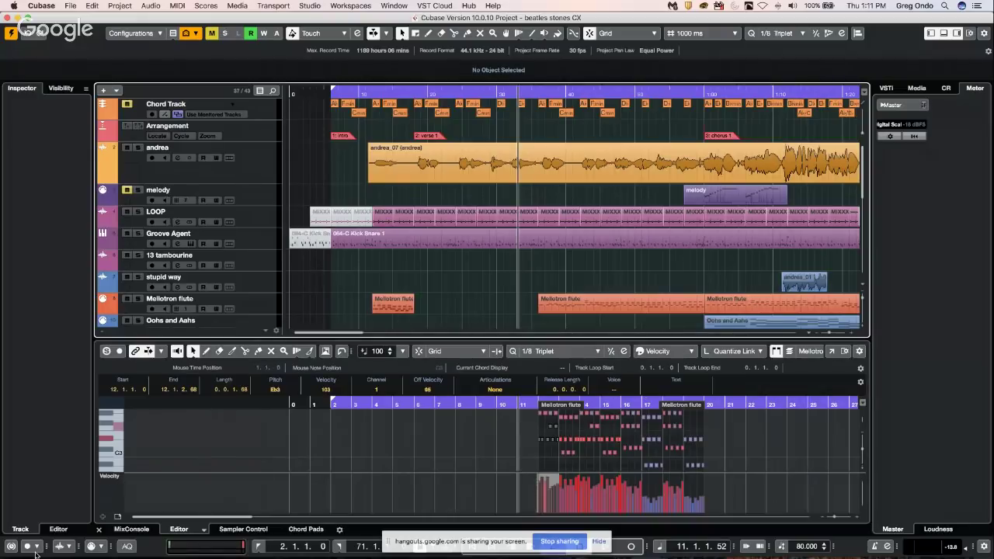
Step: Play a short passage of the song from bar 11 and widen the timeline to the whole arrangement
{"action": "mouse_move", "coordinate": [303, 557]}
{"action": "key", "text": "space"}
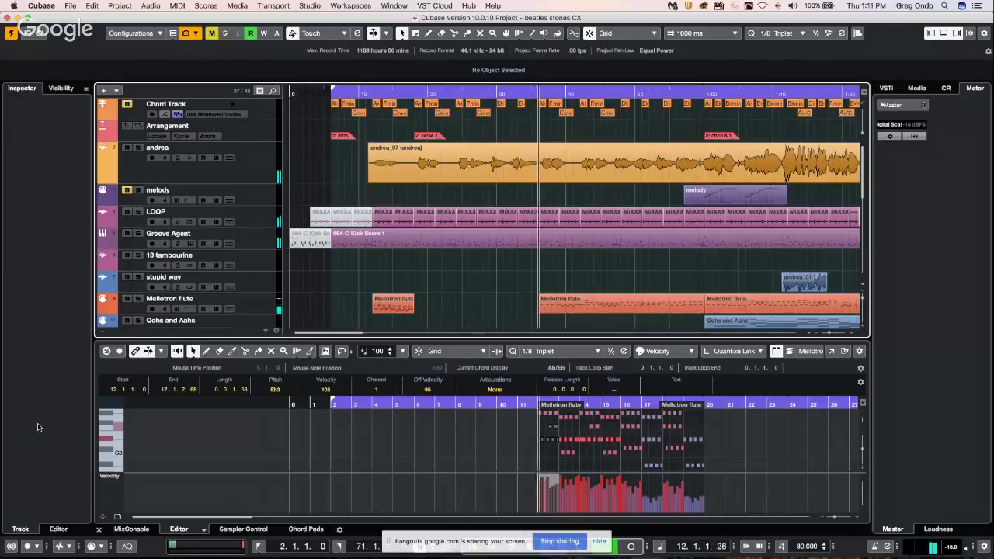
{"action": "key", "text": "g"}
{"action": "key", "text": "g"}
{"action": "key", "text": "g"}
{"action": "key", "text": "g"}
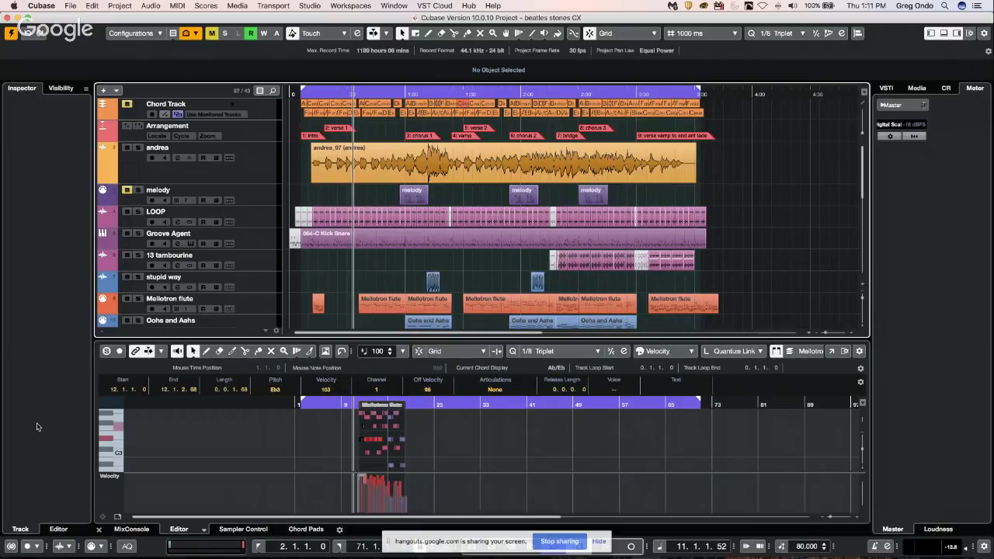
Step: Switch to the Google Hangouts window in Chrome and open its call settings
{"action": "key", "text": "super+Tab"}
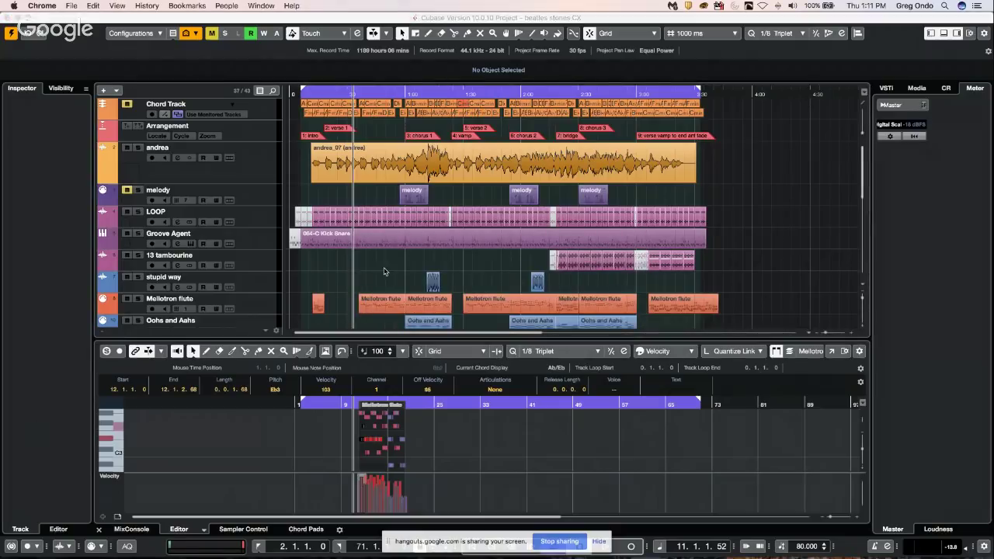
{"action": "left_click", "coordinate": [261, 5]}
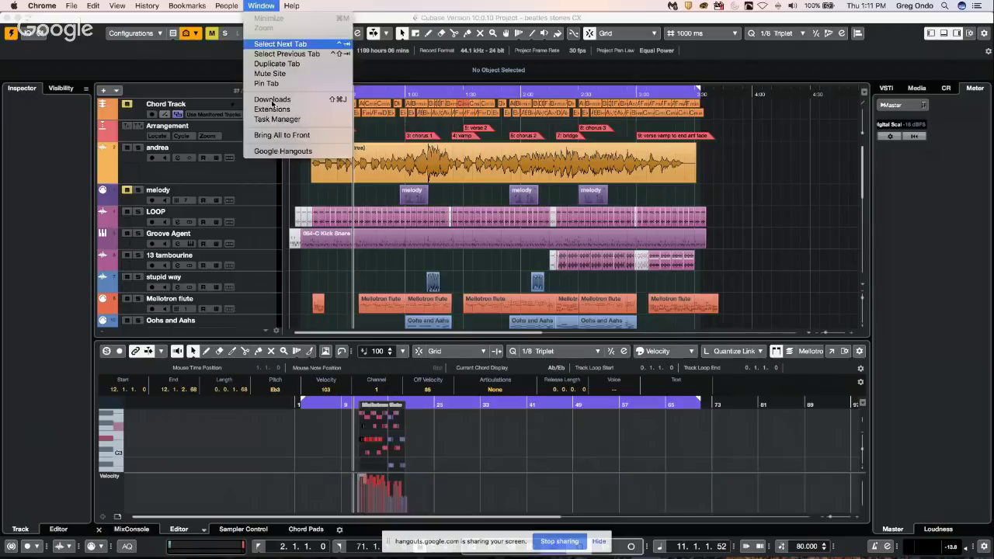
{"action": "left_click", "coordinate": [277, 150]}
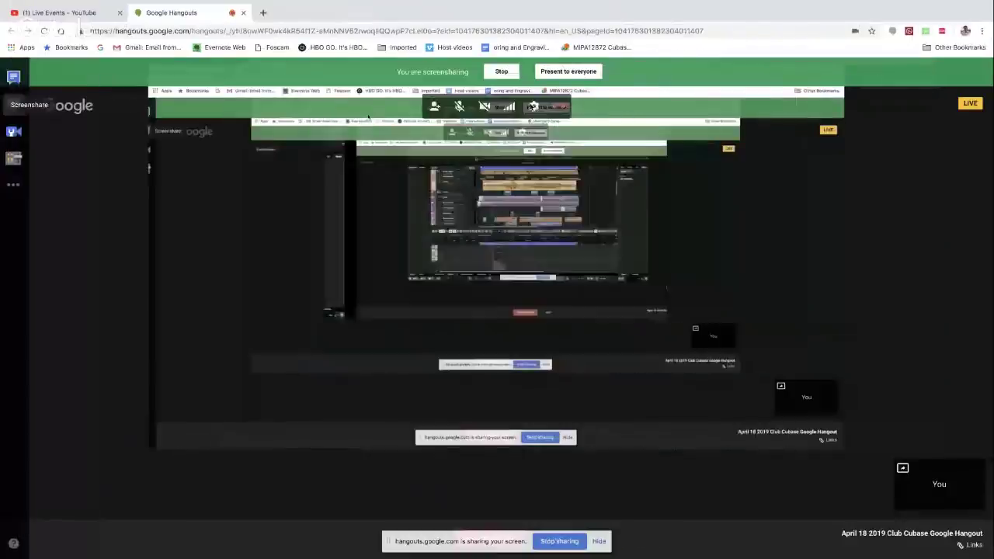
{"action": "left_click", "coordinate": [534, 105]}
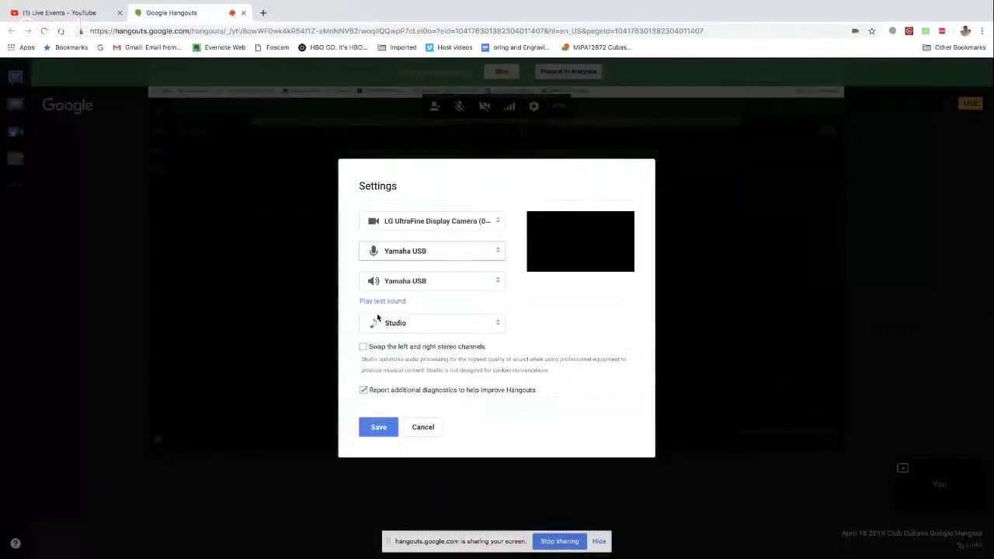
Step: Change the Hangouts microphone to Steinberg UR44 and back to Yamaha USB, select Yamaha USB as the speaker, and save the settings
{"action": "left_click", "coordinate": [451, 254]}
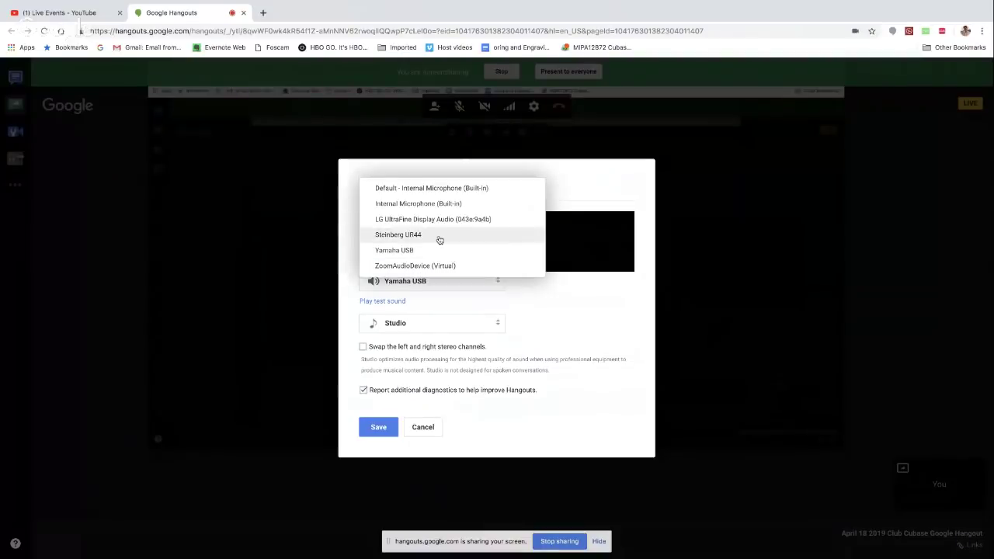
{"action": "left_click", "coordinate": [440, 240]}
{"action": "left_click", "coordinate": [435, 252]}
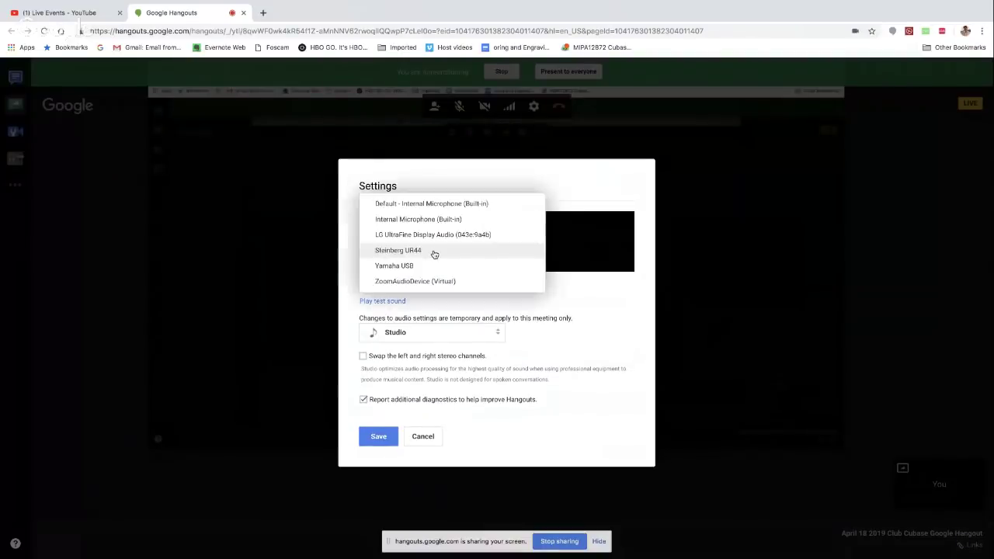
{"action": "left_click", "coordinate": [435, 252]}
{"action": "left_click", "coordinate": [435, 252]}
{"action": "left_click", "coordinate": [432, 265]}
{"action": "left_click", "coordinate": [427, 284]}
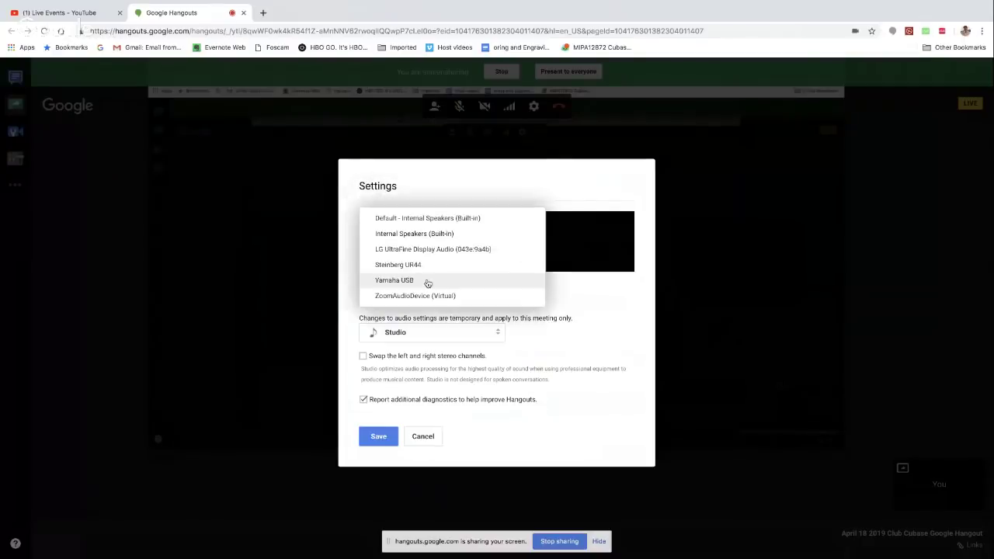
{"action": "left_click", "coordinate": [427, 283]}
{"action": "left_click", "coordinate": [378, 436]}
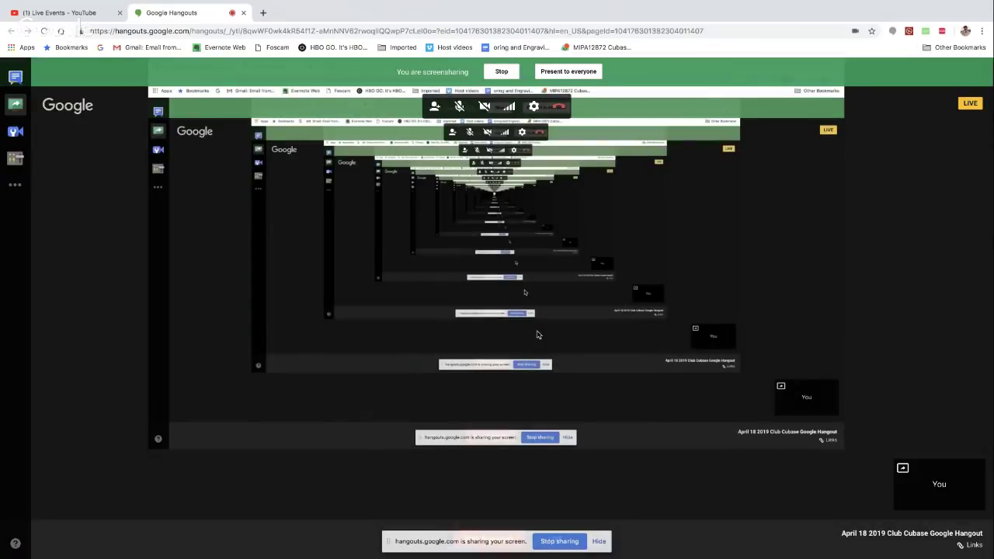
Step: Switch back to the beatles stones CX project in Cubase
{"action": "key", "text": "super+Tab"}
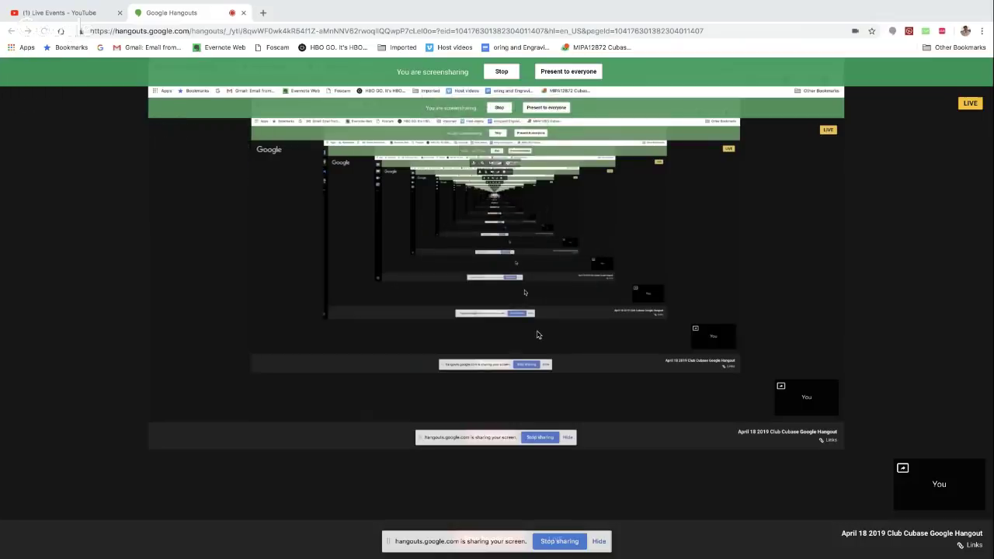
{"action": "key", "text": "super+Tab"}
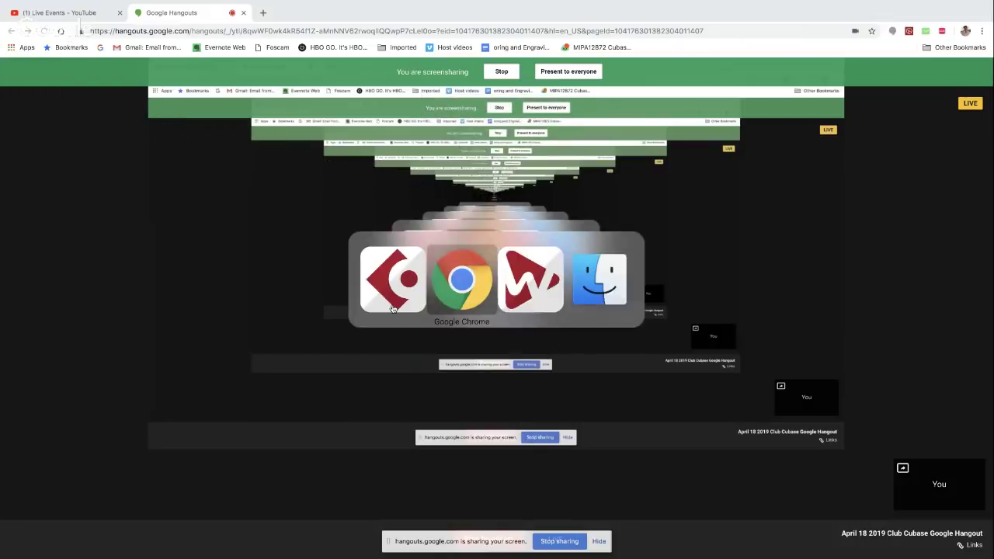
{"action": "left_click", "coordinate": [393, 308]}
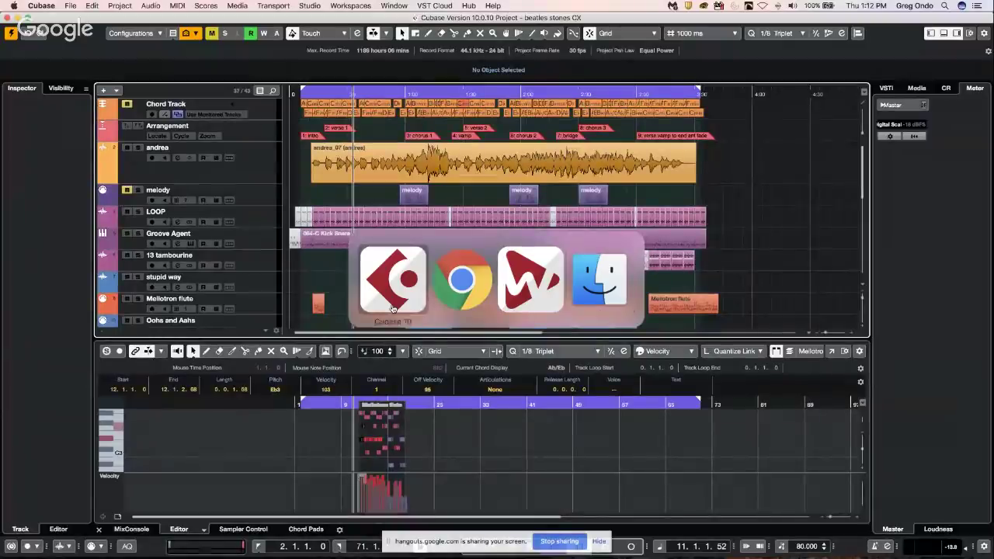
{"action": "key", "text": "super+Tab"}
{"action": "key", "text": "super+Tab"}
{"action": "key", "text": "super+Tab"}
Step: Replay the passage around bars 11 to 12 to check the audio, then fit the whole song in view
{"action": "key", "text": "space"}
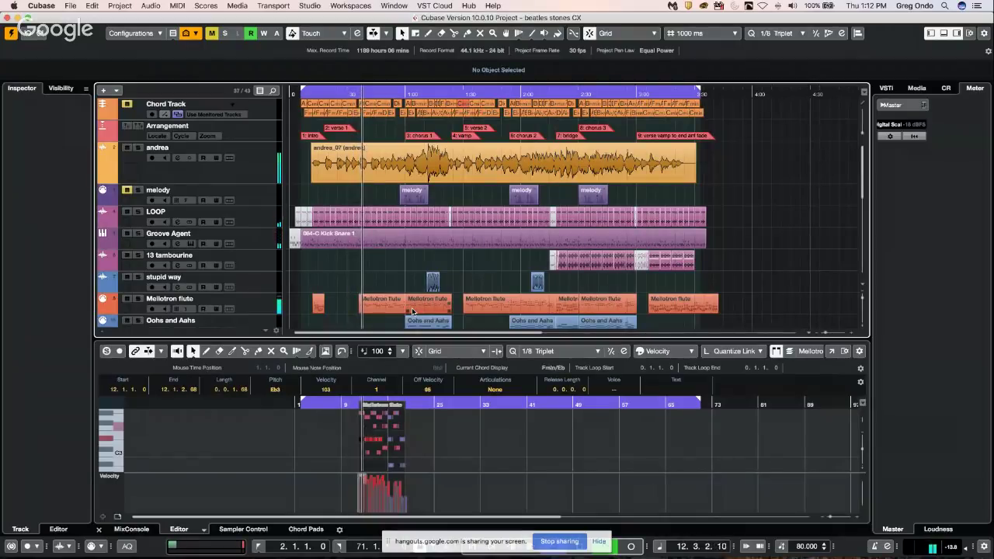
{"action": "key", "text": "space"}
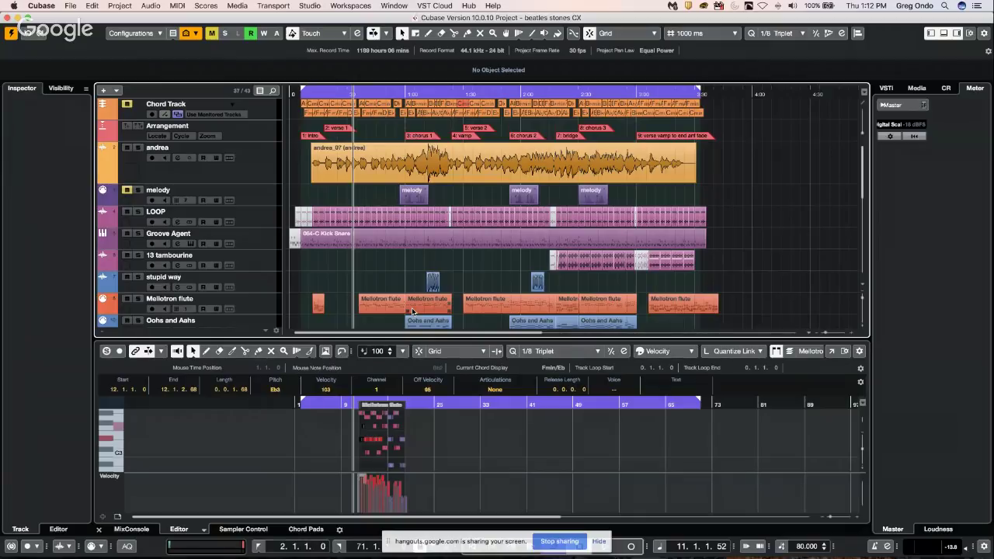
{"action": "key", "text": "space"}
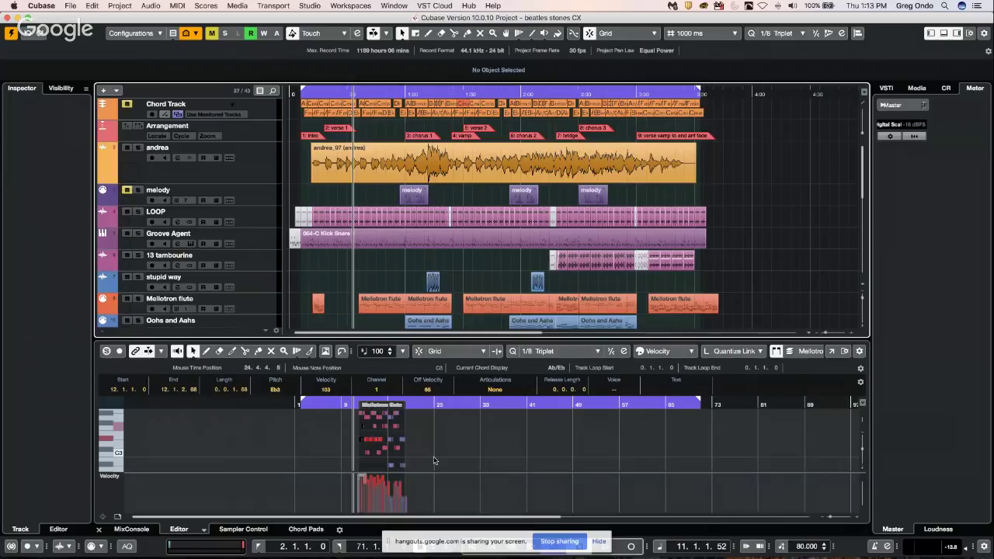
{"action": "key", "text": "g"}
{"action": "key", "text": "g"}
{"action": "key", "text": "g"}
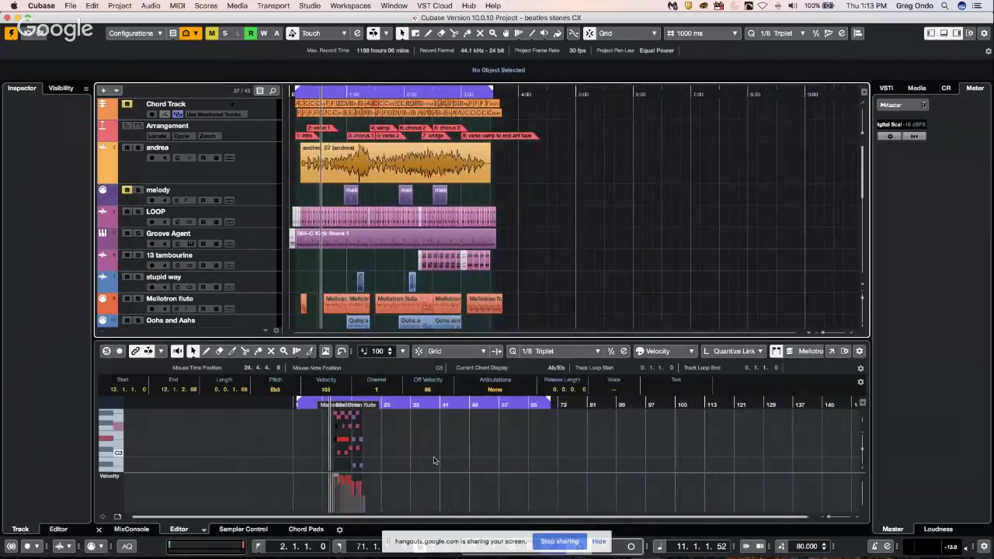
{"action": "key", "text": "space"}
{"action": "key", "text": "h"}
{"action": "key", "text": "h"}
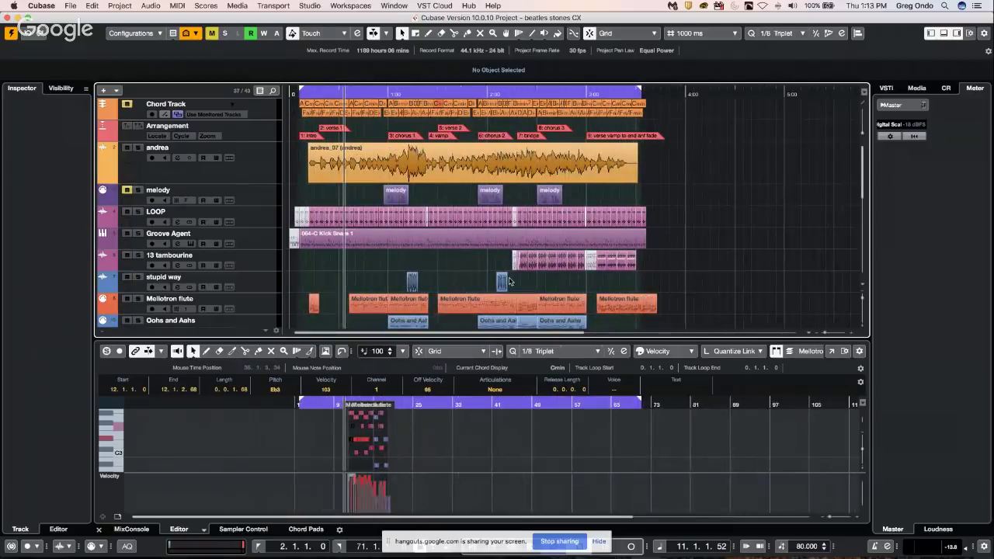
{"action": "key", "text": "h"}
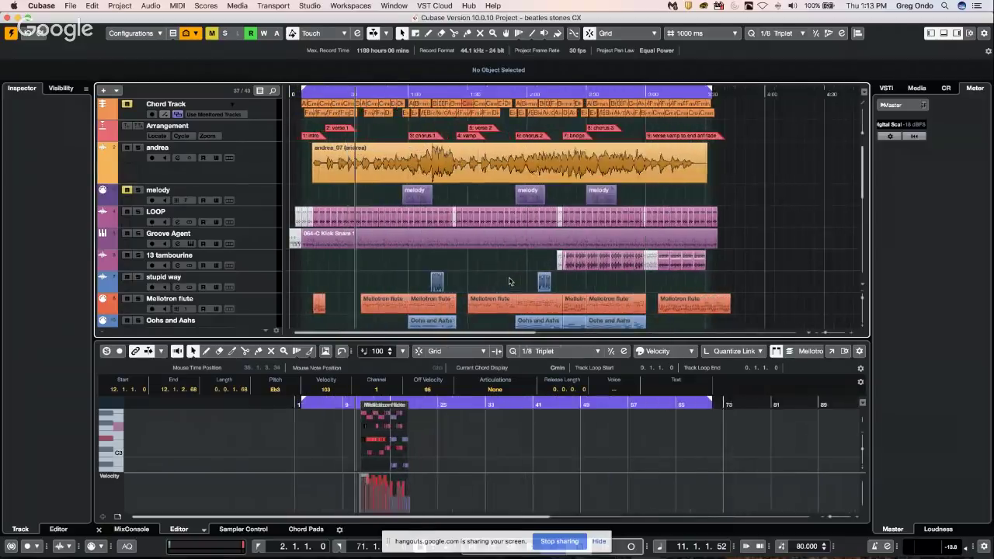
Step: Show the media browser, retry the eLicenser check and choose Built-in Audio as the replacement for the removed audio hardware
{"action": "left_click", "coordinate": [918, 90]}
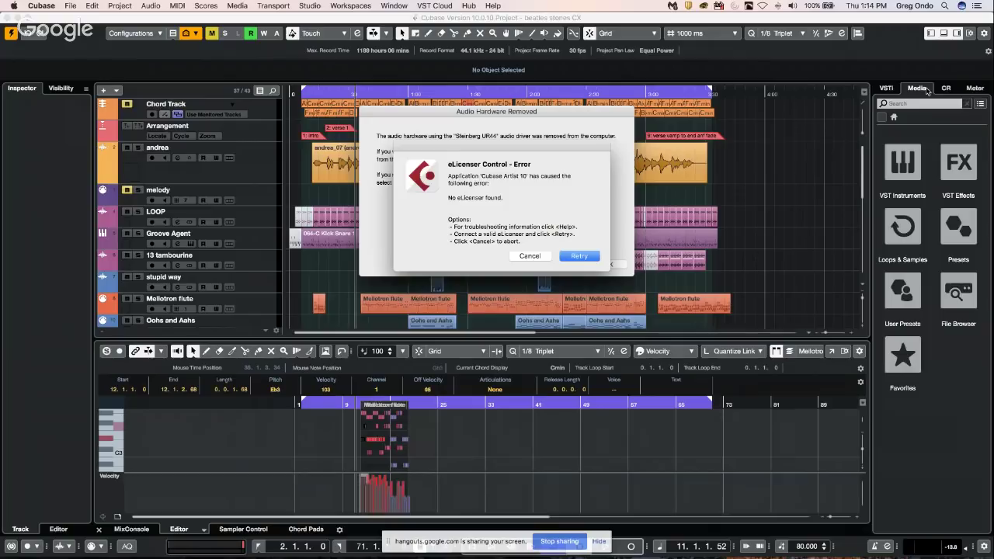
{"action": "left_click", "coordinate": [581, 256]}
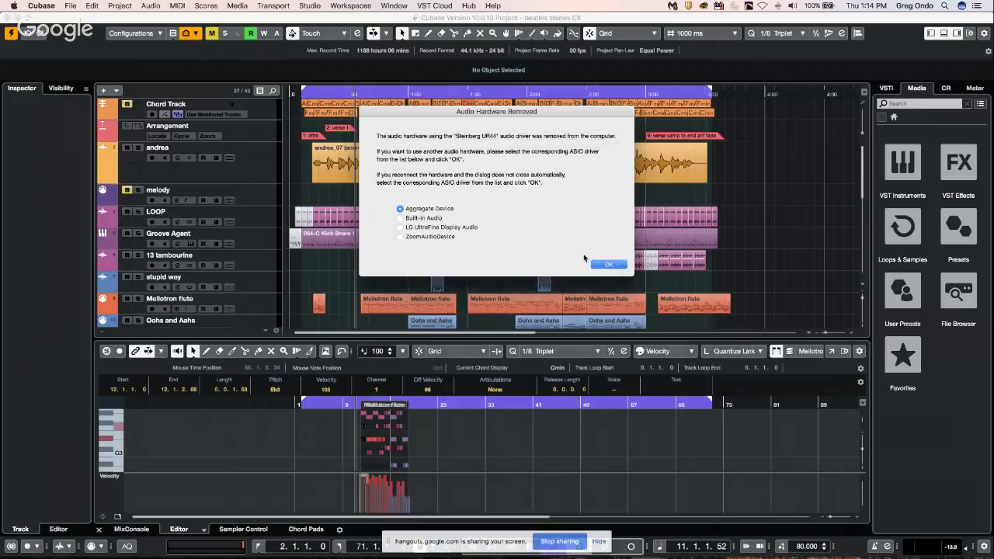
{"action": "double_click", "coordinate": [400, 218]}
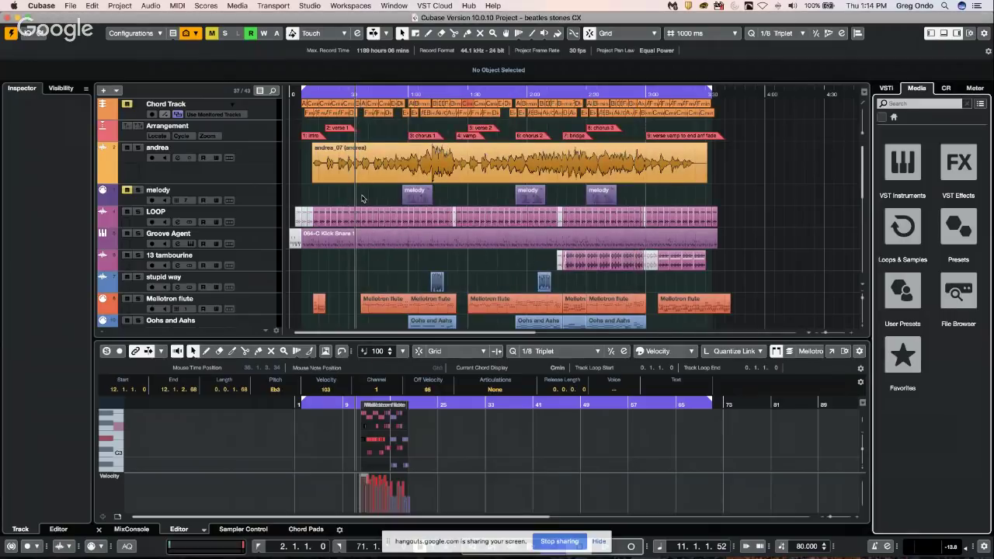
Step: Switch the ASIO driver to Built-in Audio in the VST Audio System settings of Studio Setup
{"action": "left_click", "coordinate": [315, 6]}
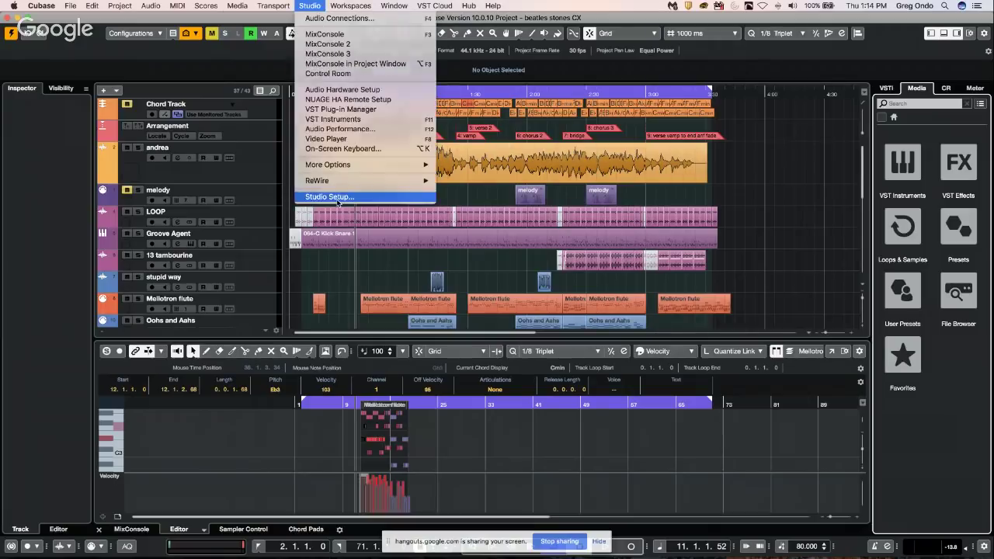
{"action": "left_click", "coordinate": [326, 196]}
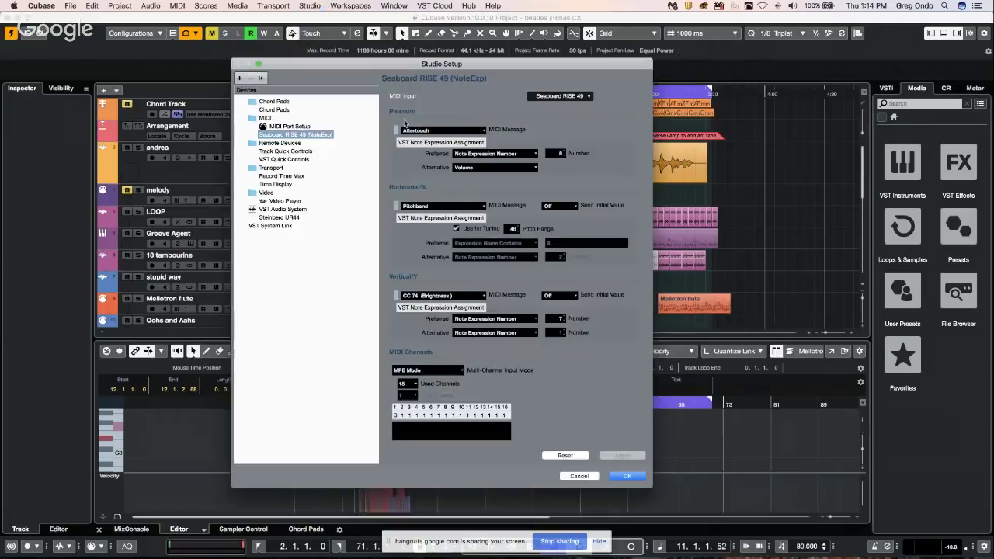
{"action": "left_click", "coordinate": [289, 210]}
{"action": "left_click", "coordinate": [425, 91]}
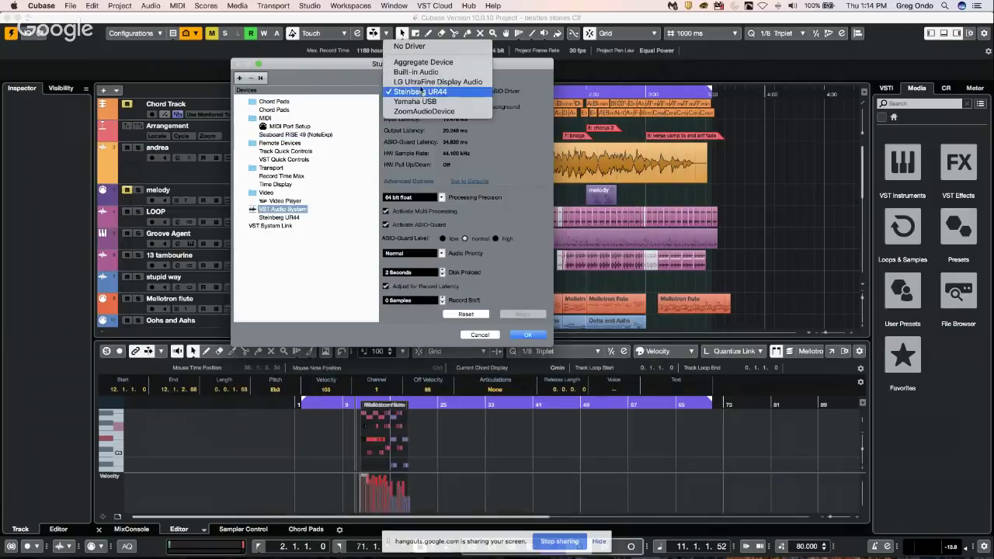
{"action": "left_click", "coordinate": [422, 73]}
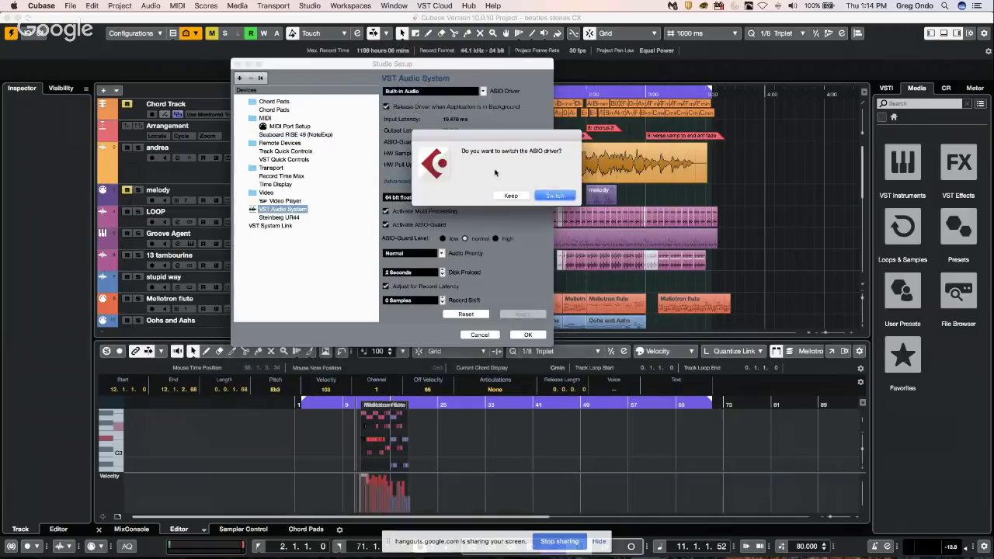
{"action": "key", "text": "Return"}
Step: Switch the ASIO driver back to Steinberg UR44 and apply the studio setup
{"action": "left_click", "coordinate": [424, 91]}
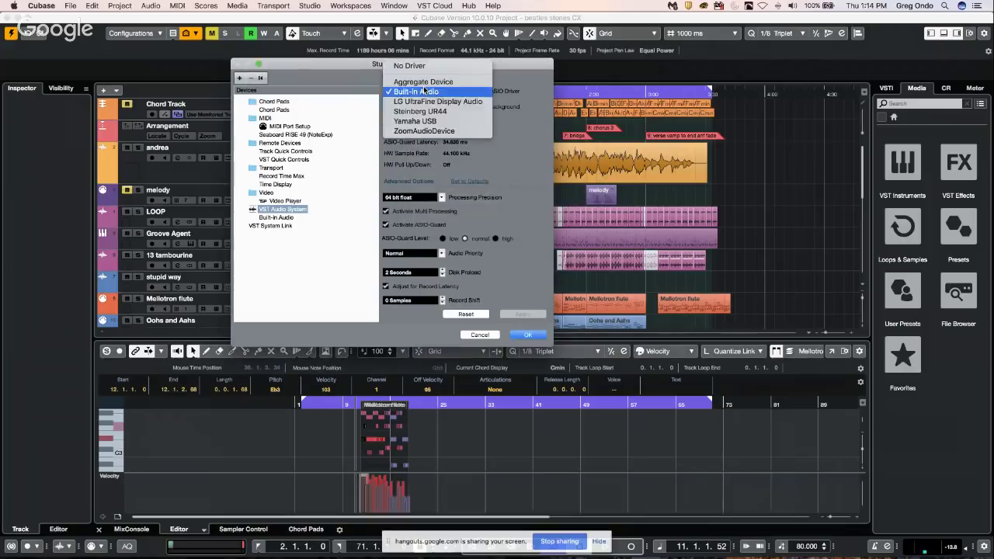
{"action": "left_click", "coordinate": [435, 112]}
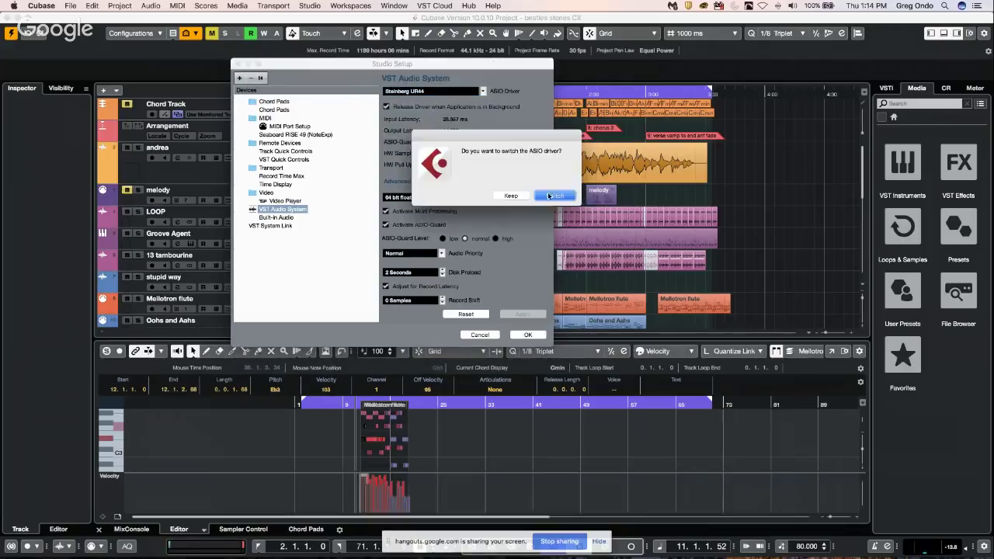
{"action": "left_click", "coordinate": [551, 195]}
{"action": "left_click", "coordinate": [535, 335]}
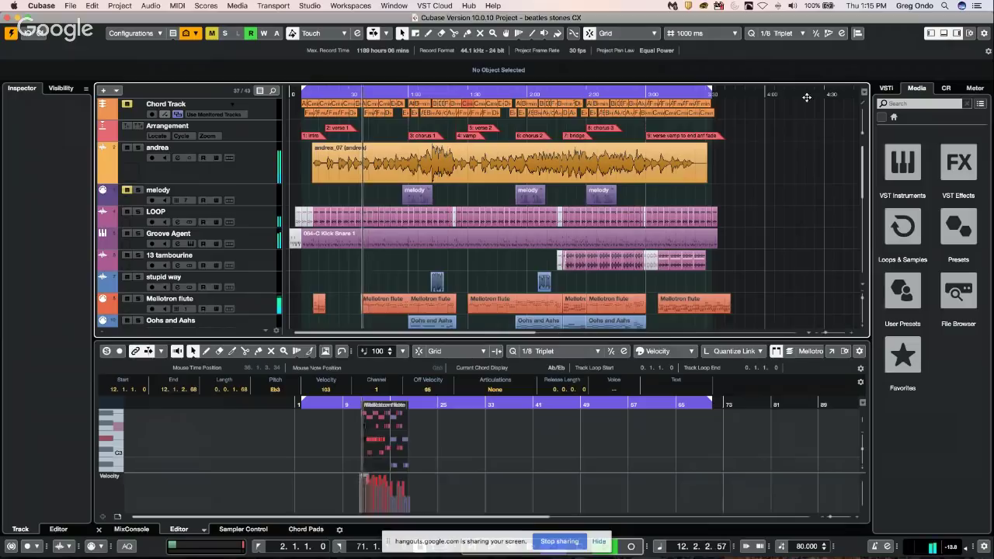
Step: Examine the Control Room and the Master meter levels while playing the song from around bar 11
{"action": "left_click", "coordinate": [946, 88]}
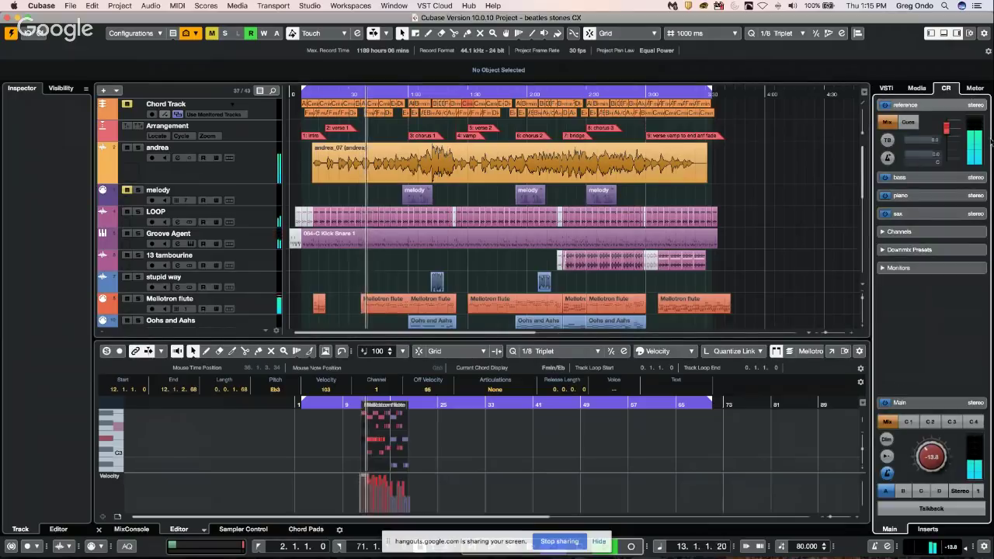
{"action": "left_click", "coordinate": [975, 88]}
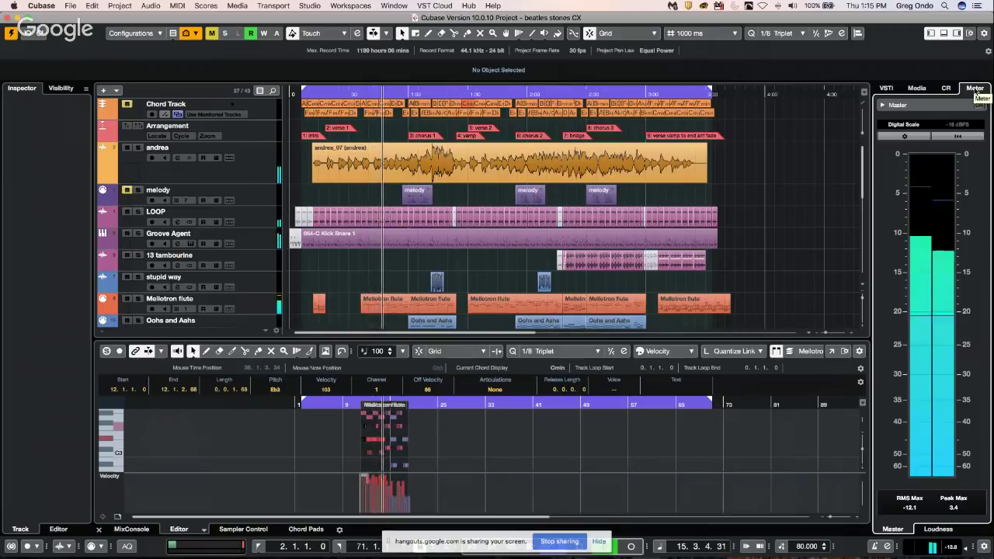
{"action": "key", "text": "space"}
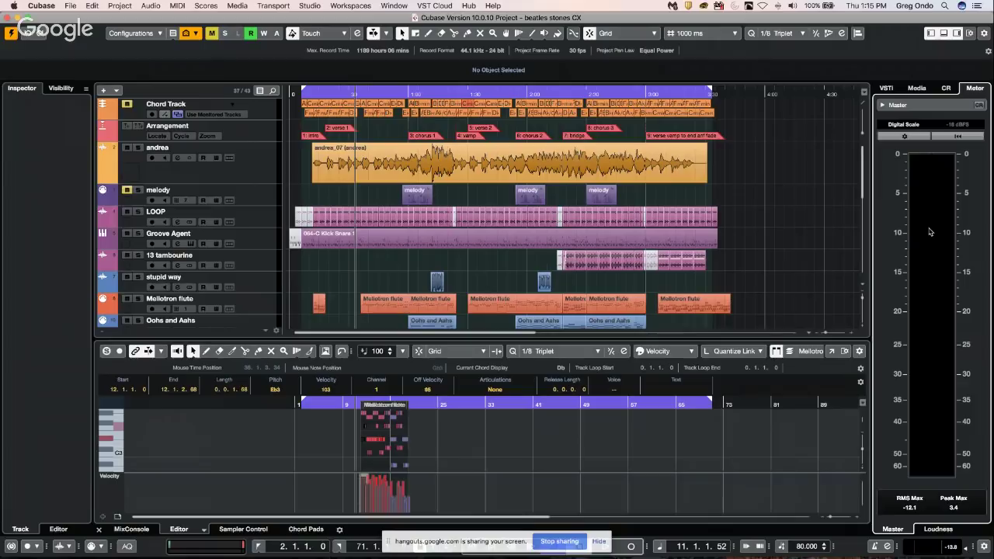
{"action": "key", "text": "space"}
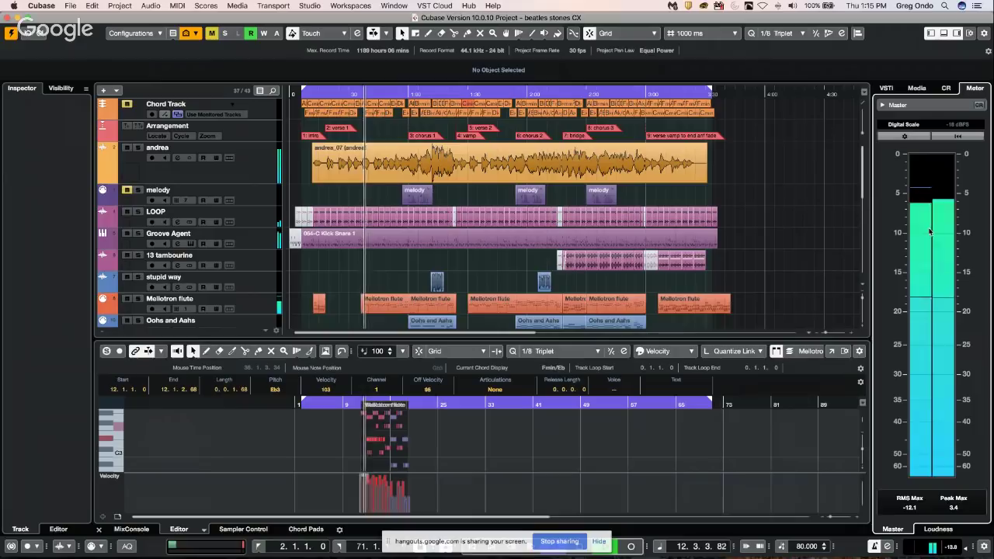
{"action": "key", "text": "space"}
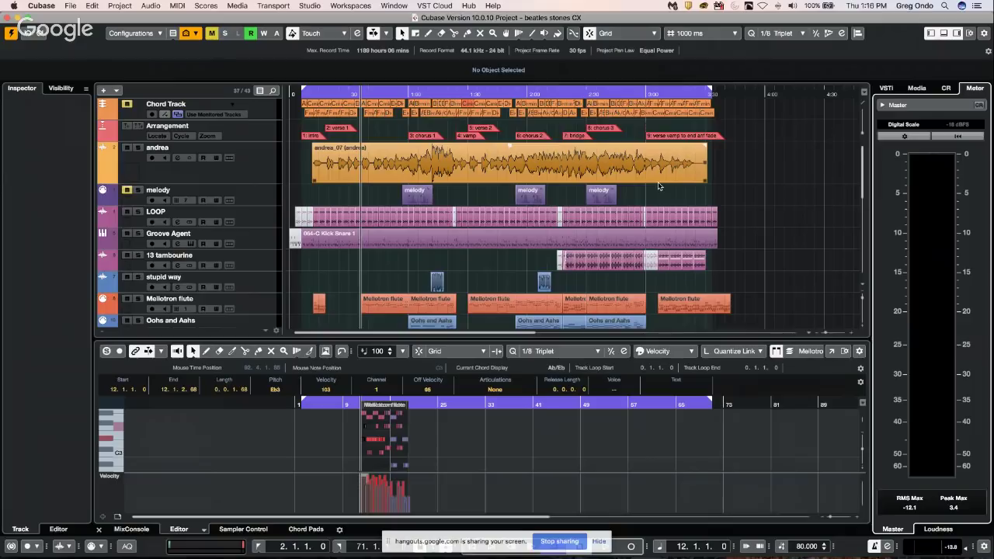
Step: Return to the Cubase project and check the Master meter with a short playback test
{"action": "key", "text": "super+Tab"}
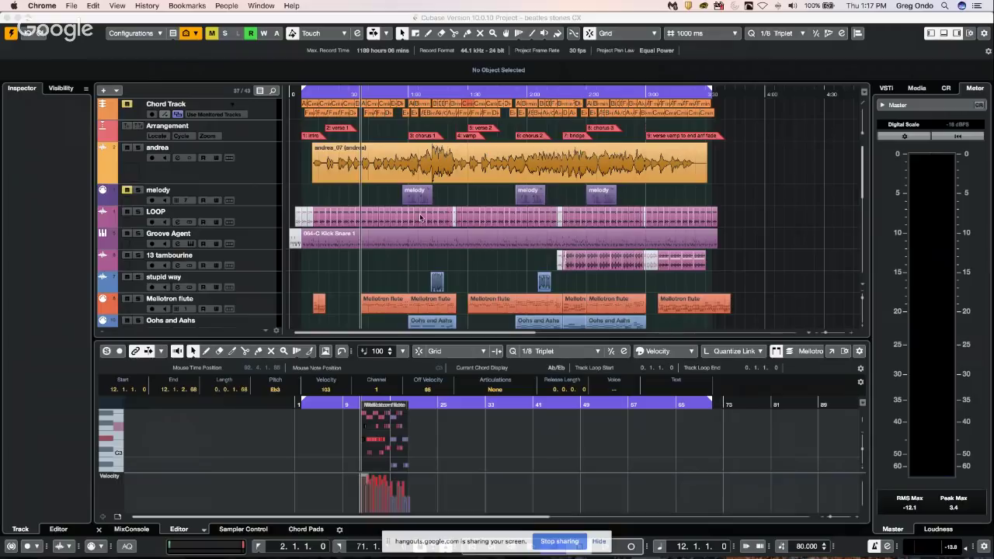
{"action": "left_click", "coordinate": [376, 201]}
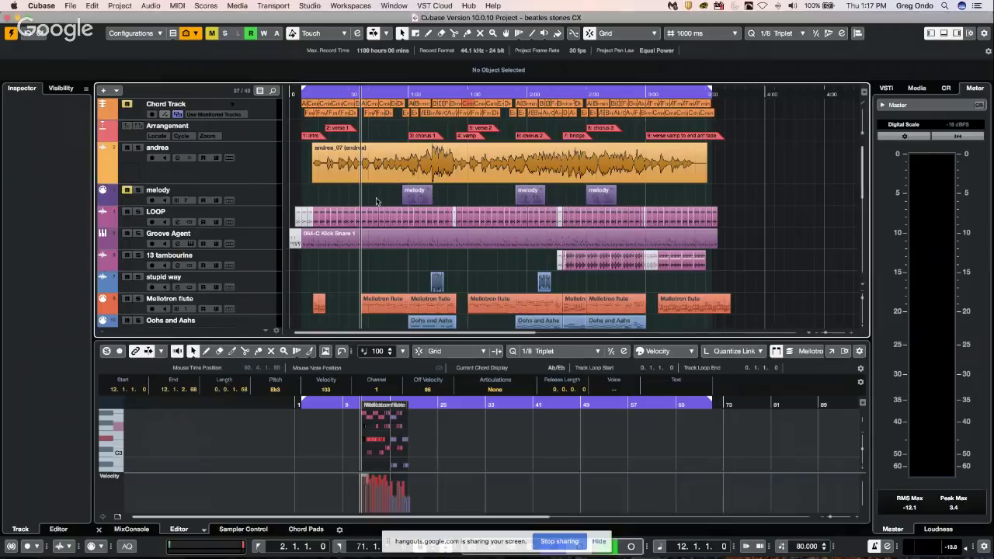
{"action": "key", "text": "space"}
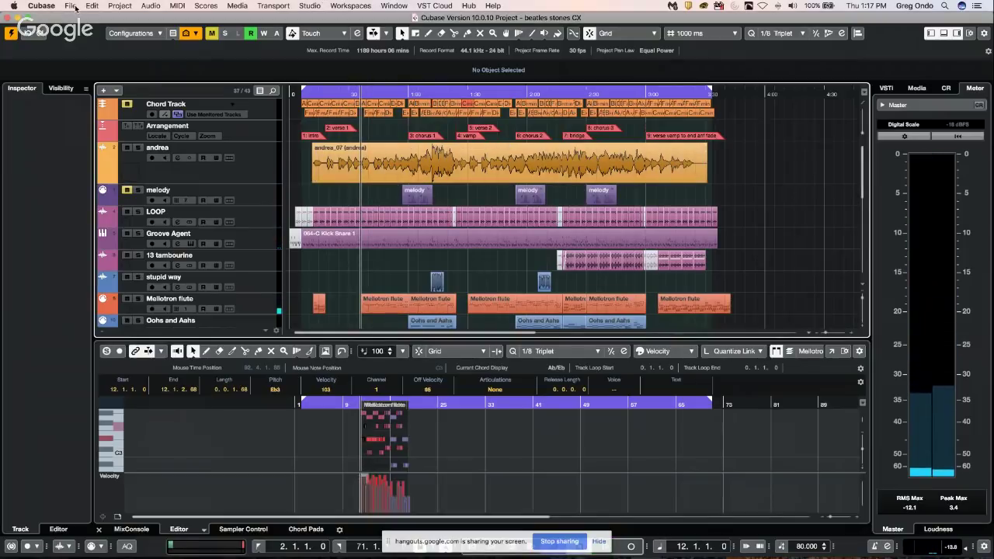
{"action": "left_click", "coordinate": [70, 5]}
{"action": "left_click", "coordinate": [376, 271]}
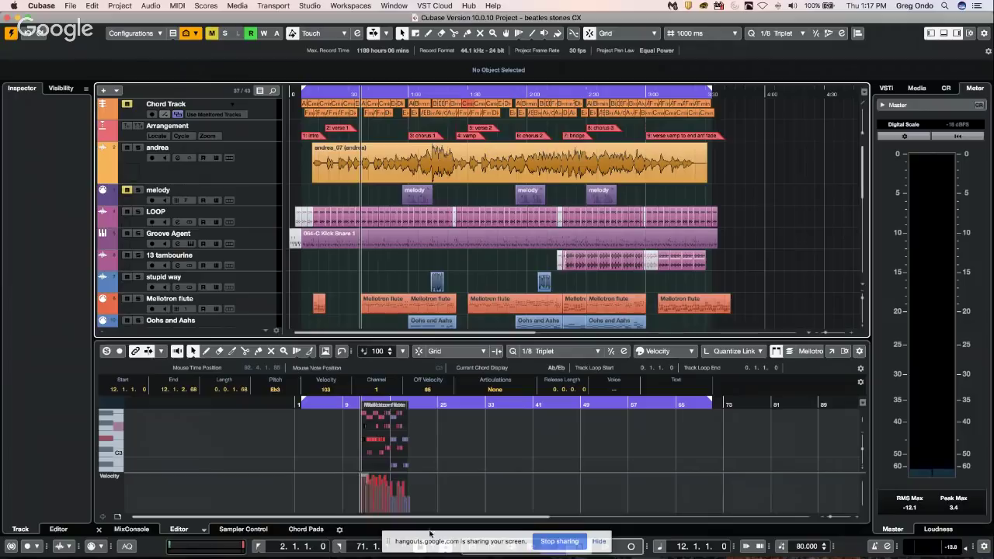
Step: Switch to WaveLab Pro and create a batch processor from the Full Multi Core Empty template
{"action": "key", "text": "super+Tab"}
{"action": "key", "text": "super+Tab"}
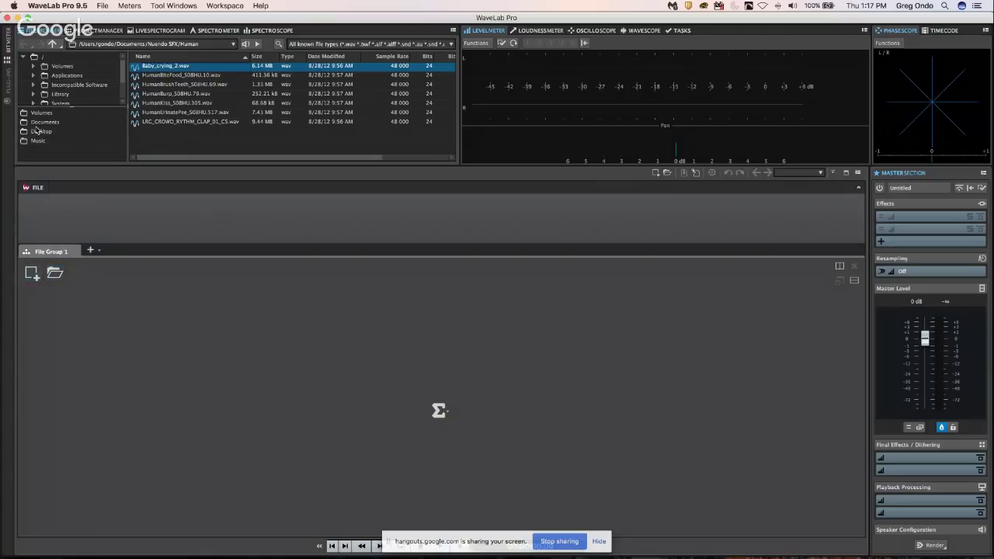
{"action": "left_click", "coordinate": [32, 188]}
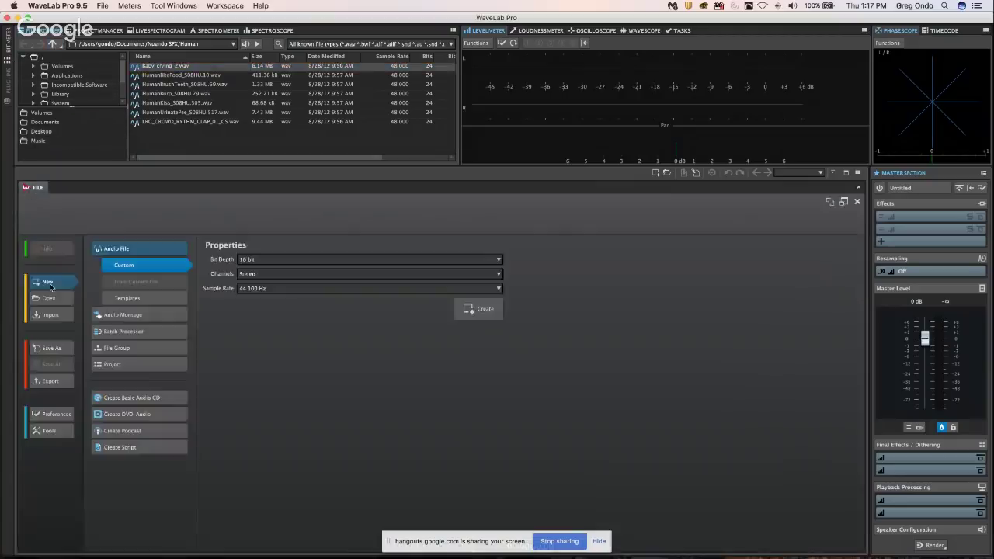
{"action": "left_click", "coordinate": [135, 333]}
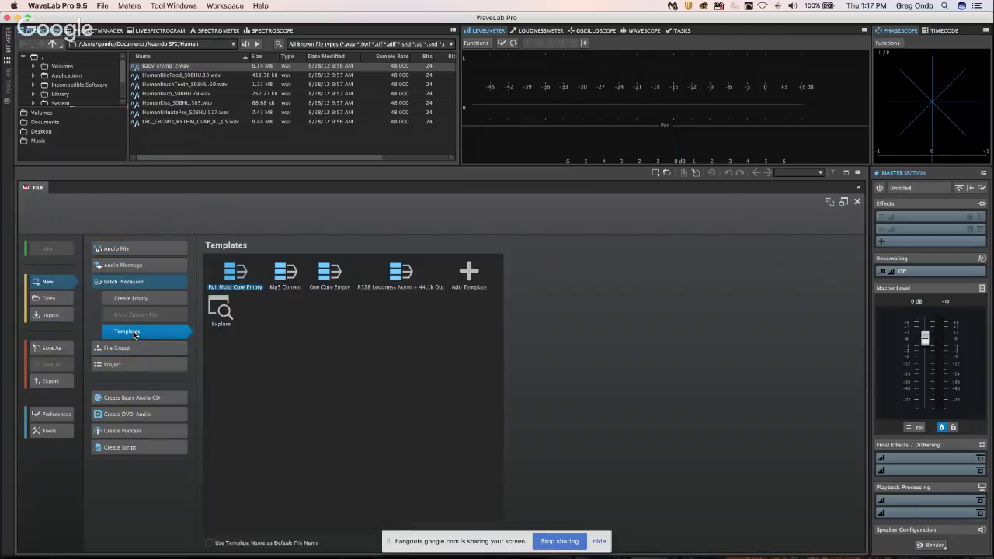
{"action": "double_click", "coordinate": [237, 274]}
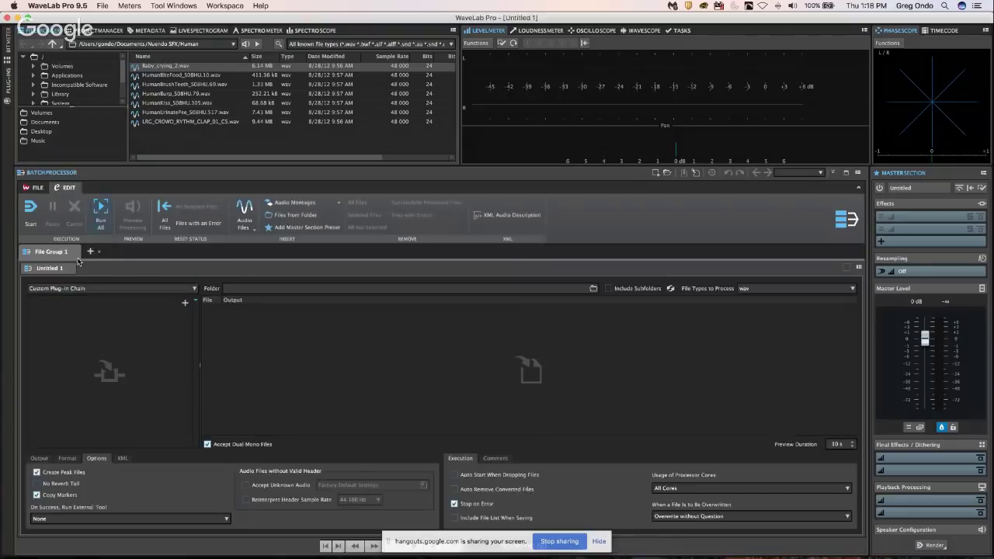
Step: Try the No Plug-in option for the batch processor and restore Custom Plug-in Chain
{"action": "left_click", "coordinate": [123, 289]}
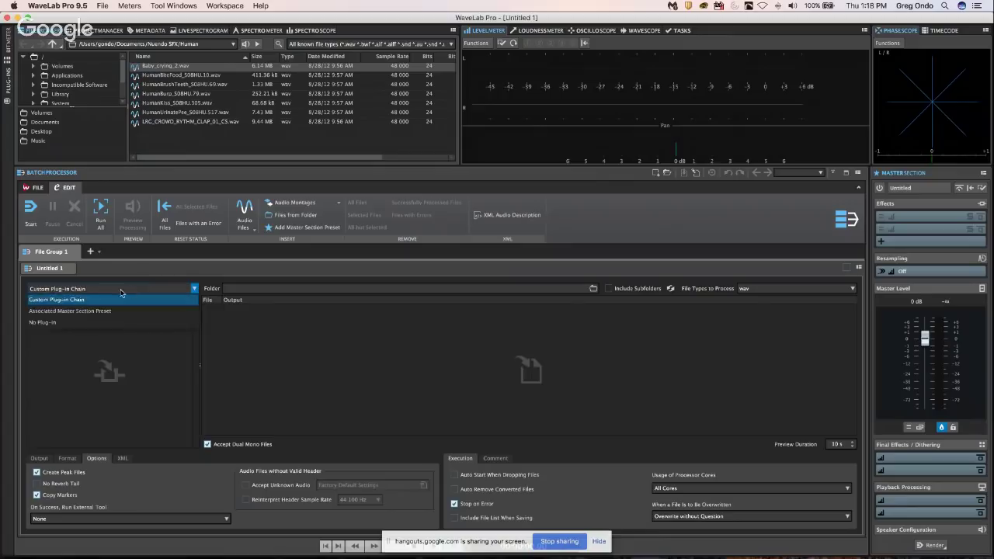
{"action": "left_click", "coordinate": [53, 322]}
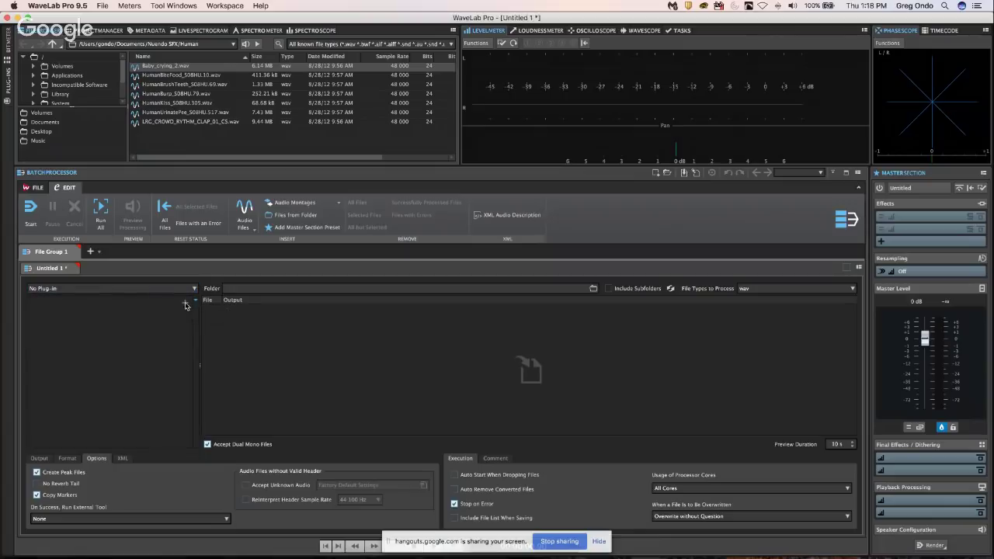
{"action": "left_click", "coordinate": [155, 289]}
{"action": "left_click", "coordinate": [124, 303]}
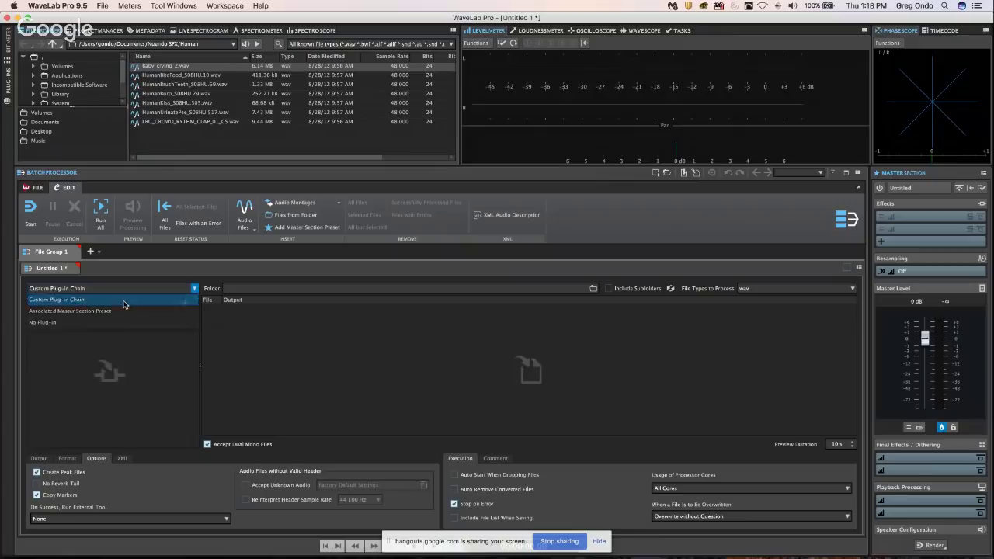
Step: Add the Loudness Meta Normalizer from the metapass plug-ins to the batch processor's custom plug-in chain
{"action": "left_click", "coordinate": [8, 81]}
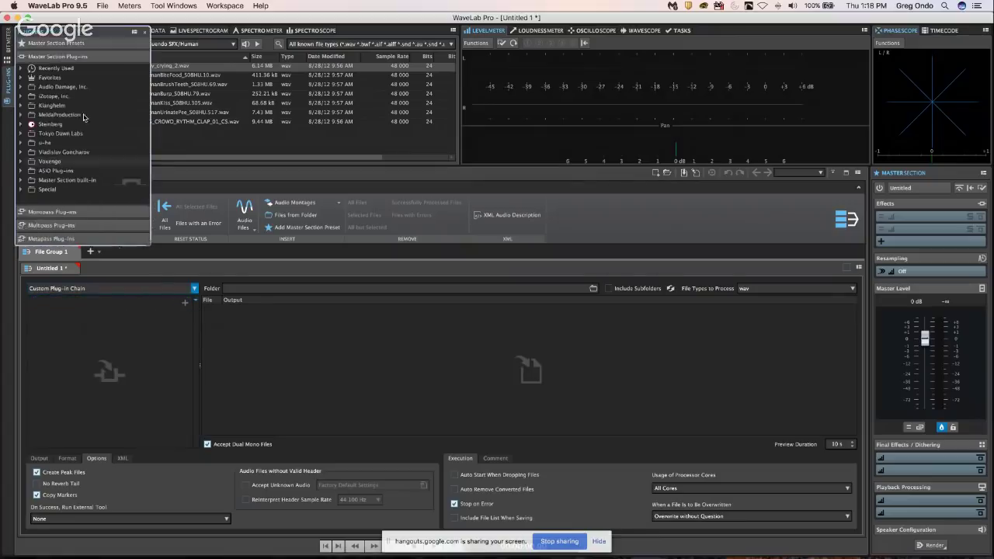
{"action": "left_click", "coordinate": [55, 226]}
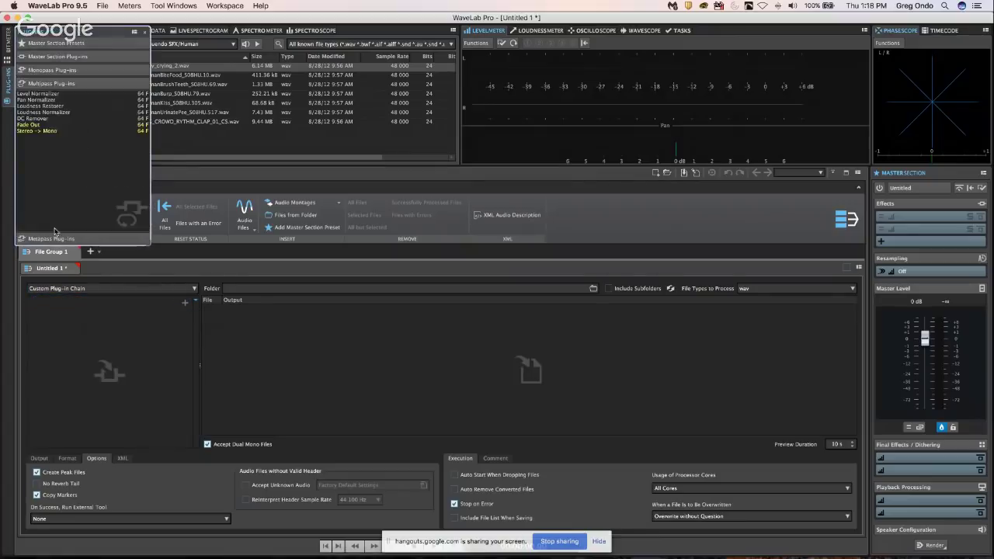
{"action": "left_click", "coordinate": [45, 238]}
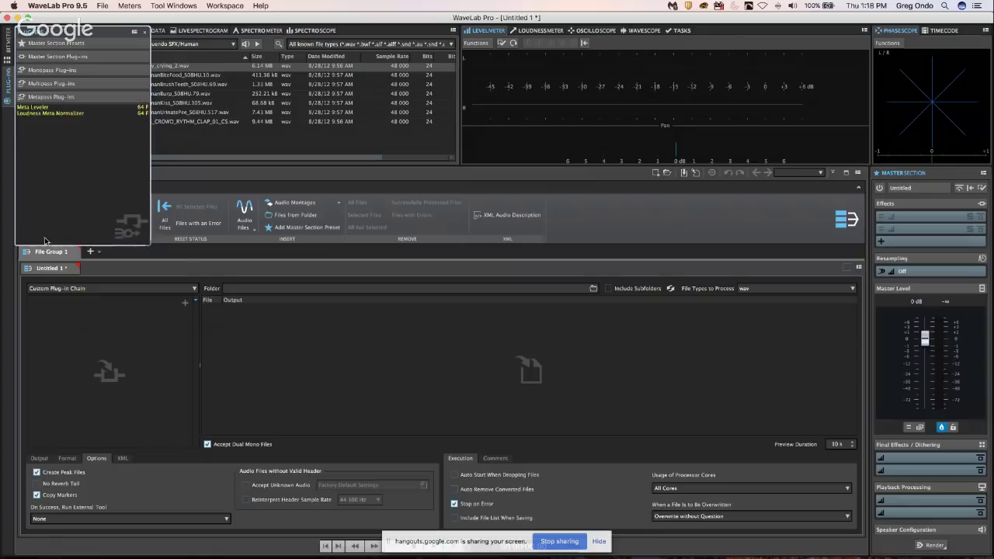
{"action": "left_click", "coordinate": [47, 114]}
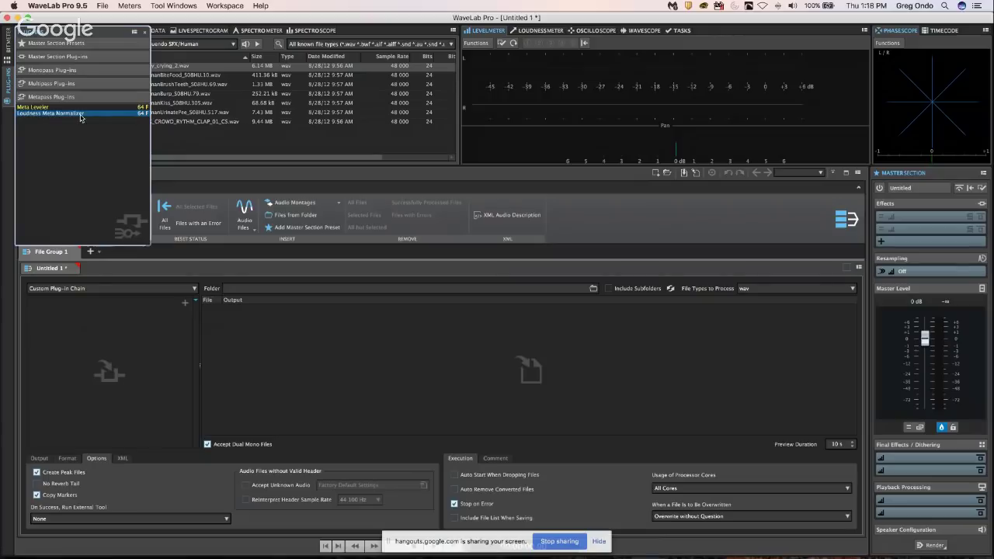
{"action": "left_click_drag", "start_coordinate": [80, 118], "coordinate": [103, 304]}
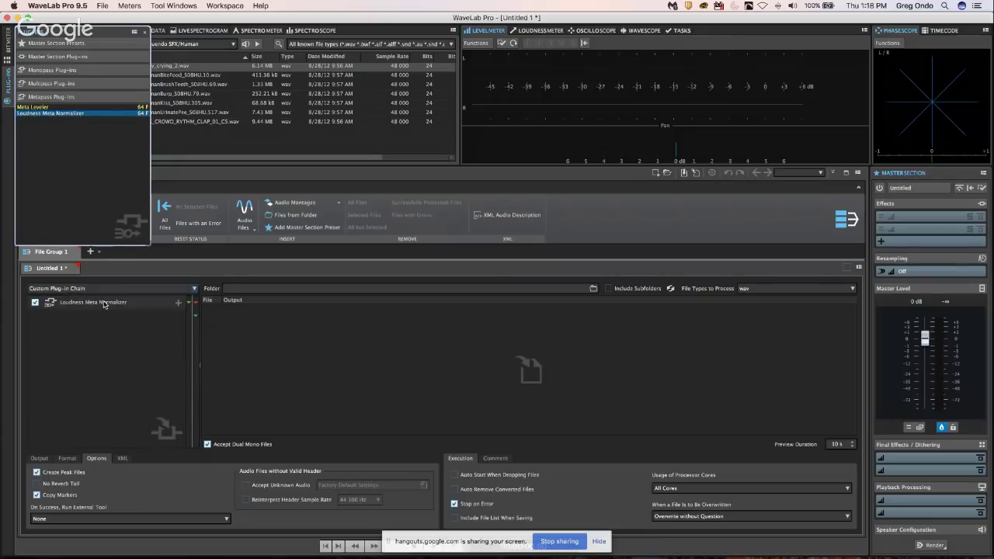
Step: Review the Loudness Meta Normalizer's settings and its peak reference options, leaving them as they are
{"action": "double_click", "coordinate": [104, 305]}
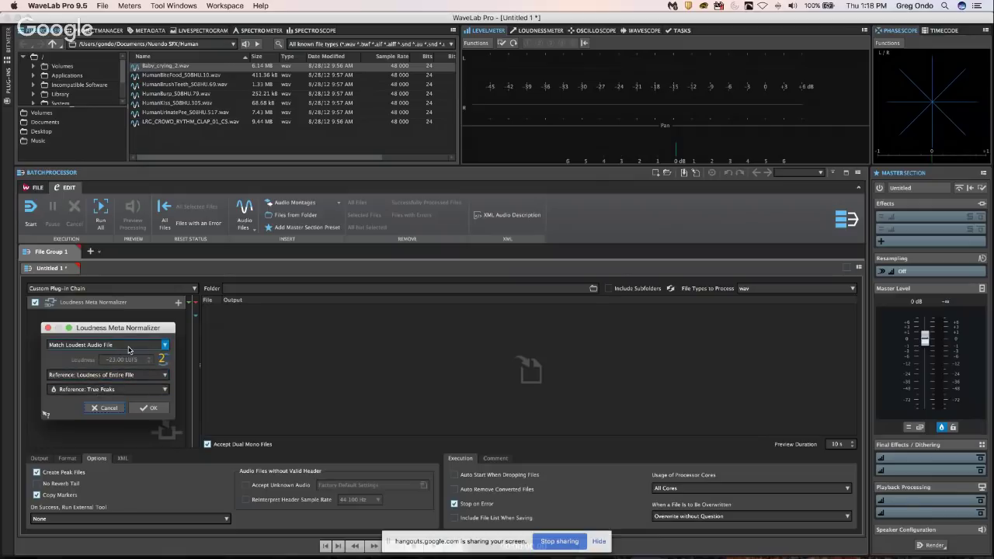
{"action": "left_click", "coordinate": [121, 393]}
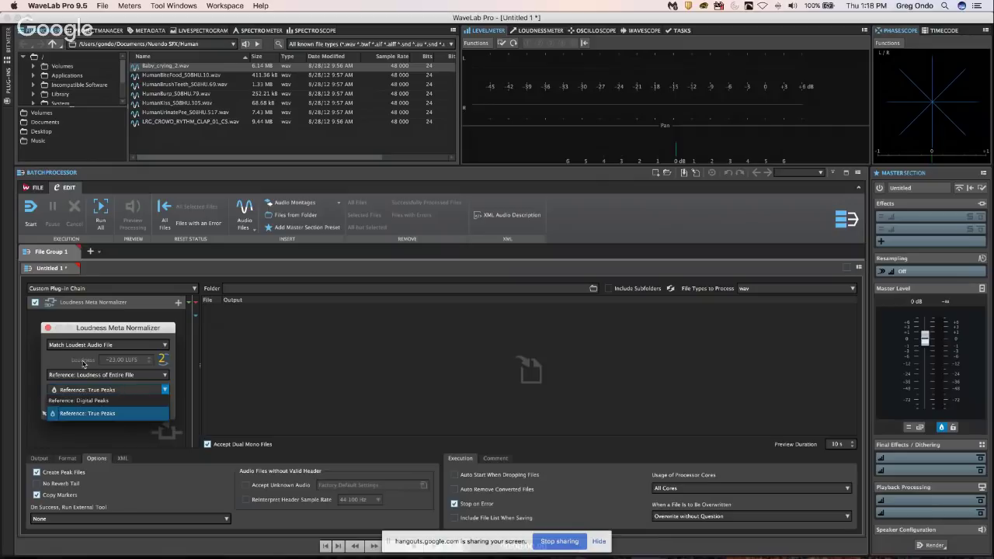
{"action": "left_click", "coordinate": [62, 389]}
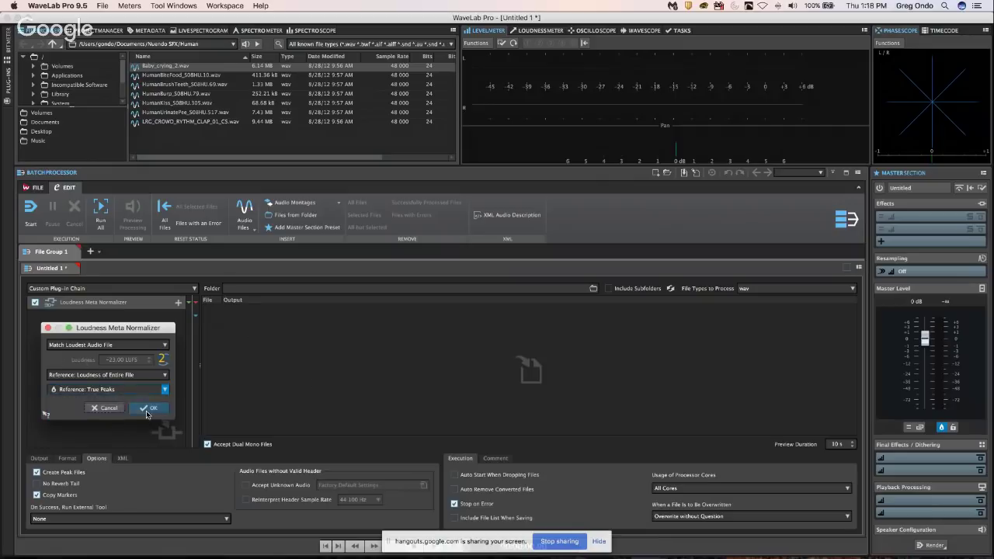
{"action": "left_click", "coordinate": [117, 409]}
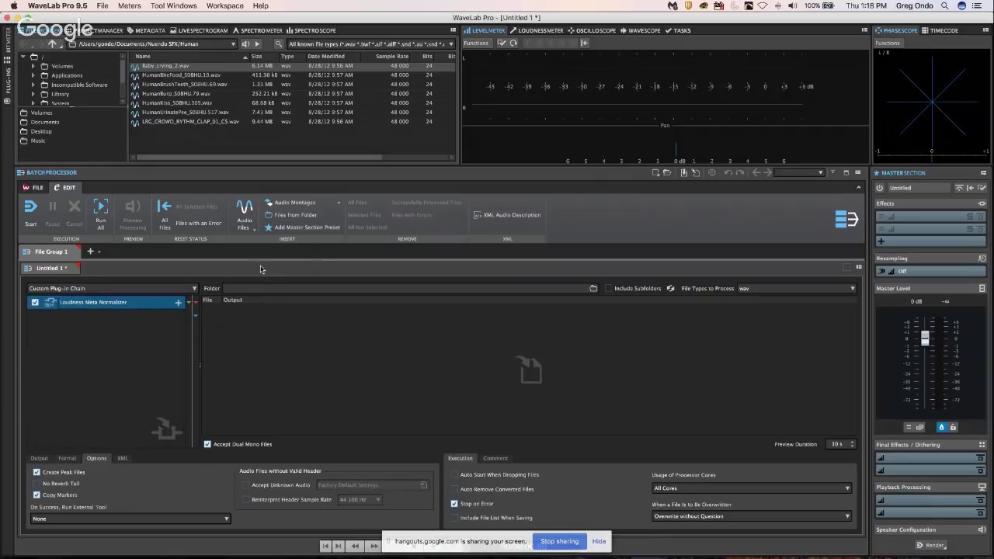
Step: Set the batch source folder to the Desktop and the output location to Explicit Path
{"action": "left_click", "coordinate": [264, 288]}
{"action": "left_click", "coordinate": [593, 290]}
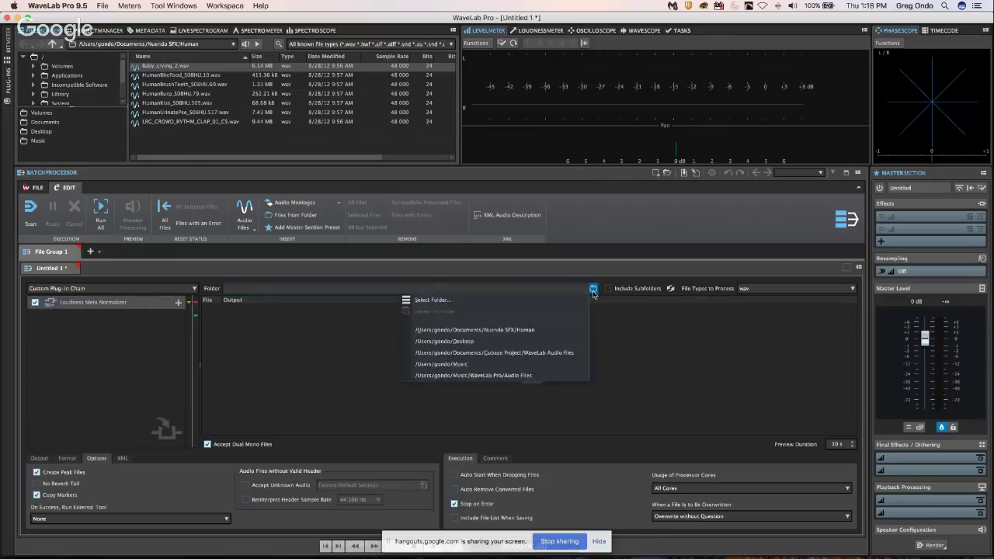
{"action": "left_click", "coordinate": [477, 343]}
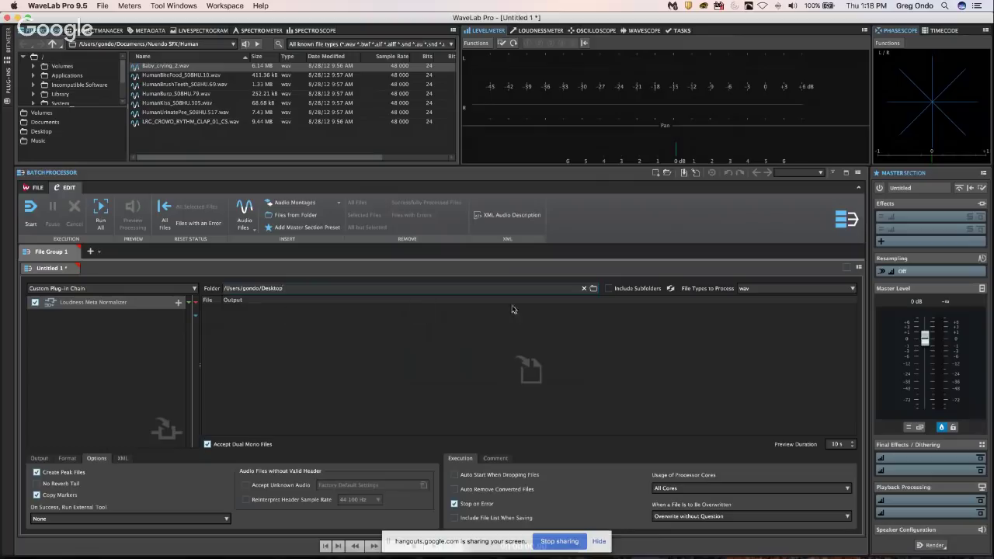
{"action": "left_click", "coordinate": [39, 458]}
{"action": "left_click", "coordinate": [134, 482]}
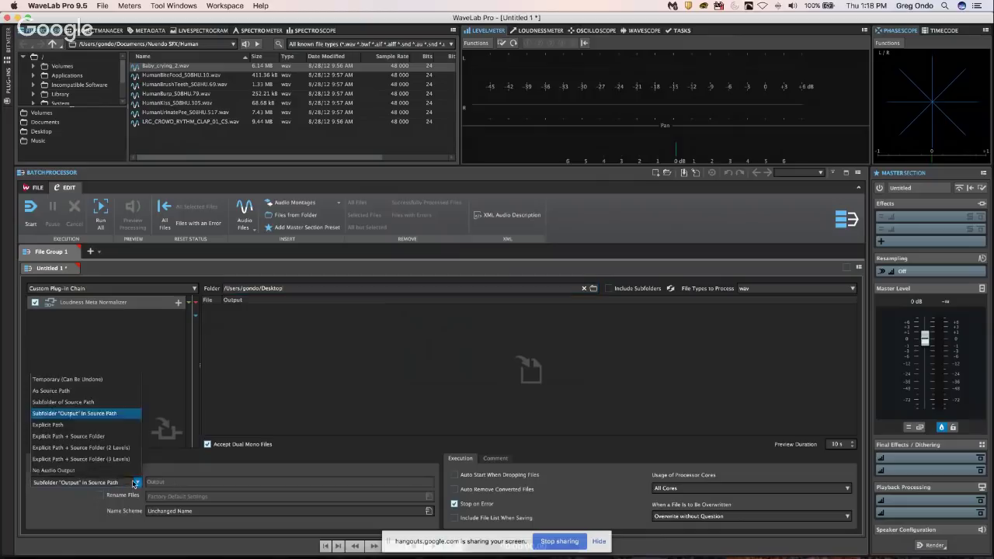
{"action": "left_click", "coordinate": [88, 427]}
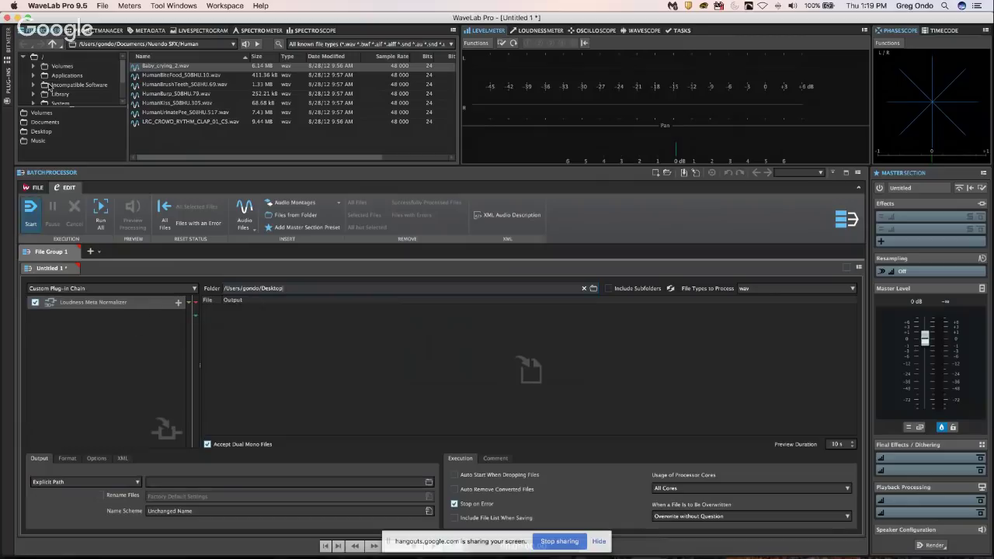
Step: Create a second batch processor from the Full Multi Core Empty template and review its plug-in, source folder and output settings
{"action": "left_click", "coordinate": [34, 188]}
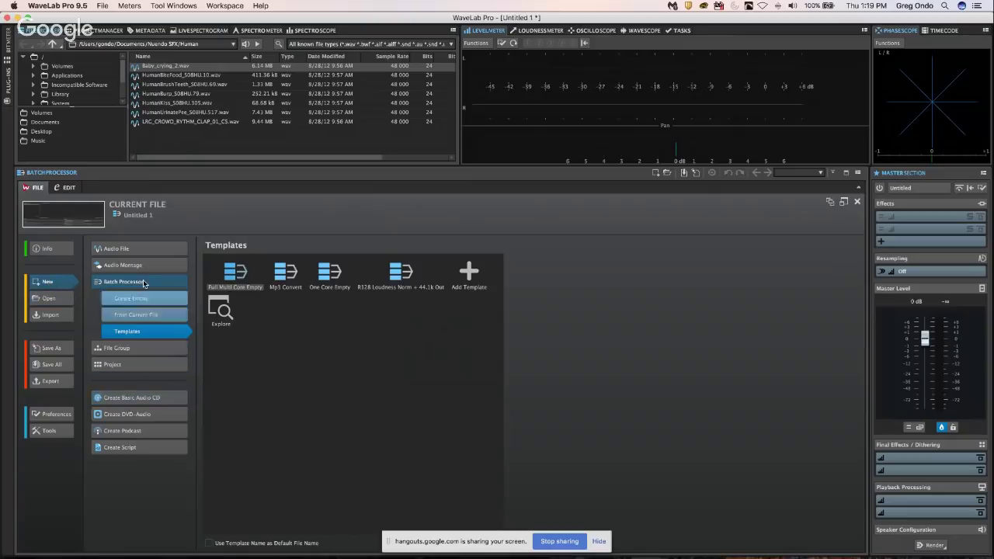
{"action": "left_click", "coordinate": [233, 272]}
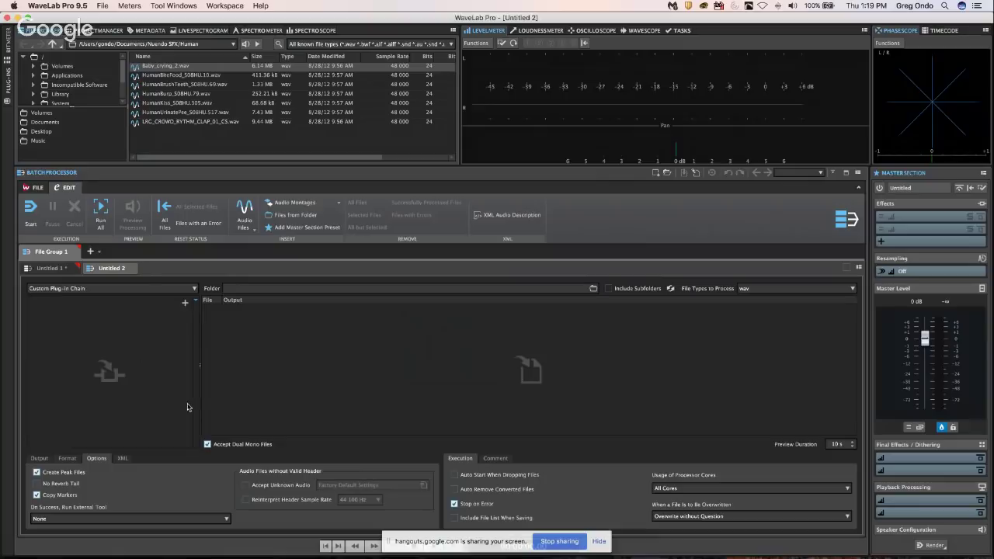
{"action": "left_click", "coordinate": [187, 304]}
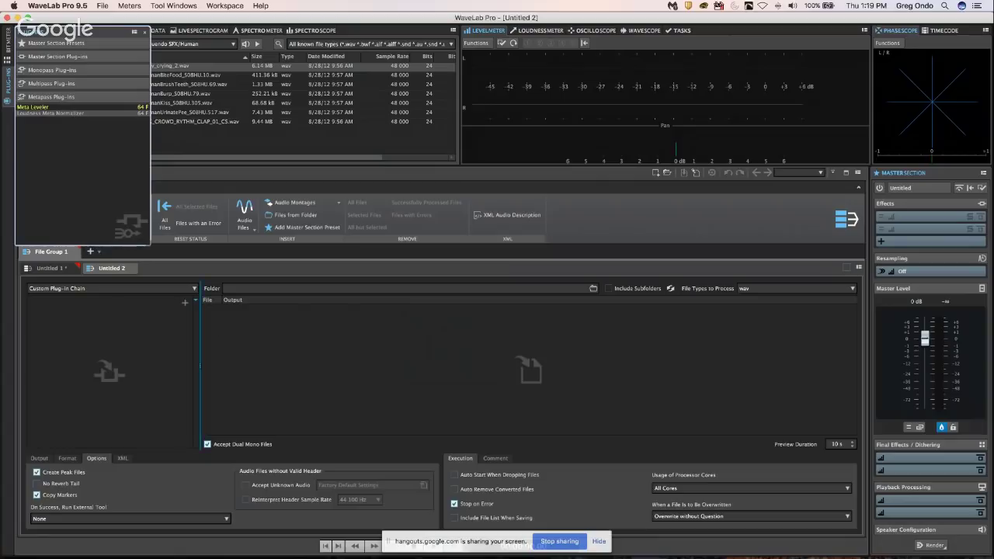
{"action": "left_click", "coordinate": [349, 289]}
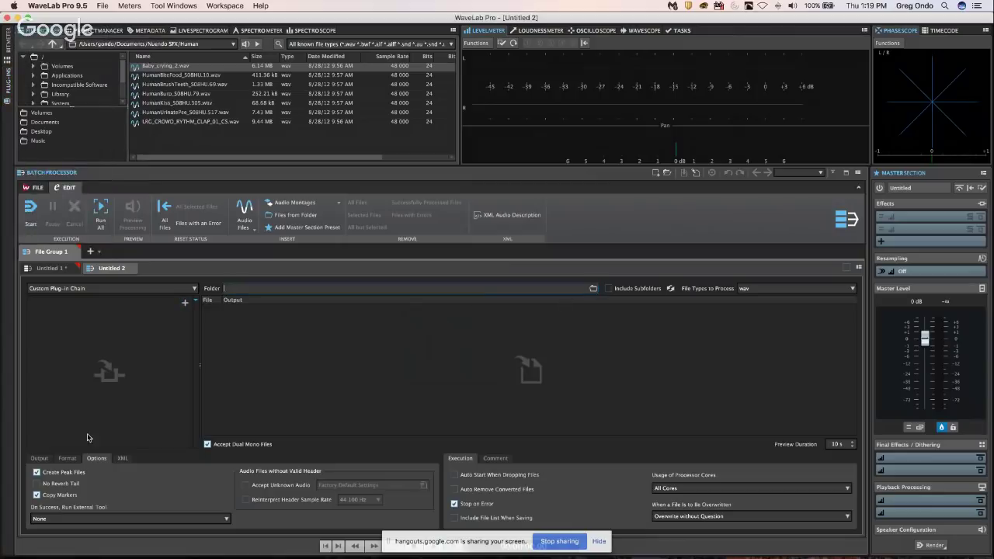
{"action": "left_click", "coordinate": [40, 458]}
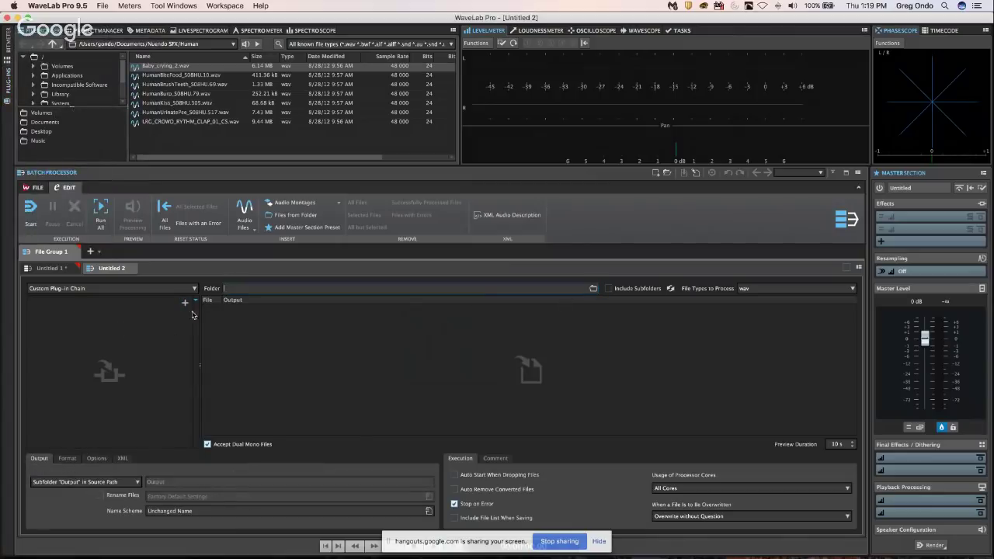
{"action": "left_click", "coordinate": [6, 16]}
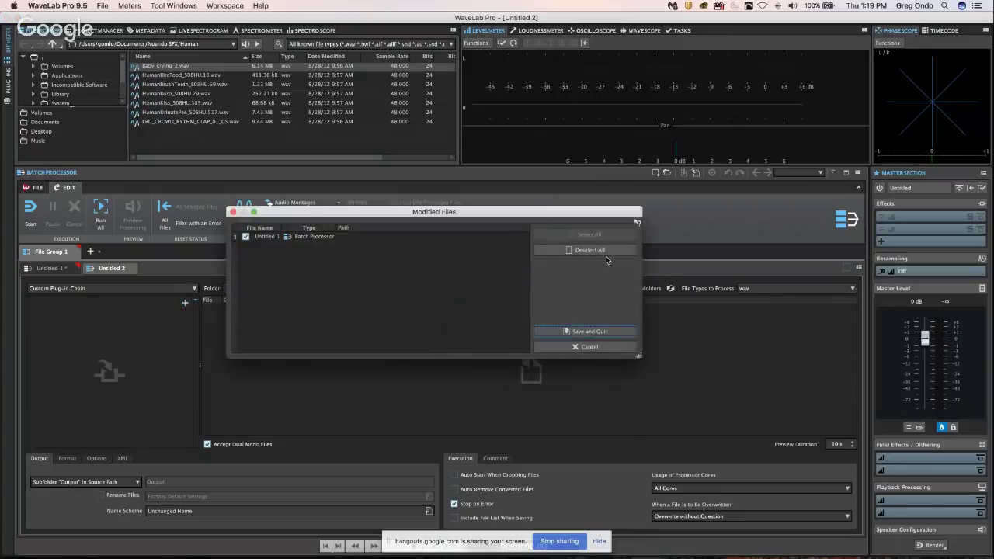
{"action": "left_click", "coordinate": [608, 332]}
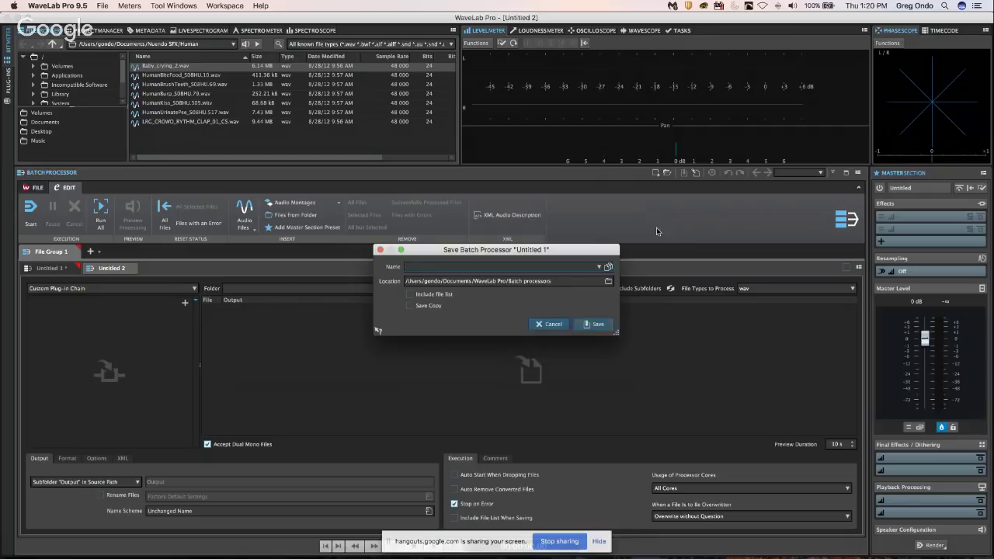
{"action": "left_click", "coordinate": [548, 324]}
Step: Quit WaveLab Pro without saving the modified Untitled 1 batch processor
{"action": "left_click", "coordinate": [68, 6]}
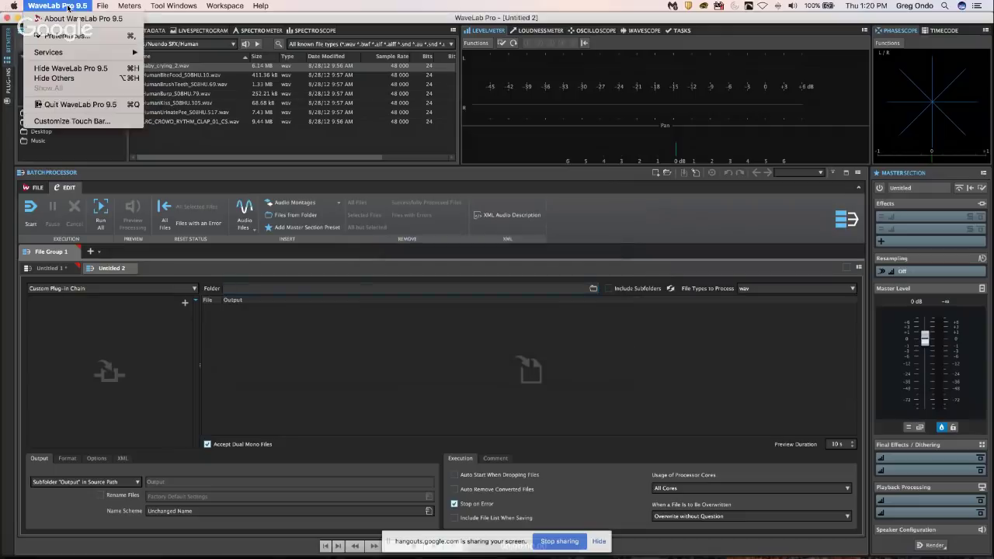
{"action": "left_click", "coordinate": [69, 105]}
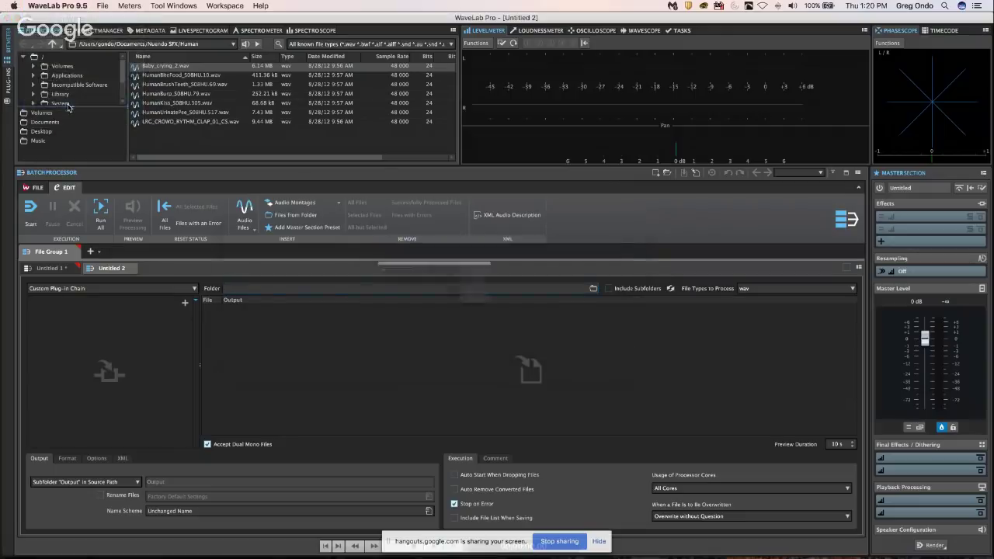
{"action": "left_click", "coordinate": [246, 237]}
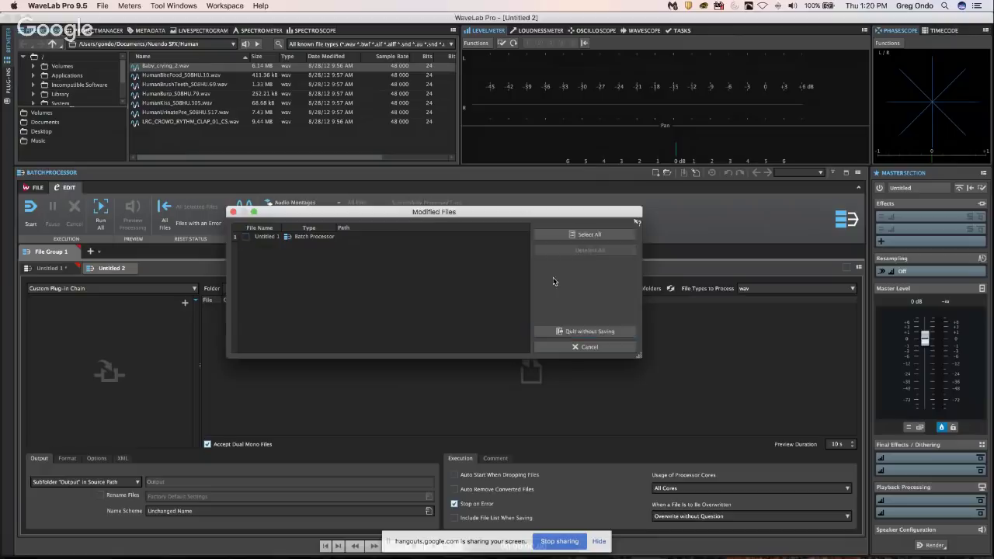
{"action": "left_click", "coordinate": [569, 332]}
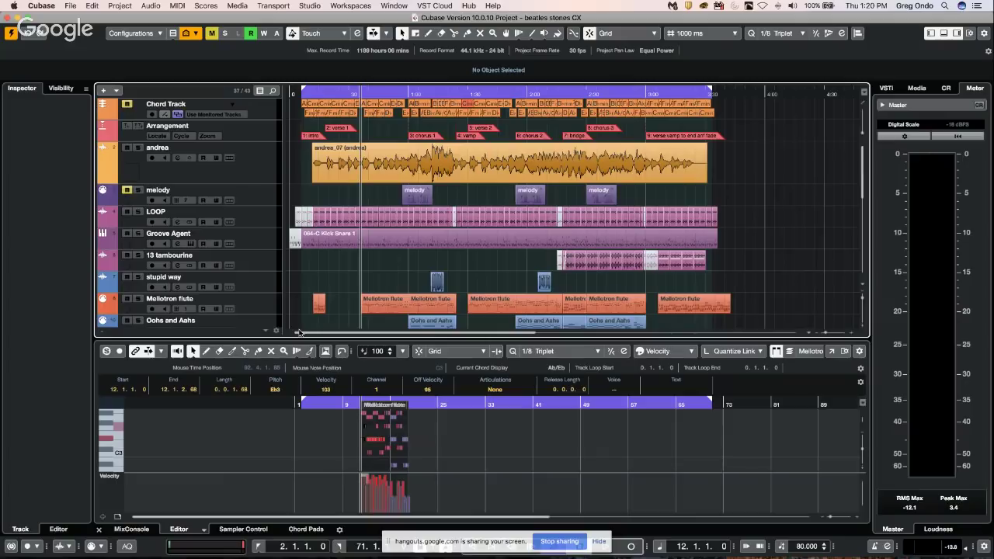
Step: Connect the Stereo In 1 bus's left channel to UR44 Input 1 in the audio connections
{"action": "left_click", "coordinate": [310, 6]}
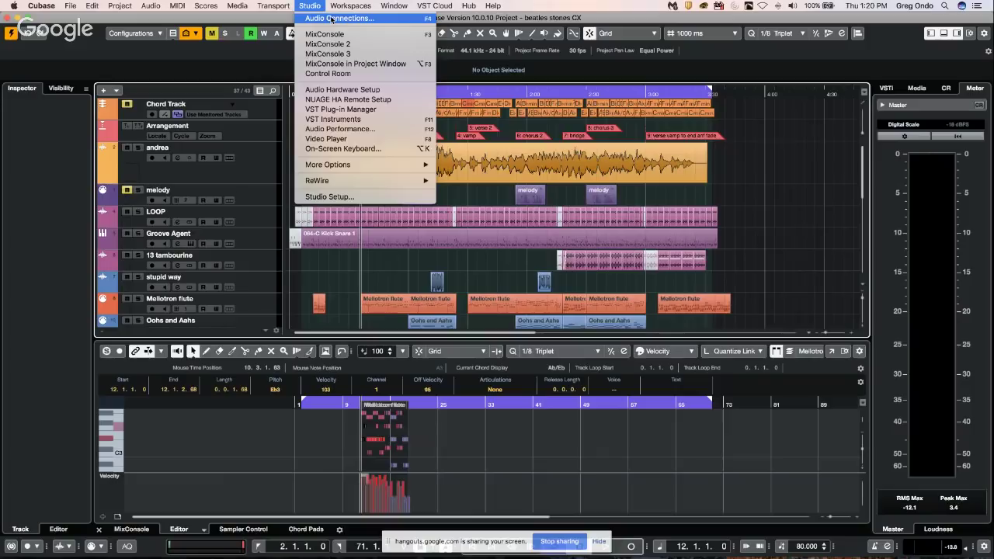
{"action": "left_click", "coordinate": [332, 18]}
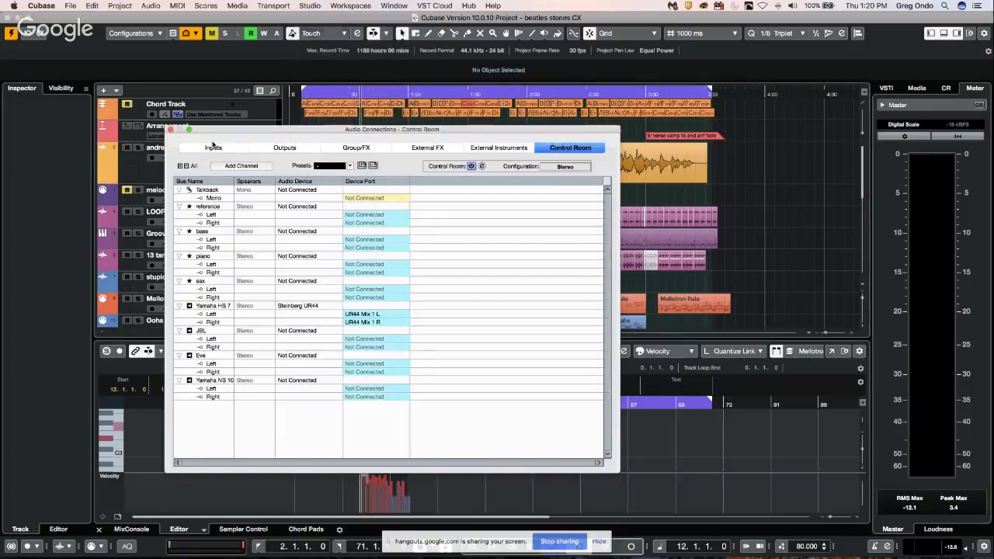
{"action": "left_click", "coordinate": [213, 147]}
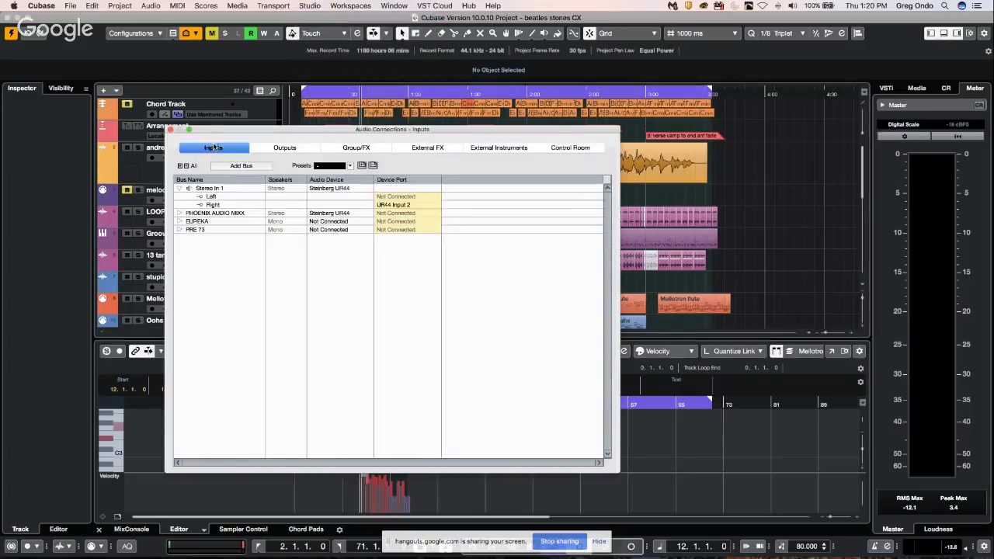
{"action": "left_click", "coordinate": [400, 197]}
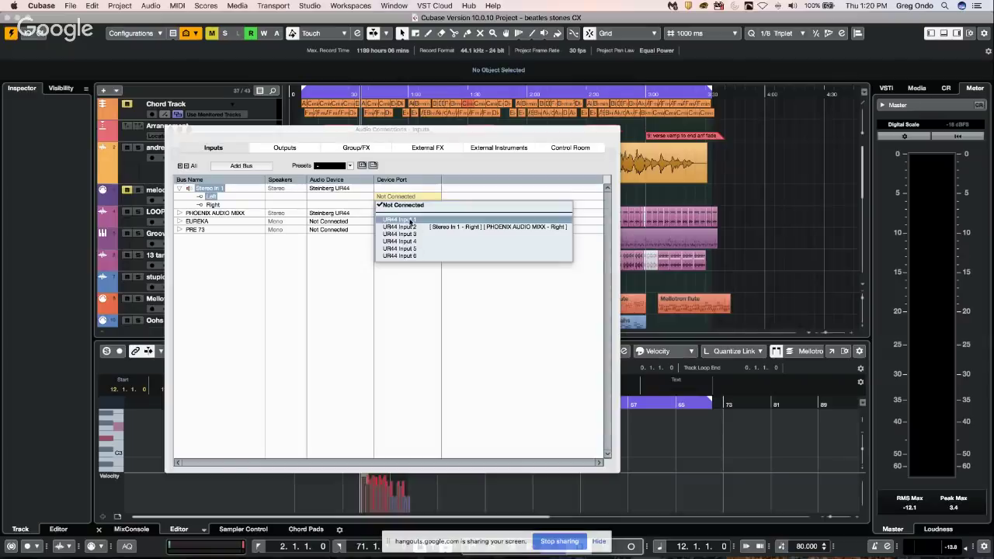
{"action": "left_click", "coordinate": [399, 220]}
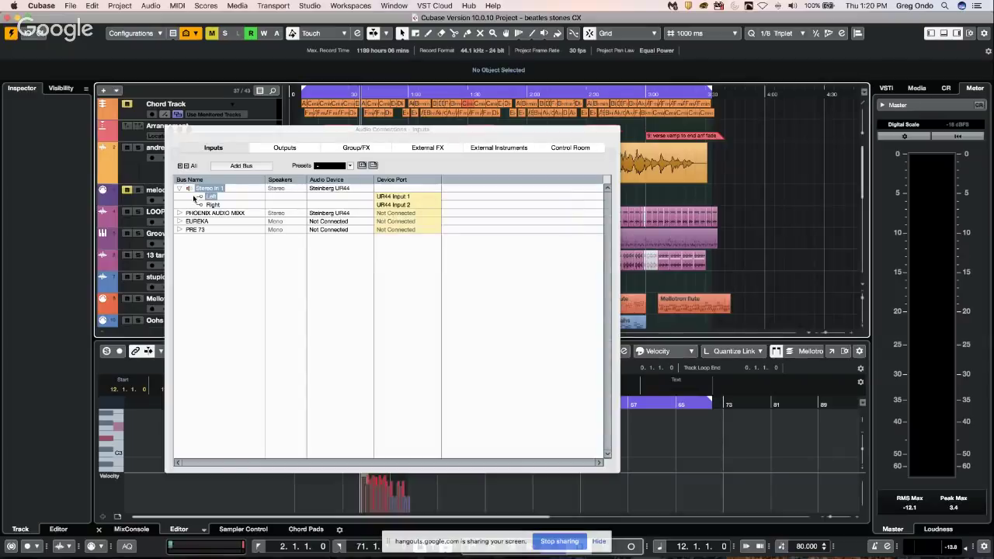
{"action": "left_click", "coordinate": [172, 132]}
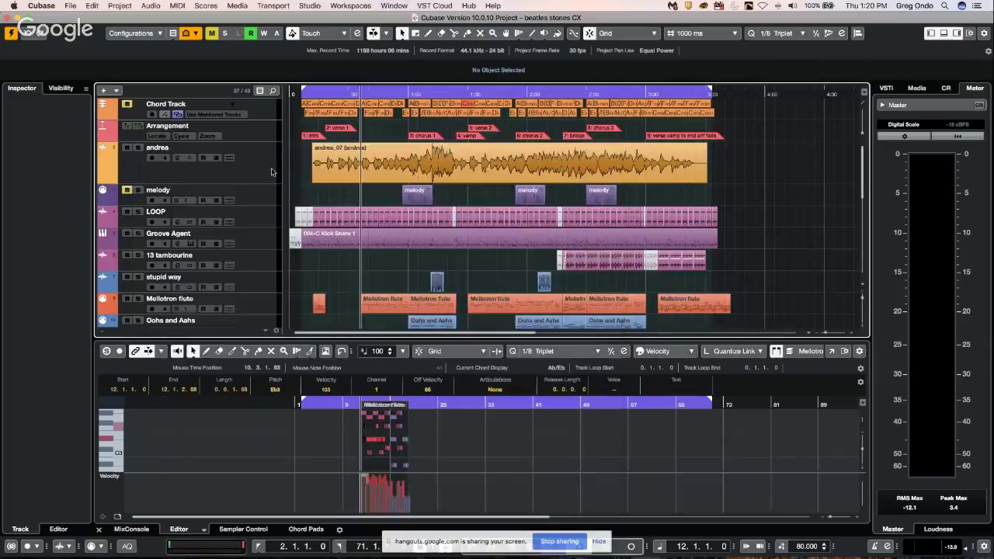
Step: Create a new empty project in the 24 v 32 folder
{"action": "left_click", "coordinate": [74, 6]}
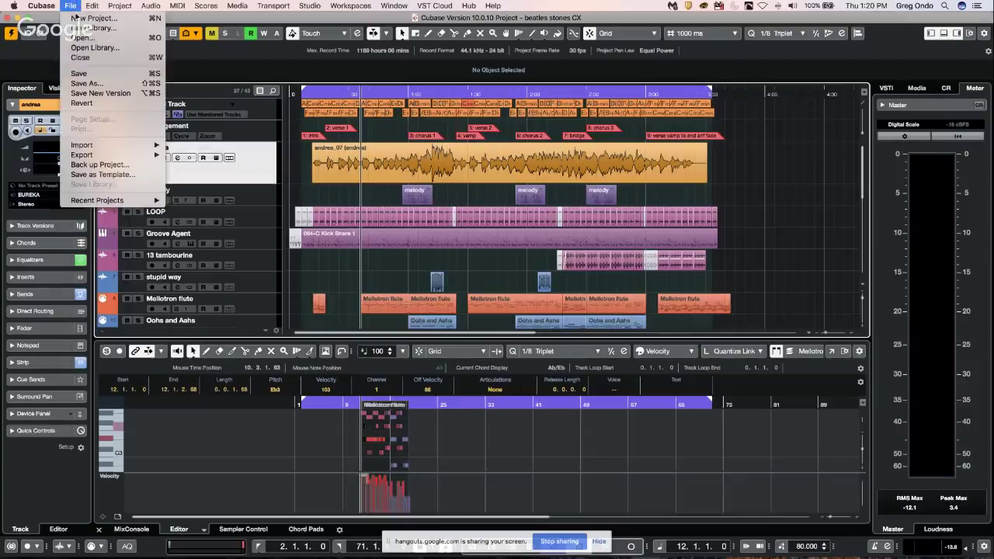
{"action": "left_click", "coordinate": [81, 19]}
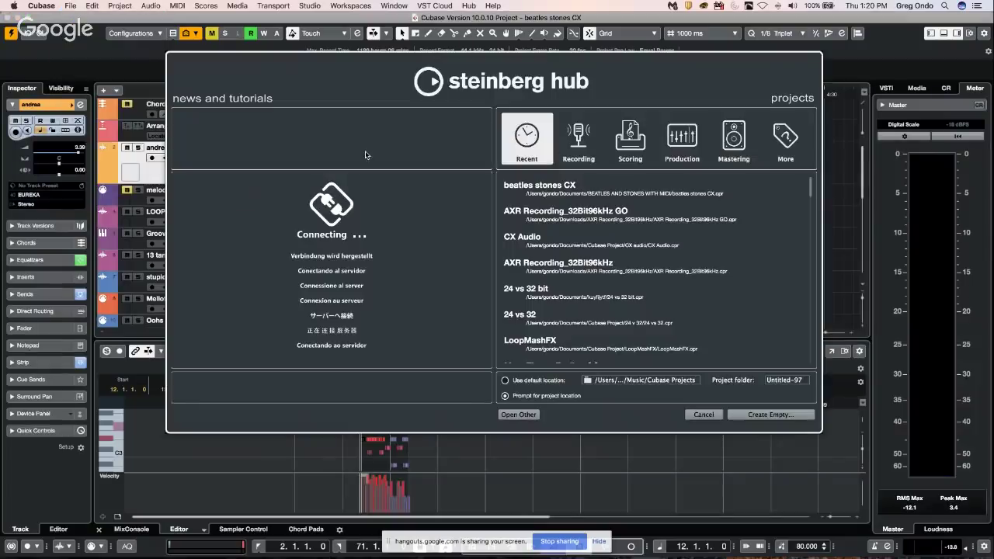
{"action": "left_click", "coordinate": [771, 414]}
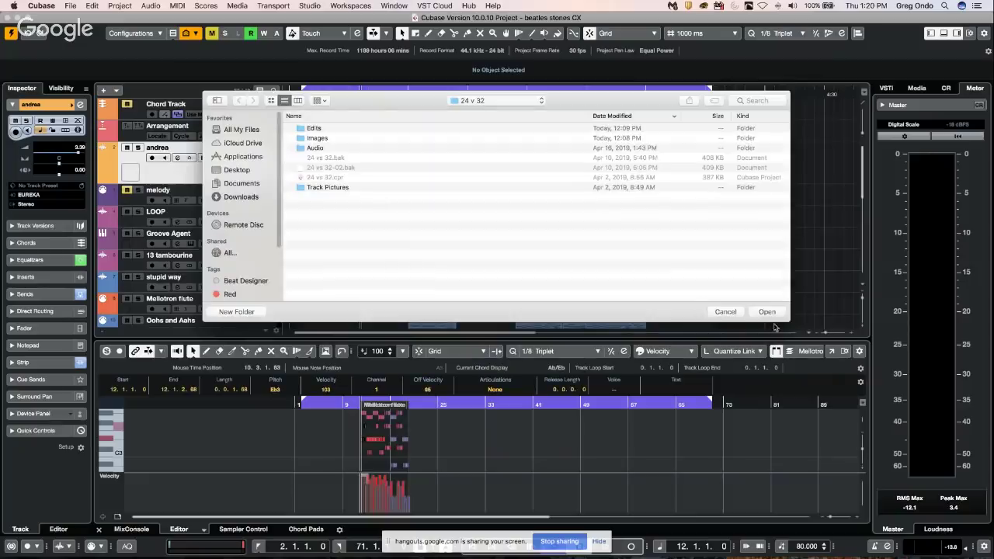
{"action": "key", "text": "Return"}
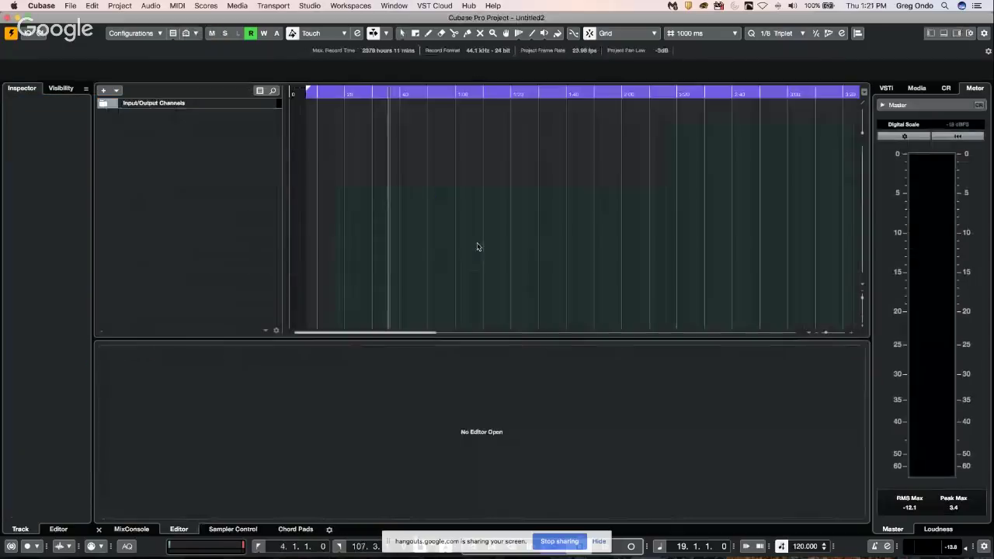
Step: Add one mono audio track with UR44 Input 1 (Mono) as its audio input
{"action": "right_click", "coordinate": [183, 132]}
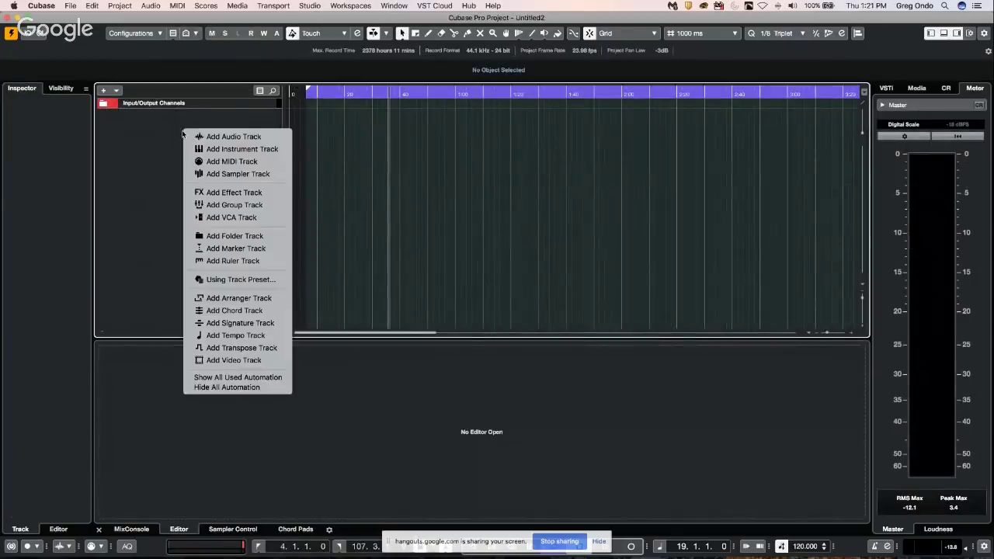
{"action": "left_click", "coordinate": [260, 139]}
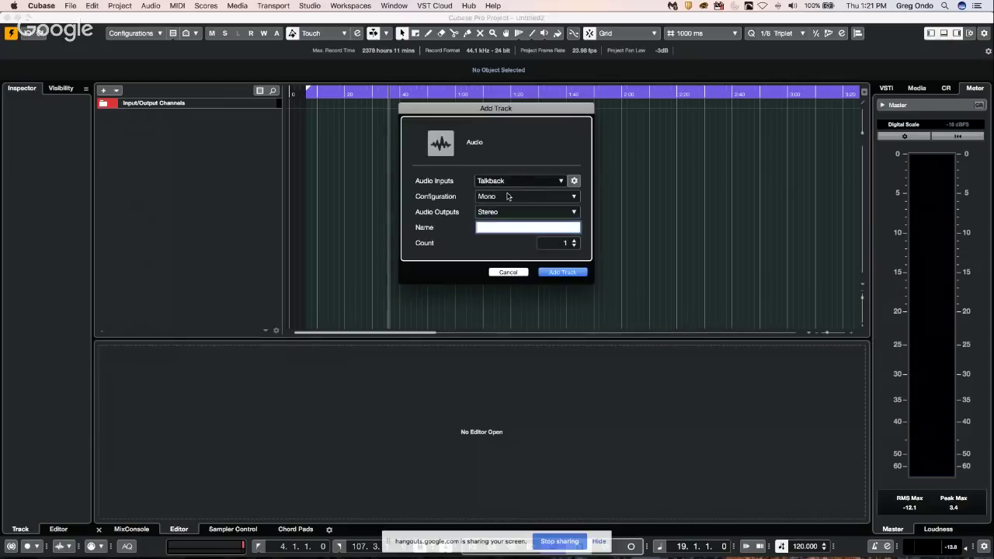
{"action": "left_click", "coordinate": [516, 182]}
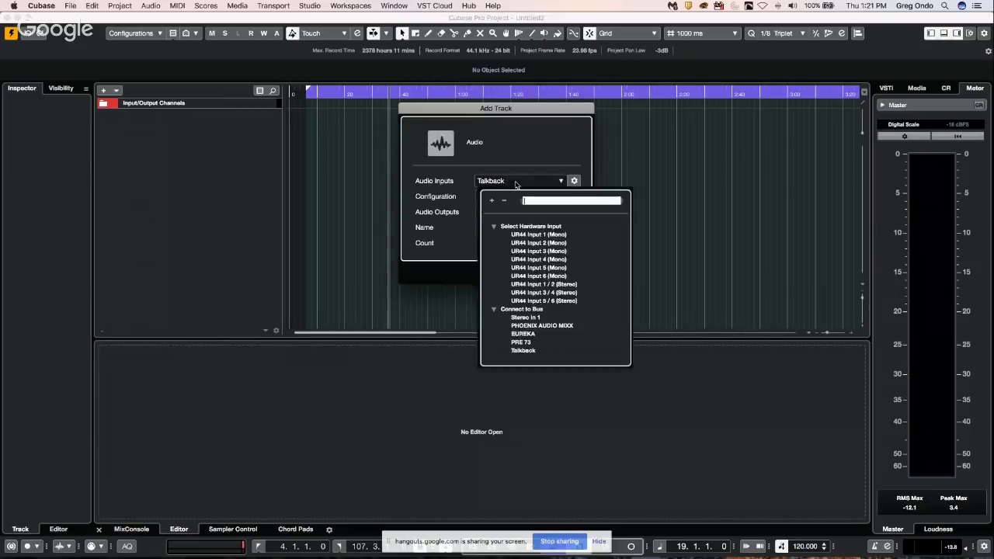
{"action": "left_click", "coordinate": [528, 234]}
{"action": "left_click", "coordinate": [562, 272]}
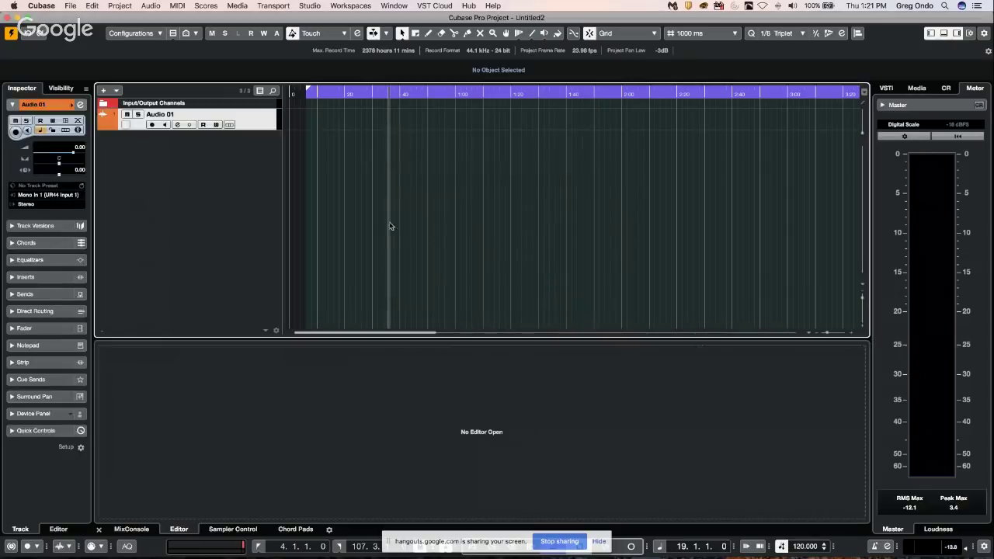
Step: Show the full MixConsole and enable Direct Monitoring for the Steinberg UR44 in the Studio Setup
{"action": "left_click", "coordinate": [132, 529]}
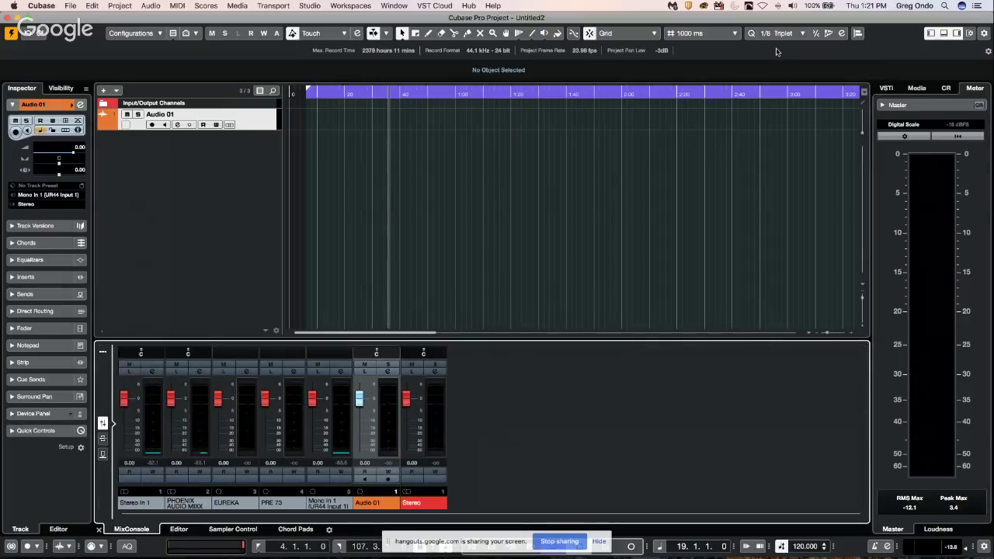
{"action": "key", "text": "F3"}
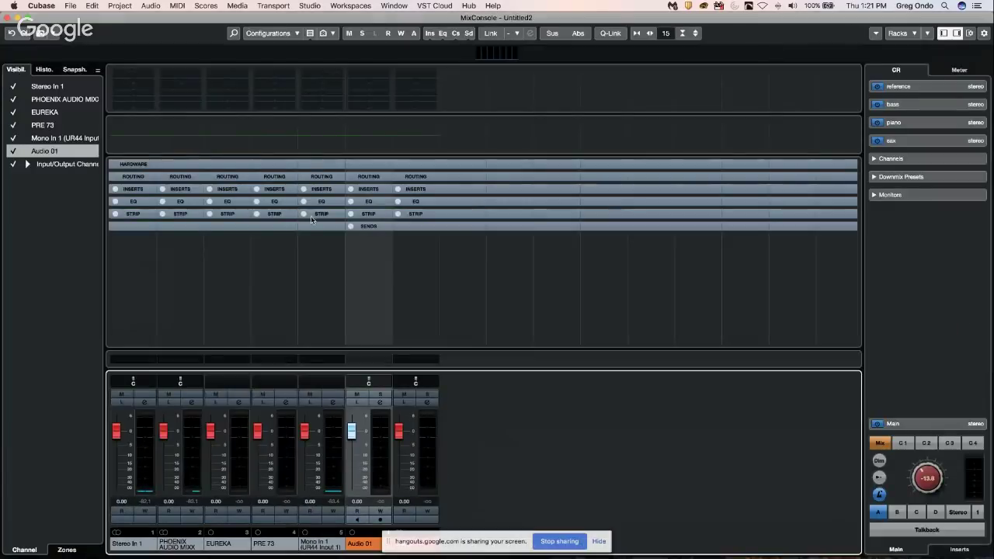
{"action": "left_click", "coordinate": [310, 6]}
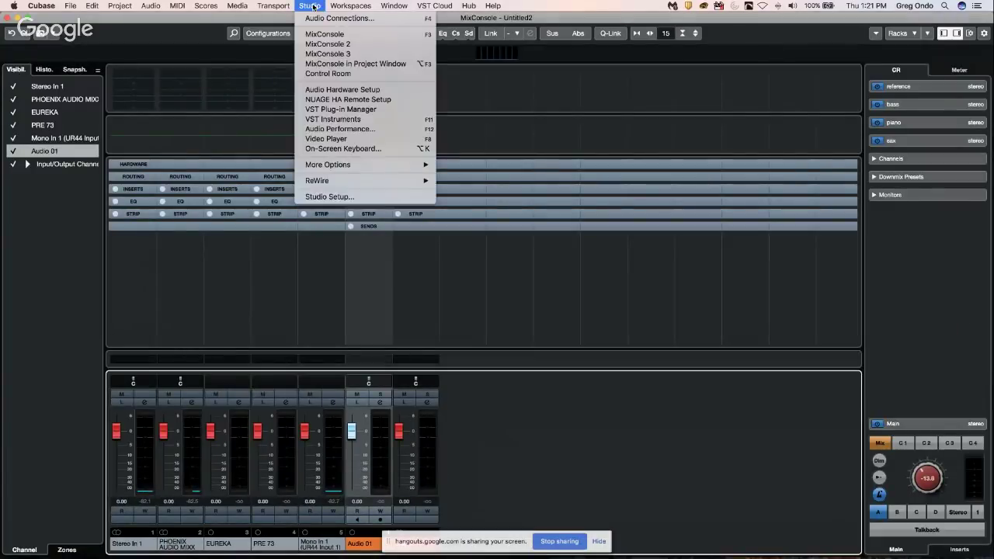
{"action": "left_click", "coordinate": [355, 197]}
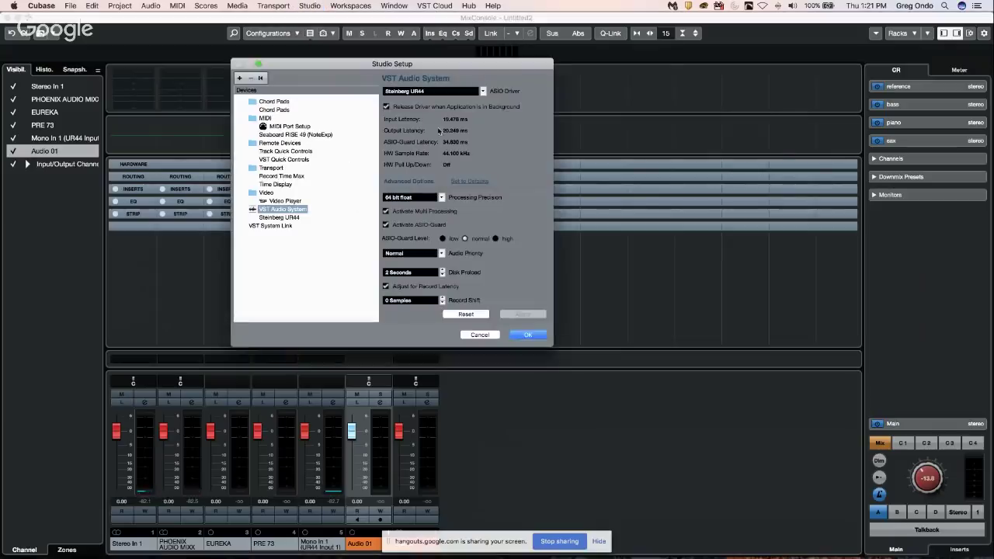
{"action": "left_click", "coordinate": [281, 218]}
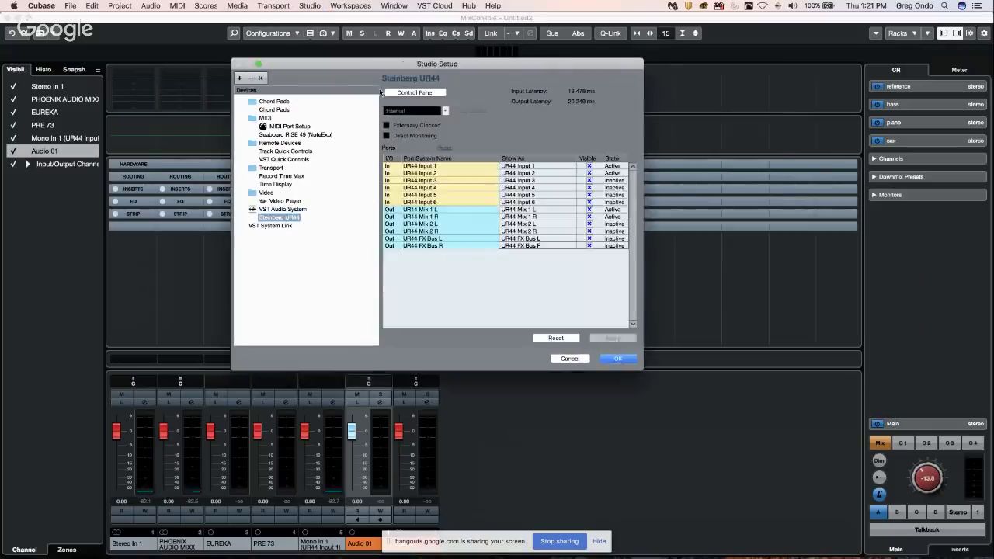
{"action": "left_click", "coordinate": [388, 136]}
{"action": "left_click", "coordinate": [617, 358]}
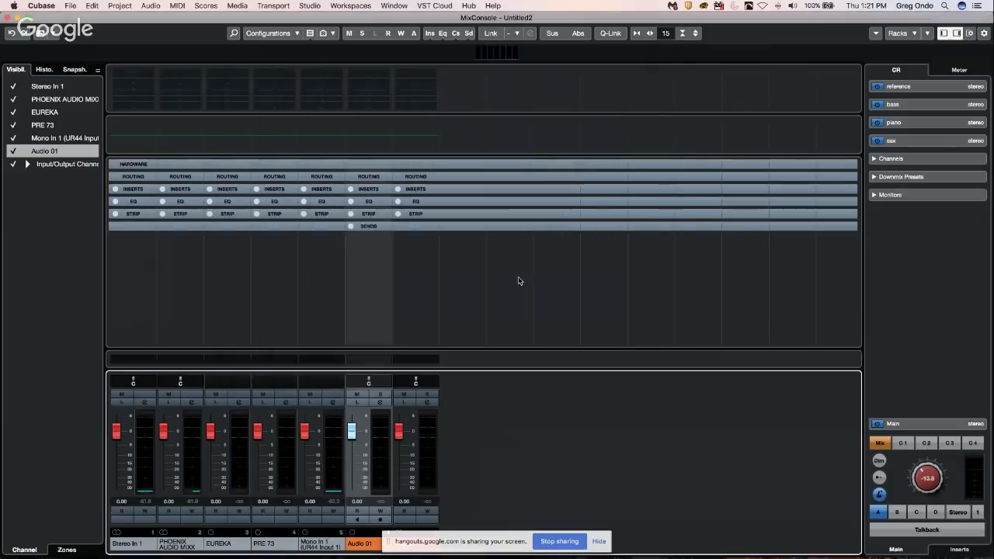
Step: Expand the mixer's Hardware rack and raise the reverb send level on the Stereo In 1 channel
{"action": "left_click", "coordinate": [137, 164]}
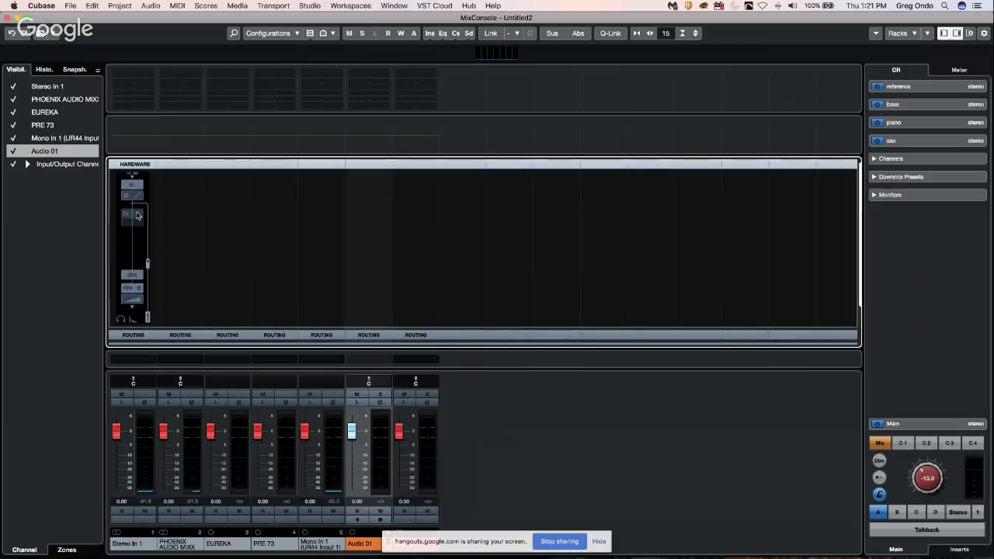
{"action": "left_click", "coordinate": [137, 164]}
{"action": "left_click", "coordinate": [136, 165]}
{"action": "left_click", "coordinate": [137, 164]}
{"action": "left_click", "coordinate": [137, 165]}
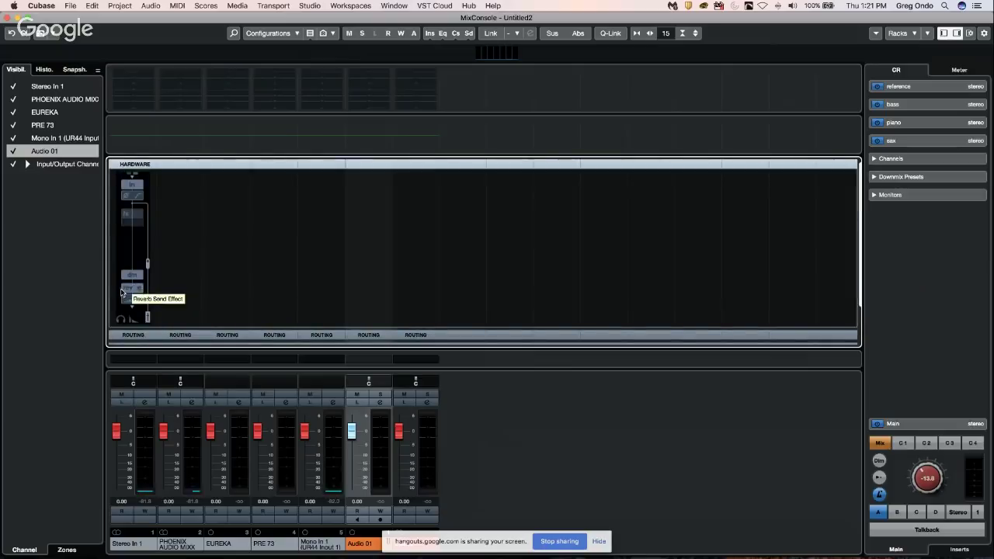
{"action": "left_click_drag", "start_coordinate": [122, 297], "coordinate": [140, 295]}
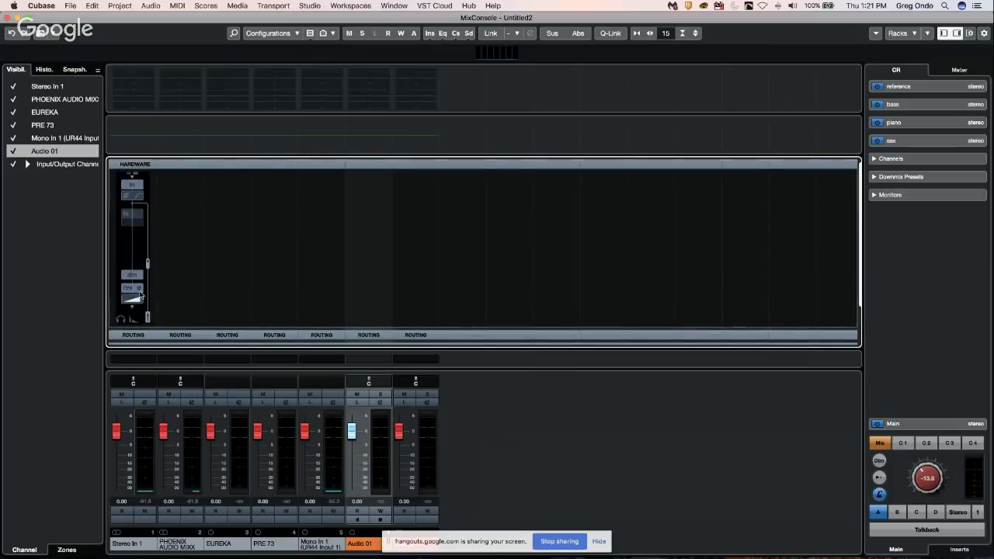
Step: Examine the UR44 REV-X Hall reverb settings and the reverb send control of the Stereo In 1 channel
{"action": "left_click", "coordinate": [139, 288]}
{"action": "left_click_drag", "start_coordinate": [384, 258], "coordinate": [382, 178]}
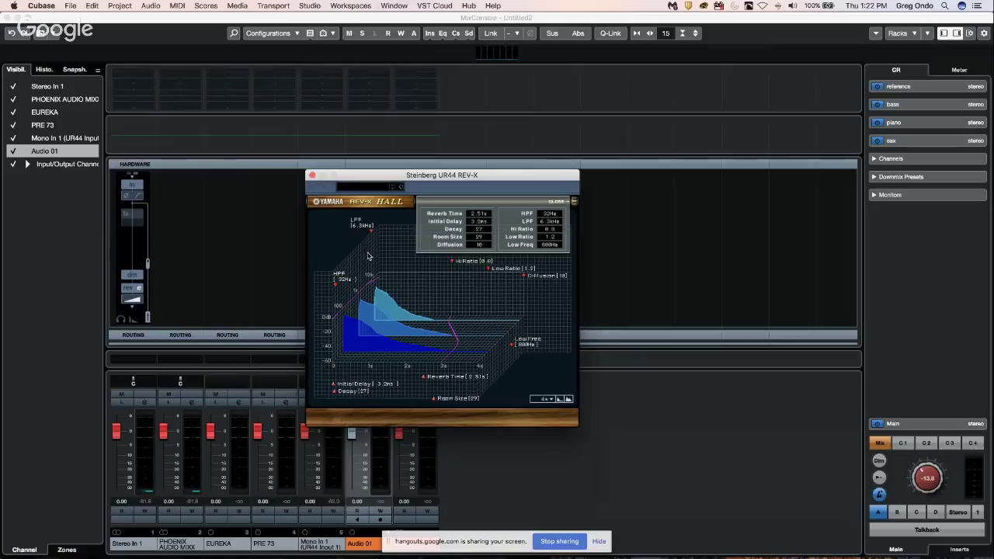
{"action": "left_click", "coordinate": [133, 302]}
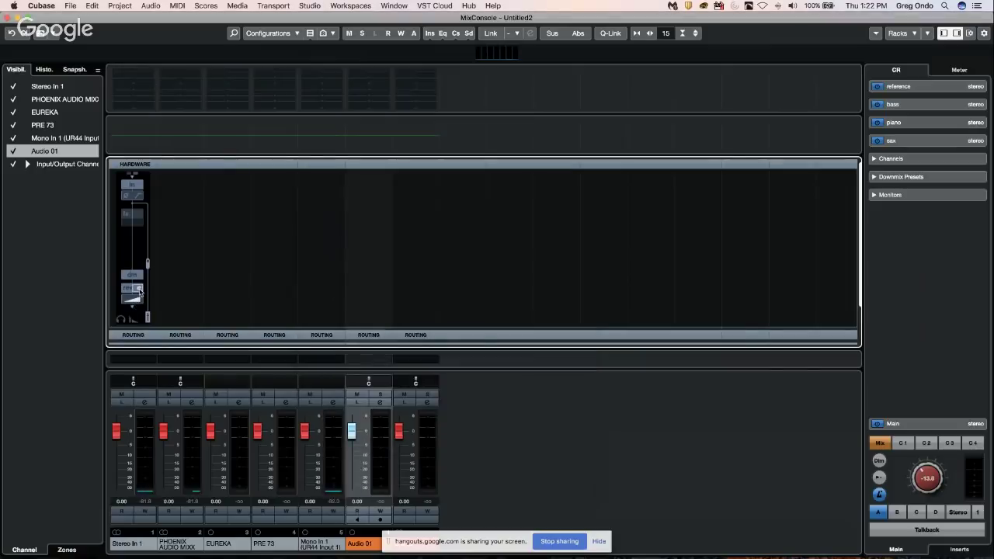
{"action": "left_click", "coordinate": [138, 289]}
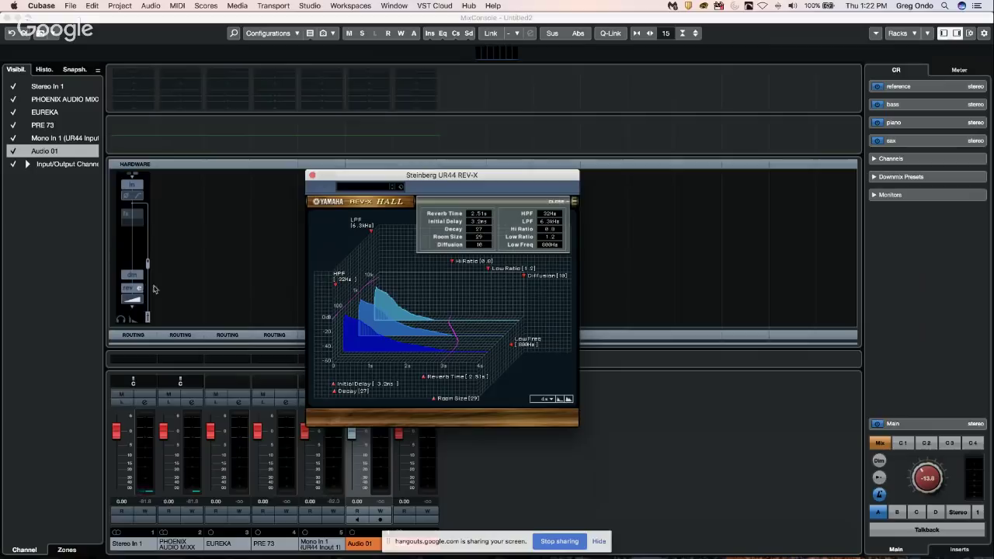
{"action": "left_click", "coordinate": [134, 301]}
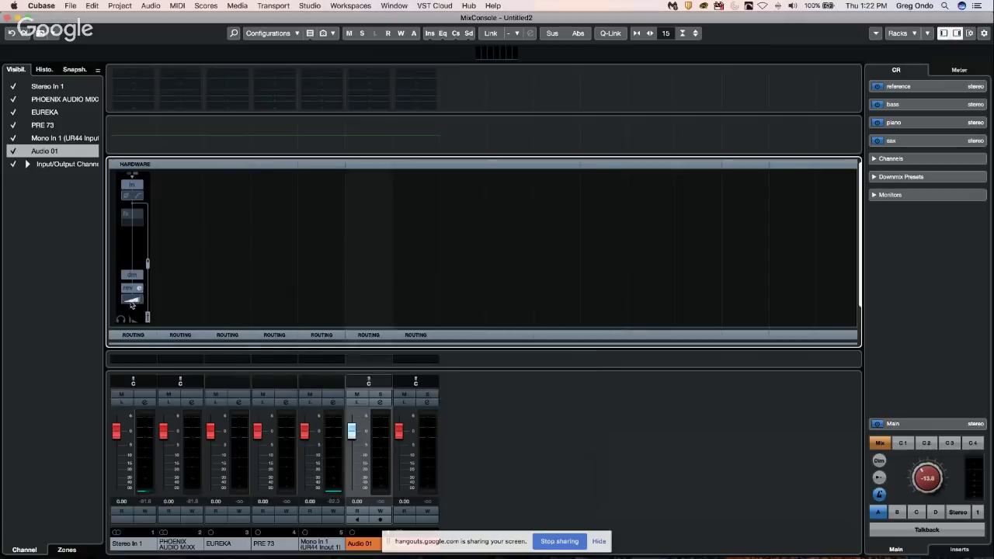
{"action": "scroll", "coordinate": [132, 302], "scroll_direction": "down", "scroll_amount": 11}
Step: Route the UR44's hardware reverb to Mix 2 L/R and check the headphone assignments in the Audio Hardware Setup
{"action": "left_click", "coordinate": [310, 5]}
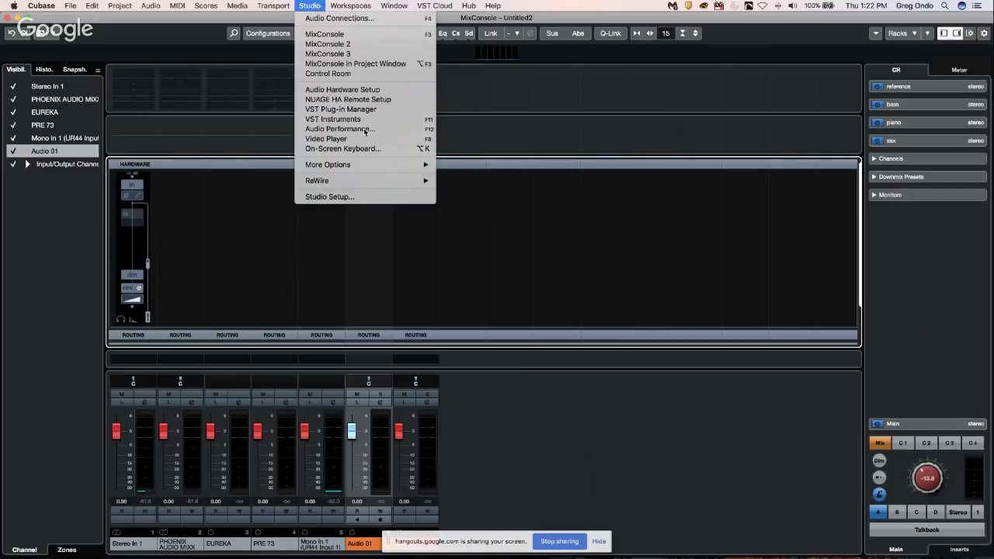
{"action": "mouse_move", "coordinate": [374, 168]}
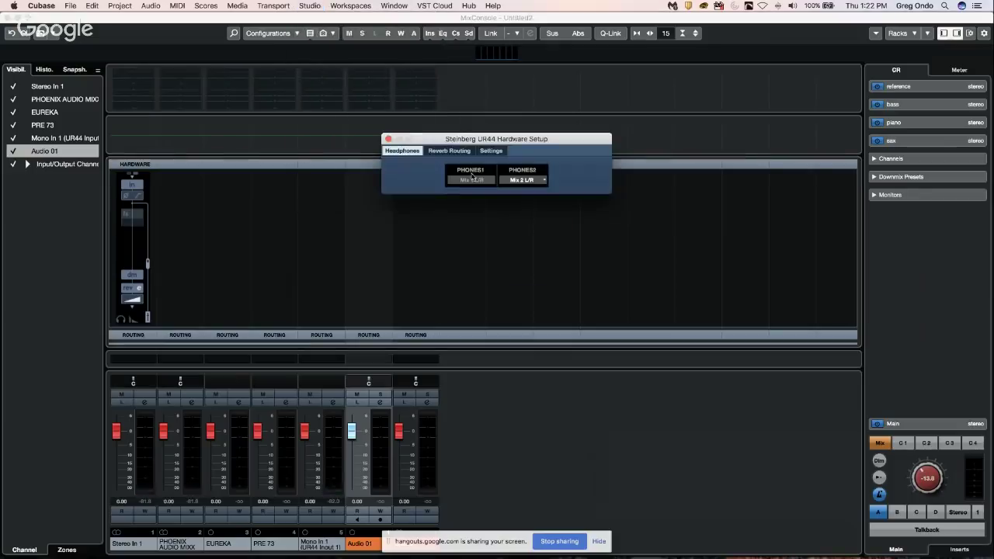
{"action": "left_click", "coordinate": [450, 151]}
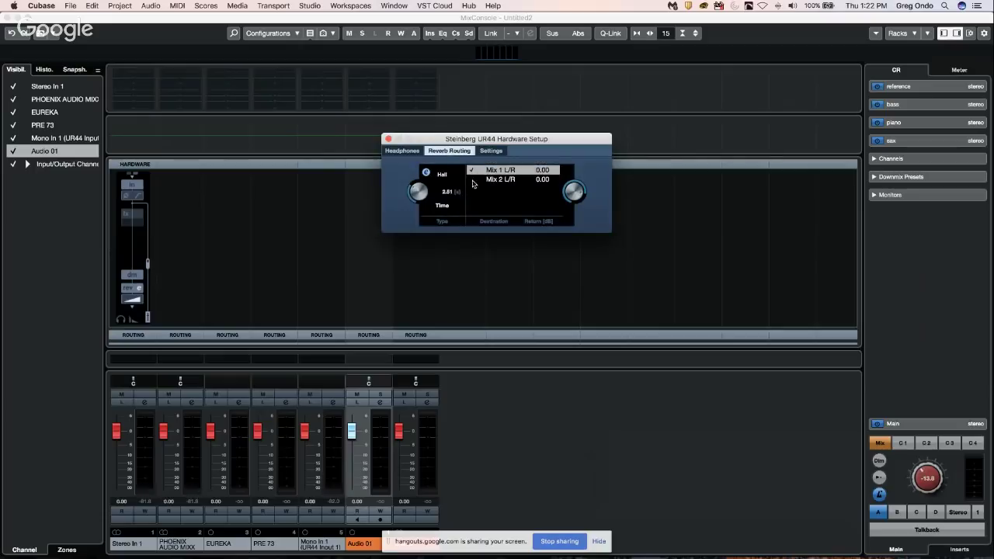
{"action": "left_click", "coordinate": [475, 180]}
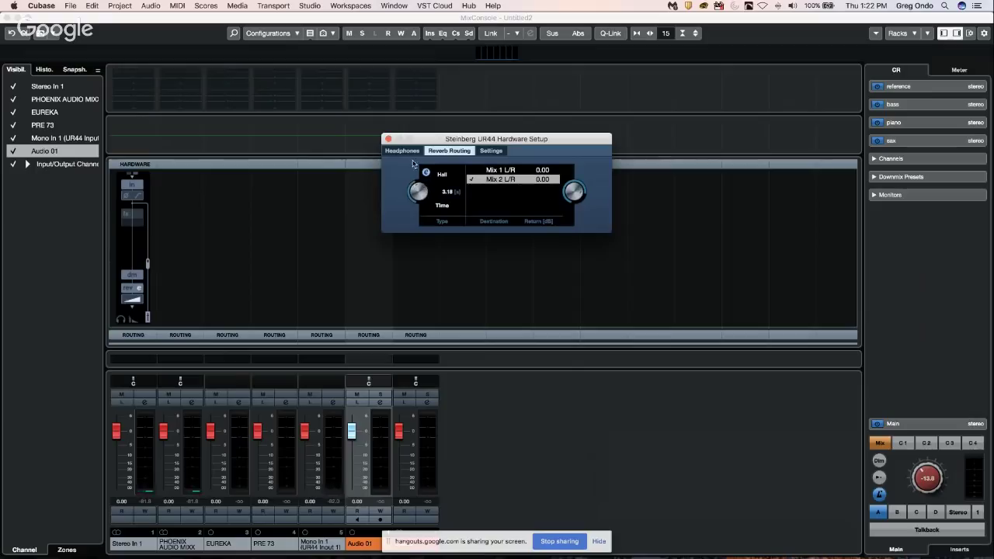
{"action": "left_click", "coordinate": [412, 151]}
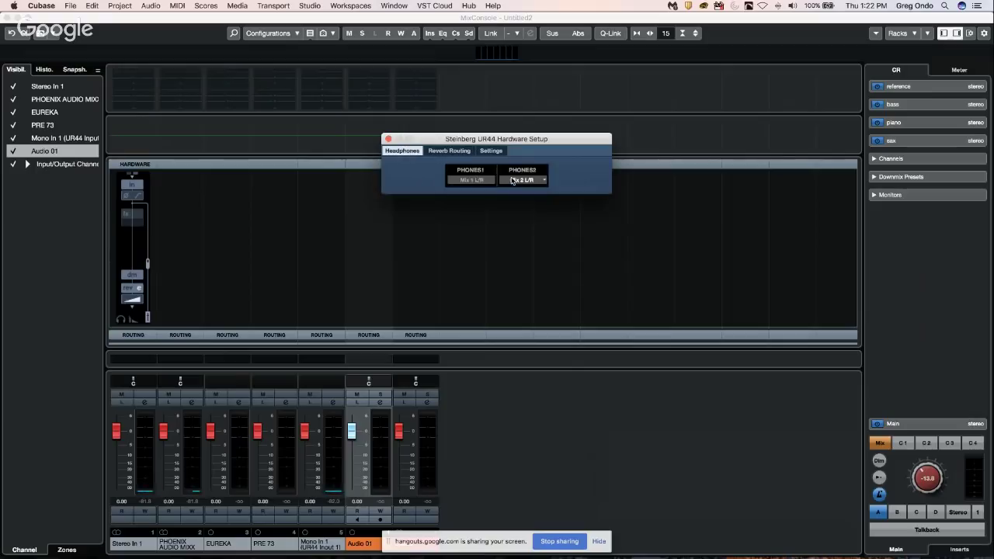
{"action": "left_click", "coordinate": [455, 151]}
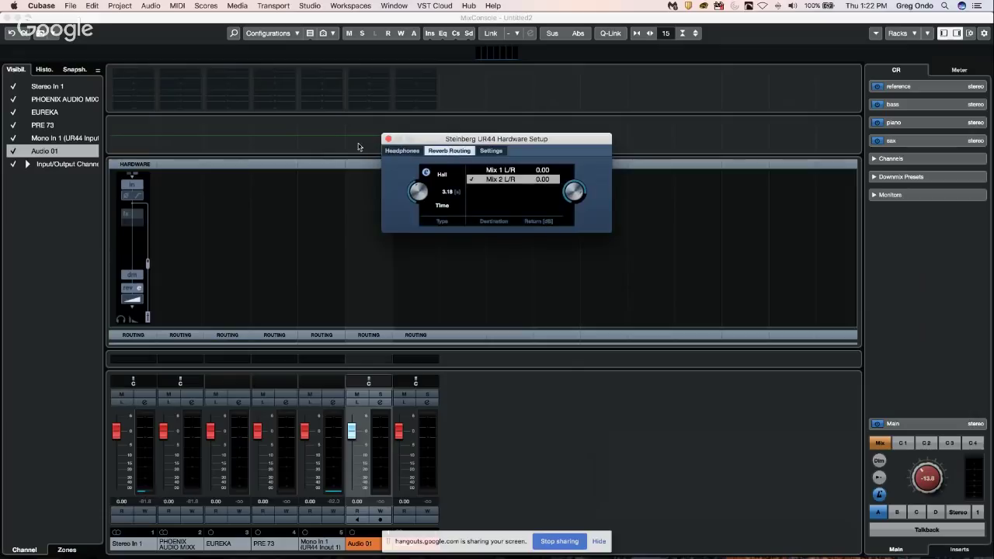
{"action": "left_click", "coordinate": [390, 140]}
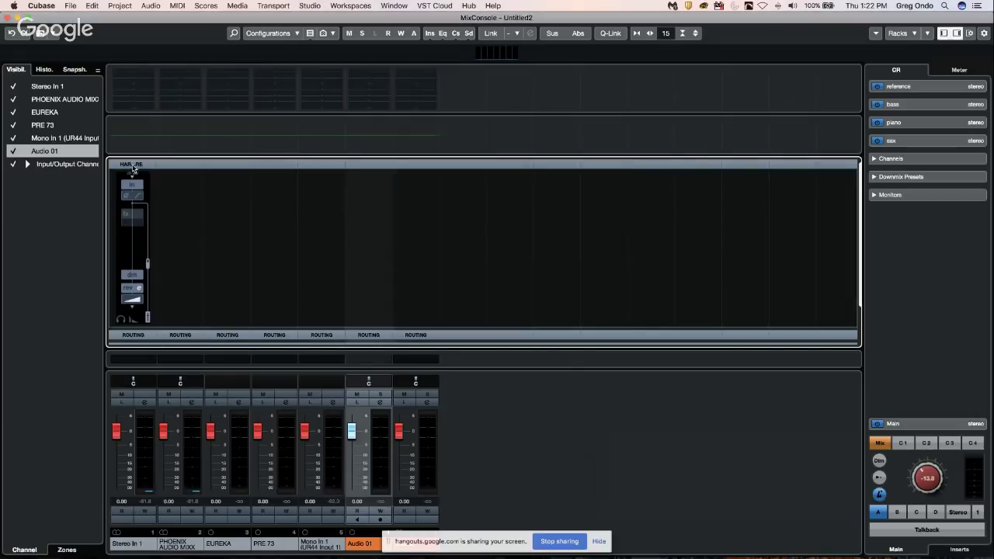
Step: Collapse and re-expand the Hardware rack, and briefly view the REV-X reverb editor again before closing it
{"action": "left_click", "coordinate": [130, 166]}
{"action": "left_click", "coordinate": [133, 164]}
{"action": "left_click", "coordinate": [138, 291]}
{"action": "left_click", "coordinate": [312, 176]}
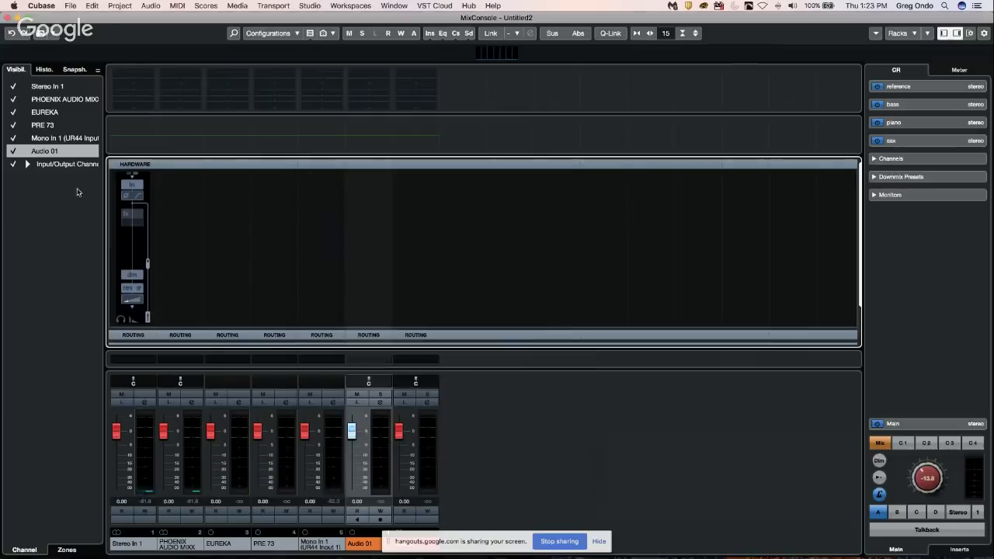
Step: Close the MixConsole window and add one HALion 6 instrument track with stereo outputs
{"action": "left_click", "coordinate": [8, 17]}
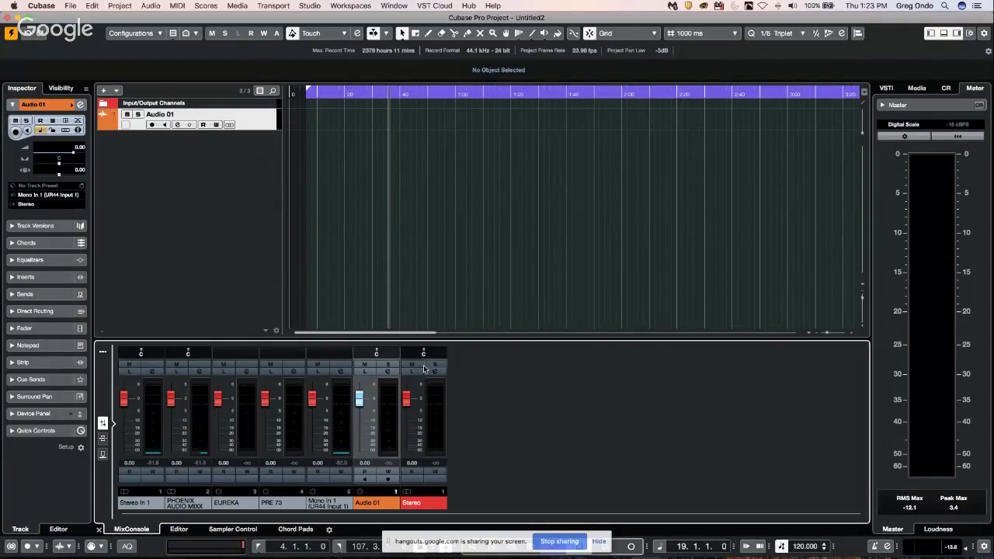
{"action": "right_click", "coordinate": [210, 176]}
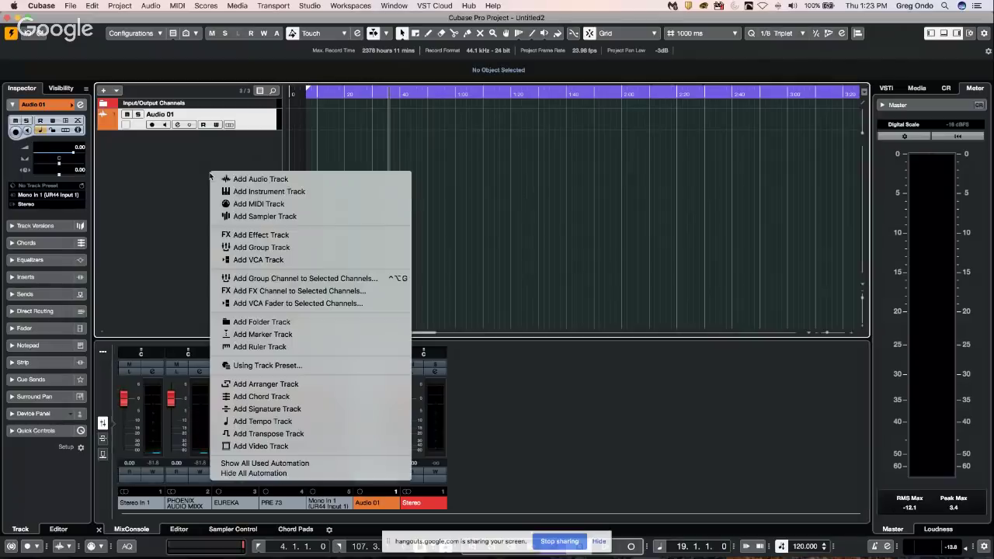
{"action": "left_click", "coordinate": [267, 192]}
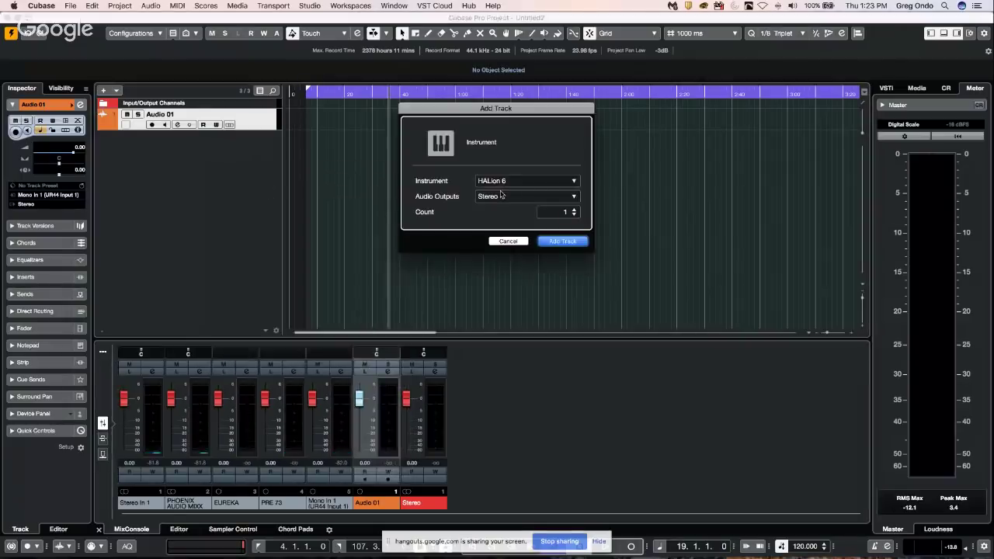
{"action": "left_click", "coordinate": [563, 241]}
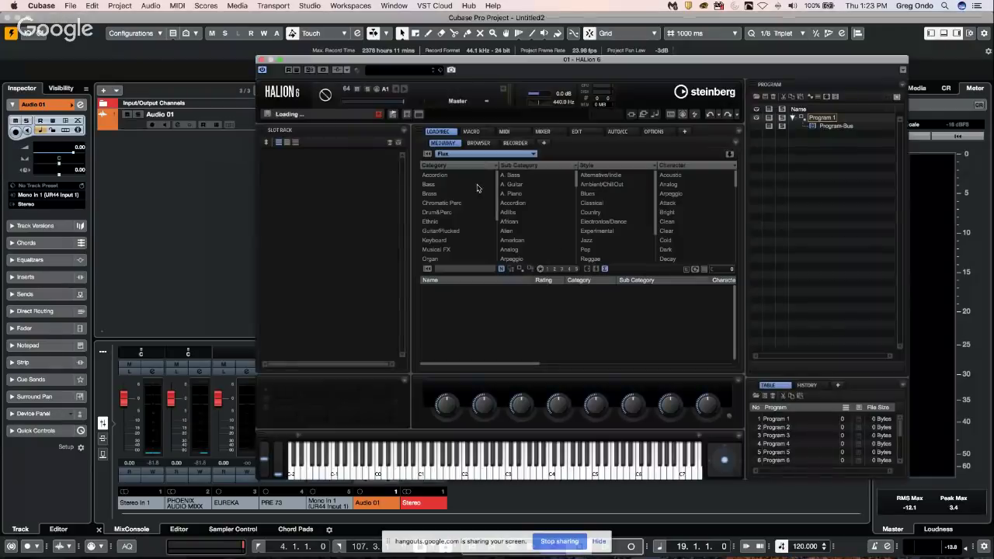
Step: Load the Ambient Visions preset from HALion 6's Flux library and audition a few notes on its keyboard
{"action": "left_click", "coordinate": [472, 318]}
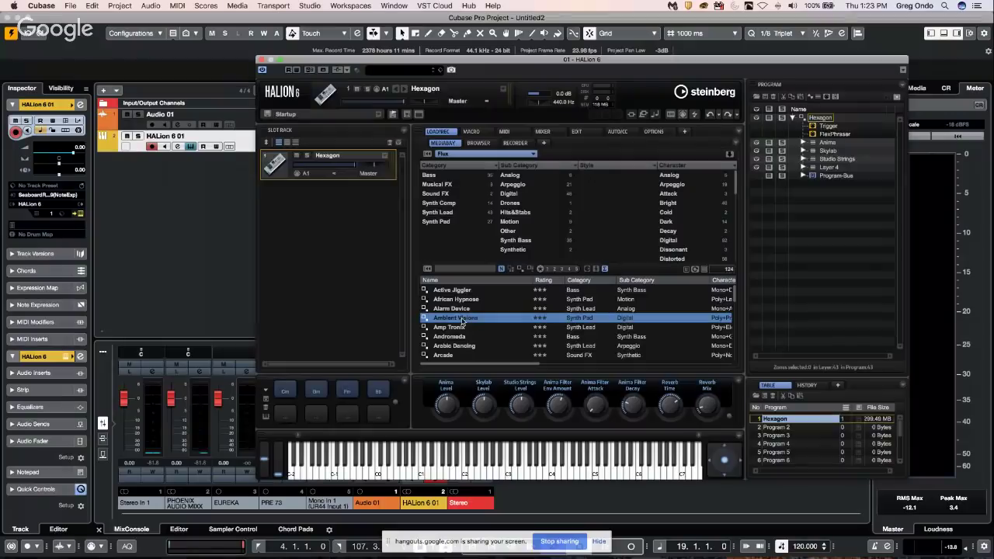
{"action": "double_click", "coordinate": [462, 321]}
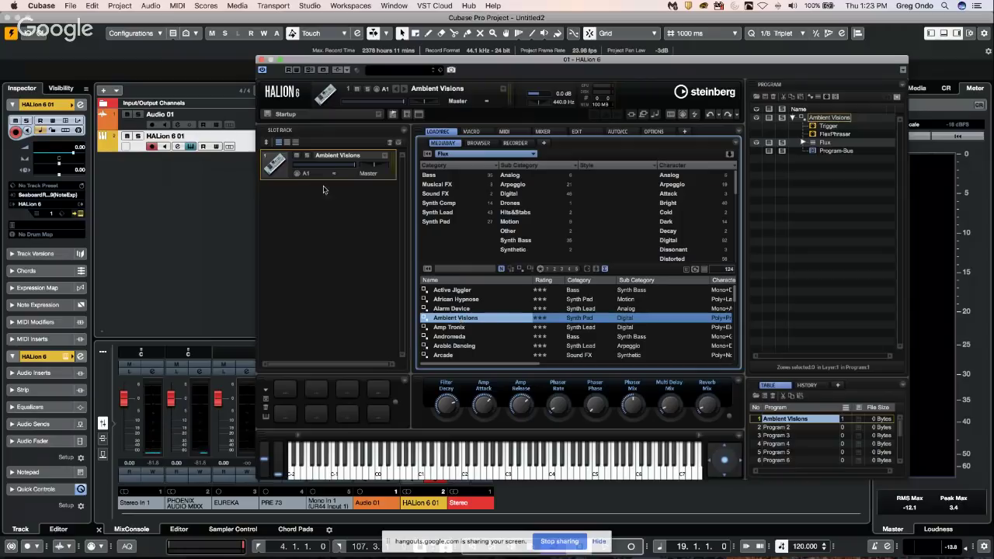
{"action": "left_click", "coordinate": [439, 471]}
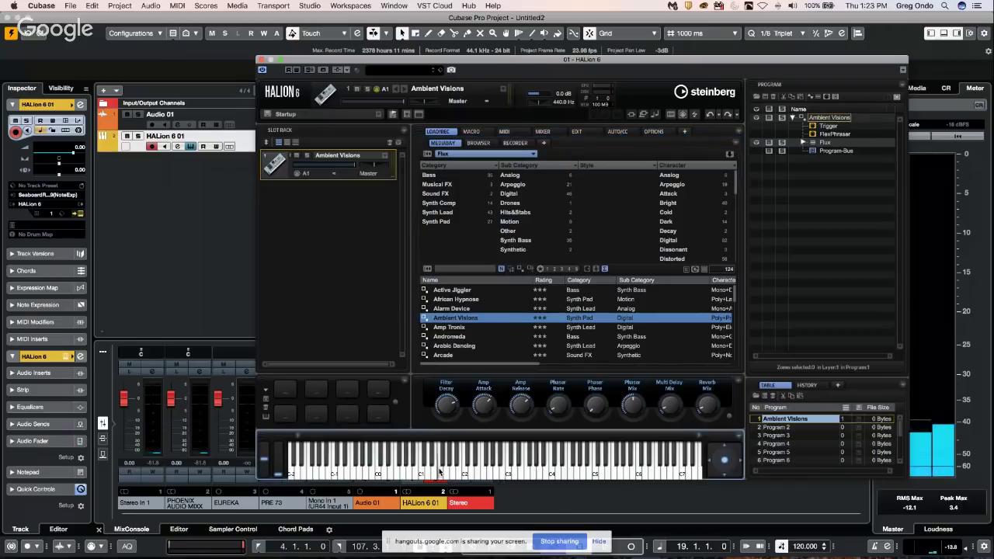
{"action": "left_click", "coordinate": [373, 475]}
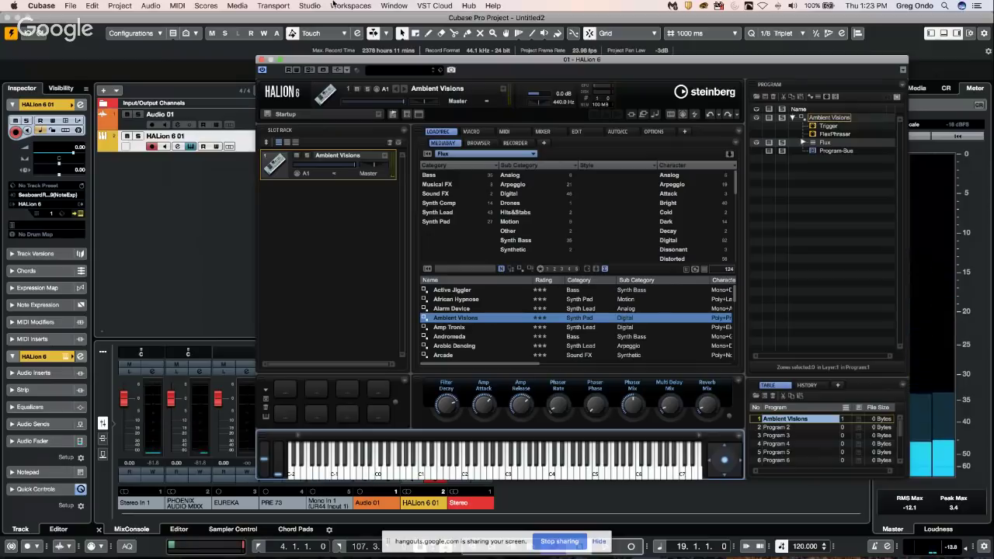
Step: In Studio Setup, check how to add a Note Expression Input Device and examine the Seaboard RISE 49 (NoteExp) settings
{"action": "left_click", "coordinate": [304, 9]}
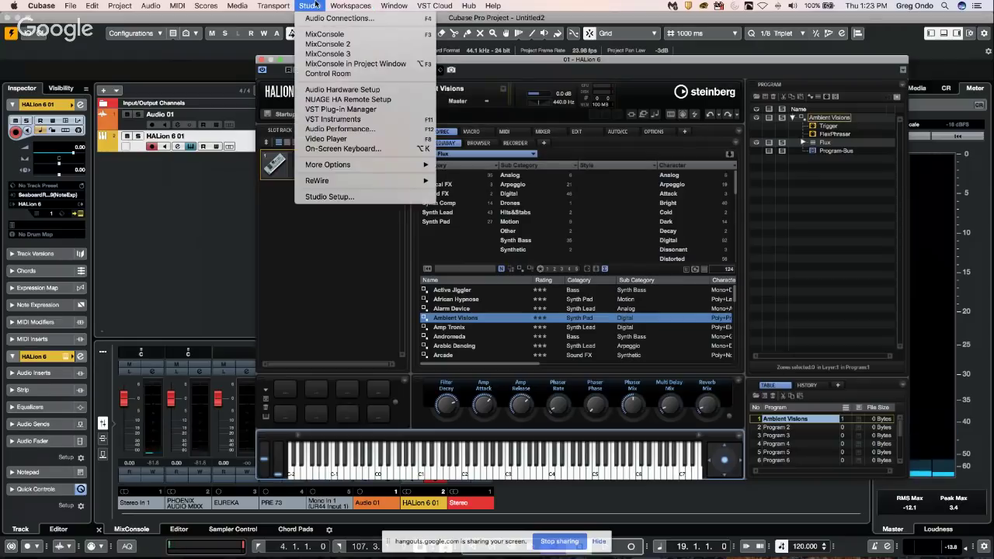
{"action": "left_click", "coordinate": [329, 197]}
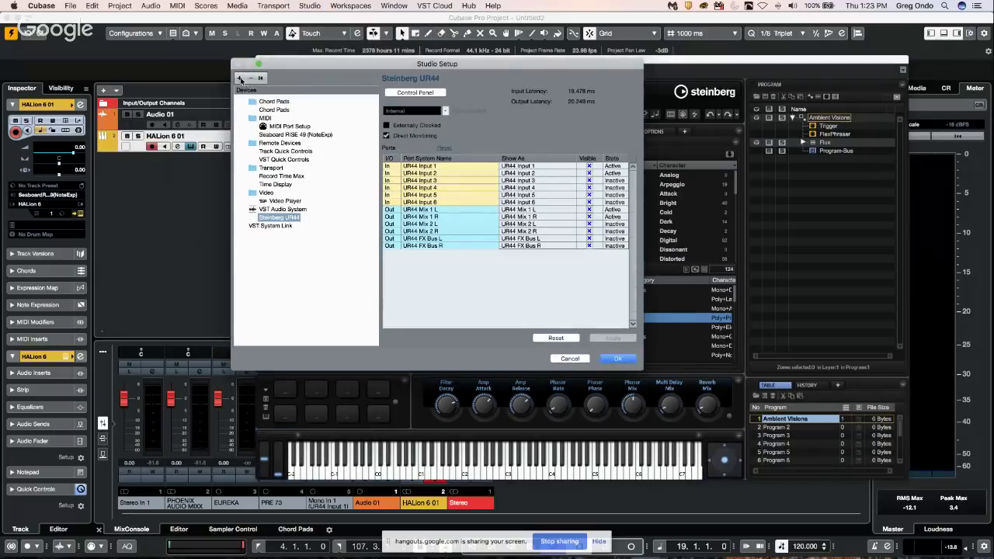
{"action": "left_click", "coordinate": [241, 80]}
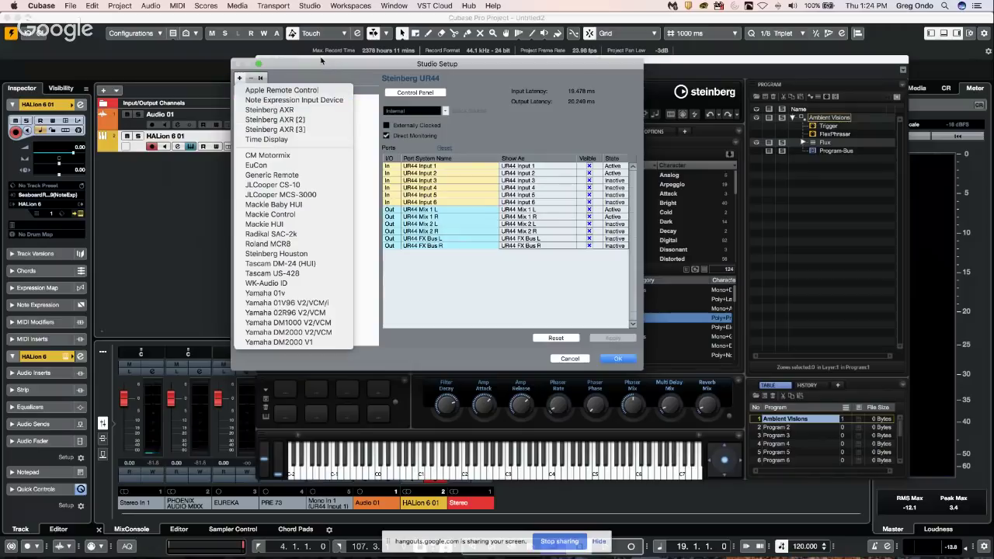
{"action": "left_click", "coordinate": [320, 100]}
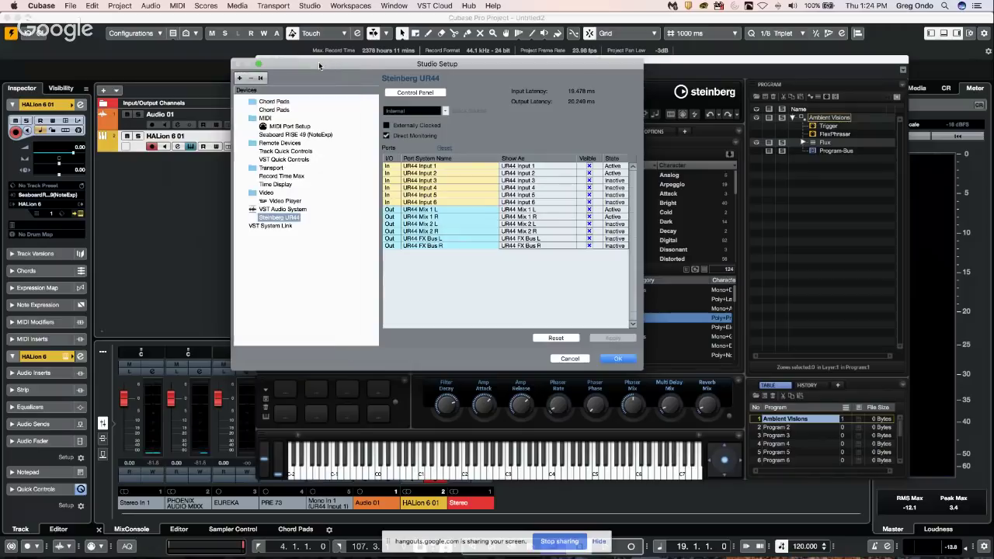
{"action": "left_click", "coordinate": [303, 135]}
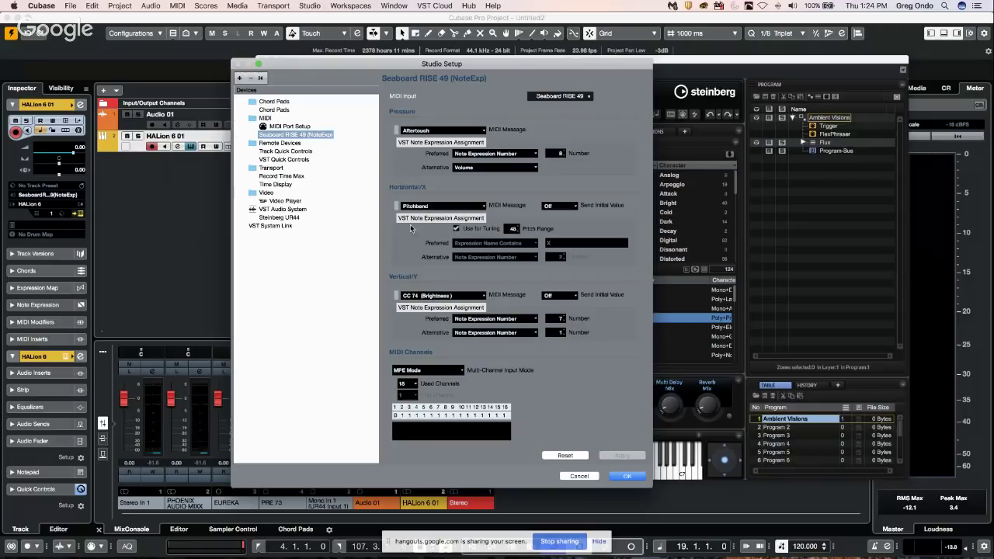
{"action": "left_click", "coordinate": [626, 476]}
Step: Close the HALion 6 editor, expand the track's Note Expression settings and view the input assignment options for Pan
{"action": "left_click", "coordinate": [318, 63]}
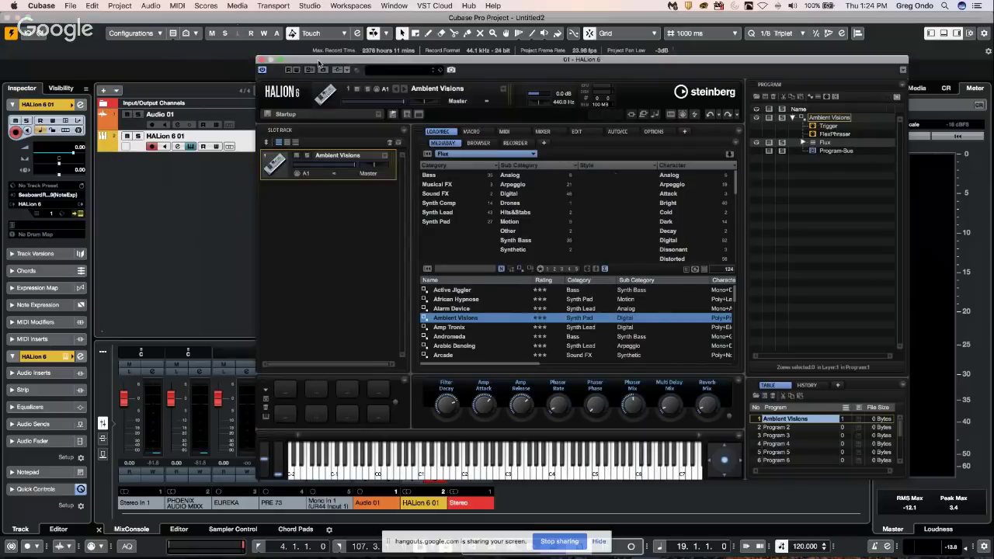
{"action": "left_click_drag", "start_coordinate": [318, 63], "coordinate": [450, 65]}
{"action": "left_click", "coordinate": [393, 61]}
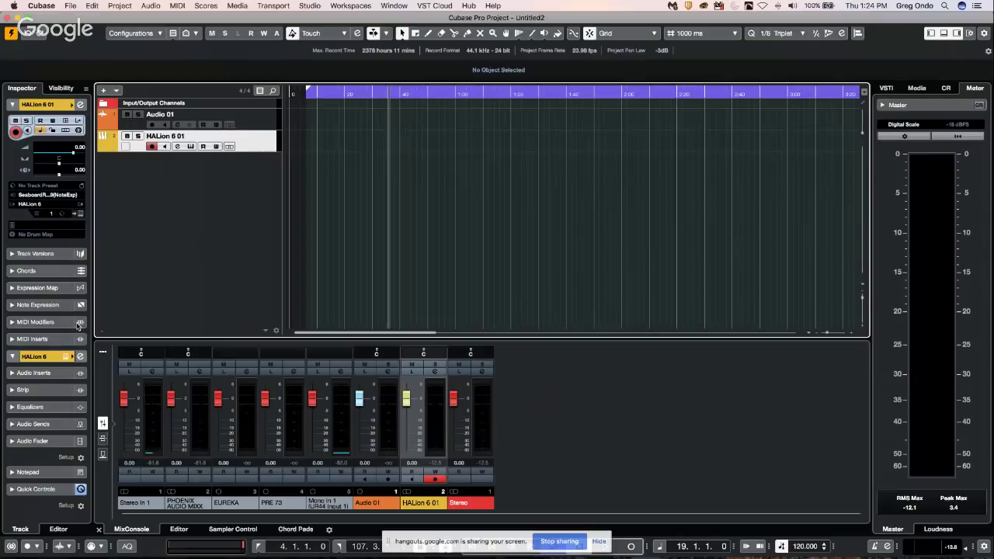
{"action": "left_click", "coordinate": [37, 305]}
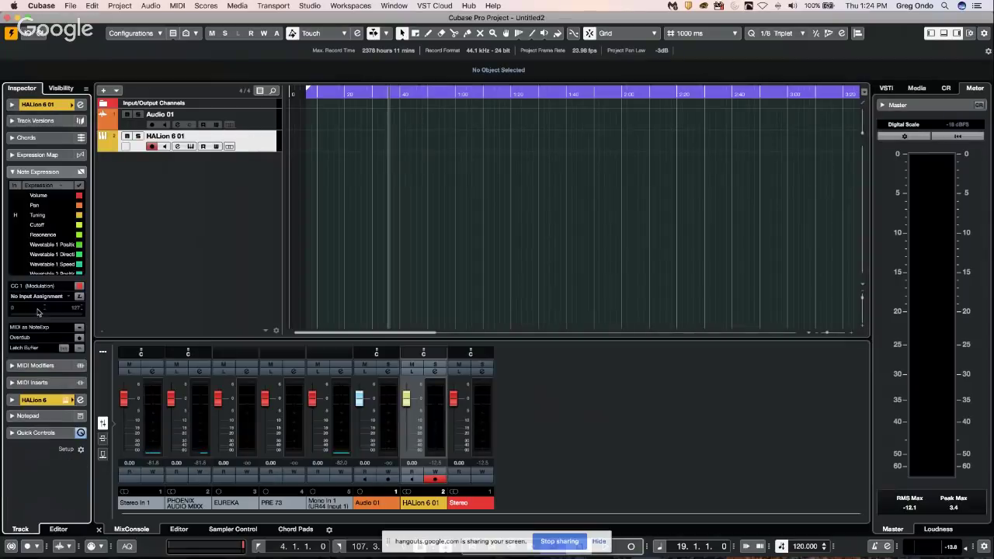
{"action": "left_click", "coordinate": [41, 173]}
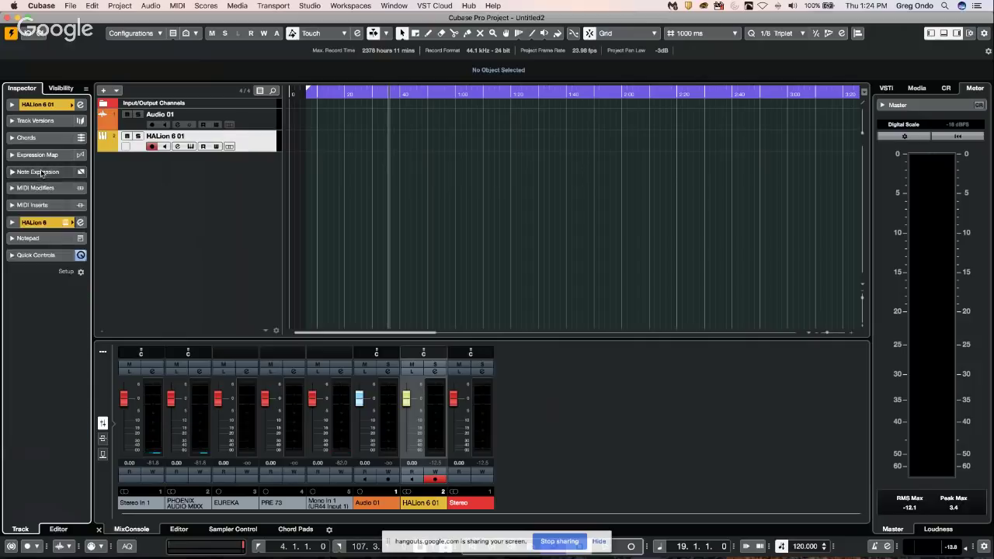
{"action": "left_click", "coordinate": [41, 172]}
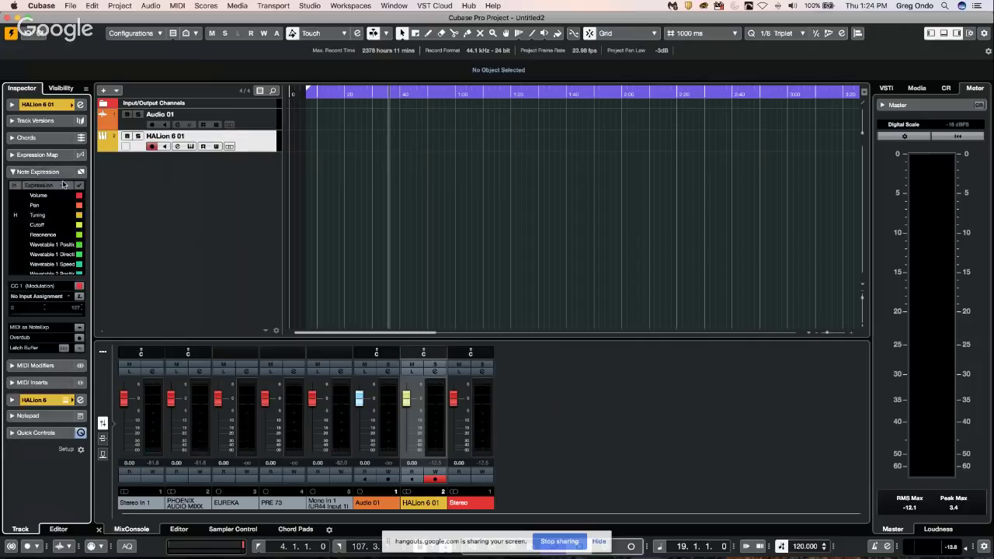
{"action": "left_click", "coordinate": [17, 208]}
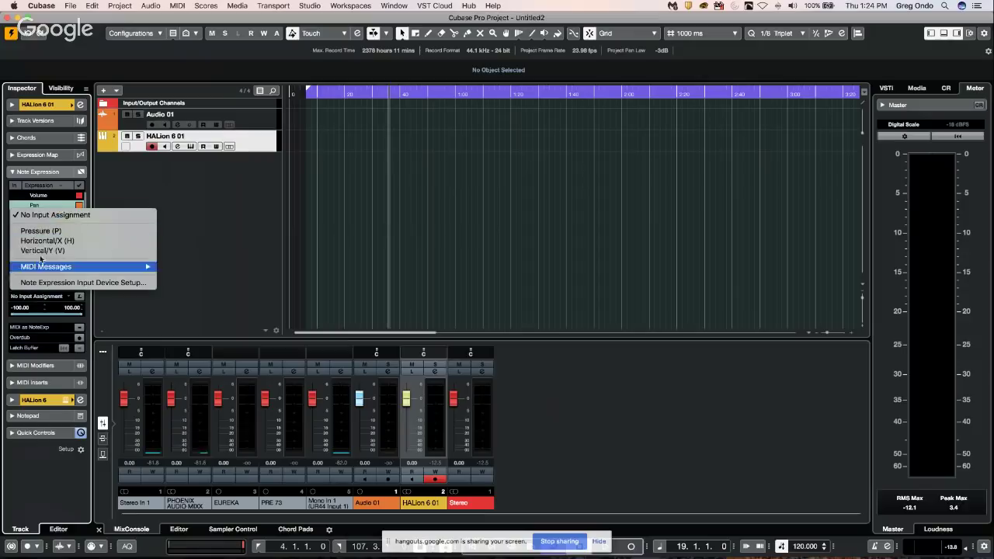
{"action": "left_click", "coordinate": [131, 193]}
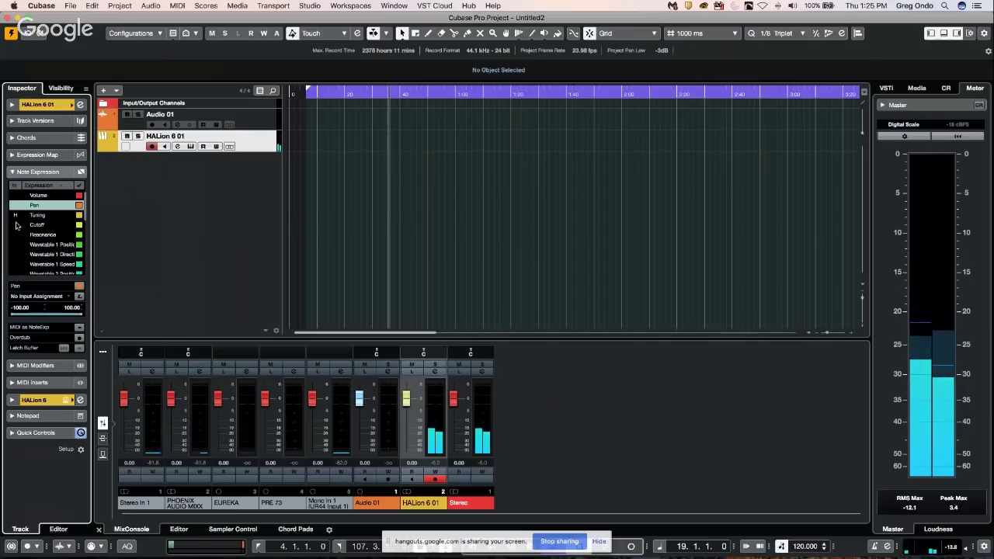
Step: Assign Horizontal/X to the Cutoff expression and Pressure to the Volume expression
{"action": "left_click", "coordinate": [16, 219]}
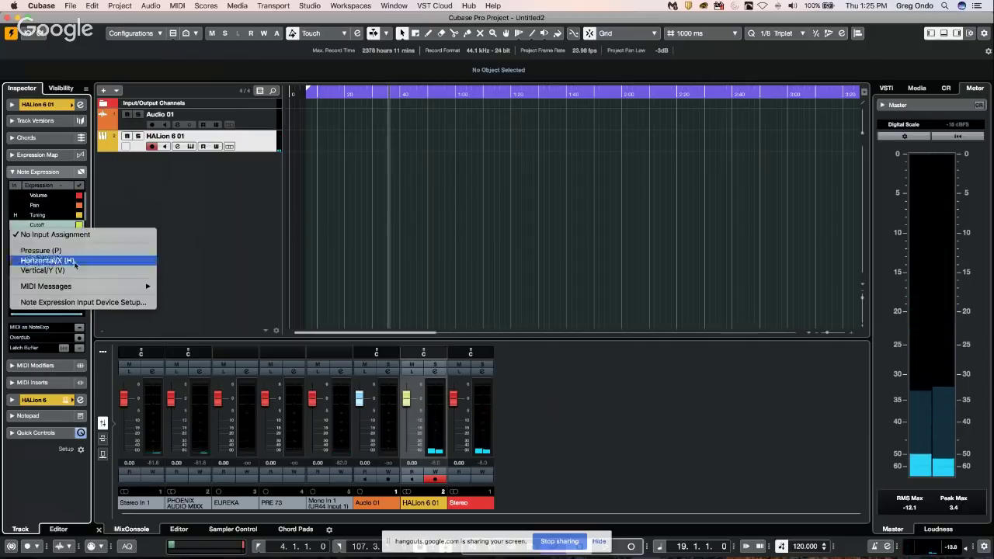
{"action": "left_click", "coordinate": [39, 260]}
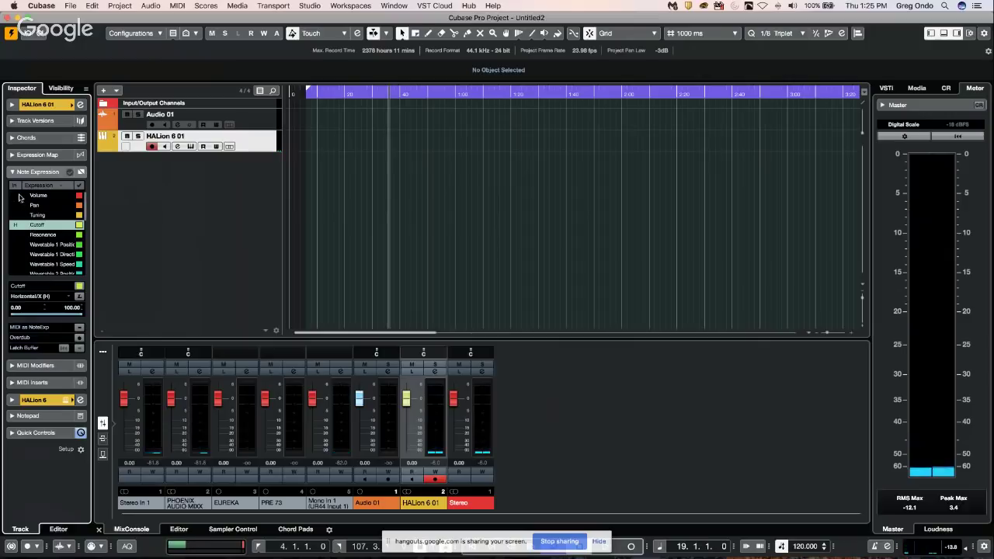
{"action": "left_click", "coordinate": [19, 197]}
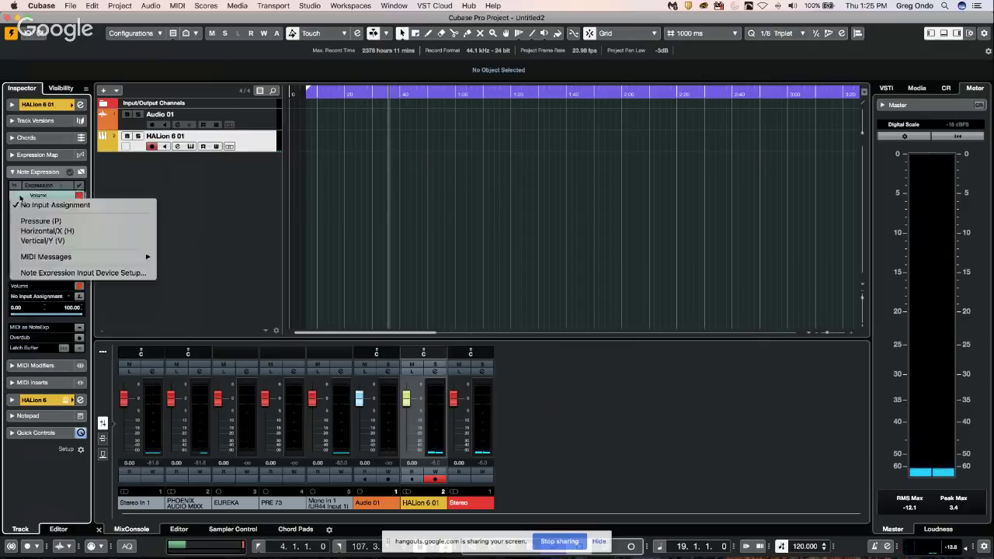
{"action": "left_click", "coordinate": [55, 221]}
Step: Assign Pressure to the Pan expression and Vertical/Y to the Tuning expression
{"action": "left_click", "coordinate": [21, 208]}
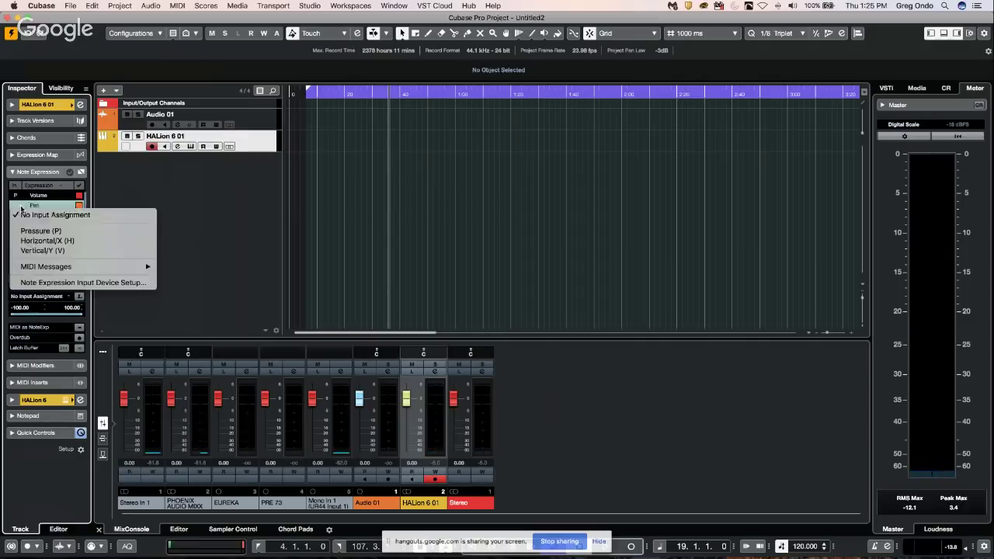
{"action": "left_click", "coordinate": [31, 231]}
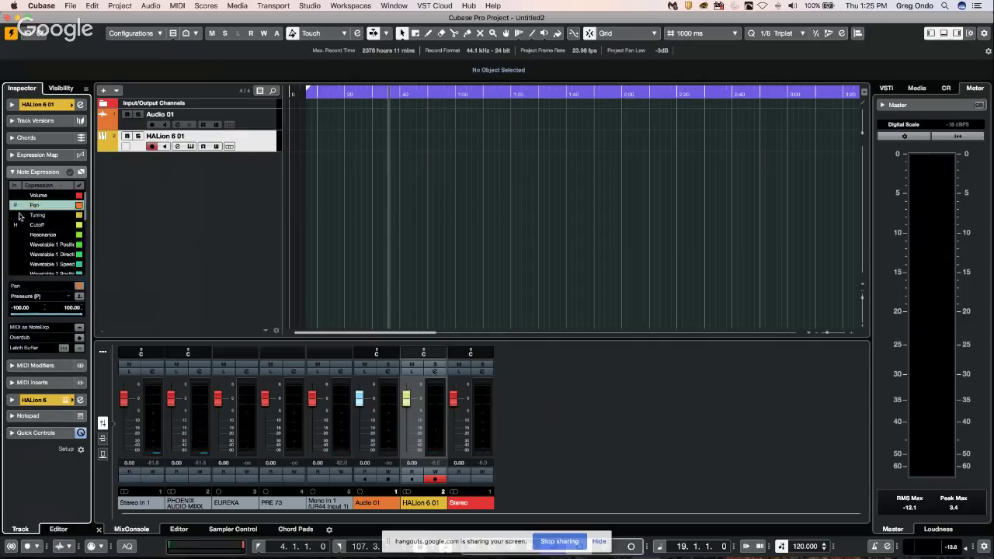
{"action": "left_click", "coordinate": [17, 215]}
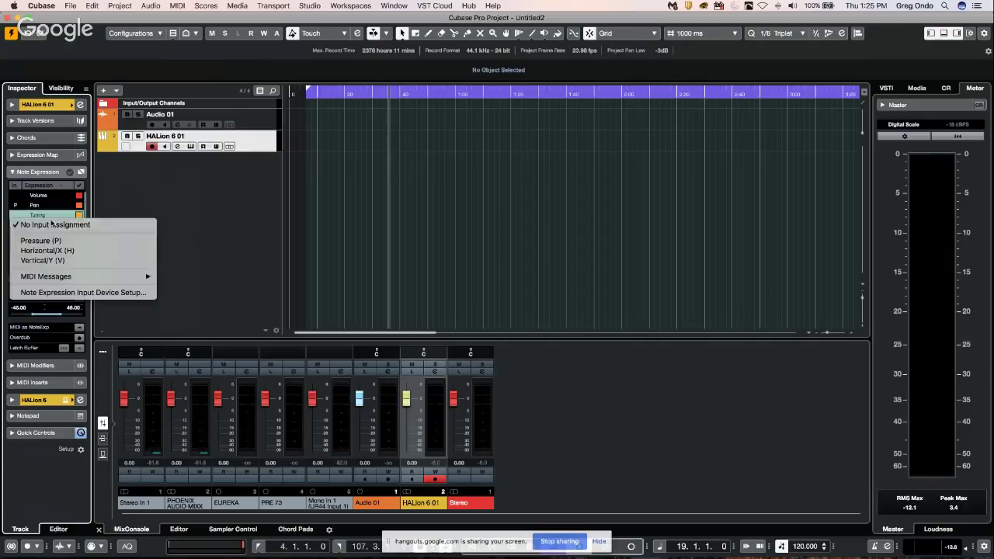
{"action": "left_click", "coordinate": [57, 261]}
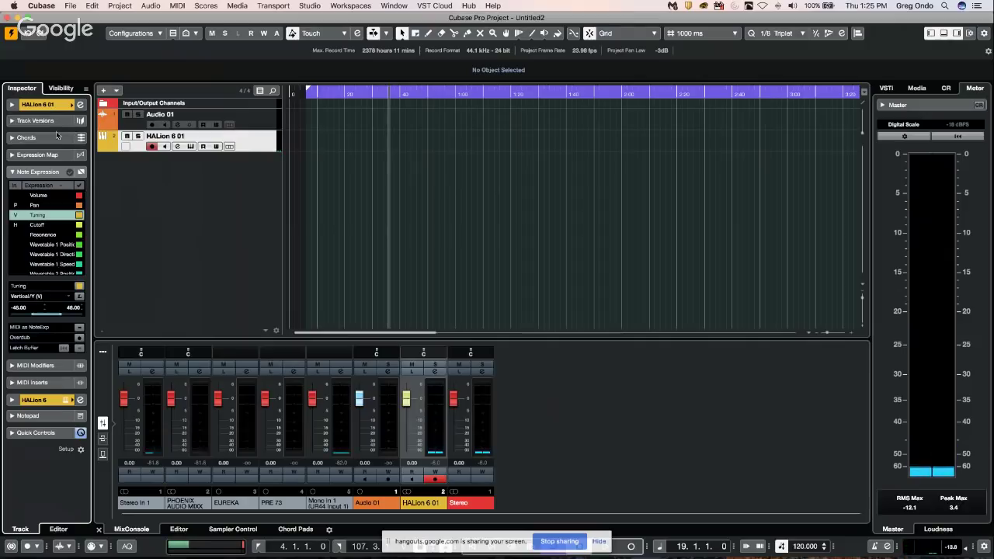
Step: Examine the HALion track's available MIDI inputs and the MIDI message choices for the Pan expression's input assignment
{"action": "left_click", "coordinate": [51, 105]}
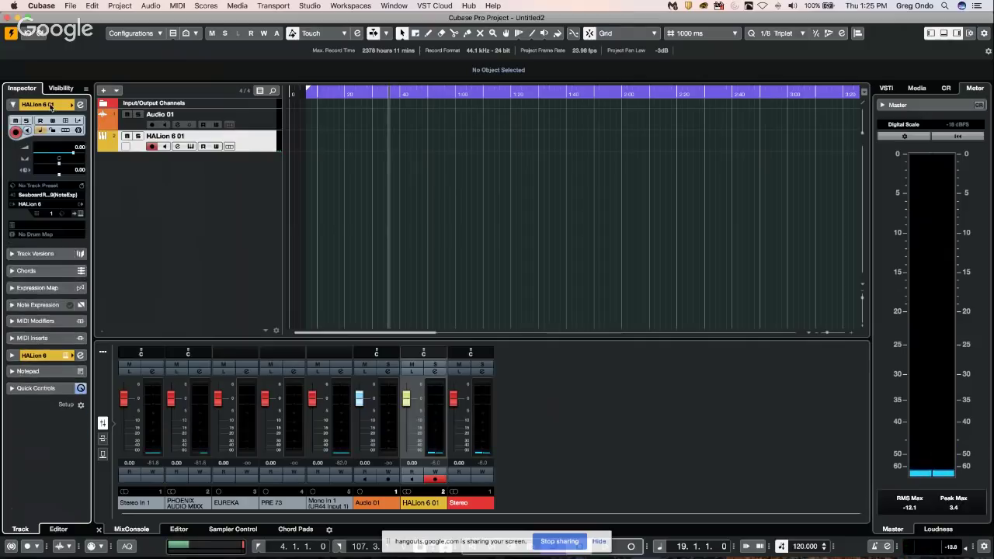
{"action": "left_click", "coordinate": [61, 198]}
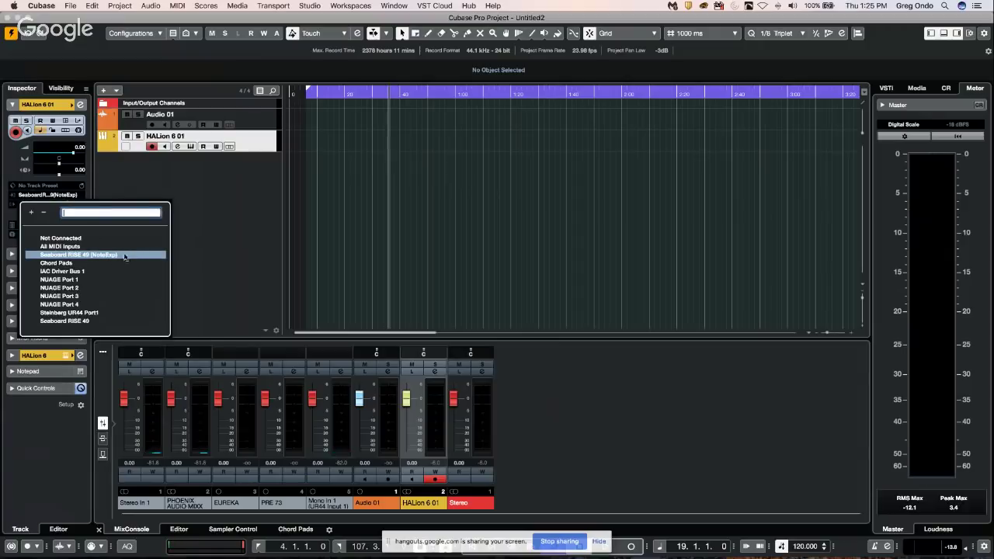
{"action": "left_click", "coordinate": [221, 204]}
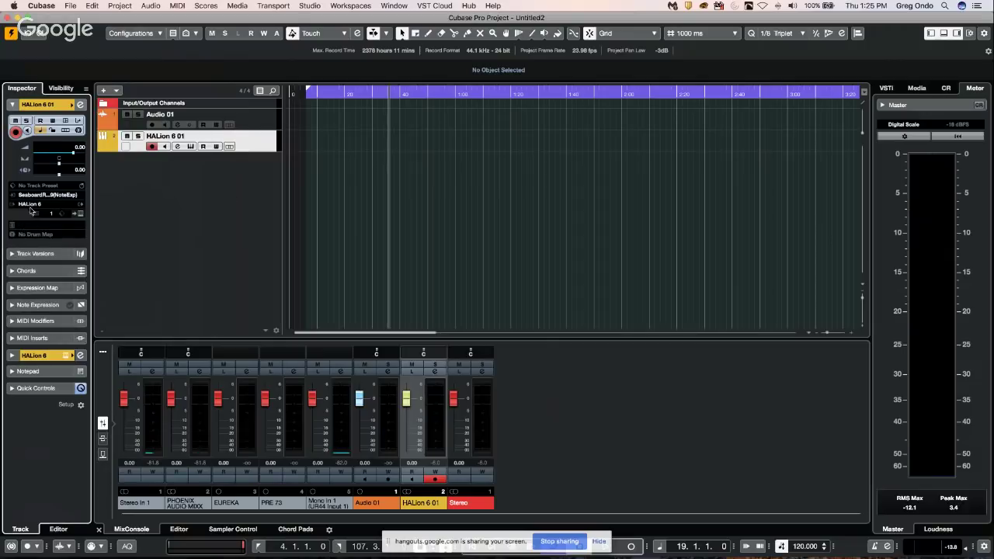
{"action": "left_click", "coordinate": [39, 303]}
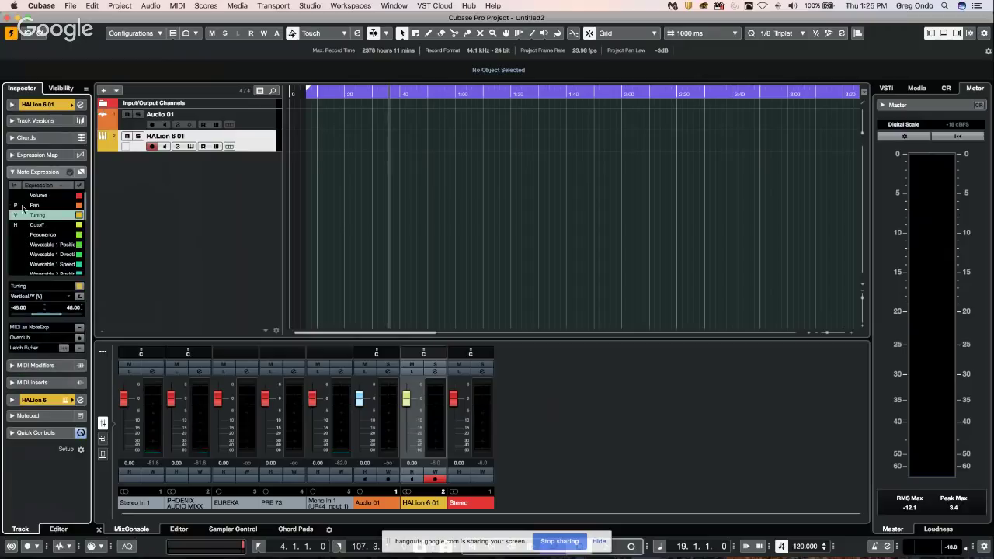
{"action": "left_click", "coordinate": [21, 204]}
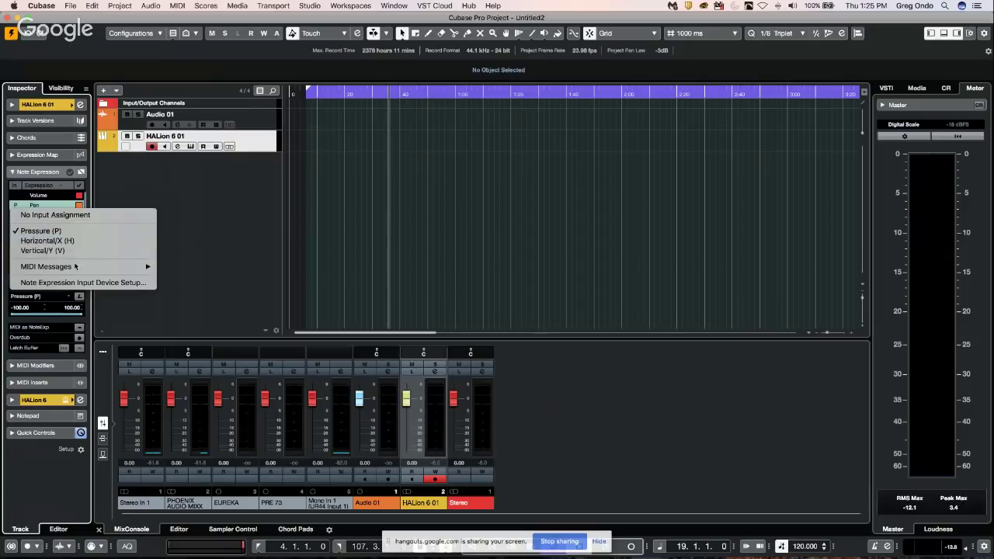
{"action": "mouse_move", "coordinate": [75, 268]}
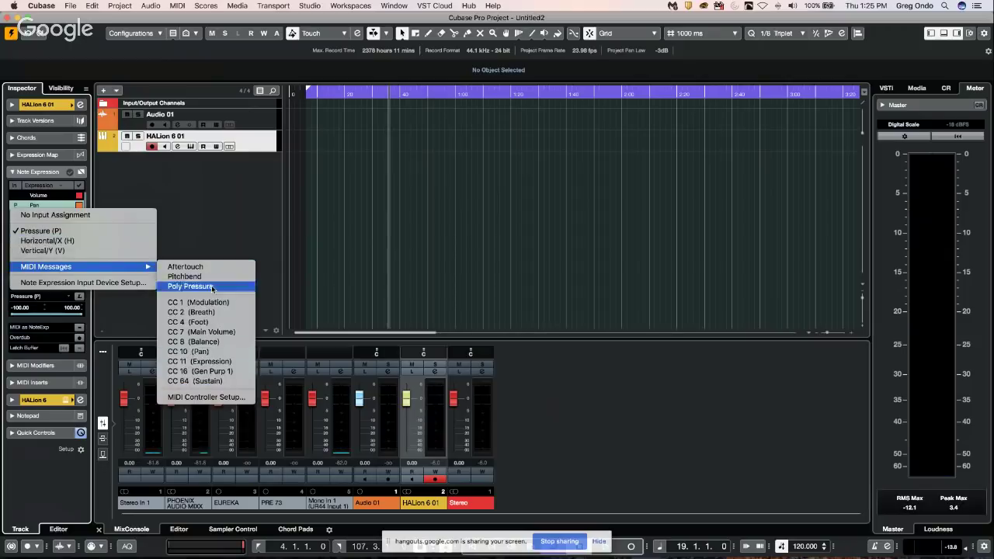
{"action": "left_click", "coordinate": [189, 216]}
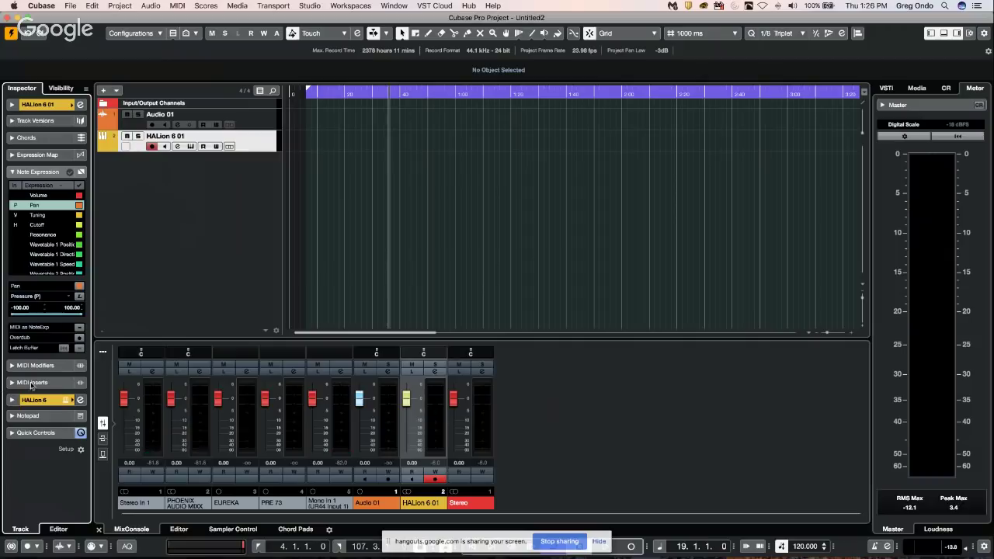
Step: Start a new empty project from the Steinberg Hub with the option to prompt for the project location
{"action": "left_click", "coordinate": [74, 5]}
{"action": "left_click", "coordinate": [74, 18]}
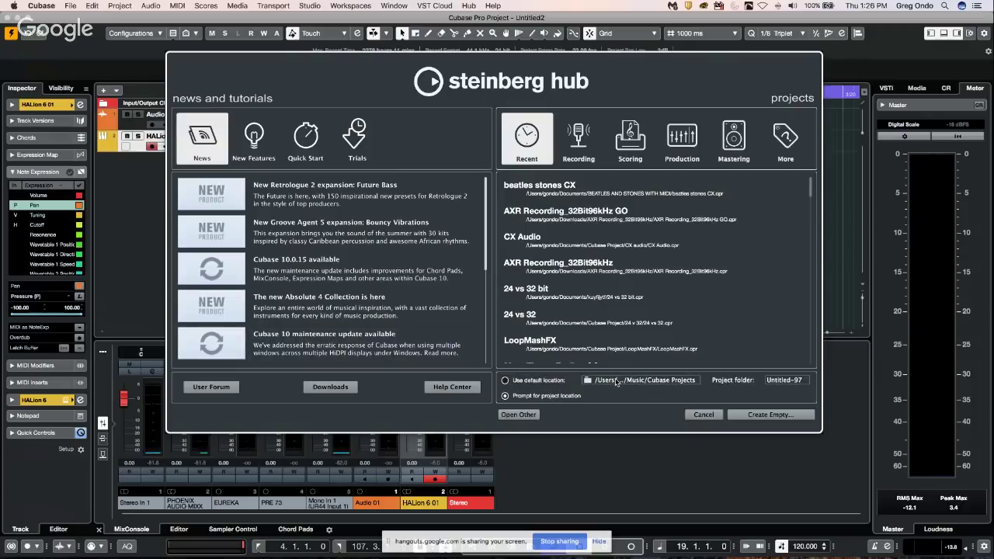
{"action": "left_click", "coordinate": [506, 381]}
{"action": "left_click", "coordinate": [505, 396]}
{"action": "left_click", "coordinate": [761, 417]}
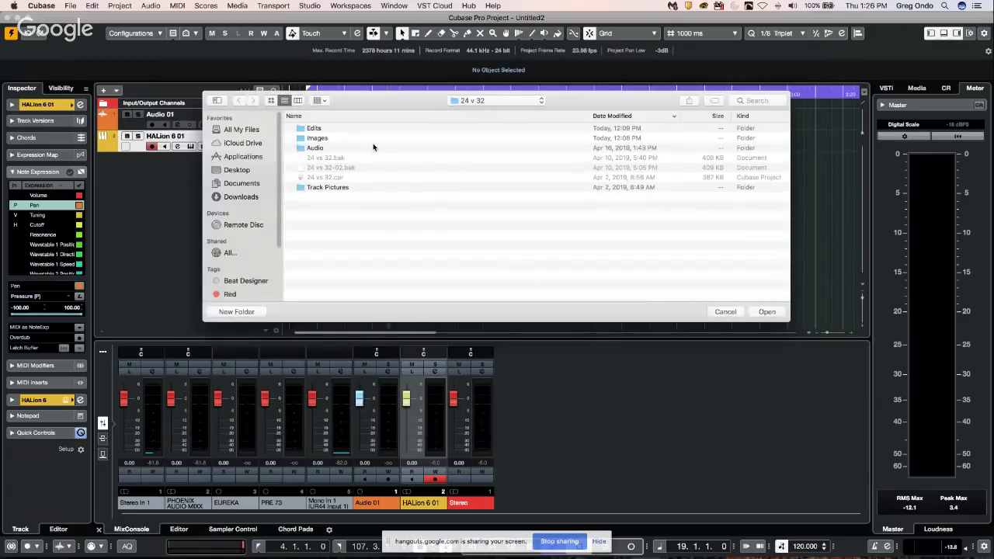
Step: Create a folder named "ilufgeliugye" in Documents and open it as the new project's folder
{"action": "left_click", "coordinate": [488, 101]}
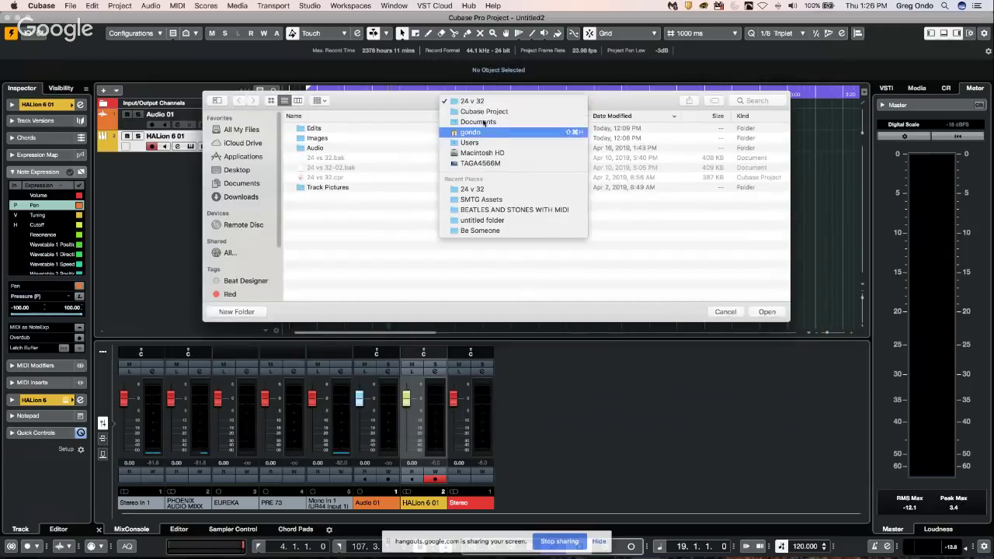
{"action": "left_click", "coordinate": [478, 122]}
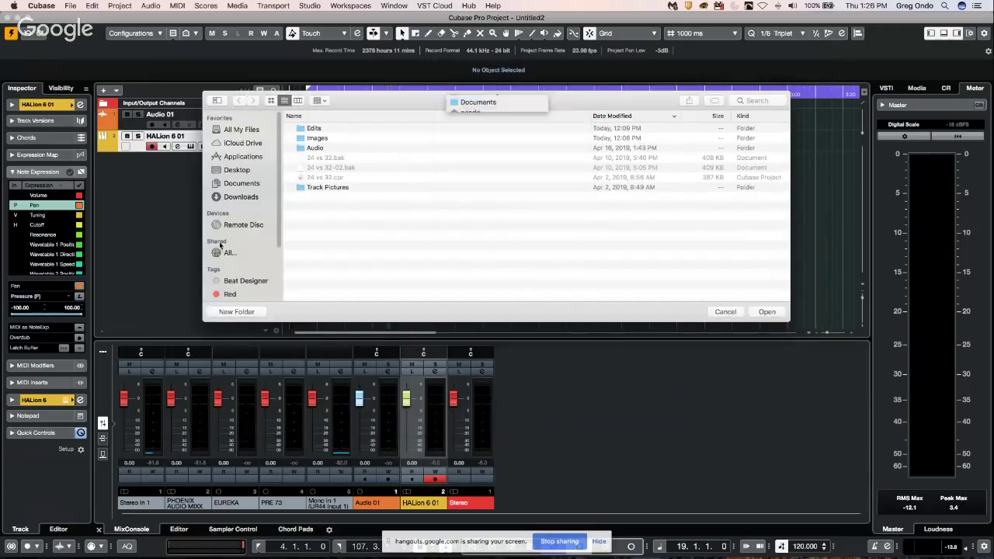
{"action": "left_click", "coordinate": [236, 311]}
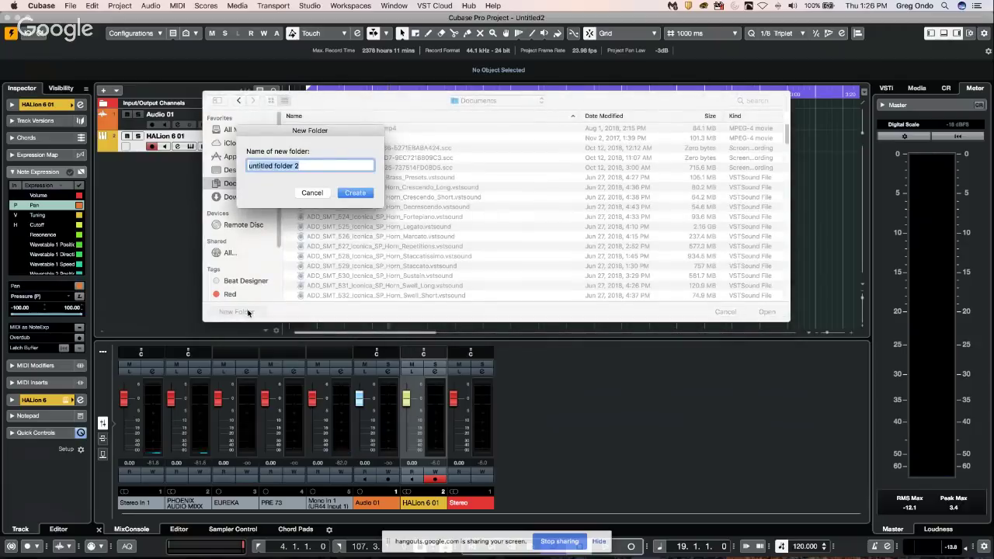
{"action": "type", "text": "ilufgeliugye"}
{"action": "key", "text": "Return"}
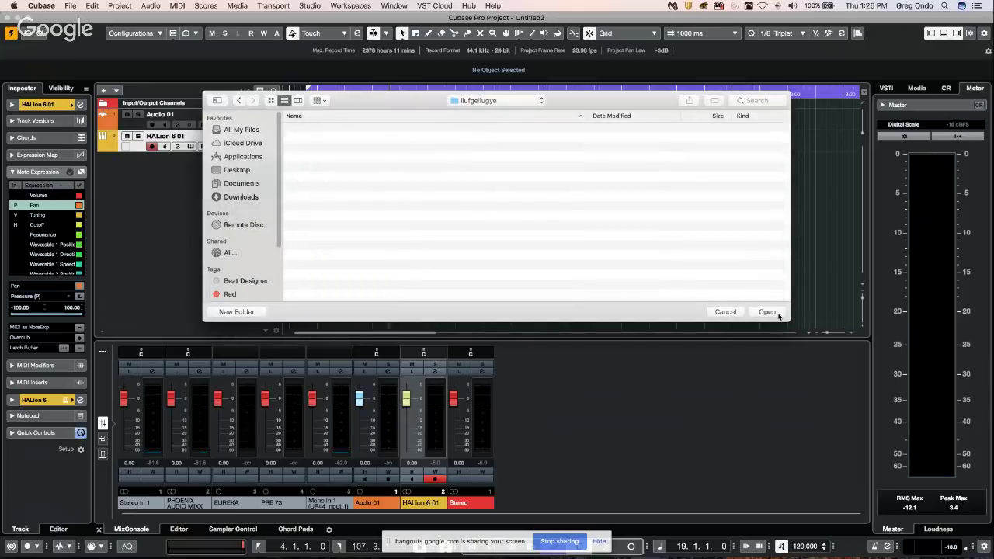
{"action": "left_click", "coordinate": [777, 314]}
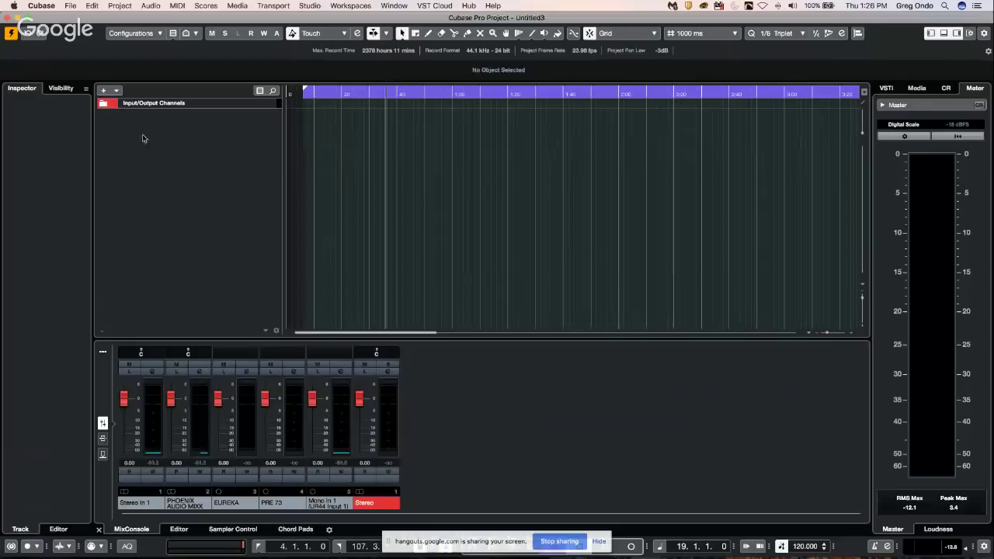
Step: Add five mono audio tracks with Mono In 1 (UR44 Input 1) as input and Stereo as output
{"action": "right_click", "coordinate": [172, 136]}
{"action": "left_click", "coordinate": [221, 141]}
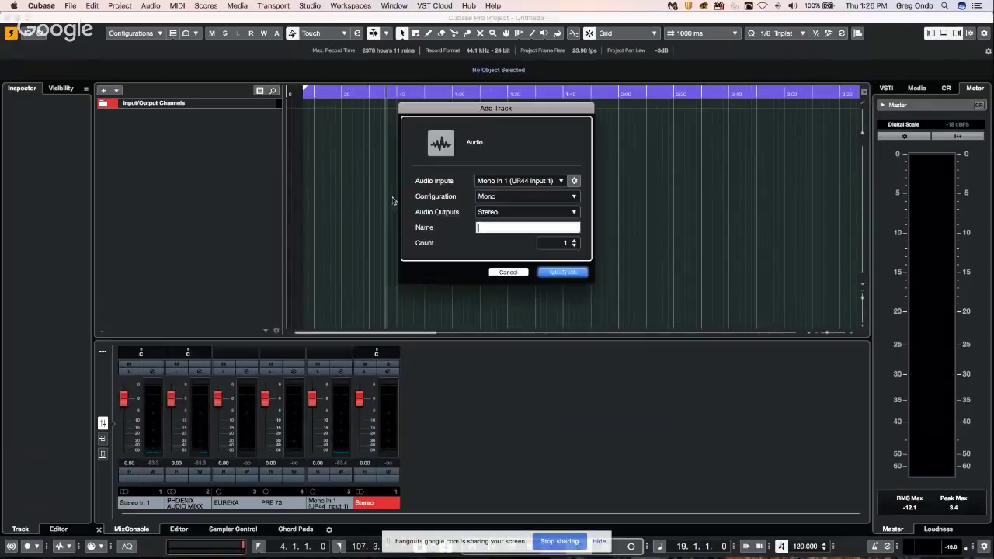
{"action": "left_click", "coordinate": [565, 273]}
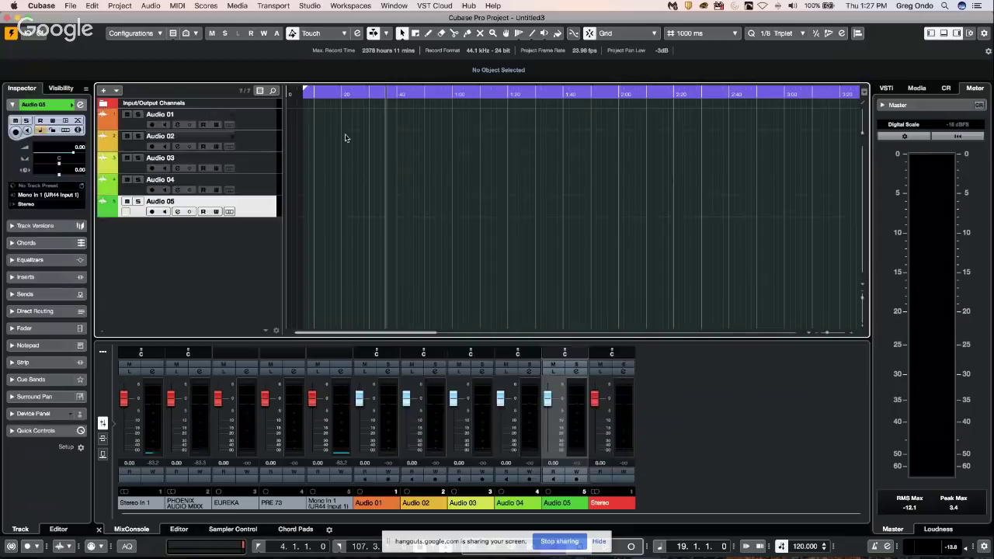
Step: Record-enable and monitor Audio 01 and Audio 02, hide the screen-sharing notice and start recording
{"action": "left_click", "coordinate": [151, 125]}
{"action": "left_click", "coordinate": [153, 147]}
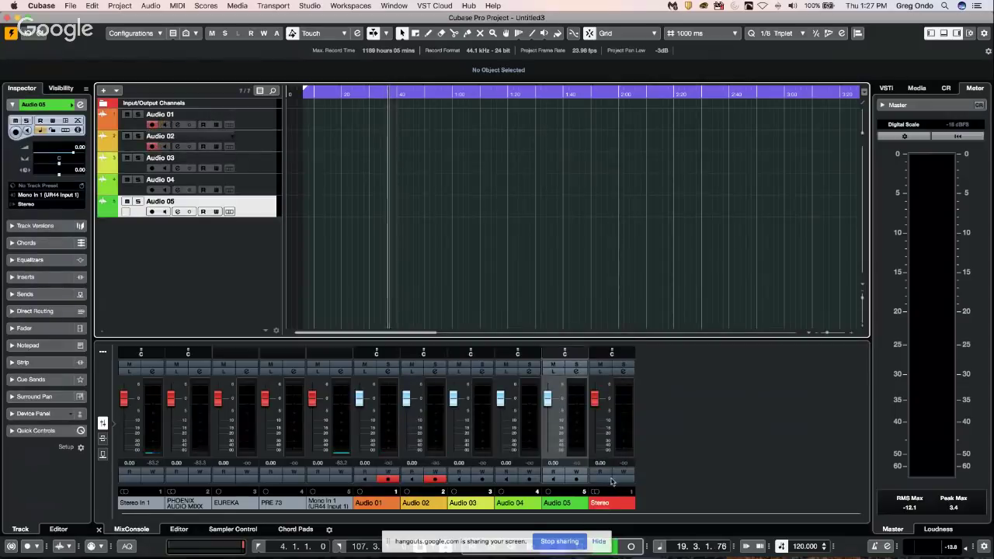
{"action": "left_click", "coordinate": [599, 542]}
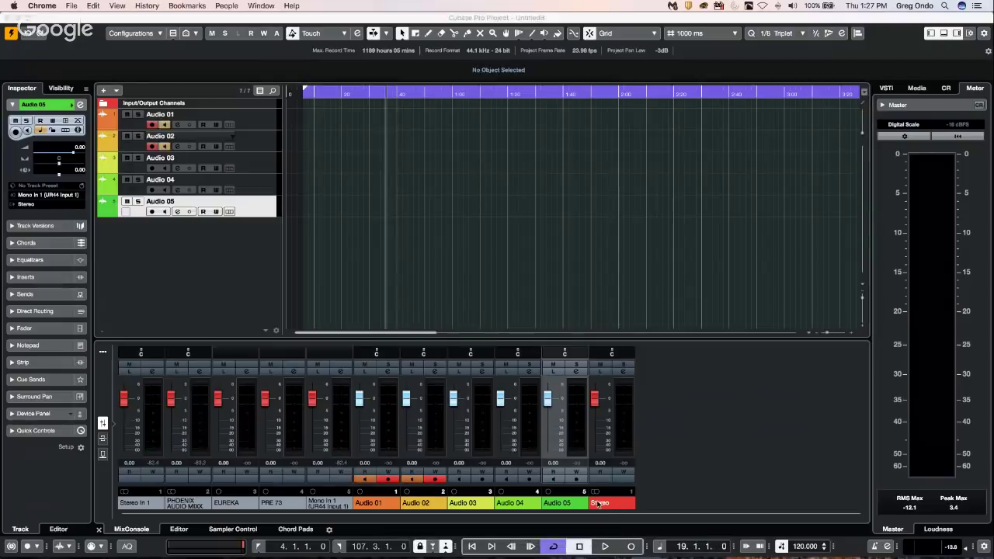
{"action": "left_click", "coordinate": [631, 548]}
{"action": "left_click", "coordinate": [632, 547]}
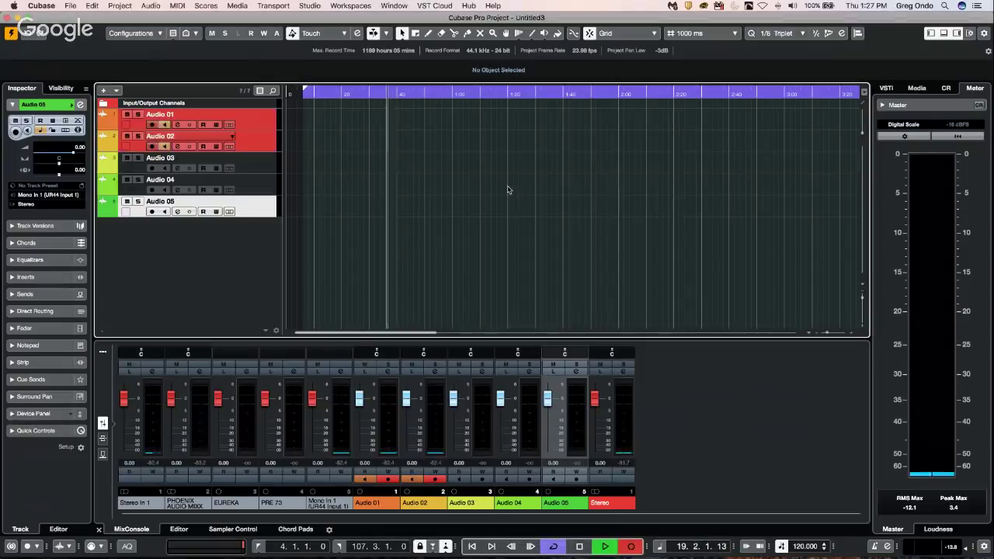
Step: Record-enable Audio 04 while the recording is running and stop the recording after a few seconds
{"action": "left_click", "coordinate": [260, 180]}
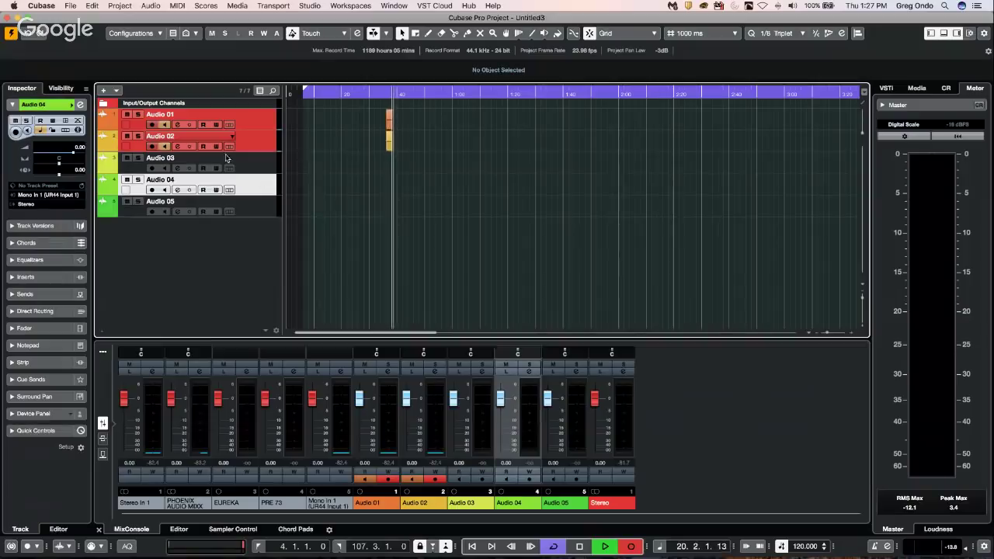
{"action": "left_click", "coordinate": [151, 189]}
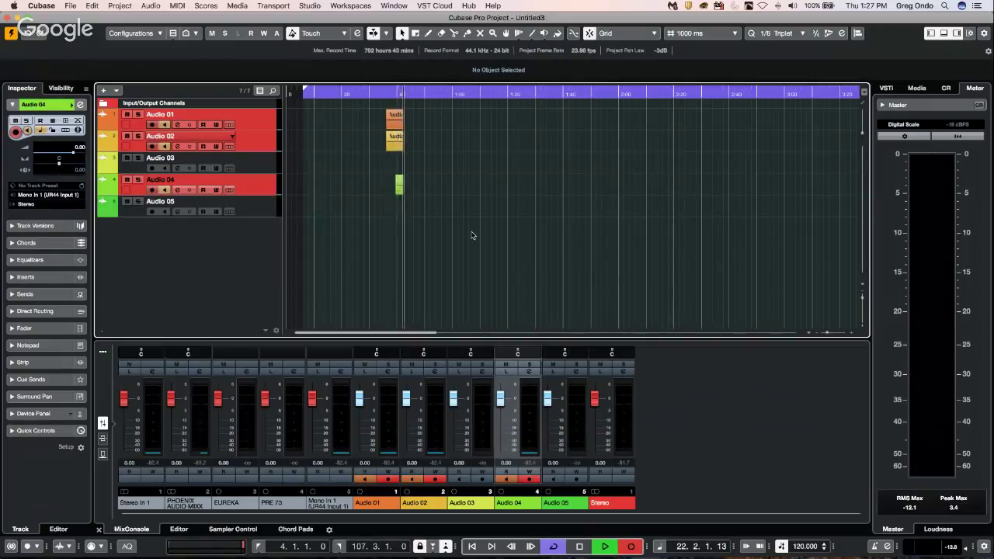
{"action": "key", "text": "space"}
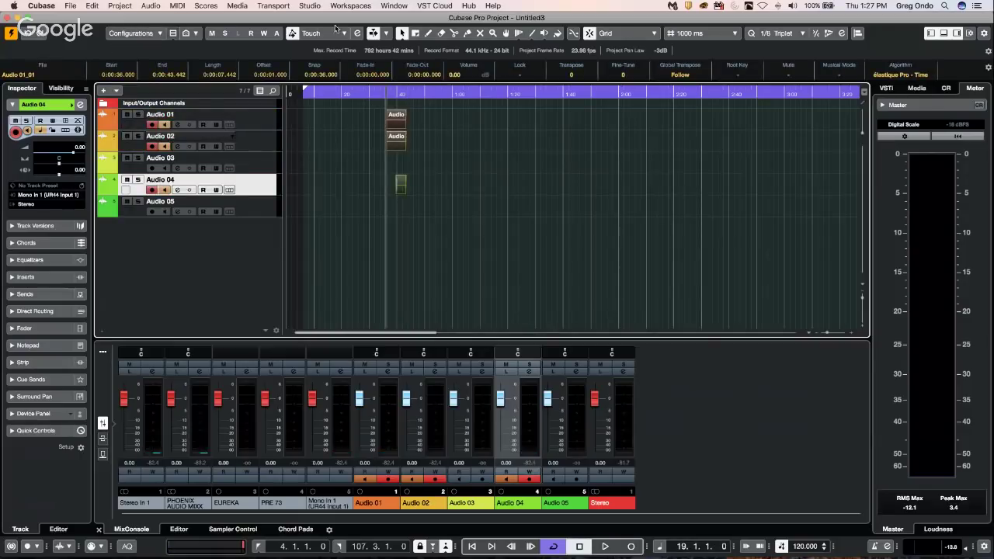
{"action": "left_click", "coordinate": [207, 6]}
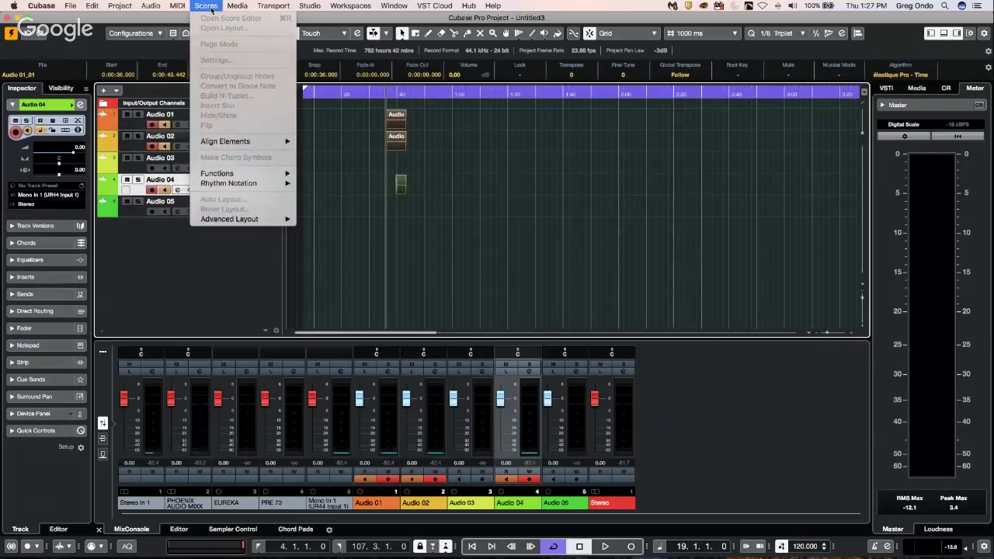
{"action": "mouse_move", "coordinate": [237, 6]}
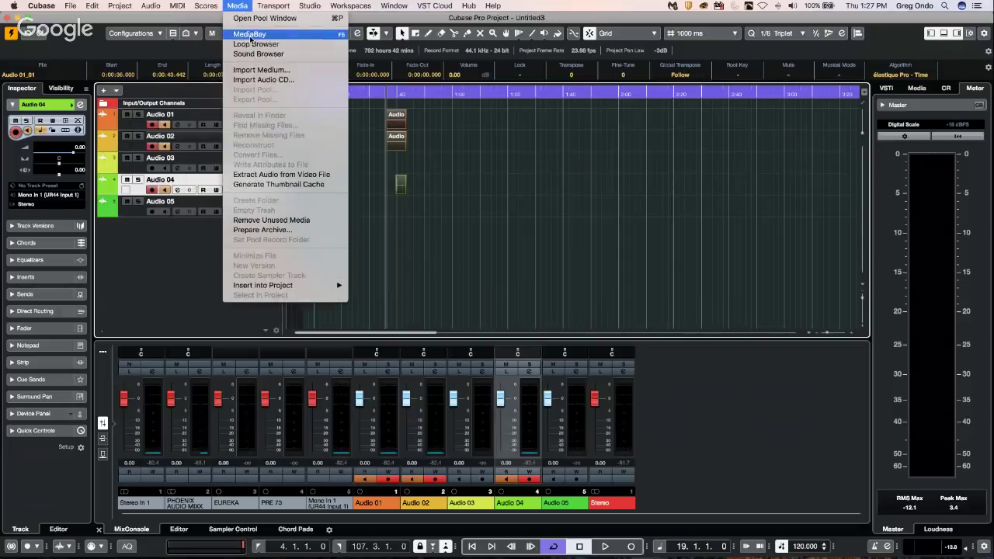
{"action": "left_click", "coordinate": [249, 35]}
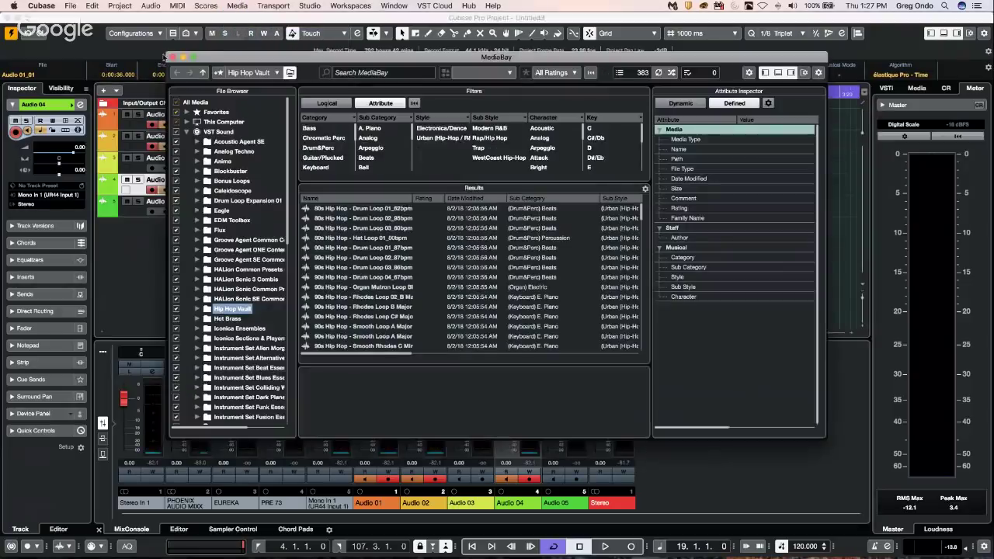
{"action": "left_click", "coordinate": [173, 58]}
Step: Open the Pool, examine the file paths of the recorded audio clips and close the Pool
{"action": "left_click", "coordinate": [237, 6]}
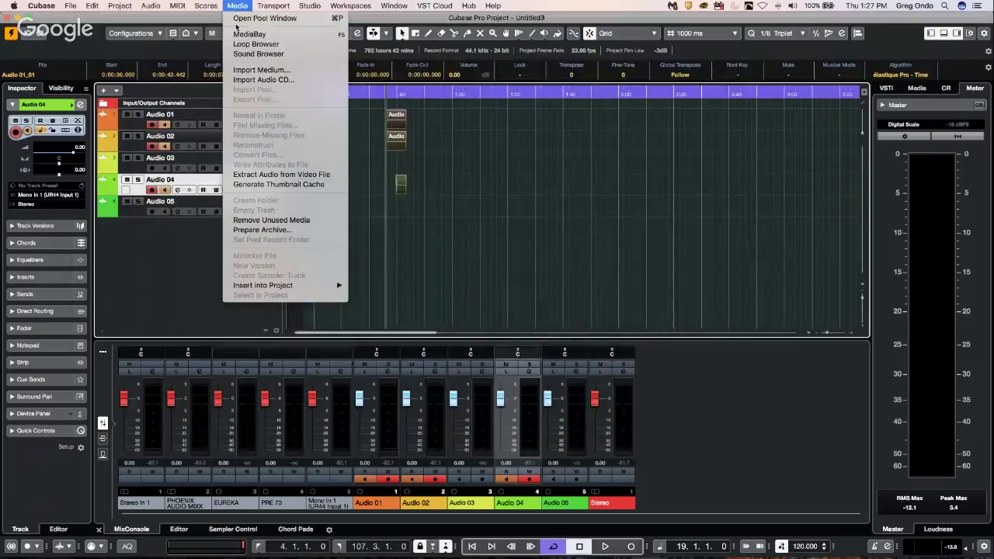
{"action": "left_click", "coordinate": [264, 18]}
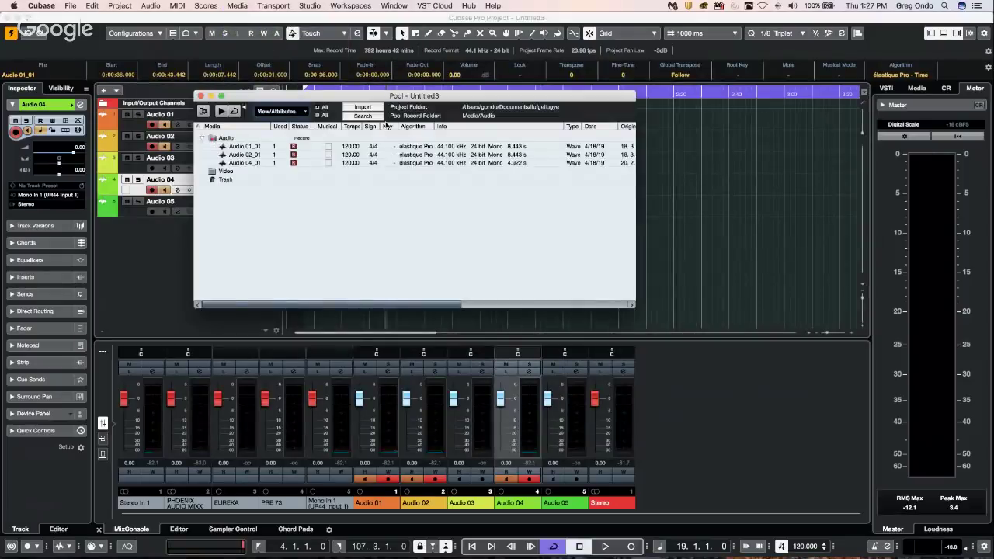
{"action": "left_click", "coordinate": [201, 138]}
{"action": "left_click_drag", "start_coordinate": [379, 304], "coordinate": [585, 295]}
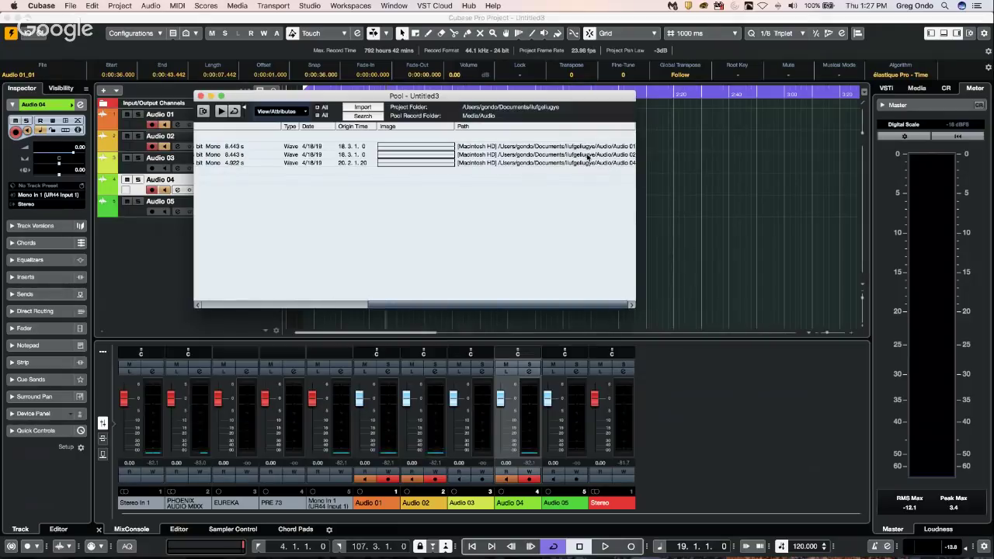
{"action": "left_click", "coordinate": [201, 96]}
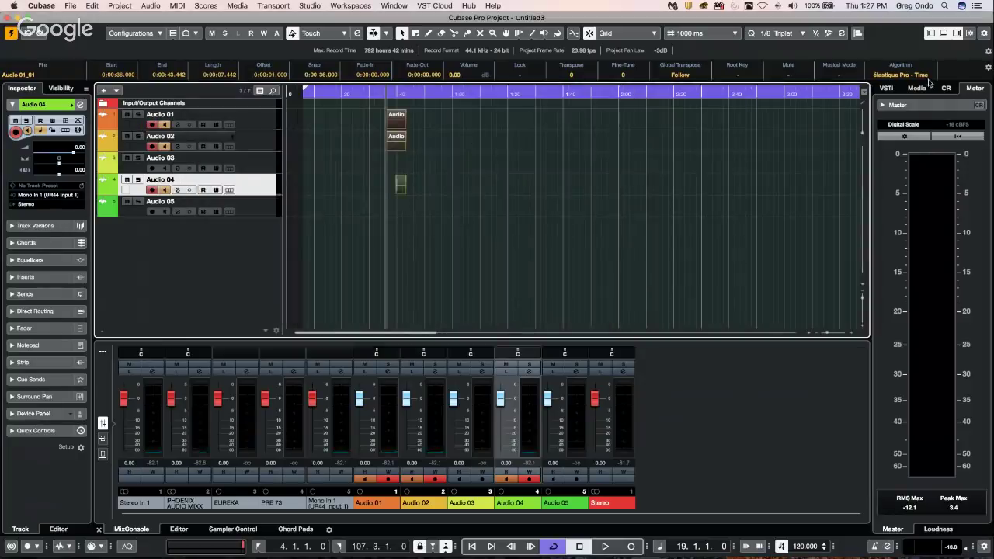
Step: Insert the Voxscape 14 - F2_RT sample from the Caleidoscope set in Loops & Samples on a new track, starting at 52 seconds
{"action": "left_click", "coordinate": [917, 88]}
{"action": "left_click", "coordinate": [900, 163]}
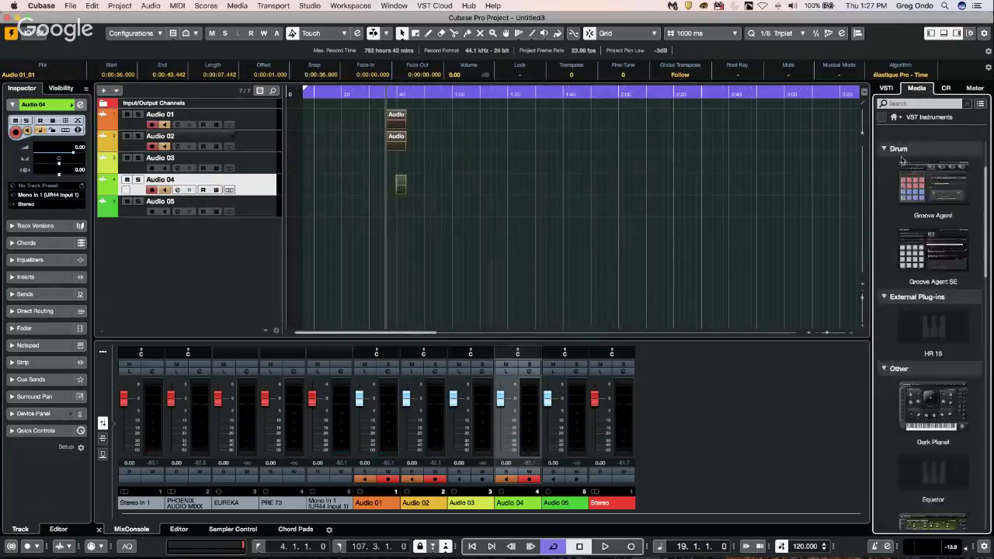
{"action": "left_click", "coordinate": [881, 116]}
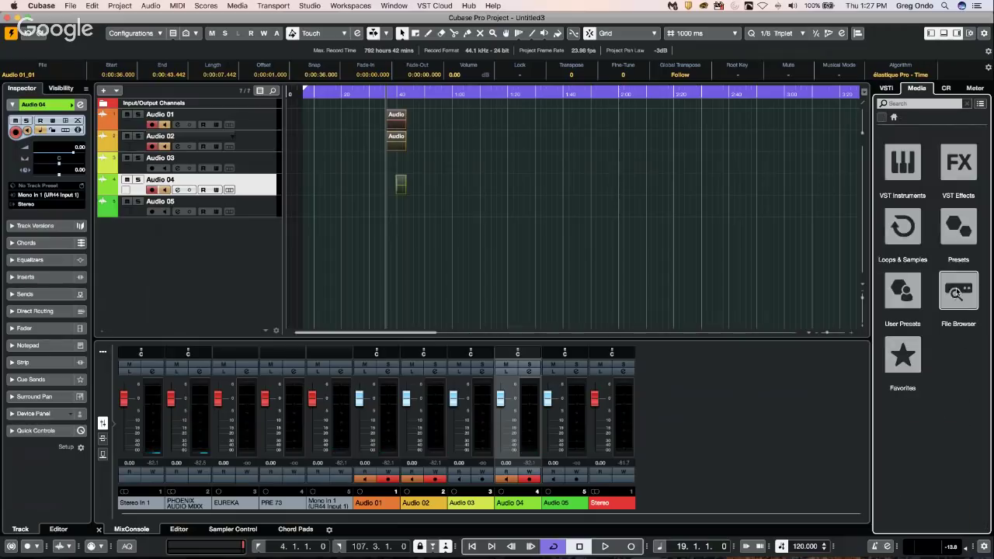
{"action": "left_click", "coordinate": [915, 240]}
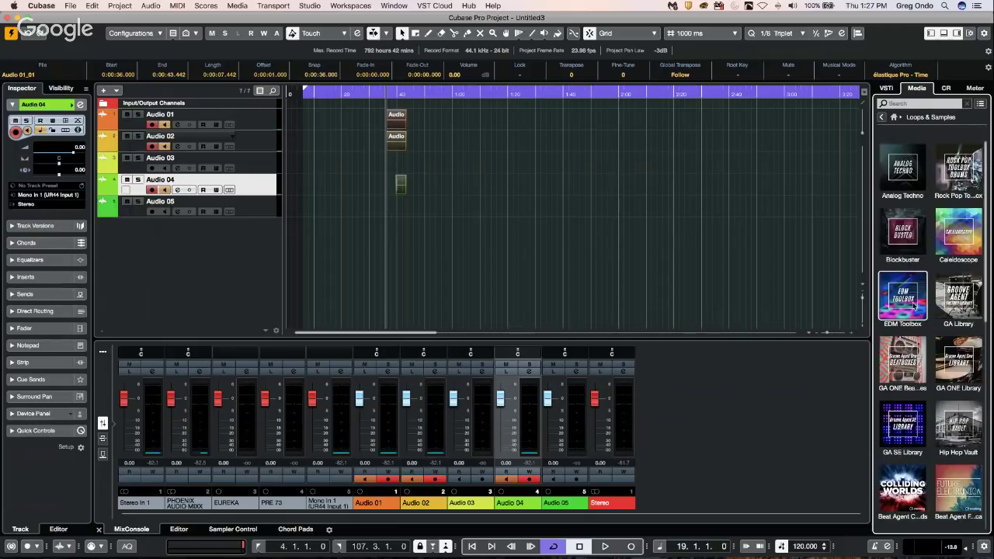
{"action": "left_click", "coordinate": [915, 308]}
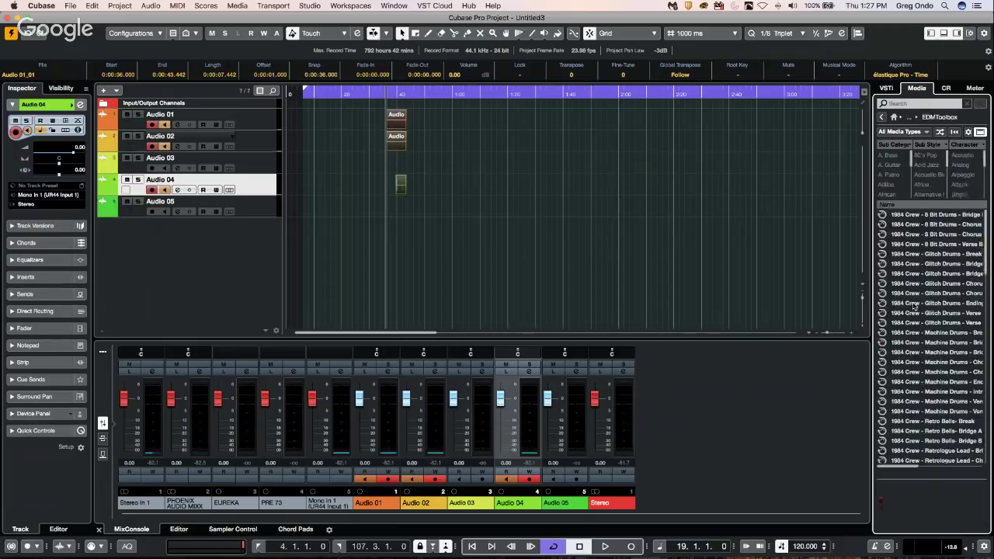
{"action": "left_click", "coordinate": [882, 116]}
{"action": "left_click", "coordinate": [915, 420]}
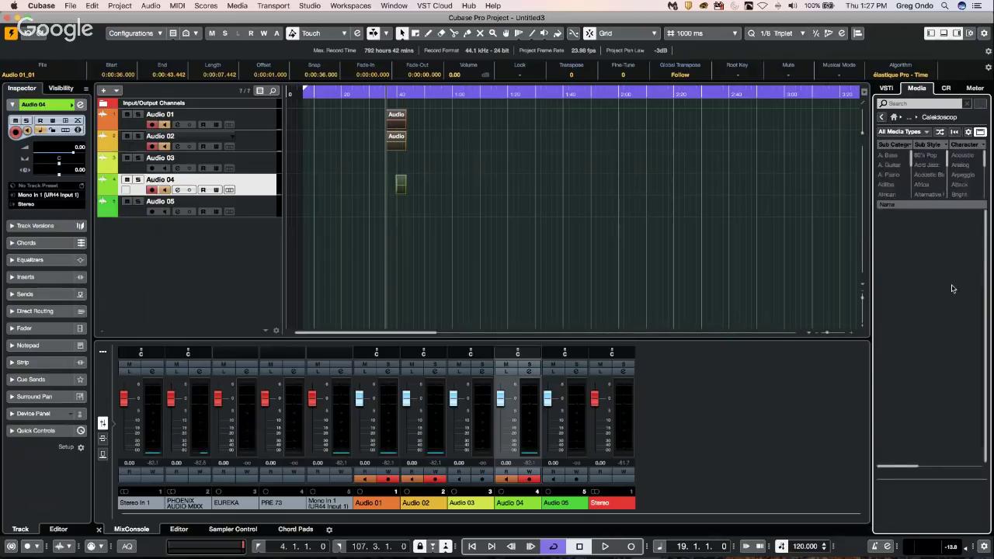
{"action": "scroll", "coordinate": [917, 417], "scroll_direction": "down", "scroll_amount": 15}
{"action": "left_click_drag", "start_coordinate": [920, 419], "coordinate": [456, 254]}
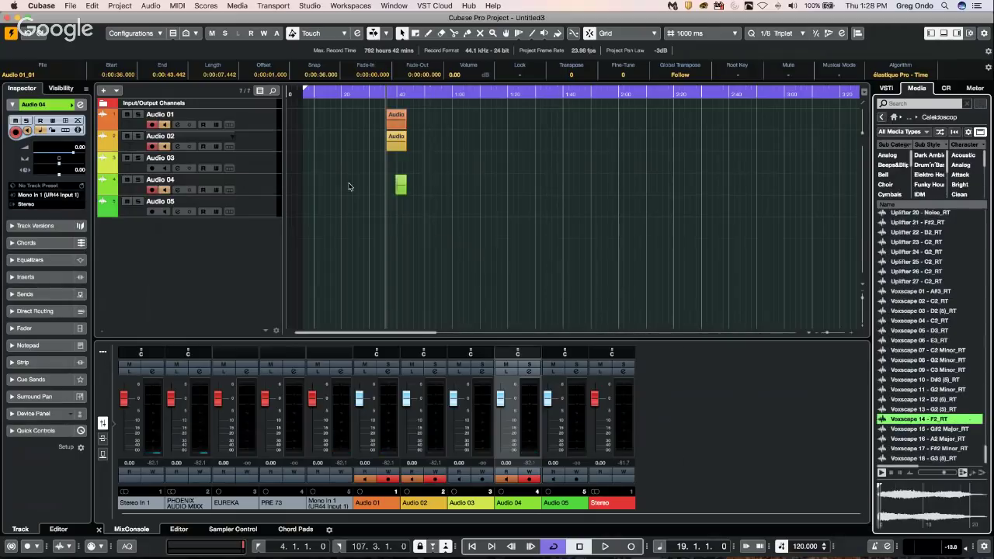
Step: Open the Pool again and examine the file path of the inserted Voxscape 14 sample
{"action": "left_click", "coordinate": [276, 7]}
{"action": "mouse_move", "coordinate": [237, 5]}
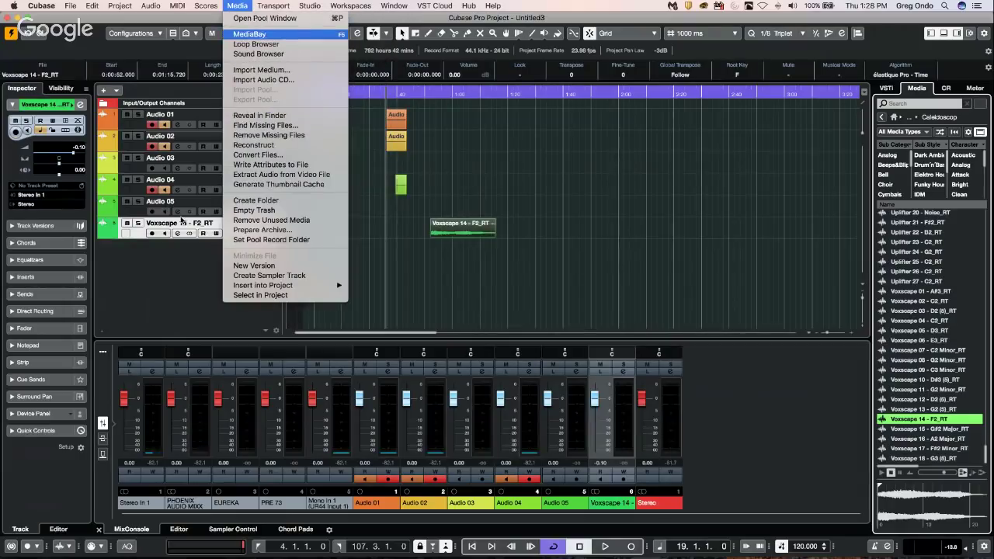
{"action": "left_click", "coordinate": [241, 18]}
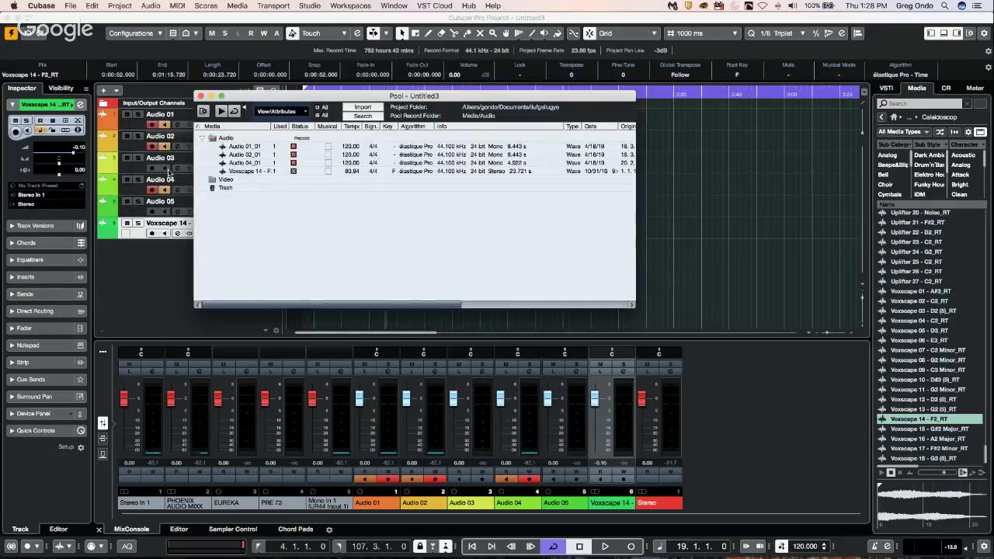
{"action": "left_click_drag", "start_coordinate": [384, 305], "coordinate": [569, 317]}
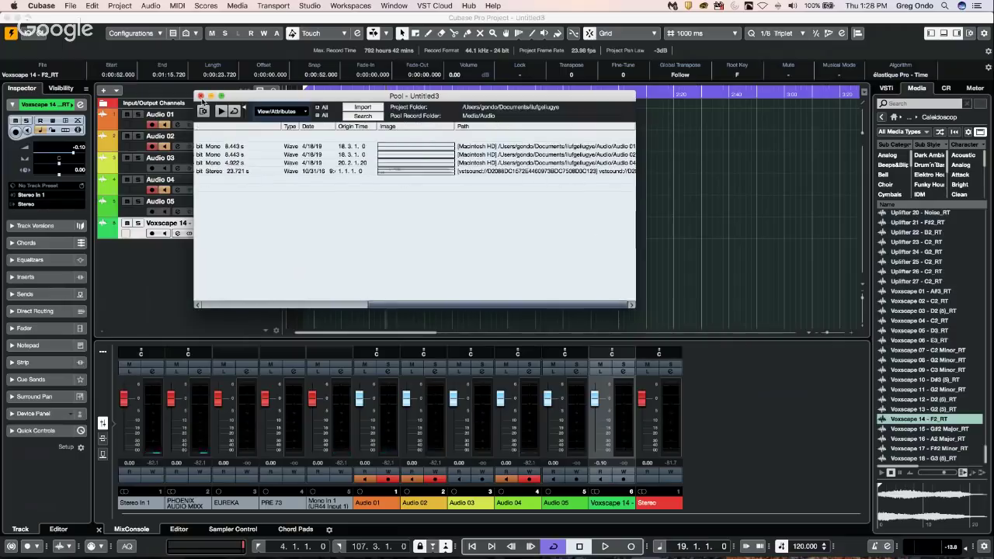
Step: Open the Preferences and examine the Editing-Audio import options and the Record-Audio settings
{"action": "left_click", "coordinate": [41, 6]}
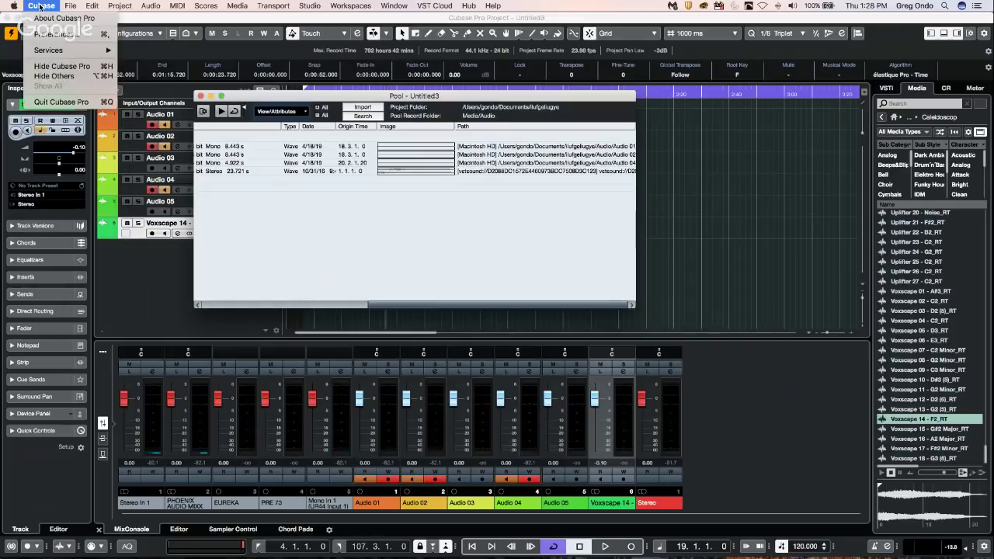
{"action": "left_click", "coordinate": [48, 34]}
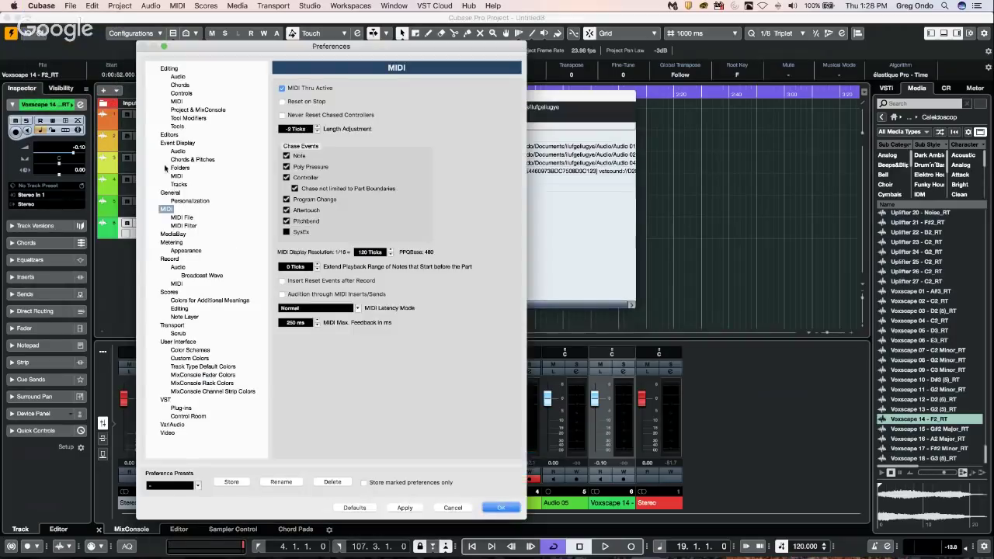
{"action": "left_click", "coordinate": [178, 77]}
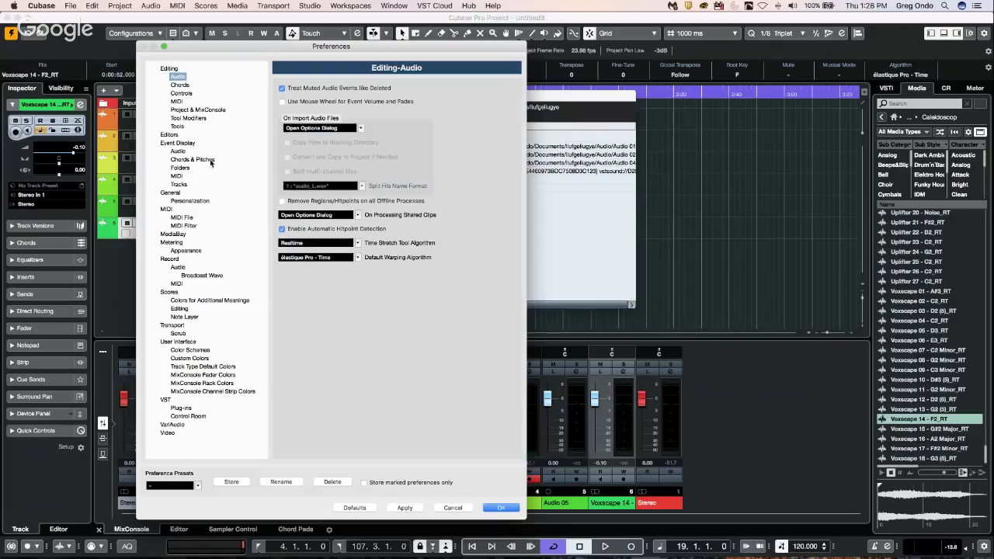
{"action": "left_click", "coordinate": [177, 267]}
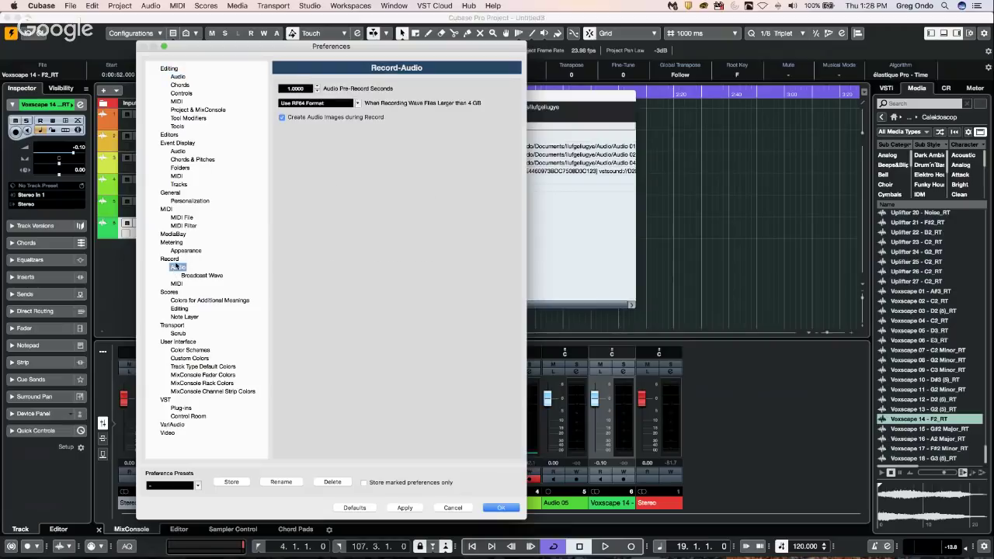
Step: Examine the Record, Record-MIDI, Project & MixConsole, General and VST pages of the Preferences and close the dialog
{"action": "left_click", "coordinate": [169, 259]}
{"action": "left_click", "coordinate": [178, 267]}
{"action": "left_click", "coordinate": [178, 284]}
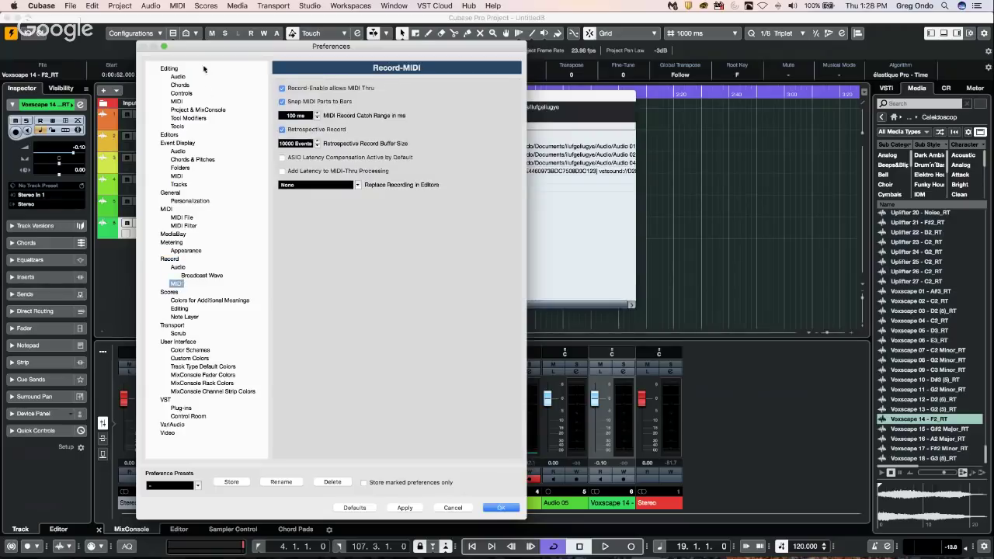
{"action": "left_click", "coordinate": [198, 110]}
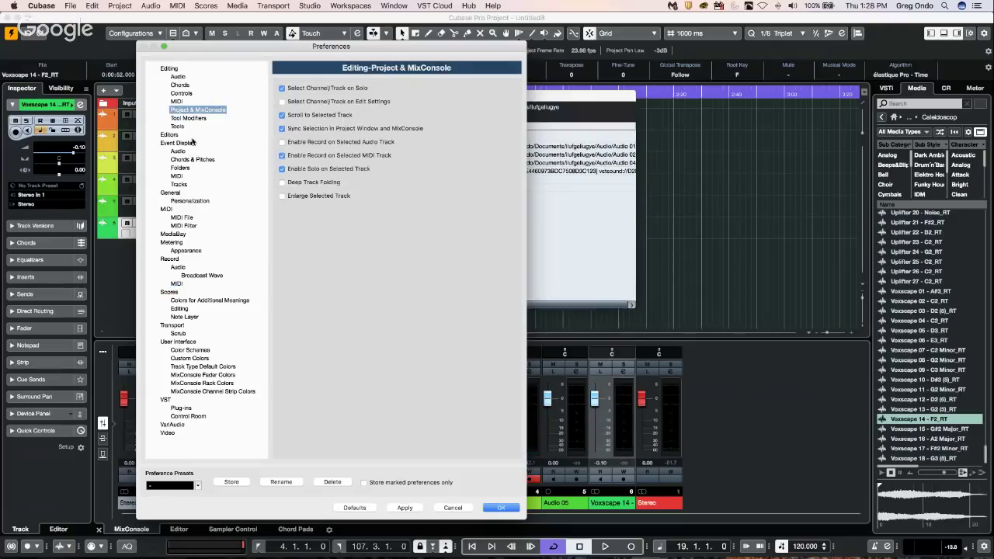
{"action": "left_click", "coordinate": [177, 192]}
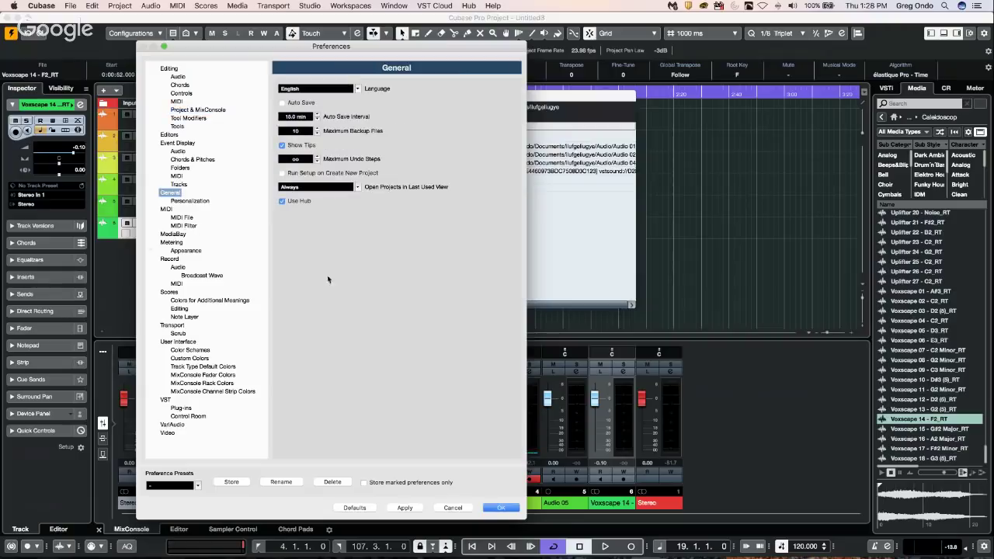
{"action": "left_click", "coordinate": [170, 259]}
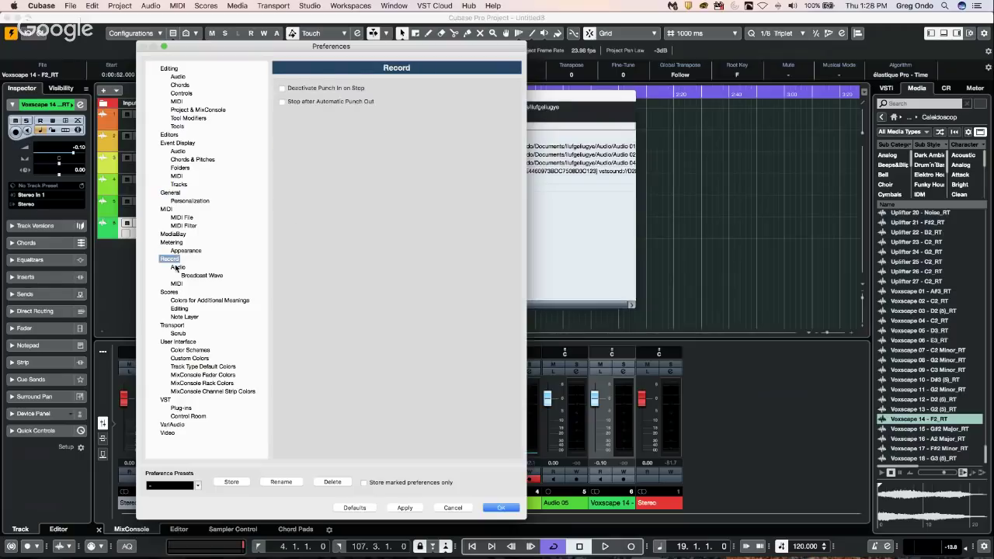
{"action": "left_click", "coordinate": [165, 400]}
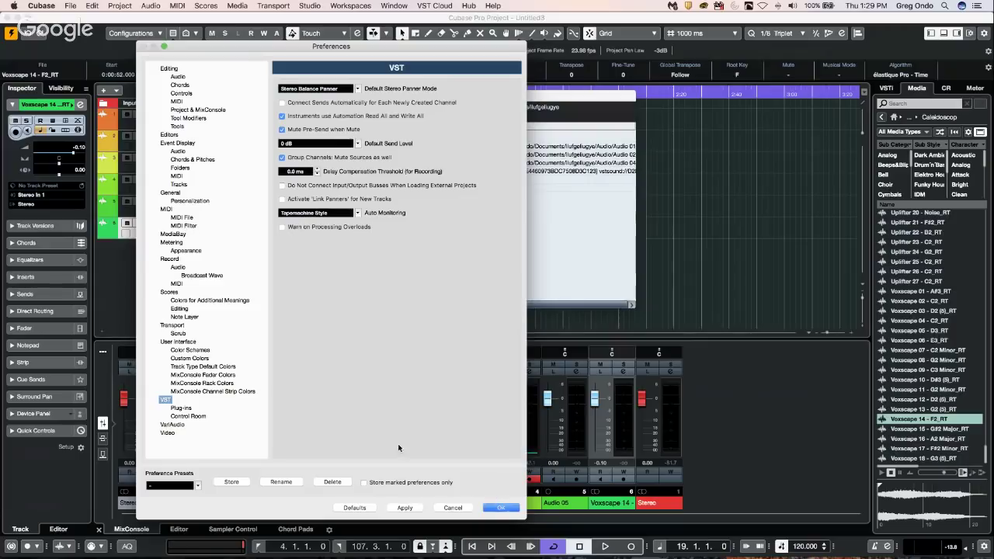
{"action": "left_click", "coordinate": [498, 508]}
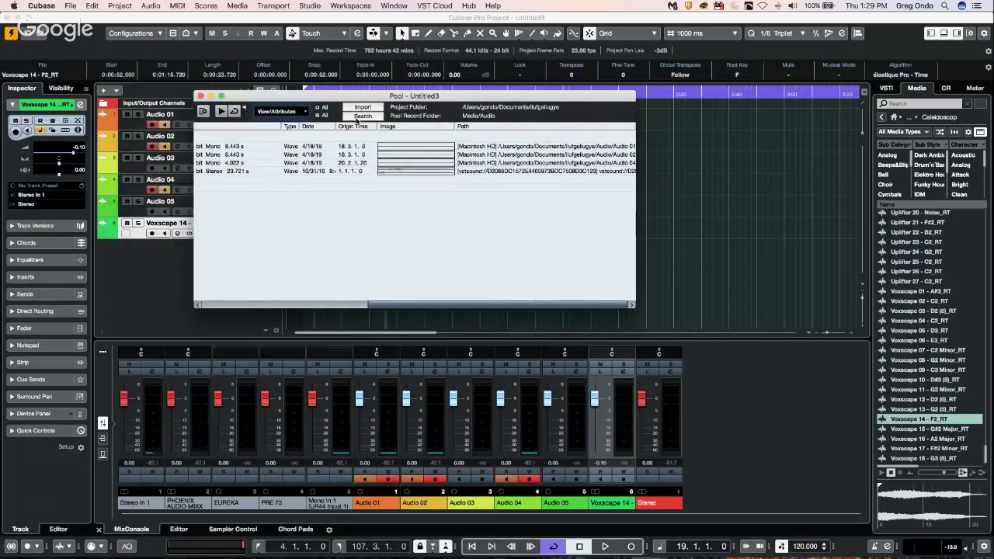
Step: Look through the file management commands available in the Pool and close the Pool
{"action": "right_click", "coordinate": [285, 188]}
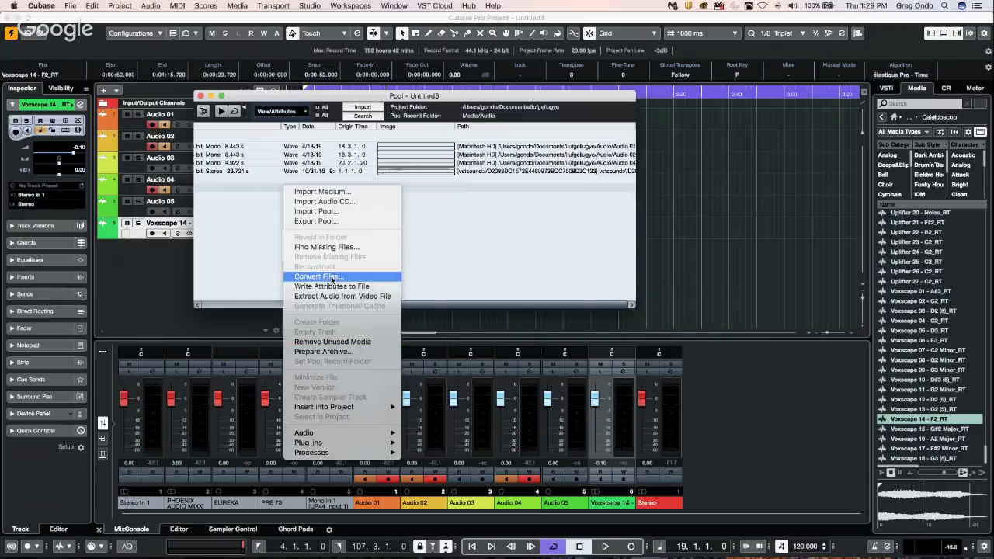
{"action": "left_click", "coordinate": [274, 216]}
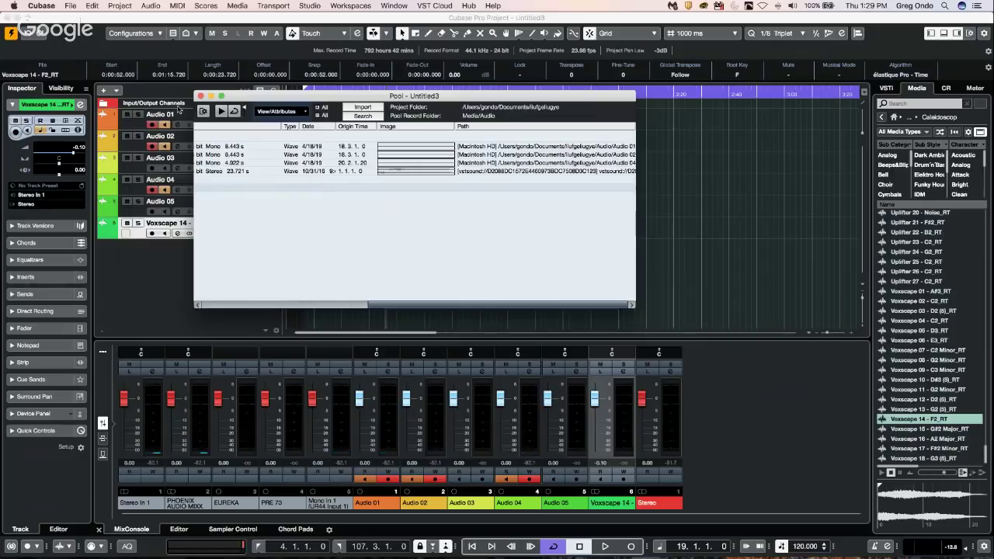
{"action": "left_click", "coordinate": [199, 96]}
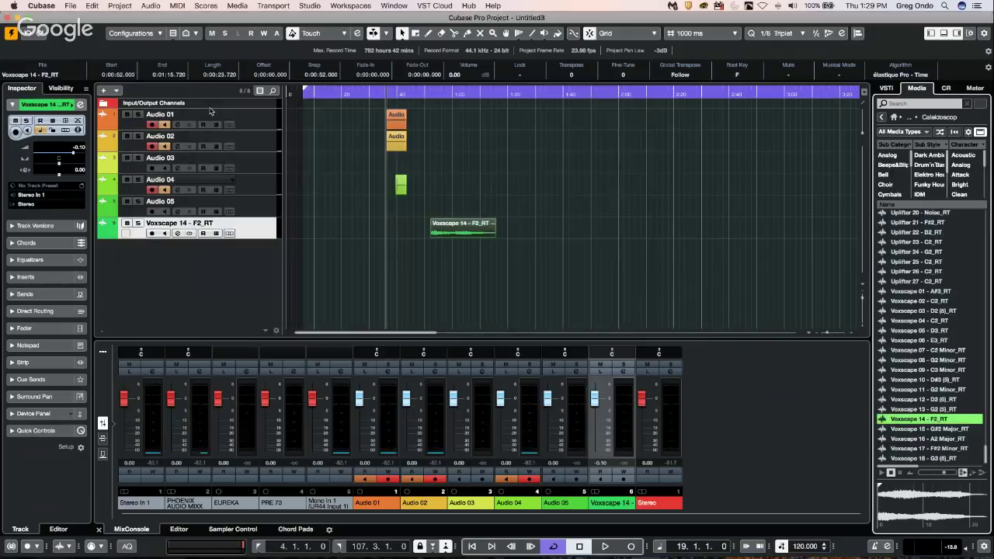
Step: Open the new project dialog, examine its project location options and cancel it
{"action": "left_click", "coordinate": [70, 6]}
{"action": "left_click", "coordinate": [87, 20]}
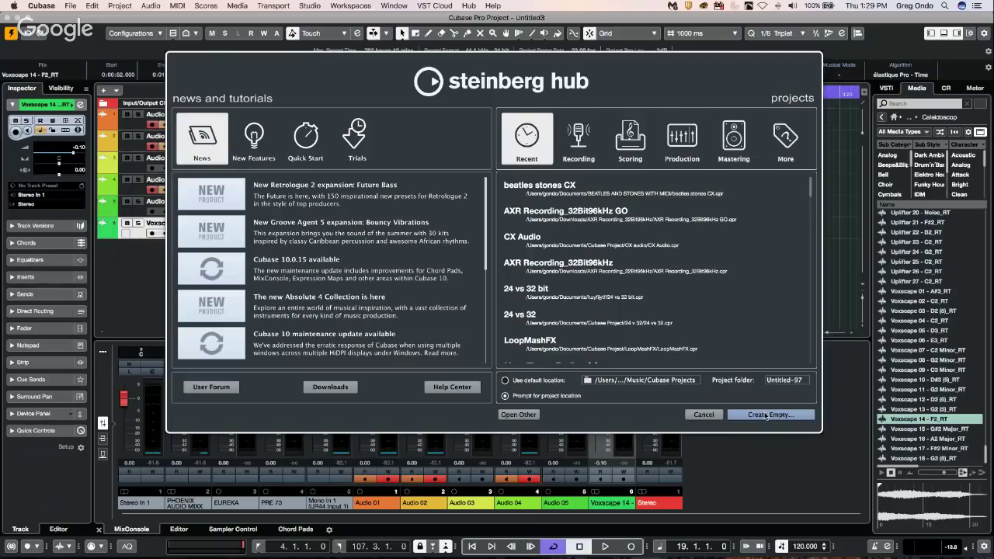
{"action": "left_click", "coordinate": [707, 415]}
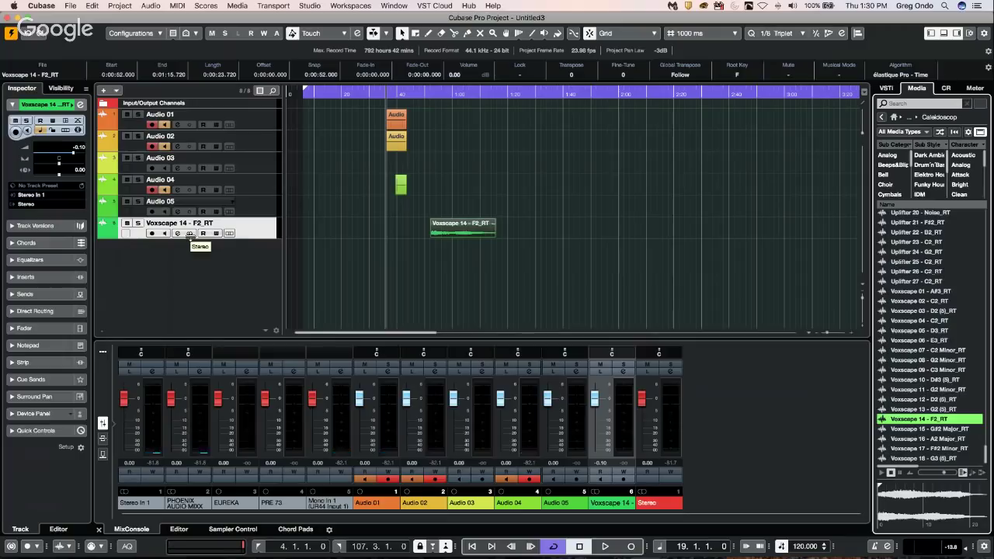
Step: Add one instrument track below the Voxscape 14 track, using HALion Sonic SE with stereo output
{"action": "right_click", "coordinate": [190, 261]}
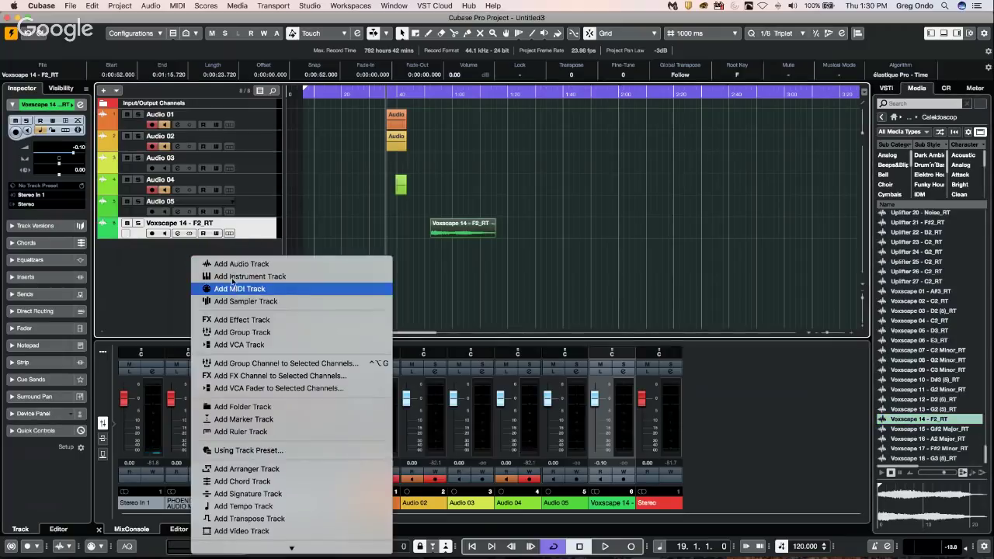
{"action": "left_click", "coordinate": [233, 277]}
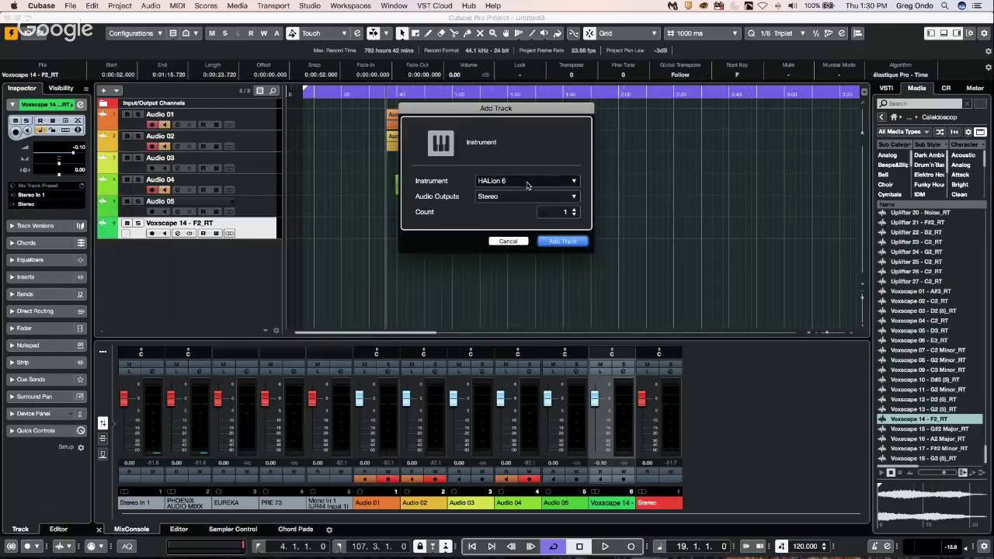
{"action": "left_click", "coordinate": [529, 185]}
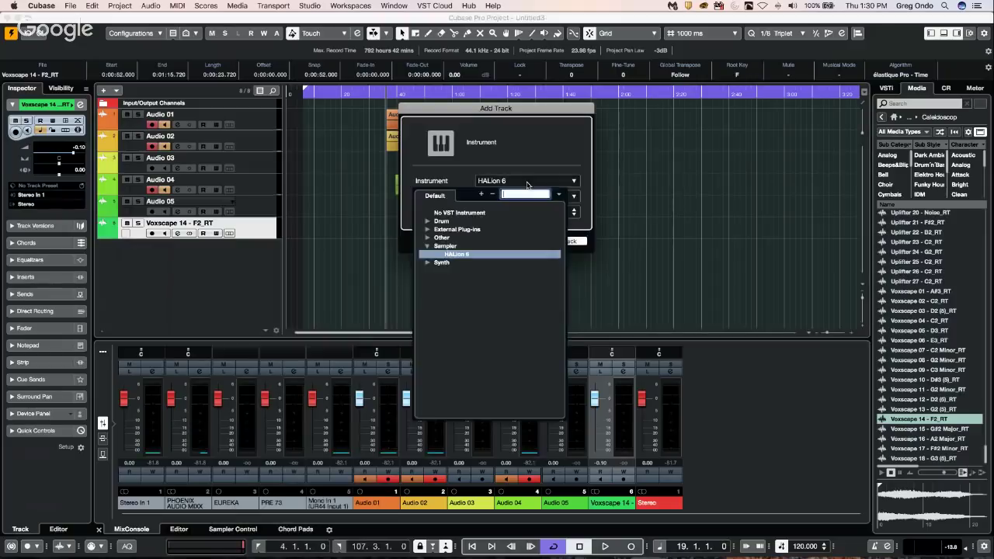
{"action": "left_click", "coordinate": [428, 265]}
{"action": "left_click", "coordinate": [490, 282]}
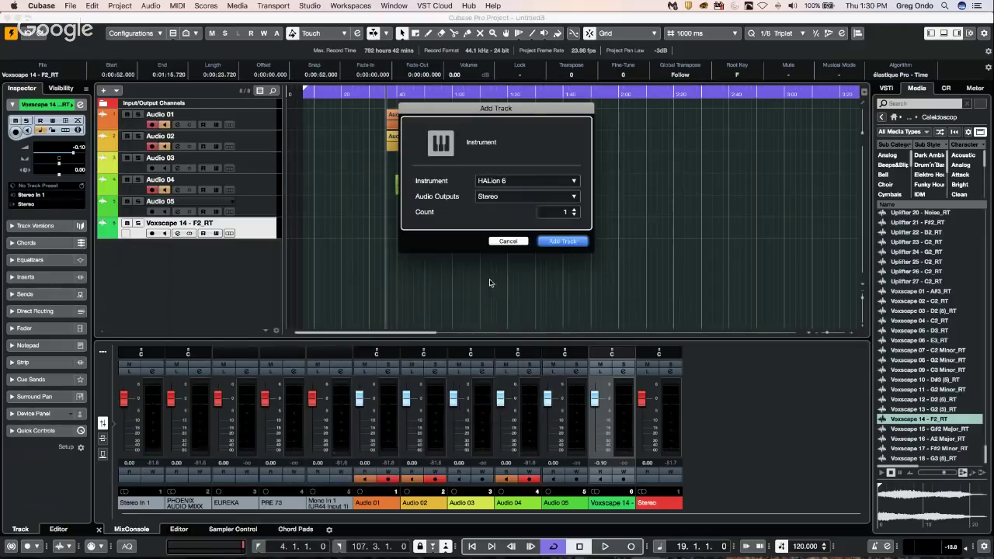
{"action": "left_click", "coordinate": [556, 243]}
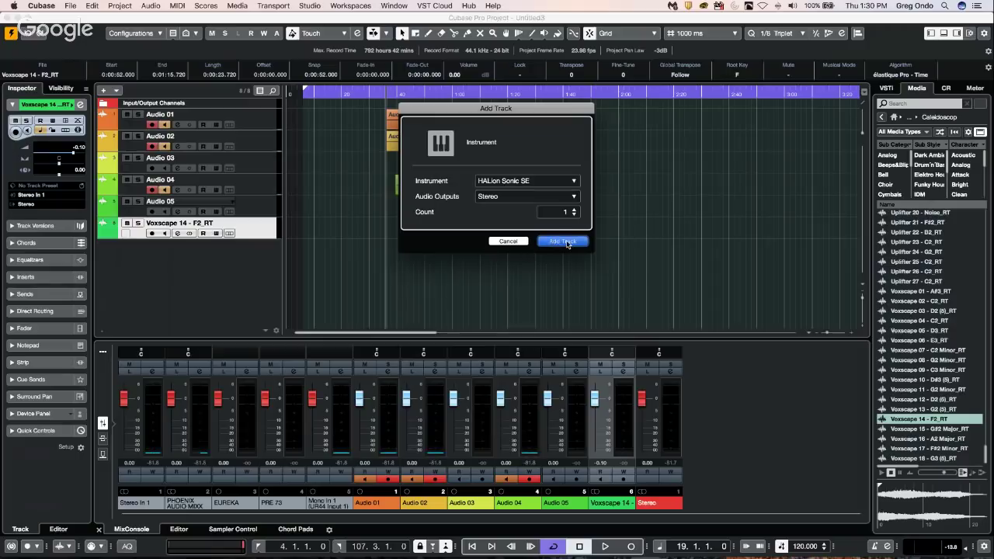
{"action": "left_click", "coordinate": [567, 243]}
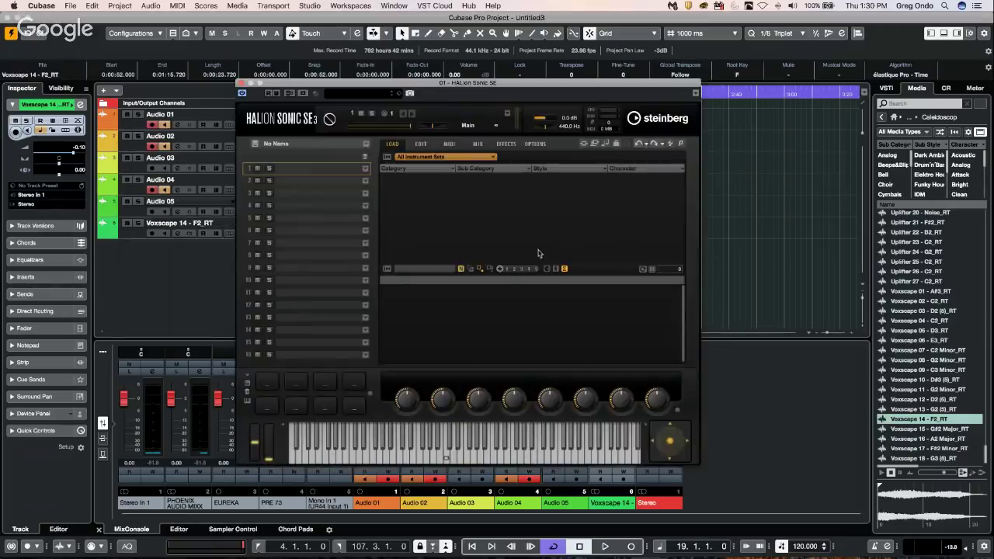
Step: Search the HALion Sonic SE presets for s90, load YAMAHA S90ES Piano and close the instrument window
{"action": "left_click", "coordinate": [414, 269]}
{"action": "type", "text": "s"}
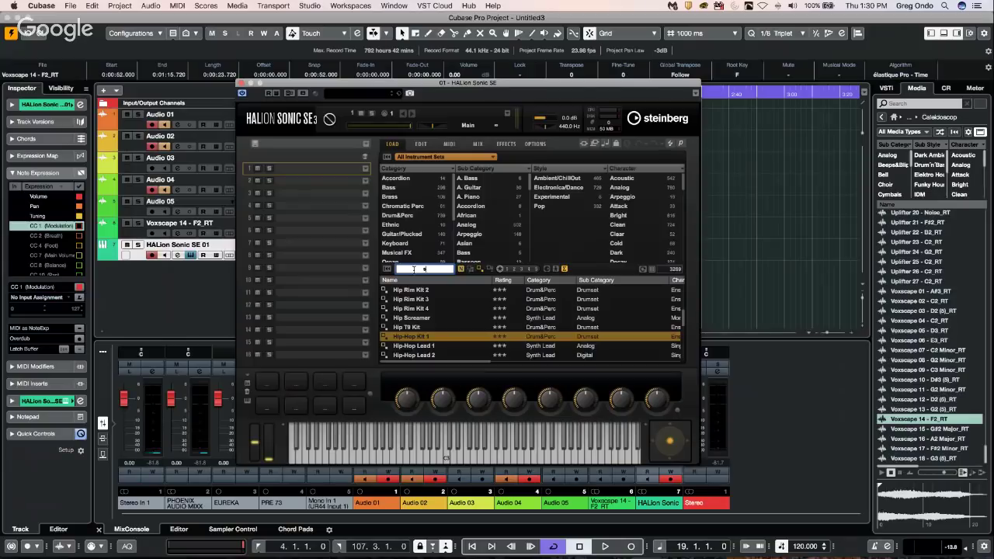
{"action": "type", "text": "90"}
{"action": "key", "text": "Return"}
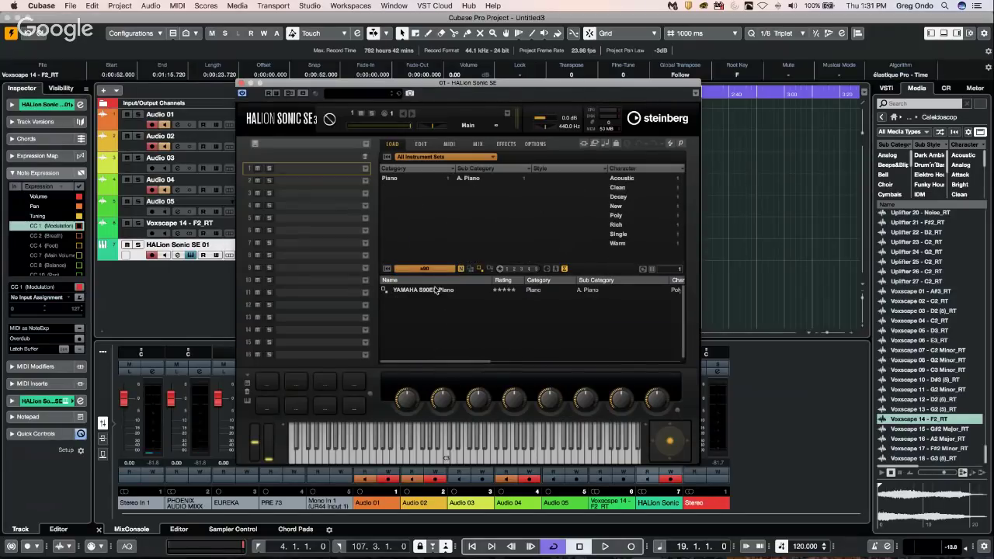
{"action": "double_click", "coordinate": [435, 290]}
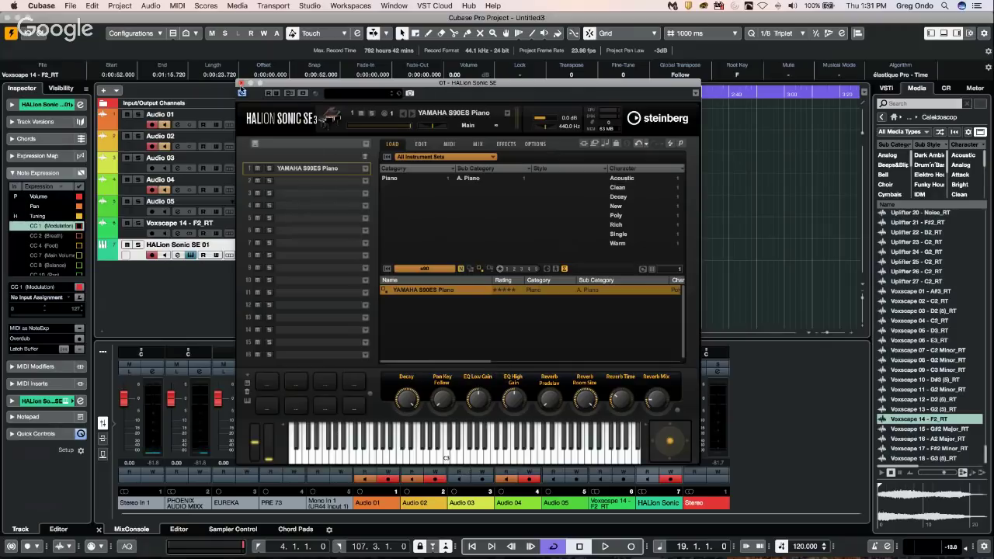
{"action": "left_click", "coordinate": [241, 83]}
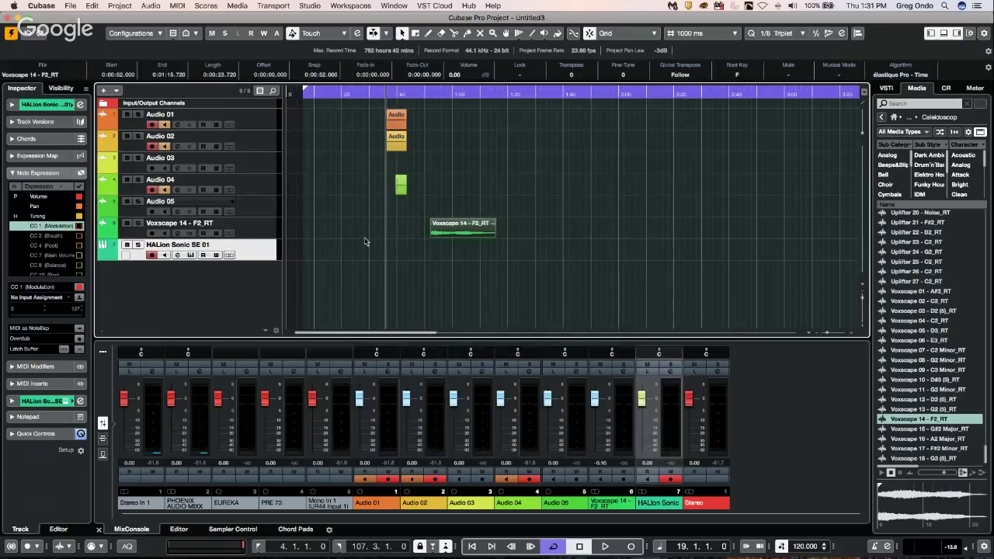
Step: Draw a MIDI part about 10 seconds long from 19 seconds on the HALion Sonic SE 01 track and open it for editing
{"action": "right_click", "coordinate": [330, 246]}
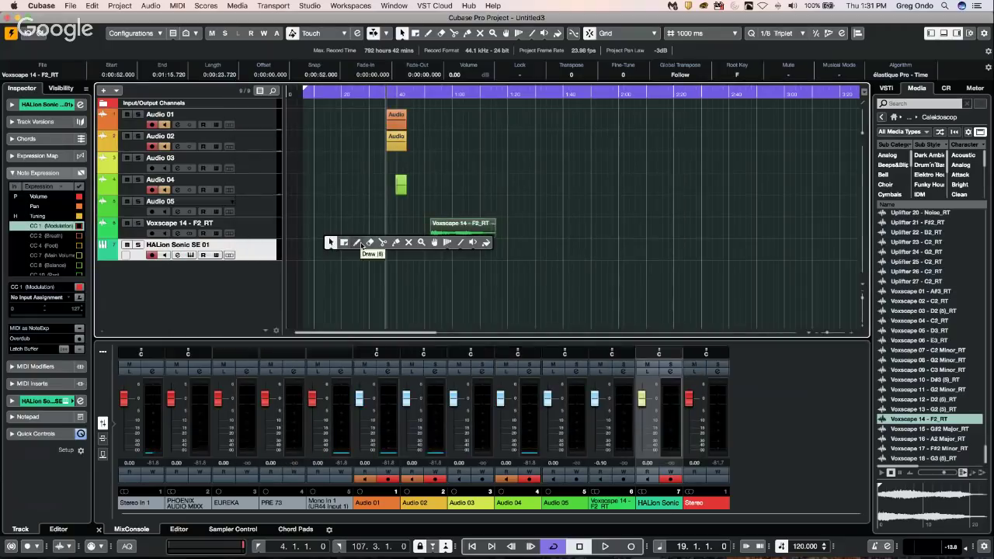
{"action": "left_click", "coordinate": [359, 240]}
{"action": "left_click_drag", "start_coordinate": [344, 246], "coordinate": [370, 249]}
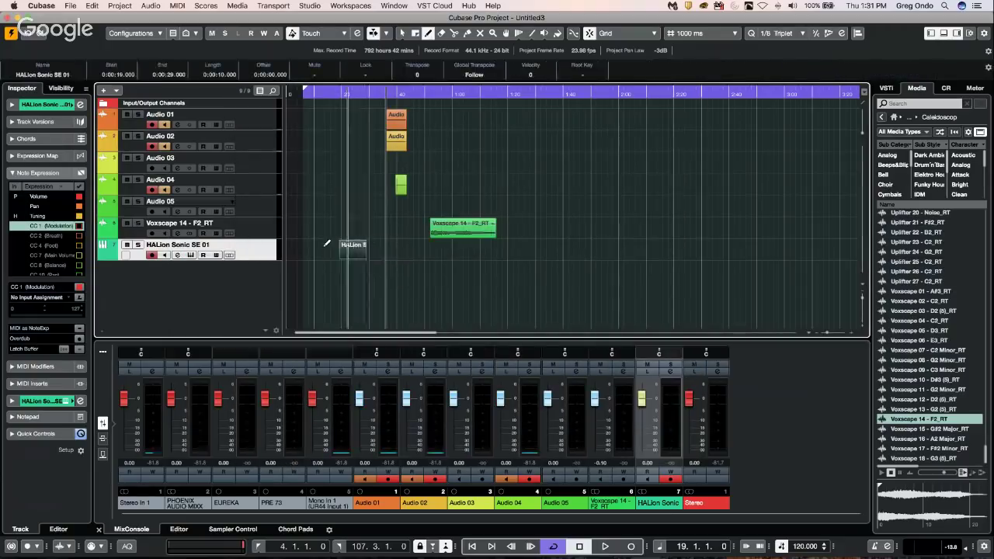
{"action": "right_click", "coordinate": [344, 246]}
{"action": "left_click", "coordinate": [344, 247]}
{"action": "double_click", "coordinate": [351, 248]}
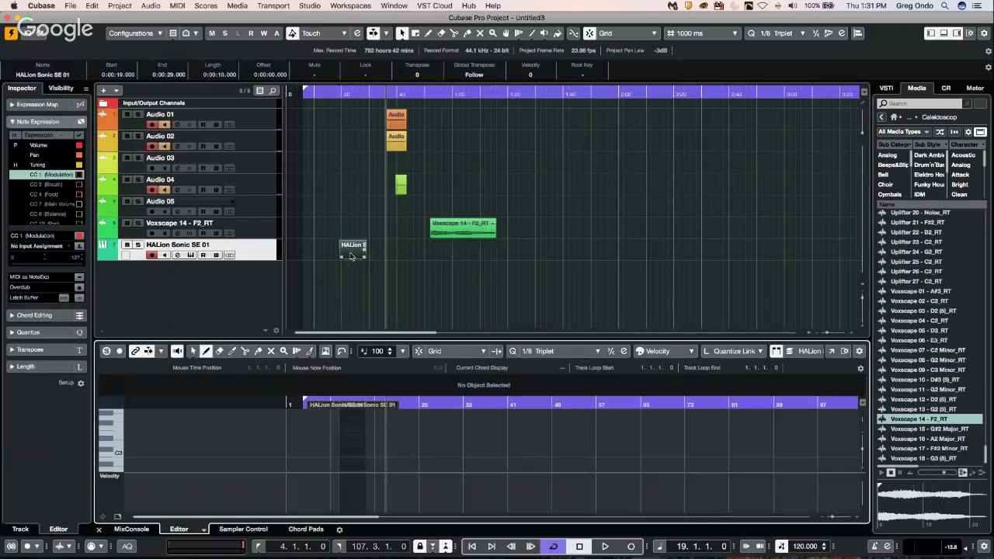
Step: Switch the project ruler to Bars+Beats and move the HALion Sonic SE 01 part to start at bar 11
{"action": "right_click", "coordinate": [354, 94]}
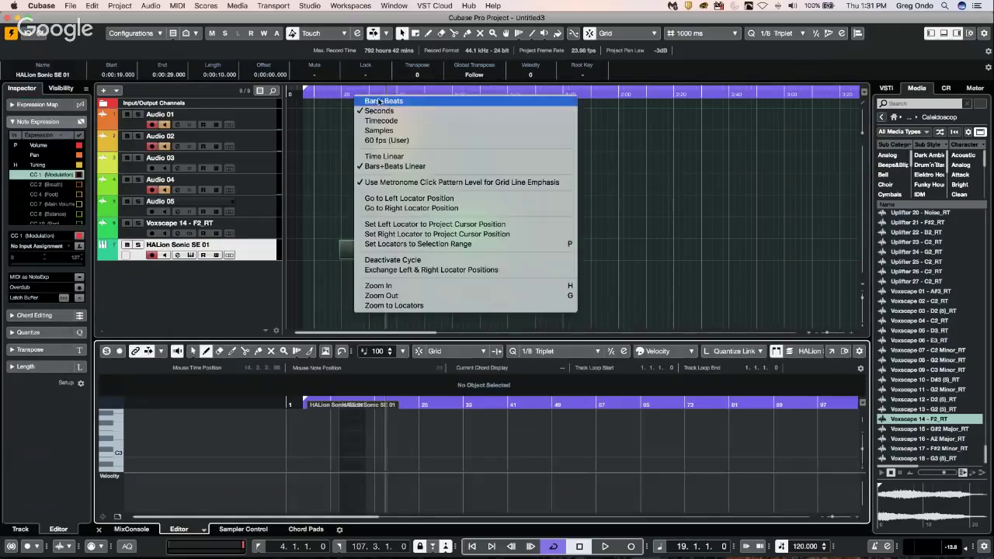
{"action": "left_click", "coordinate": [376, 102]}
{"action": "left_click_drag", "start_coordinate": [335, 94], "coordinate": [331, 116]}
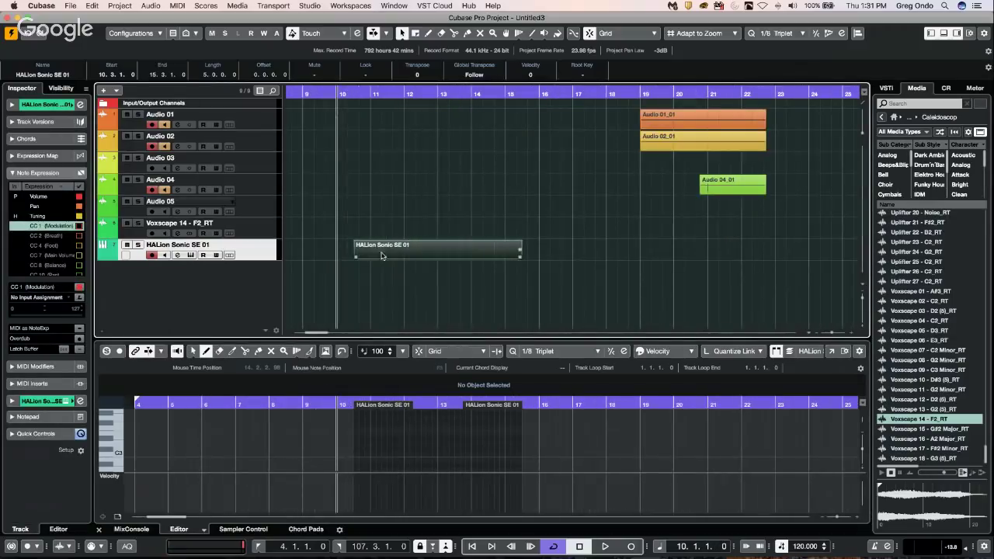
{"action": "mouse_move", "coordinate": [381, 253]}
{"action": "left_mouse_down"}
{"action": "mouse_move", "coordinate": [397, 256]}
{"action": "mouse_move", "coordinate": [386, 255]}
{"action": "left_mouse_up"}
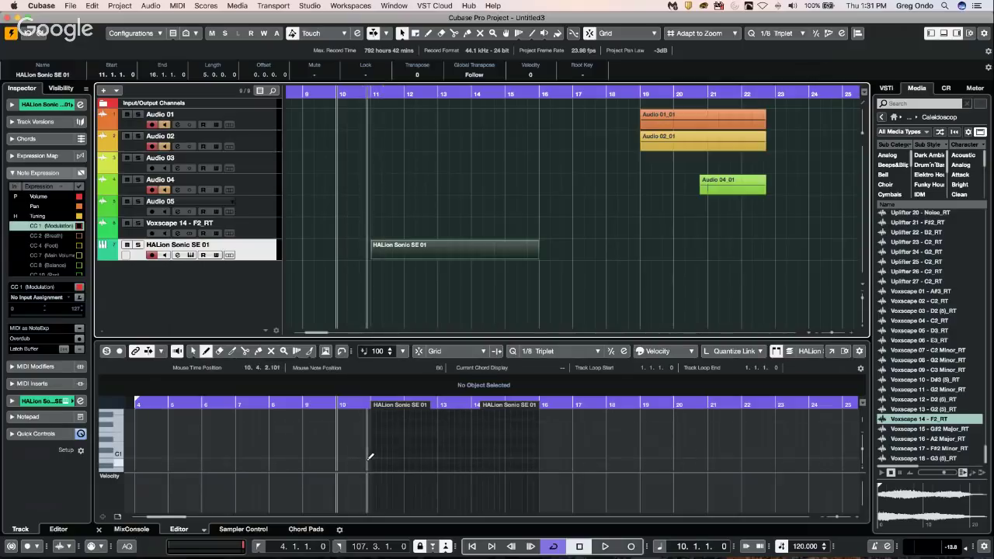
Step: Draw a low note about five bars long from just before bar 11 in the Key Editor and quantize it
{"action": "left_click", "coordinate": [394, 452]}
{"action": "left_click_drag", "start_coordinate": [393, 453], "coordinate": [537, 449]}
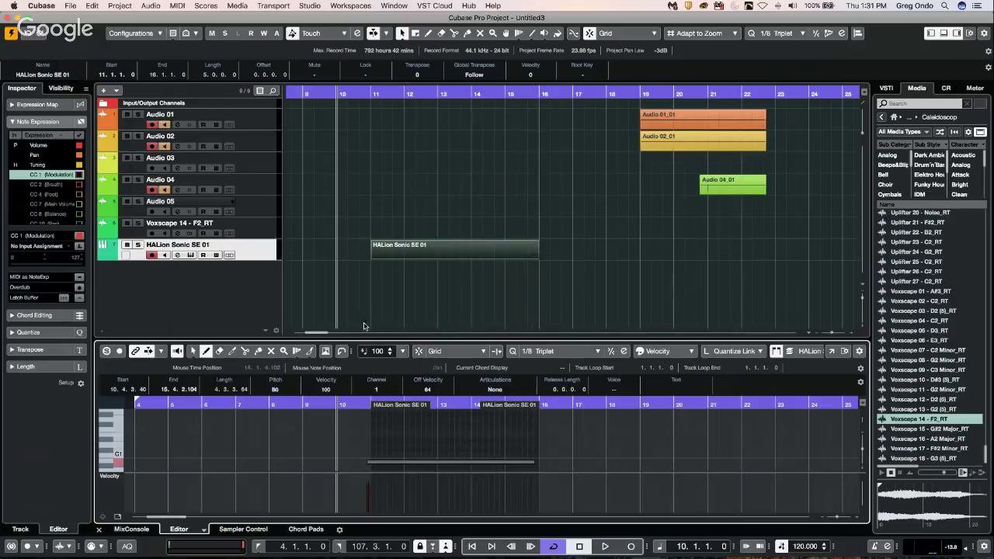
{"action": "right_click", "coordinate": [374, 459]}
{"action": "left_click", "coordinate": [379, 450]}
{"action": "left_click", "coordinate": [377, 473]}
{"action": "left_click", "coordinate": [377, 469]}
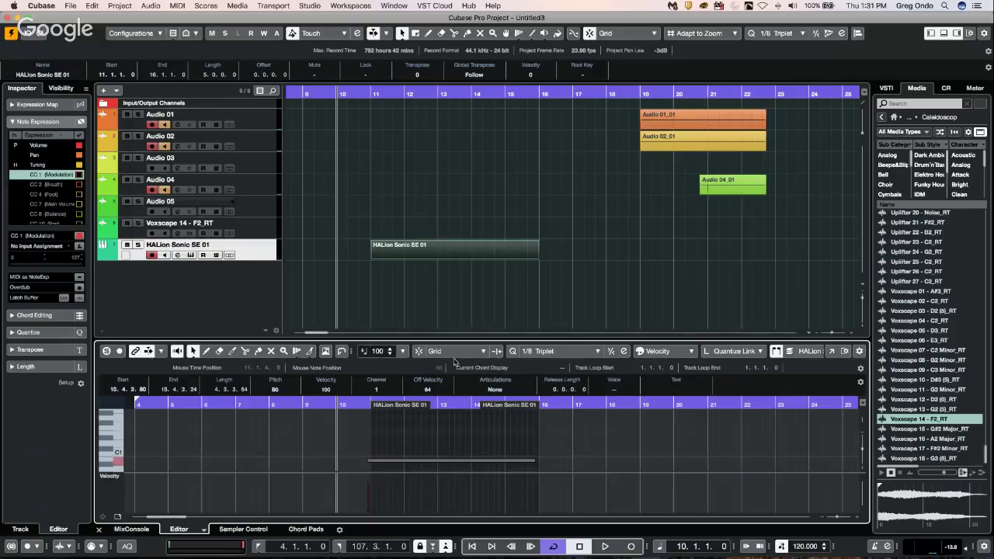
{"action": "left_click", "coordinate": [316, 181]}
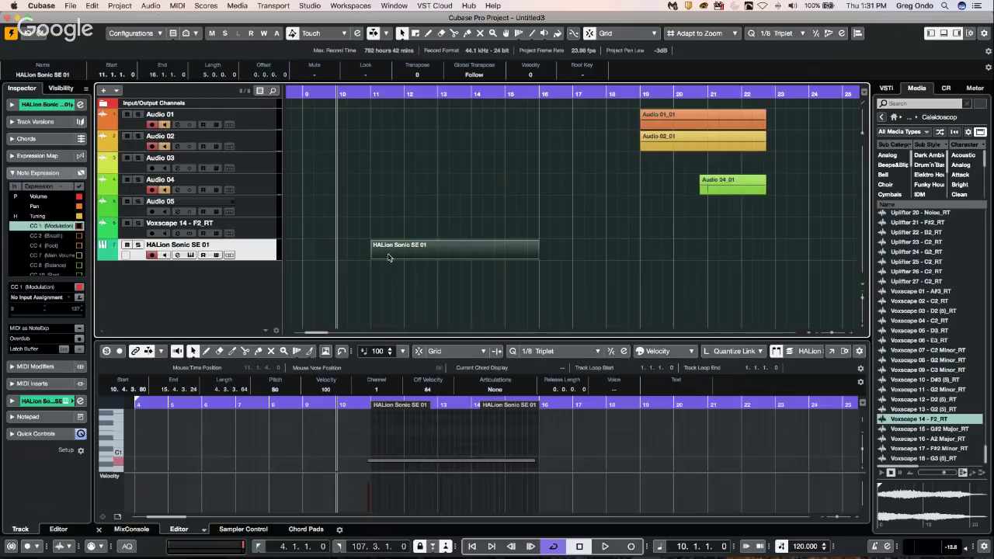
Step: Render the HALion Sonic SE 01 part in place as separate events with dry processing, 64 bit float depth and muted source events
{"action": "left_click", "coordinate": [119, 5]}
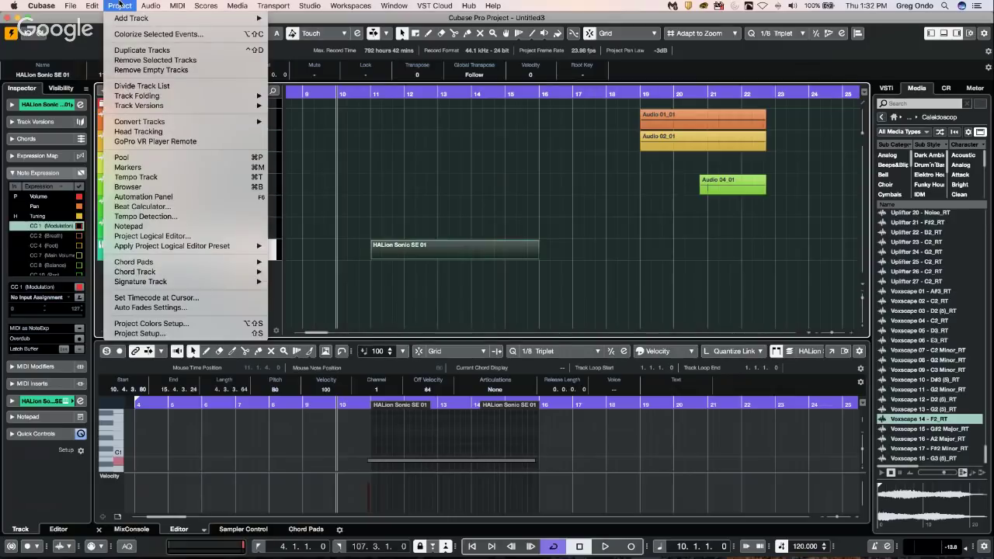
{"action": "mouse_move", "coordinate": [92, 4]}
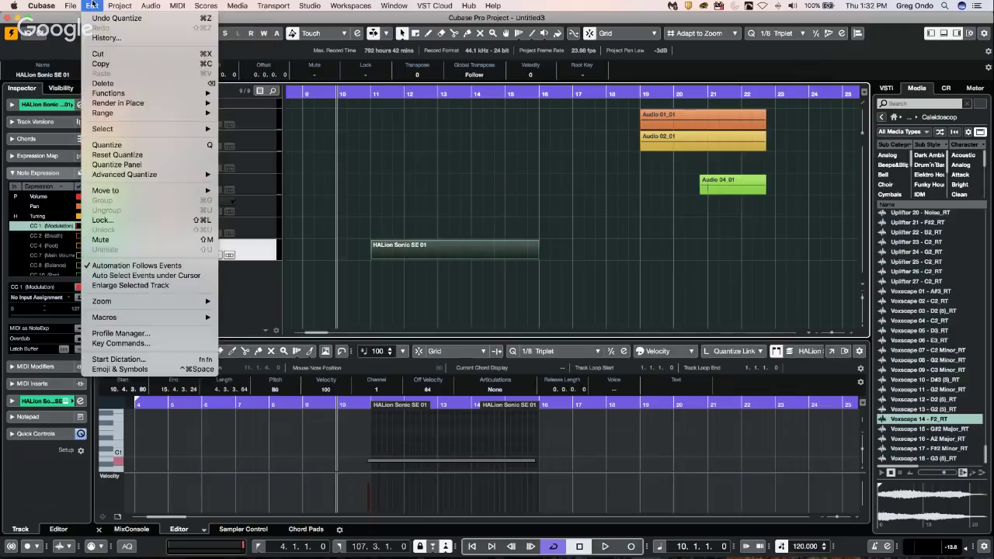
{"action": "mouse_move", "coordinate": [187, 103]}
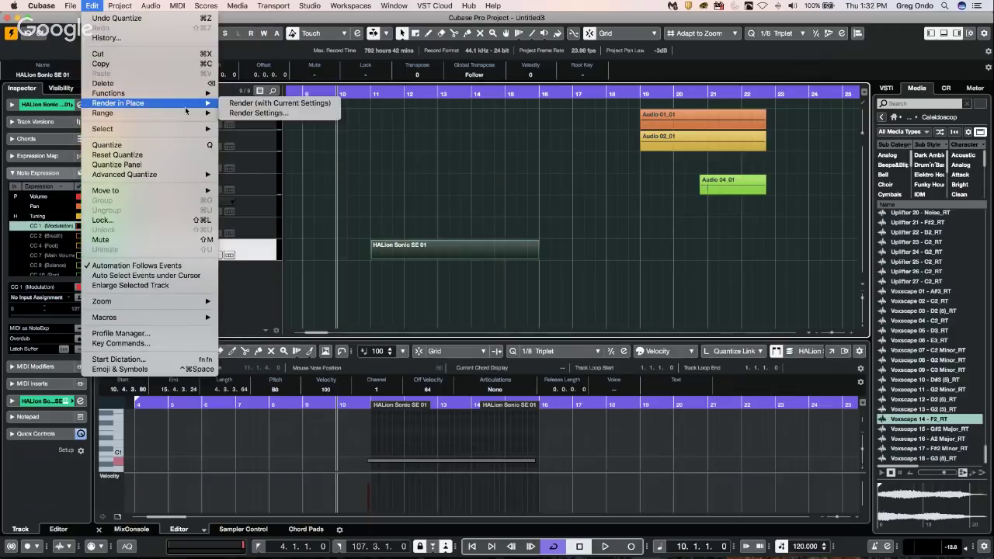
{"action": "left_click", "coordinate": [267, 114]}
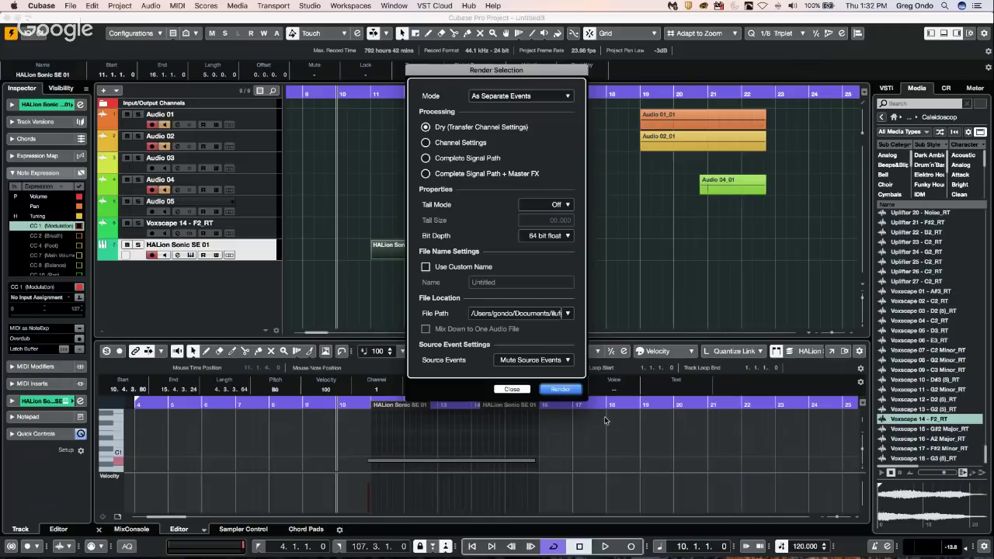
{"action": "left_click", "coordinate": [558, 390]}
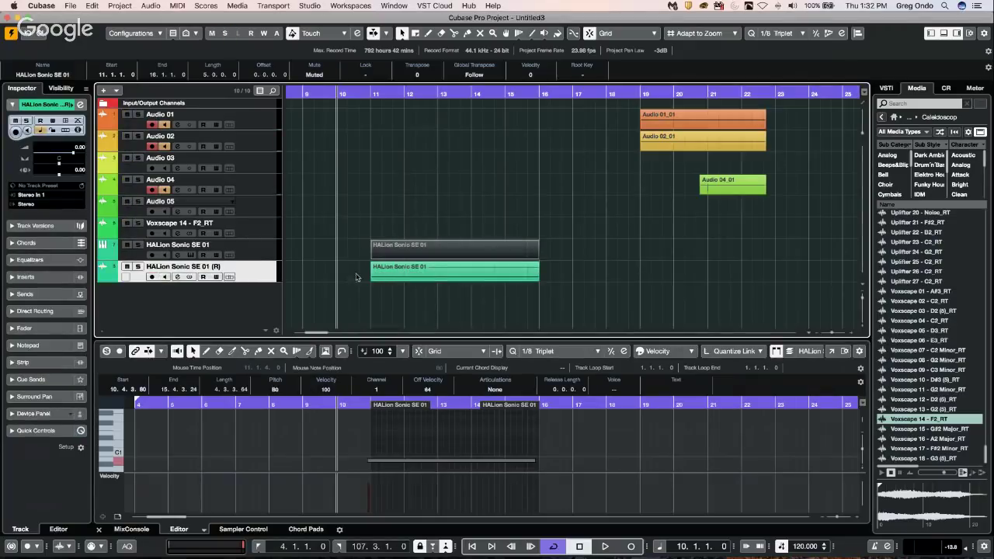
Step: Enlarge the rendered HALion Sonic SE 01 (R) track and audition it with the source instrument track muted and unmuted
{"action": "left_click_drag", "start_coordinate": [268, 283], "coordinate": [266, 305]}
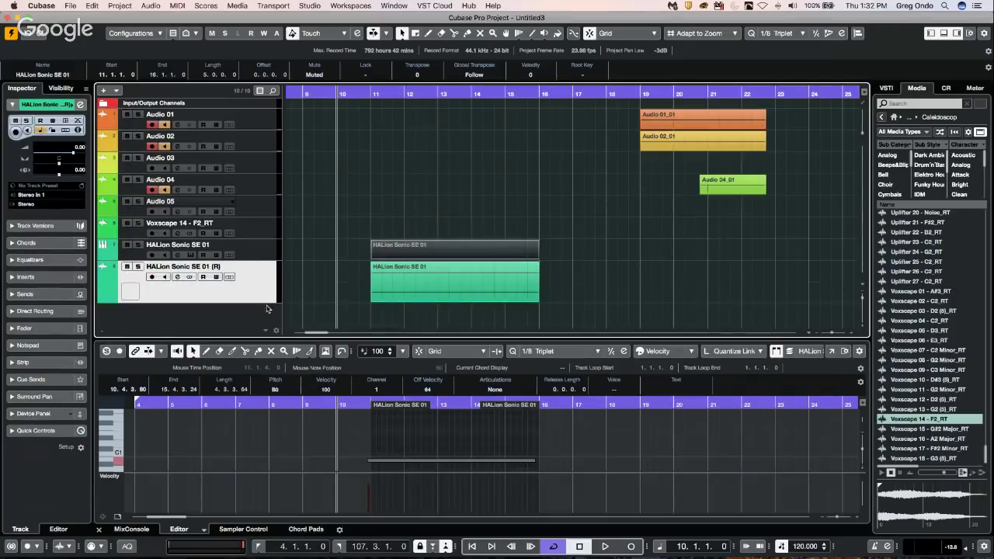
{"action": "key", "text": "space"}
{"action": "left_click", "coordinate": [126, 244]}
{"action": "key", "text": "space"}
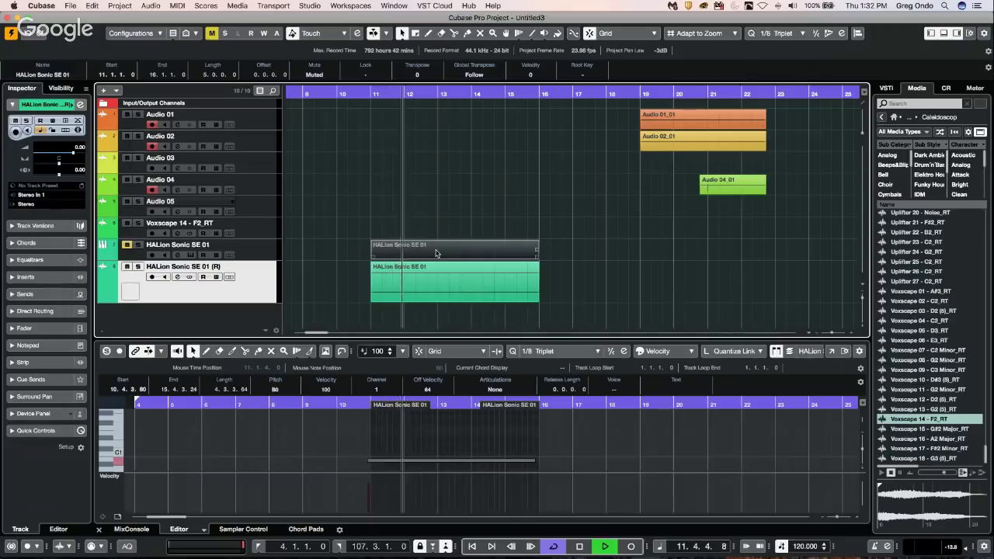
{"action": "key", "text": "space"}
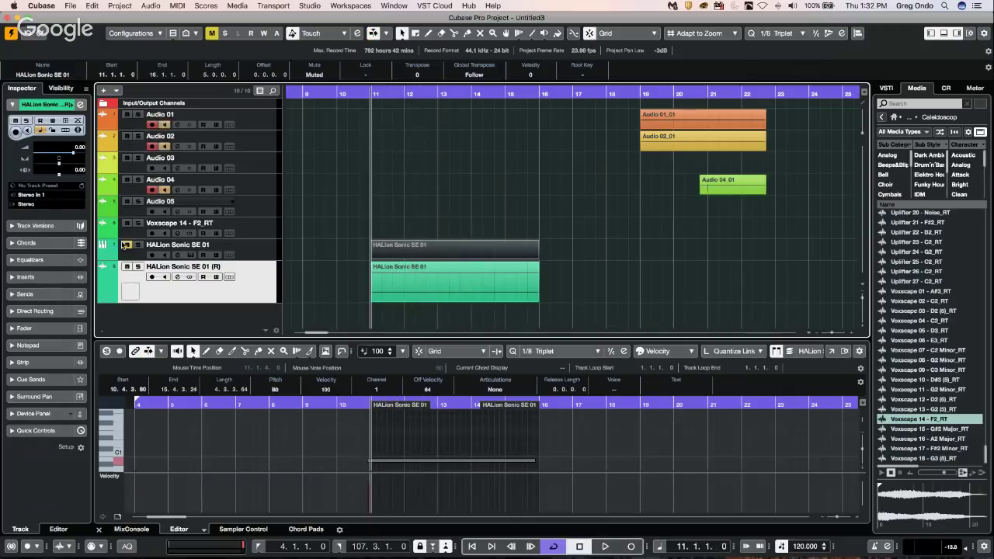
{"action": "left_click", "coordinate": [126, 244]}
{"action": "key", "text": "space"}
{"action": "key", "text": "space"}
Step: Remove the rendered HALion Sonic SE 01 (R) track, unmute the source MIDI part and play it back
{"action": "key", "text": "shift+Delete"}
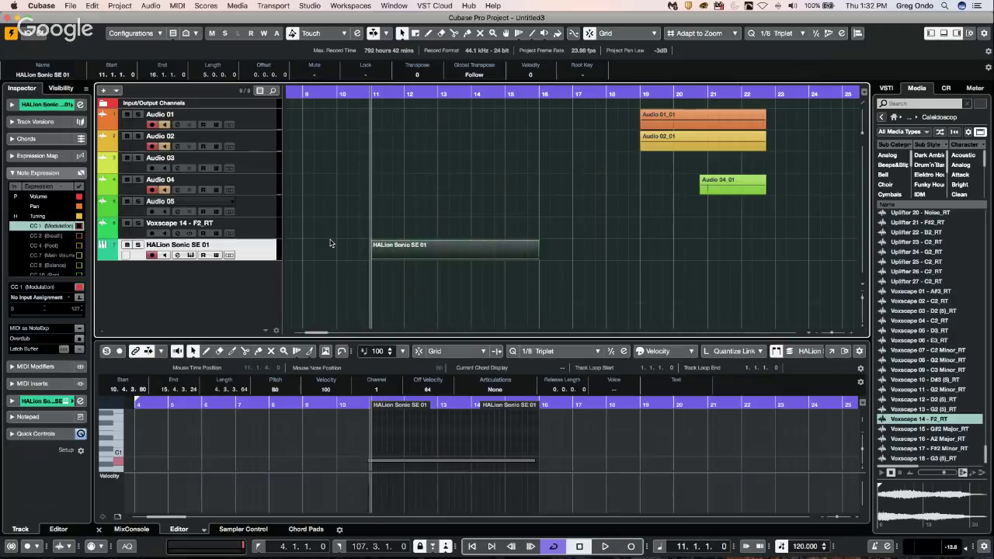
{"action": "key", "text": "space"}
{"action": "key", "text": "space"}
{"action": "left_click", "coordinate": [392, 272]}
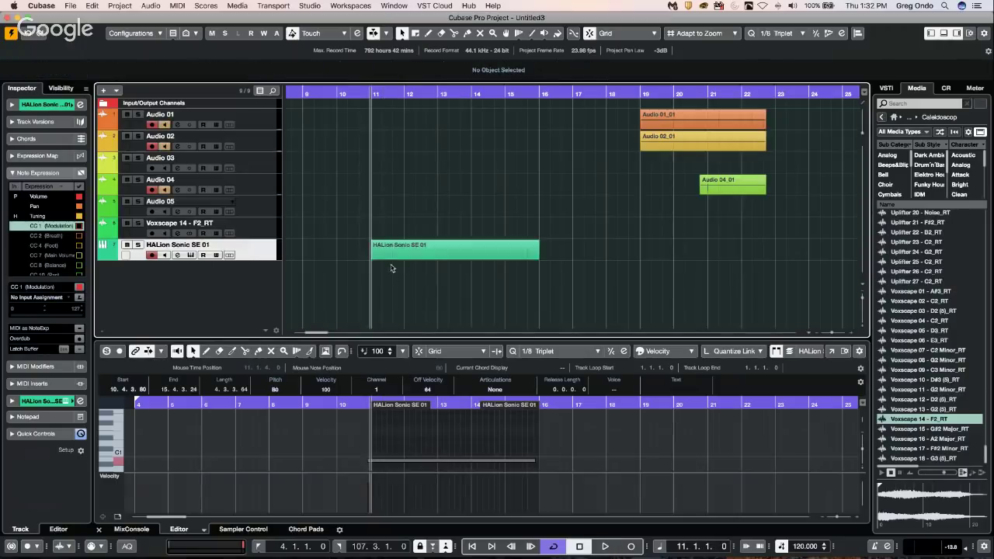
Step: Try toggling the low note's mute state in the Key Editor with the Mute tool and play the part
{"action": "right_click", "coordinate": [375, 436]}
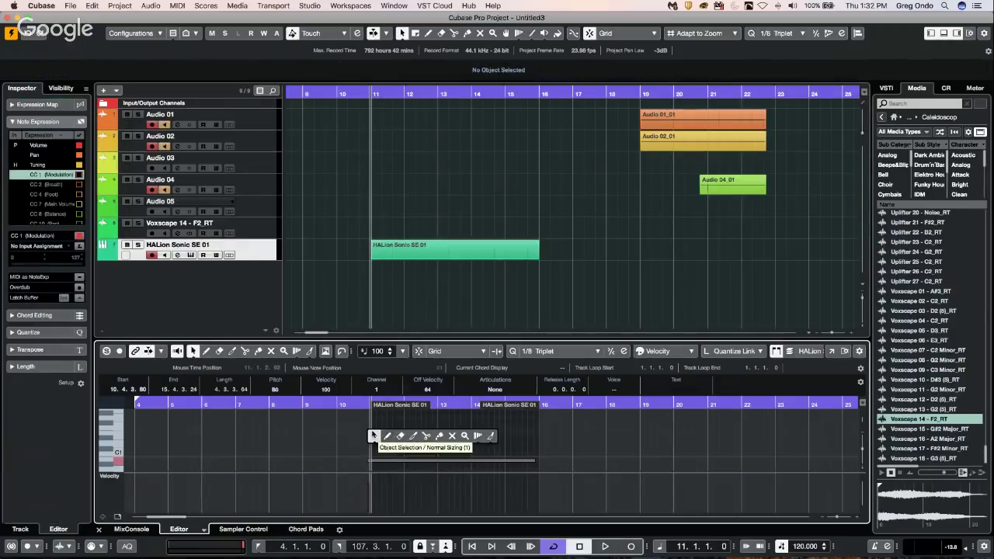
{"action": "right_click", "coordinate": [372, 430]}
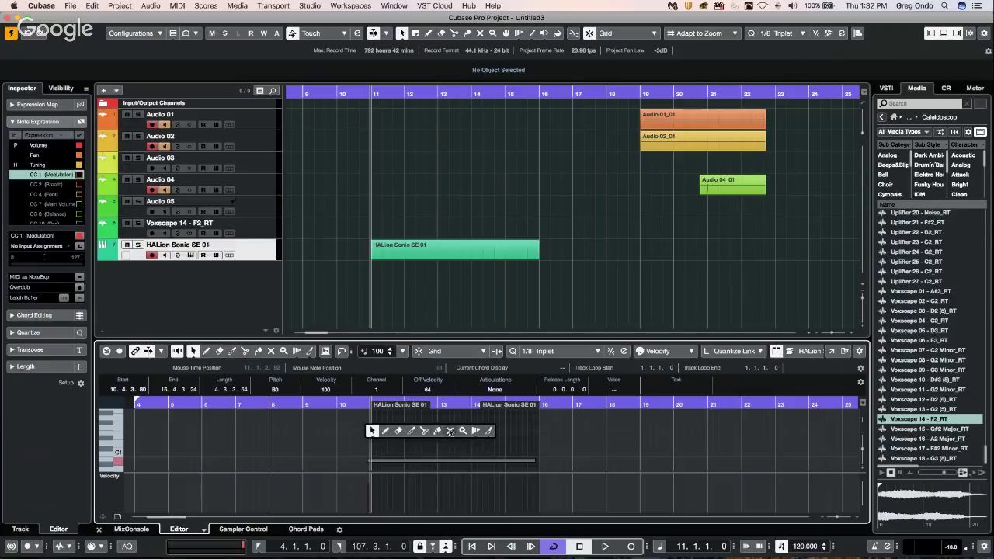
{"action": "left_click", "coordinate": [450, 431]}
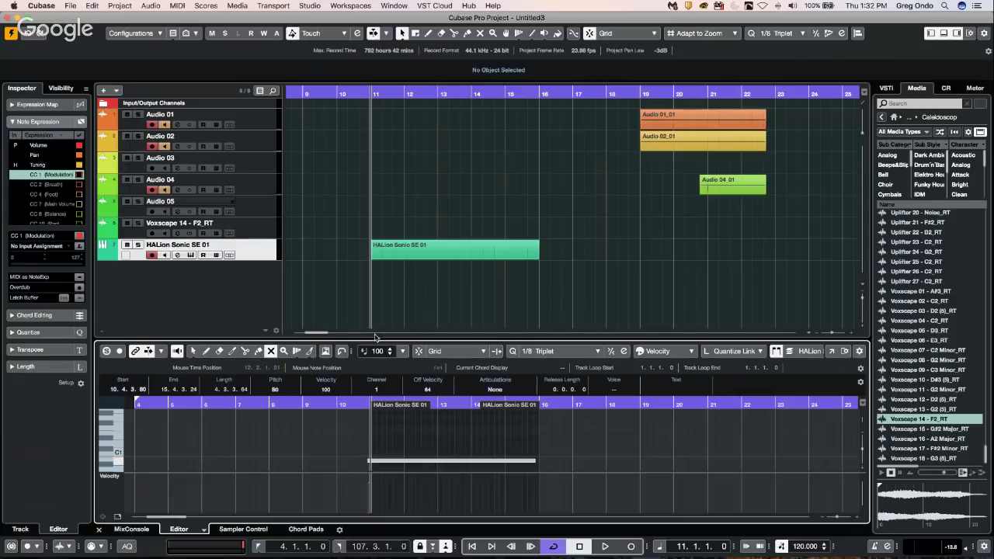
{"action": "left_click", "coordinate": [386, 461]}
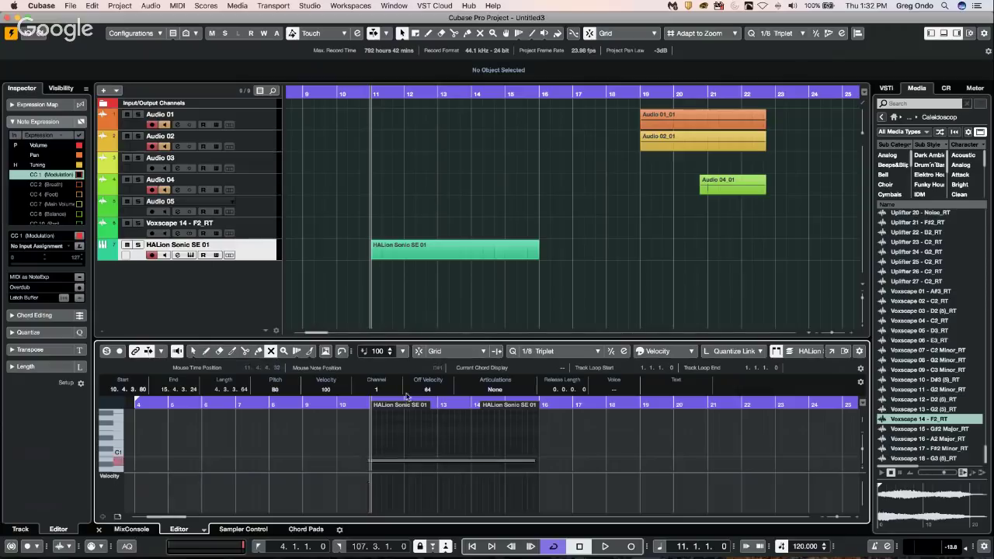
{"action": "left_click", "coordinate": [352, 284]}
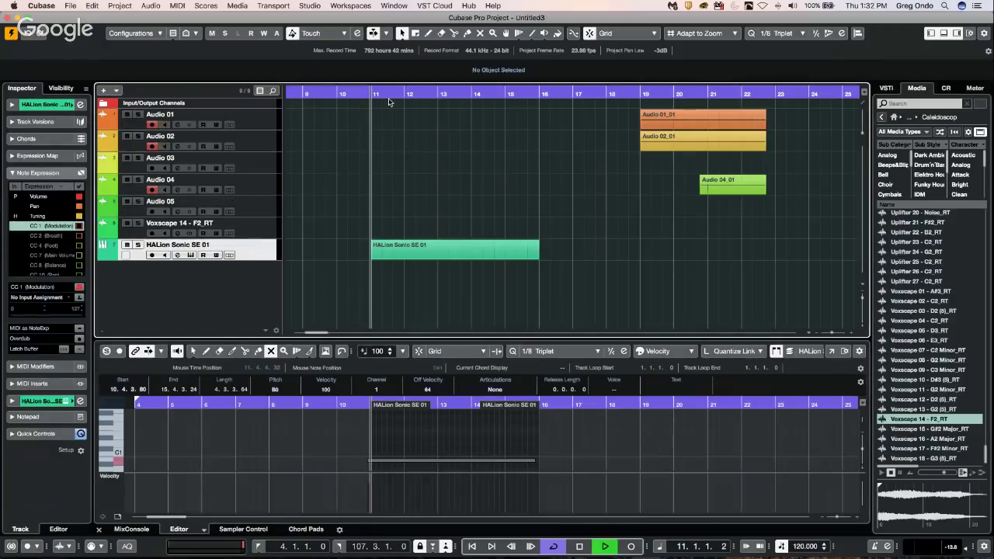
{"action": "key", "text": "space"}
{"action": "key", "text": "space"}
Step: Erase the low note and draw a new one on the same pitch from bar 11 to almost bar 16
{"action": "right_click", "coordinate": [394, 432]}
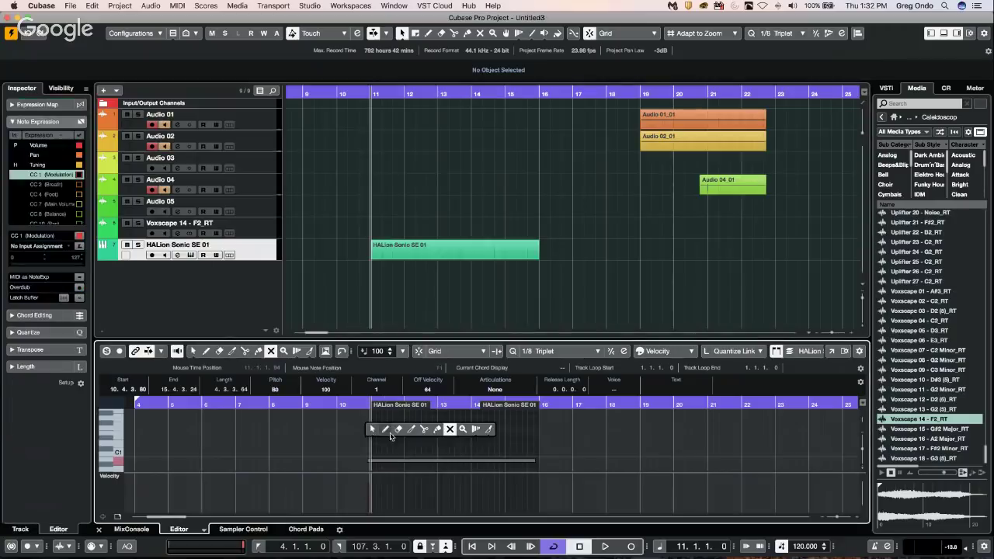
{"action": "left_click", "coordinate": [396, 432]}
{"action": "left_click", "coordinate": [393, 459]}
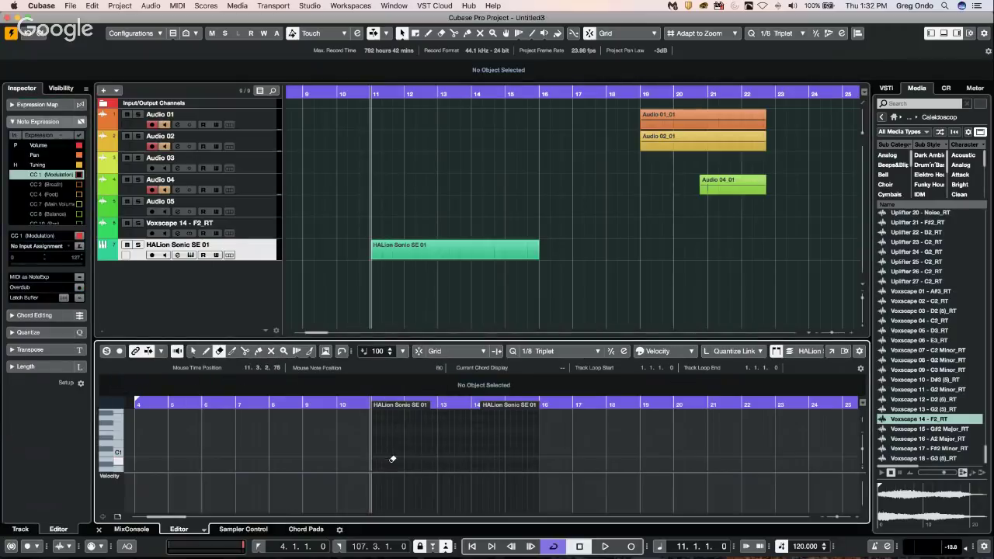
{"action": "right_click", "coordinate": [388, 465]}
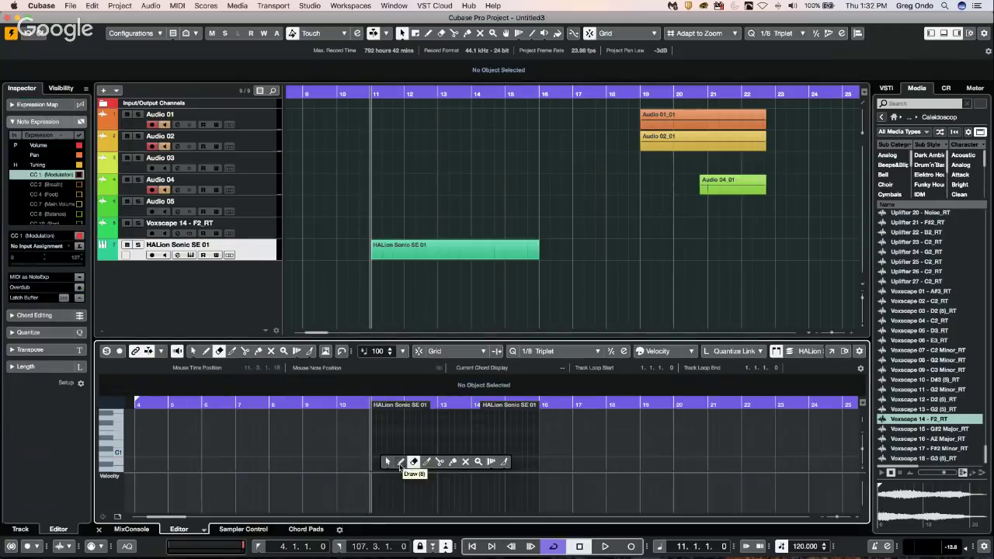
{"action": "left_click", "coordinate": [400, 463]}
{"action": "left_click_drag", "start_coordinate": [373, 460], "coordinate": [535, 459]}
{"action": "right_click", "coordinate": [486, 445]}
{"action": "left_click", "coordinate": [466, 443]}
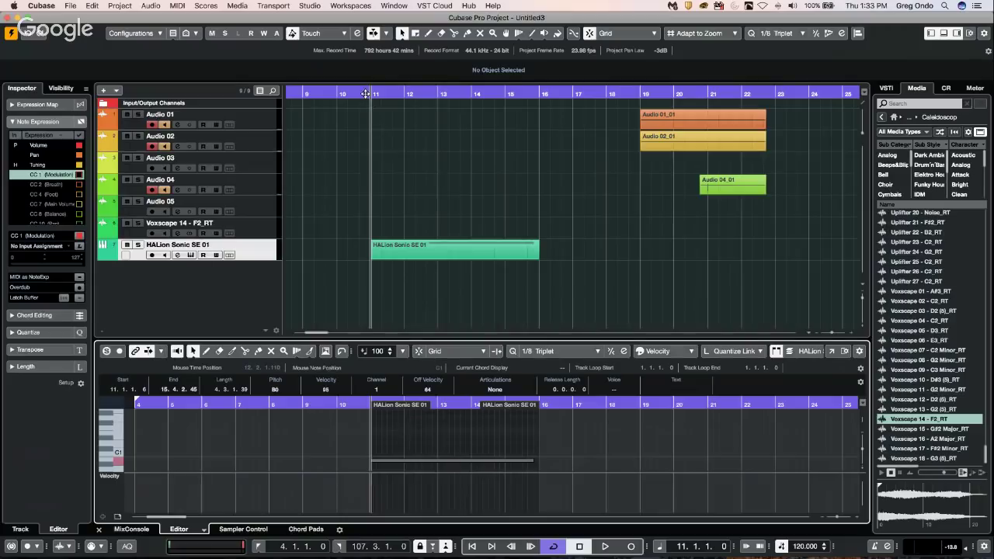
Step: Set the new note's velocity to 127 and play the part from shortly before bar 11
{"action": "left_click_drag", "start_coordinate": [365, 93], "coordinate": [371, 416]}
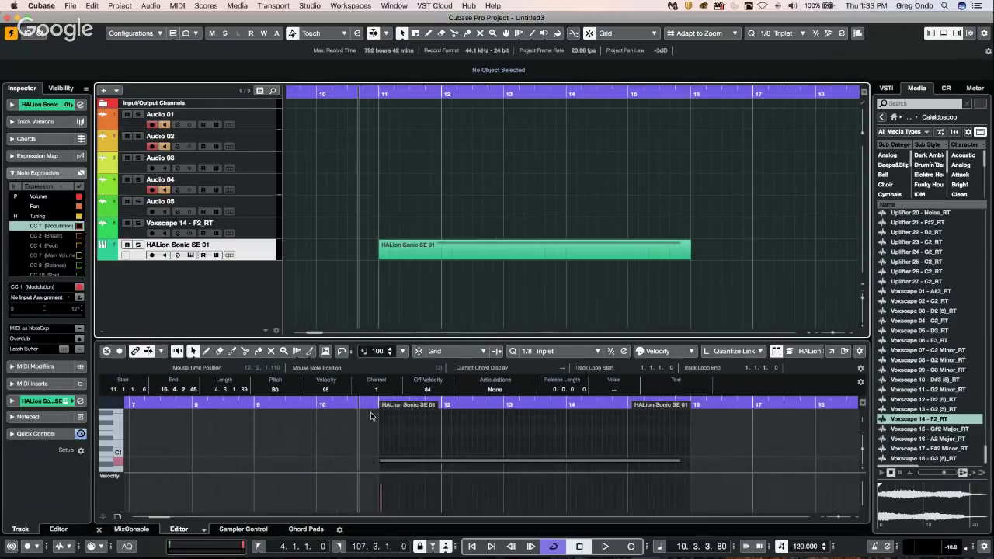
{"action": "left_click", "coordinate": [404, 435]}
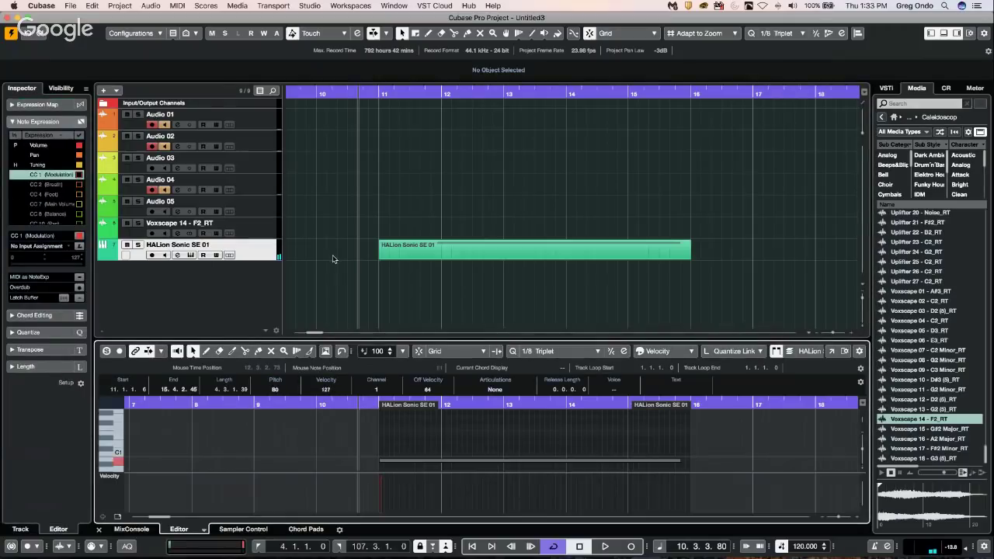
{"action": "key", "text": "space"}
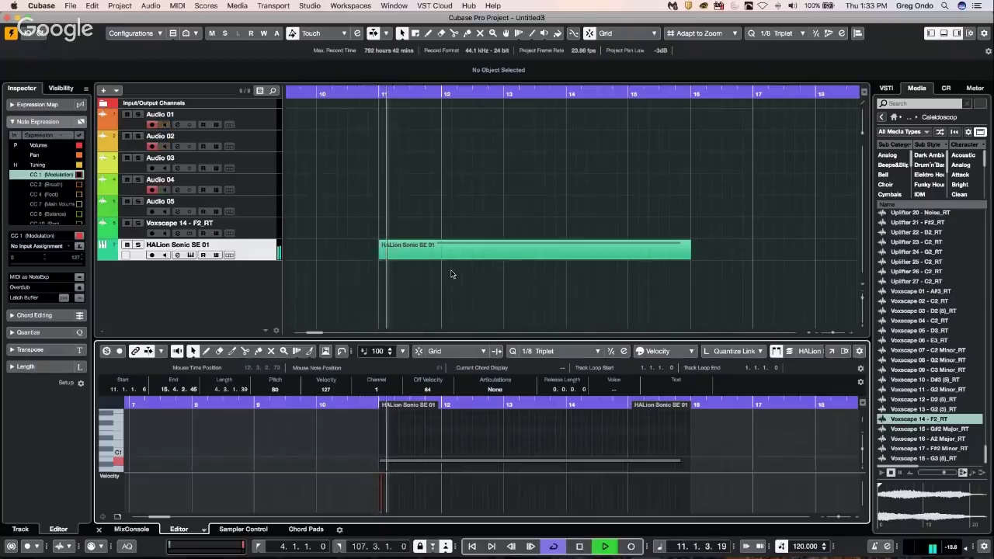
{"action": "key", "text": "space"}
Step: Render the MIDI part in place as separate events with dry processing, 64 bit float and muted source events, and play the result
{"action": "left_click", "coordinate": [415, 252]}
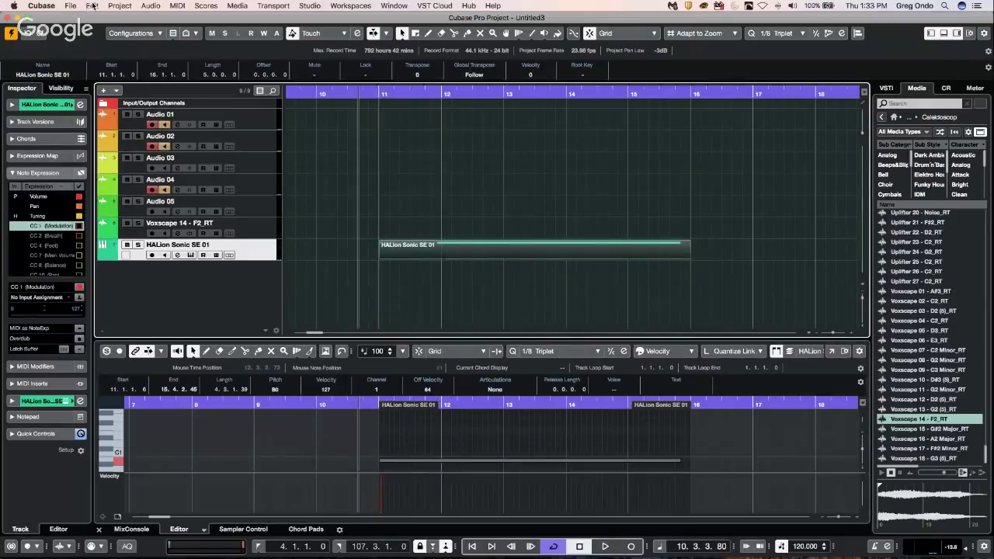
{"action": "left_click", "coordinate": [92, 6]}
{"action": "mouse_move", "coordinate": [122, 103]}
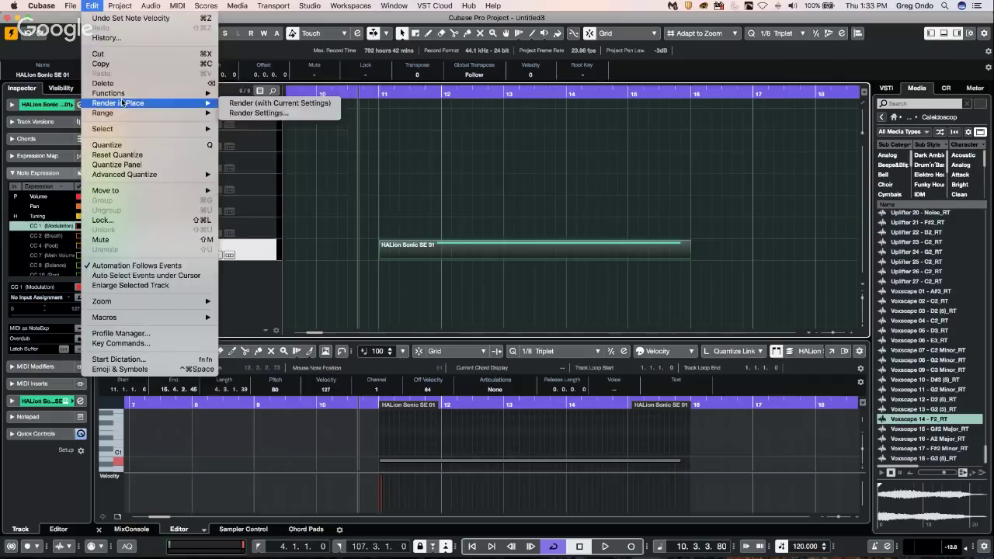
{"action": "left_click", "coordinate": [300, 114]}
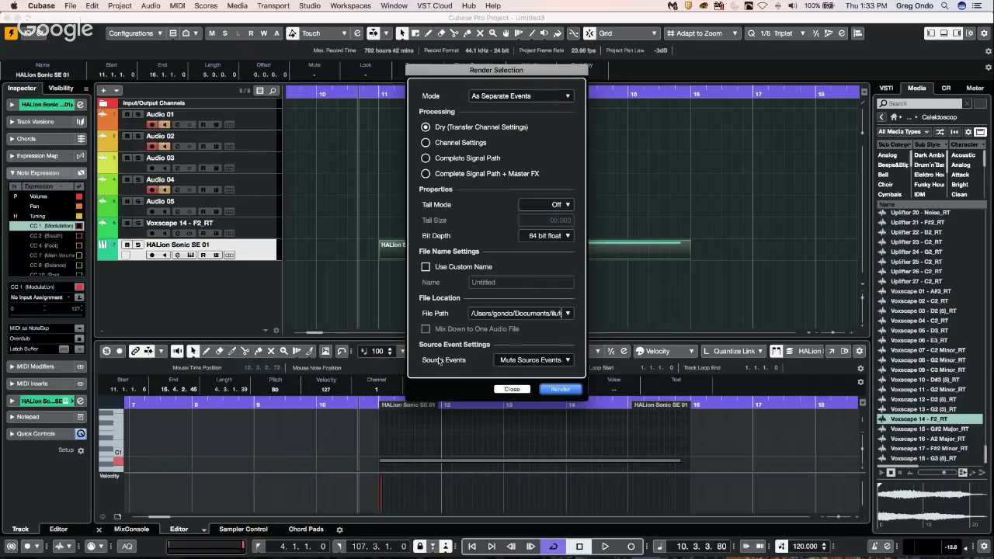
{"action": "left_click", "coordinate": [567, 390]}
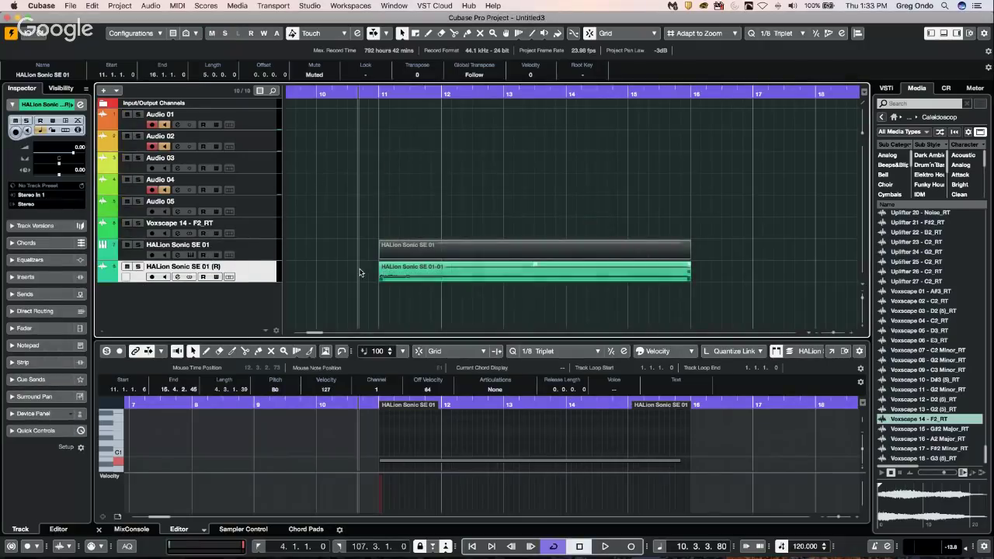
{"action": "key", "text": "space"}
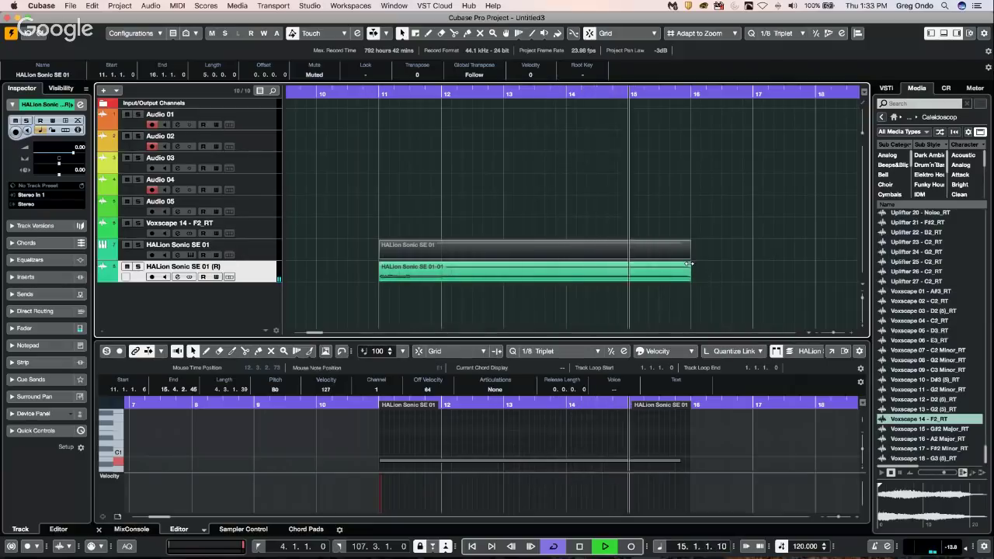
{"action": "key", "text": "space"}
Step: Give the rendered event a fade-out of 0.2.0.44, raise its volume to 8.64 dB, and play it back
{"action": "left_click_drag", "start_coordinate": [689, 265], "coordinate": [656, 266]}
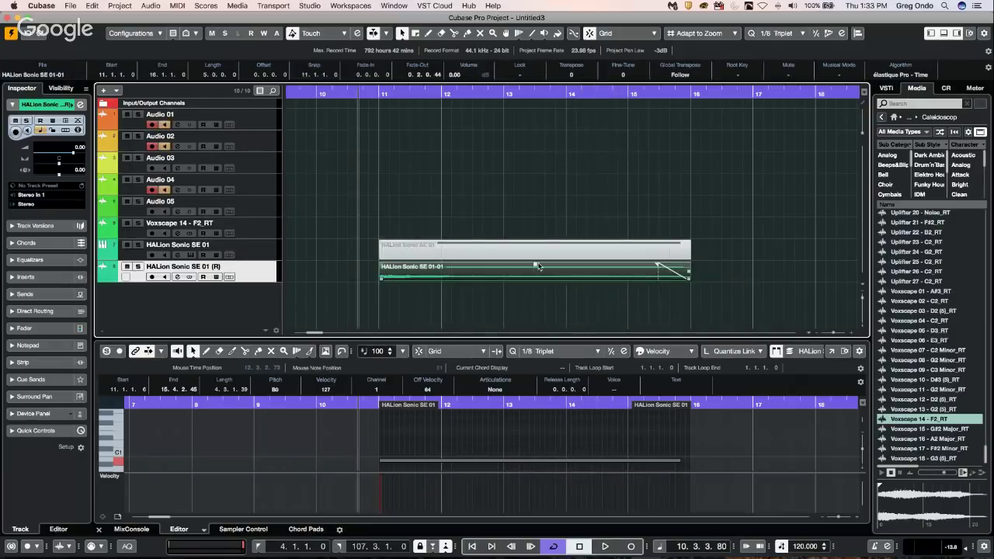
{"action": "left_click_drag", "start_coordinate": [536, 264], "coordinate": [539, 229]}
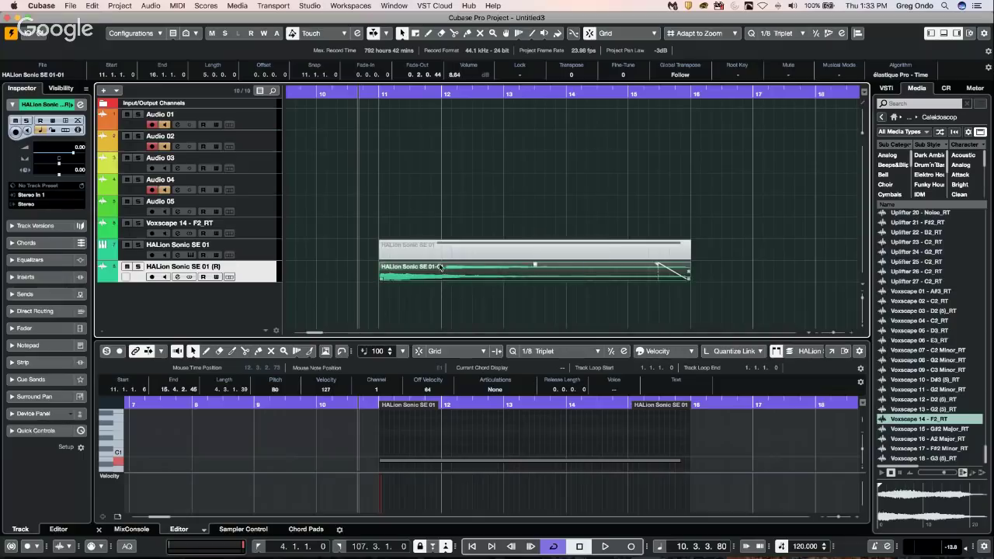
{"action": "left_click", "coordinate": [376, 91]}
{"action": "key", "text": "space"}
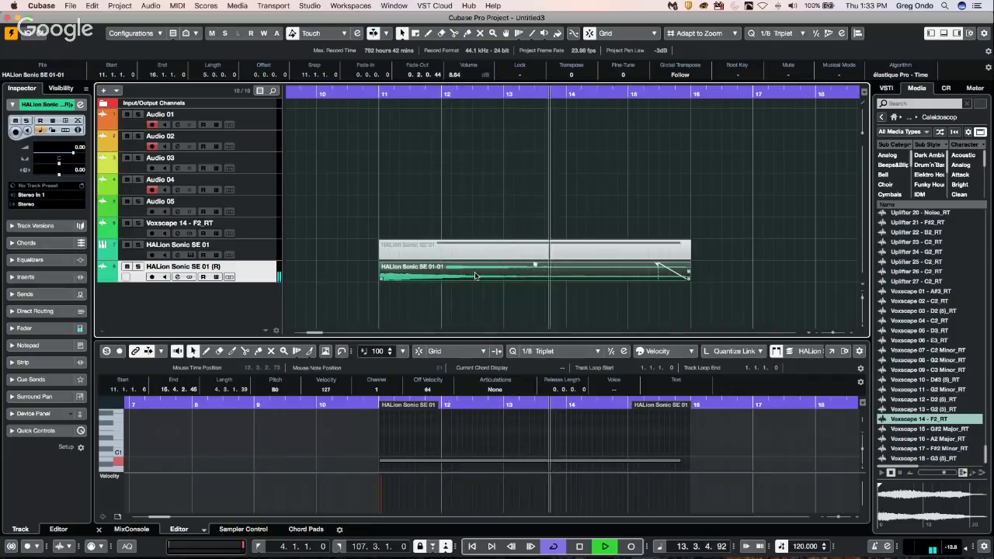
{"action": "key", "text": "space"}
Step: Reverse the rendered event with offline processing and trim its start to 11.3.1.0
{"action": "left_click", "coordinate": [153, 6]}
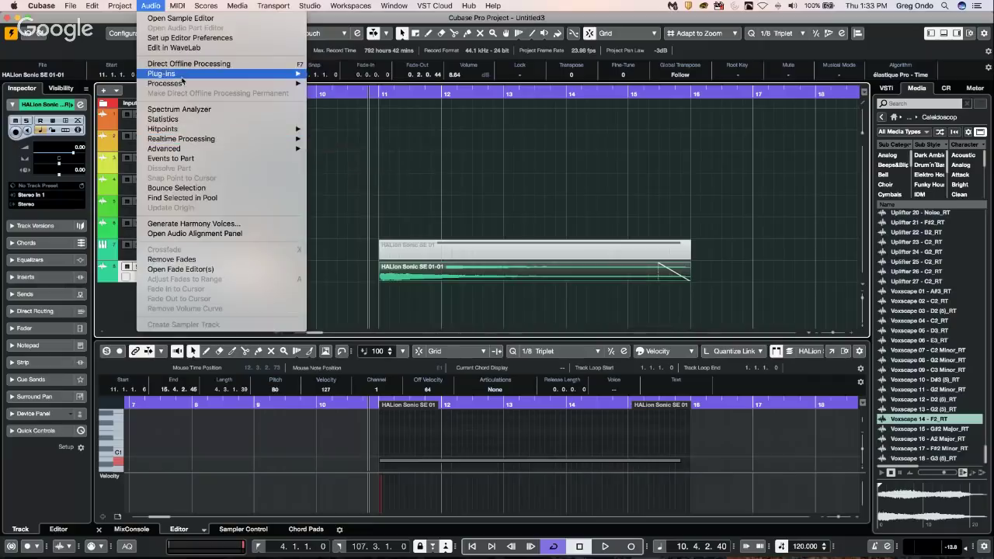
{"action": "mouse_move", "coordinate": [180, 84]}
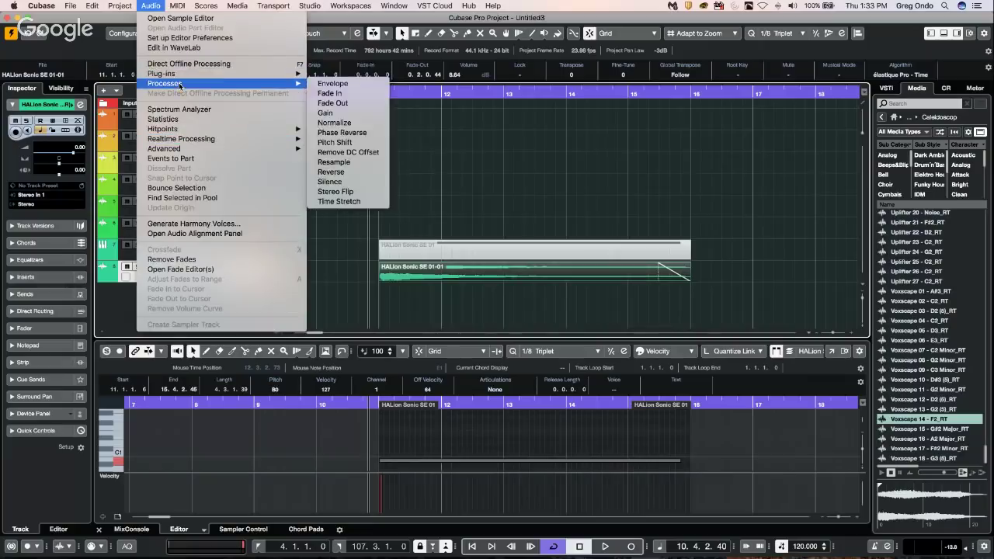
{"action": "left_click", "coordinate": [332, 173]}
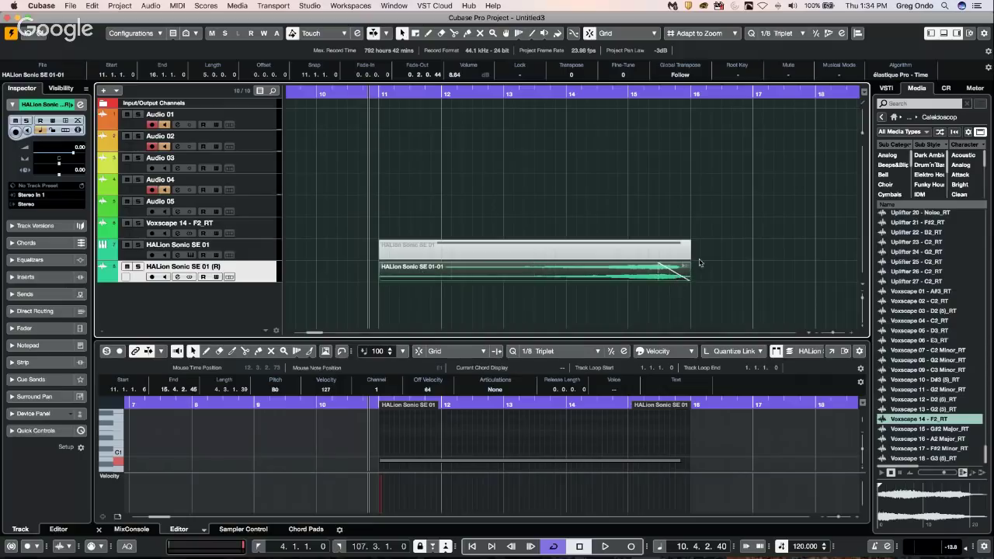
{"action": "mouse_move", "coordinate": [433, 270]}
{"action": "left_mouse_down"}
{"action": "mouse_move", "coordinate": [537, 271]}
{"action": "mouse_move", "coordinate": [431, 275]}
{"action": "left_mouse_up"}
{"action": "left_click_drag", "start_coordinate": [386, 279], "coordinate": [410, 279]}
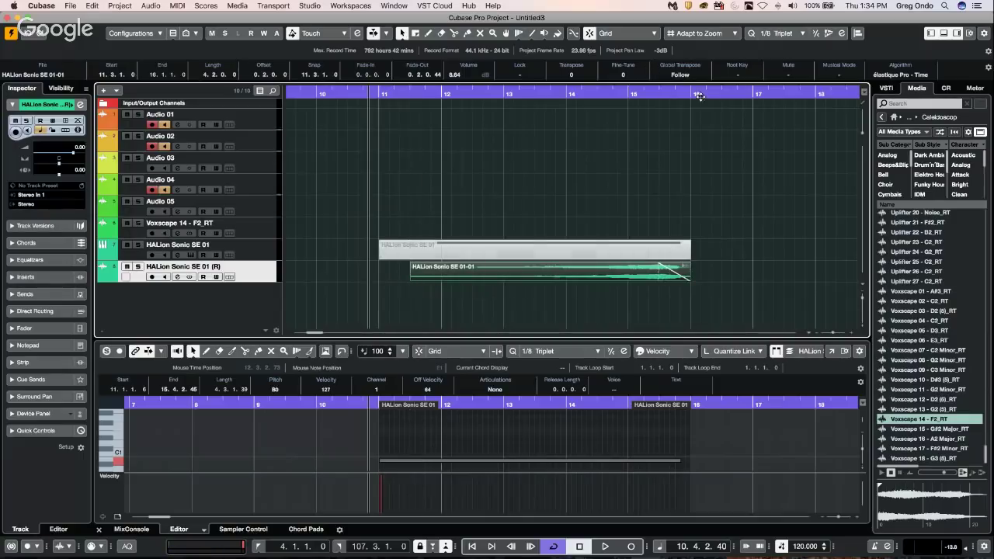
Step: Set the reversed event's snap point to the cursor at 16.1.1.0 and remove its fade-out
{"action": "left_click_drag", "start_coordinate": [679, 94], "coordinate": [690, 93]}
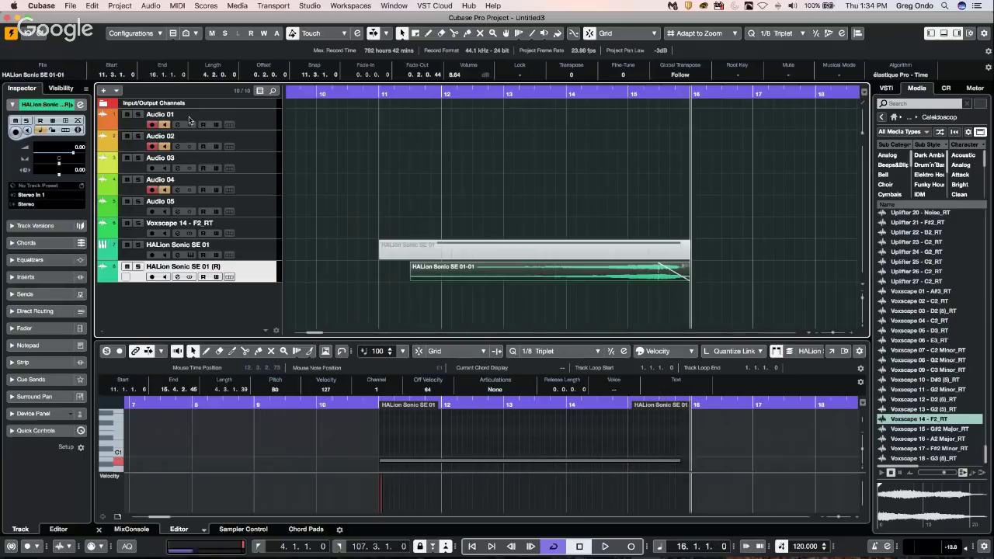
{"action": "left_click", "coordinate": [150, 5]}
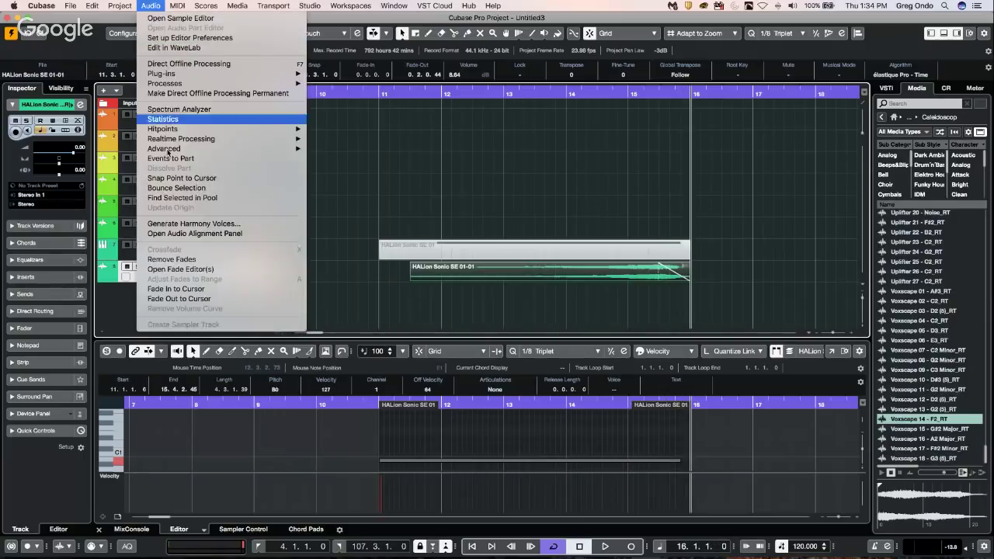
{"action": "left_click", "coordinate": [210, 179]}
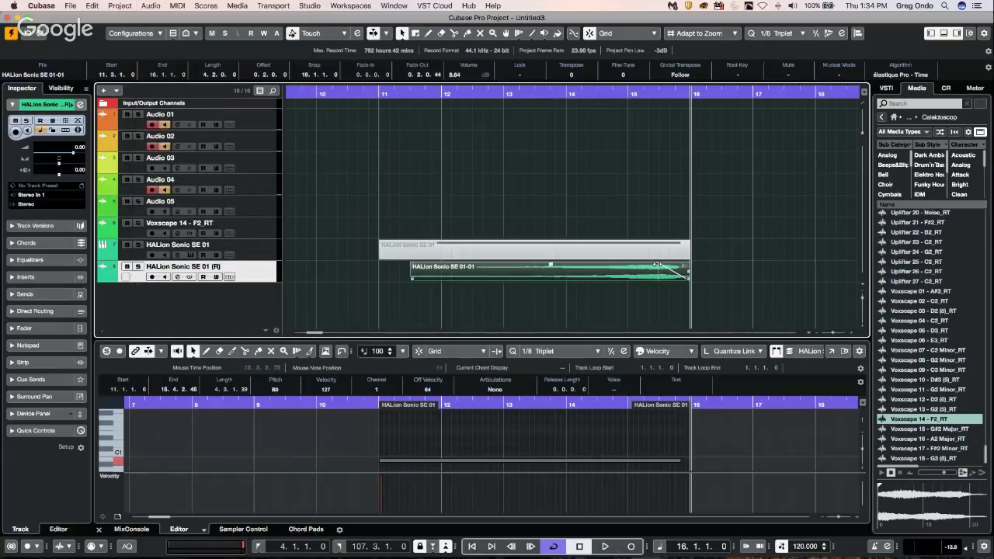
{"action": "left_click_drag", "start_coordinate": [657, 265], "coordinate": [689, 266]}
Step: Move the reversed event so its snap point lands on bar 15, and play it from about 13.4.2.40
{"action": "left_click_drag", "start_coordinate": [629, 267], "coordinate": [605, 283]}
{"action": "left_click", "coordinate": [552, 93]}
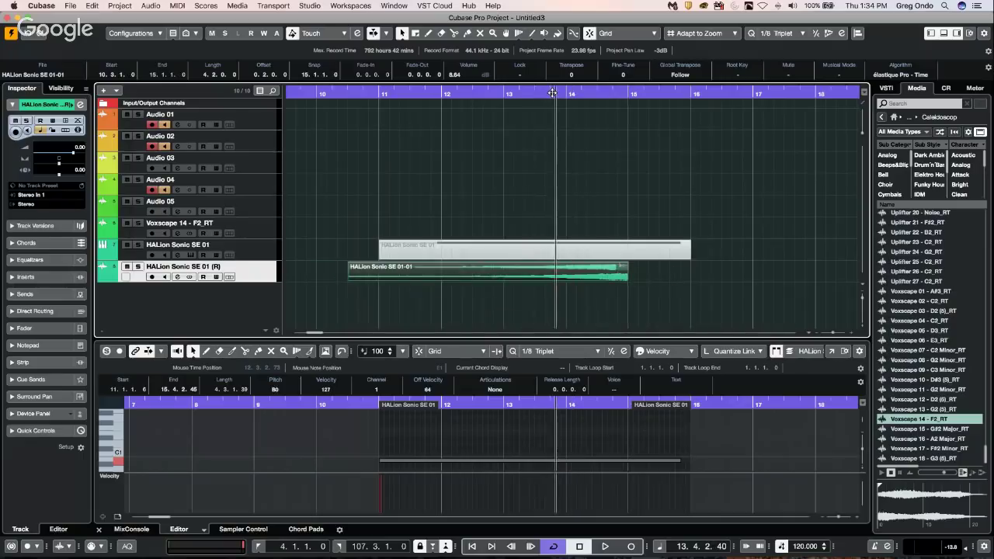
{"action": "key", "text": "space"}
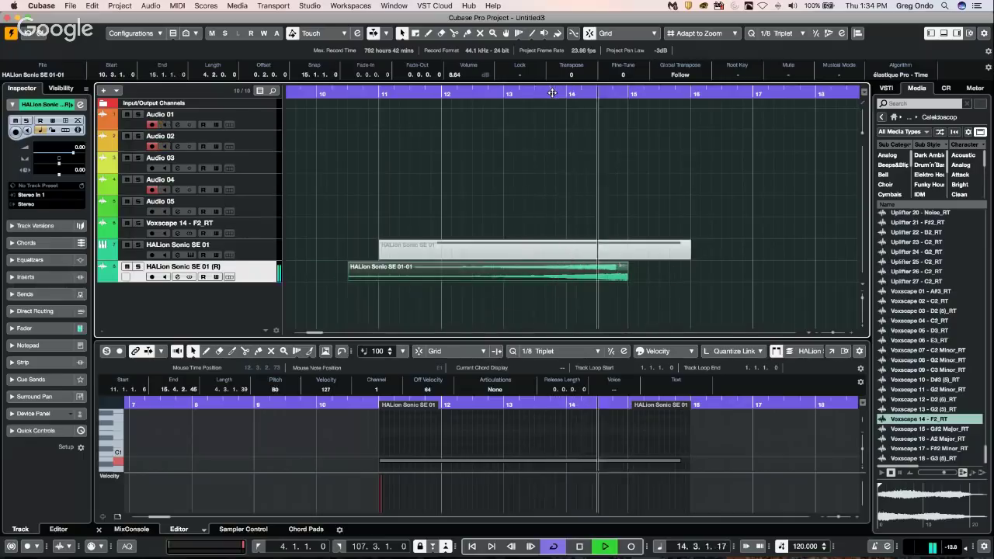
{"action": "key", "text": "space"}
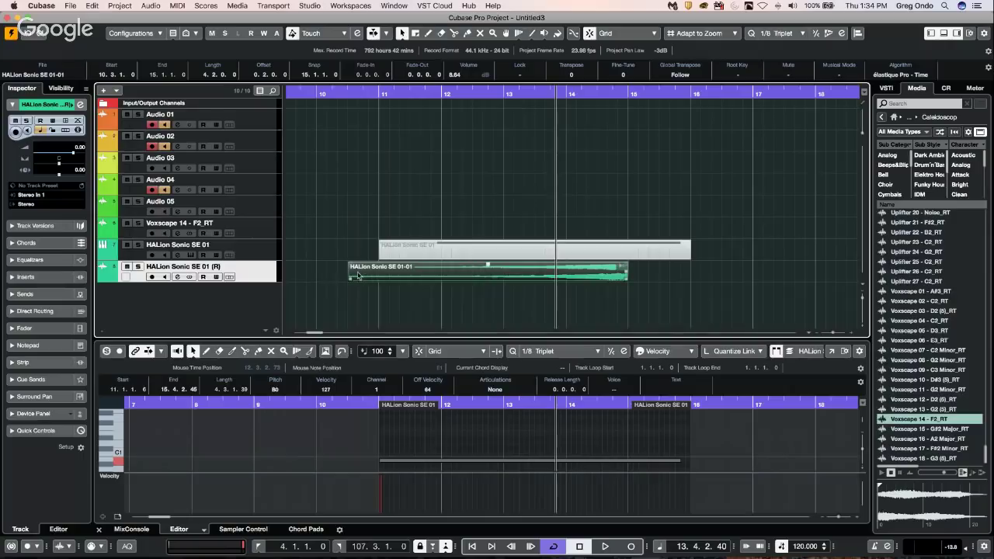
Step: Move the reversed event so its snap point lands on 14.4.2.40, and show its waveform in the Sample Editor
{"action": "mouse_move", "coordinate": [467, 280]}
{"action": "left_mouse_down"}
{"action": "mouse_move", "coordinate": [518, 280]}
{"action": "mouse_move", "coordinate": [457, 280]}
{"action": "left_mouse_up"}
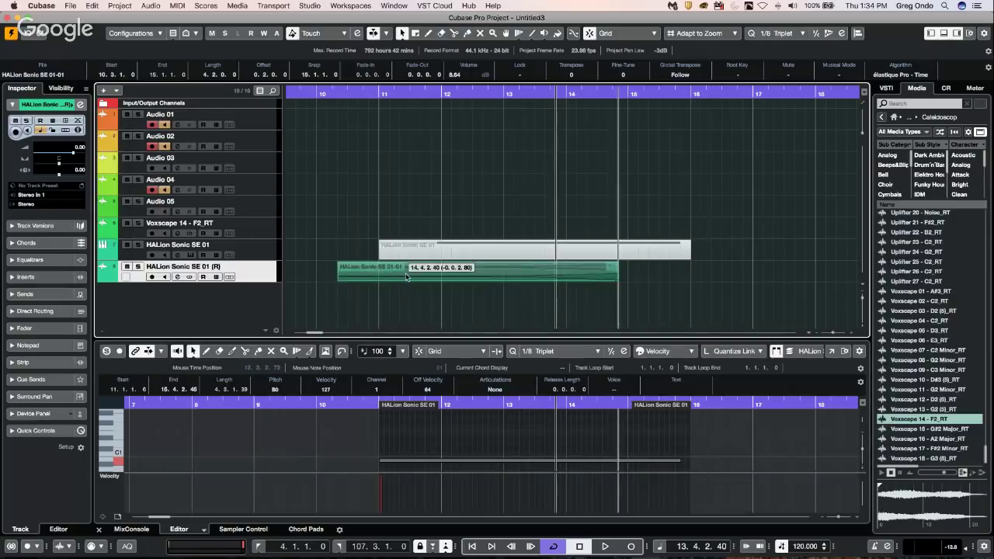
{"action": "left_click", "coordinate": [610, 275]}
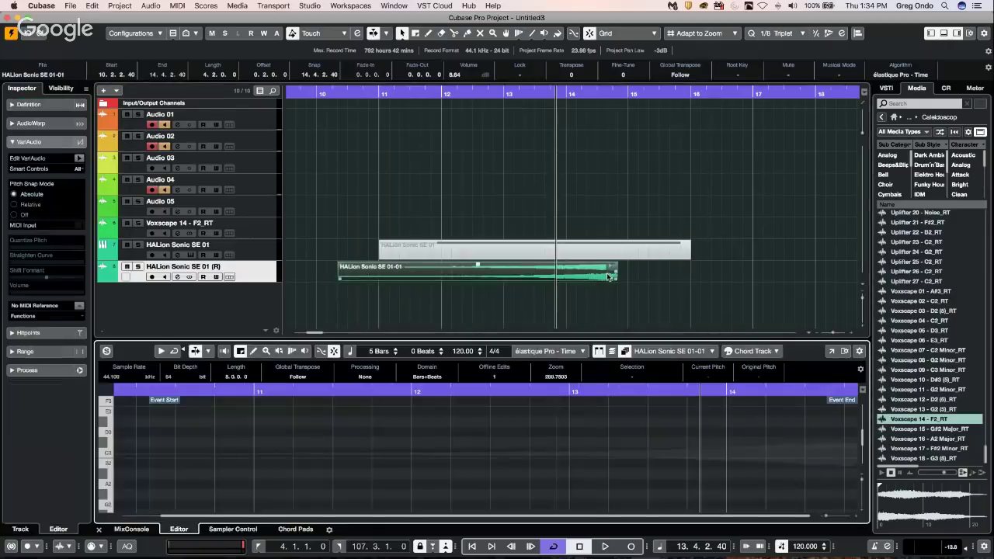
{"action": "left_click", "coordinate": [484, 93]}
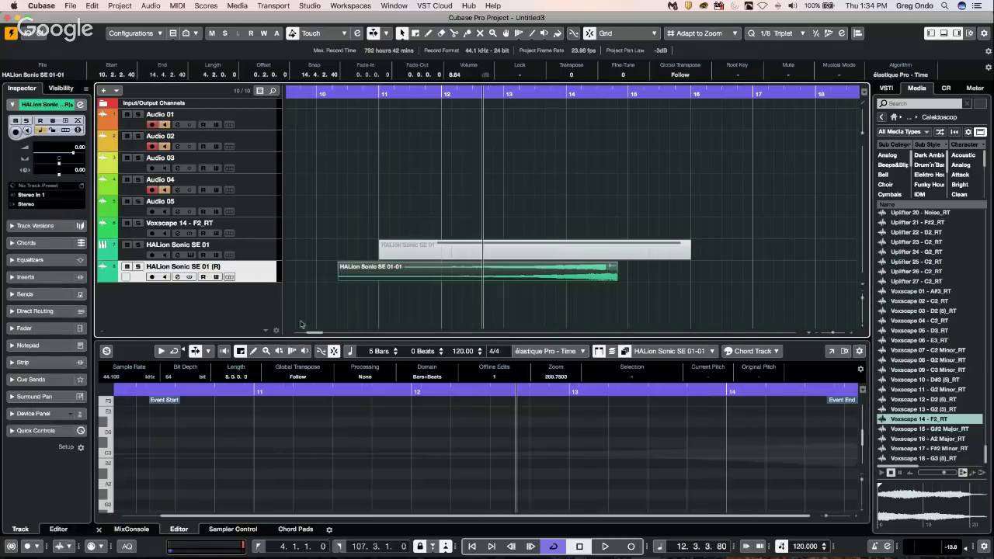
{"action": "double_click", "coordinate": [441, 273]}
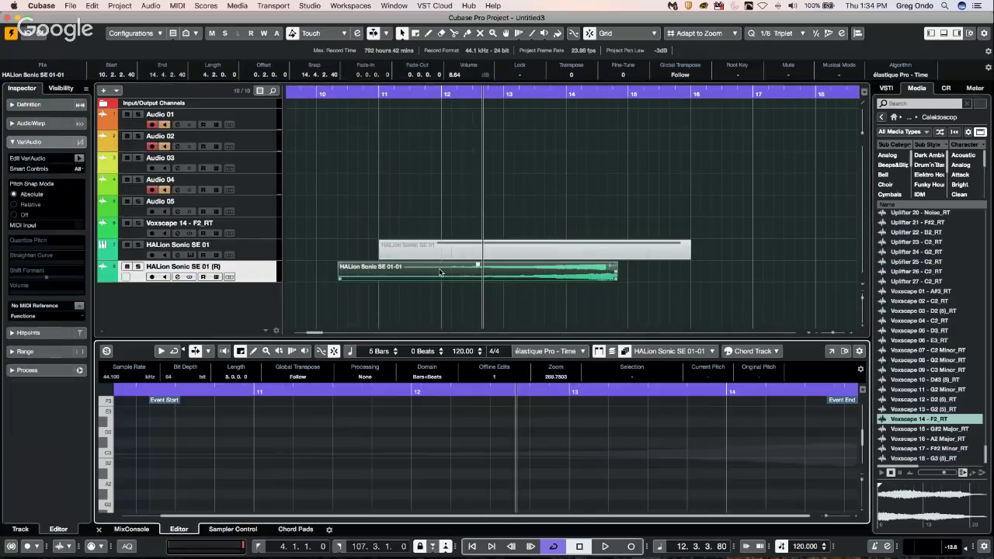
{"action": "left_click", "coordinate": [31, 122]}
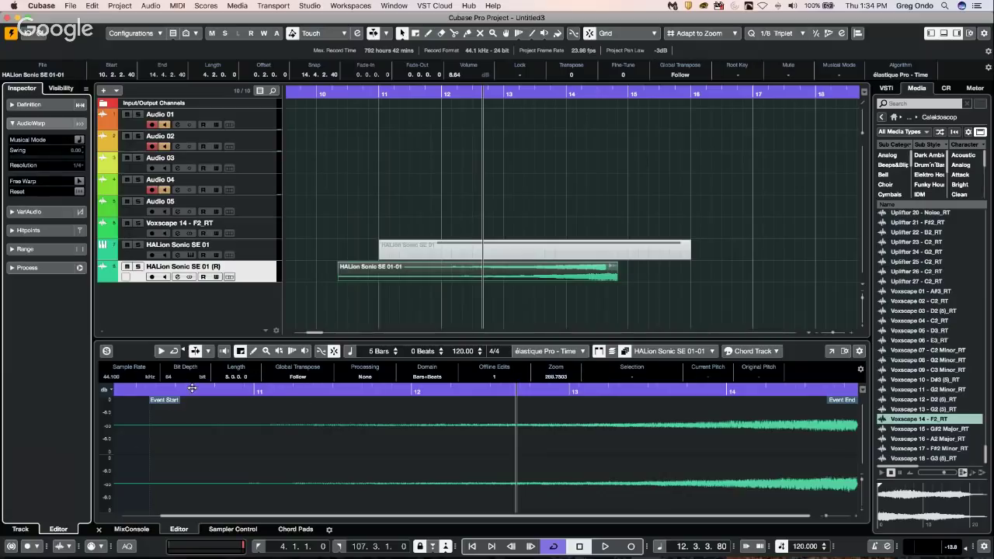
Step: Step the project cursor through the reversed waveform up to 14.4.2.0 near the event's end
{"action": "left_click_drag", "start_coordinate": [192, 387], "coordinate": [196, 378]}
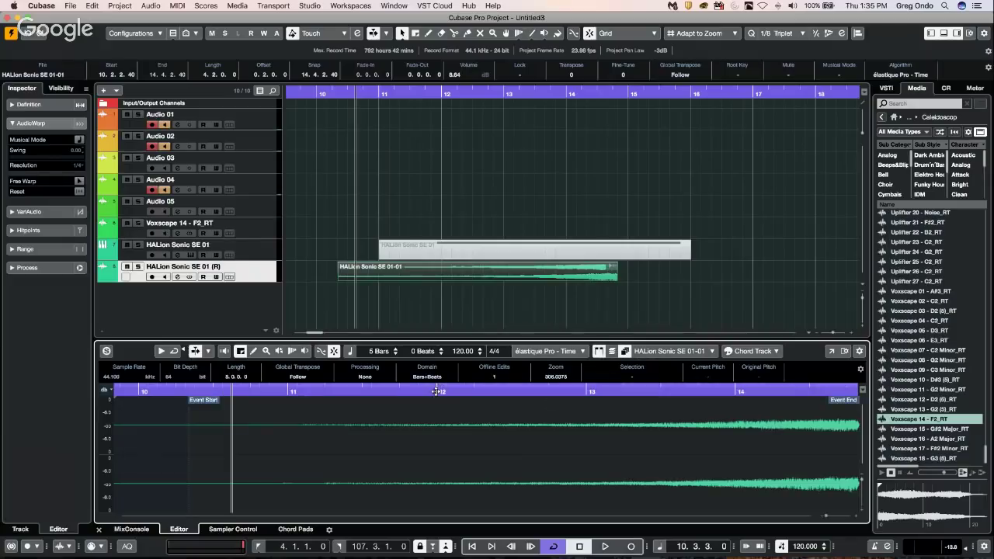
{"action": "left_click", "coordinate": [441, 390]}
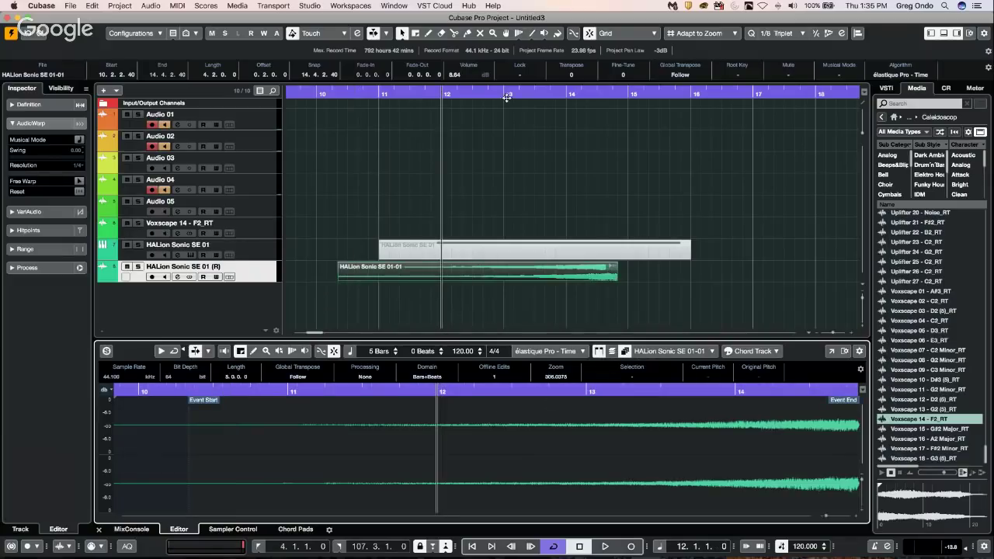
{"action": "left_click_drag", "start_coordinate": [506, 96], "coordinate": [630, 36]}
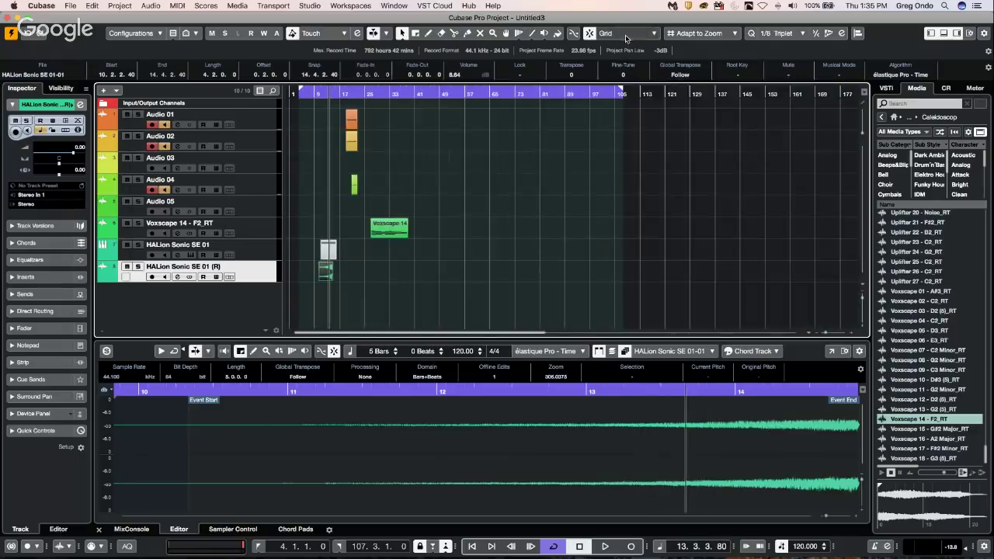
{"action": "left_click", "coordinate": [672, 390]}
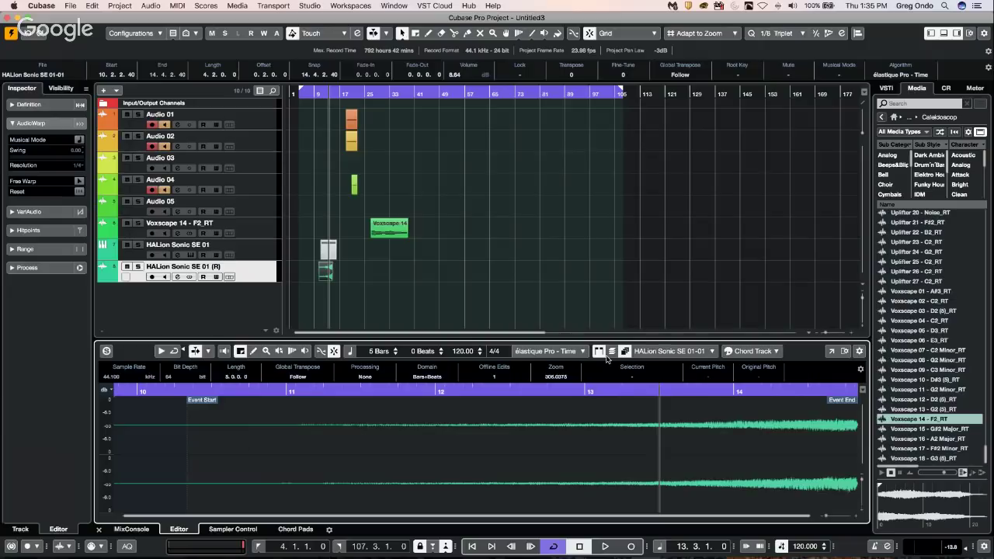
{"action": "left_click_drag", "start_coordinate": [746, 393], "coordinate": [876, 392]}
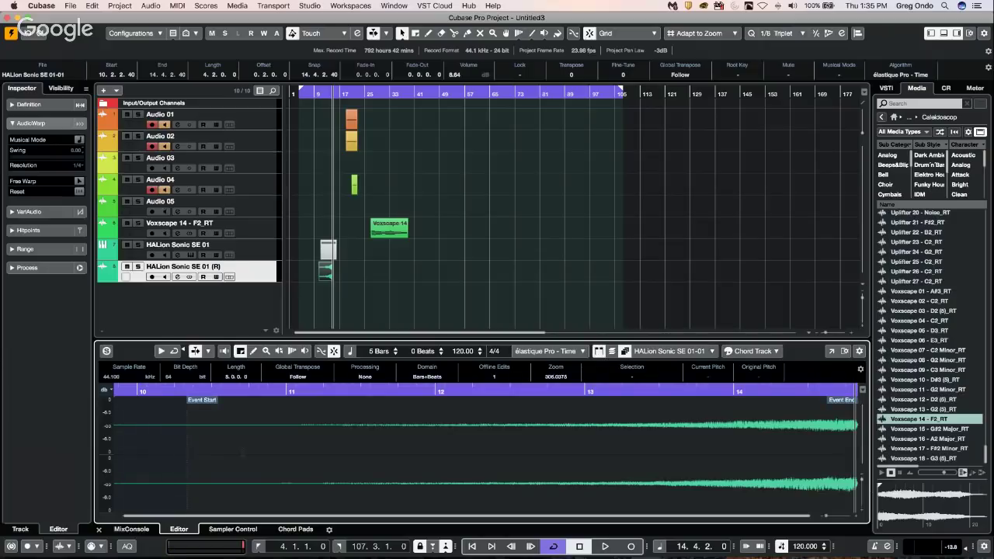
Step: Show the Voxscape 14 event in the Sample Editor, toggle its audio event markers off and on, and move its snap point to 28.3.3.75
{"action": "left_click", "coordinate": [389, 234]}
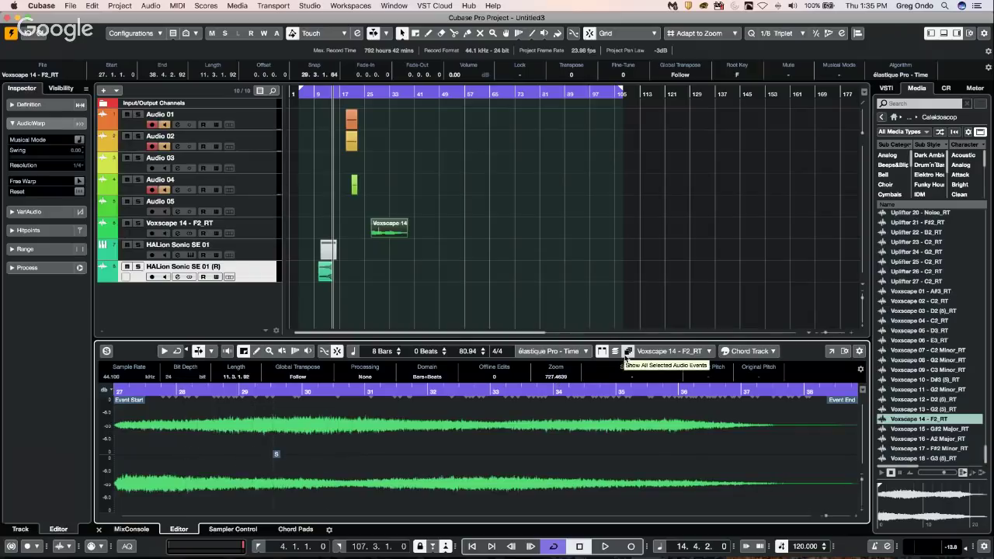
{"action": "left_click", "coordinate": [602, 353]}
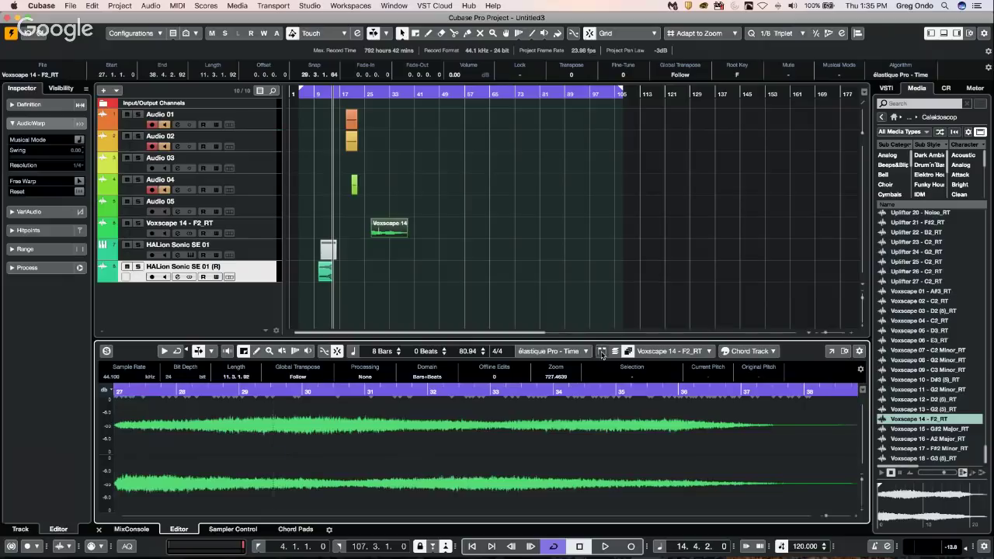
{"action": "left_click", "coordinate": [601, 353]}
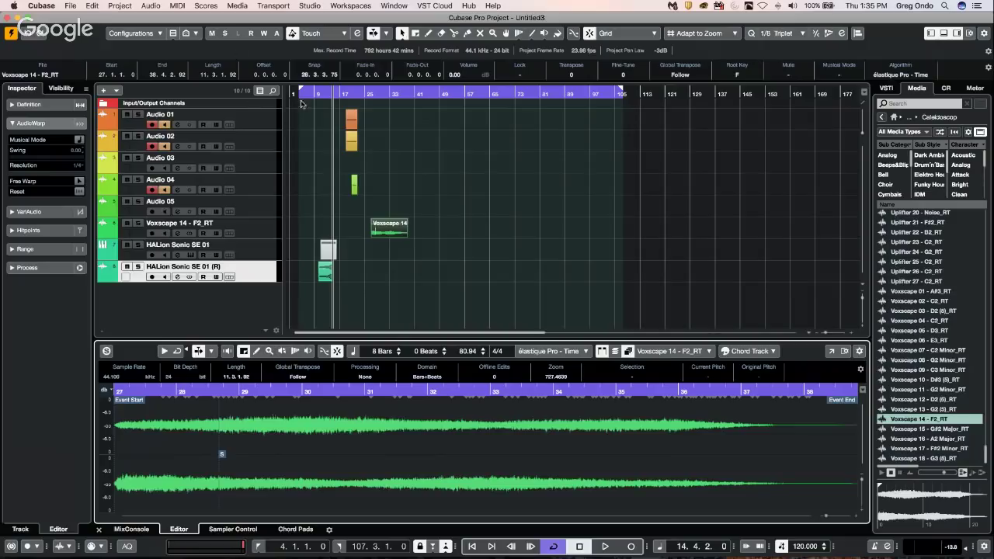
Step: Play the reversed event from 12.3.3.80 and stop playback
{"action": "left_click_drag", "start_coordinate": [308, 94], "coordinate": [345, 176]}
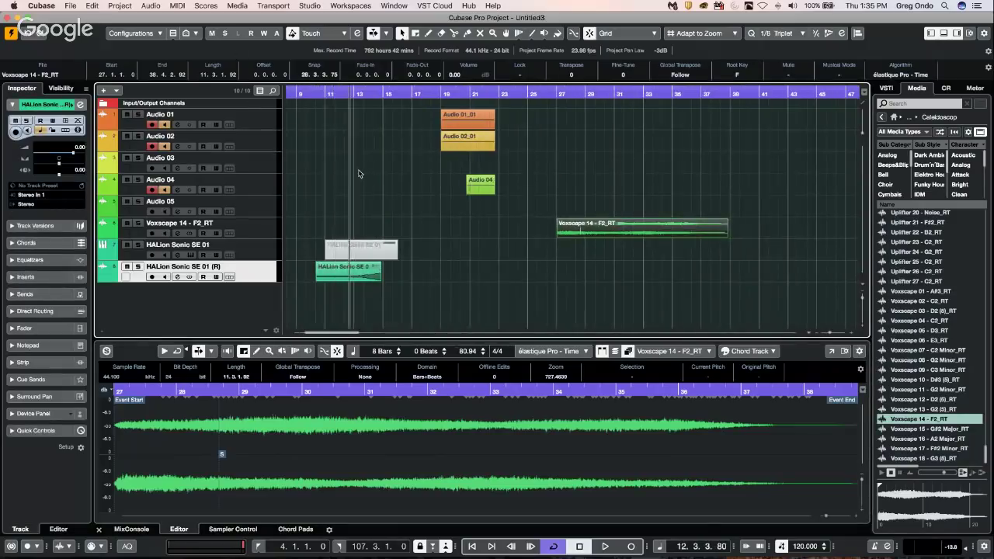
{"action": "key", "text": "space"}
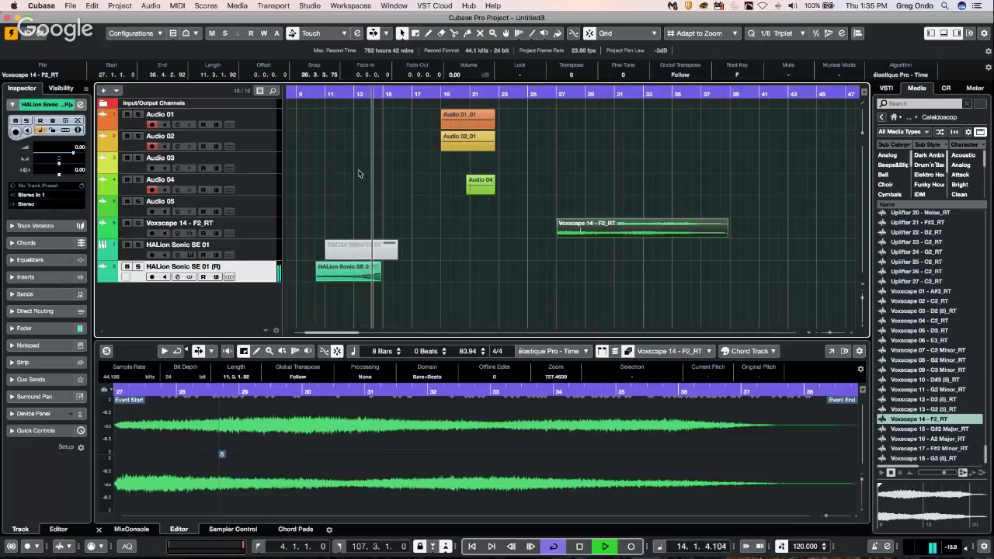
{"action": "key", "text": "space"}
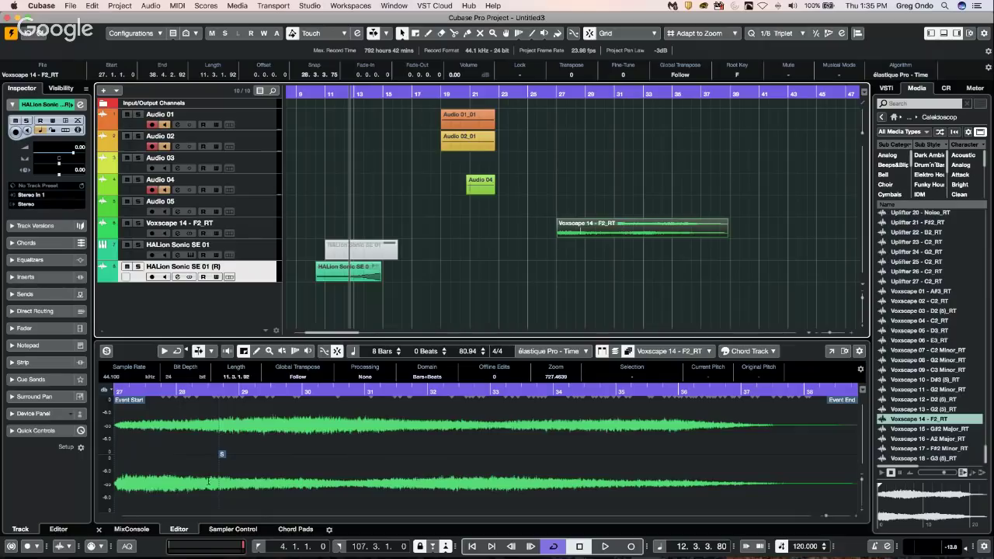
Step: View the Common Record Modes options and close them without changing anything
{"action": "left_click", "coordinate": [43, 547]}
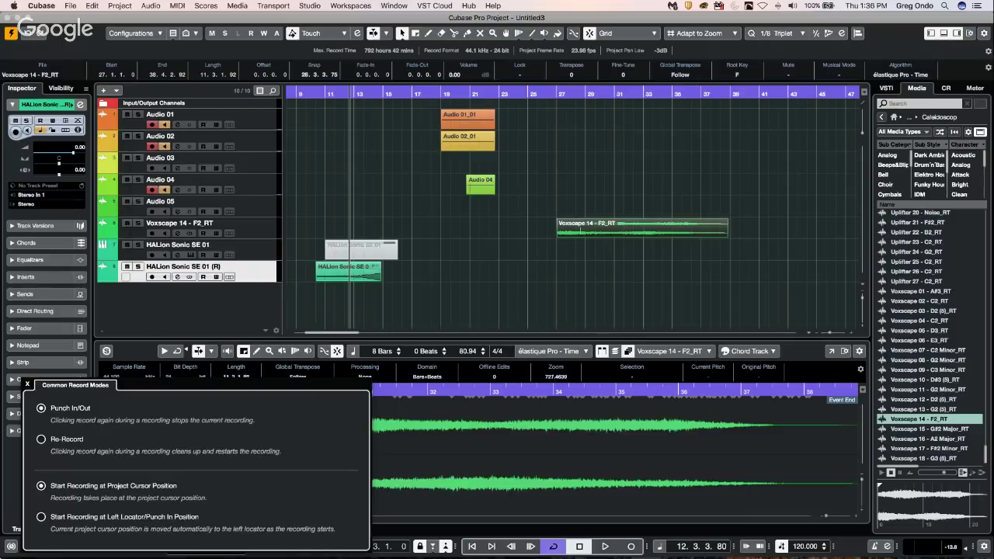
{"action": "left_click", "coordinate": [259, 275]}
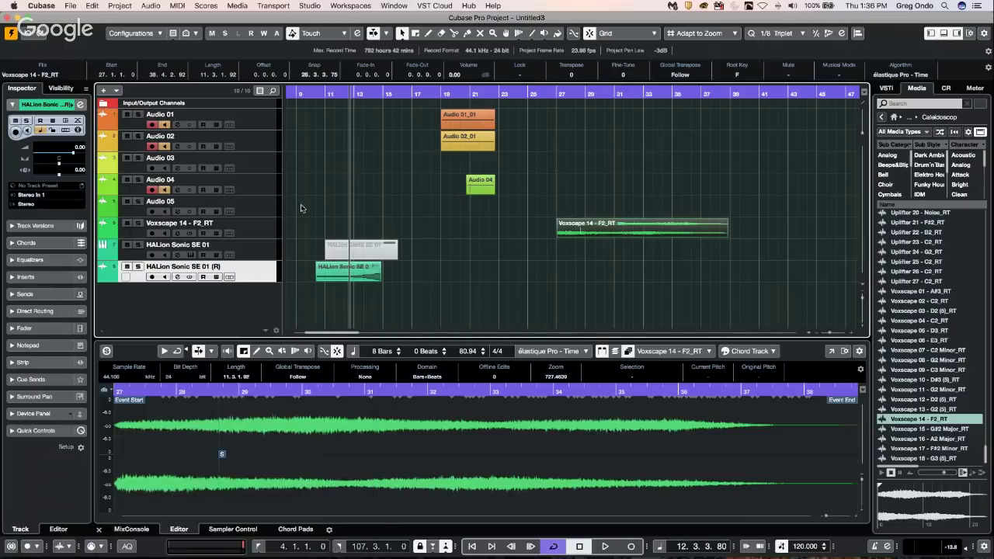
Step: Draw a MIDI part from 17.3.3.80 to 22.3.3.80 on the HALion Sonic SE 01 track and open it in the Key Editor
{"action": "left_click", "coordinate": [357, 249]}
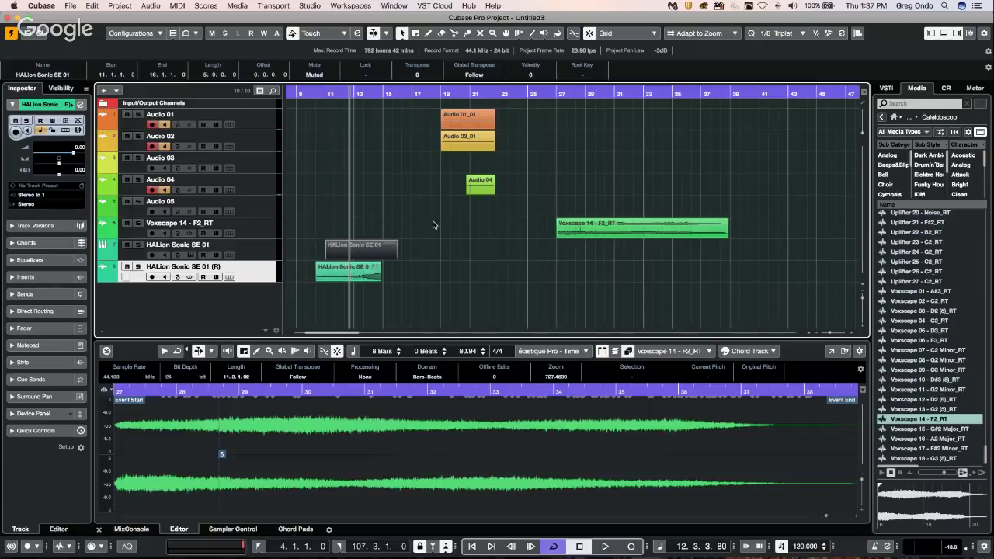
{"action": "right_click", "coordinate": [419, 248]}
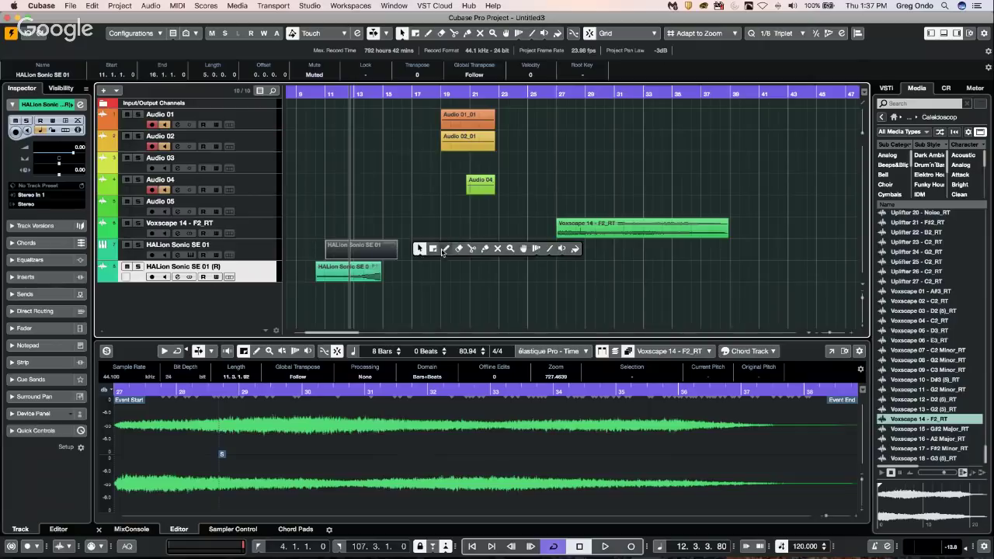
{"action": "left_click", "coordinate": [445, 249]}
{"action": "left_click_drag", "start_coordinate": [423, 247], "coordinate": [489, 245]}
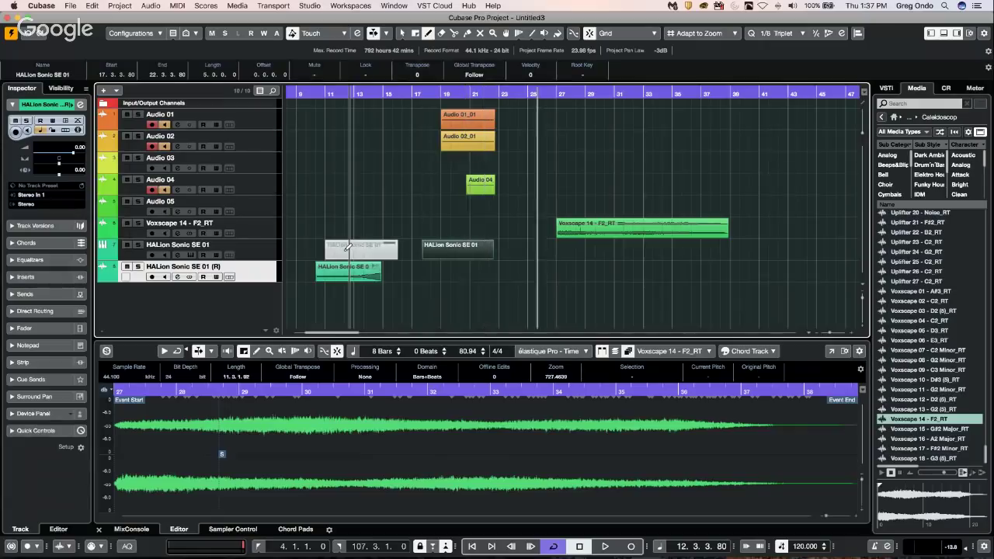
{"action": "right_click", "coordinate": [435, 252]}
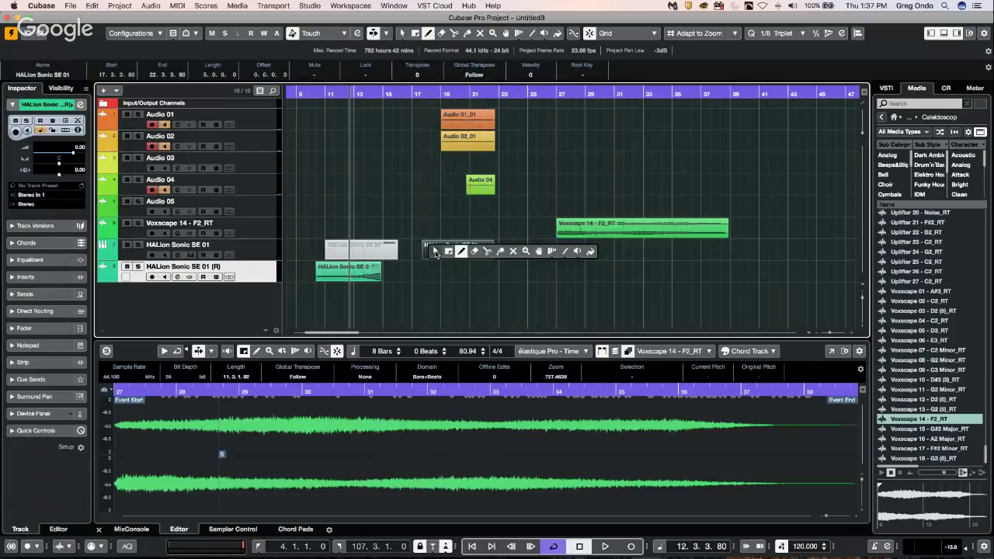
{"action": "left_click", "coordinate": [437, 264]}
{"action": "double_click", "coordinate": [444, 251]}
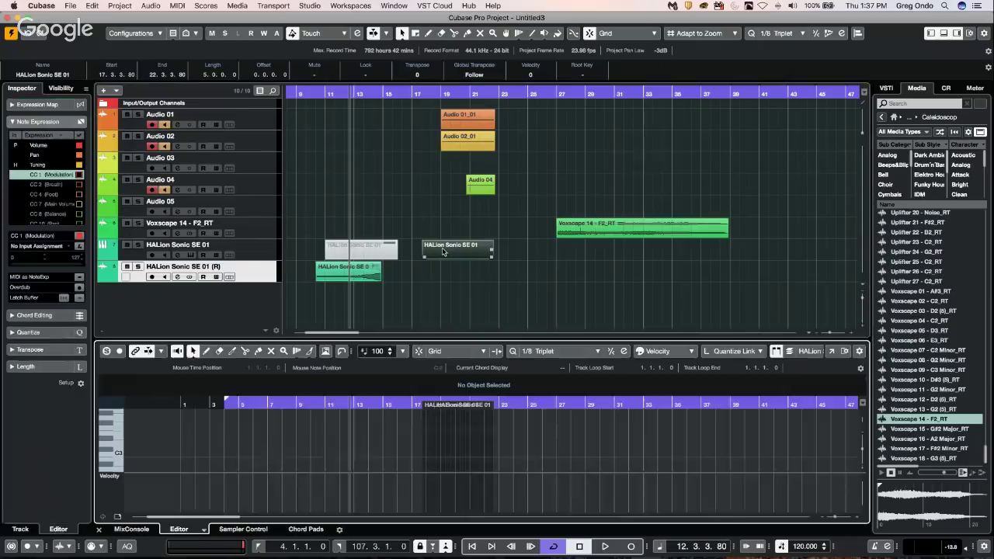
Step: Draw a scattered set of short notes at different pitches between about bars 8 and 15, ahead of the new part
{"action": "right_click", "coordinate": [308, 445]}
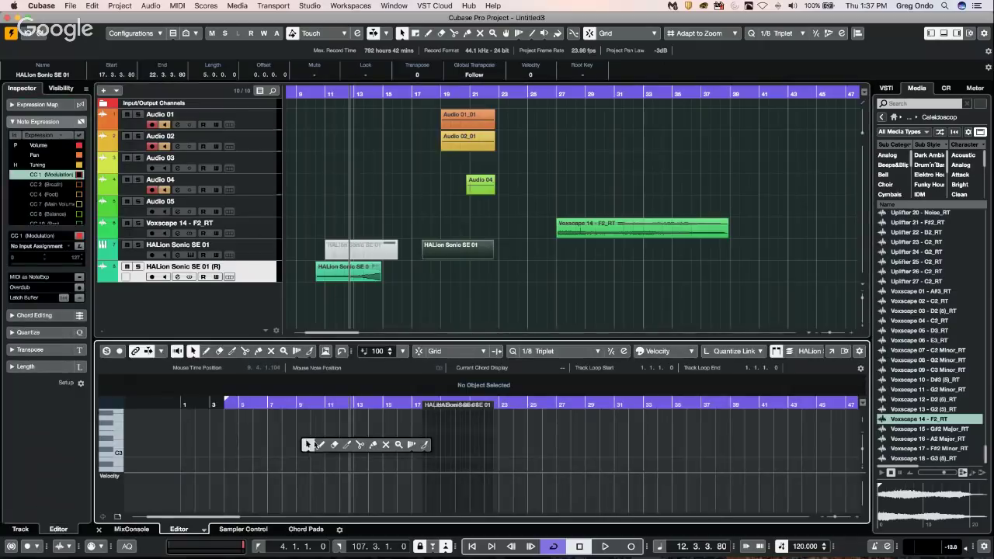
{"action": "left_click", "coordinate": [321, 444]}
{"action": "left_click_drag", "start_coordinate": [313, 462], "coordinate": [327, 461]}
{"action": "left_click", "coordinate": [334, 452]}
{"action": "left_click", "coordinate": [344, 433]}
{"action": "left_click", "coordinate": [363, 441]}
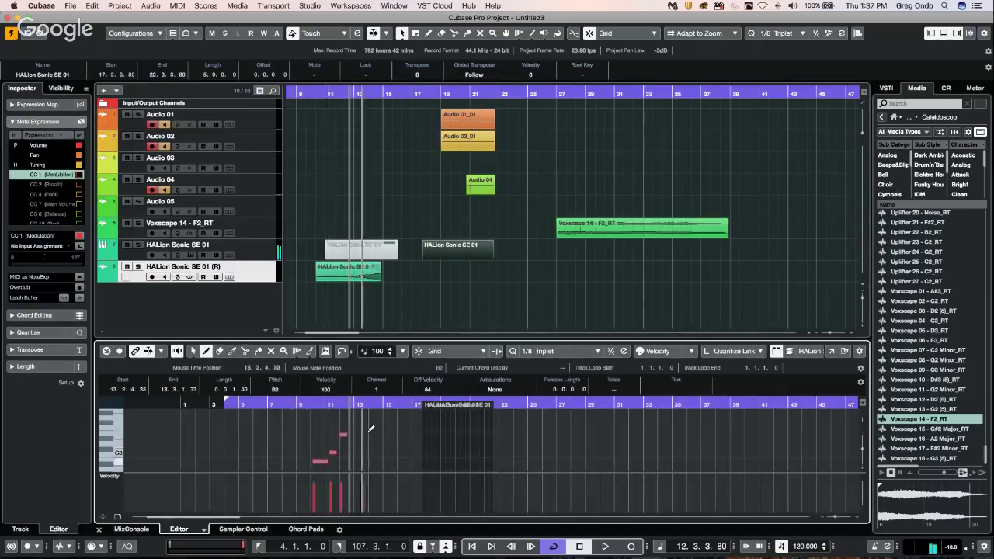
{"action": "left_click", "coordinate": [375, 426]}
{"action": "left_click", "coordinate": [387, 434]}
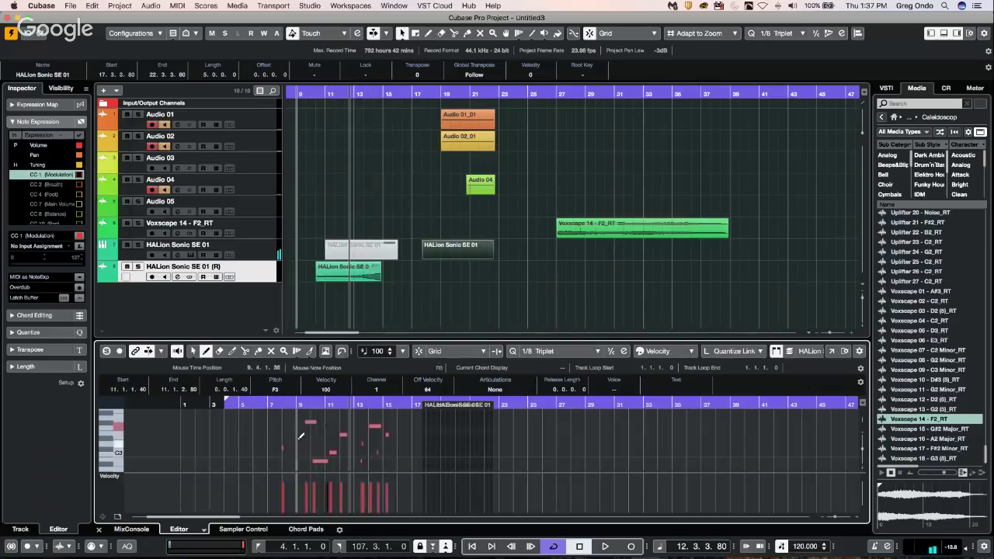
{"action": "left_click", "coordinate": [308, 421]}
Step: Select the notes from about bar 9 to 15, collapse Note Expression, and shift them so the first starts at 9.2.2.48
{"action": "right_click", "coordinate": [305, 414]}
{"action": "left_click", "coordinate": [305, 414]}
{"action": "left_click_drag", "start_coordinate": [292, 412], "coordinate": [409, 480]}
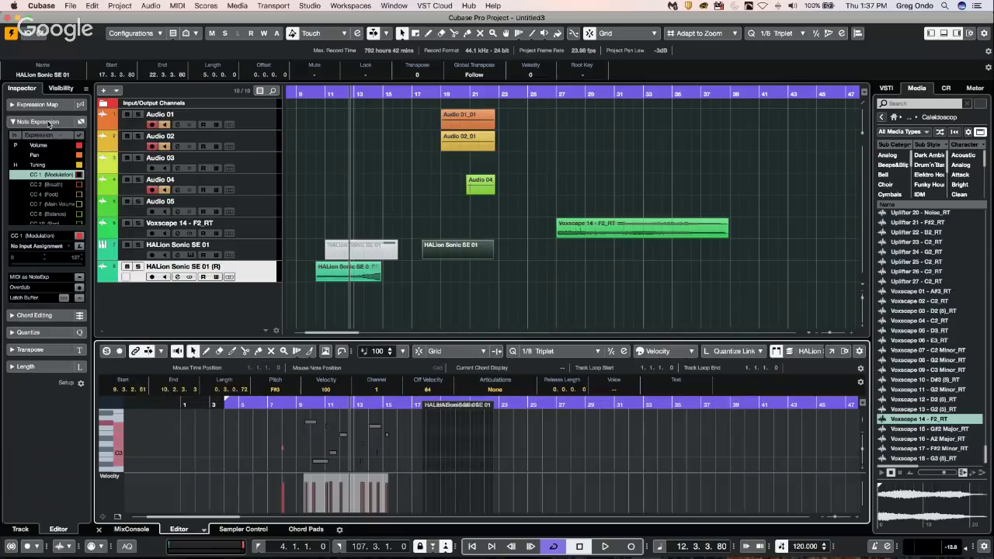
{"action": "left_click", "coordinate": [47, 122]}
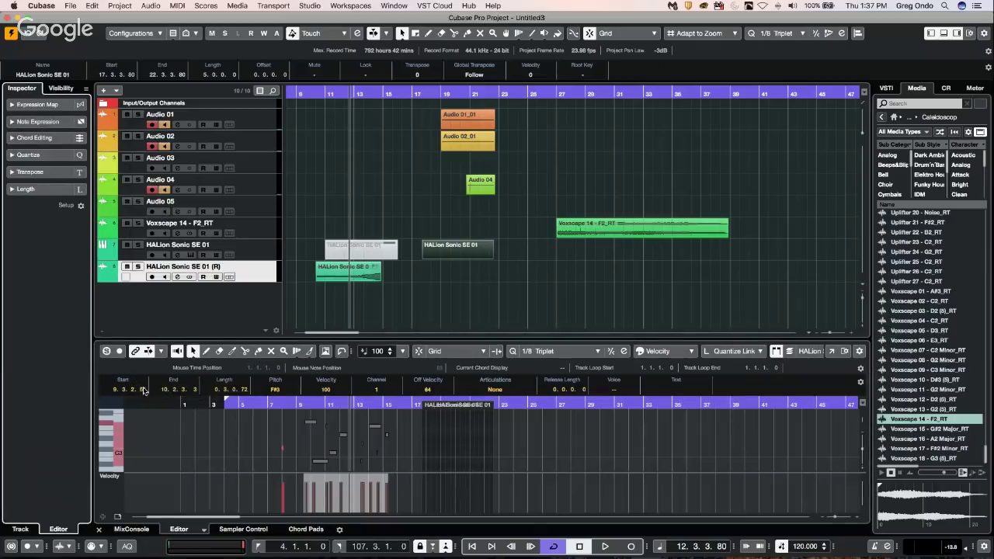
{"action": "scroll", "coordinate": [144, 390], "scroll_direction": "down", "scroll_amount": 3}
{"action": "scroll", "coordinate": [128, 390], "scroll_direction": "down", "scroll_amount": 4}
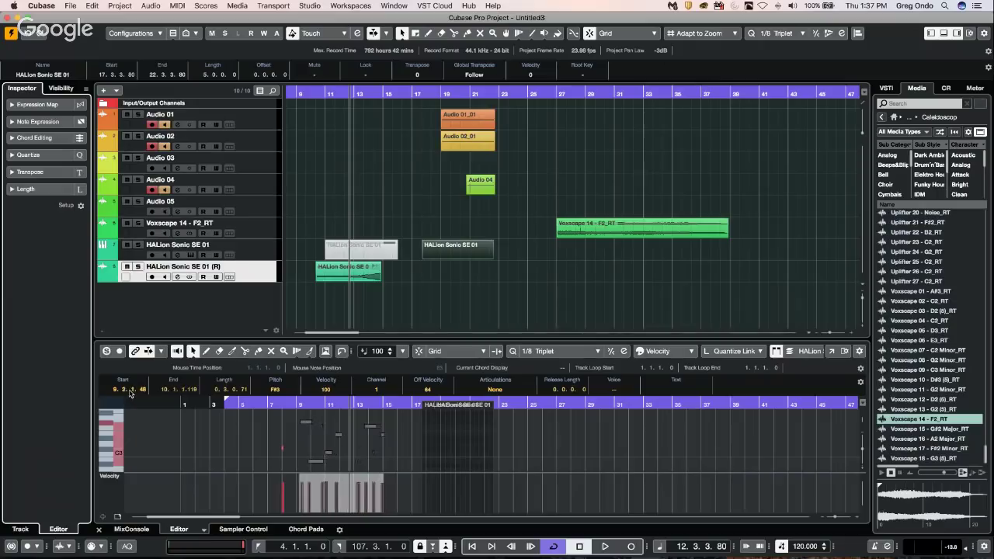
{"action": "scroll", "coordinate": [128, 391], "scroll_direction": "up", "scroll_amount": 1}
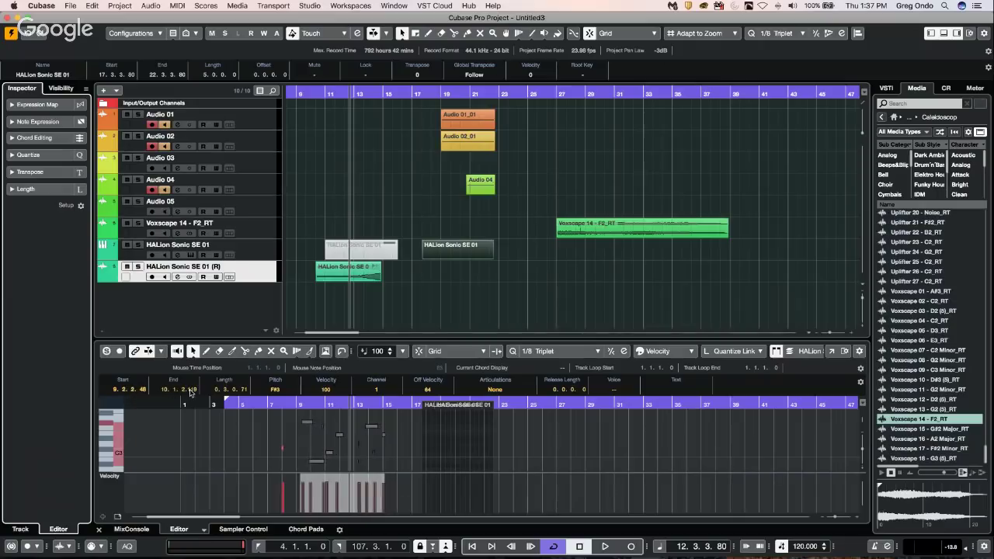
Step: Adjust the selected notes' lengths together so the first note's length is 0.2.3.31
{"action": "scroll", "coordinate": [191, 393], "scroll_direction": "down", "scroll_amount": 5}
{"action": "scroll", "coordinate": [248, 392], "scroll_direction": "down", "scroll_amount": 4}
{"action": "scroll", "coordinate": [235, 390], "scroll_direction": "down", "scroll_amount": 1}
{"action": "scroll", "coordinate": [235, 391], "scroll_direction": "up", "scroll_amount": 2}
{"action": "scroll", "coordinate": [185, 393], "scroll_direction": "down", "scroll_amount": 4}
{"action": "scroll", "coordinate": [184, 392], "scroll_direction": "down", "scroll_amount": 3}
Step: Open the Key Editor in a separate window, enlarge it to full screen, and bring the drawn notes into view
{"action": "left_click", "coordinate": [832, 351]}
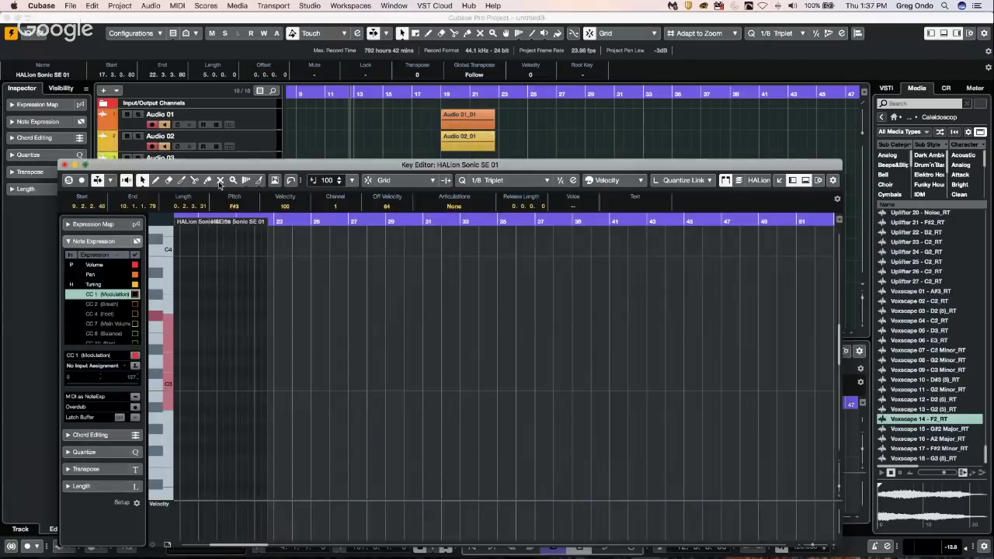
{"action": "left_click", "coordinate": [86, 165]}
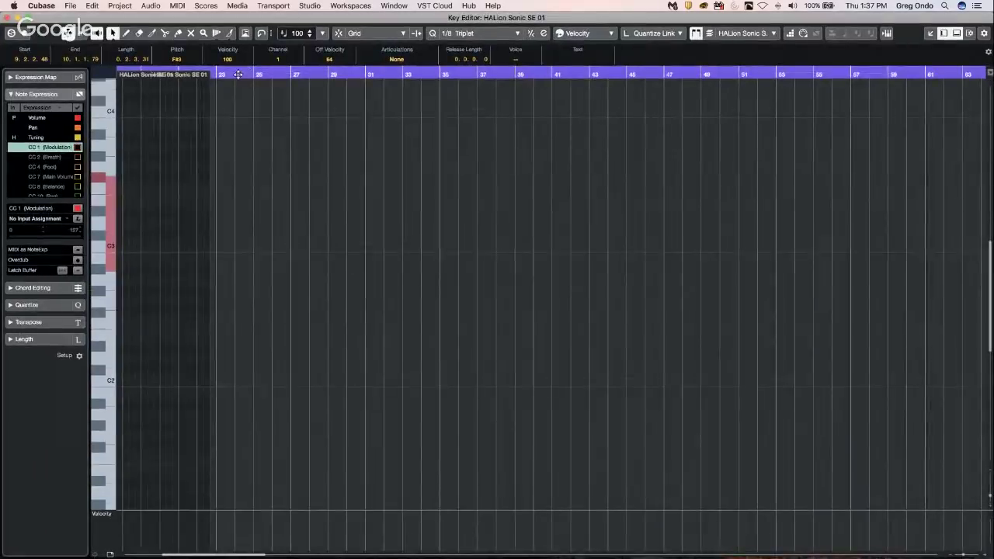
{"action": "scroll", "coordinate": [92, 70], "scroll_direction": "left", "scroll_amount": 2}
{"action": "scroll", "coordinate": [92, 71], "scroll_direction": "left", "scroll_amount": 10}
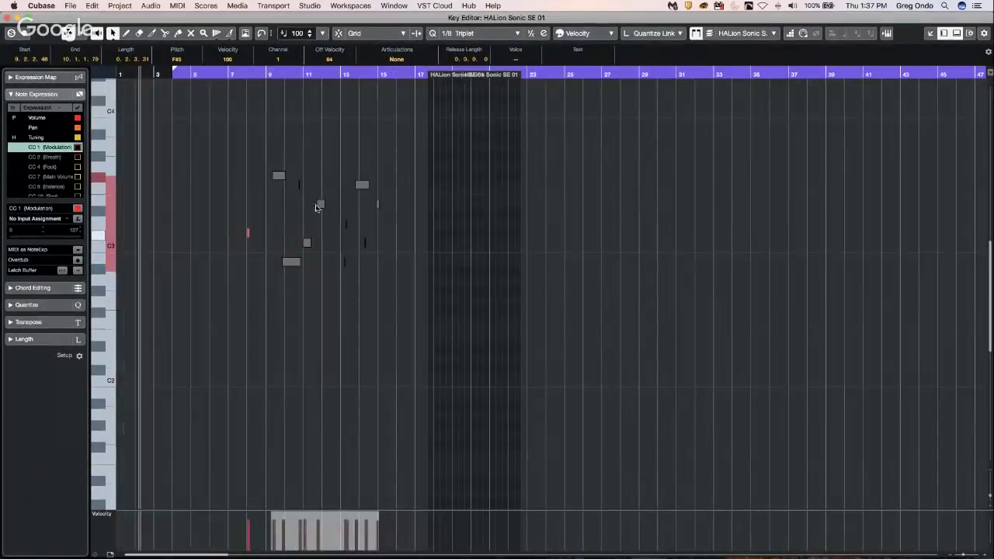
Step: Select all notes and adjust them together so the first starts at 10.4.4.79 with a length of 0.0.2.83
{"action": "left_click", "coordinate": [237, 118]}
{"action": "key", "text": "super+a"}
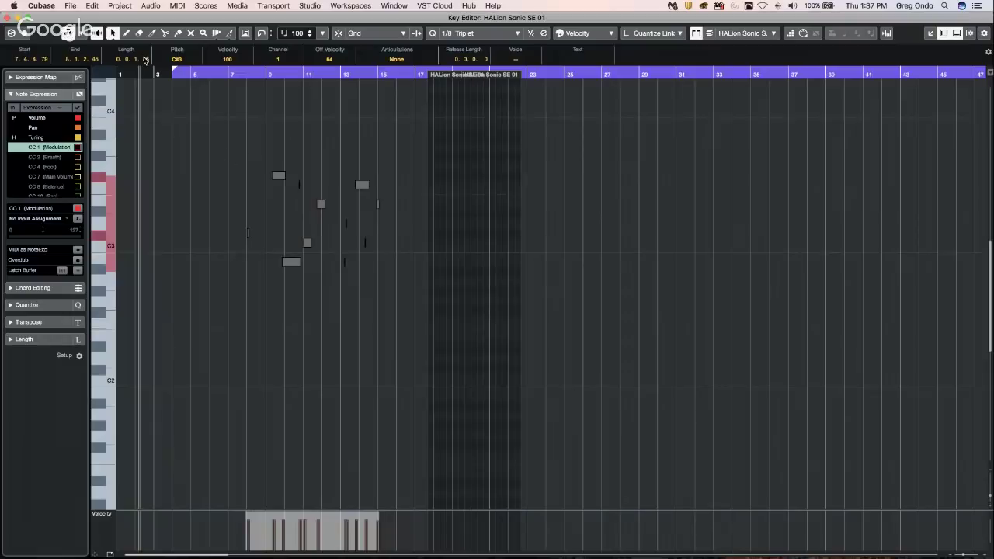
{"action": "scroll", "coordinate": [145, 60], "scroll_direction": "up", "scroll_amount": 3}
{"action": "scroll", "coordinate": [136, 62], "scroll_direction": "up", "scroll_amount": 3}
{"action": "scroll", "coordinate": [136, 63], "scroll_direction": "down", "scroll_amount": 3}
{"action": "scroll", "coordinate": [16, 62], "scroll_direction": "up", "scroll_amount": 3}
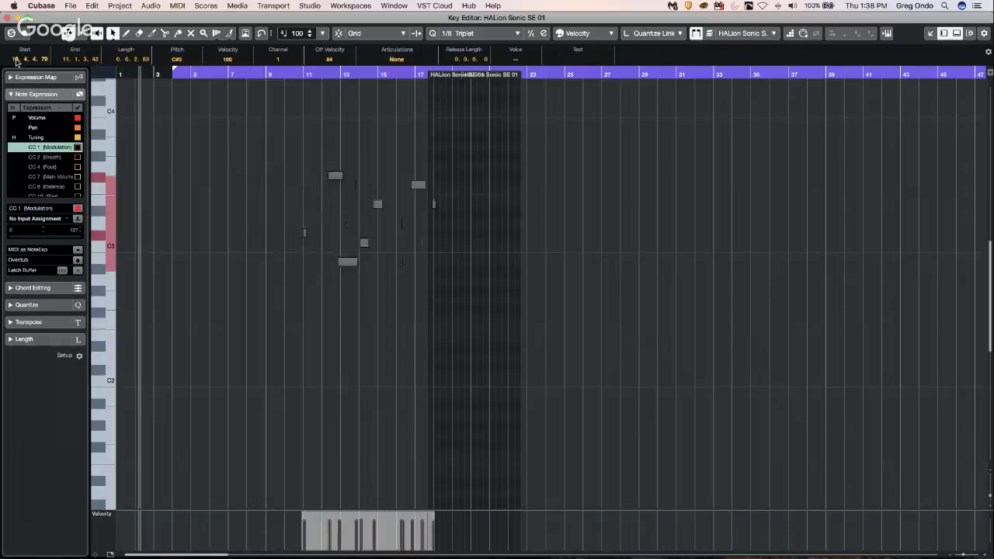
Step: Shift all selected notes earlier together so the first starts at 7.4.3.79, and close the separate Key Editor window
{"action": "scroll", "coordinate": [16, 62], "scroll_direction": "down", "scroll_amount": 3}
{"action": "scroll", "coordinate": [30, 60], "scroll_direction": "up", "scroll_amount": 1}
{"action": "scroll", "coordinate": [29, 61], "scroll_direction": "down", "scroll_amount": 2}
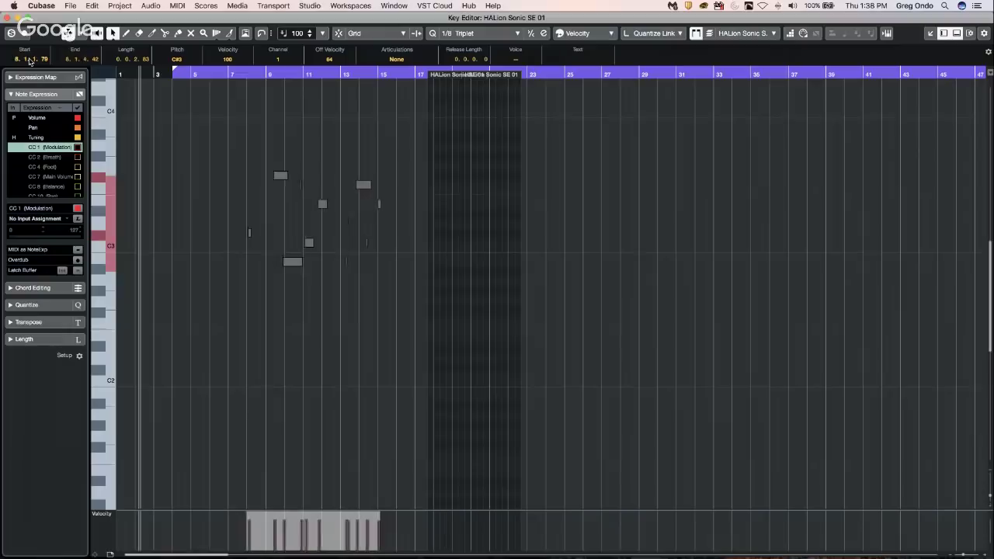
{"action": "scroll", "coordinate": [29, 61], "scroll_direction": "down", "scroll_amount": 1}
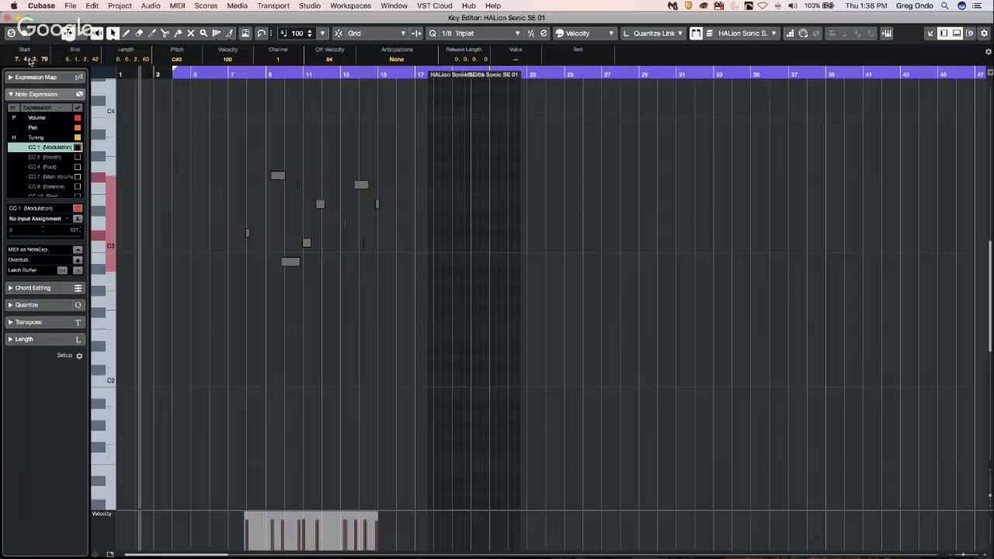
{"action": "left_click", "coordinate": [7, 19]}
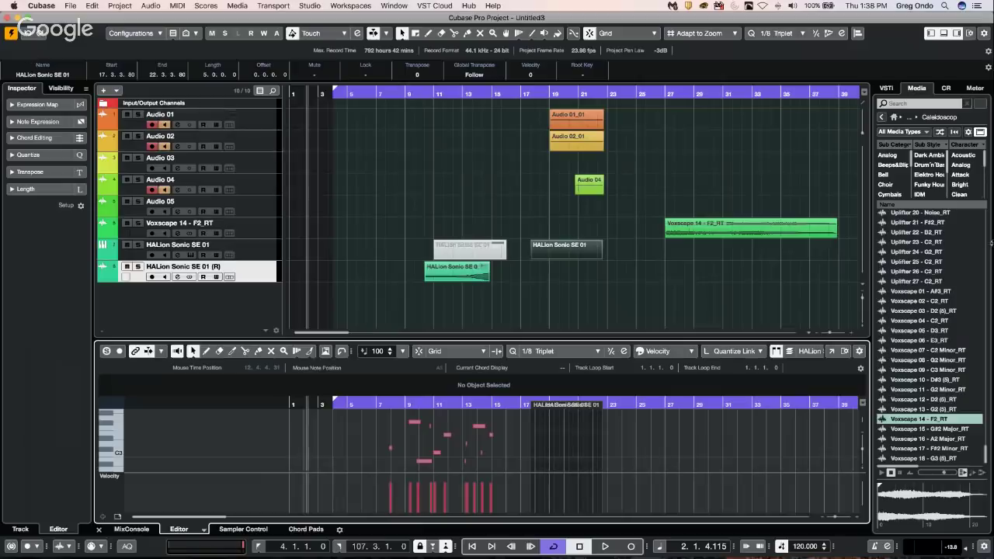
Step: Preview the Voxscape 08 - G2 Minor_RT sample and look through the EDM Toolbox content in Loops & Samples
{"action": "left_click", "coordinate": [910, 271]}
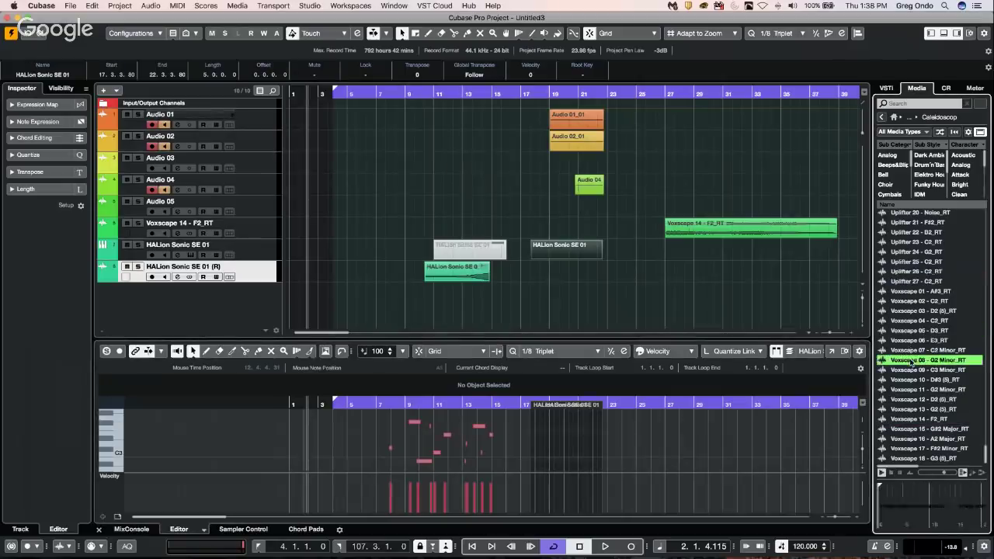
{"action": "left_click", "coordinate": [882, 116]}
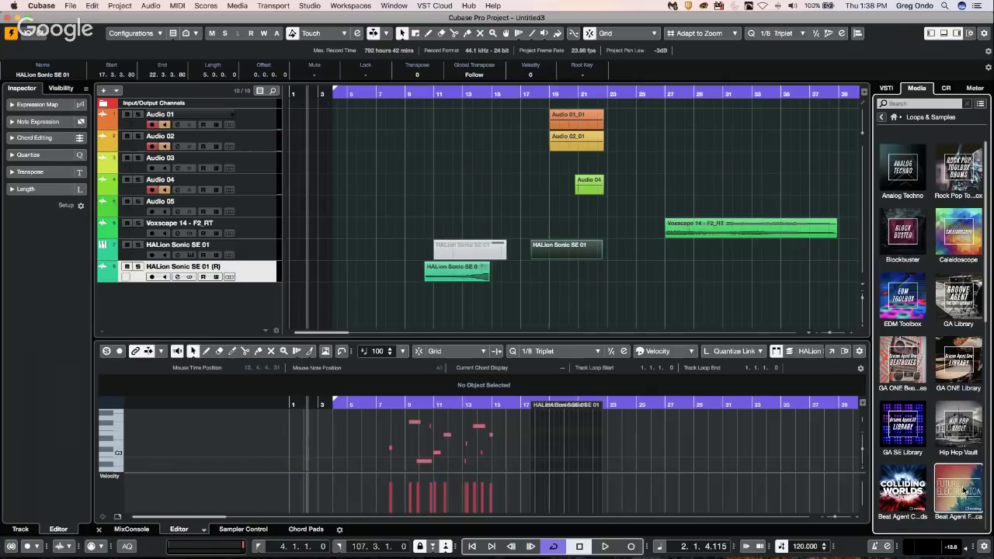
{"action": "left_click", "coordinate": [887, 88]}
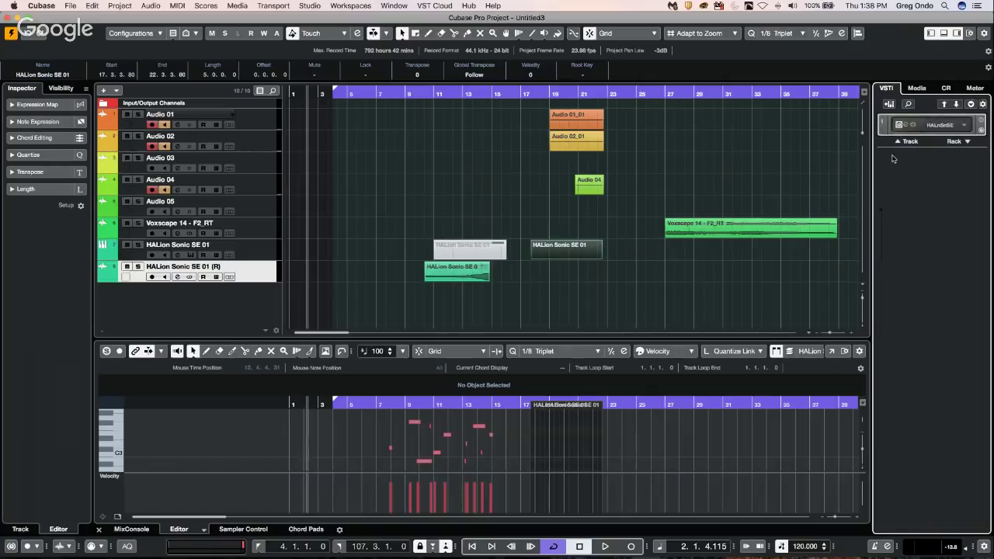
{"action": "left_click", "coordinate": [917, 88]}
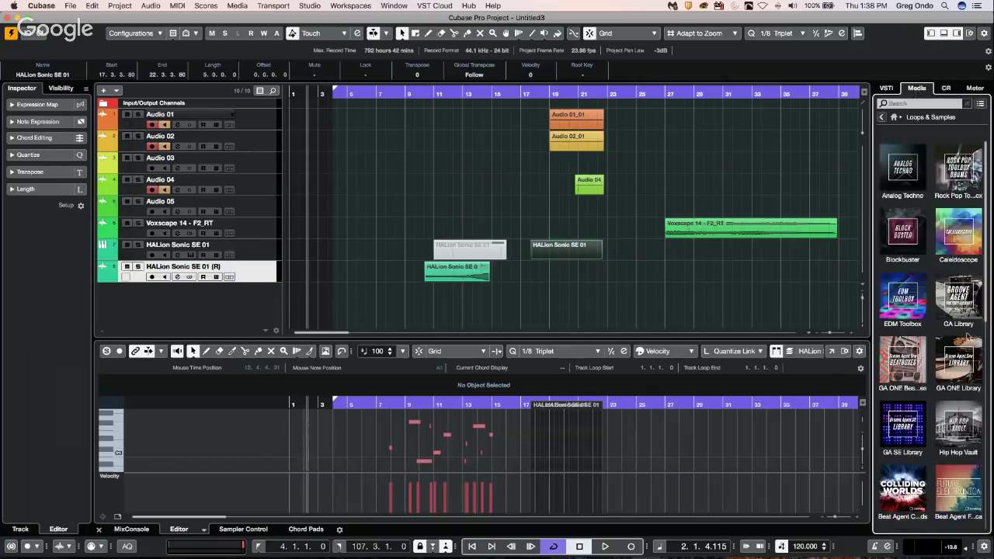
{"action": "left_click", "coordinate": [901, 293]}
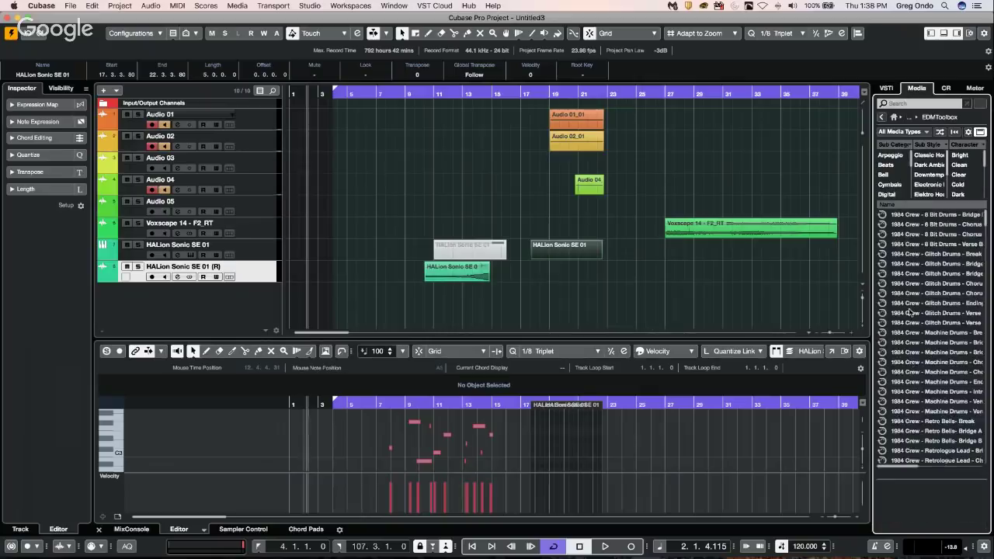
{"action": "scroll", "coordinate": [915, 334], "scroll_direction": "down", "scroll_amount": 15}
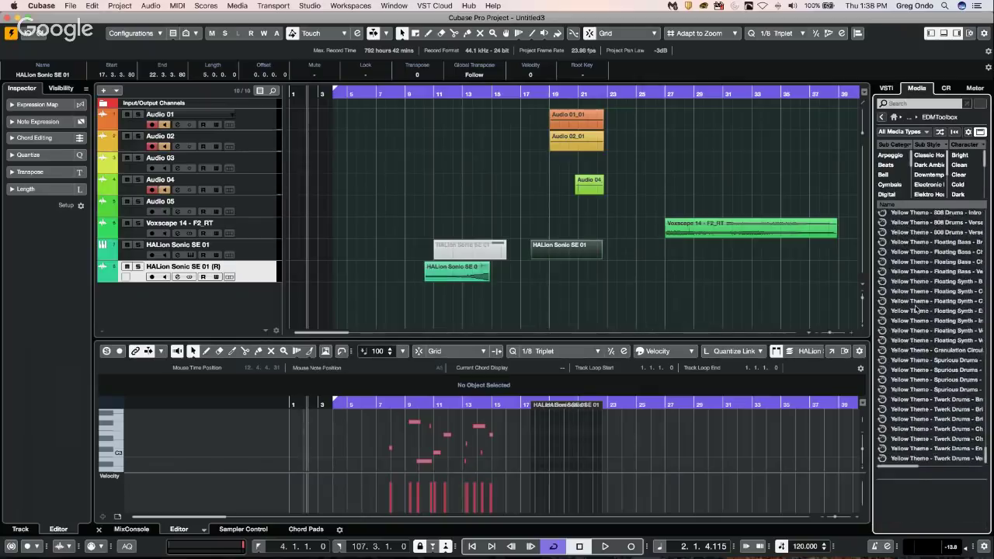
{"action": "scroll", "coordinate": [917, 311], "scroll_direction": "up", "scroll_amount": 5}
{"action": "left_click", "coordinate": [883, 117]}
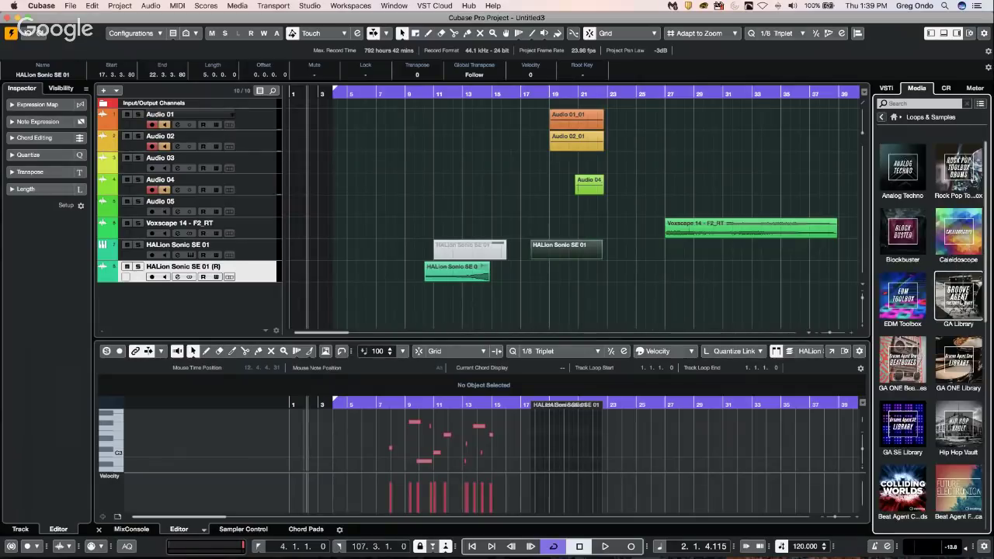
Step: Open the GA Library content and audition its drum samples around FC02_AK01_Snare4_UE, FC02_AK01_TOM3_UE and FC02_AK02_Perc1_UE
{"action": "left_click", "coordinate": [958, 297]}
{"action": "left_click", "coordinate": [912, 332]}
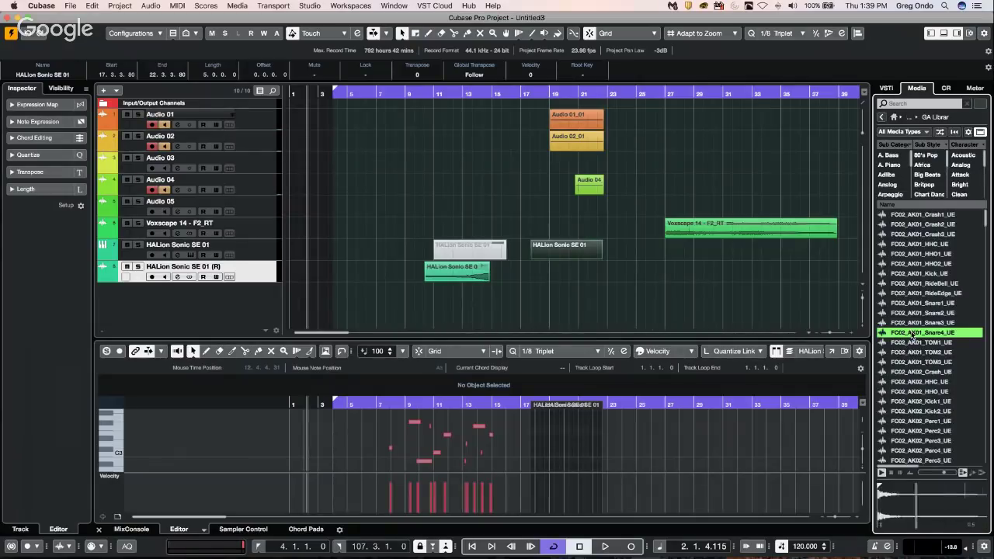
{"action": "key", "text": "Down"}
{"action": "key", "text": "Down"}
{"action": "key", "text": "Down"}
{"action": "key", "text": "Down"}
{"action": "key", "text": "Down"}
{"action": "key", "text": "Down"}
{"action": "key", "text": "Down"}
{"action": "key", "text": "Down"}
{"action": "key", "text": "Down"}
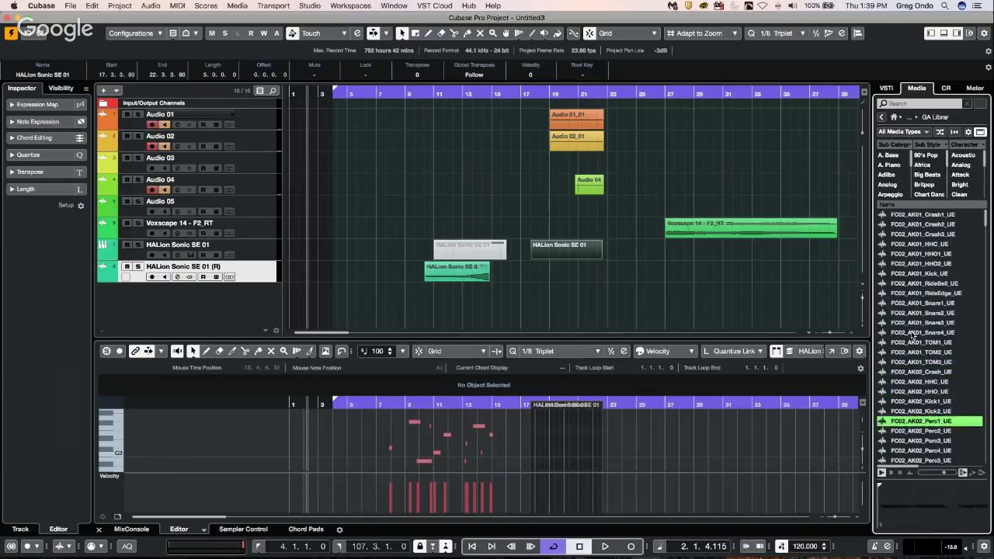
{"action": "key", "text": "Up"}
{"action": "key", "text": "Up"}
{"action": "key", "text": "Up"}
{"action": "key", "text": "Up"}
{"action": "key", "text": "Up"}
{"action": "key", "text": "Up"}
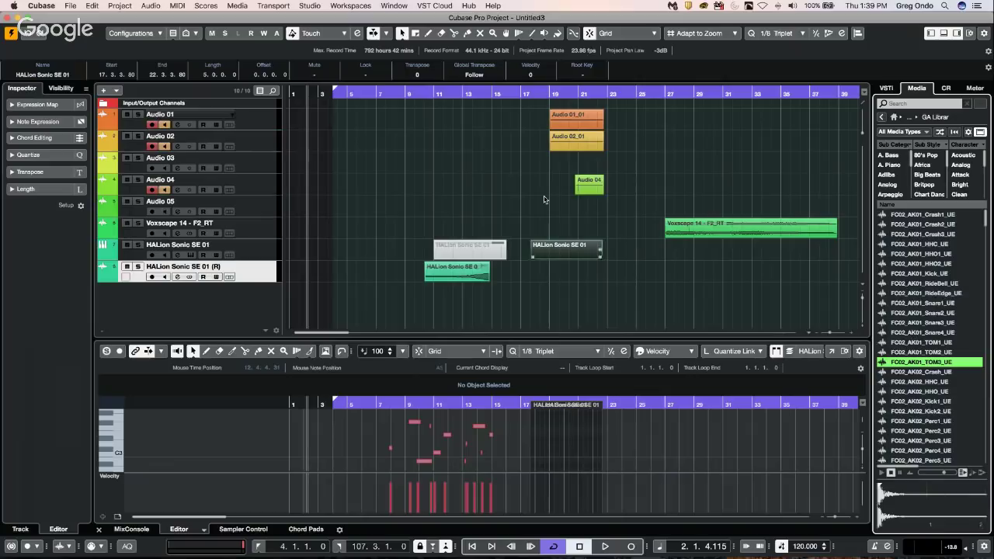
Step: Open MediaBay, and collapse and re-expand the VST Sound node in the File Browser
{"action": "left_click", "coordinate": [312, 6]}
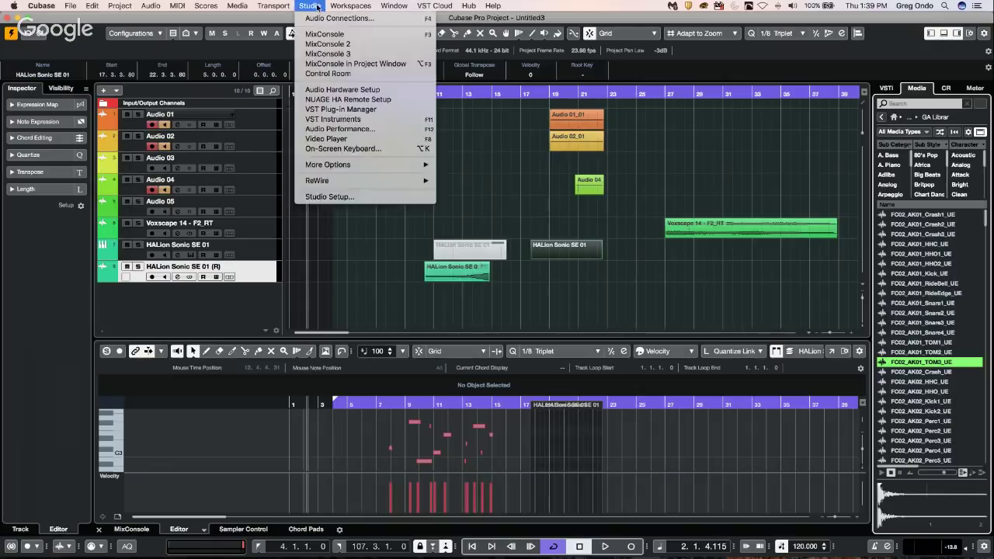
{"action": "mouse_move", "coordinate": [272, 6]}
{"action": "mouse_move", "coordinate": [238, 6]}
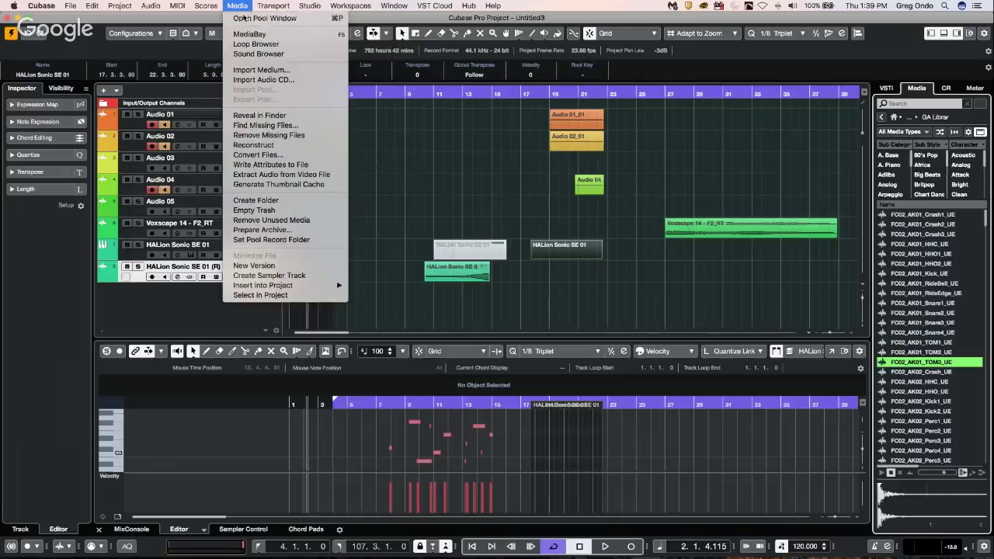
{"action": "left_click", "coordinate": [259, 33]}
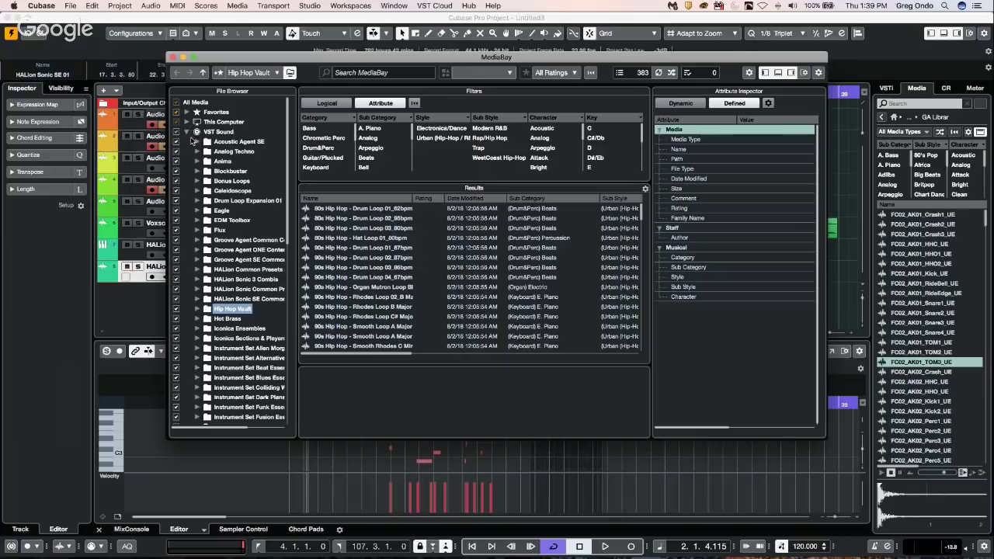
{"action": "left_click", "coordinate": [186, 132]}
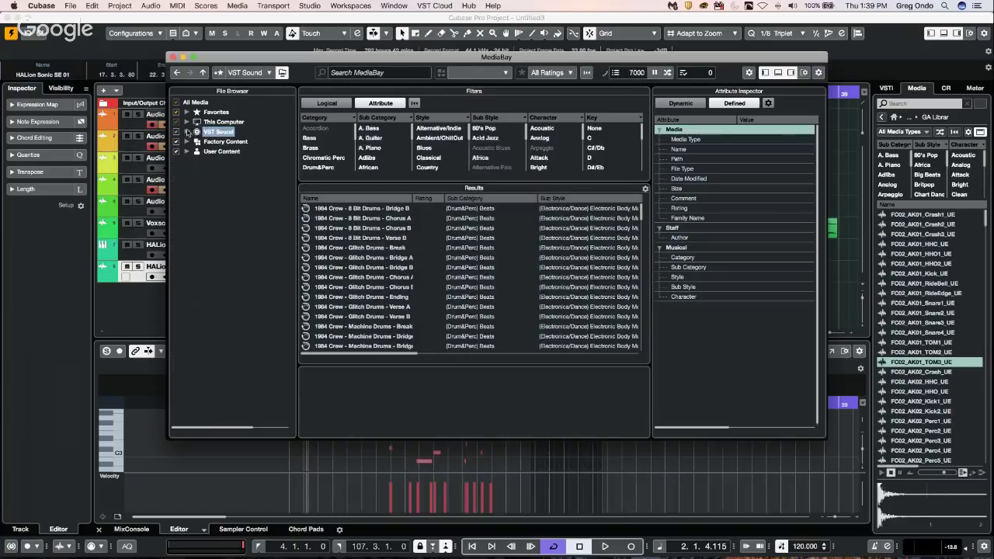
{"action": "left_click", "coordinate": [186, 133]}
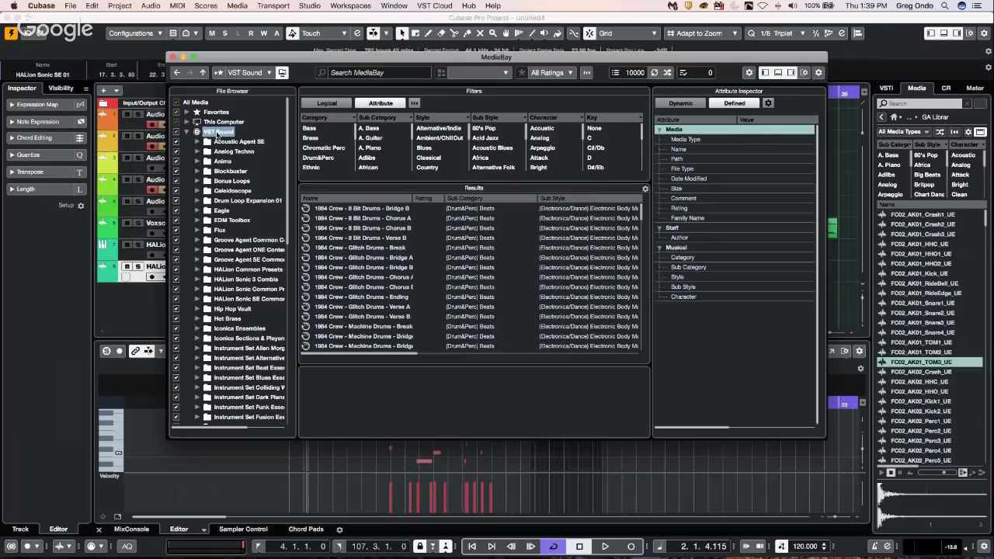
Step: Rescan the Acoustic Agent SE folder under VST Sound and expand its subfolders down to Program
{"action": "right_click", "coordinate": [219, 133]}
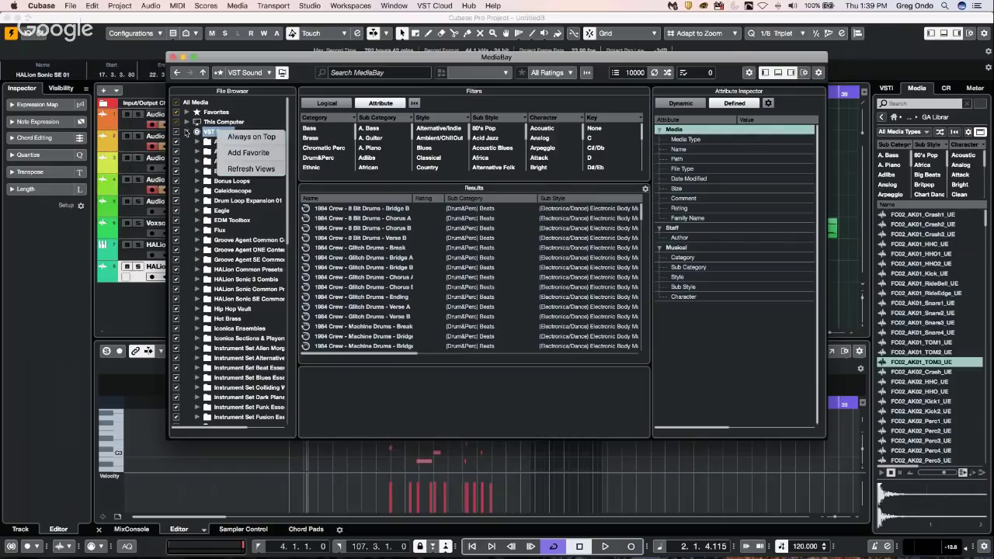
{"action": "left_click", "coordinate": [218, 150]}
{"action": "left_click", "coordinate": [223, 142]}
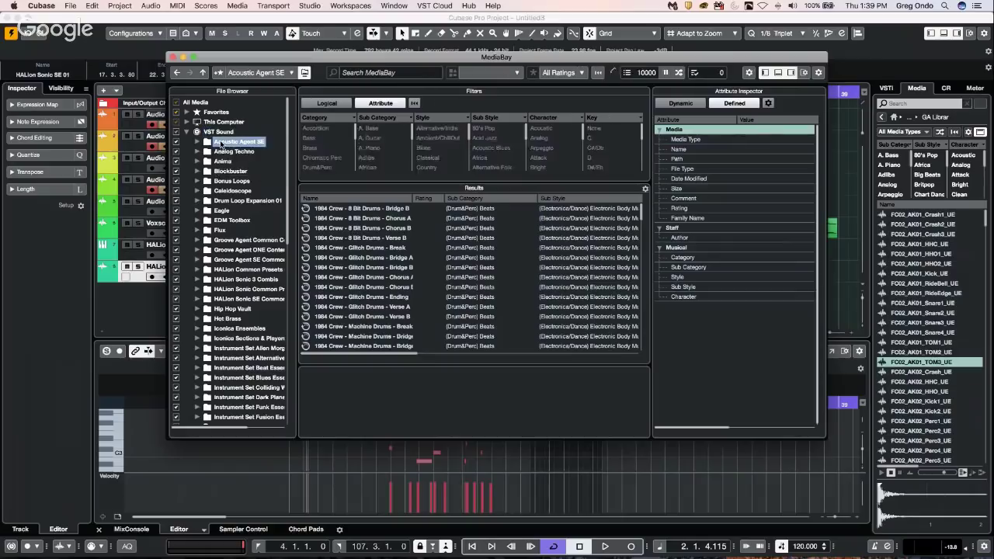
{"action": "right_click", "coordinate": [223, 142]}
{"action": "left_click", "coordinate": [256, 188]}
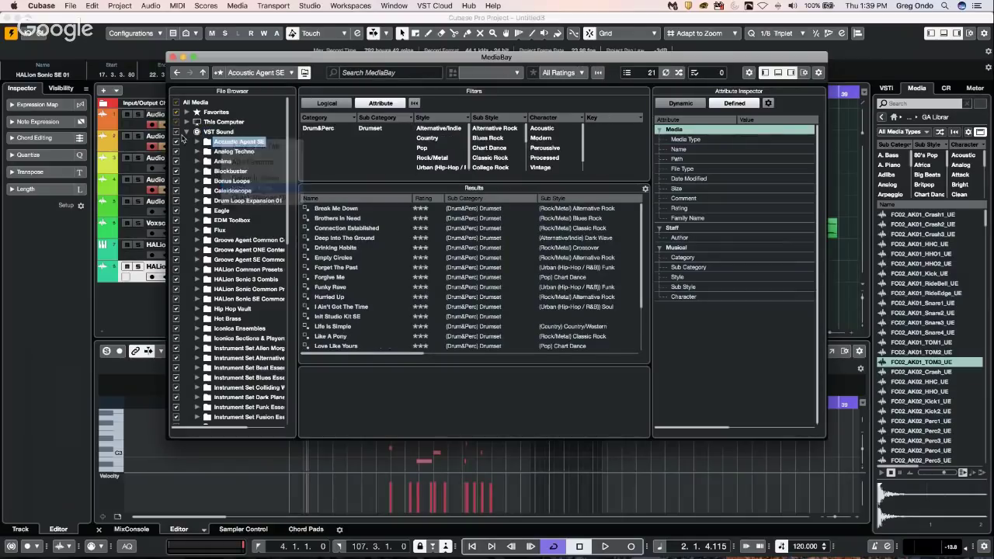
{"action": "left_click", "coordinate": [208, 152]}
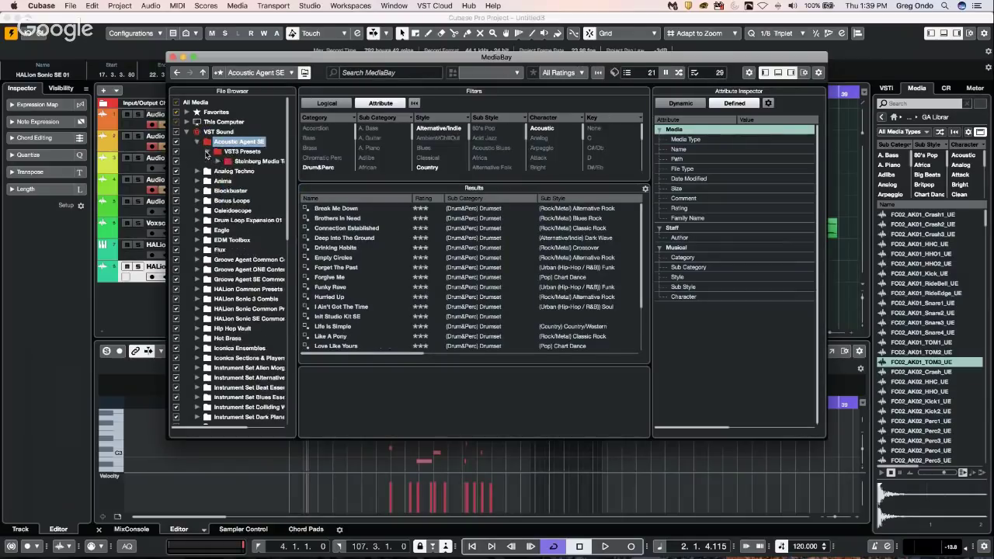
{"action": "left_click", "coordinate": [219, 161]}
{"action": "left_click", "coordinate": [228, 170]}
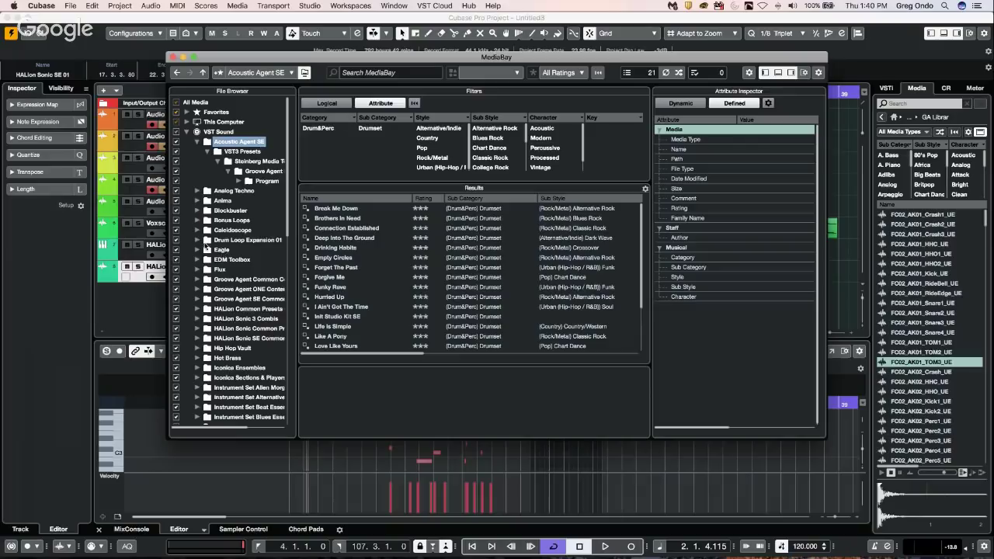
Step: Try to exclude the Blockbuster folder from the scan, cancel its removal from the database, and close MediaBay
{"action": "left_click", "coordinate": [176, 211]}
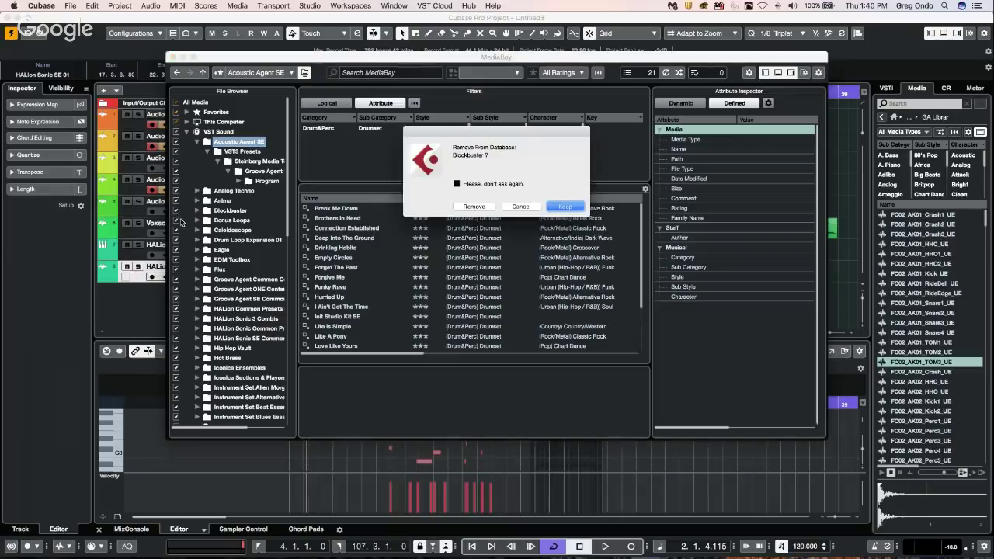
{"action": "left_click", "coordinate": [520, 207]}
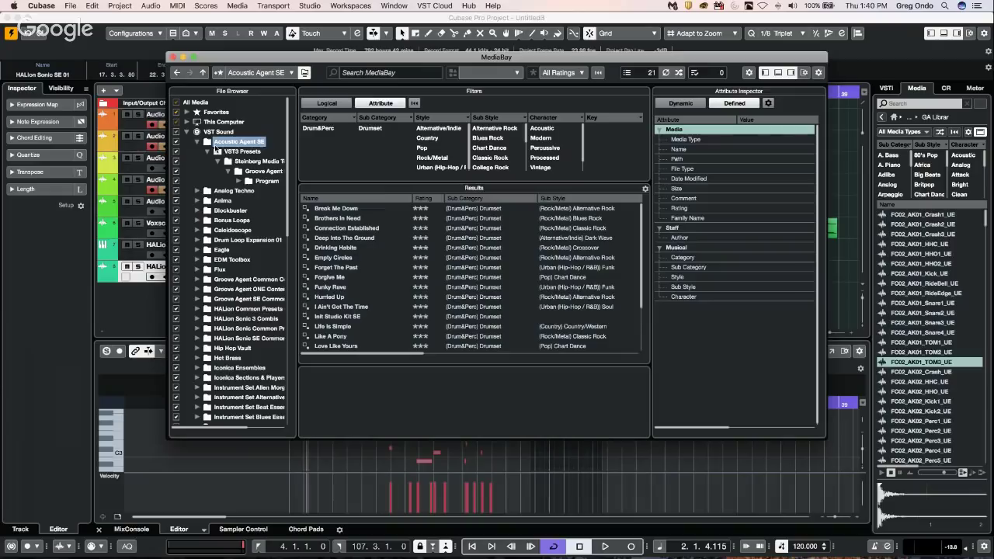
{"action": "left_click", "coordinate": [174, 58]}
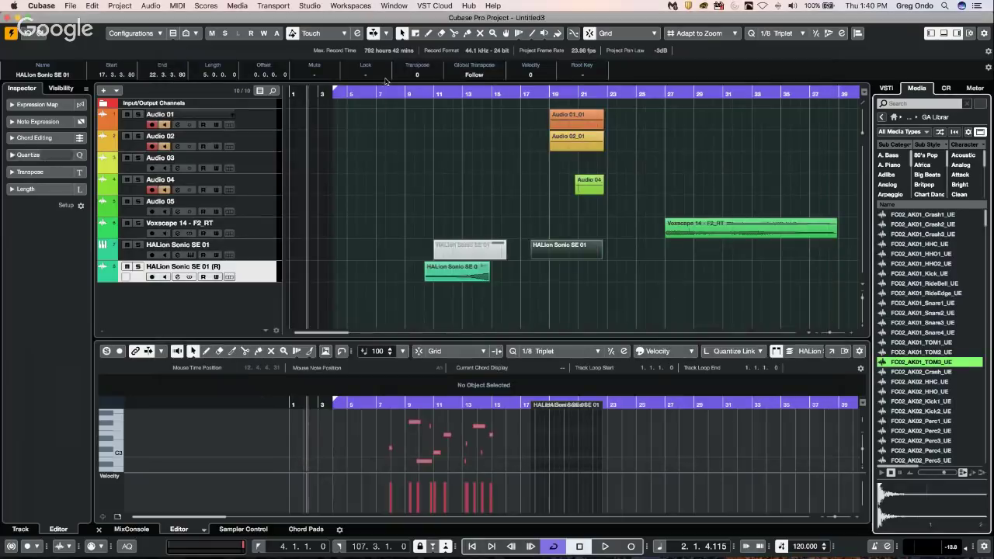
Step: Add an instrument track using Groove Agent SE below the existing tracks
{"action": "left_click", "coordinate": [71, 6]}
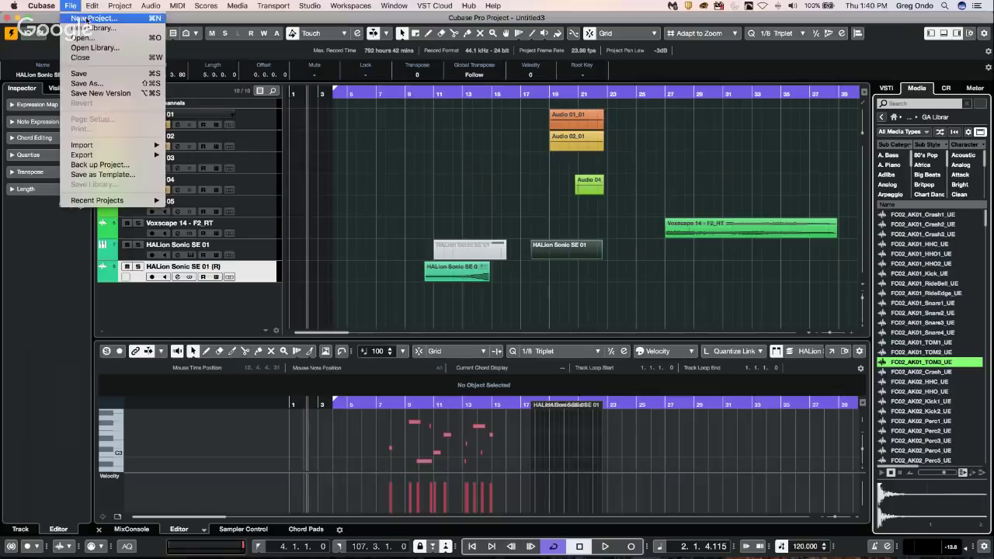
{"action": "left_click", "coordinate": [182, 299]}
{"action": "right_click", "coordinate": [182, 296]}
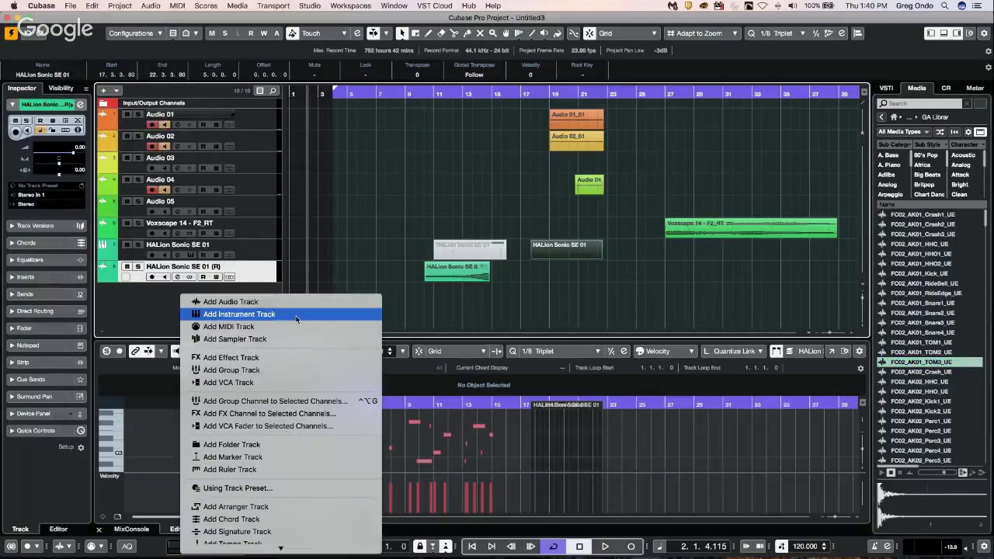
{"action": "left_click", "coordinate": [296, 318]}
{"action": "left_click", "coordinate": [506, 184]}
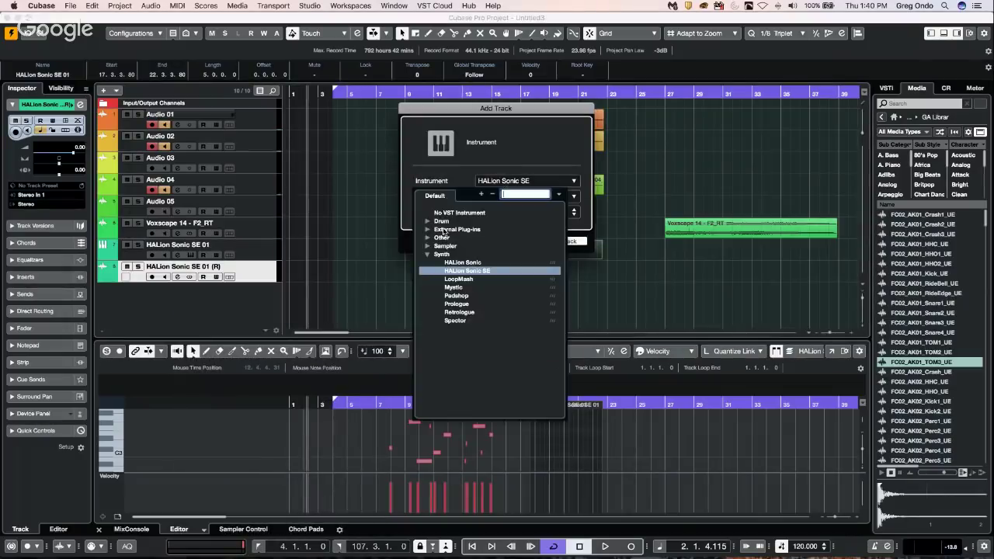
{"action": "left_click", "coordinate": [428, 221]}
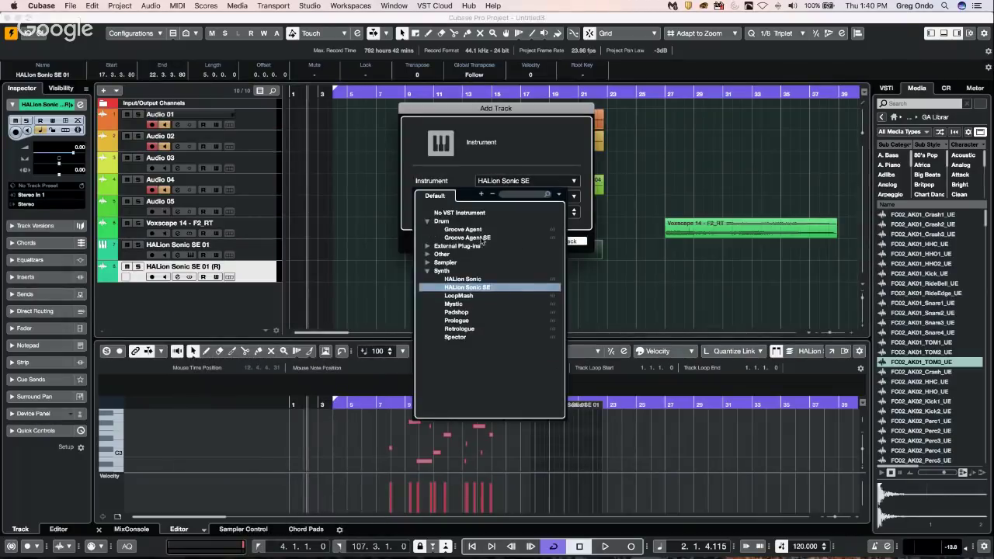
{"action": "left_click", "coordinate": [483, 239]}
{"action": "left_click", "coordinate": [572, 243]}
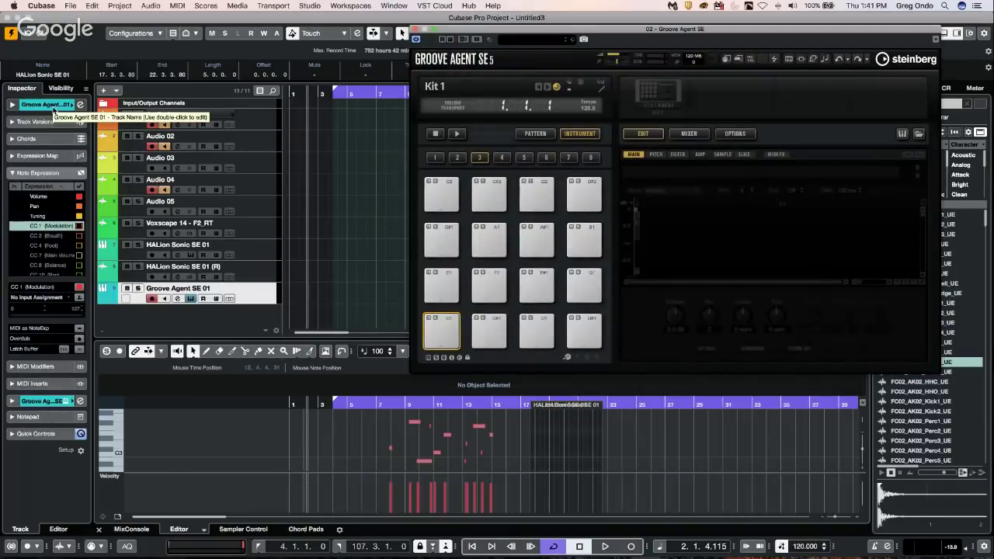
Step: Load Ambient Kit 2 with its patterns into the Groove Agent SE kit slot and close the load dialog
{"action": "left_click", "coordinate": [662, 91]}
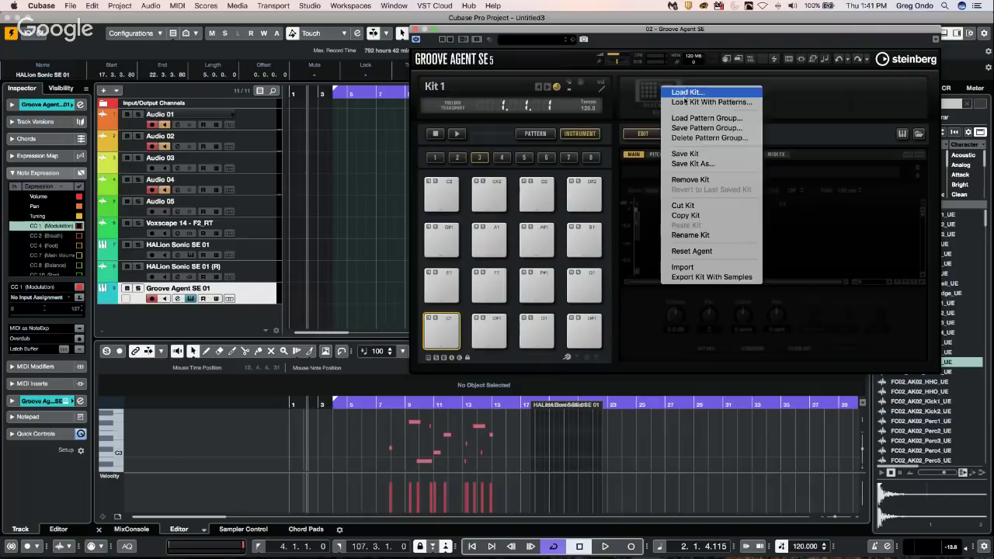
{"action": "left_click", "coordinate": [686, 103]}
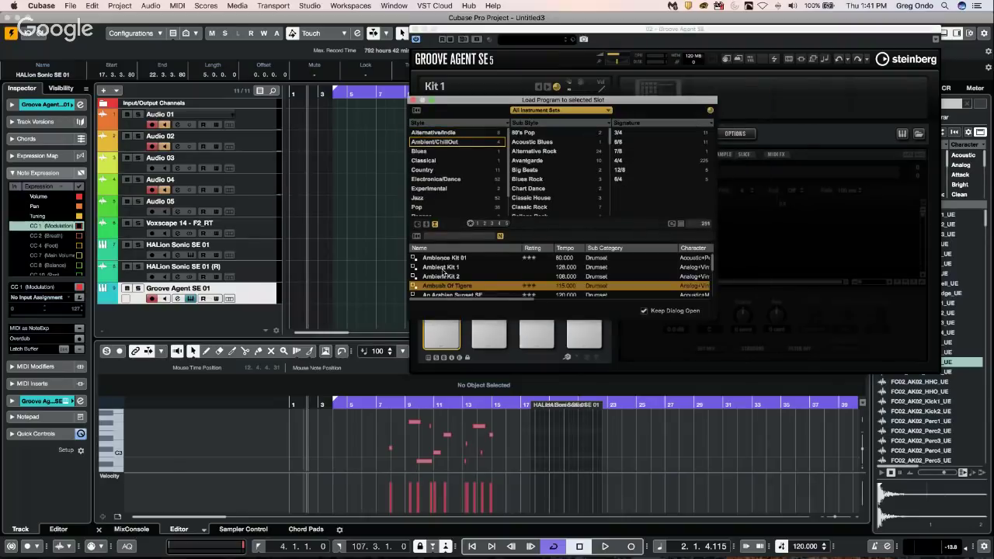
{"action": "left_click", "coordinate": [454, 276]}
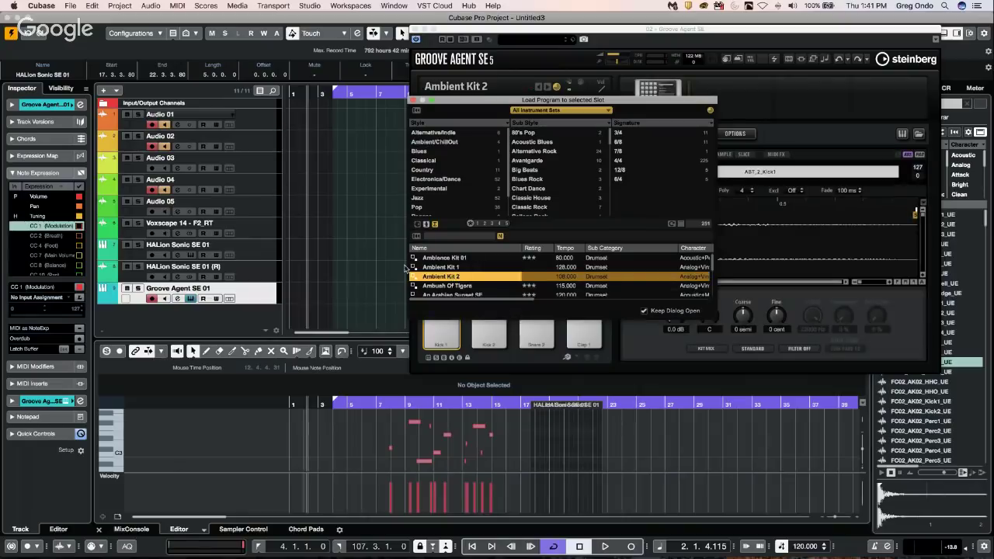
{"action": "left_click", "coordinate": [241, 295]}
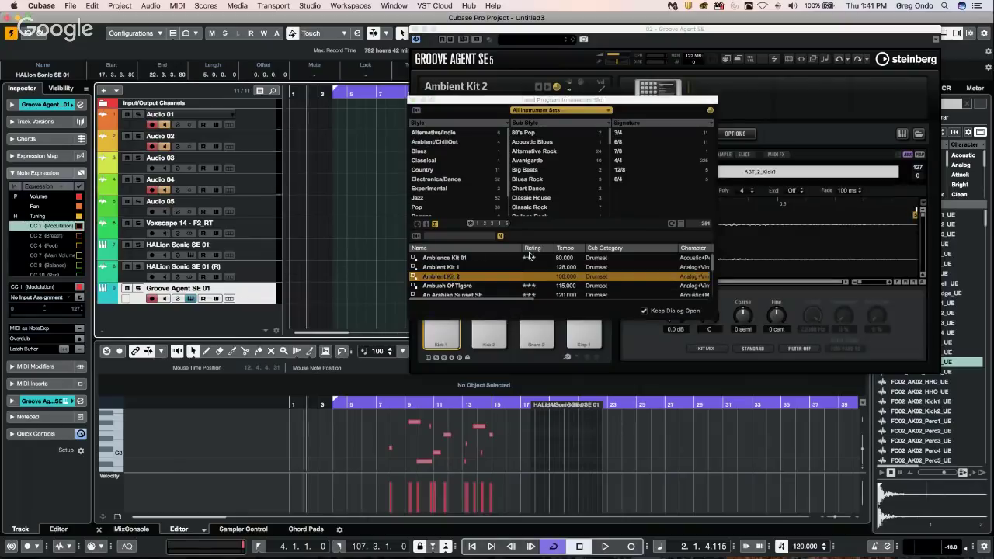
{"action": "left_click", "coordinate": [416, 104]}
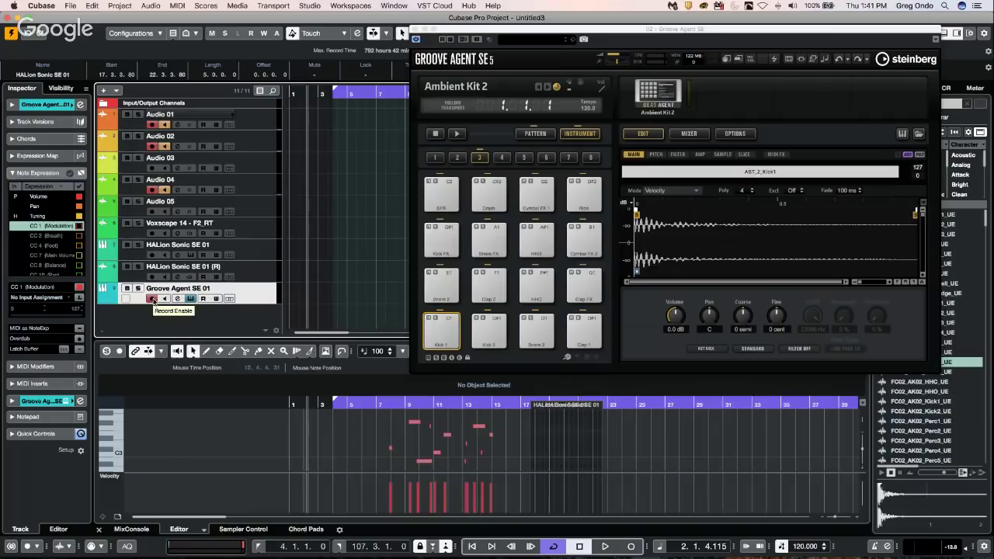
Step: Expand the Groove Agent SE track's basic settings, examine its available MIDI inputs, and close the instrument window
{"action": "left_click", "coordinate": [12, 104]}
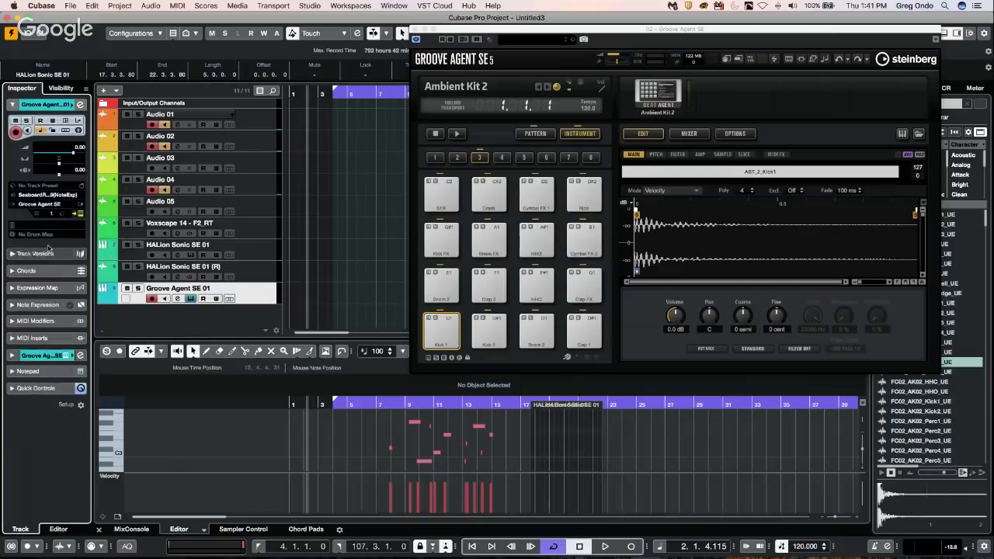
{"action": "left_click", "coordinate": [64, 195]}
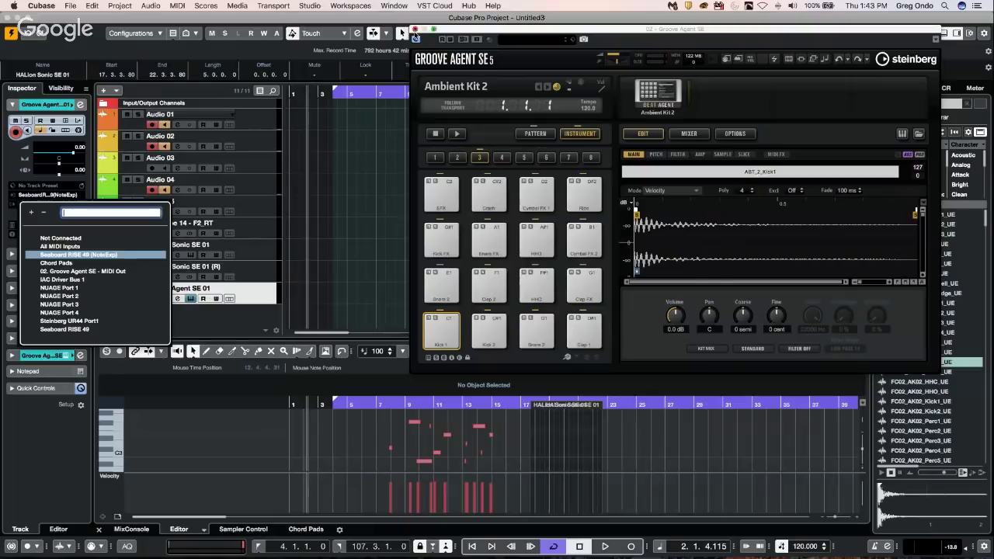
{"action": "left_click", "coordinate": [415, 31]}
Step: Open the Steinberg Hub to start a new project
{"action": "left_click", "coordinate": [70, 5]}
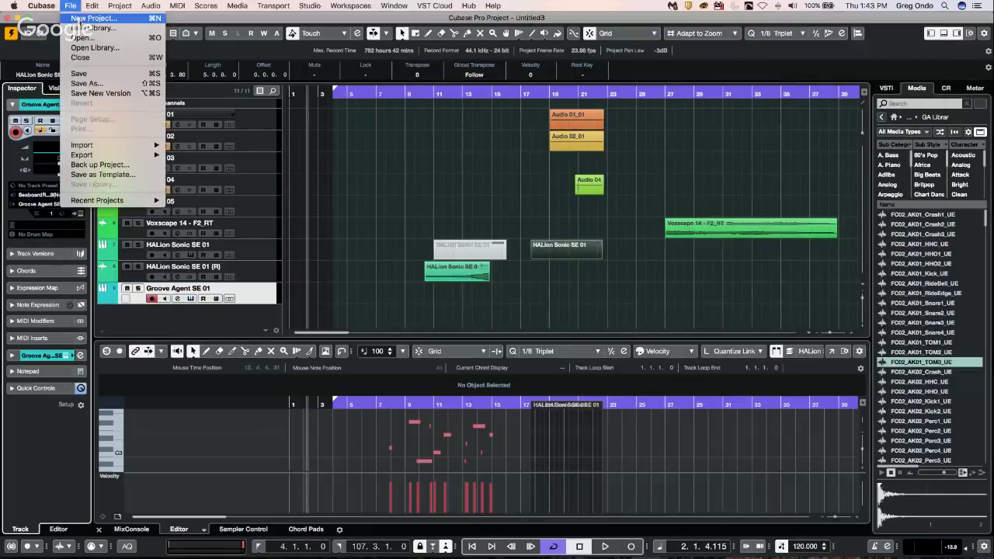
{"action": "left_click", "coordinate": [82, 20]}
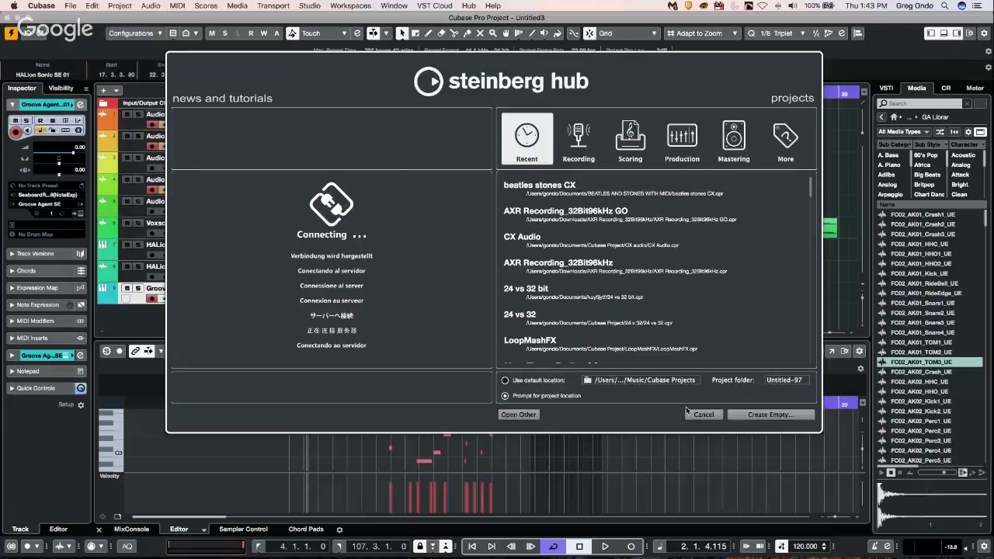
Step: Create an empty project and add one Groove Agent SE instrument track with stereo output
{"action": "left_click", "coordinate": [755, 416]}
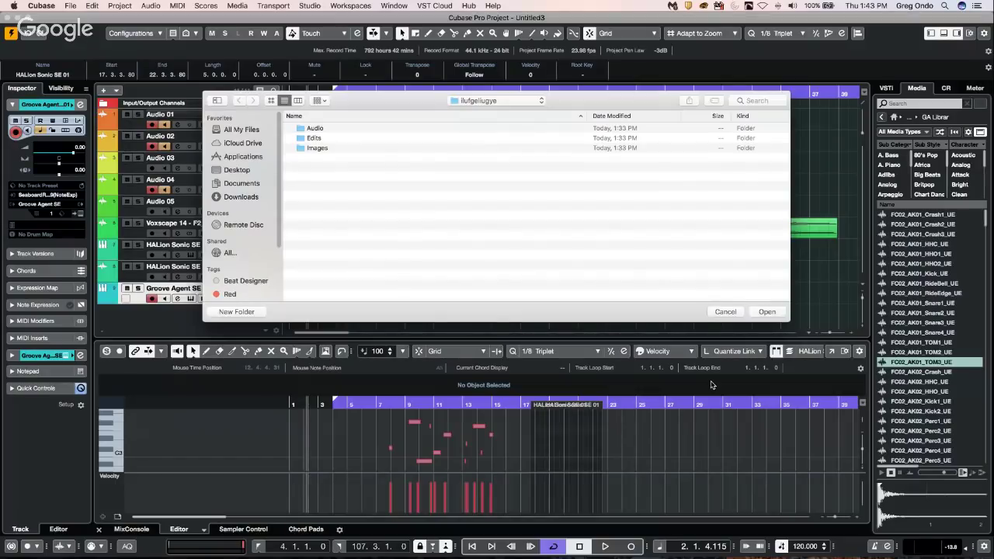
{"action": "left_click", "coordinate": [767, 312]}
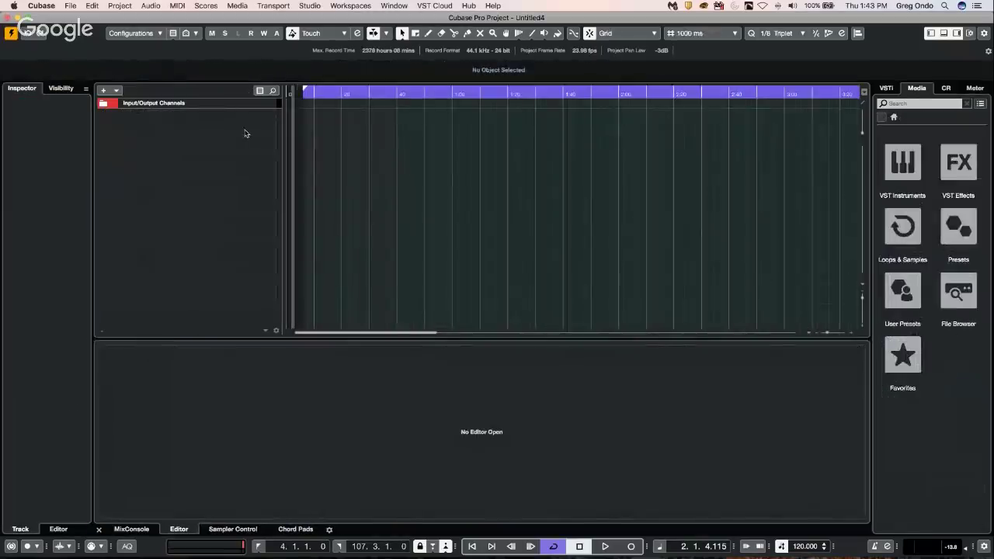
{"action": "right_click", "coordinate": [245, 130]}
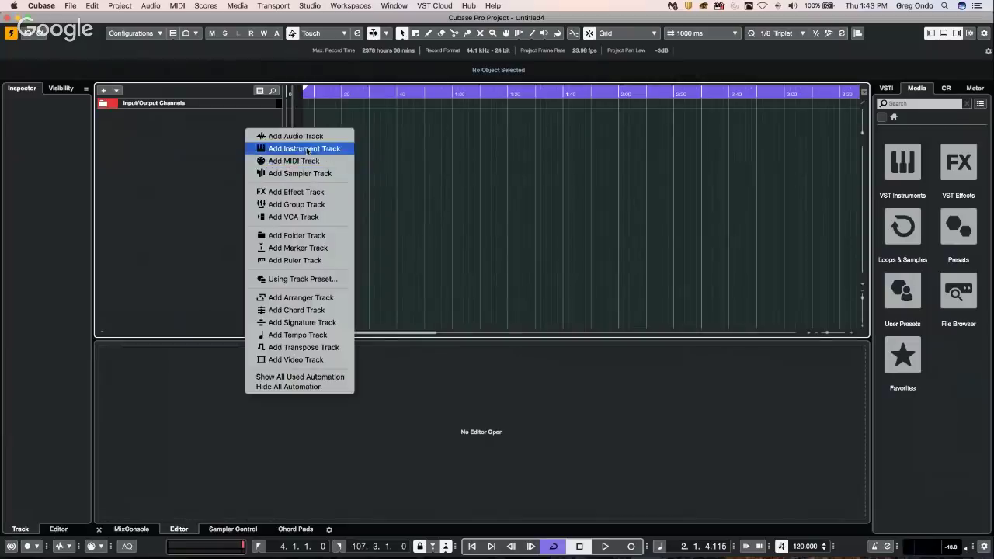
{"action": "left_click", "coordinate": [307, 149]}
{"action": "left_click", "coordinate": [553, 185]}
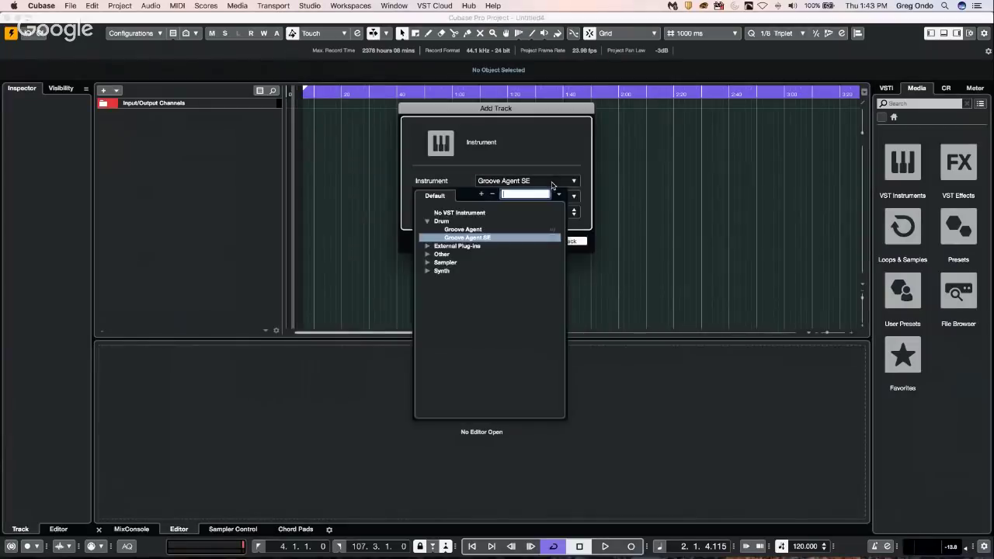
{"action": "left_click", "coordinate": [470, 237]}
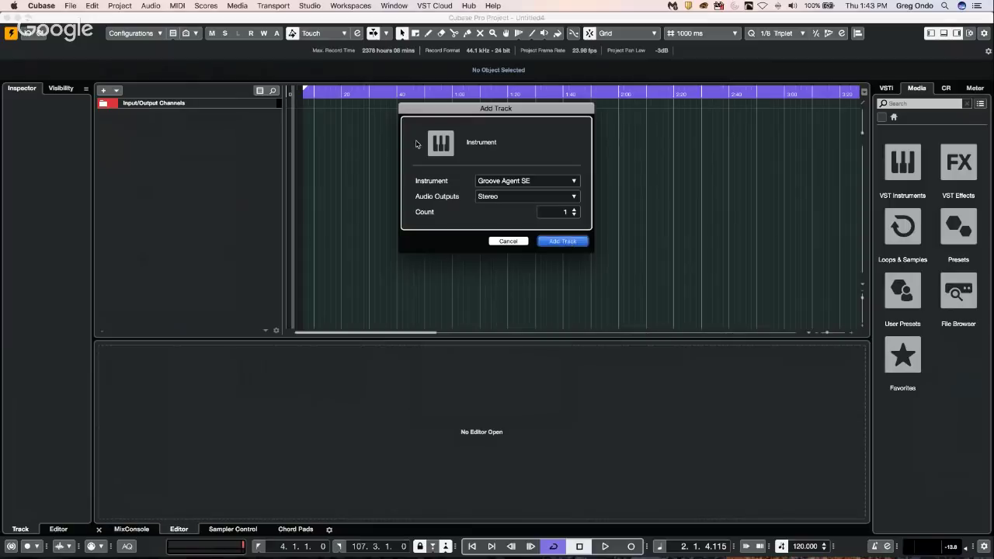
{"action": "key", "text": "Return"}
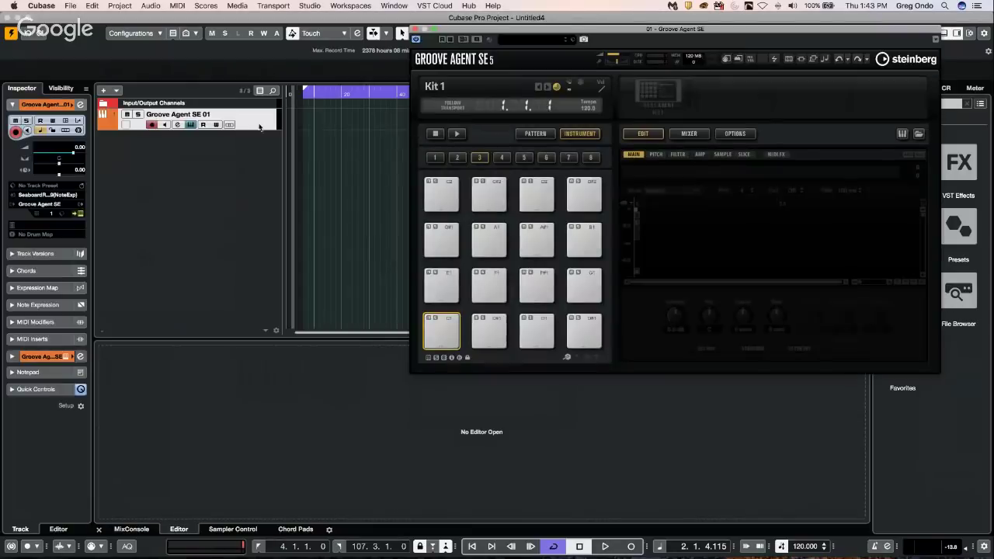
Step: Load the Forget The Past kit with its patterns into the Groove Agent slot and close the kit browser
{"action": "right_click", "coordinate": [655, 99]}
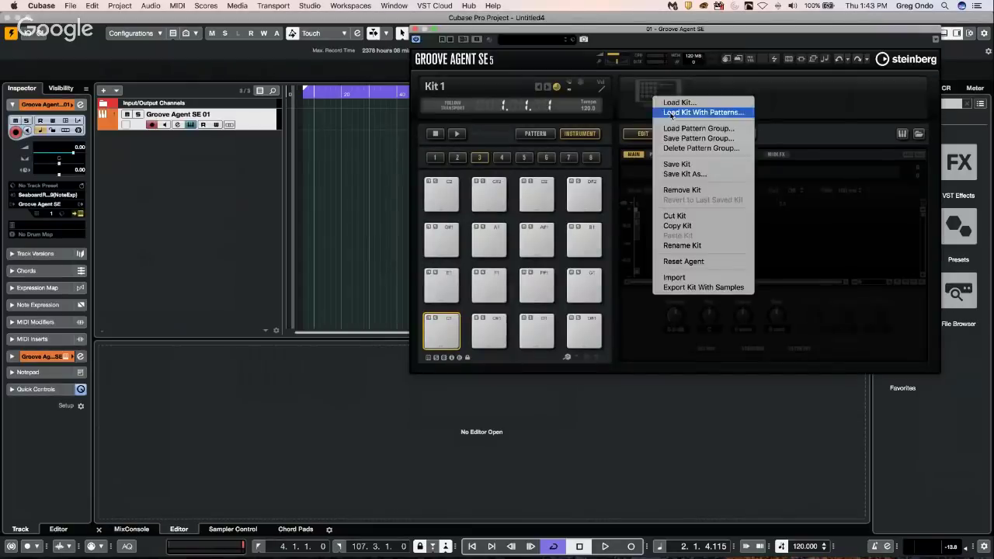
{"action": "left_click", "coordinate": [672, 113]}
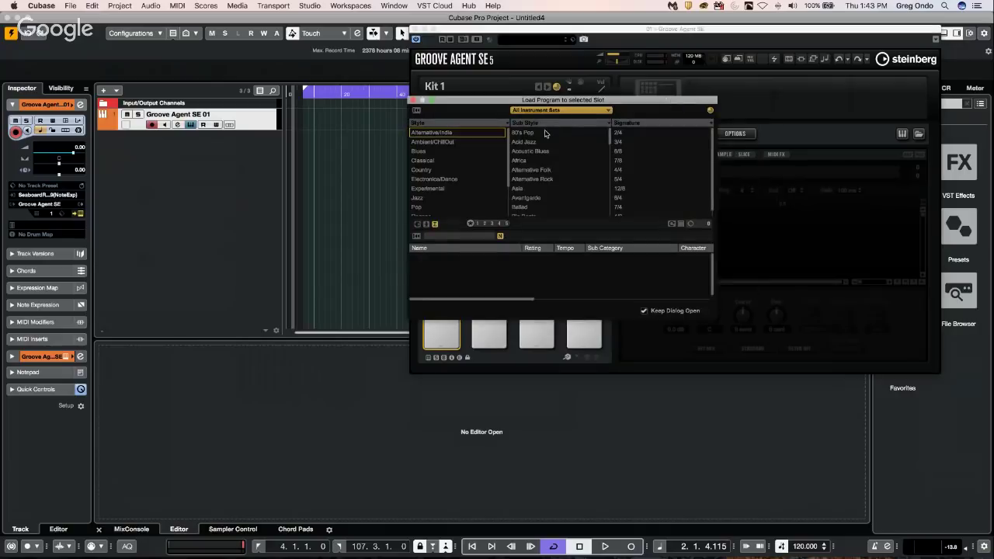
{"action": "left_click", "coordinate": [442, 236]}
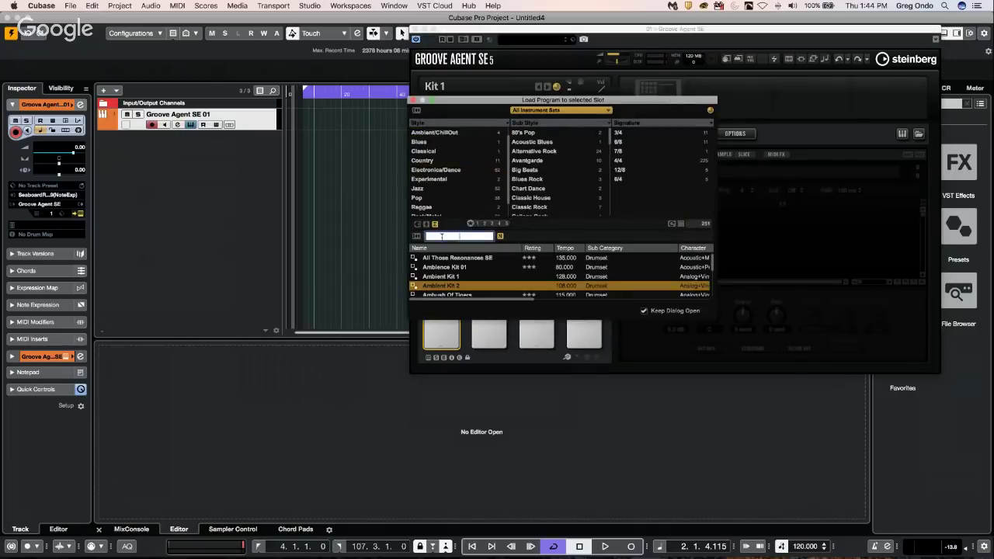
{"action": "type", "text": "forget"}
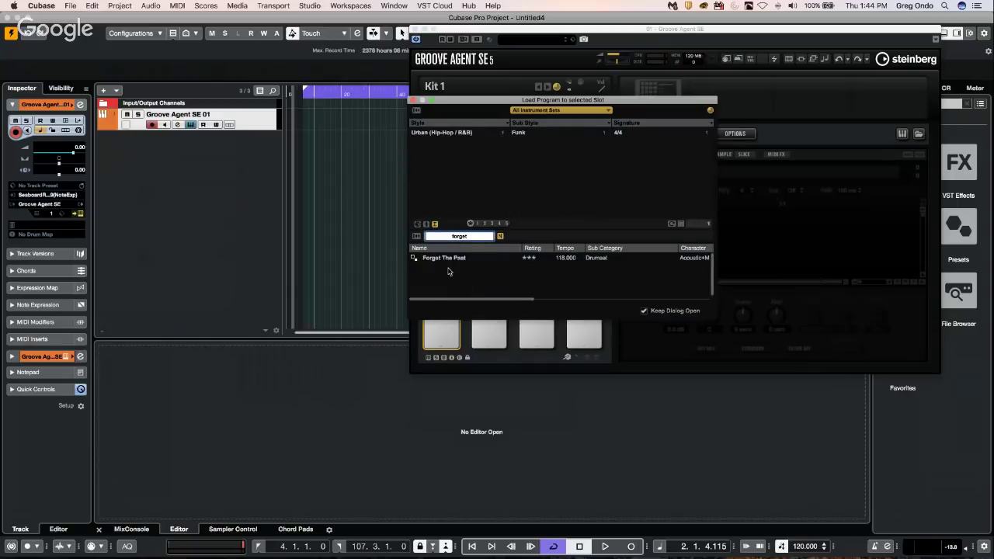
{"action": "double_click", "coordinate": [454, 258]}
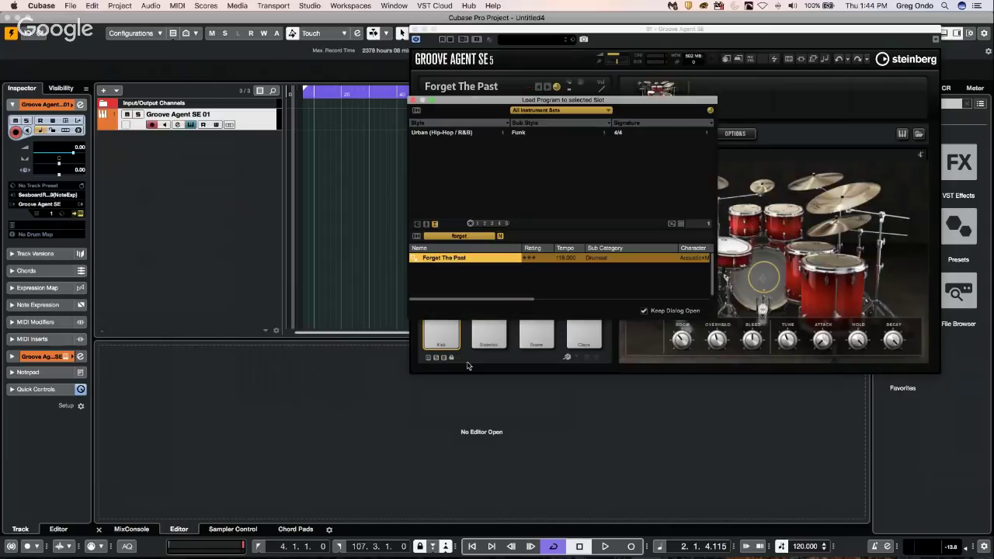
{"action": "left_click", "coordinate": [358, 231]}
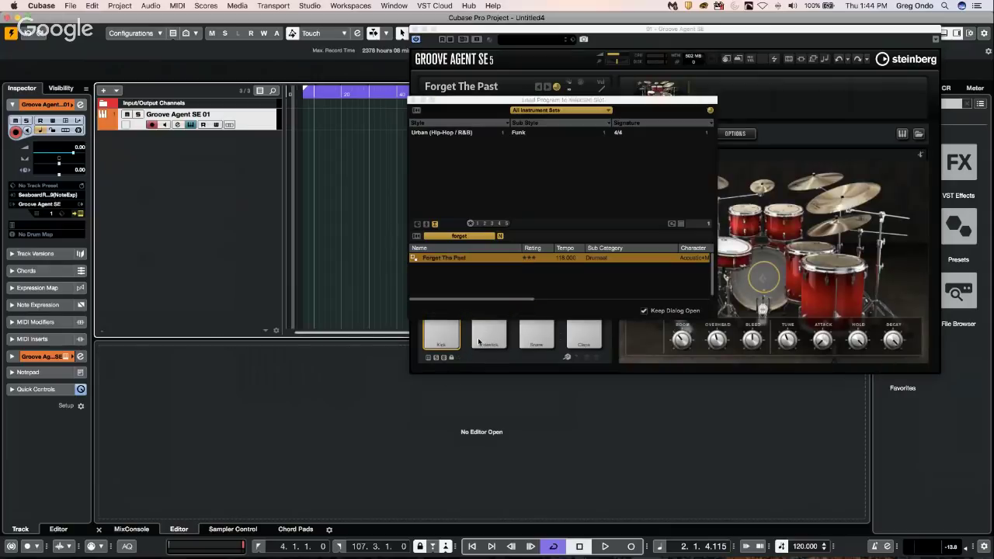
{"action": "left_click", "coordinate": [414, 101]}
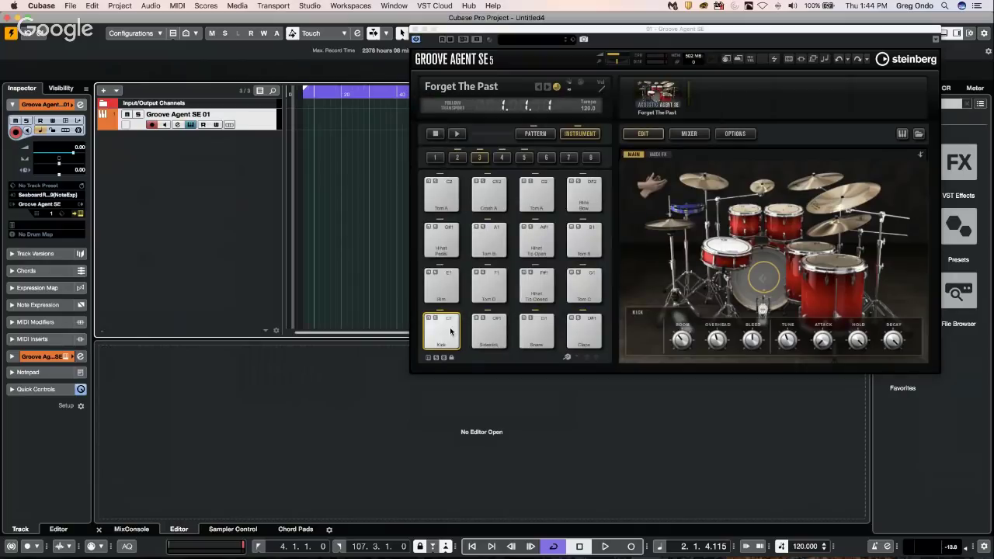
Step: Set the project tempo to 101 BPM and audition the Main 1 and C#0 pattern pads in Groove Agent
{"action": "left_click", "coordinate": [536, 137]}
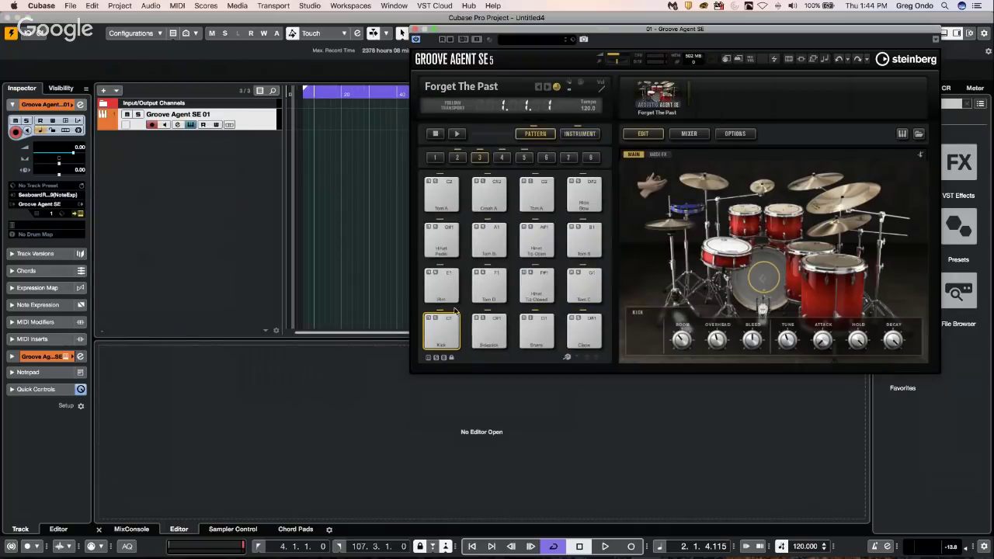
{"action": "left_click", "coordinate": [440, 286]}
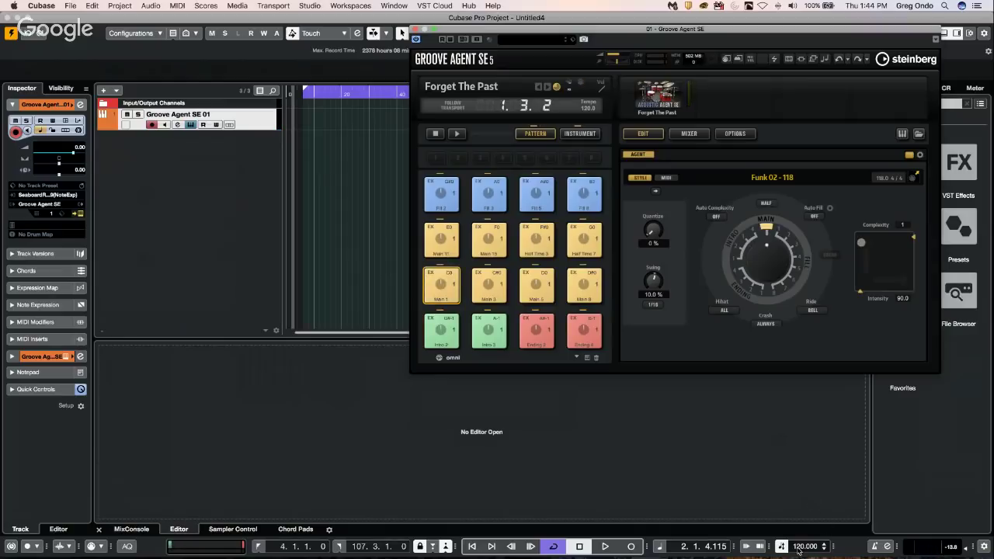
{"action": "scroll", "coordinate": [798, 548], "scroll_direction": "down", "scroll_amount": 19}
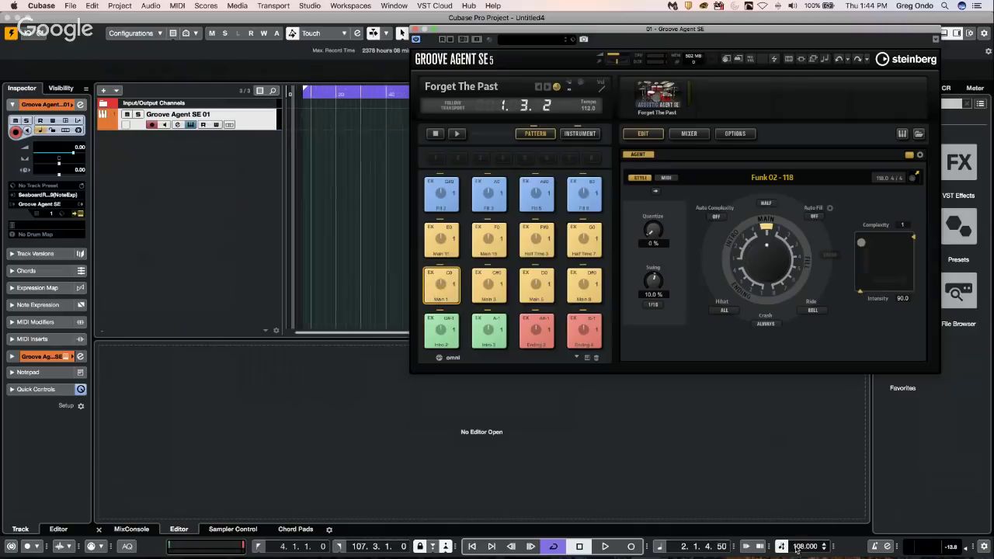
{"action": "left_click", "coordinate": [457, 287]}
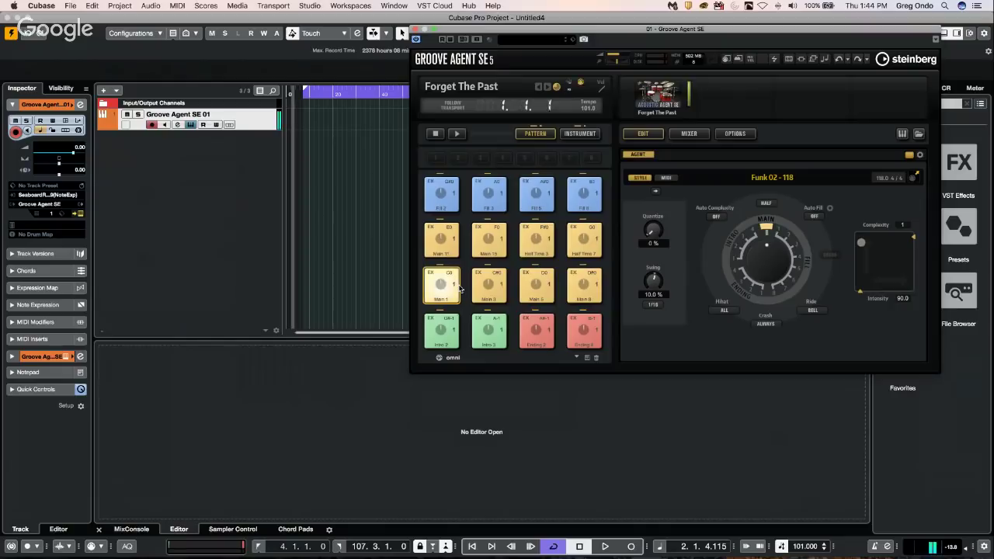
{"action": "left_click", "coordinate": [489, 284]}
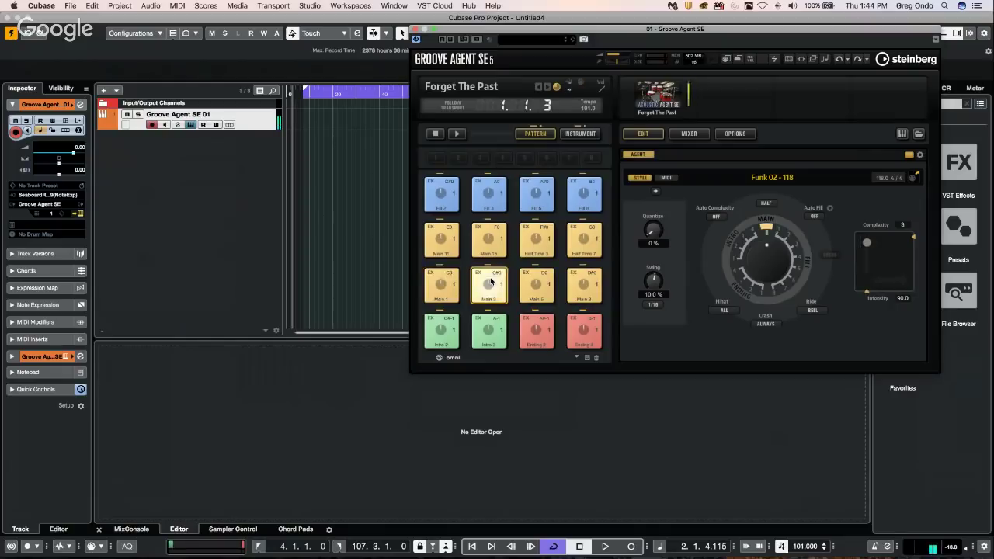
Step: Place the C#0 pattern as a MIDI part on the Groove Agent track, starting at about 10 seconds
{"action": "left_click_drag", "start_coordinate": [489, 281], "coordinate": [310, 127]}
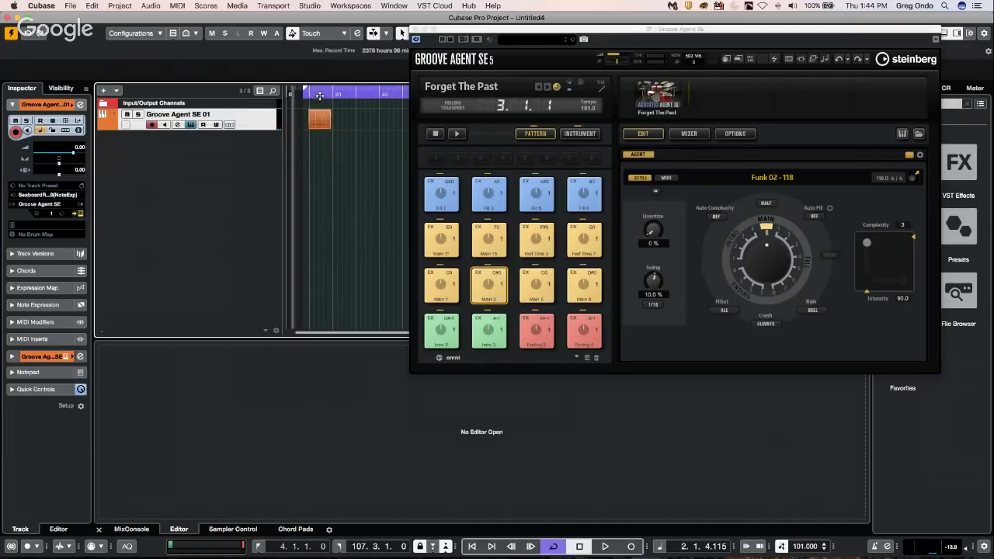
{"action": "left_click", "coordinate": [308, 104]}
{"action": "key", "text": "h"}
{"action": "key", "text": "h"}
{"action": "key", "text": "h"}
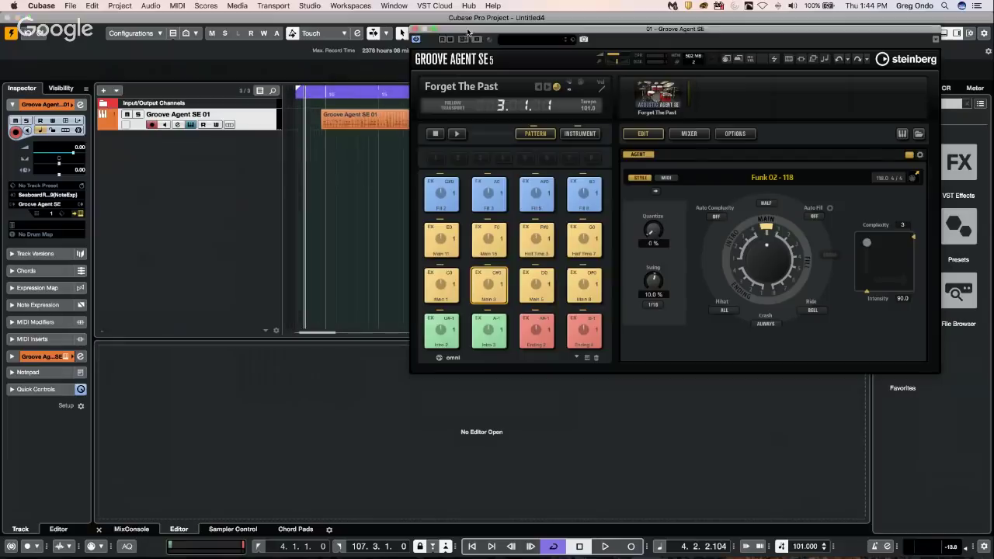
{"action": "left_click_drag", "start_coordinate": [466, 28], "coordinate": [598, 61]}
{"action": "left_click_drag", "start_coordinate": [354, 123], "coordinate": [357, 122]}
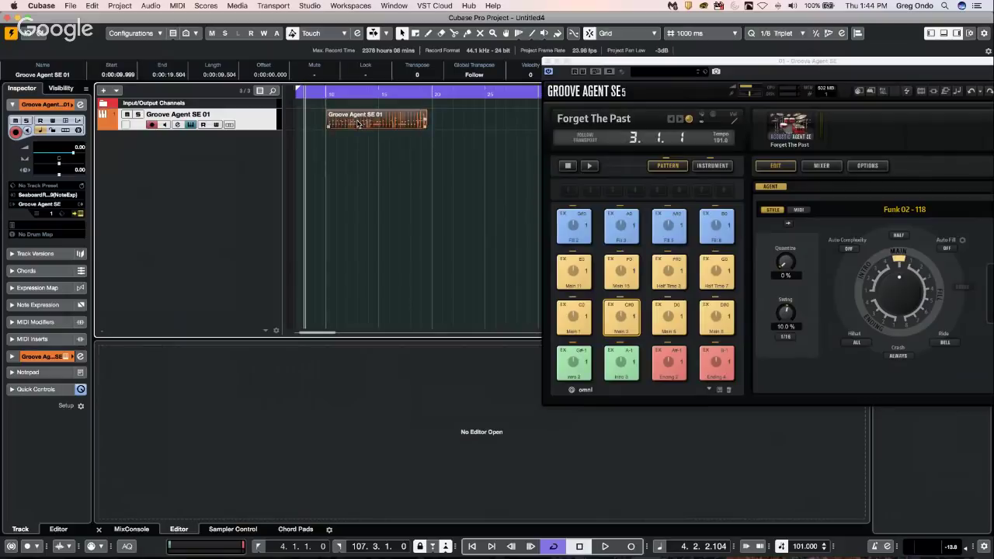
Step: Play the project from the start of the pattern part to hear it, and stop playback
{"action": "left_click", "coordinate": [324, 94]}
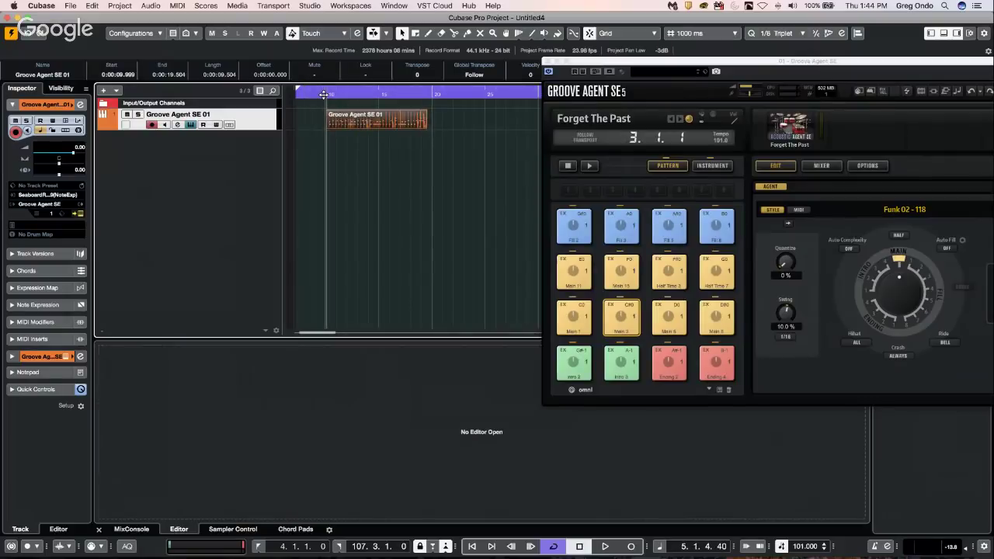
{"action": "key", "text": "space"}
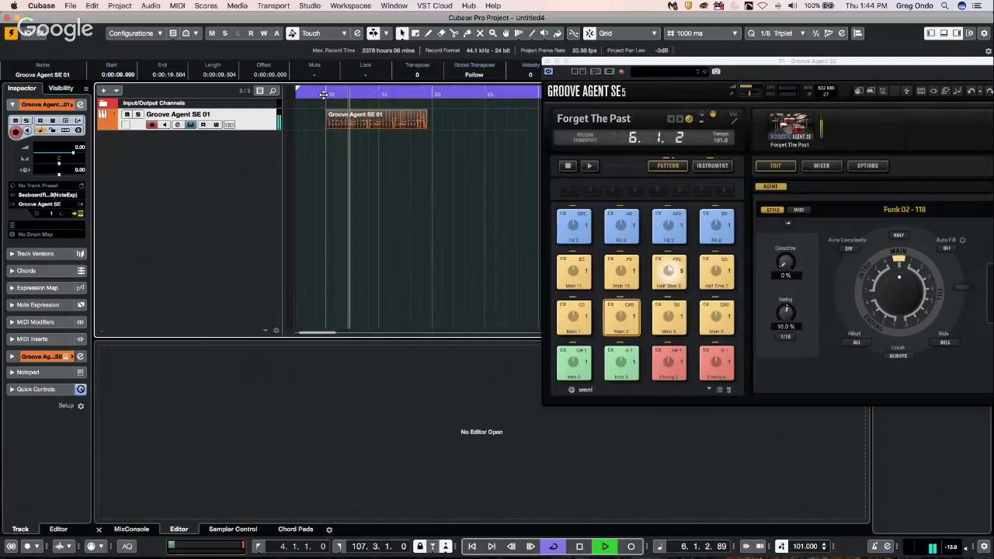
{"action": "key", "text": "space"}
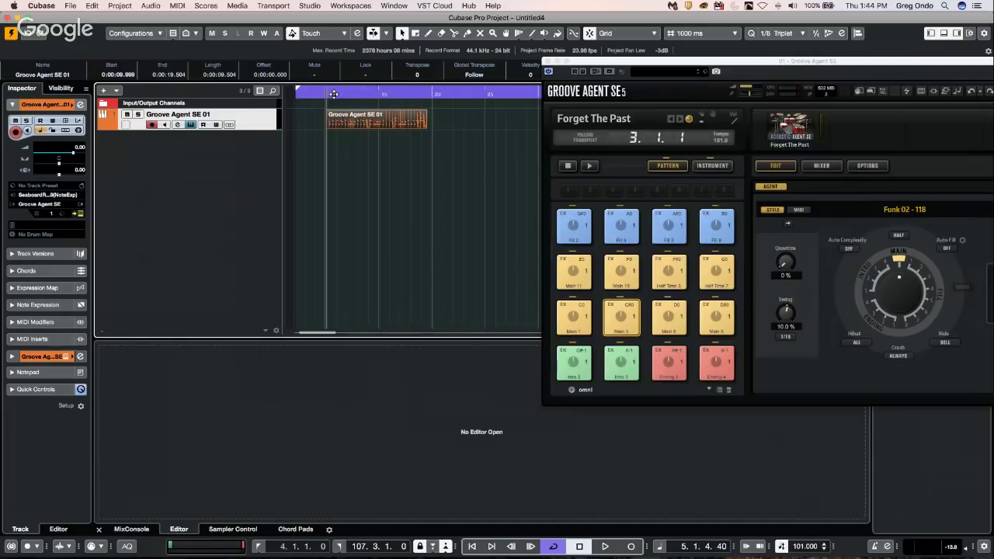
Step: Erase the pattern part from the Groove Agent track
{"action": "left_click_drag", "start_coordinate": [330, 94], "coordinate": [328, 117]}
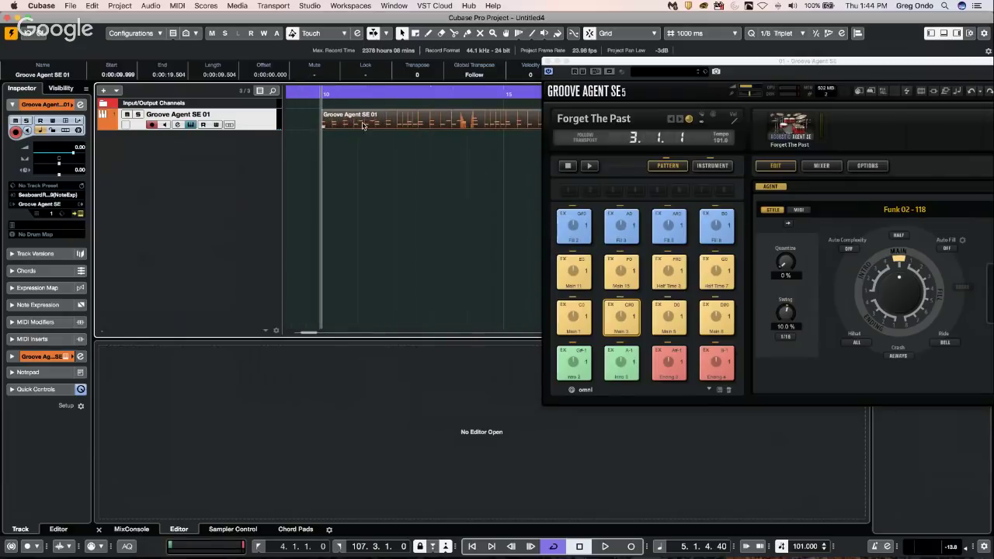
{"action": "right_click", "coordinate": [386, 125]}
{"action": "left_click", "coordinate": [409, 123]}
{"action": "left_click", "coordinate": [388, 122]}
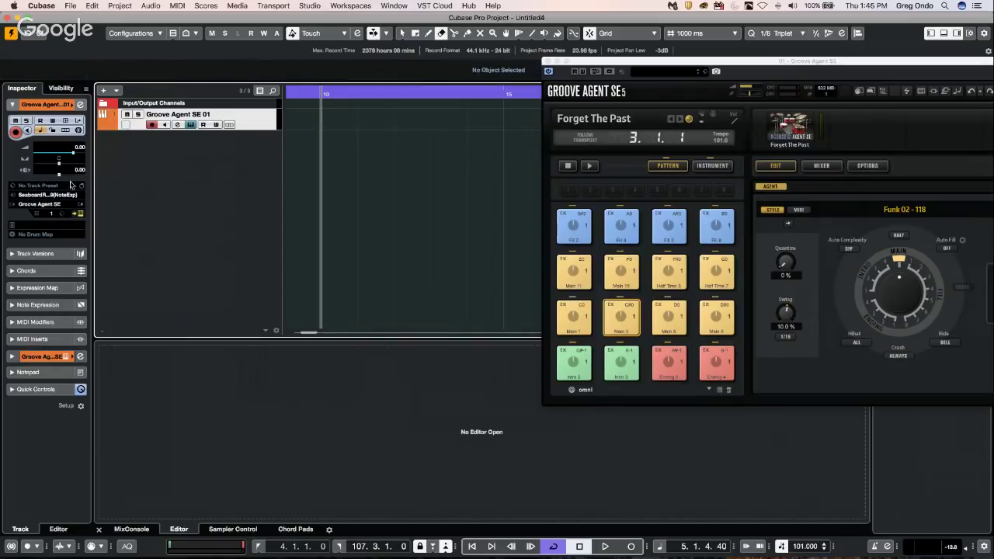
Step: Set the track's MIDI input to Groove Agent SE - MIDI Out and enable Follow Transport in Groove Agent
{"action": "left_click", "coordinate": [50, 196]}
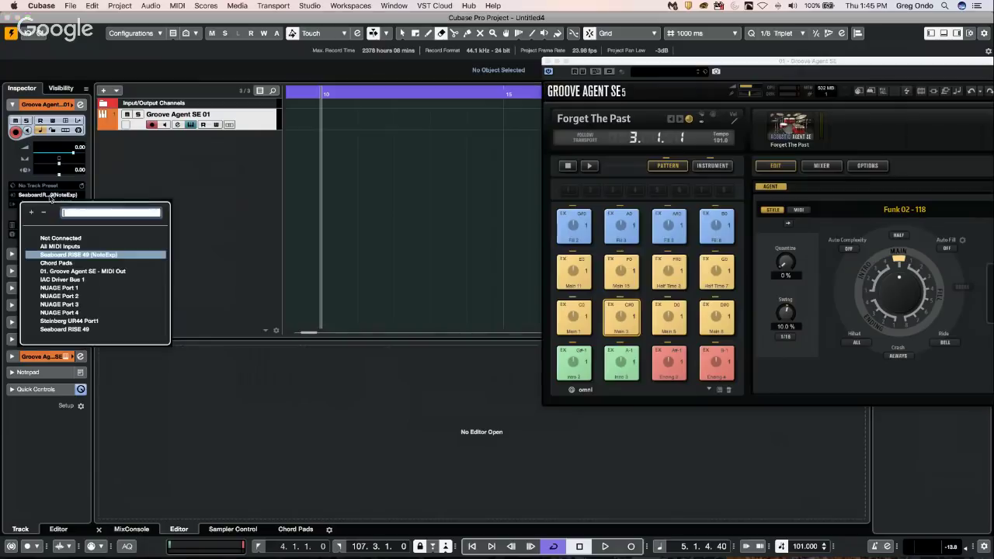
{"action": "left_click", "coordinate": [97, 271]}
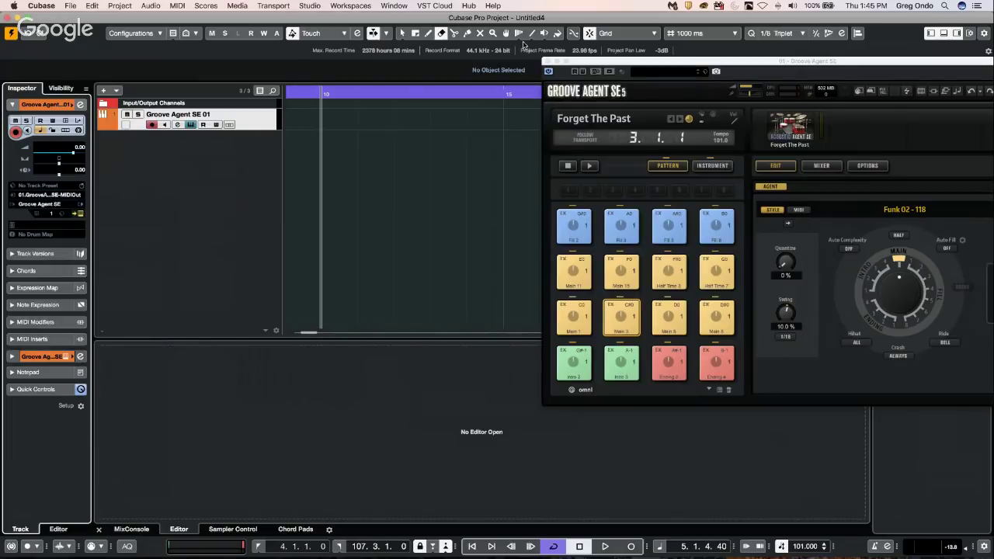
{"action": "left_click", "coordinate": [586, 140]}
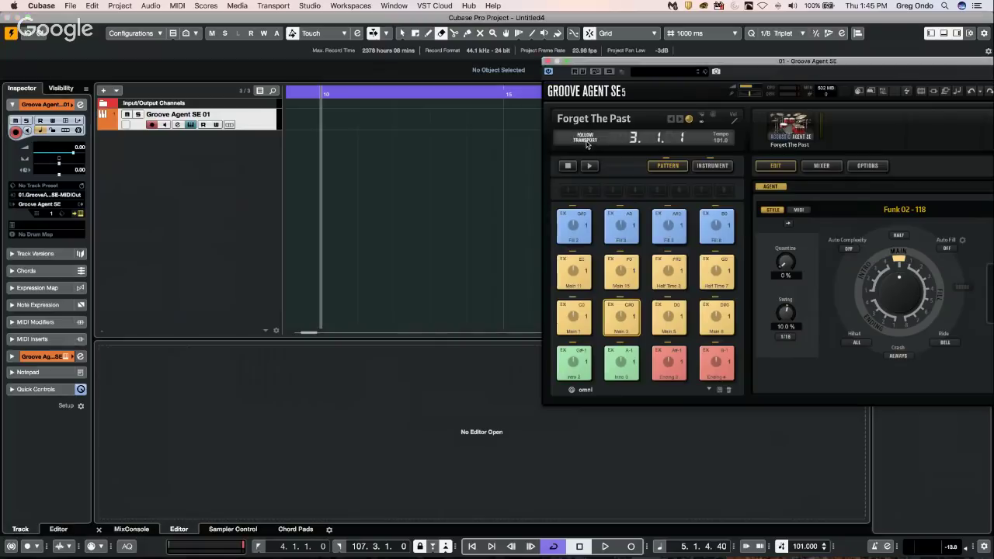
{"action": "left_click", "coordinate": [587, 141]}
Step: Record Groove Agent's pattern output as MIDI on its own track for several bars
{"action": "left_click", "coordinate": [630, 546]}
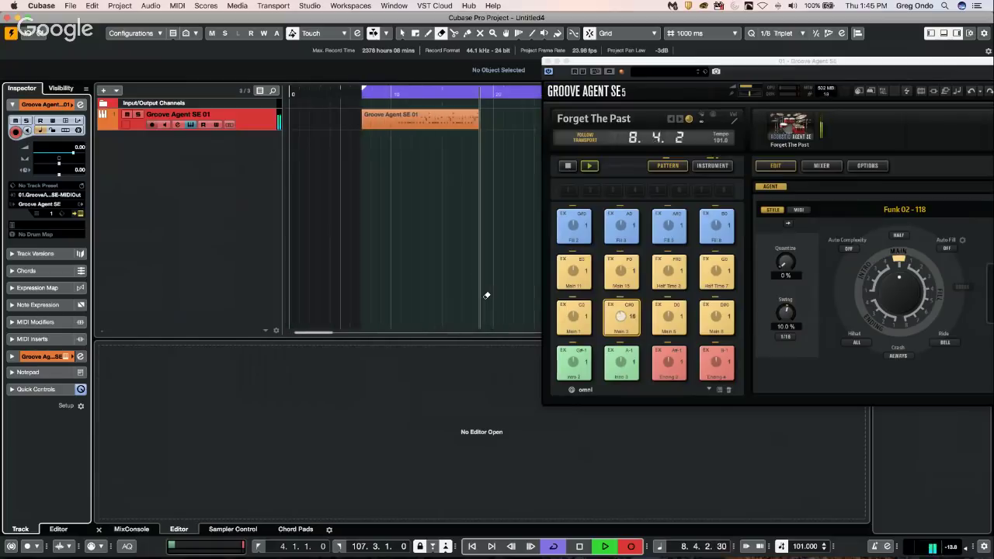
{"action": "key", "text": "space"}
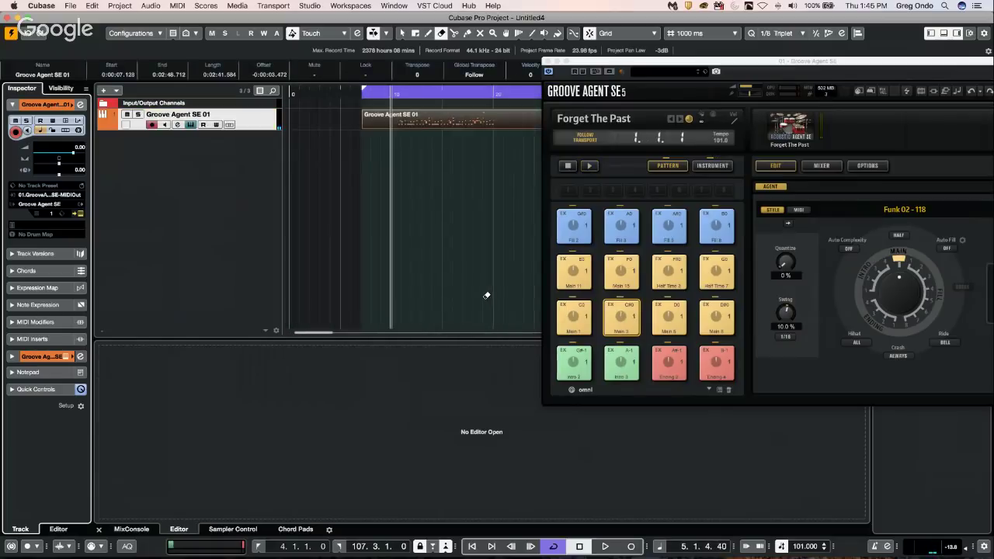
Step: Split the recorded part at about 10 and 20 seconds and erase the pieces outside that range
{"action": "right_click", "coordinate": [410, 112]}
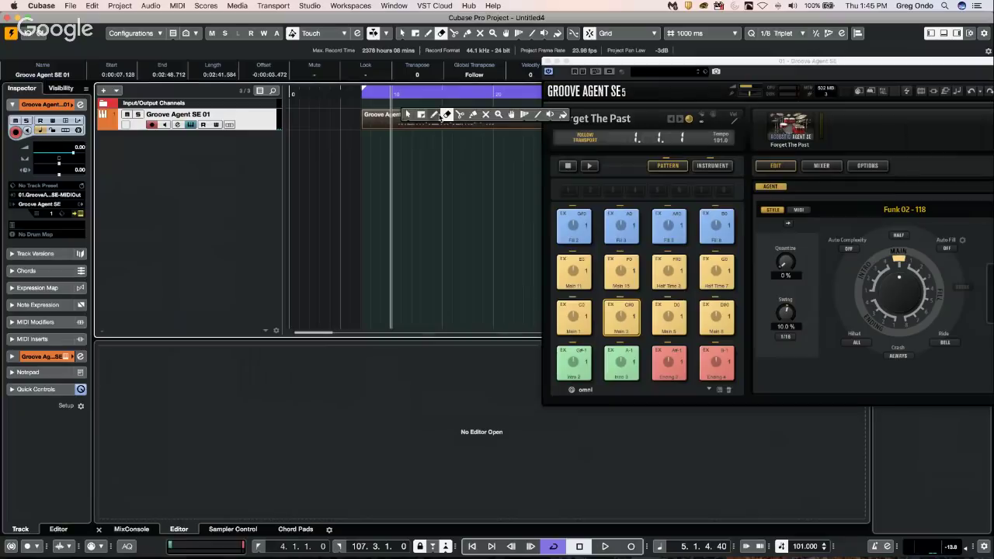
{"action": "left_click", "coordinate": [463, 115]}
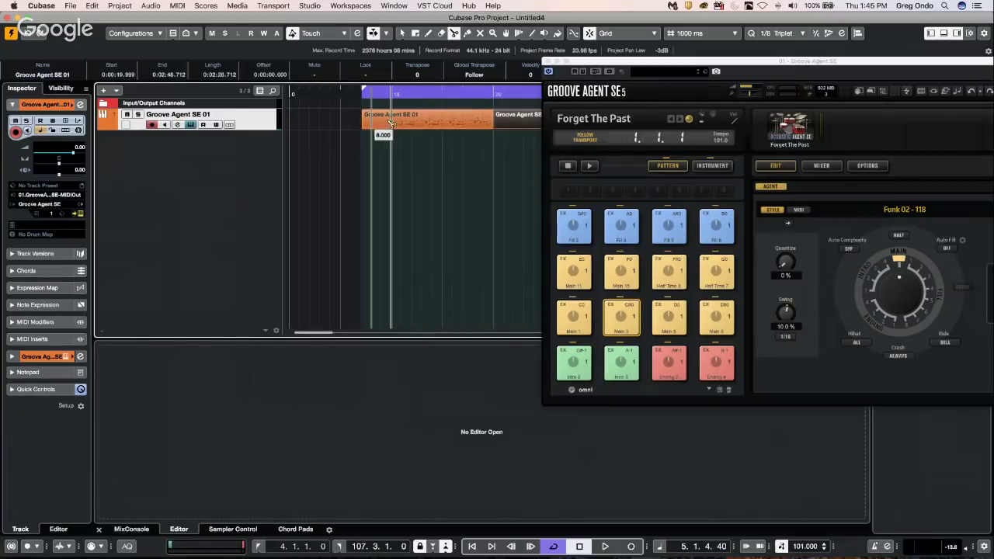
{"action": "left_click", "coordinate": [395, 119]}
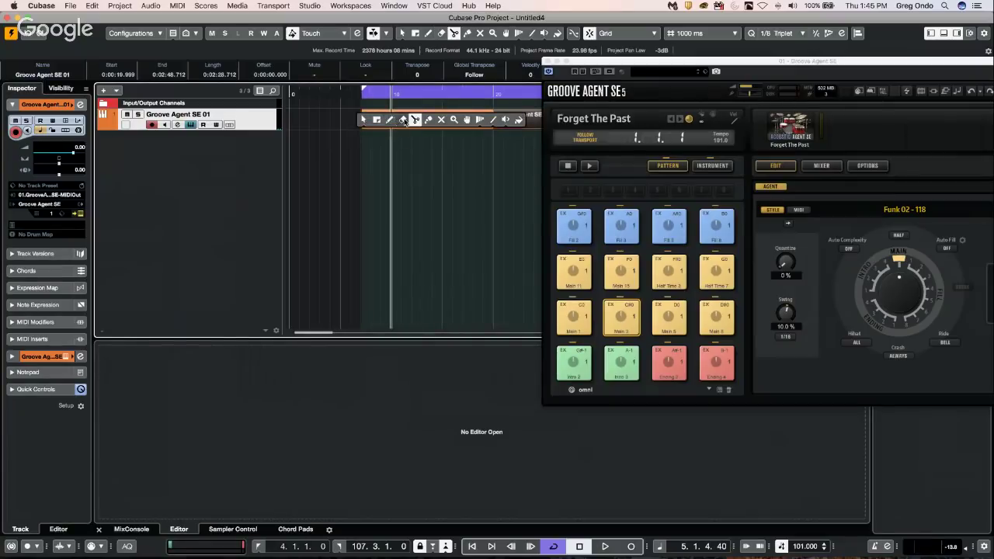
{"action": "key", "text": "5"}
{"action": "left_click", "coordinate": [512, 115]}
{"action": "left_click", "coordinate": [377, 116]}
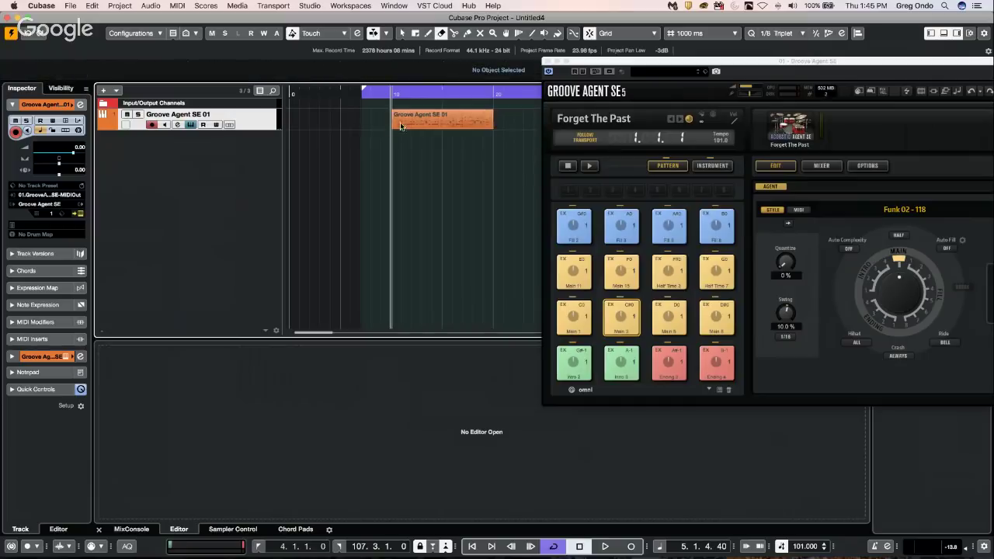
Step: Render the trimmed Groove Agent part in place as separate events, dry with transferred channel settings, 64-bit float, muting the source events
{"action": "right_click", "coordinate": [401, 122]}
{"action": "left_click", "coordinate": [400, 124]}
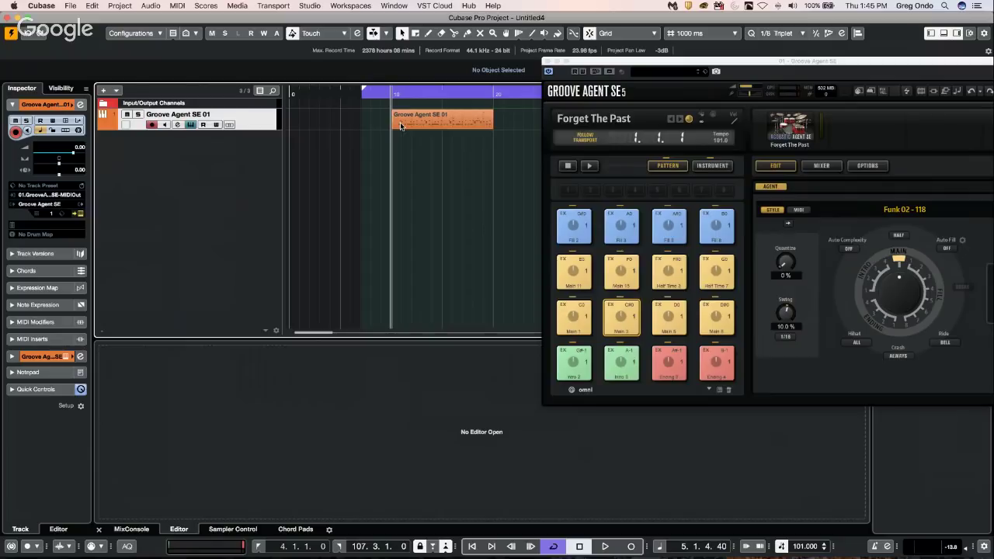
{"action": "left_click", "coordinate": [401, 126]}
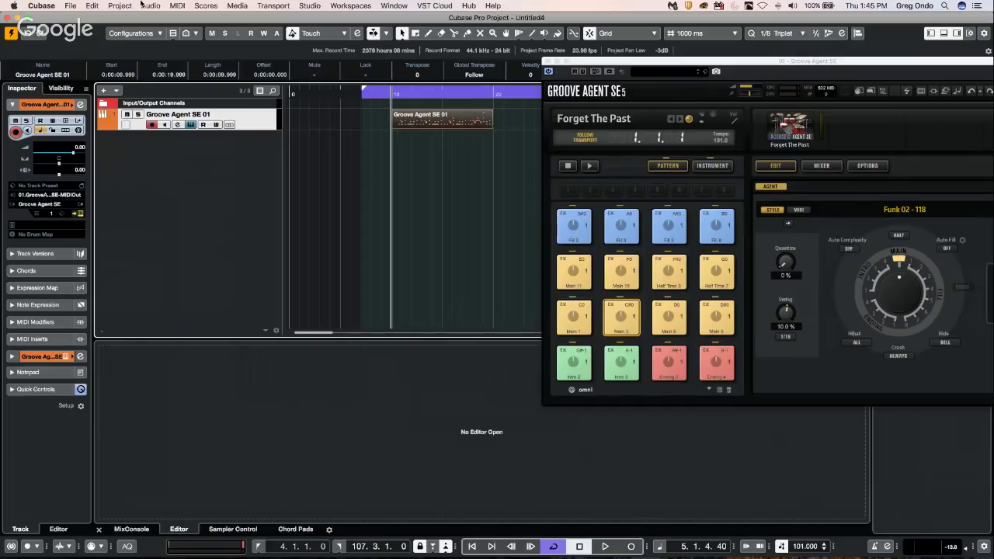
{"action": "left_click", "coordinate": [97, 7]}
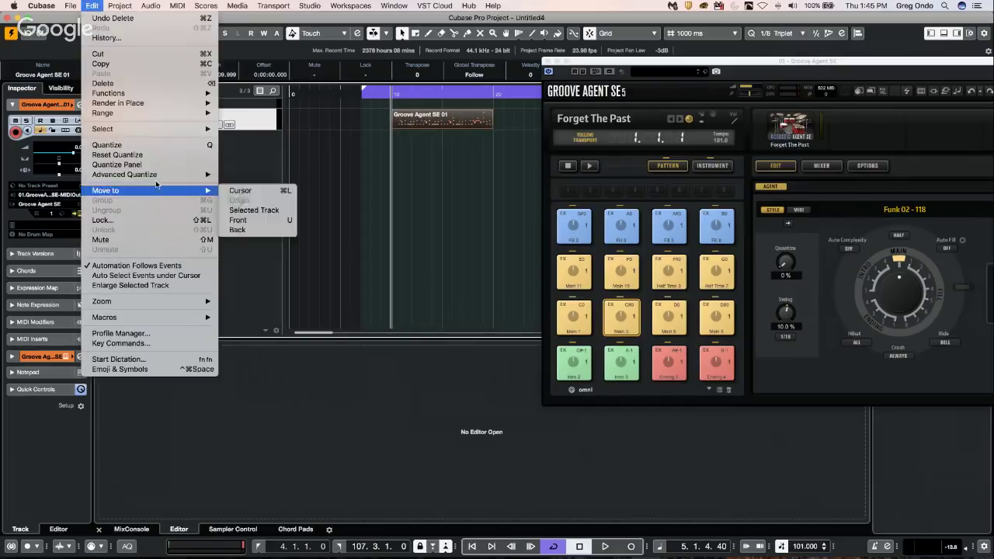
{"action": "mouse_move", "coordinate": [156, 99]}
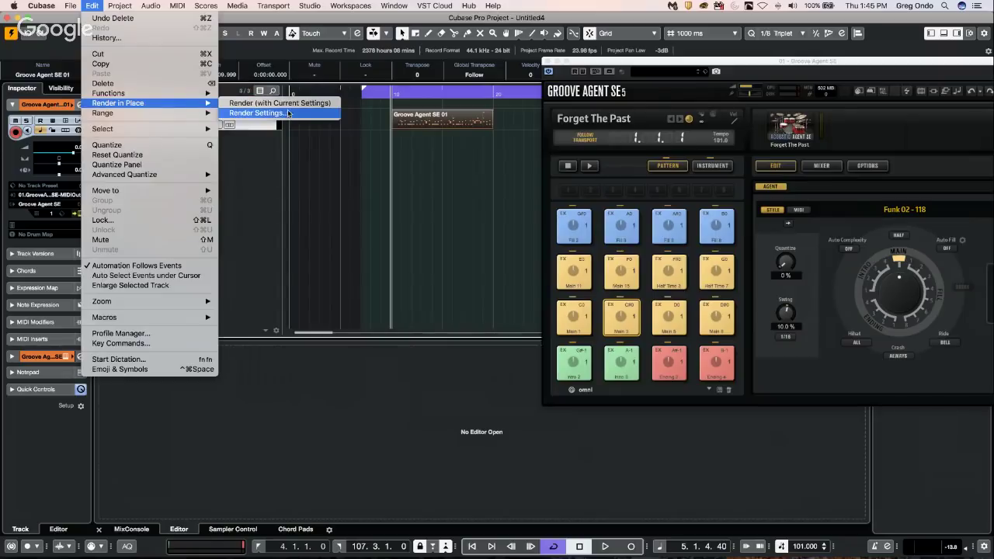
{"action": "left_click", "coordinate": [289, 117]}
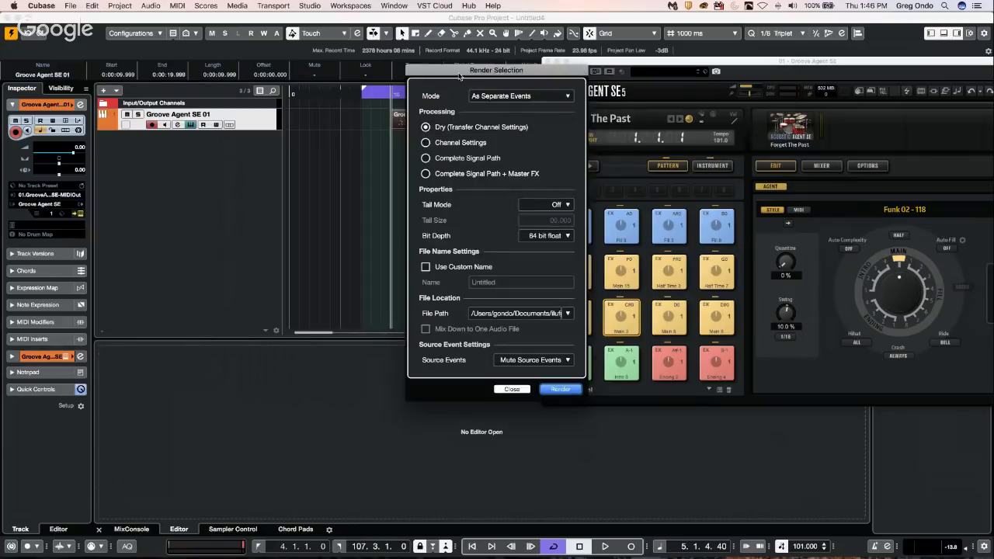
{"action": "left_click_drag", "start_coordinate": [452, 77], "coordinate": [201, 146]}
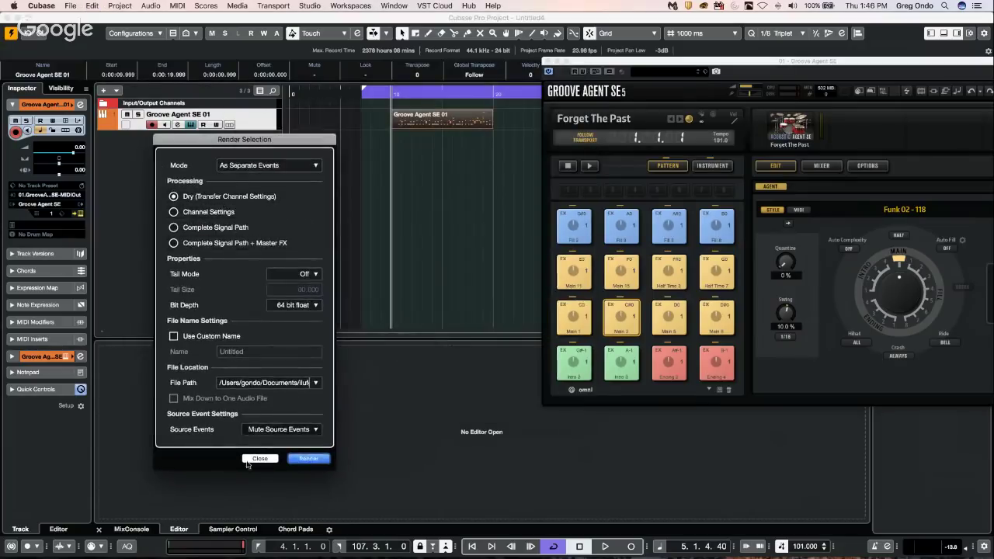
{"action": "left_click", "coordinate": [312, 459]}
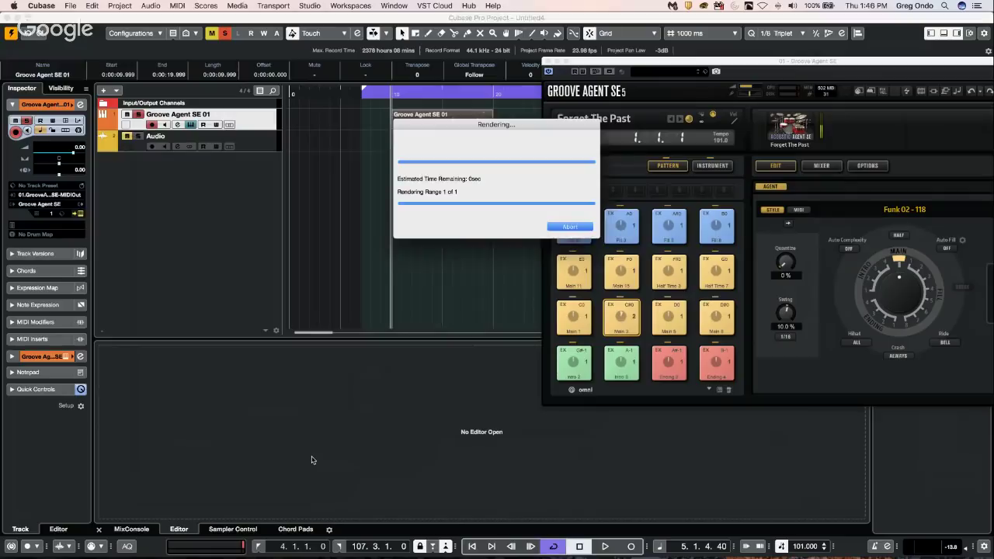
Step: Audition the rendered Groove Agent audio event
{"action": "right_click", "coordinate": [385, 154]}
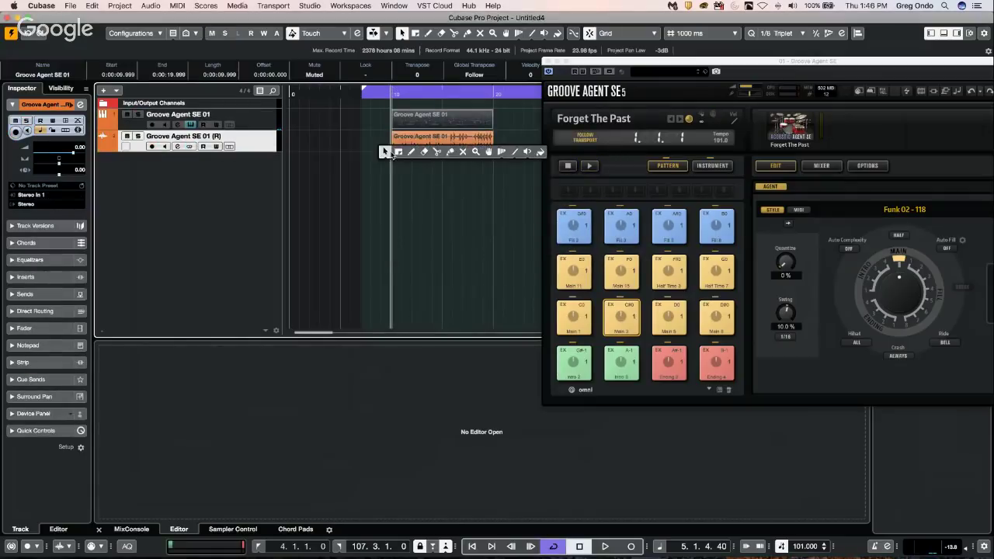
{"action": "left_click", "coordinate": [529, 153]}
{"action": "left_click", "coordinate": [407, 138]}
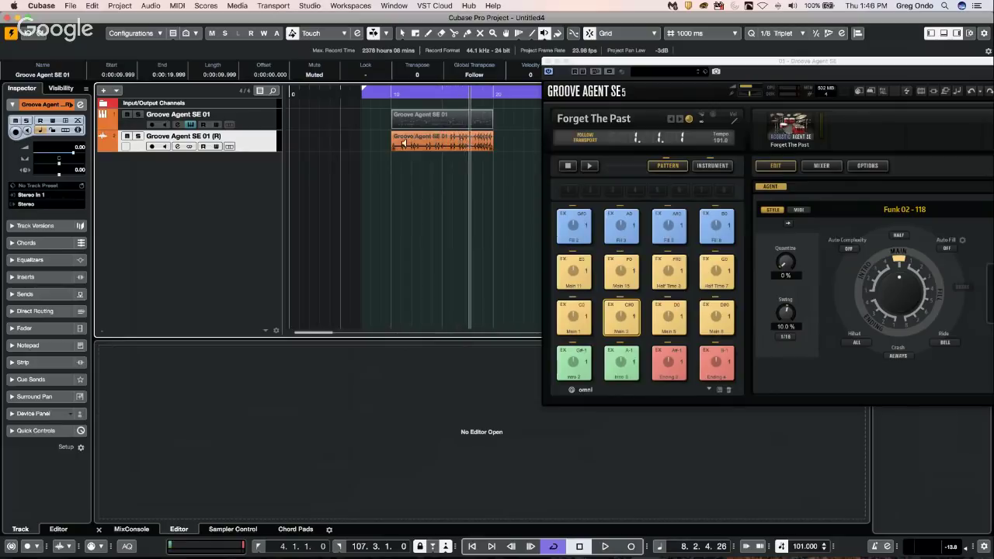
Step: Undo the render in place of the Groove Agent part
{"action": "key", "text": "1"}
{"action": "left_click", "coordinate": [433, 149]}
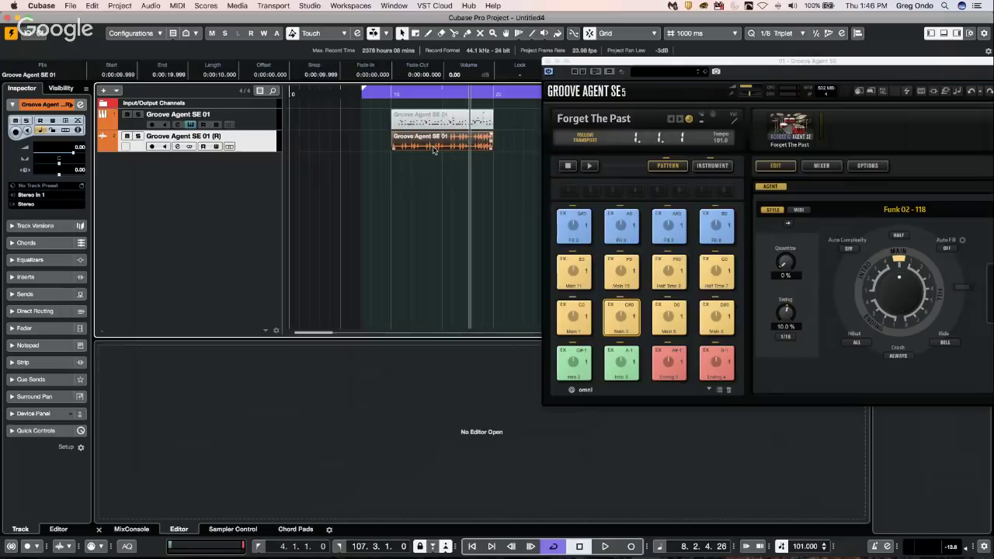
{"action": "key", "text": "super+z"}
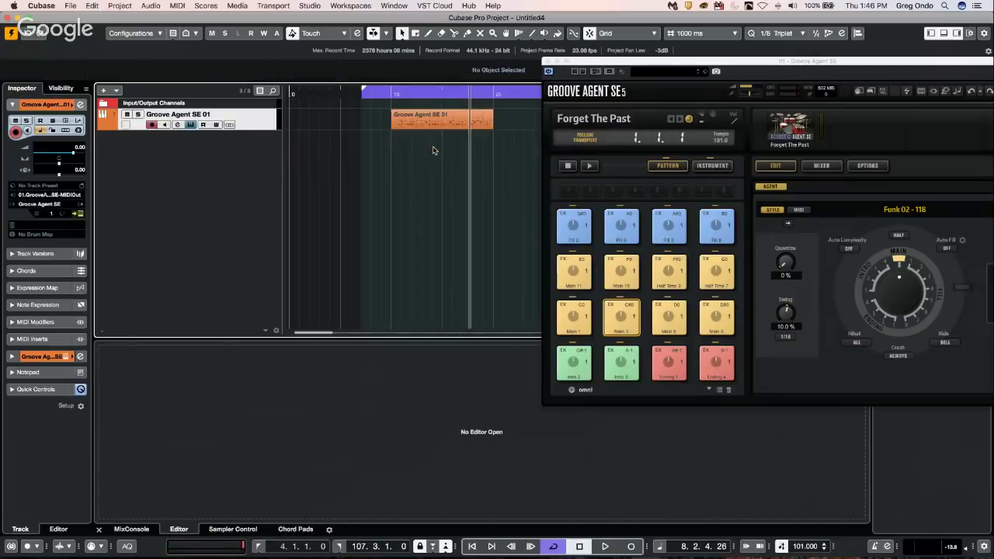
Step: Select the trimmed MIDI part and activate Groove Agent's additional stereo outputs Out 2 and Out 3
{"action": "left_click", "coordinate": [447, 121]}
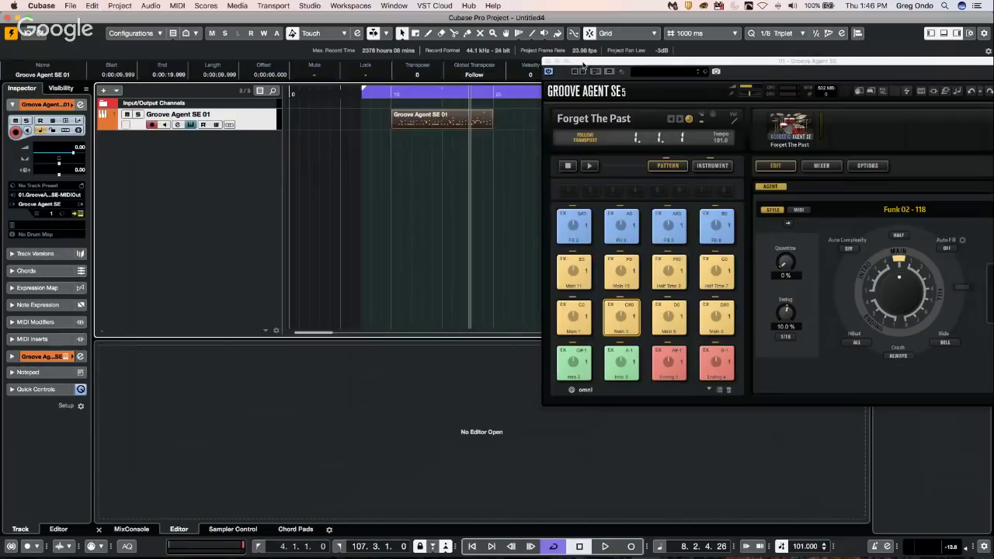
{"action": "left_click_drag", "start_coordinate": [583, 65], "coordinate": [237, 182]}
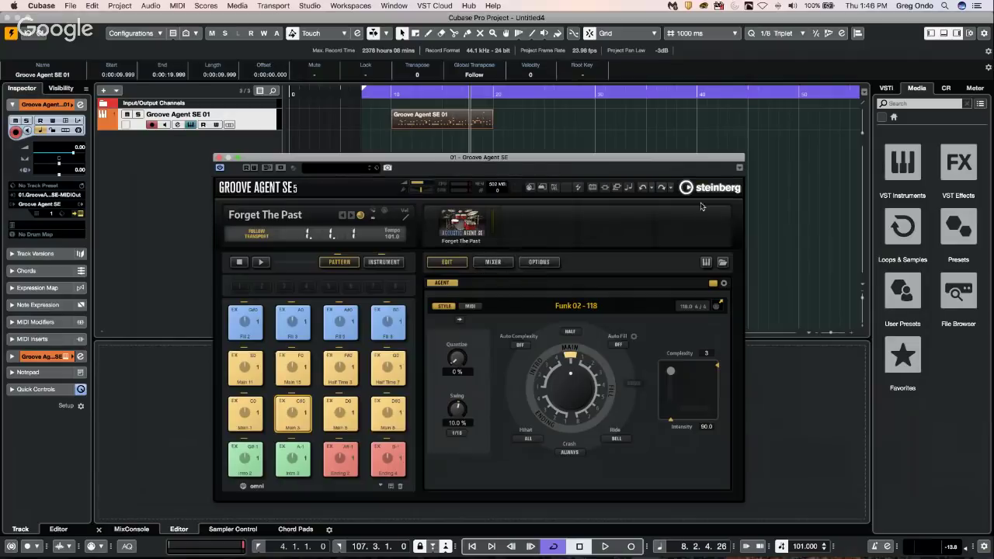
{"action": "left_click", "coordinate": [83, 206]}
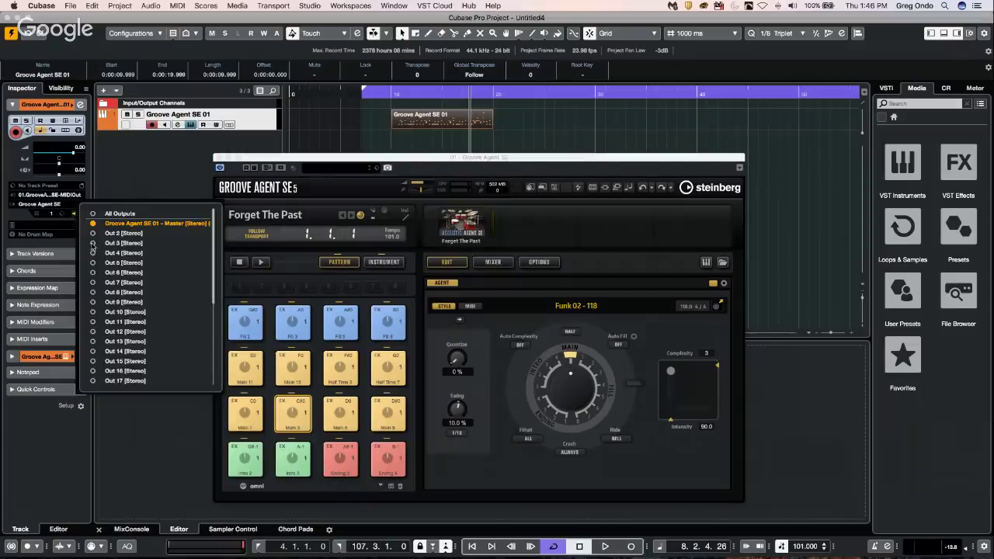
{"action": "left_click", "coordinate": [93, 233]}
{"action": "left_click", "coordinate": [94, 243]}
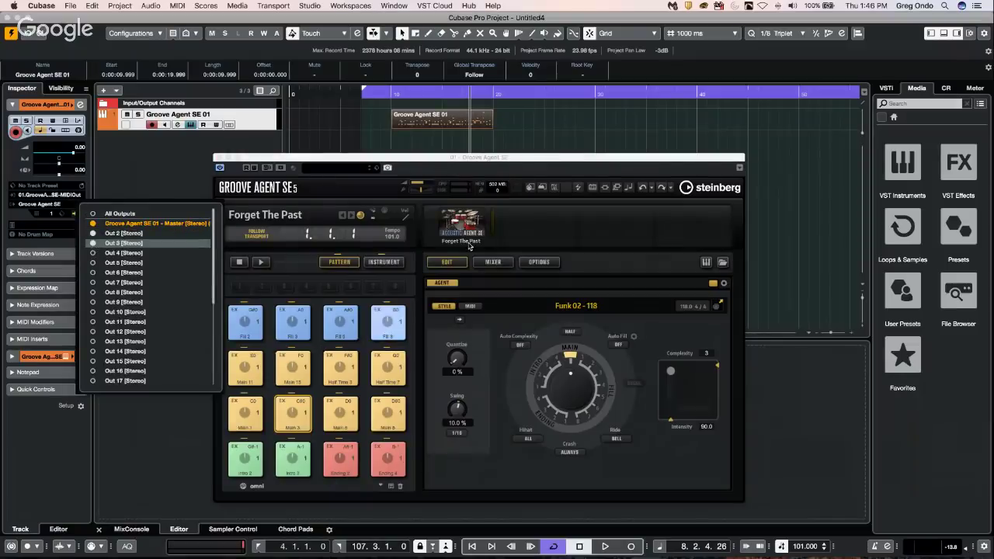
{"action": "left_click", "coordinate": [491, 261]}
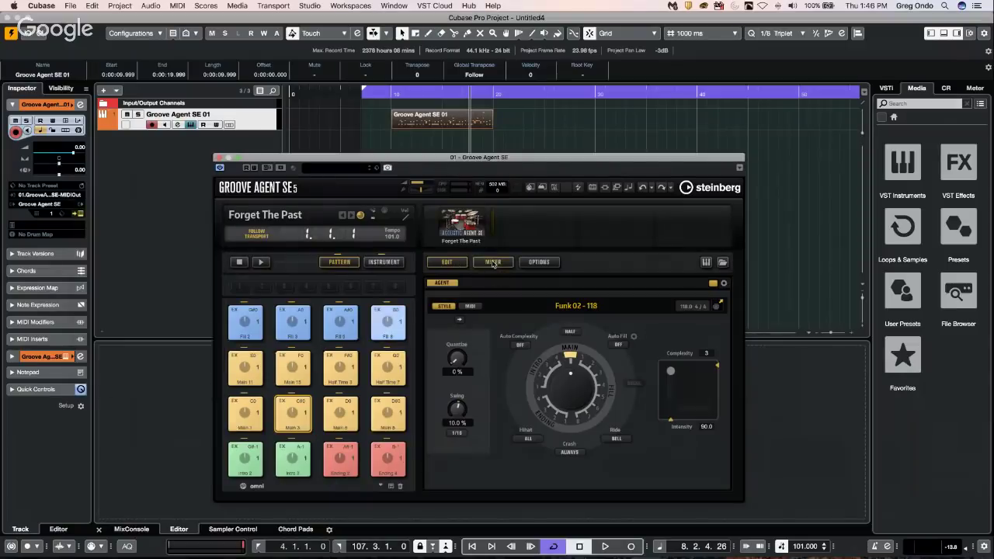
Step: Route Groove Agent's Kick channel to Master, Snare to Out 2 and Hihat to Out 3 in its mixer
{"action": "left_click", "coordinate": [492, 261]}
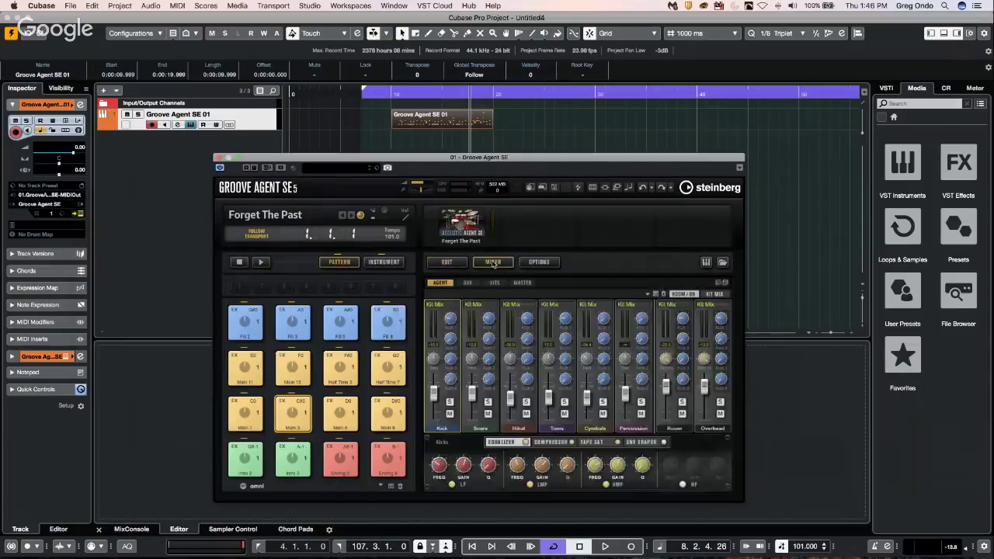
{"action": "left_click", "coordinate": [443, 308]}
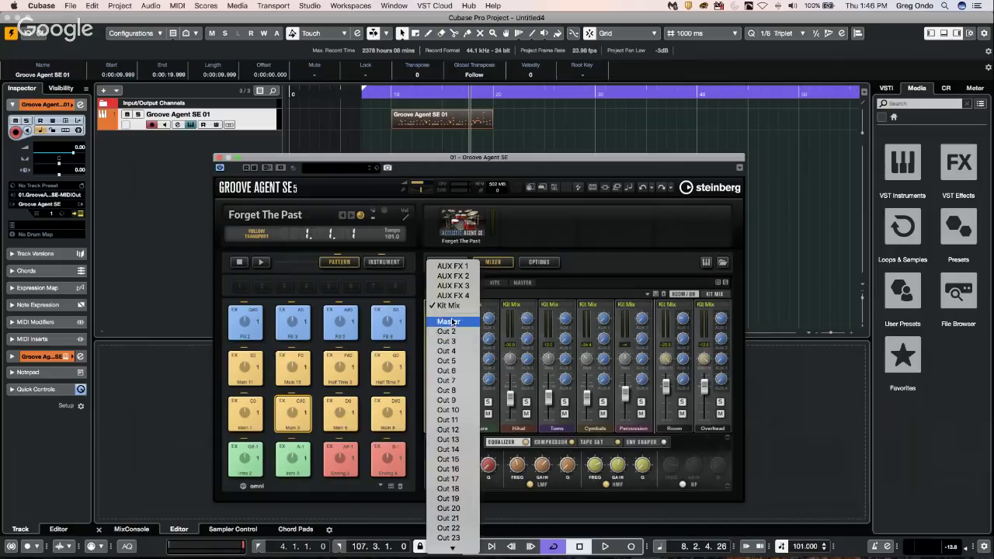
{"action": "left_click", "coordinate": [454, 321]}
{"action": "left_click", "coordinate": [487, 306]}
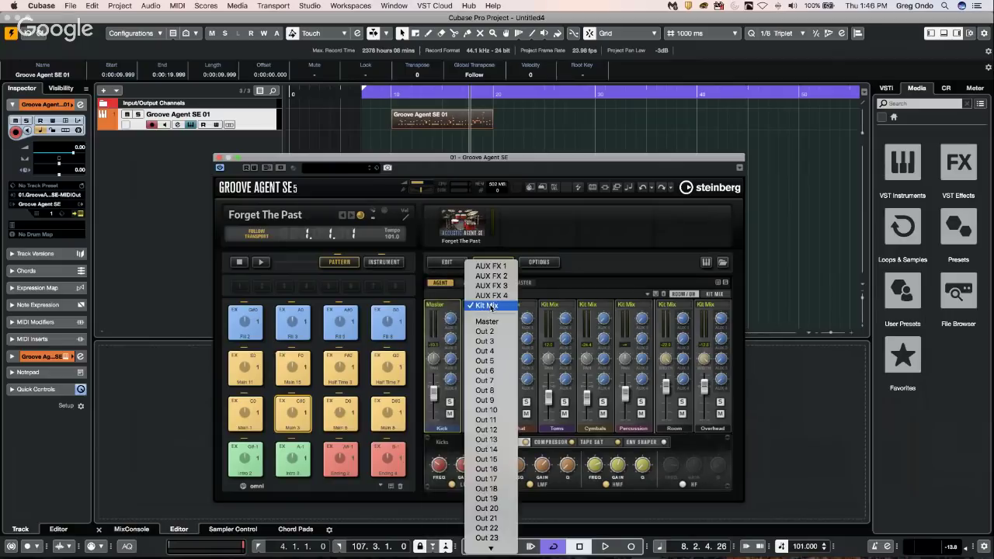
{"action": "left_click", "coordinate": [502, 332]}
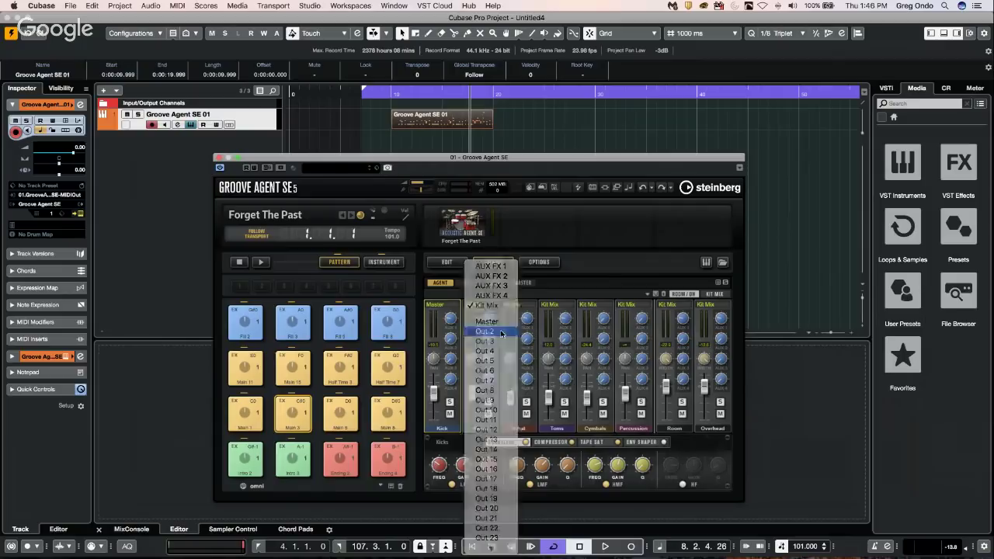
{"action": "left_click", "coordinate": [523, 305]}
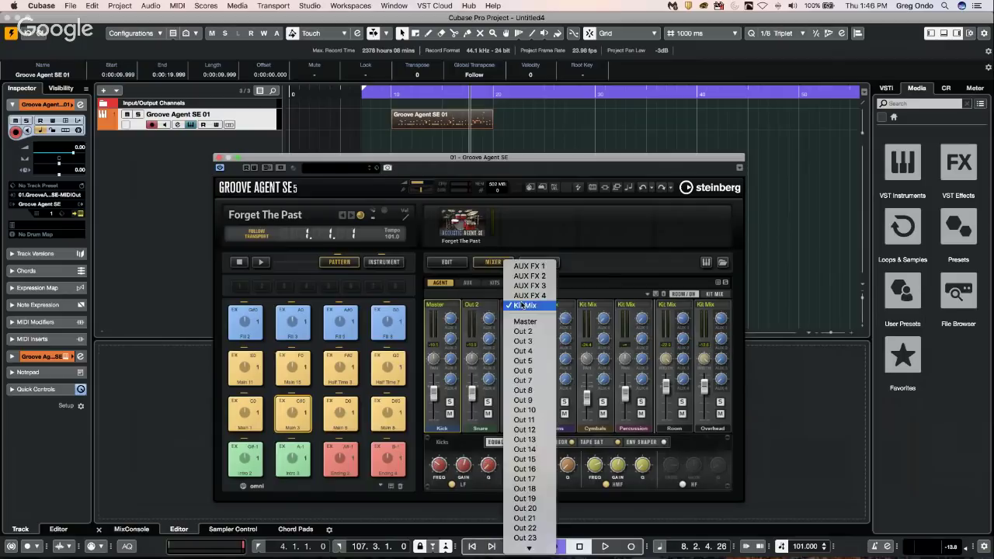
{"action": "left_click", "coordinate": [529, 341]}
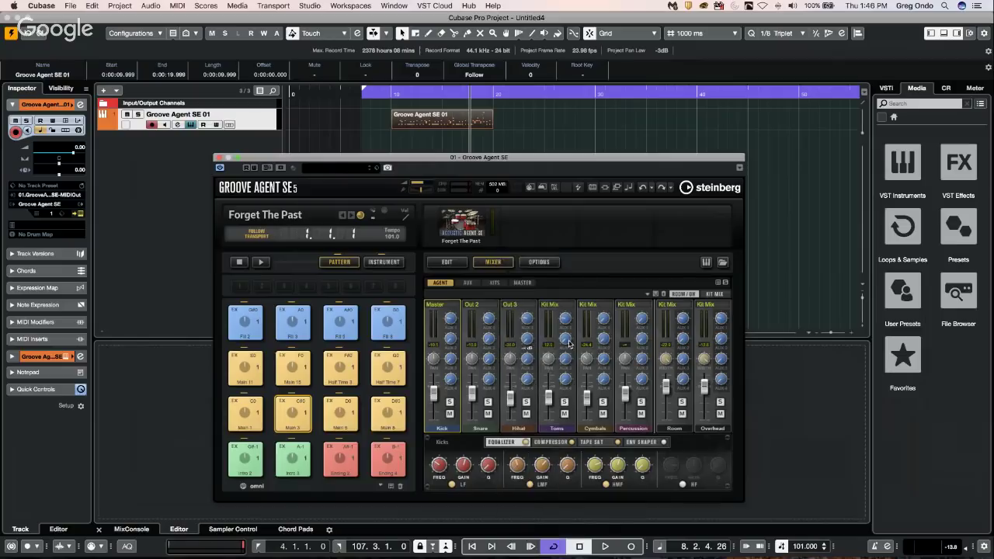
Step: Route the Room channel to Out 4 and Overhead to Out 5, activate both outputs, and close Groove Agent
{"action": "left_click", "coordinate": [679, 307]}
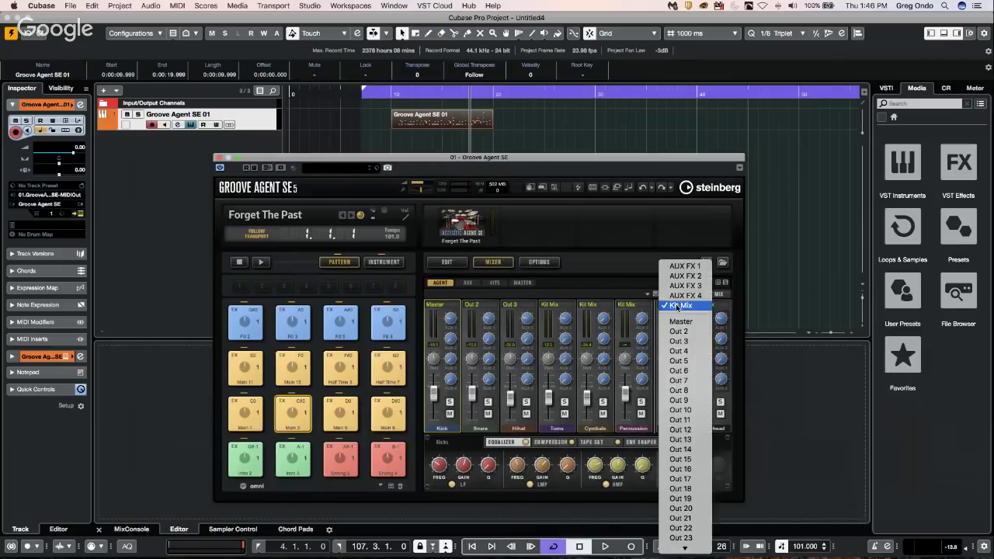
{"action": "left_click", "coordinate": [690, 353]}
{"action": "left_click", "coordinate": [716, 305]}
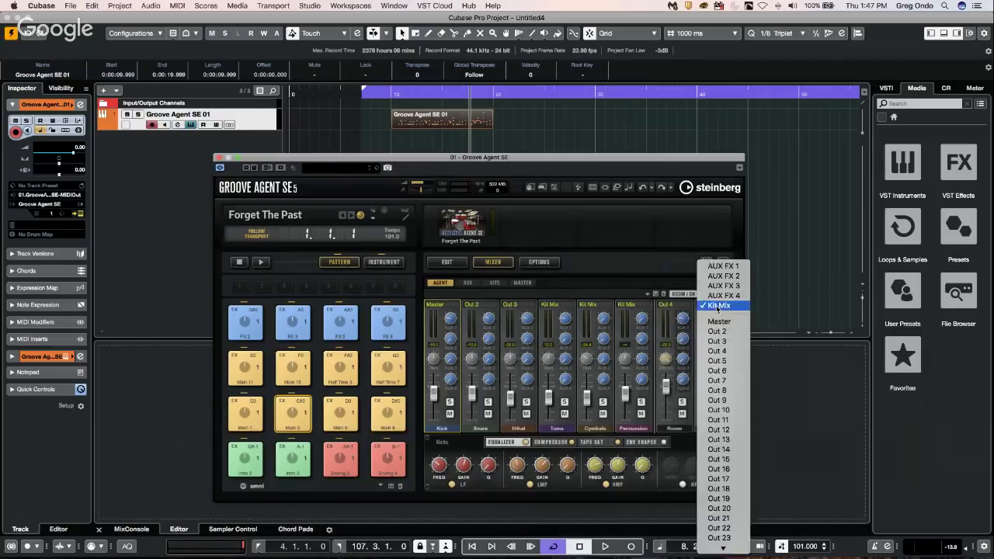
{"action": "left_click", "coordinate": [727, 362]}
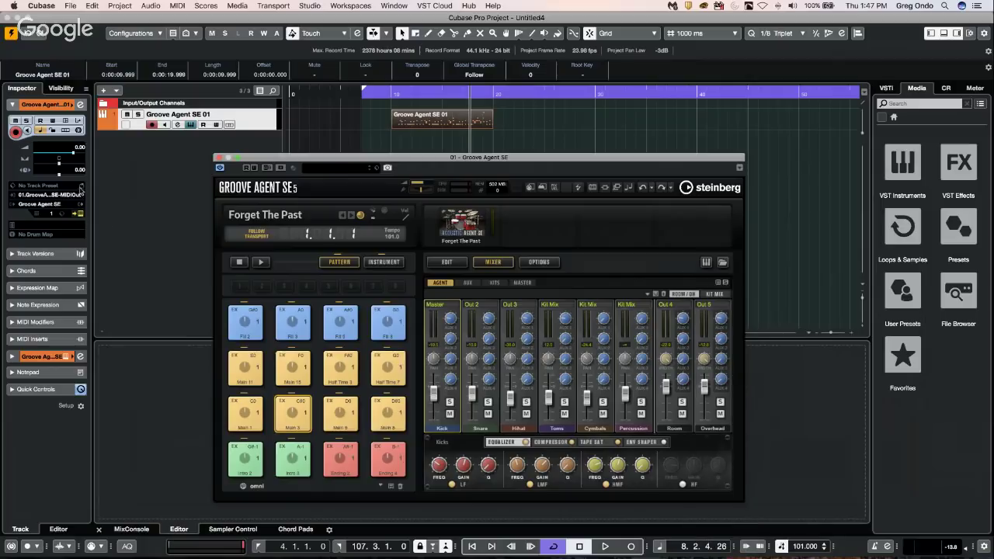
{"action": "left_click", "coordinate": [81, 208]}
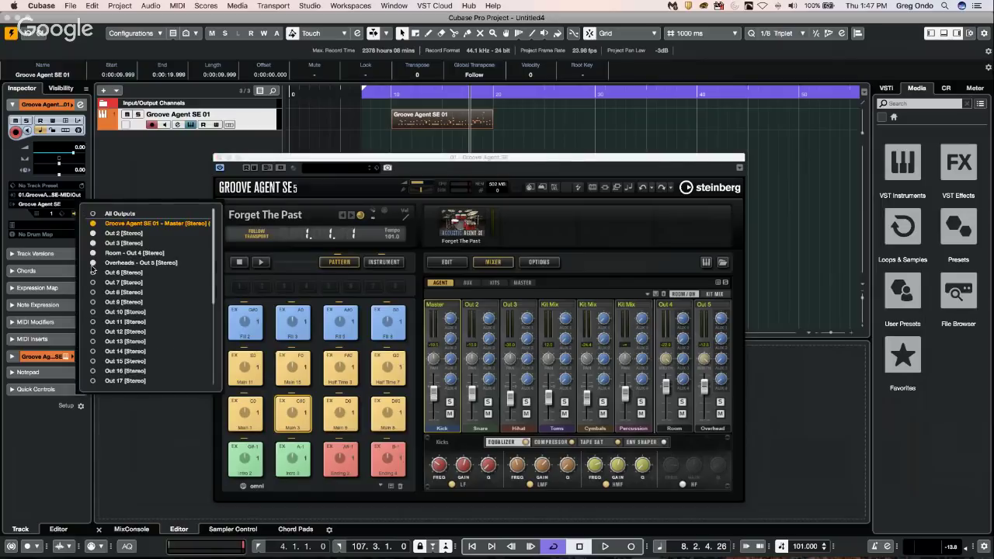
{"action": "left_click", "coordinate": [218, 157]}
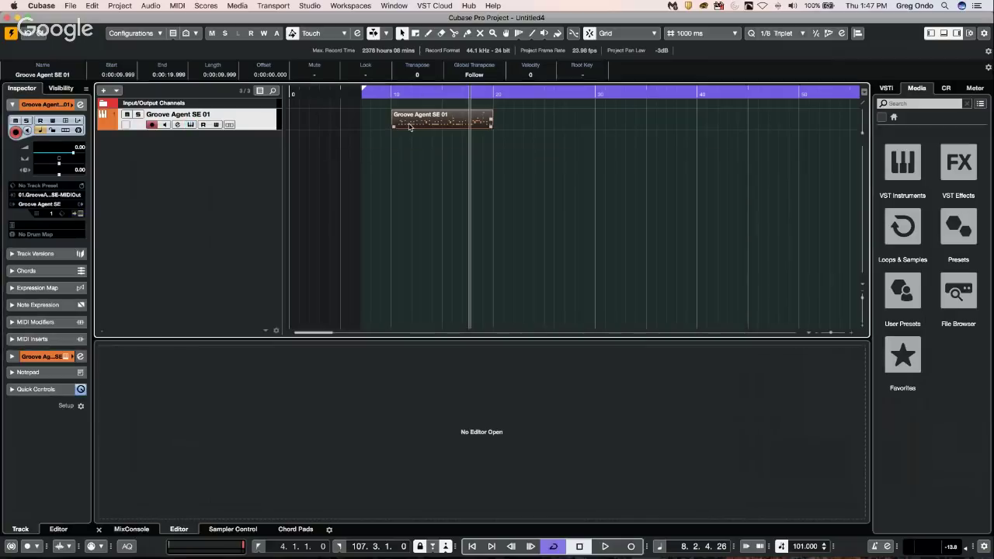
Step: Render the multi-output MIDI part in place as separate events, dry with transferred channel settings, 64-bit float, muting the source events
{"action": "left_click", "coordinate": [151, 5]}
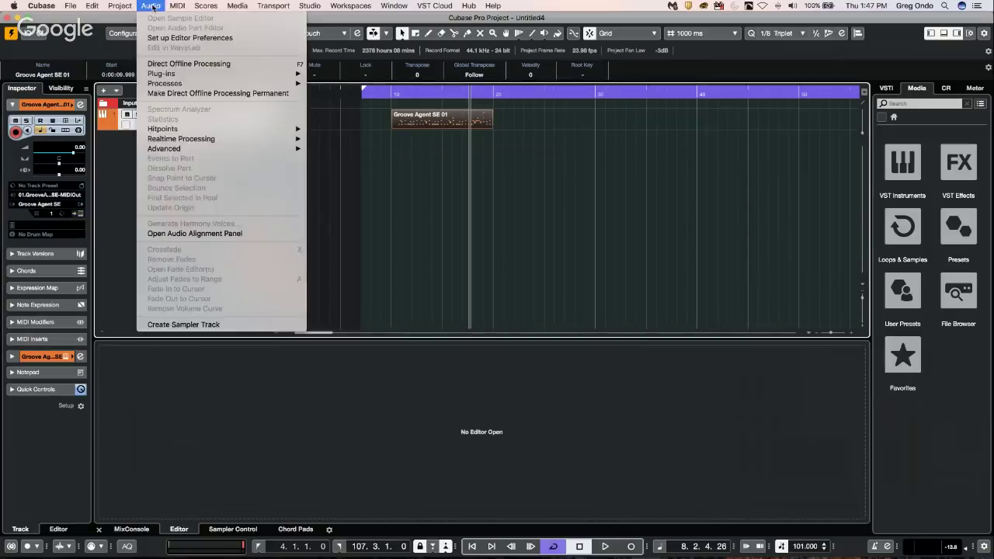
{"action": "mouse_move", "coordinate": [92, 6]}
{"action": "mouse_move", "coordinate": [155, 102]}
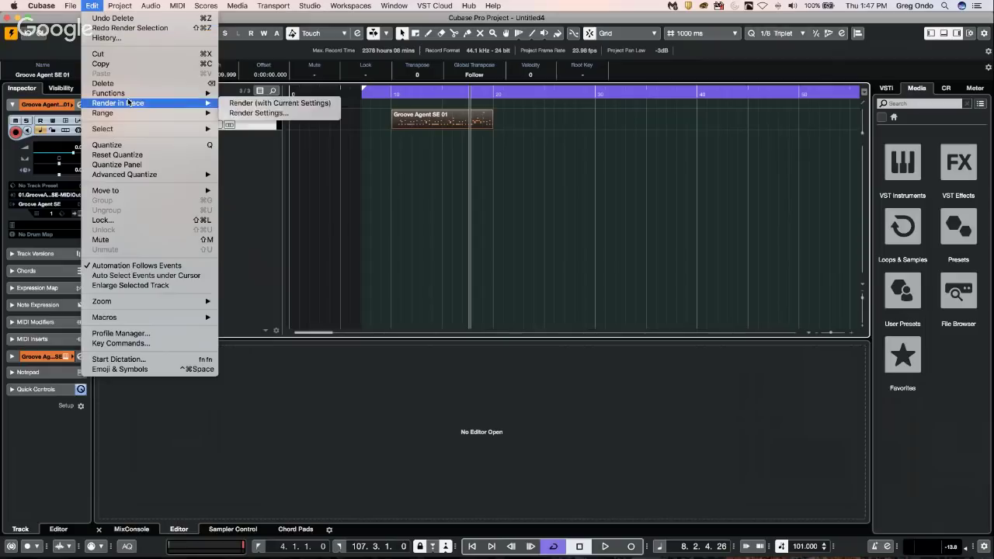
{"action": "left_click", "coordinate": [254, 114]}
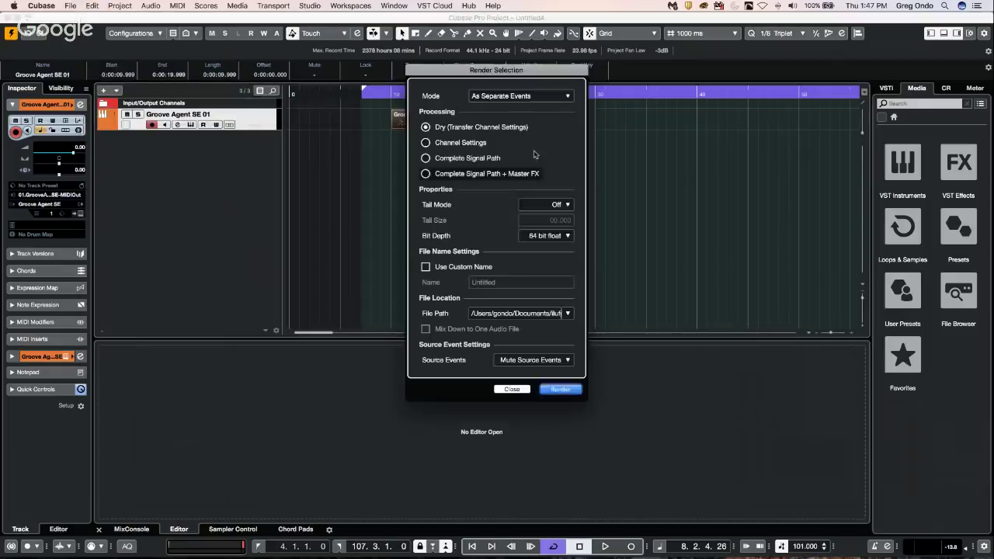
{"action": "left_click", "coordinate": [563, 392]}
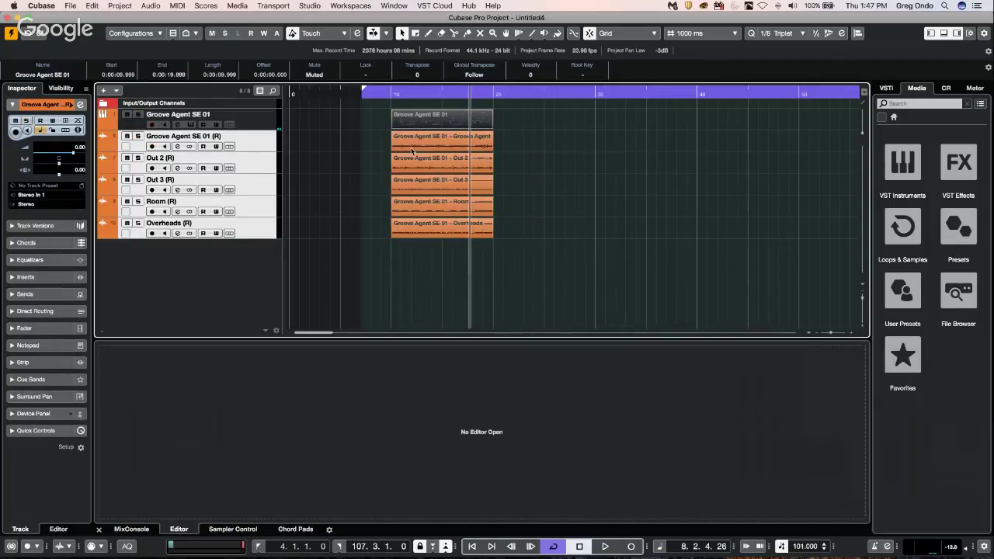
Step: Audition the separately rendered Groove Agent master, Out 2 and Out 3 audio events
{"action": "right_click", "coordinate": [407, 151]}
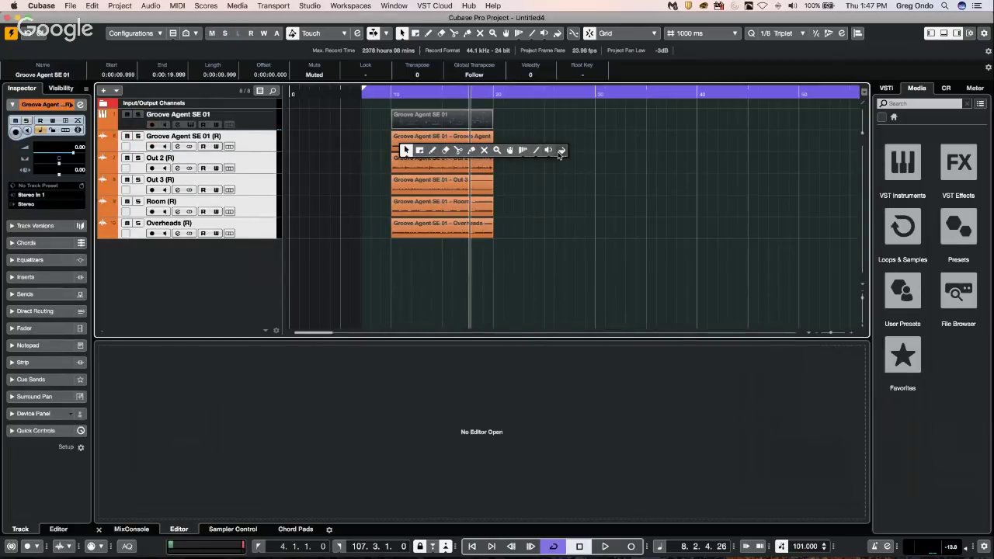
{"action": "left_click", "coordinate": [547, 149]}
{"action": "left_click", "coordinate": [435, 145]}
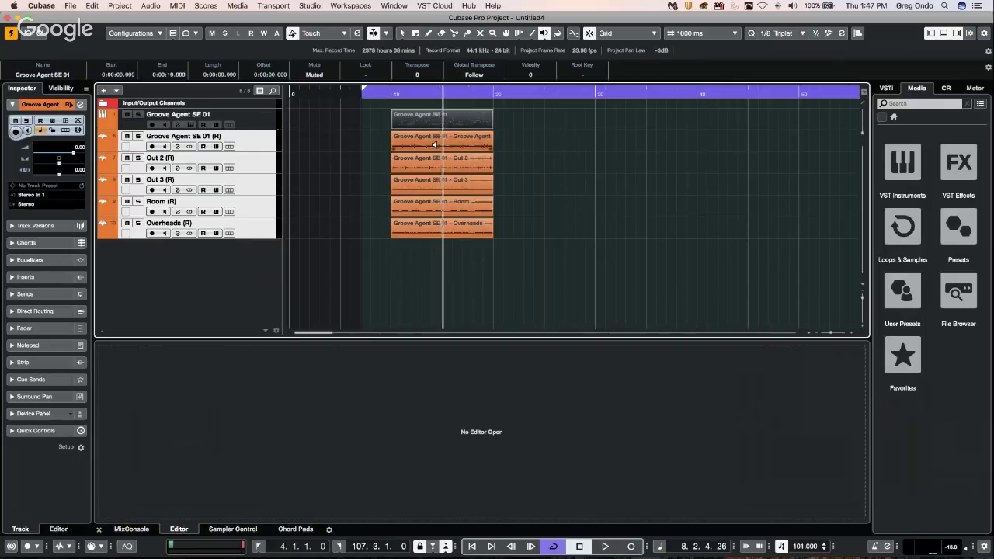
{"action": "left_click", "coordinate": [422, 160]}
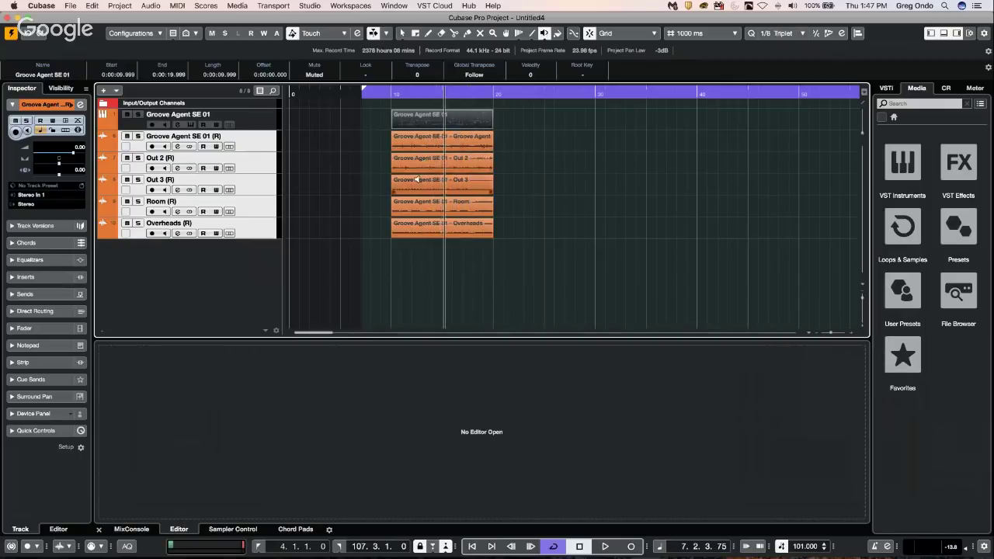
{"action": "left_click", "coordinate": [414, 182]}
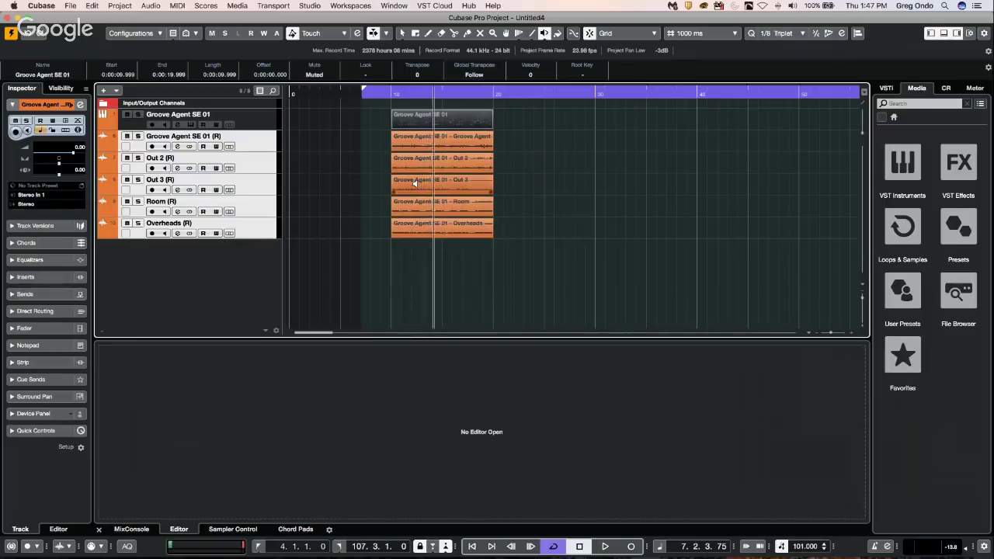
Step: Audition the rendered Room and Overheads audio events, and replay the rendered Groove Agent master event
{"action": "left_click", "coordinate": [414, 213]}
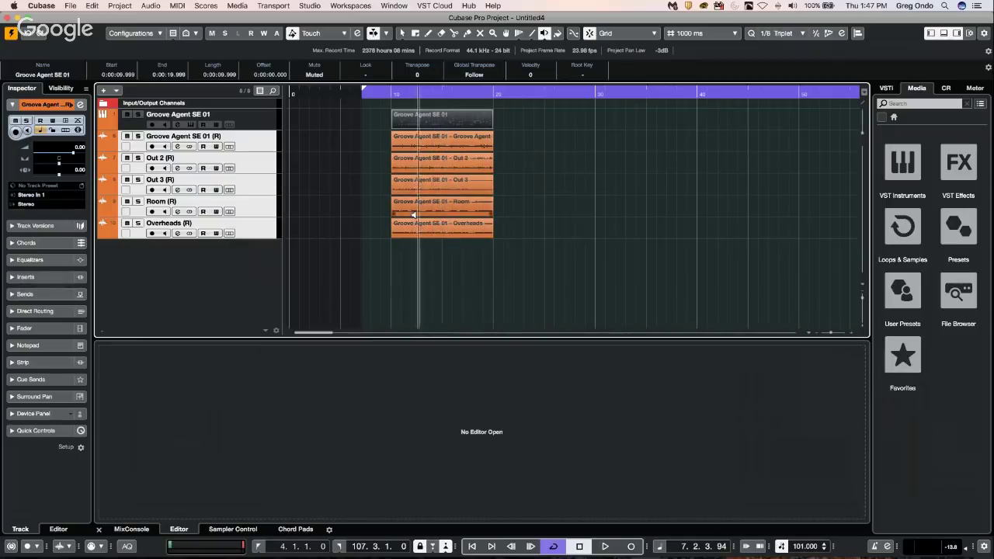
{"action": "left_click", "coordinate": [417, 229]}
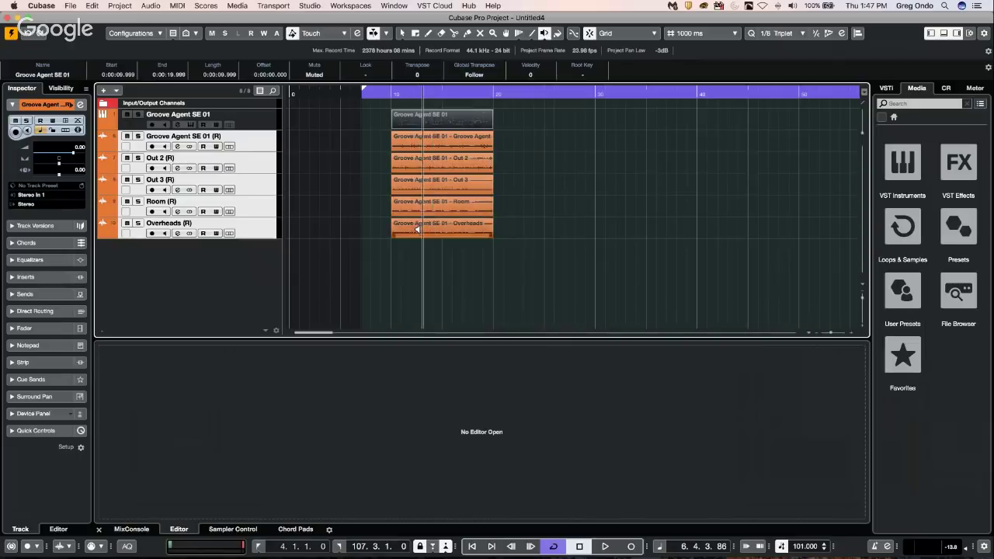
{"action": "left_click", "coordinate": [424, 159]}
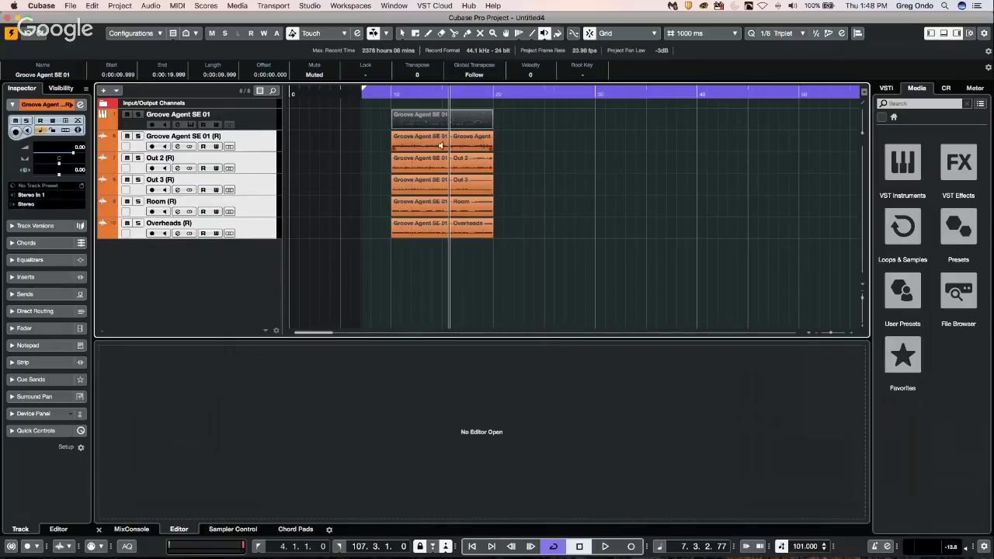
Step: Review the activated outputs of the Groove Agent SE 01 instrument track and close the instrument window
{"action": "left_click", "coordinate": [267, 121]}
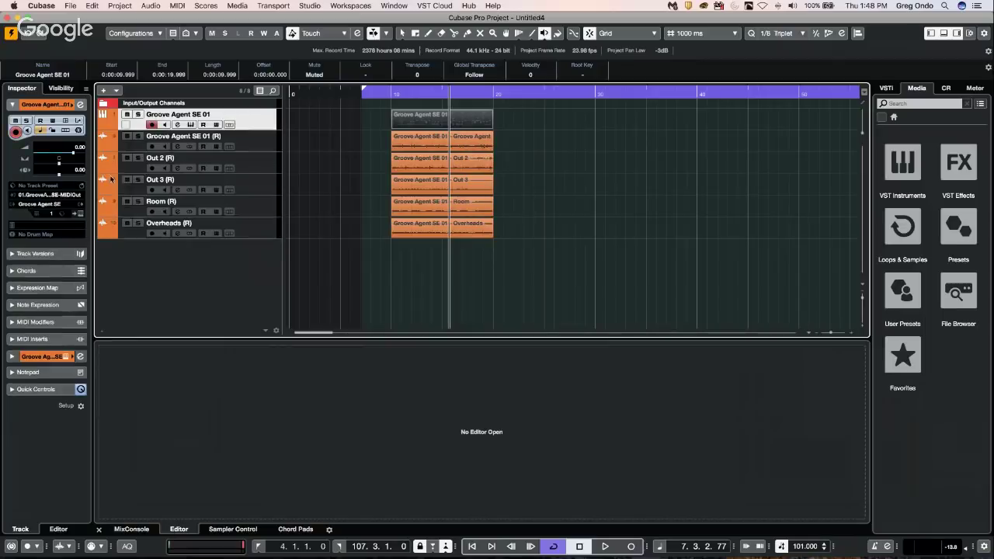
{"action": "left_click", "coordinate": [79, 208]}
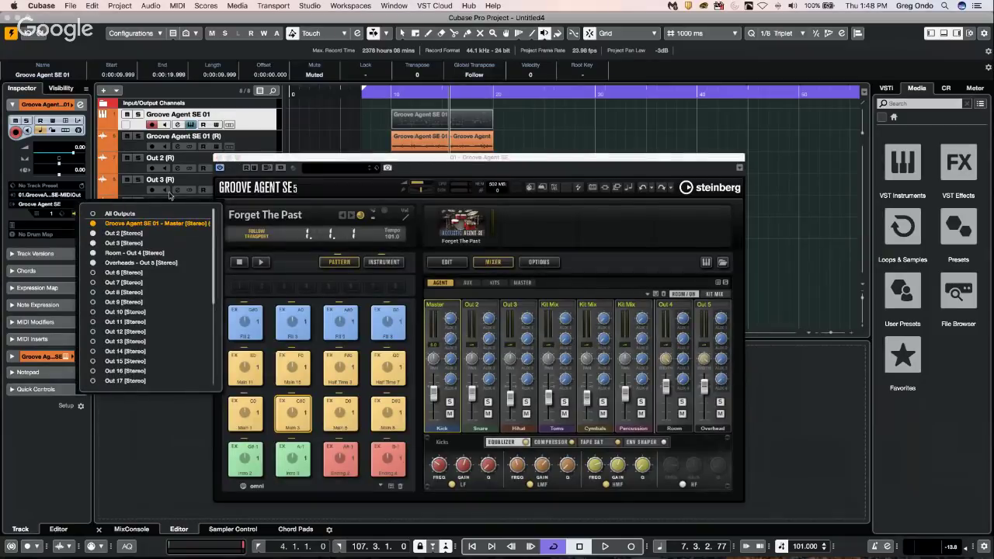
{"action": "left_click", "coordinate": [220, 161]}
{"action": "left_click", "coordinate": [219, 160]}
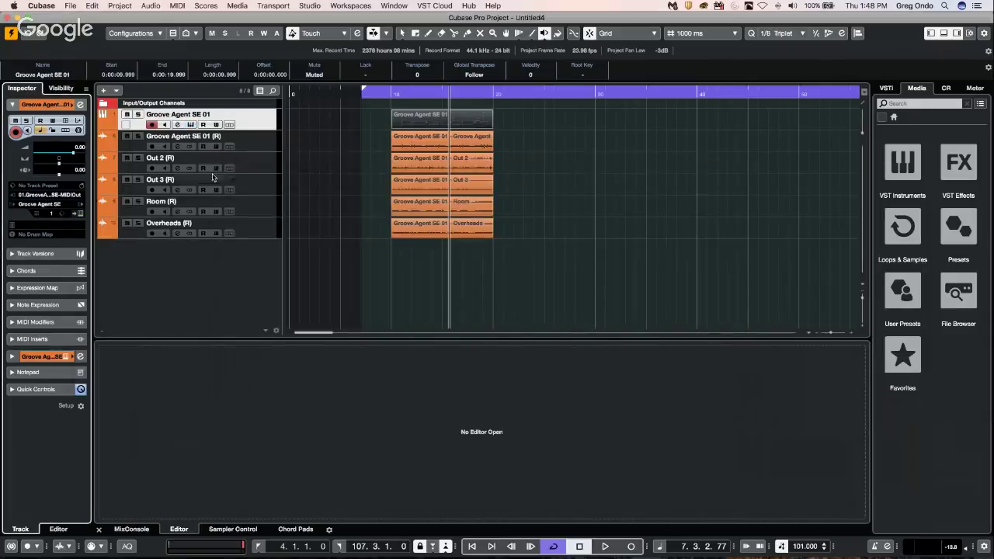
Step: Review the Render in Place settings for the MIDI part without rendering, and switch back to the Object Selection tool
{"action": "left_click", "coordinate": [118, 6]}
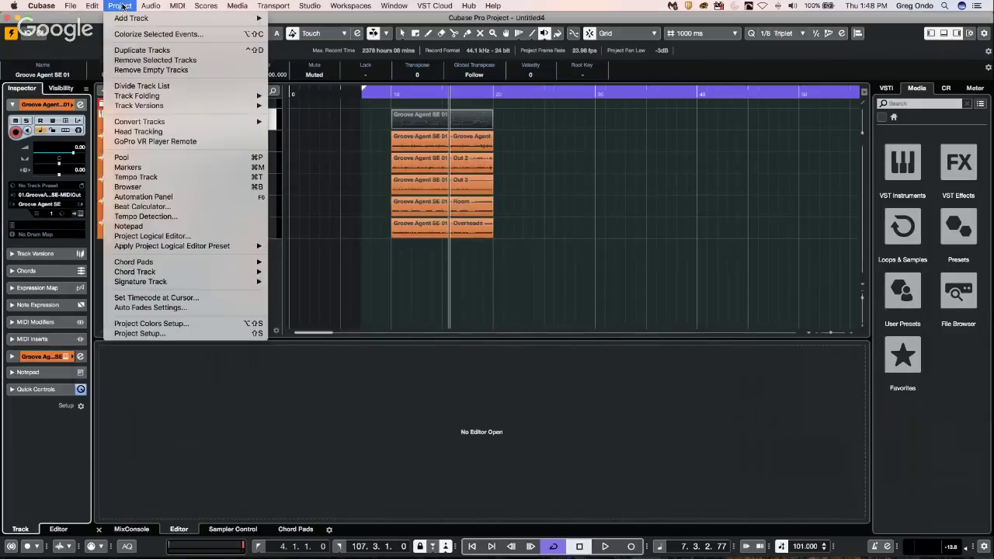
{"action": "mouse_move", "coordinate": [90, 7]}
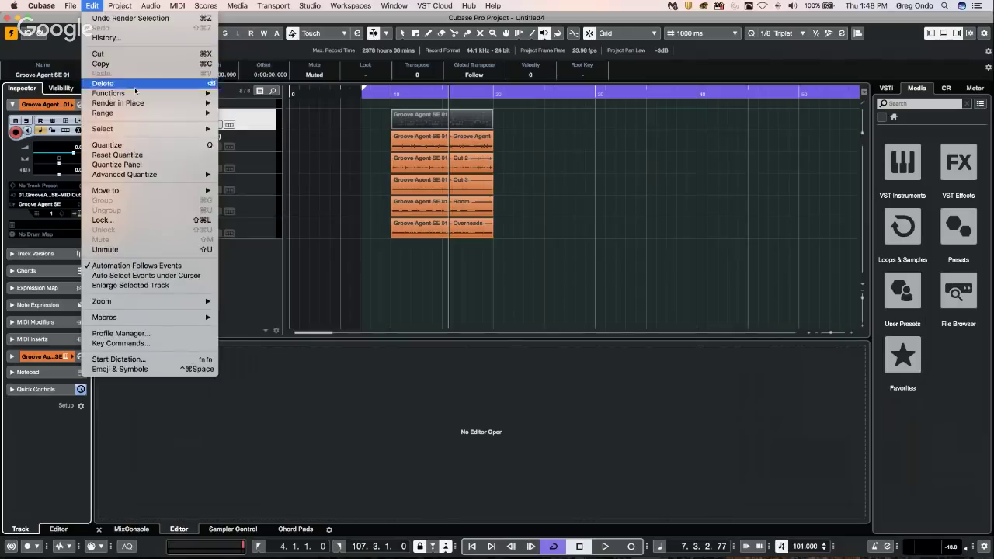
{"action": "mouse_move", "coordinate": [136, 104]}
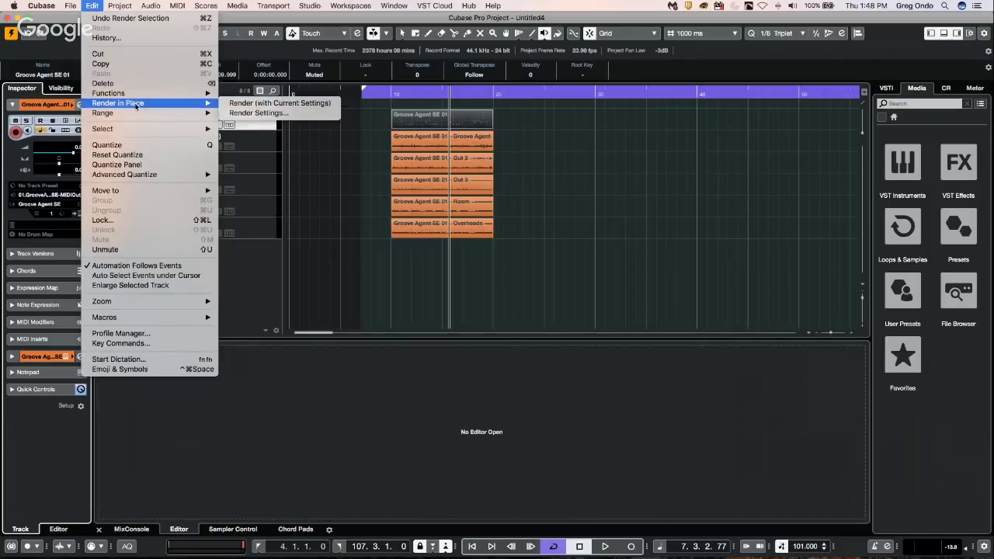
{"action": "left_click", "coordinate": [310, 112]}
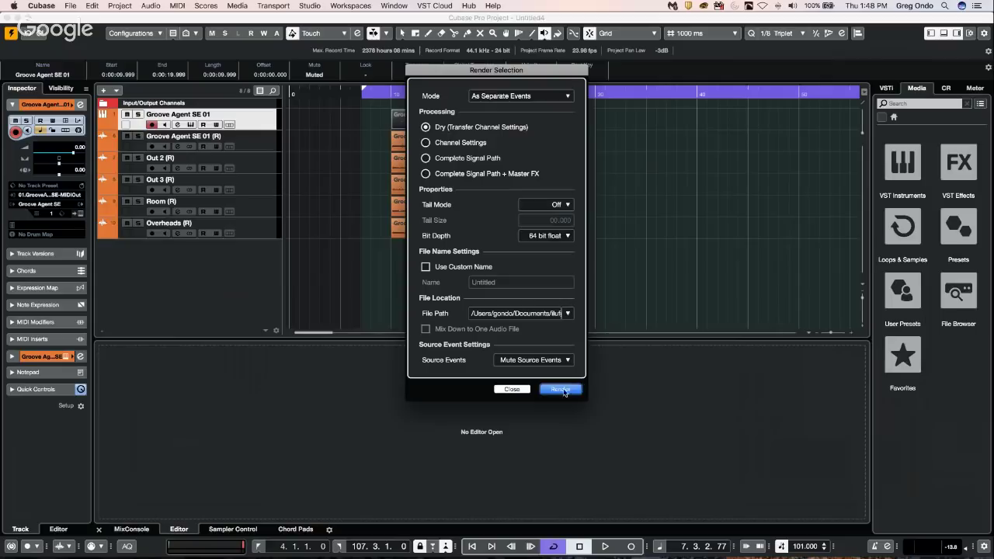
{"action": "left_click", "coordinate": [522, 392]}
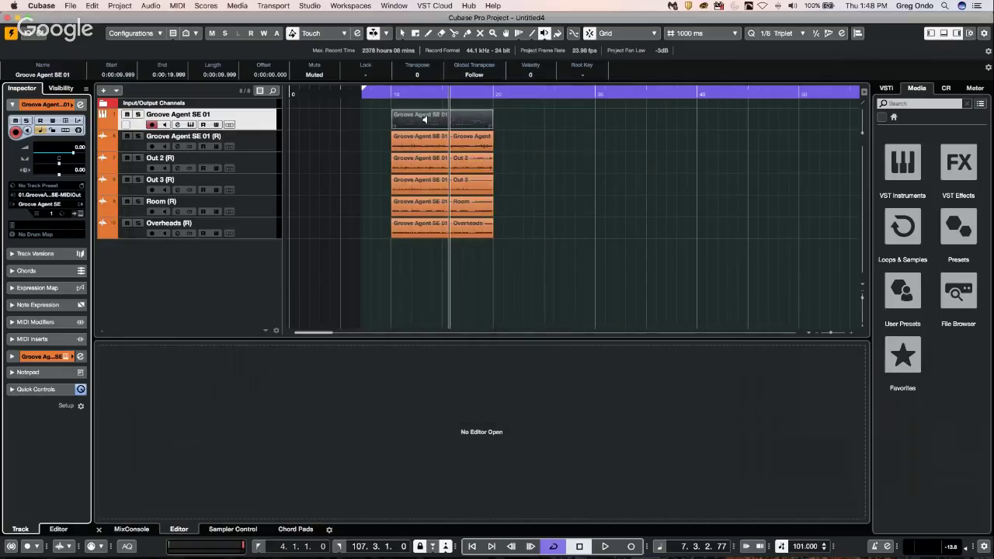
{"action": "key", "text": "1"}
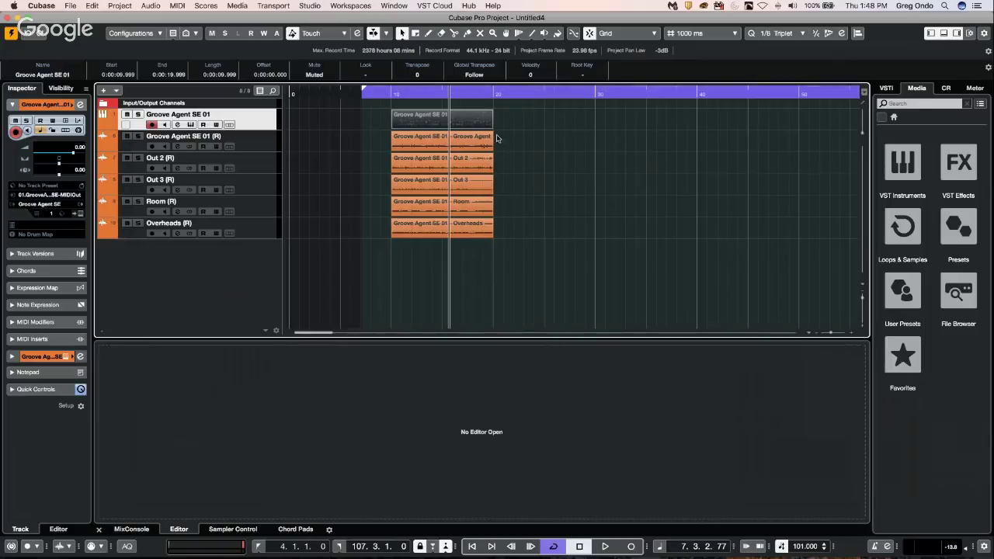
Step: Inspect the instrument output channels, rendered channels and Hardware rack in the MixConsole, and close it
{"action": "left_click", "coordinate": [310, 5]}
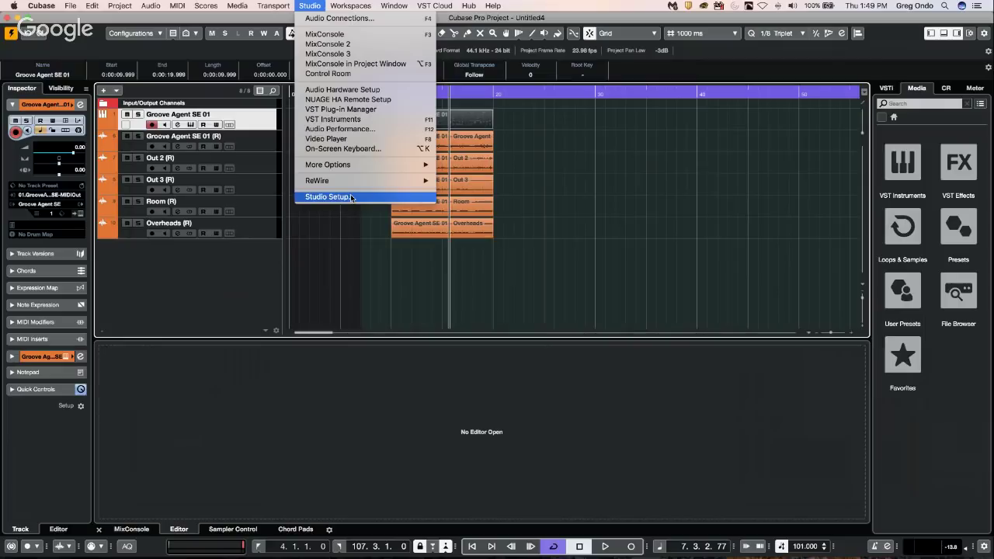
{"action": "left_click", "coordinate": [325, 34]}
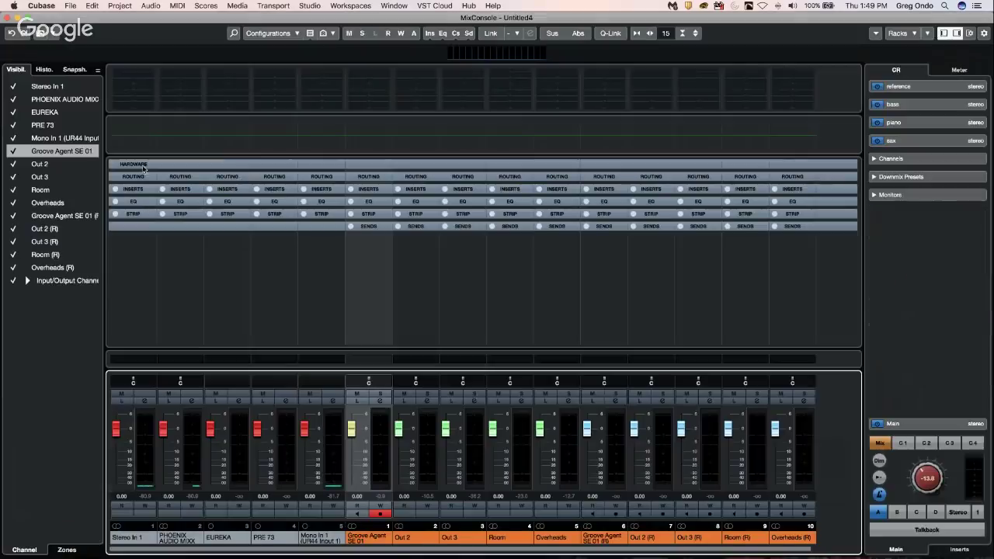
{"action": "left_click", "coordinate": [141, 165]}
{"action": "left_click", "coordinate": [137, 166]}
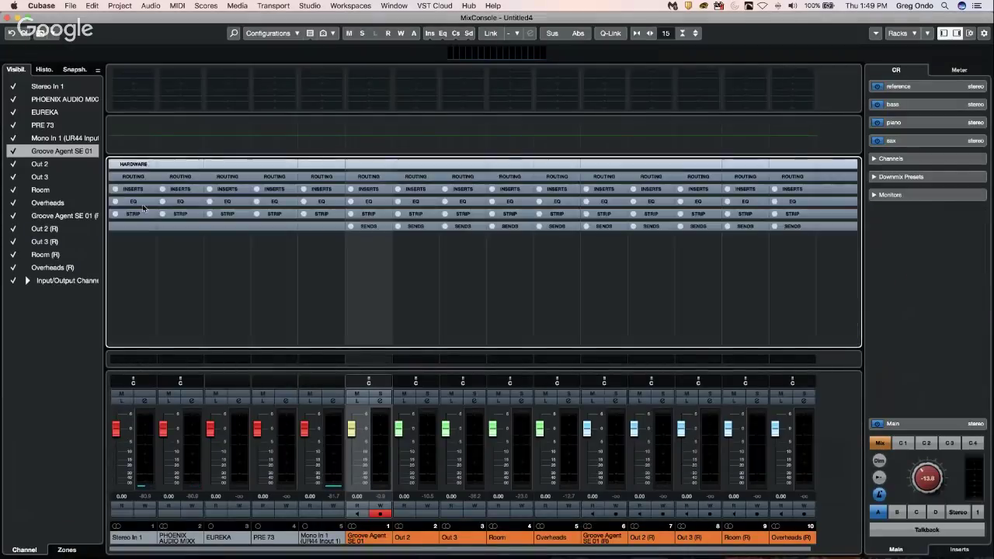
{"action": "left_click", "coordinate": [8, 17]}
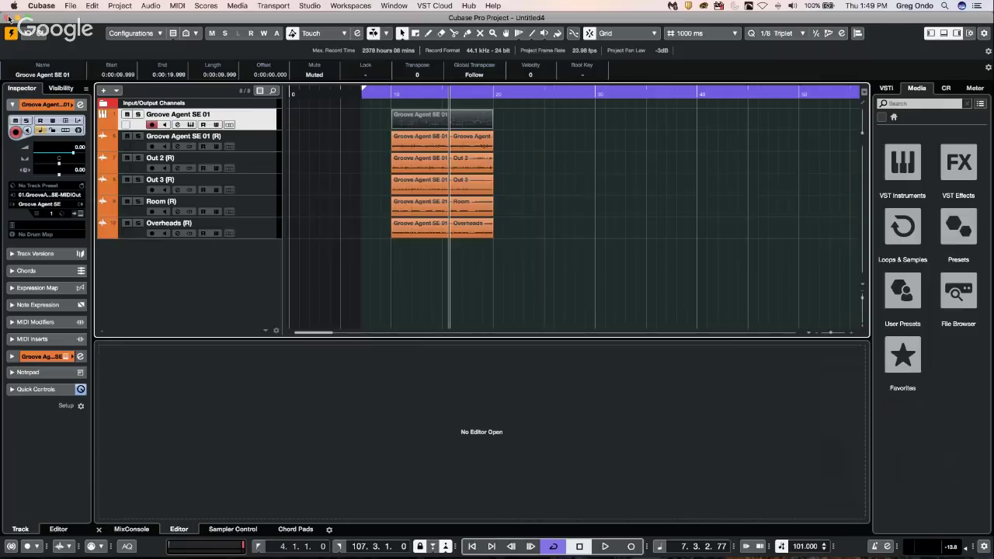
Step: Examine the Control Room and stereo output routing in Audio Connections, keeping the output device assignment as is
{"action": "left_click", "coordinate": [315, 6]}
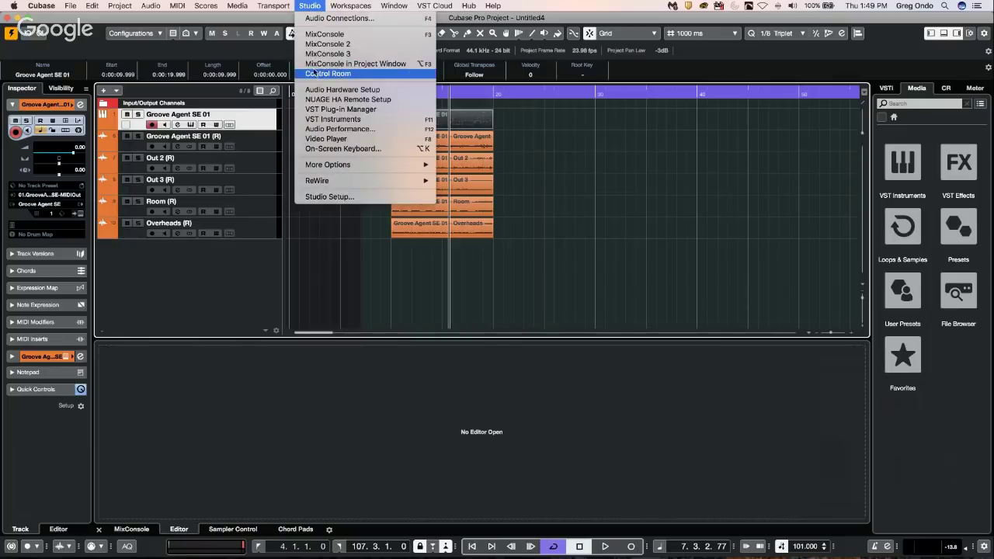
{"action": "left_click", "coordinate": [317, 17]}
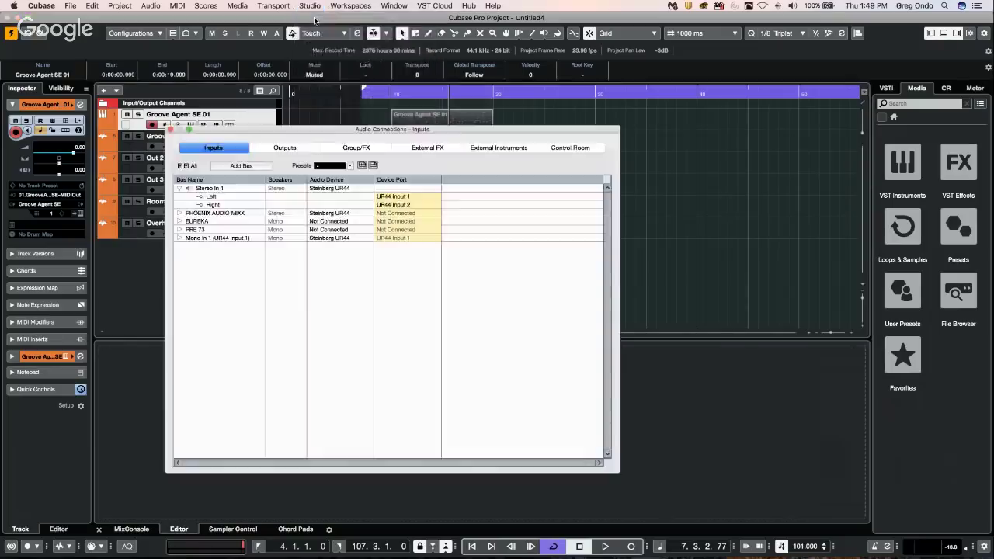
{"action": "left_click", "coordinate": [569, 149]}
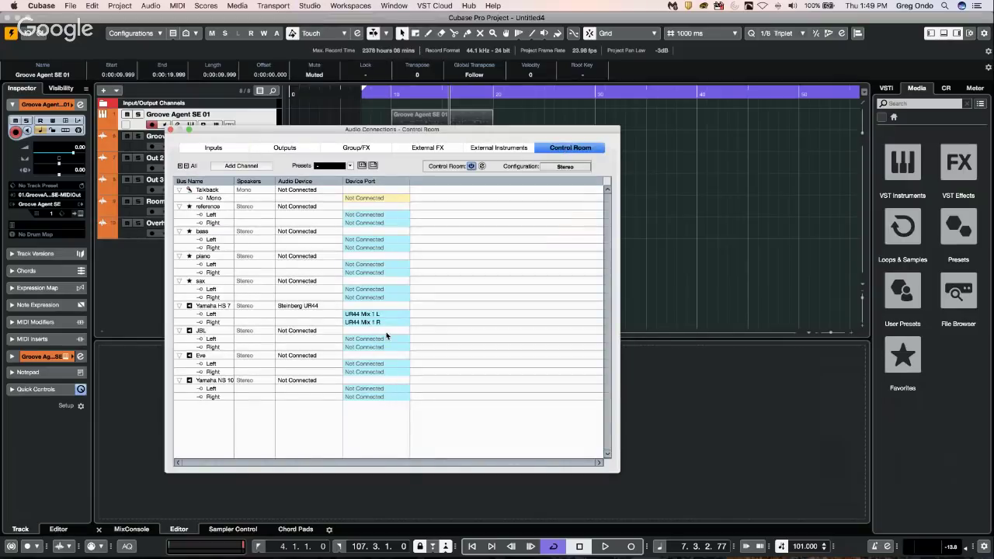
{"action": "left_click", "coordinate": [297, 149]}
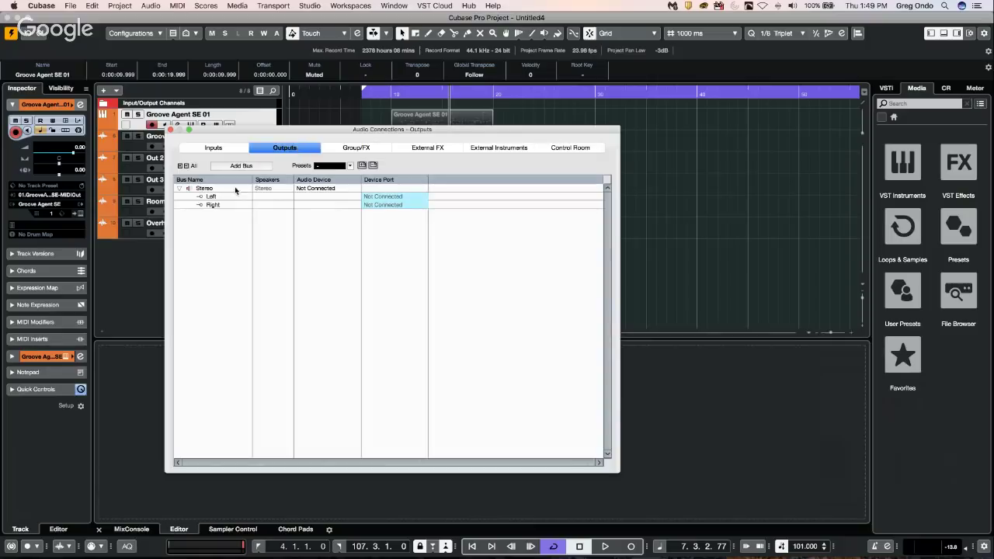
{"action": "left_click", "coordinate": [338, 189]}
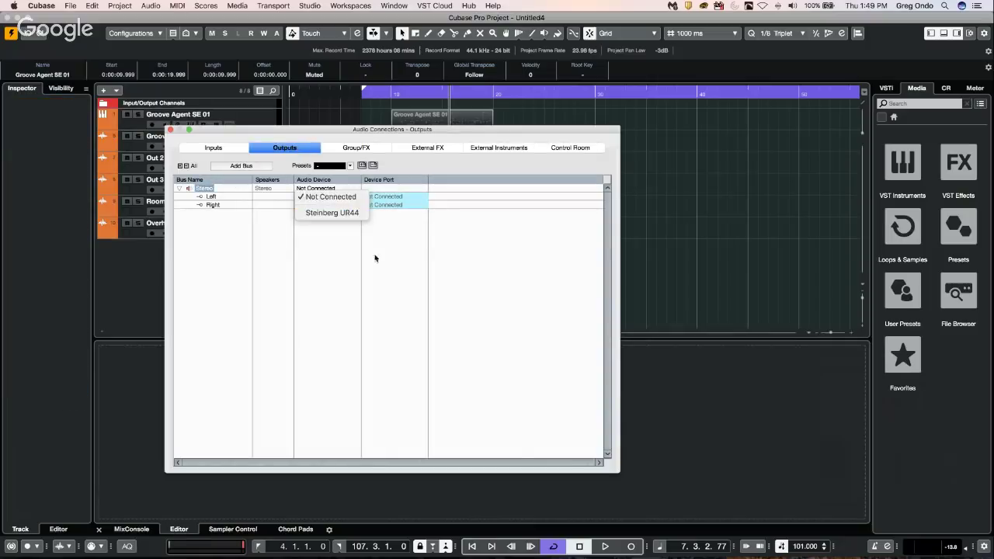
{"action": "left_click", "coordinate": [171, 136]}
{"action": "left_click", "coordinate": [170, 130]}
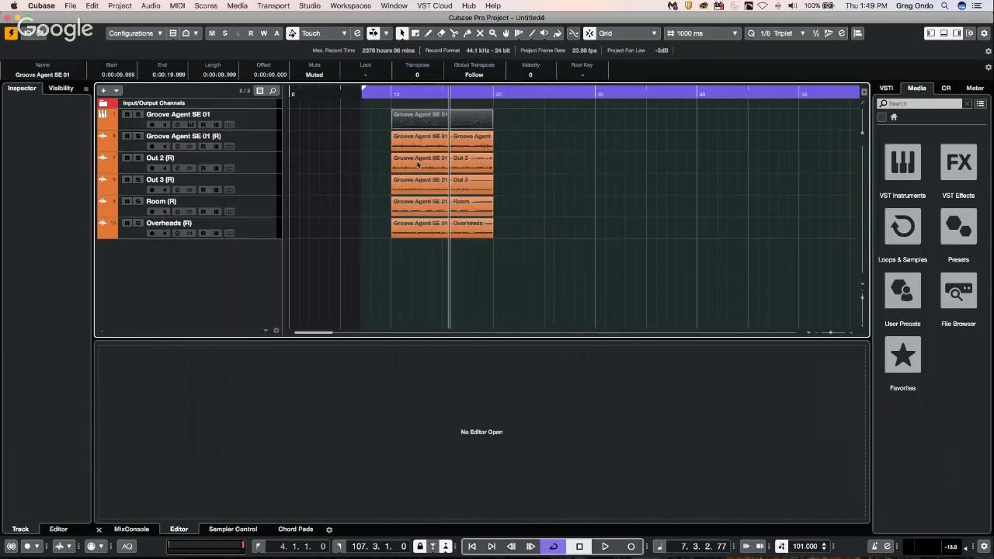
Step: View the track versions of the Groove Agent SE 01 track, collapsing its basic track settings and the versions section
{"action": "left_click", "coordinate": [264, 127]}
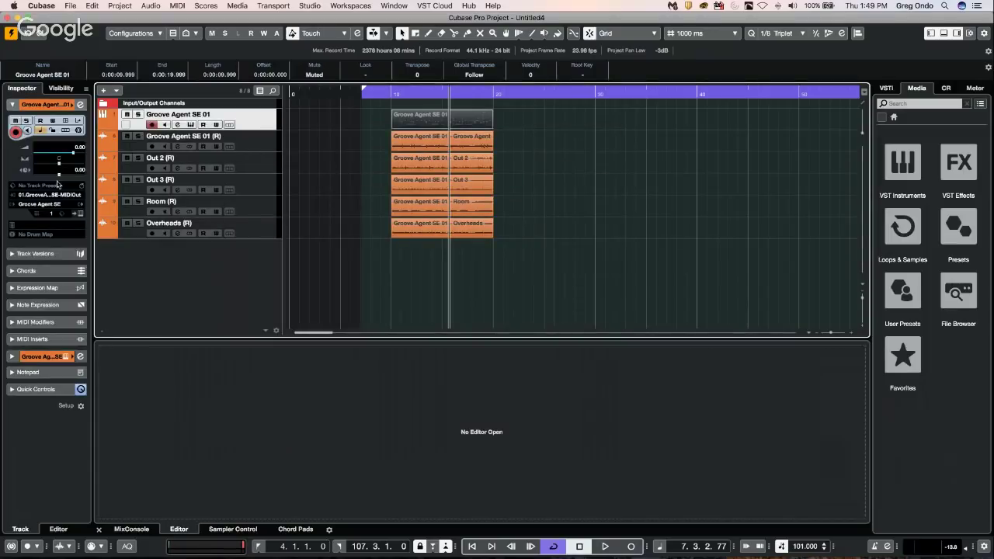
{"action": "left_click", "coordinate": [43, 106]}
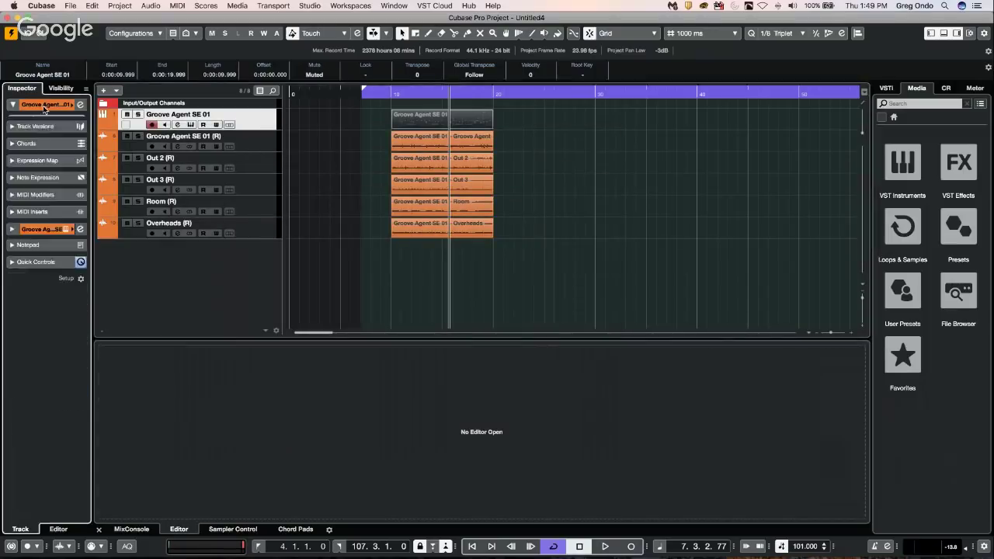
{"action": "left_click", "coordinate": [45, 107]}
{"action": "left_click", "coordinate": [45, 108]}
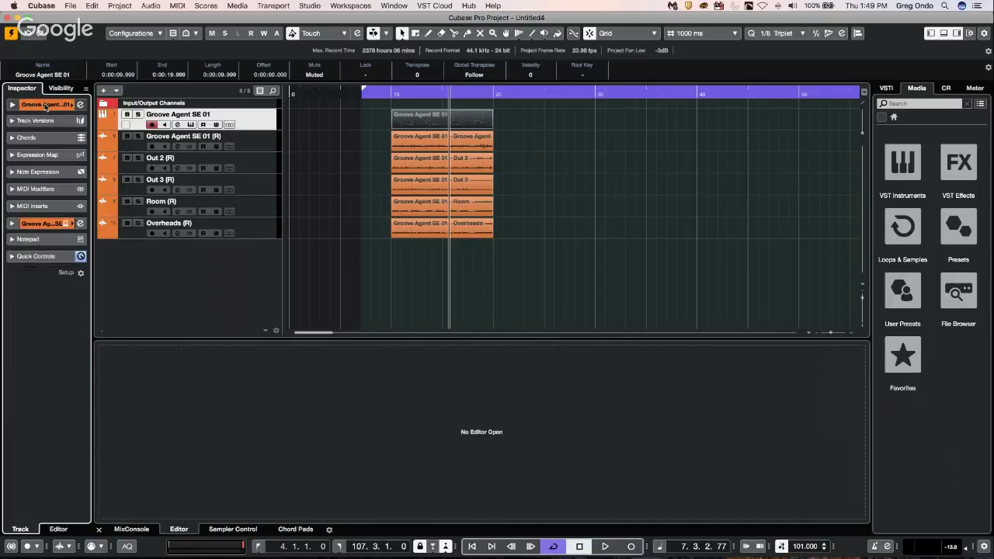
{"action": "left_click", "coordinate": [46, 108]}
{"action": "left_click", "coordinate": [45, 106]}
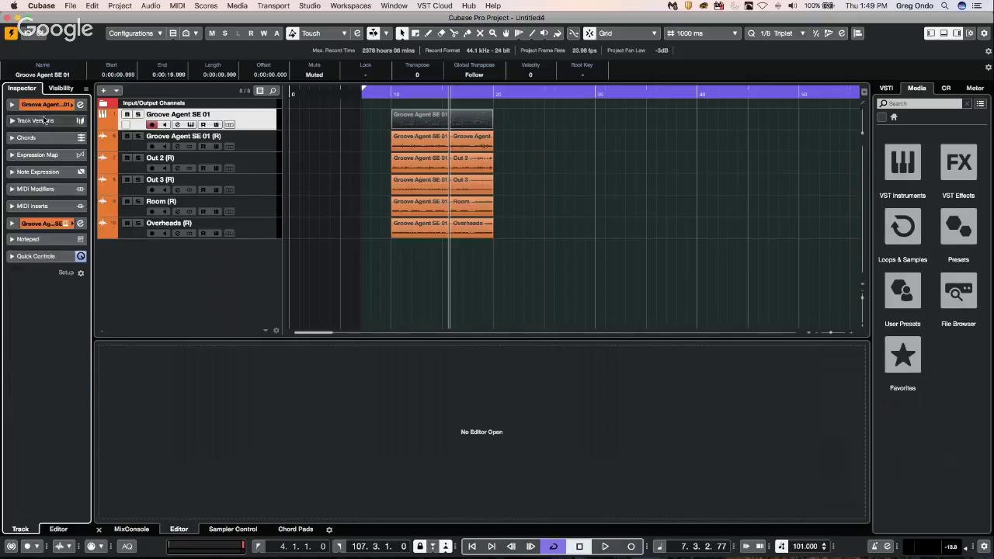
{"action": "left_click", "coordinate": [43, 118]}
{"action": "left_click", "coordinate": [42, 119]}
{"action": "left_click", "coordinate": [43, 105]}
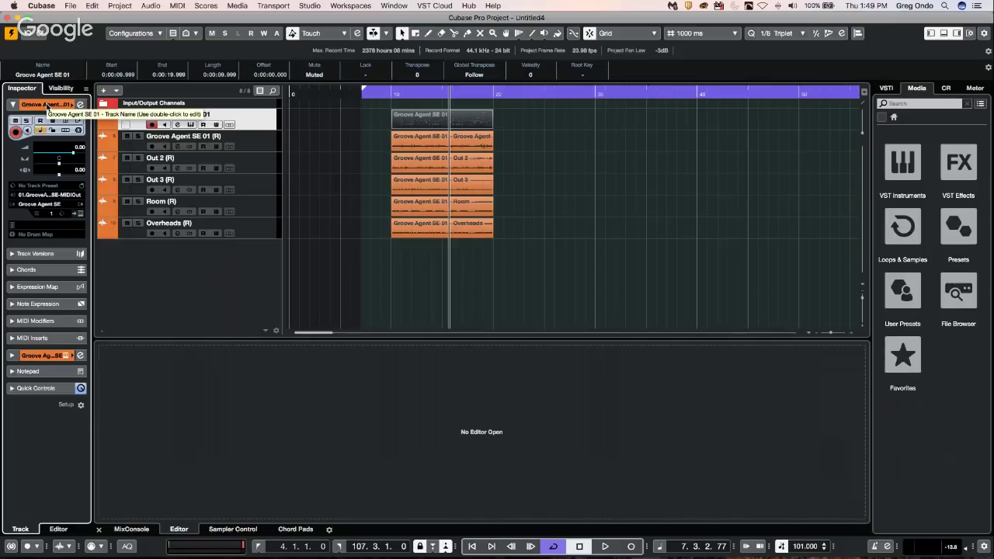
{"action": "left_click", "coordinate": [47, 105]}
{"action": "left_click", "coordinate": [39, 121]}
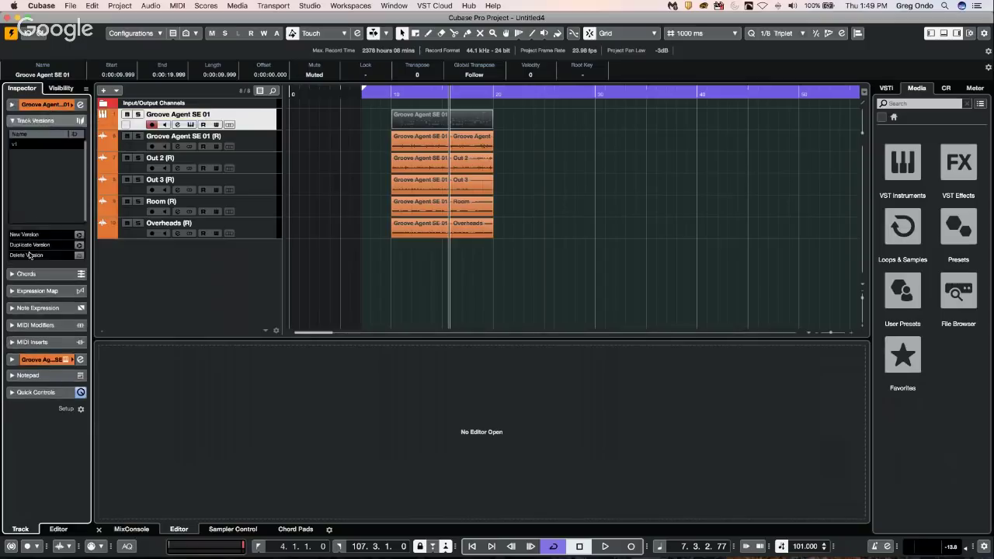
{"action": "left_click", "coordinate": [39, 121]}
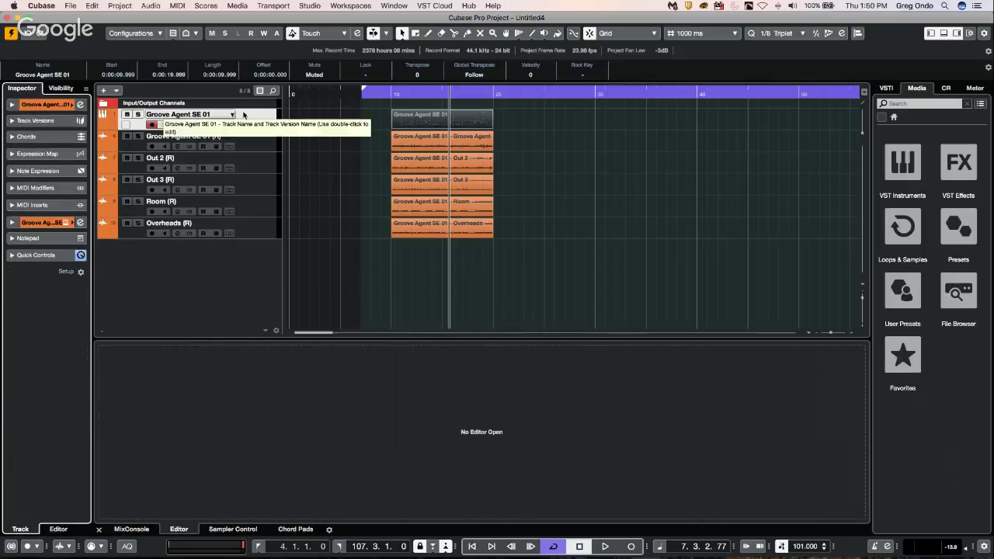
Step: Reopen the MixConsole to check its channel and rack layout, and close it again
{"action": "left_click", "coordinate": [310, 5]}
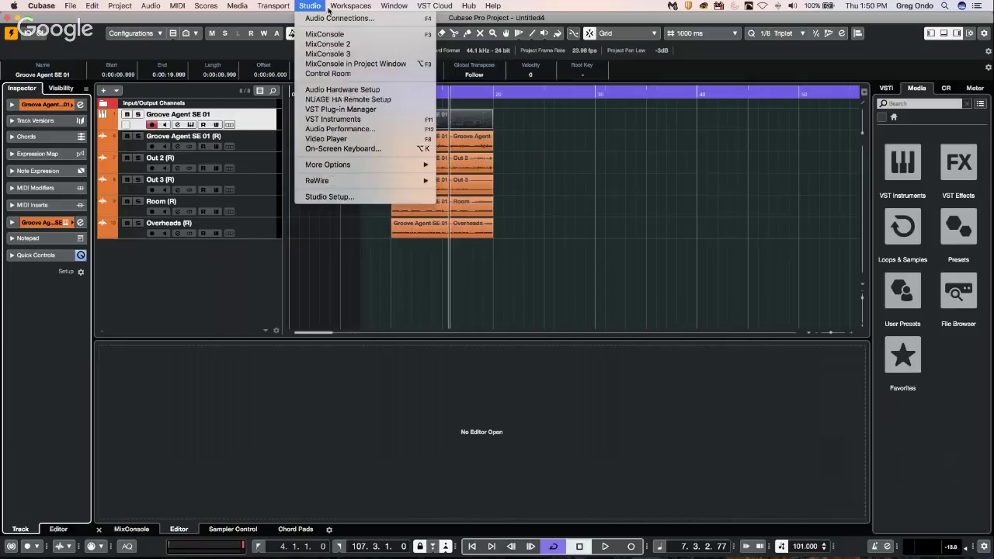
{"action": "mouse_move", "coordinate": [351, 6]}
{"action": "left_click", "coordinate": [149, 81]}
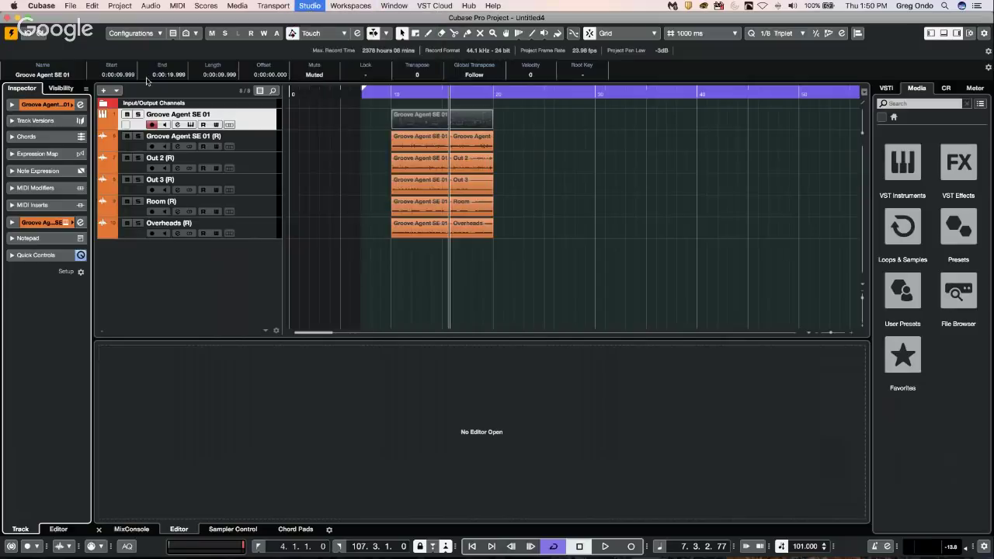
{"action": "key", "text": "F3"}
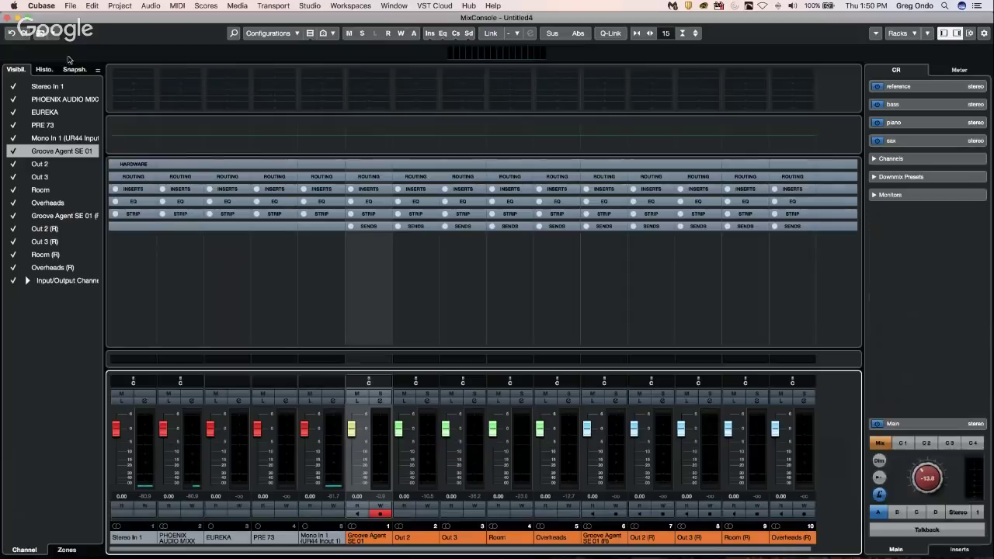
{"action": "left_click", "coordinate": [9, 16]}
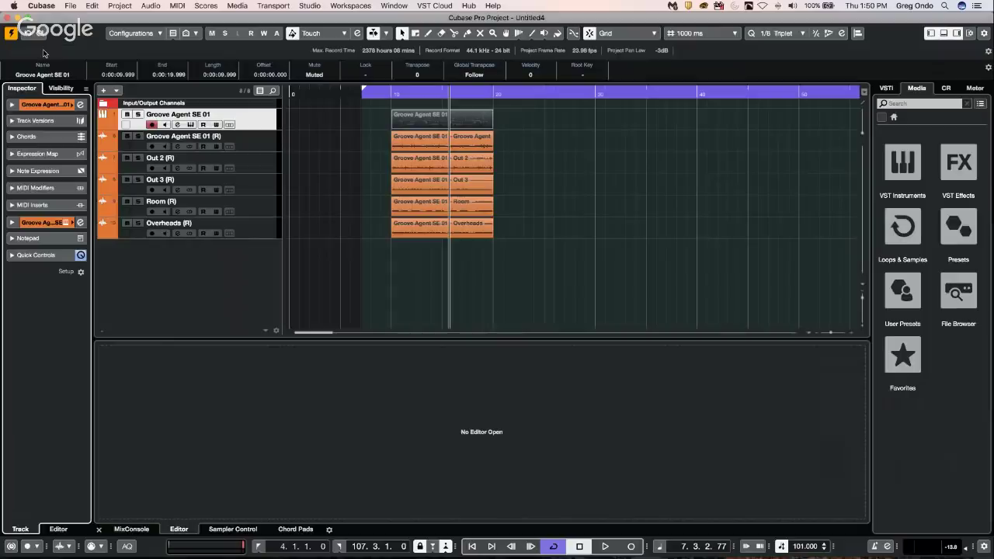
{"action": "left_click", "coordinate": [273, 6]}
{"action": "mouse_move", "coordinate": [308, 8]}
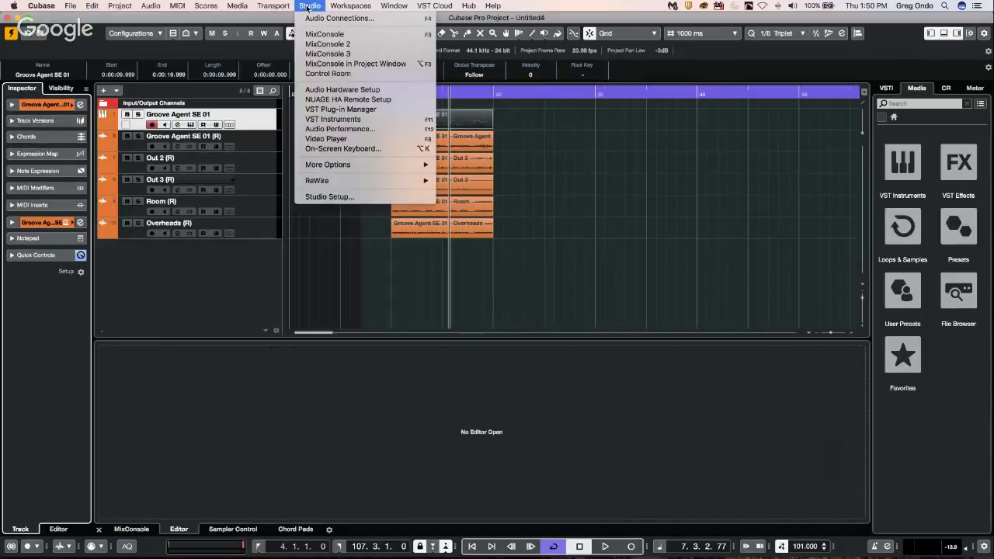
{"action": "left_click", "coordinate": [311, 17]}
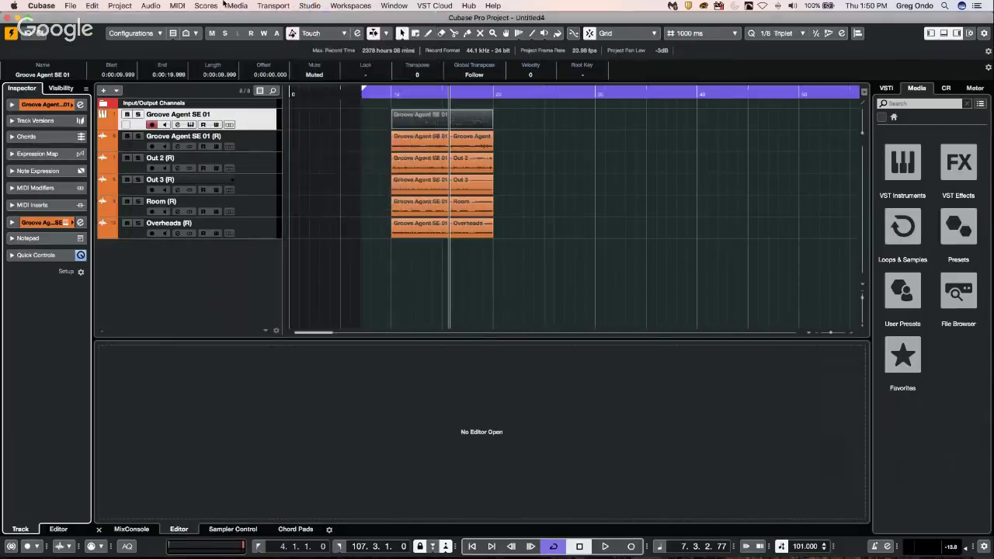
Step: In Audio Connections, switch the stereo output bus's audio device to Steinberg UR44 and back to Not Connected, and close the window
{"action": "left_click", "coordinate": [579, 147]}
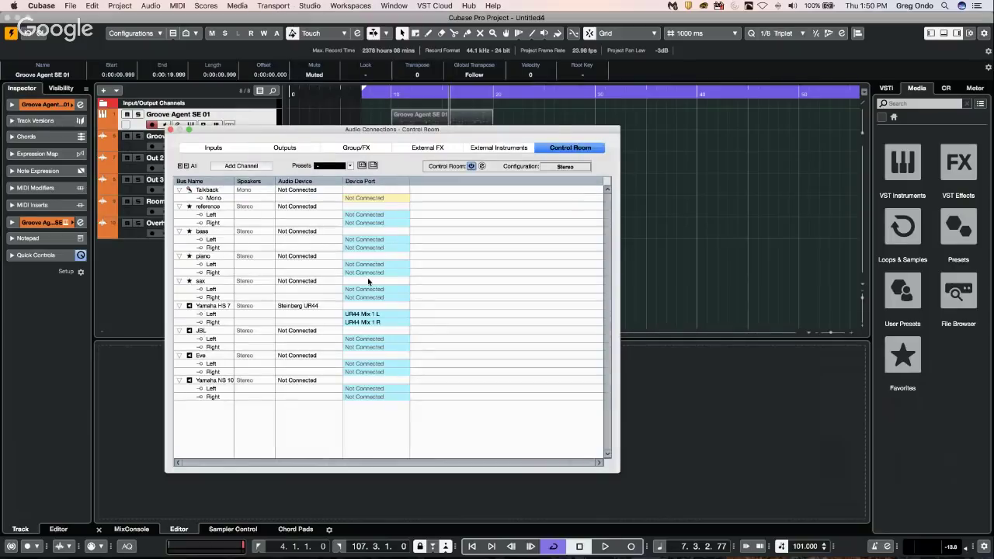
{"action": "left_click", "coordinate": [303, 148]}
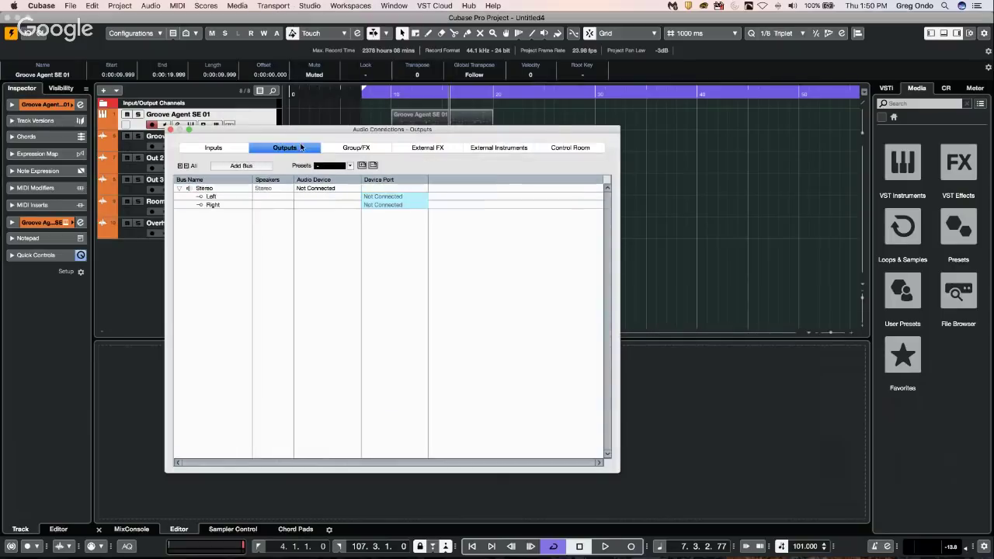
{"action": "left_click", "coordinate": [314, 188]}
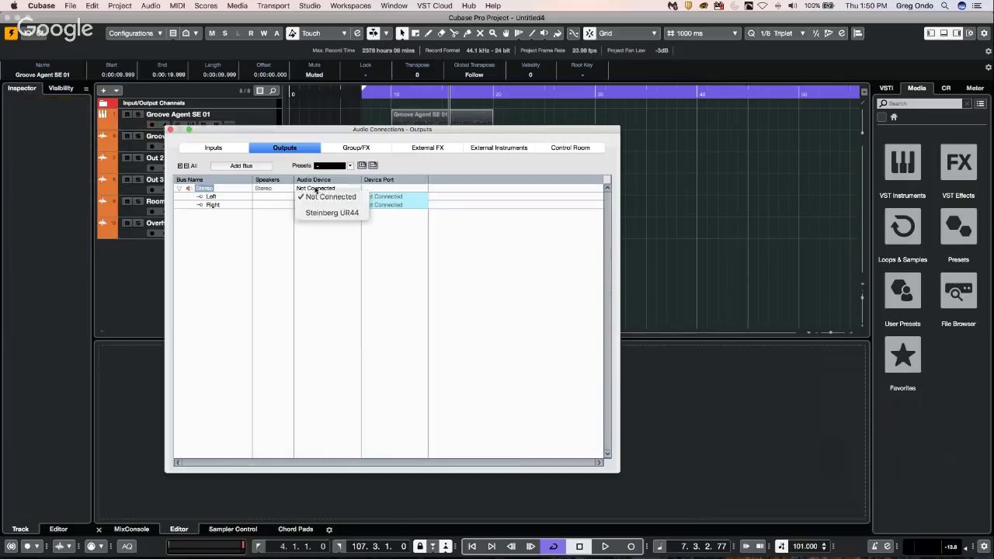
{"action": "left_click", "coordinate": [326, 213]}
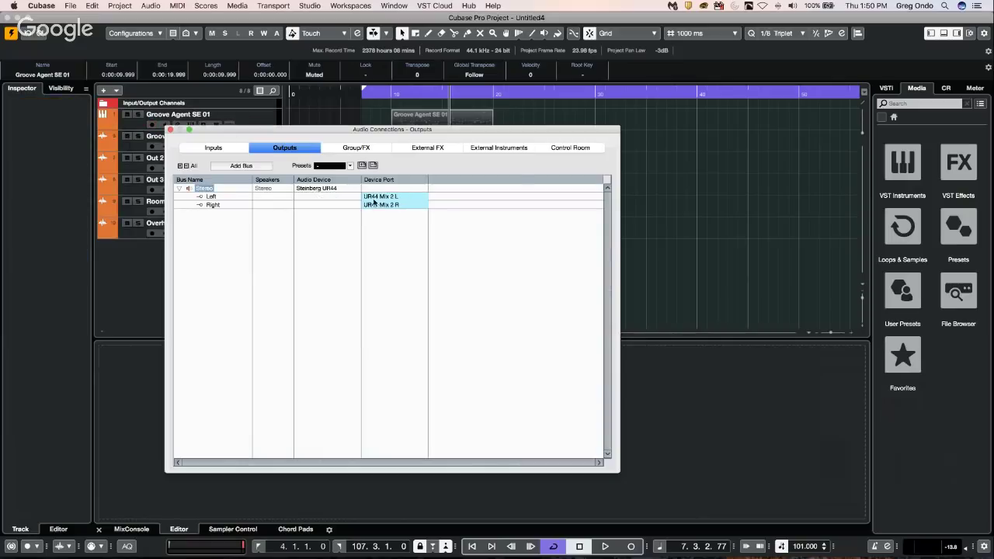
{"action": "left_click", "coordinate": [322, 188]}
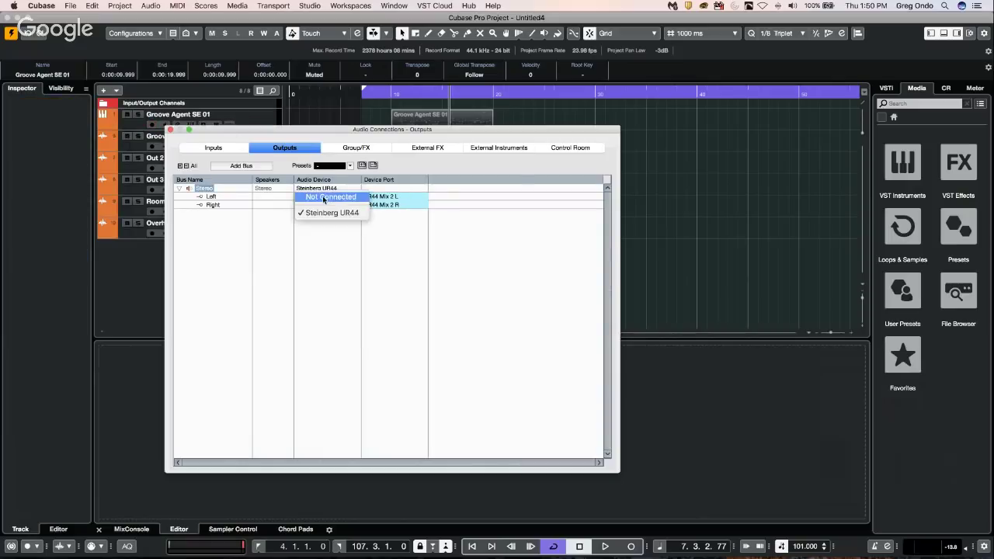
{"action": "left_click", "coordinate": [174, 128]}
{"action": "left_click", "coordinate": [171, 129]}
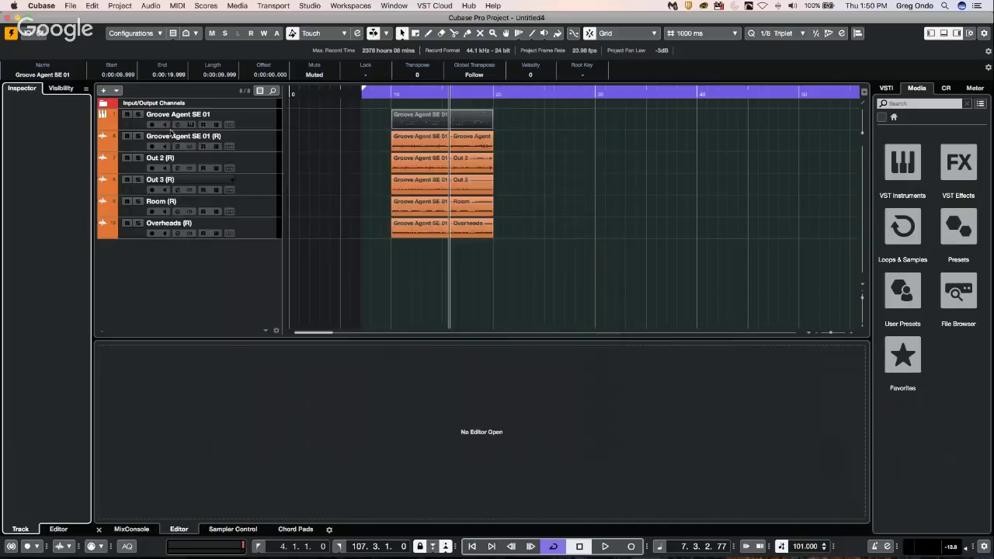
Step: Examine the Editing-MIDI and MIDI preferences, toggling Controller under Chase Events off and on again, and accept the dialog
{"action": "left_click", "coordinate": [253, 124]}
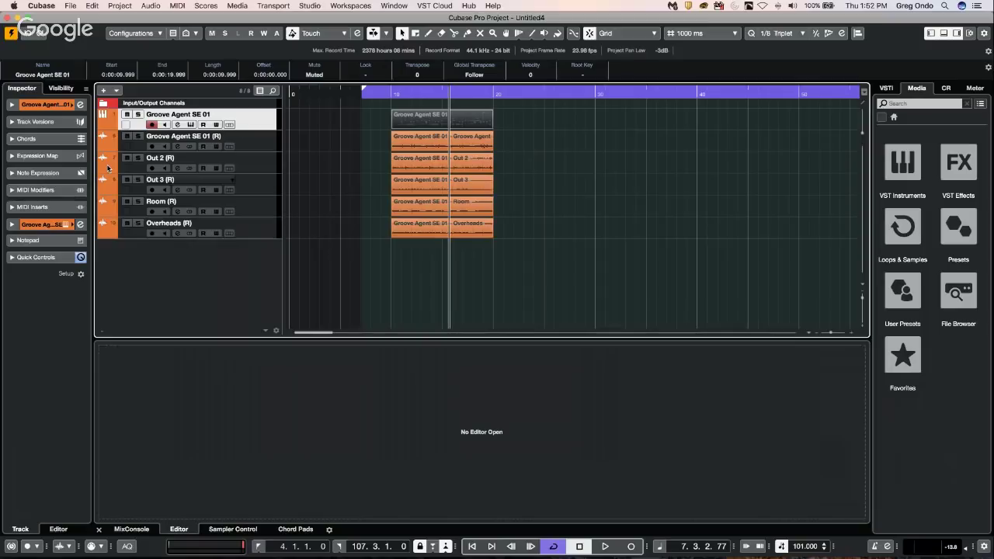
{"action": "left_click", "coordinate": [46, 9]}
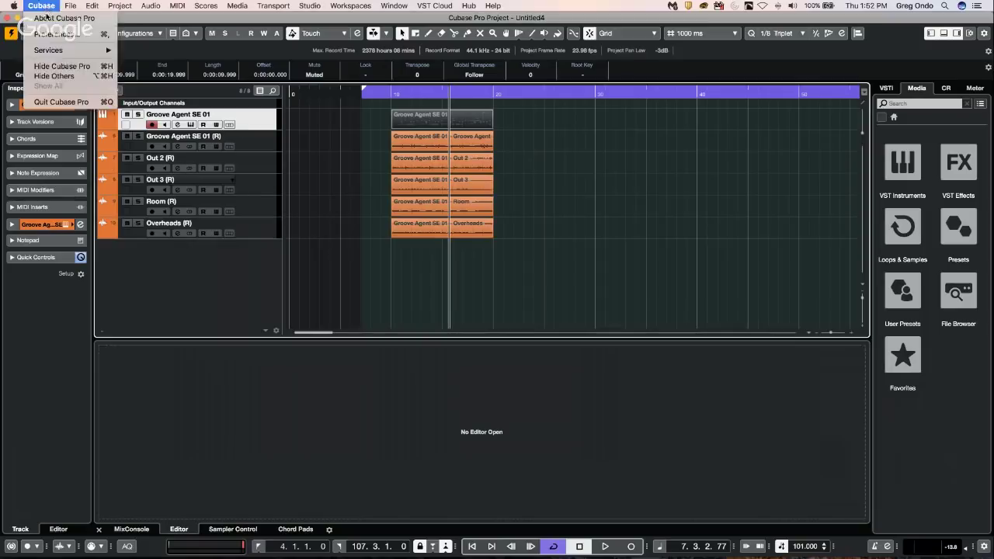
{"action": "left_click", "coordinate": [53, 34]}
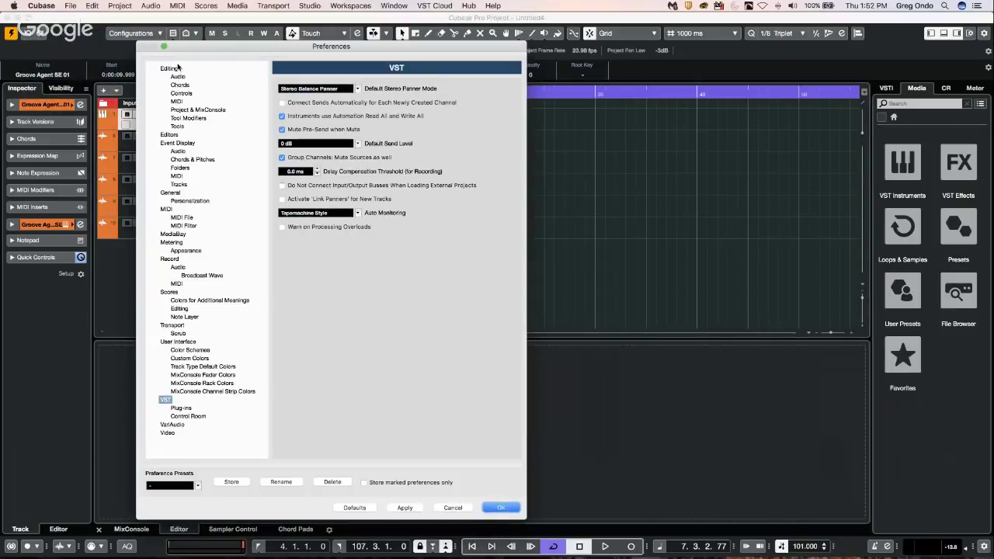
{"action": "left_click", "coordinate": [177, 102]}
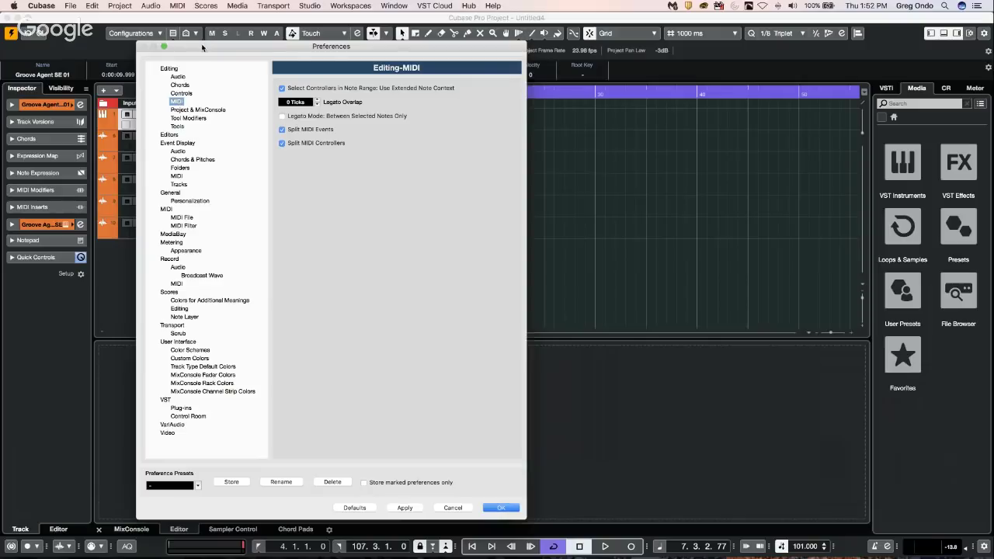
{"action": "left_click_drag", "start_coordinate": [206, 45], "coordinate": [145, 78]}
{"action": "left_click", "coordinate": [123, 235]}
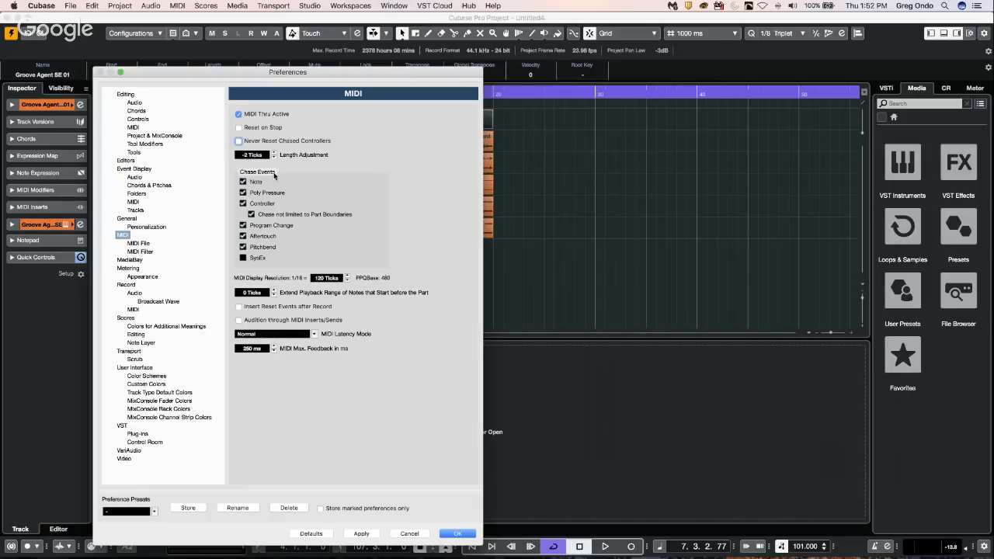
{"action": "left_click", "coordinate": [243, 204]}
{"action": "left_click", "coordinate": [244, 204]}
{"action": "left_click", "coordinate": [457, 533]}
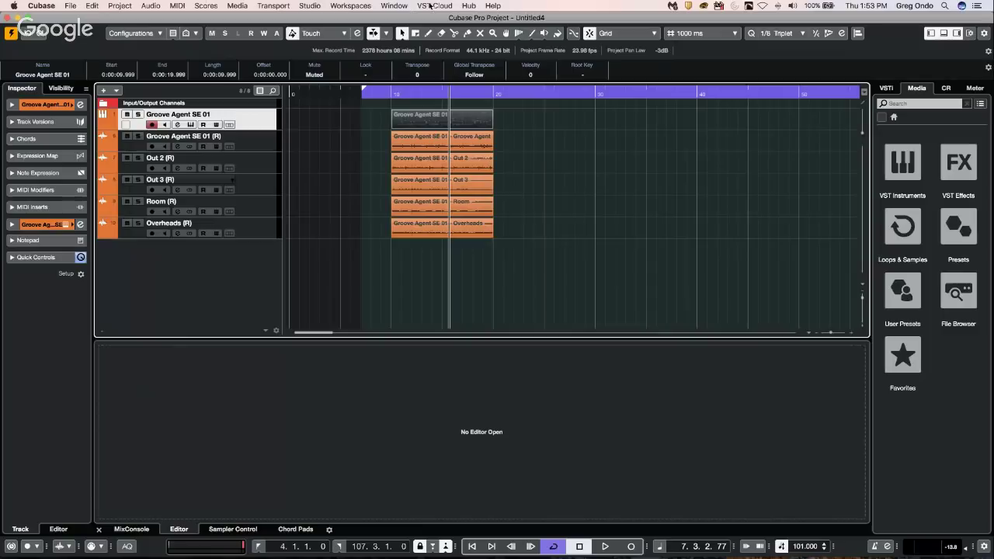
Step: Open Studio Setup, review the available remote device types, and add a Generic Remote device
{"action": "left_click", "coordinate": [394, 5]}
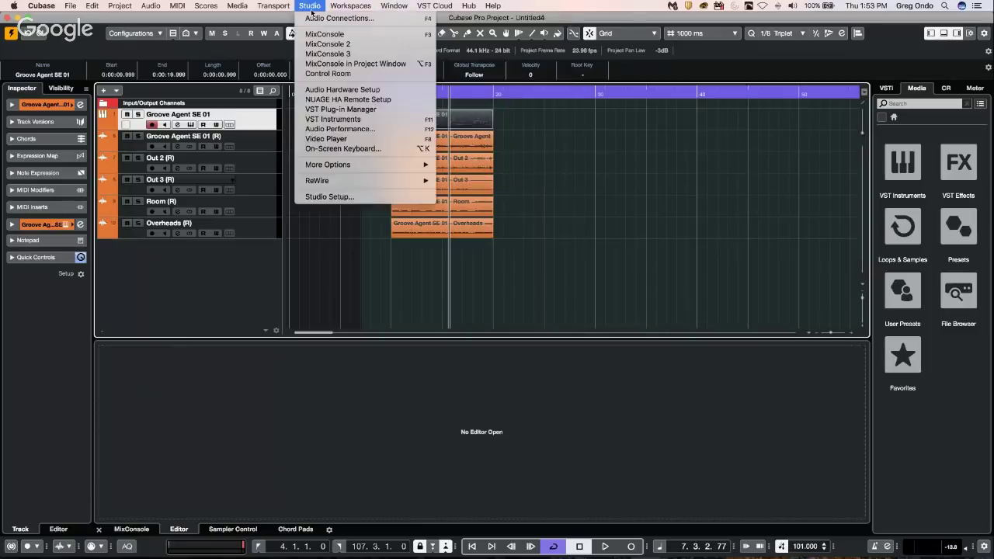
{"action": "left_click", "coordinate": [346, 197]}
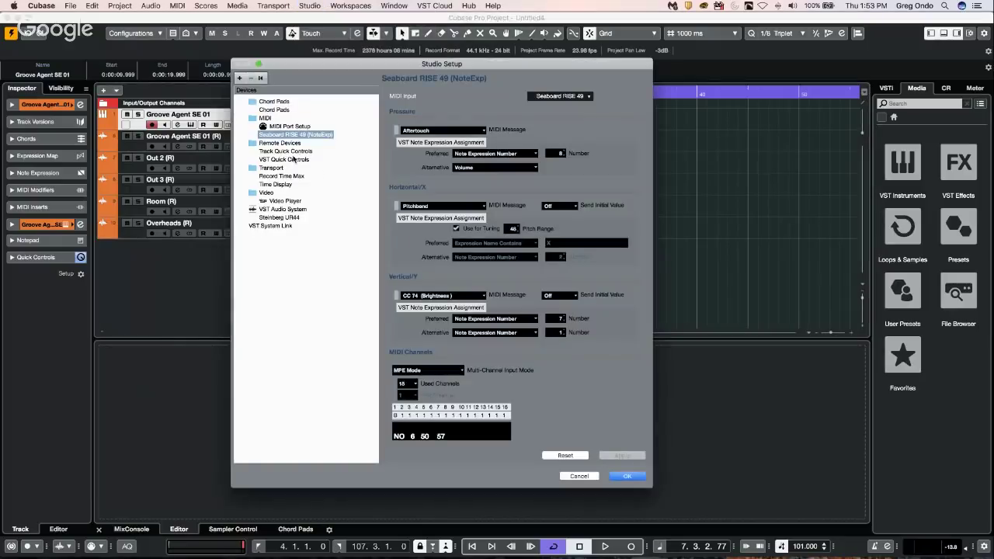
{"action": "left_click", "coordinate": [239, 78]}
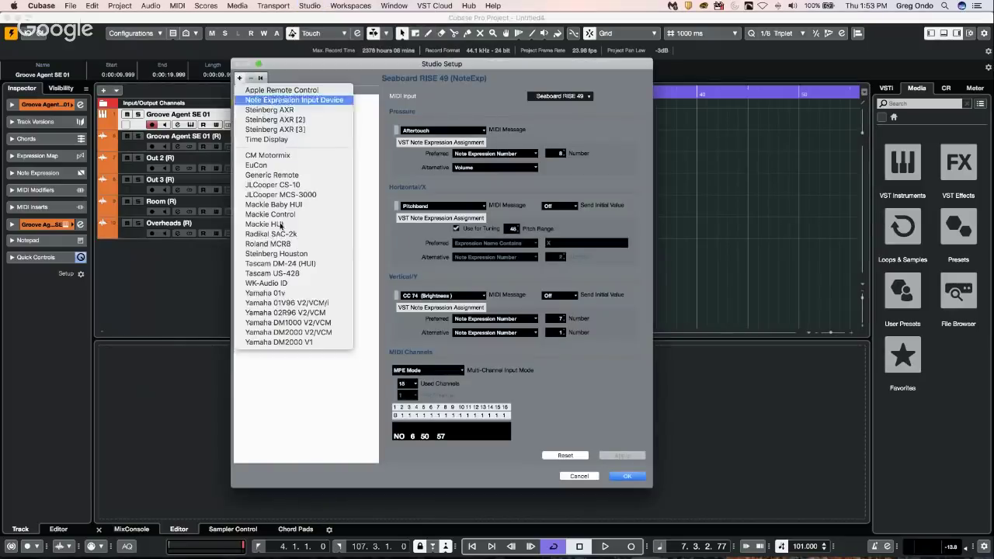
{"action": "left_click", "coordinate": [372, 162]}
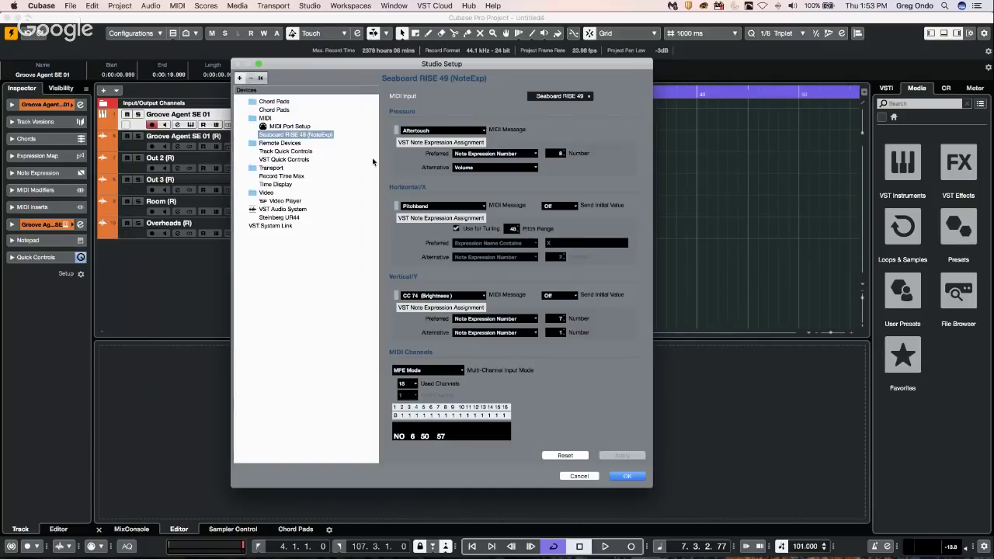
Step: View the MIDI status types of the Generic Remote and assign Command as Fader 1's device, checking Fader 2's channel choices
{"action": "left_click", "coordinate": [455, 129]}
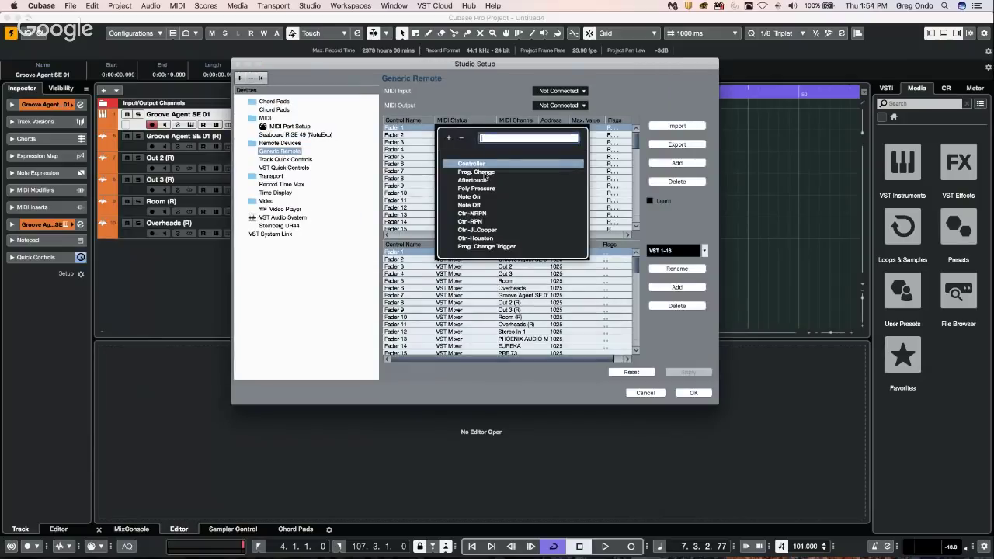
{"action": "left_click", "coordinate": [452, 278]}
{"action": "left_click", "coordinate": [450, 252]}
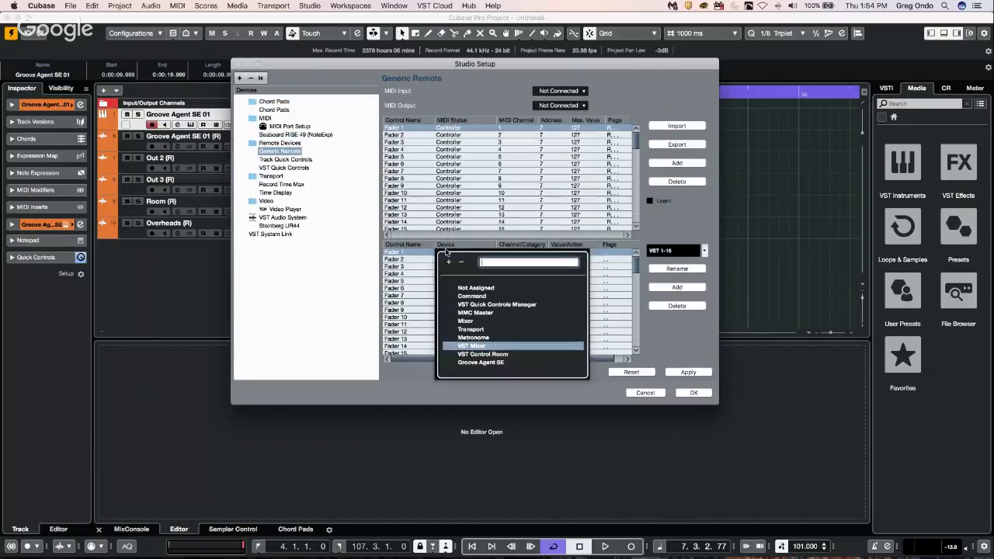
{"action": "left_click", "coordinate": [472, 295]}
{"action": "left_click", "coordinate": [522, 259]}
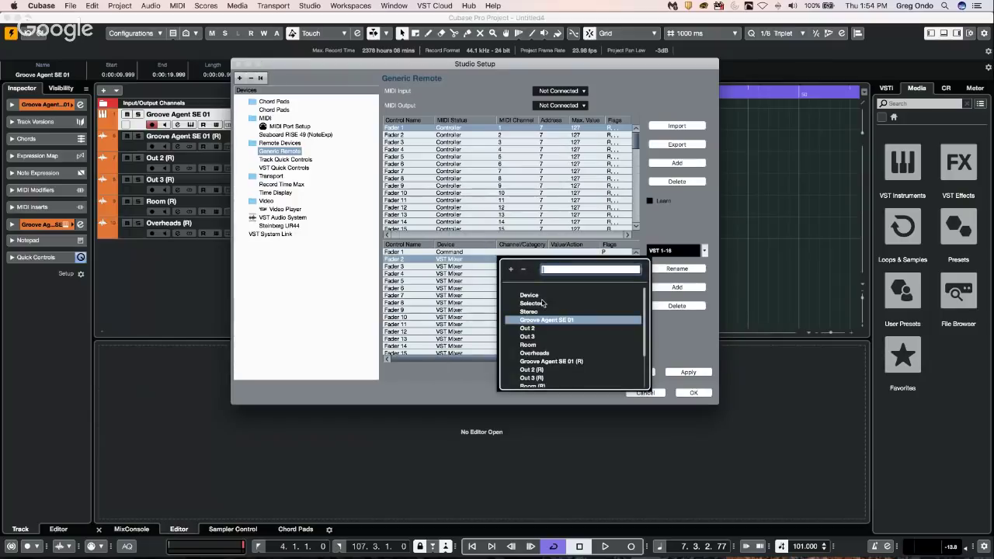
Step: Assign Transport as Fader 1's device in the Generic Remote, with Device as its channel category
{"action": "left_click", "coordinate": [454, 254]}
{"action": "left_click", "coordinate": [453, 254]}
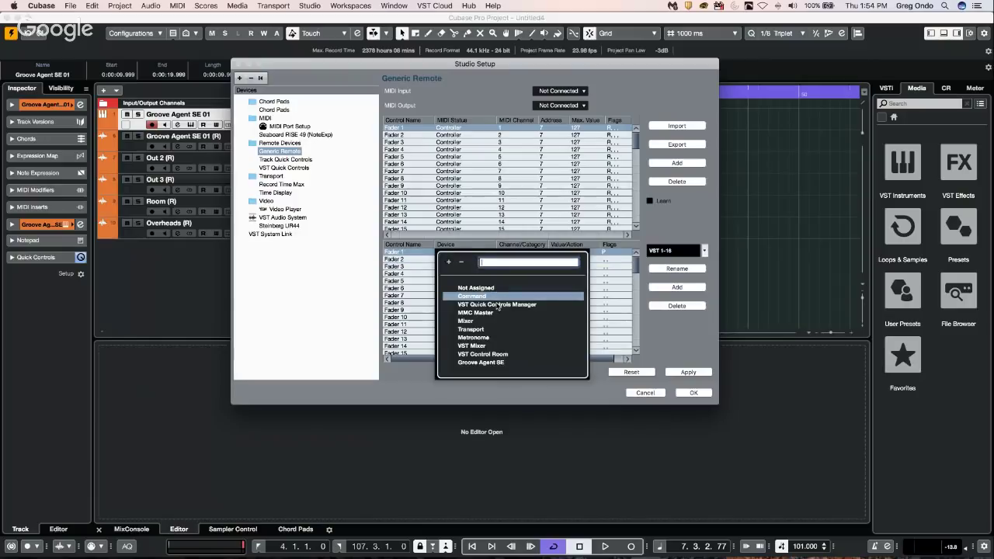
{"action": "left_click", "coordinate": [472, 330]}
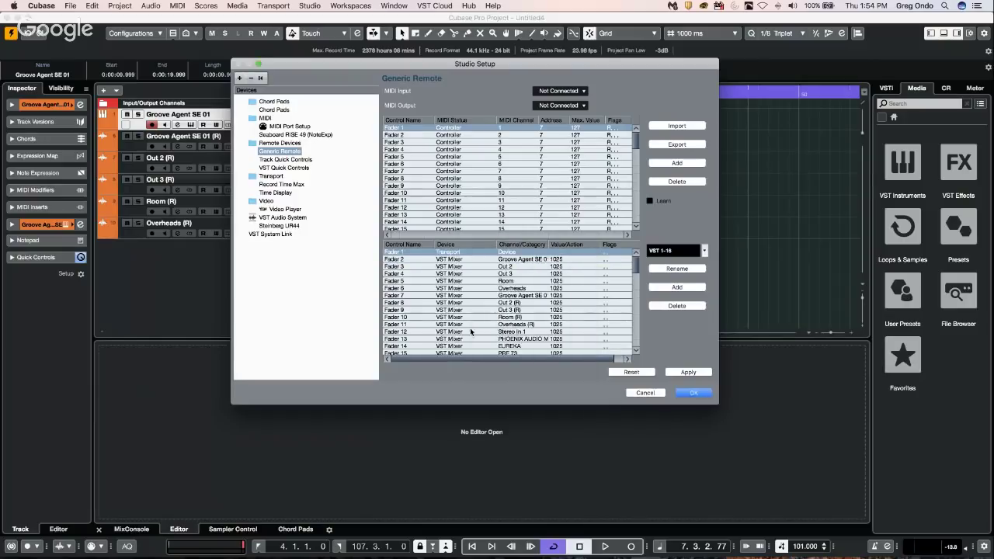
{"action": "left_click", "coordinate": [519, 254]}
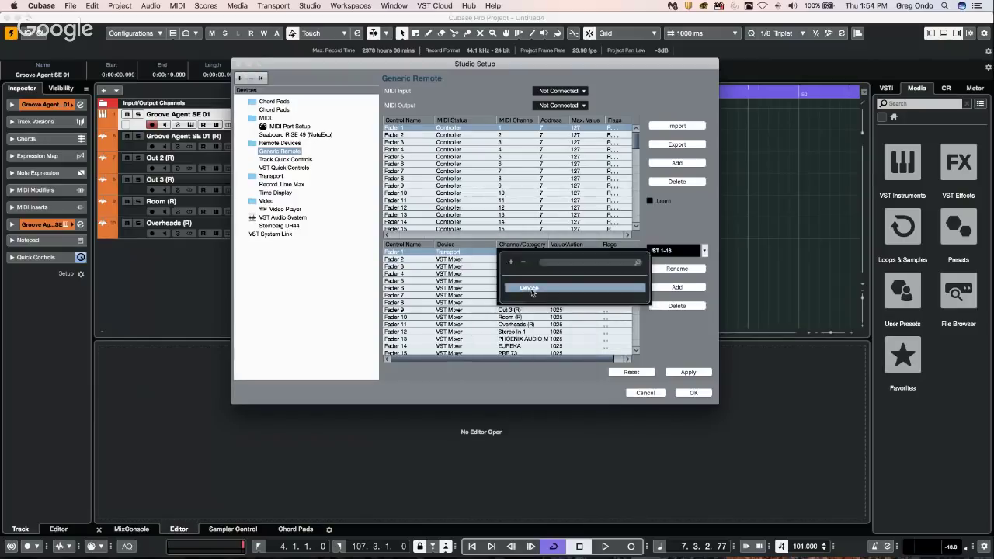
Step: Browse the transport actions for Fader 1, search them for "length", and assign gotoEnd
{"action": "left_click", "coordinate": [566, 257]}
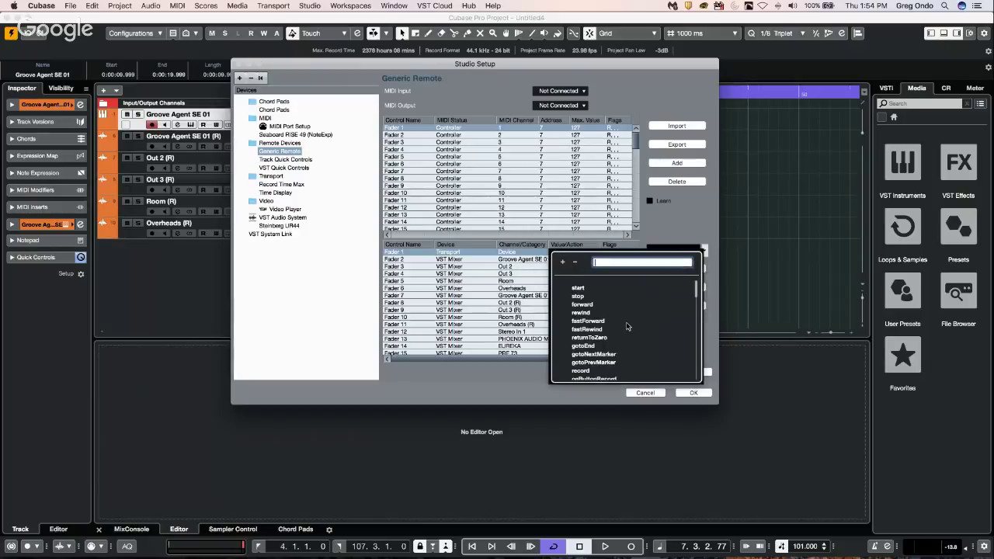
{"action": "scroll", "coordinate": [628, 326], "scroll_direction": "down", "scroll_amount": 10}
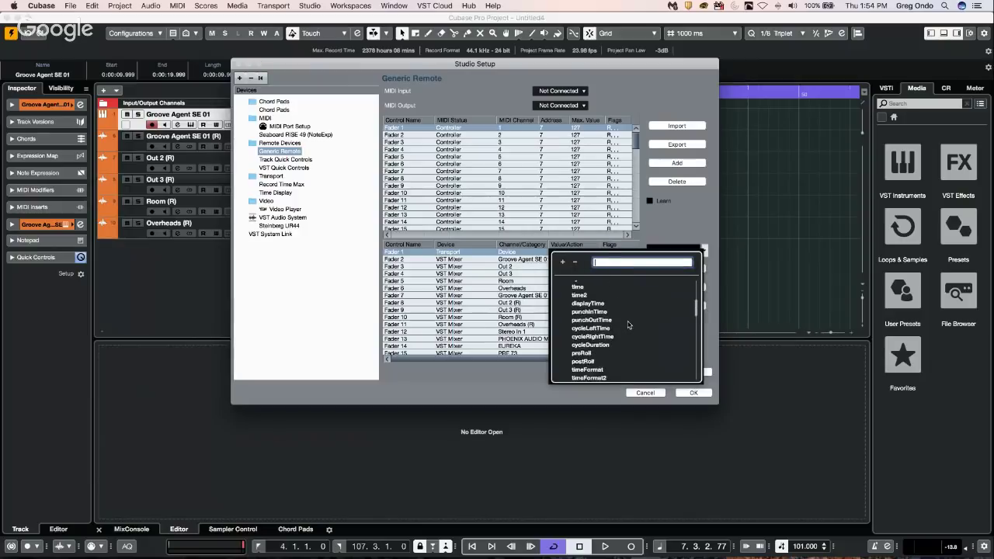
{"action": "scroll", "coordinate": [629, 323], "scroll_direction": "up", "scroll_amount": 10}
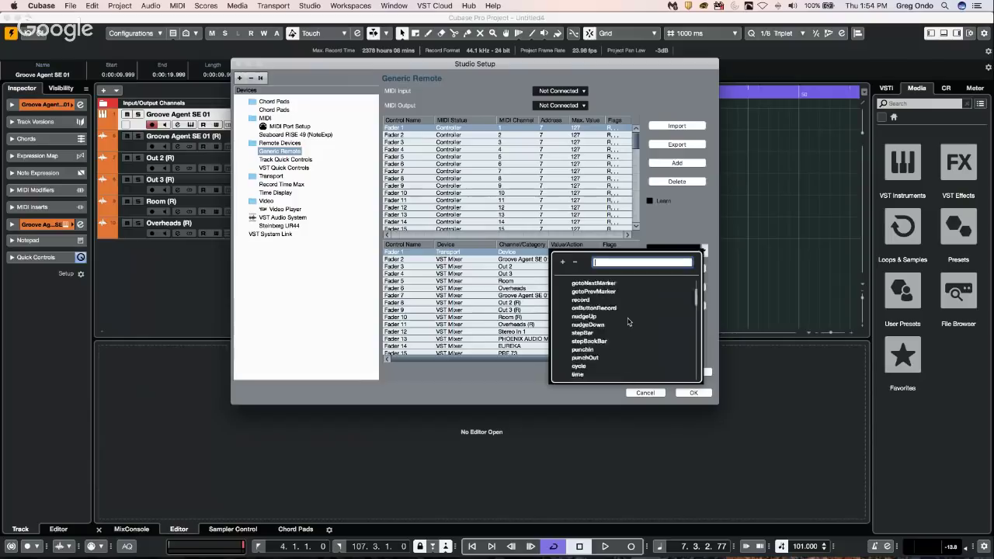
{"action": "scroll", "coordinate": [626, 321], "scroll_direction": "down", "scroll_amount": 3}
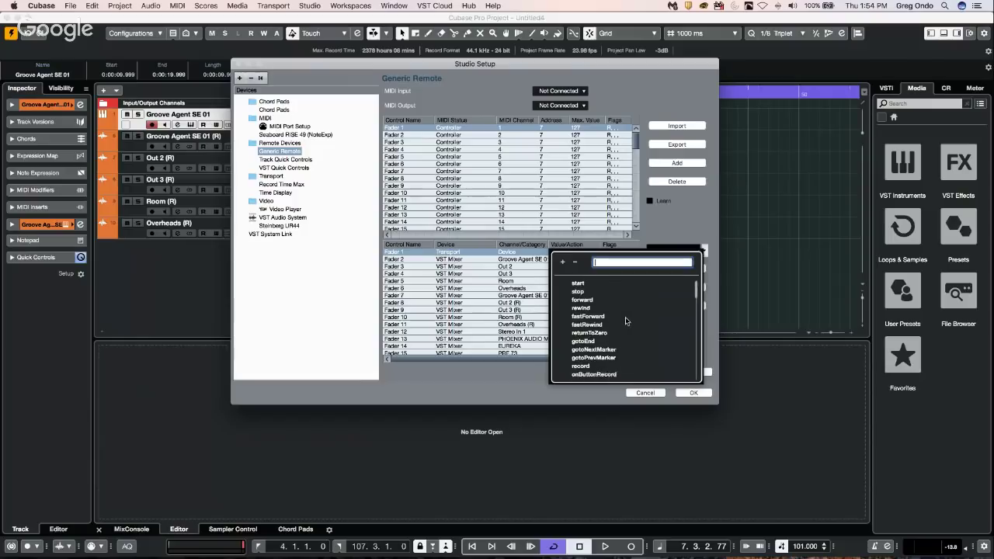
{"action": "scroll", "coordinate": [626, 321], "scroll_direction": "down", "scroll_amount": 4}
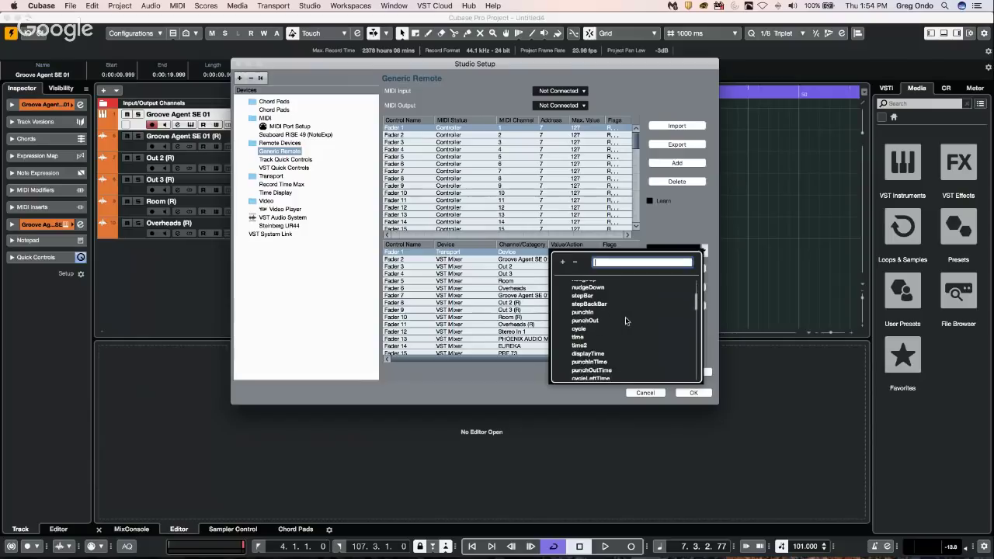
{"action": "scroll", "coordinate": [626, 321], "scroll_direction": "down", "scroll_amount": 2}
{"action": "scroll", "coordinate": [626, 321], "scroll_direction": "down", "scroll_amount": 2}
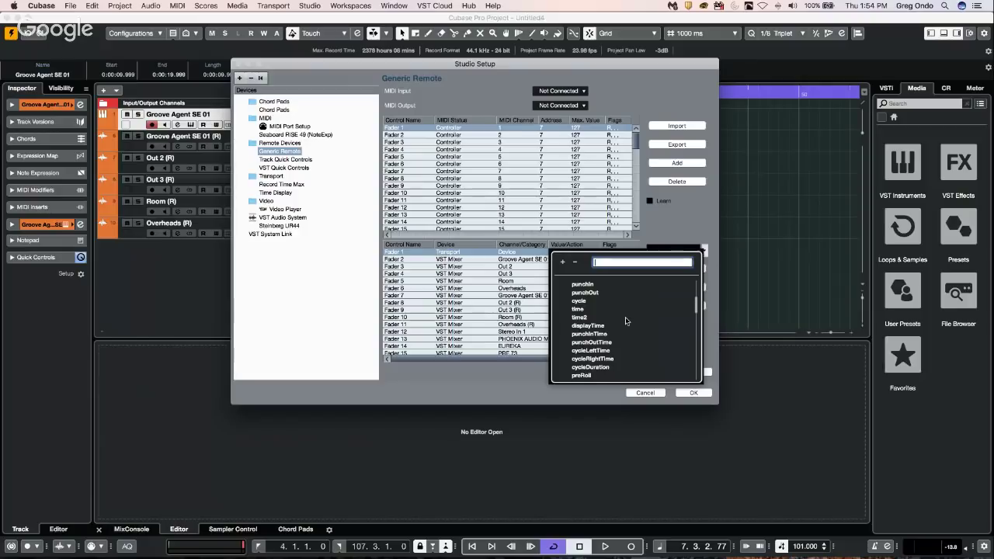
{"action": "scroll", "coordinate": [626, 321], "scroll_direction": "down", "scroll_amount": 3}
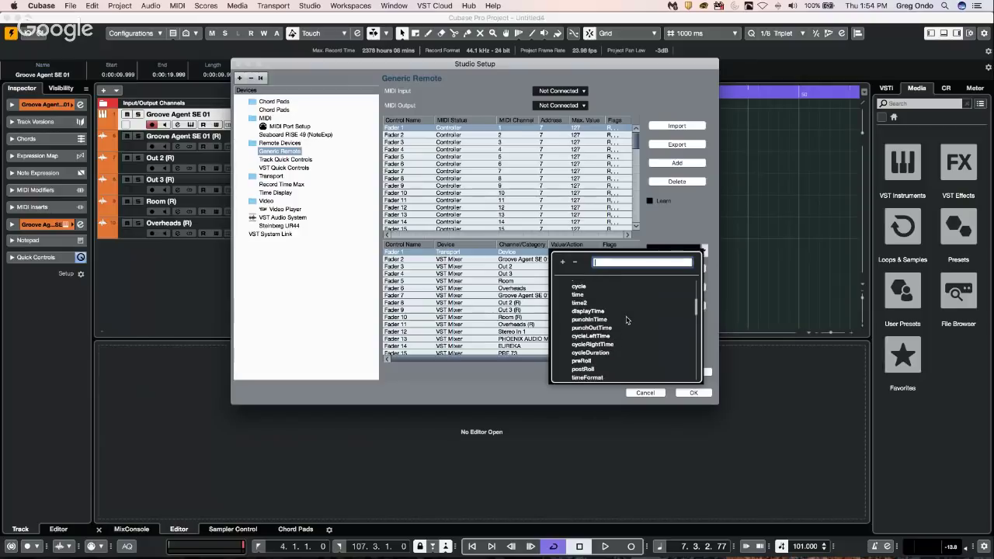
{"action": "scroll", "coordinate": [626, 319], "scroll_direction": "down", "scroll_amount": 7}
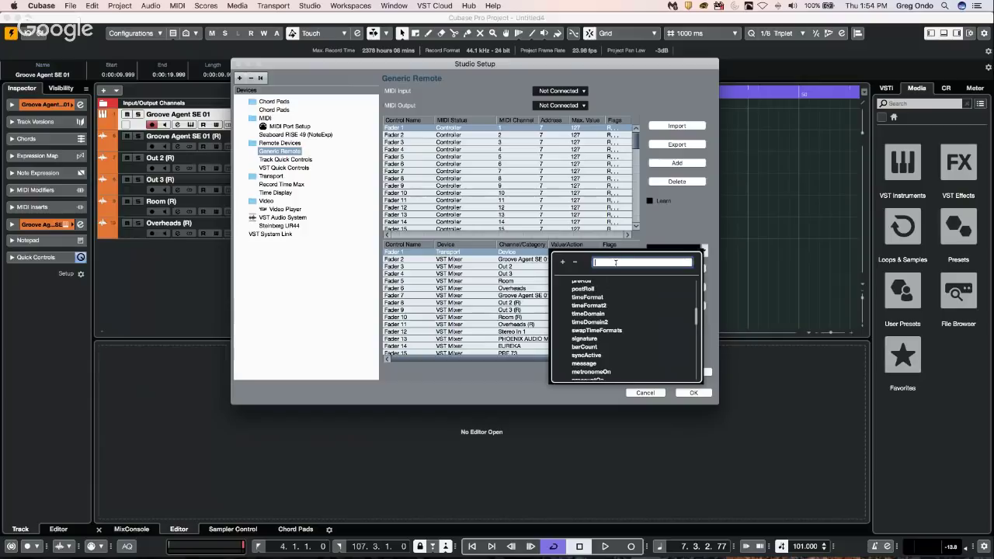
{"action": "scroll", "coordinate": [613, 262], "scroll_direction": "down", "scroll_amount": 15}
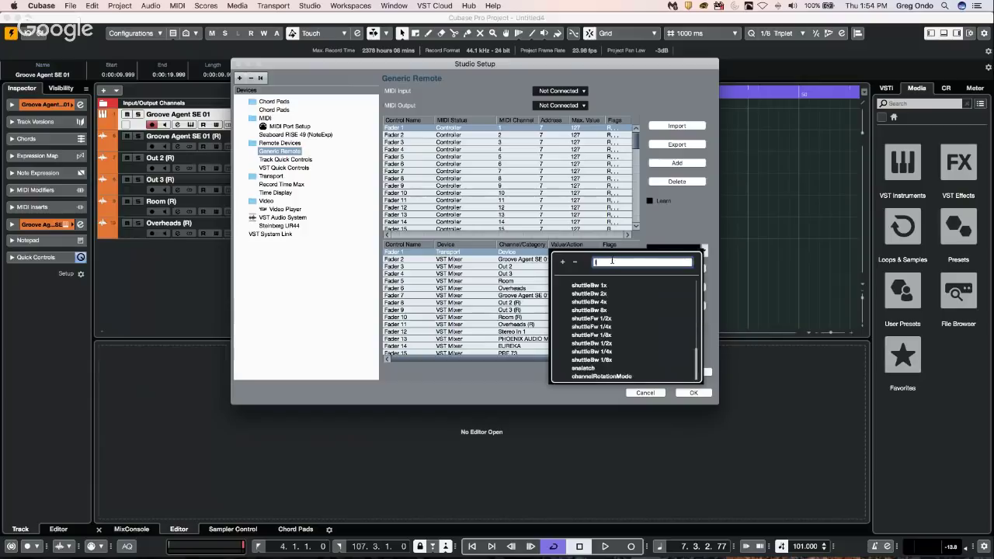
{"action": "type", "text": "length"}
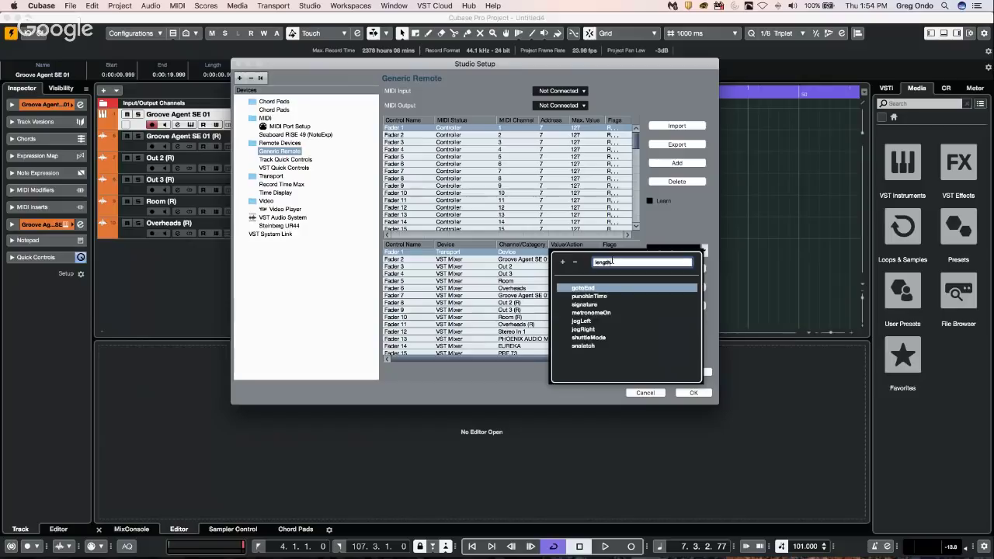
{"action": "key", "text": "Return"}
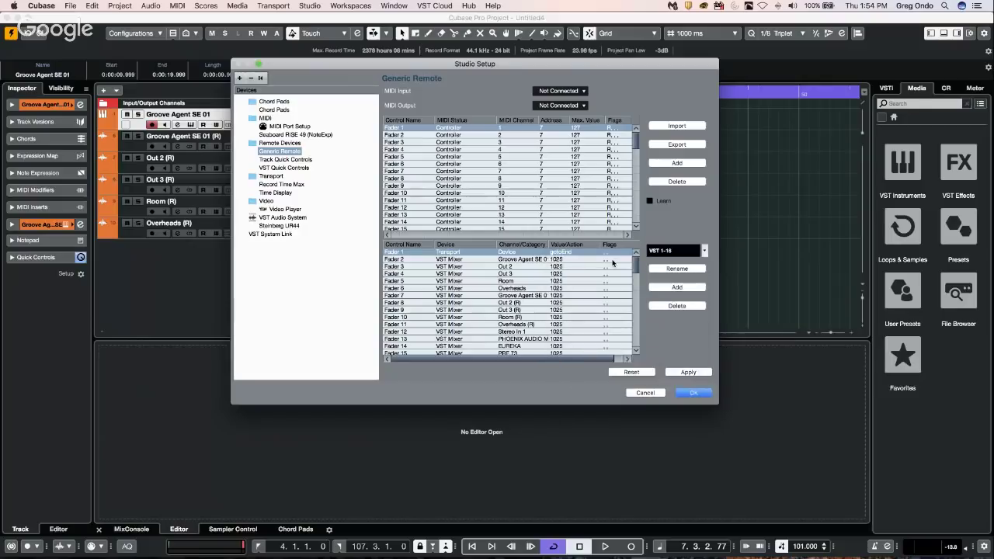
Step: Switch Fader 1's device back to Command in the Generic Remote and search its categories for "length"
{"action": "left_click", "coordinate": [510, 253]}
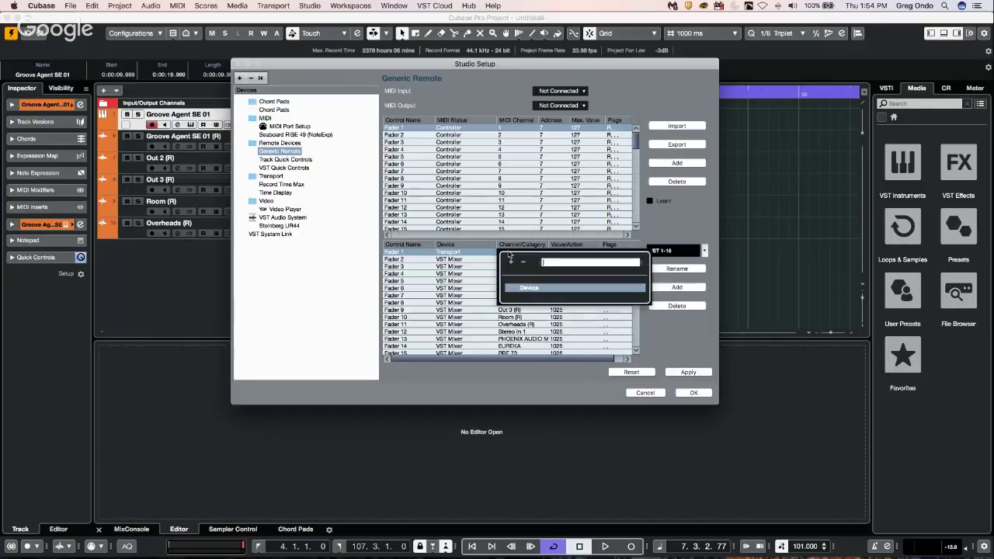
{"action": "left_click", "coordinate": [459, 252]}
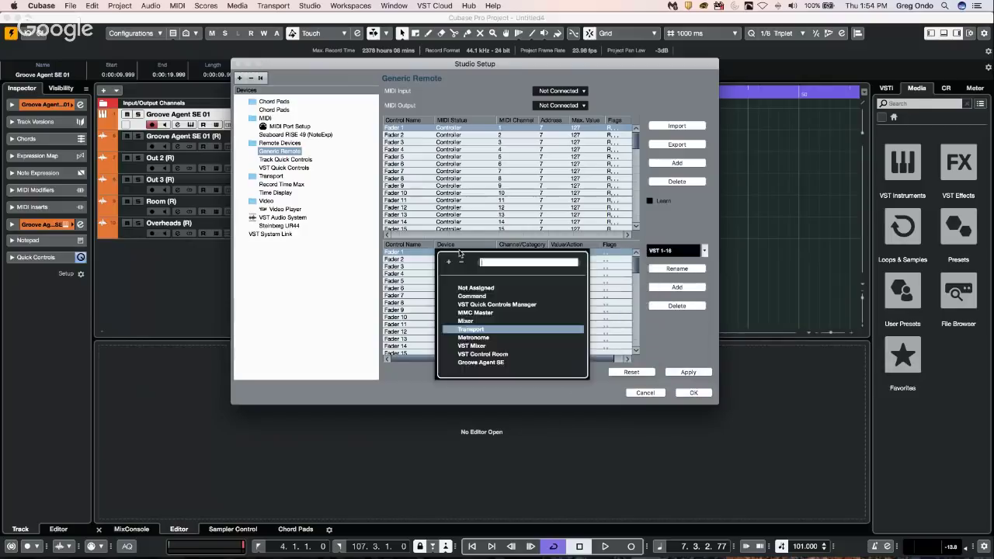
{"action": "left_click", "coordinate": [471, 296]}
{"action": "left_click", "coordinate": [517, 253]}
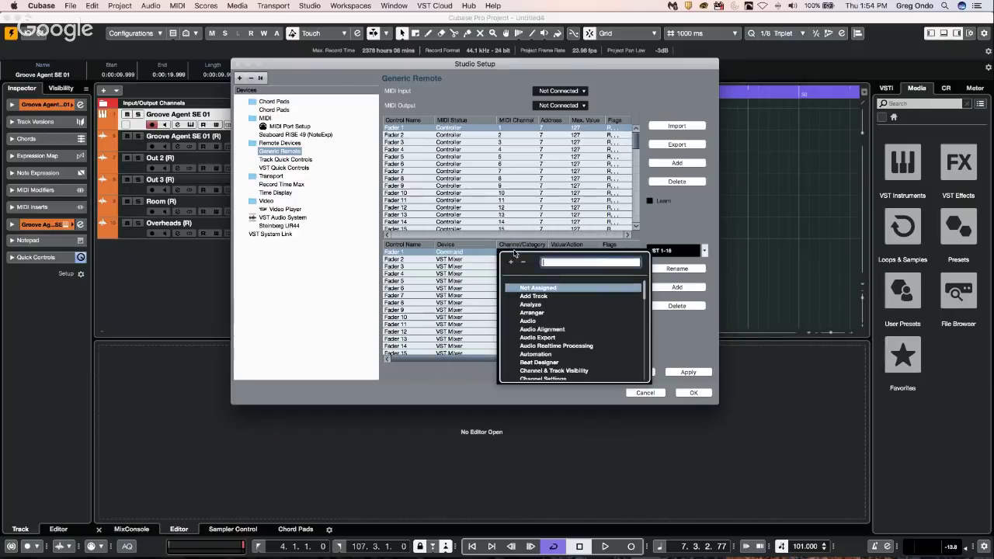
{"action": "type", "text": "le"}
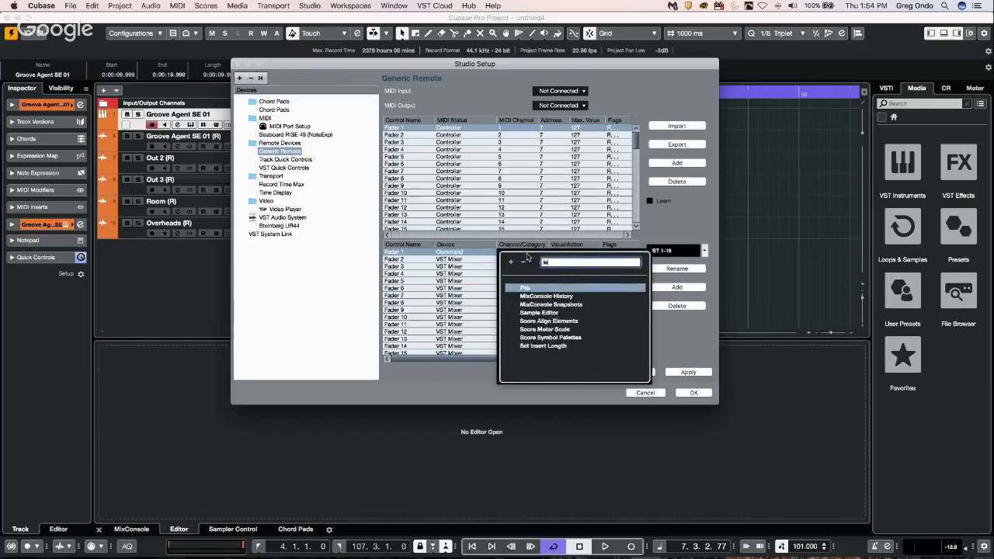
{"action": "type", "text": "ngth"}
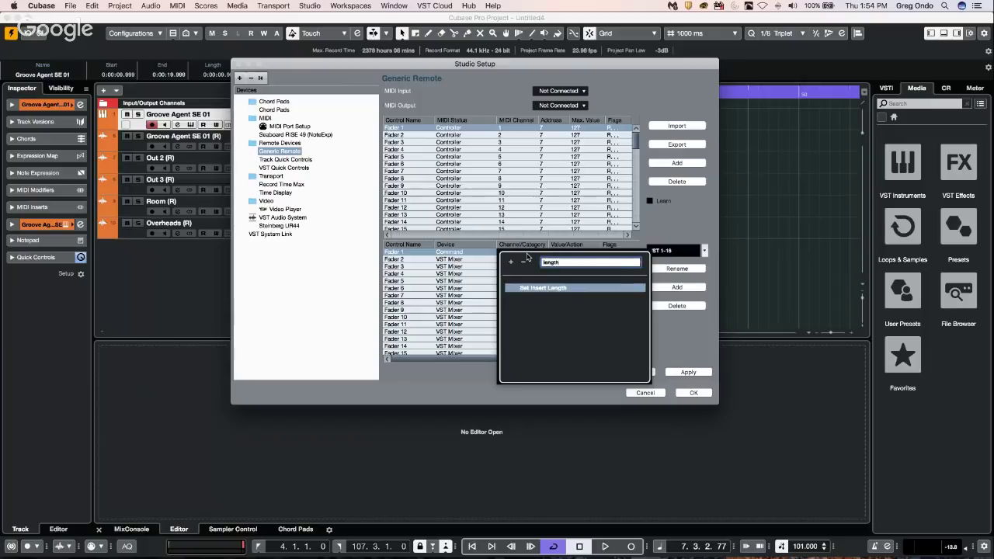
Step: Clear the category search, recheck Fader 1's device choices, and close Studio Setup accepting the settings
{"action": "key", "text": "BackSpace"}
{"action": "key", "text": "BackSpace"}
{"action": "key", "text": "BackSpace"}
{"action": "key", "text": "BackSpace"}
{"action": "key", "text": "BackSpace"}
{"action": "key", "text": "BackSpace"}
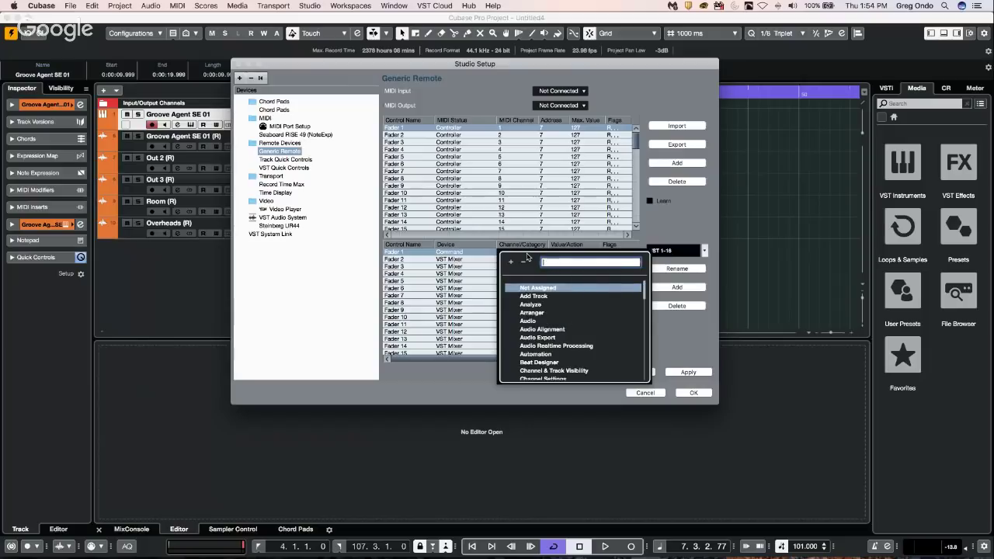
{"action": "left_click", "coordinate": [452, 252]}
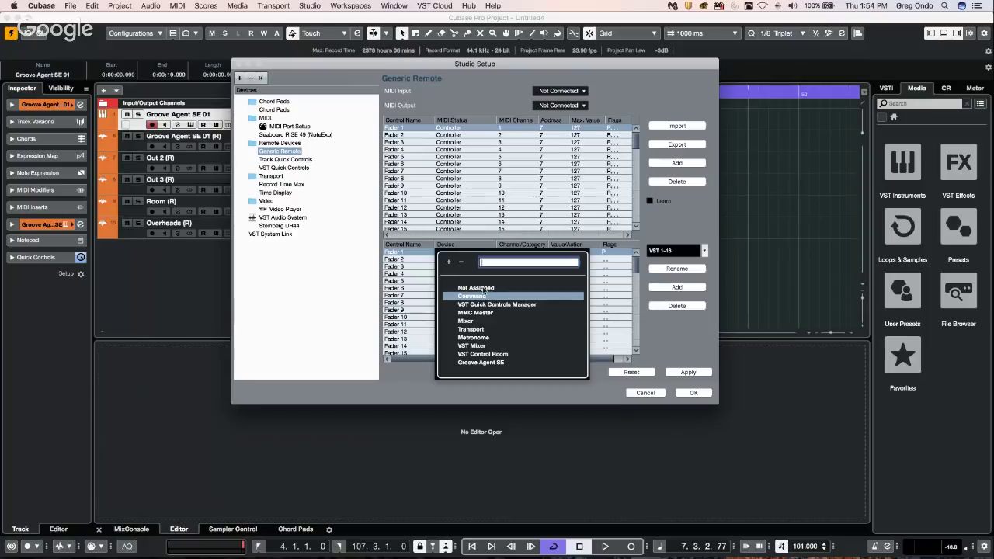
{"action": "left_click", "coordinate": [689, 392]}
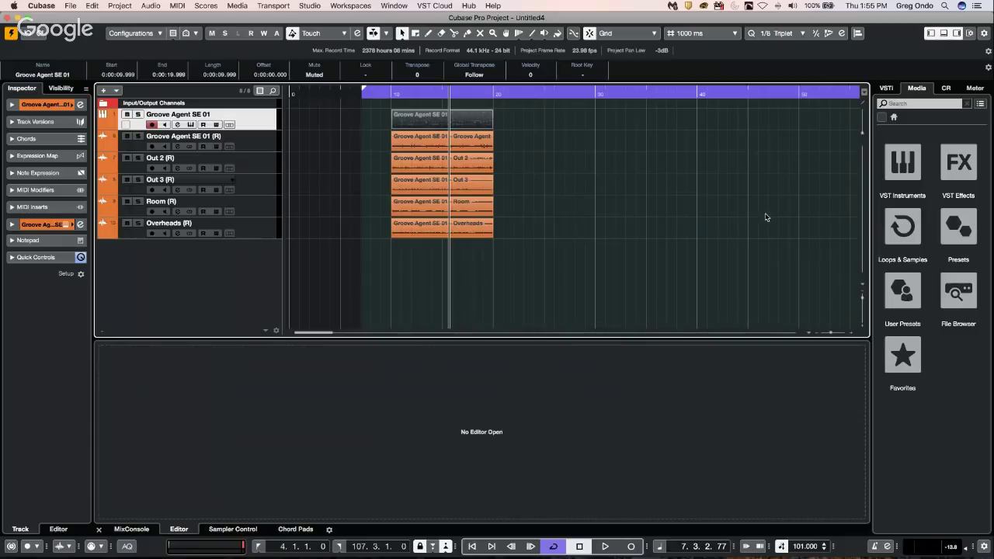
Step: Look through the VST Instruments collection in the media browser and return to its home page
{"action": "left_click", "coordinate": [906, 162]}
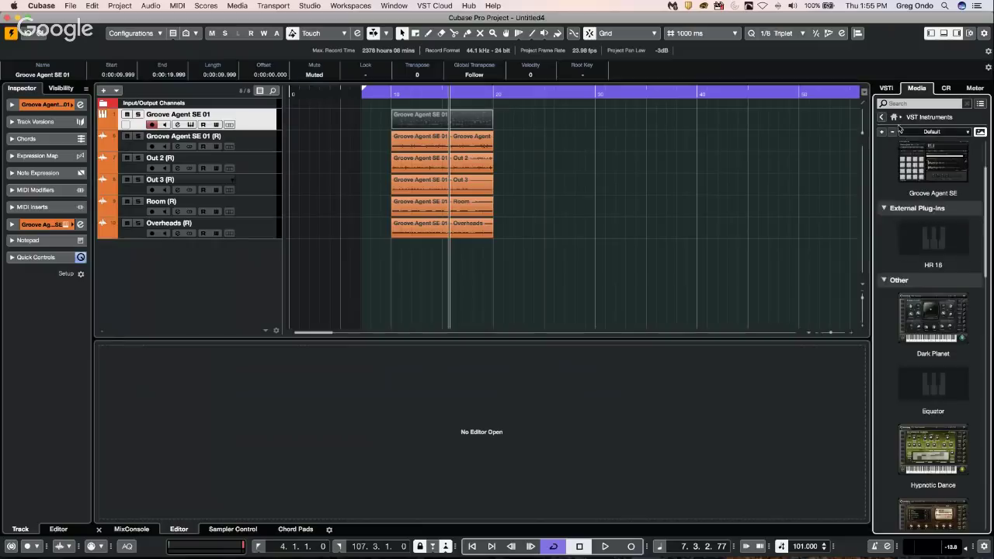
{"action": "left_click", "coordinate": [883, 117]}
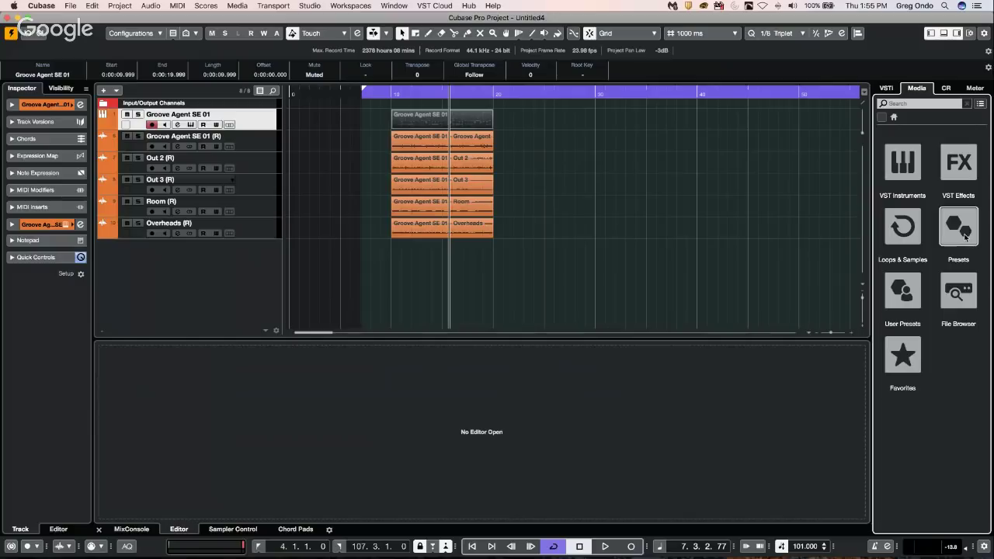
{"action": "left_click", "coordinate": [907, 161]}
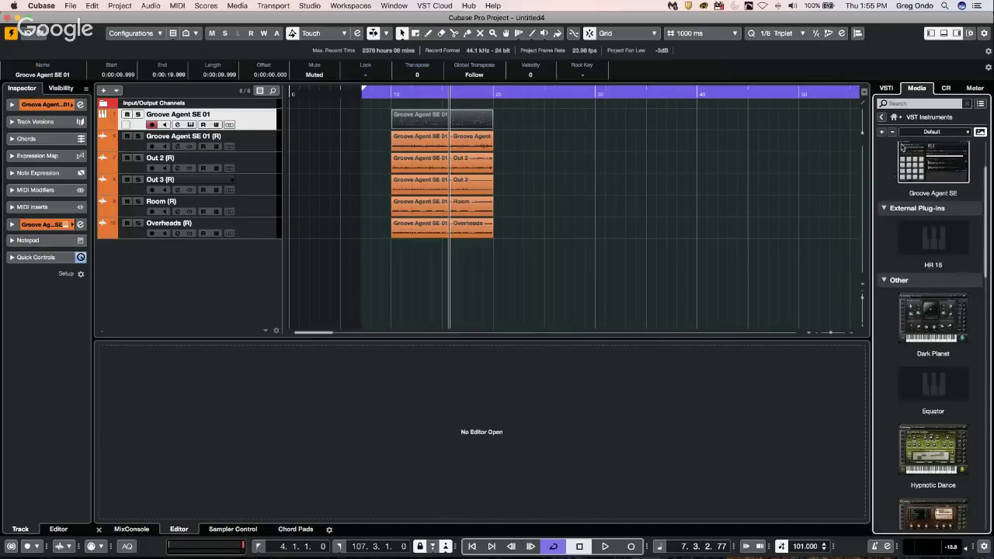
{"action": "left_click", "coordinate": [881, 118]}
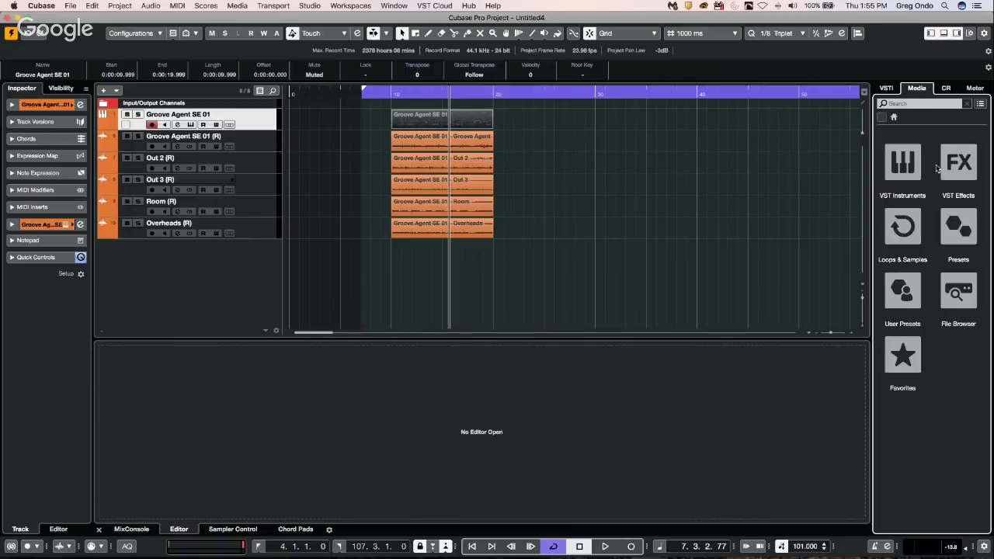
Step: Browse the Caleidoscope set in Loops & Samples and audition Atmo 08_AM and Chord 75 - C2 Minor - Pad_RT
{"action": "left_click", "coordinate": [903, 226]}
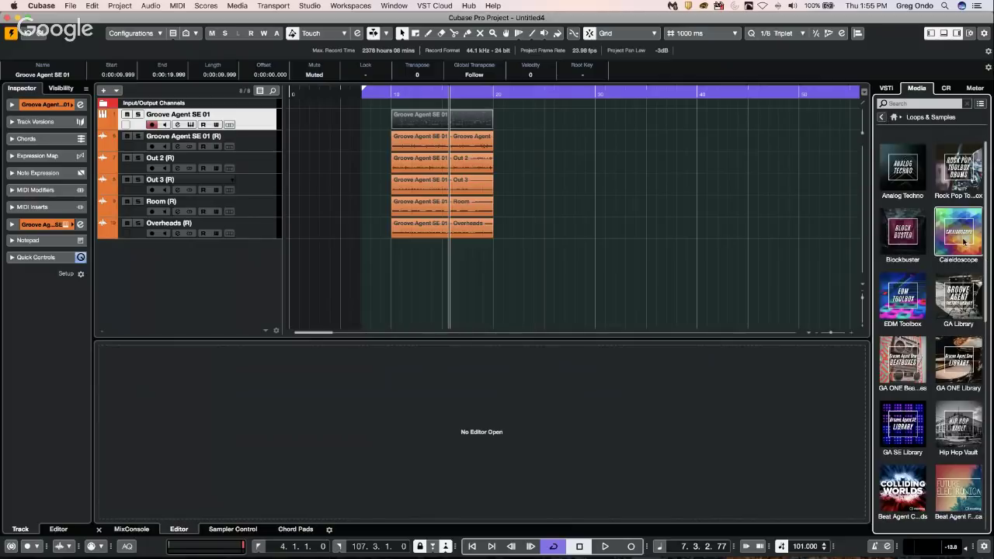
{"action": "left_click", "coordinate": [958, 233]}
{"action": "left_click", "coordinate": [917, 306]}
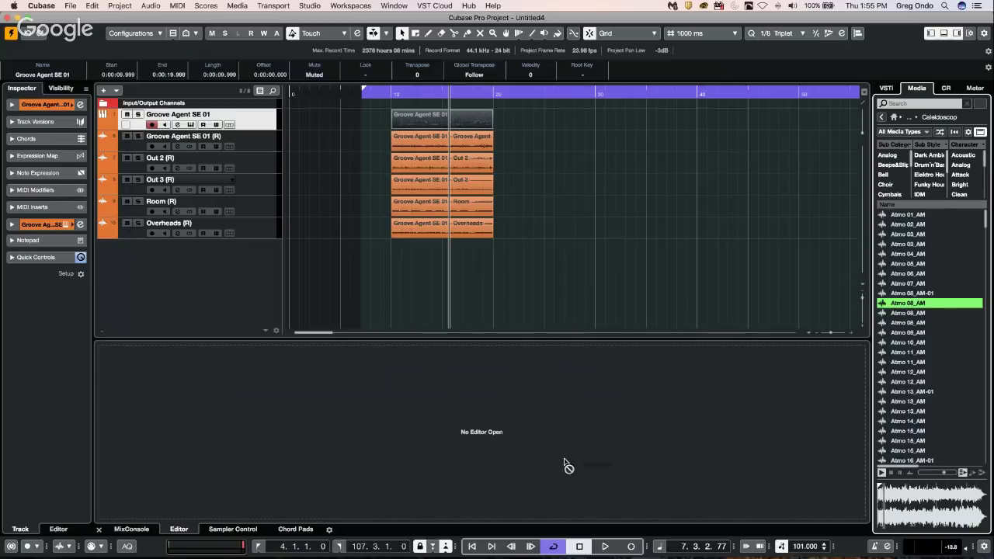
{"action": "scroll", "coordinate": [893, 408], "scroll_direction": "down", "scroll_amount": 10}
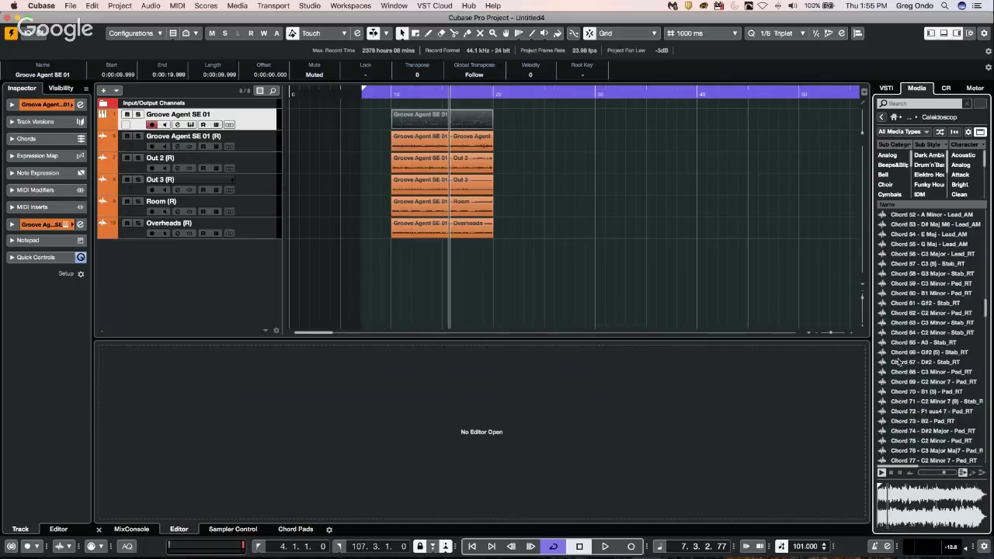
{"action": "left_click", "coordinate": [910, 441]}
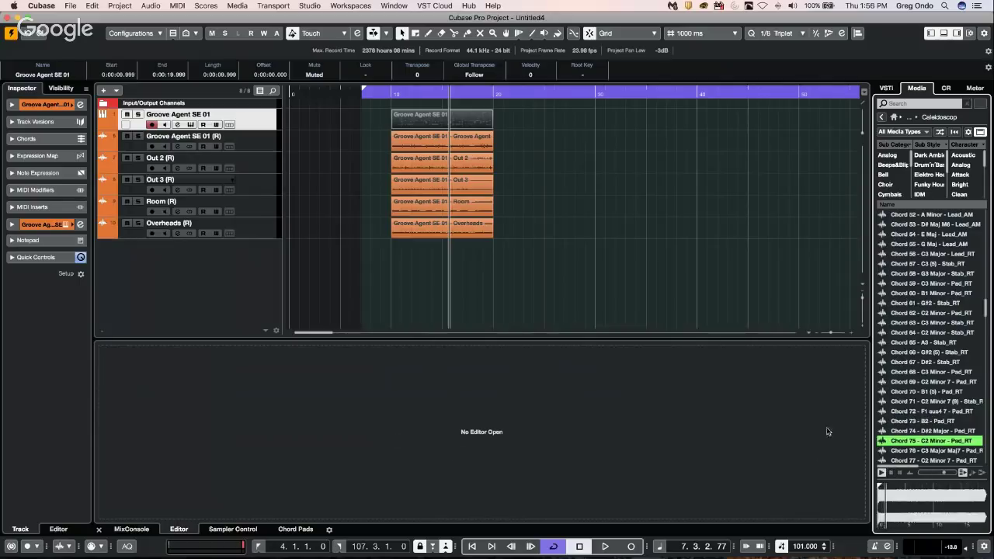
{"action": "left_click", "coordinate": [891, 473]}
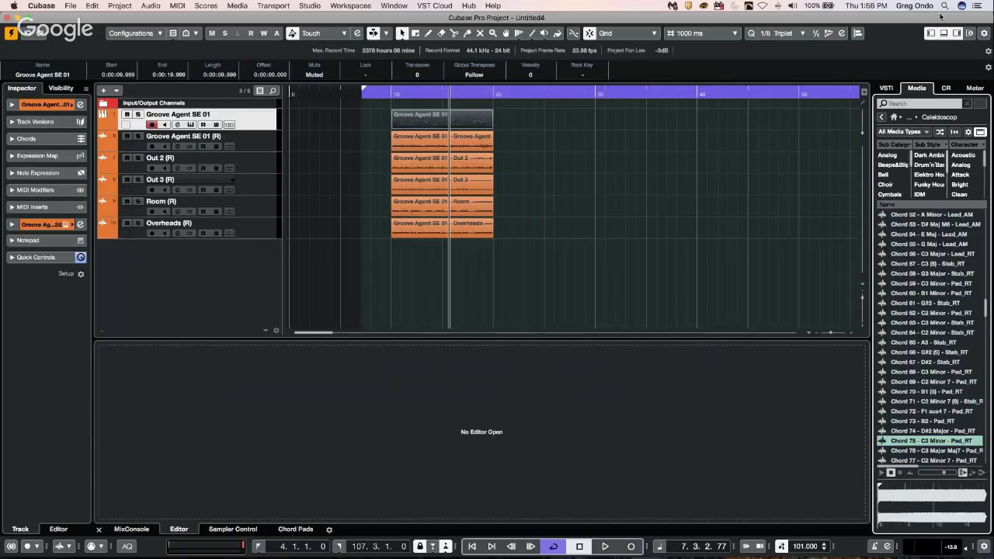
Step: Open the Soul Assembly library and create a sampler track from 80's Rock - Drum Loop 3_95bpm
{"action": "left_click", "coordinate": [883, 117]}
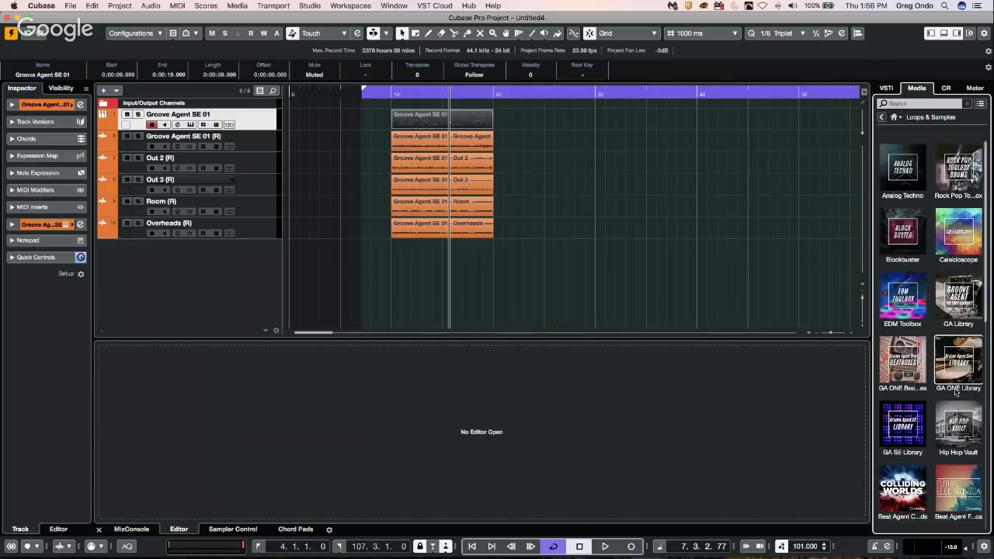
{"action": "scroll", "coordinate": [957, 384], "scroll_direction": "down", "scroll_amount": 5}
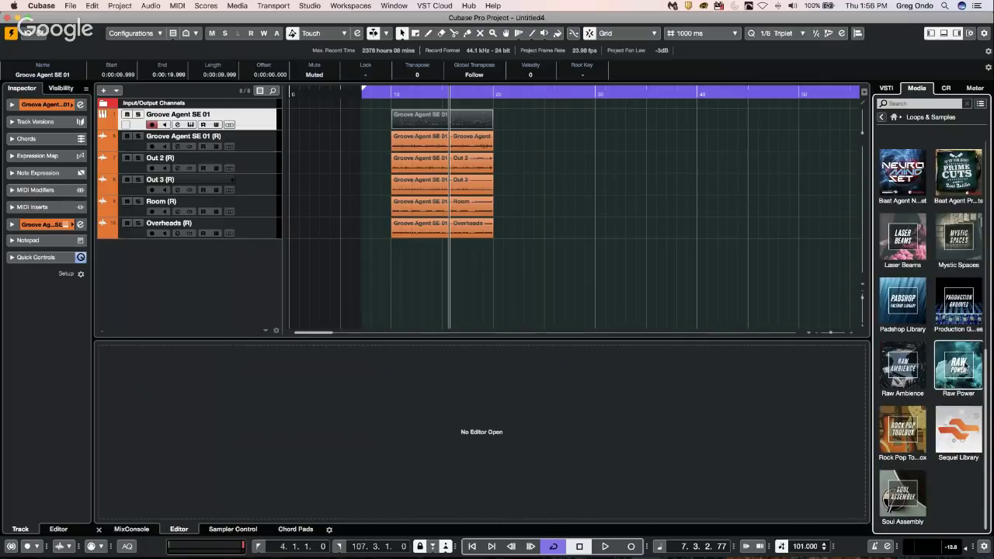
{"action": "left_click", "coordinate": [907, 482]}
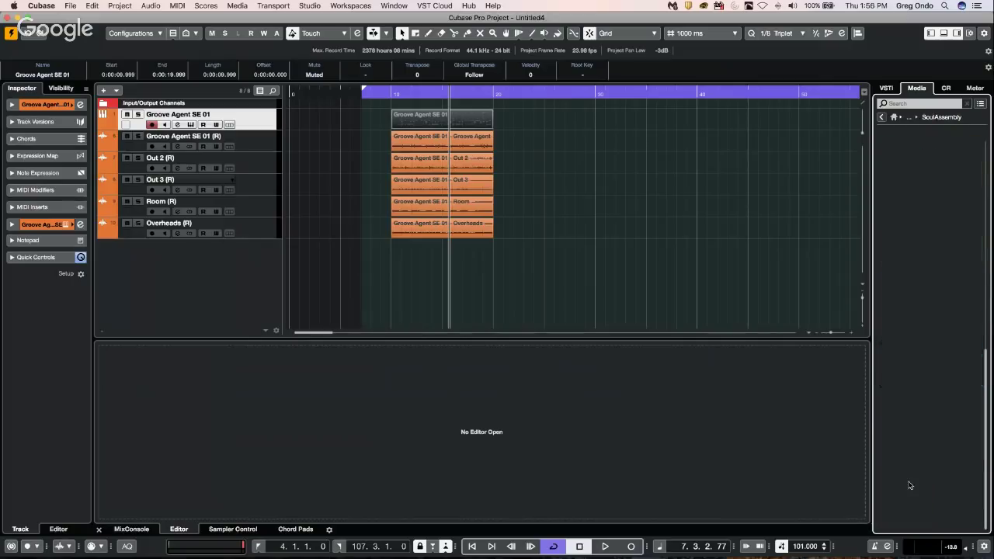
{"action": "right_click", "coordinate": [896, 323]}
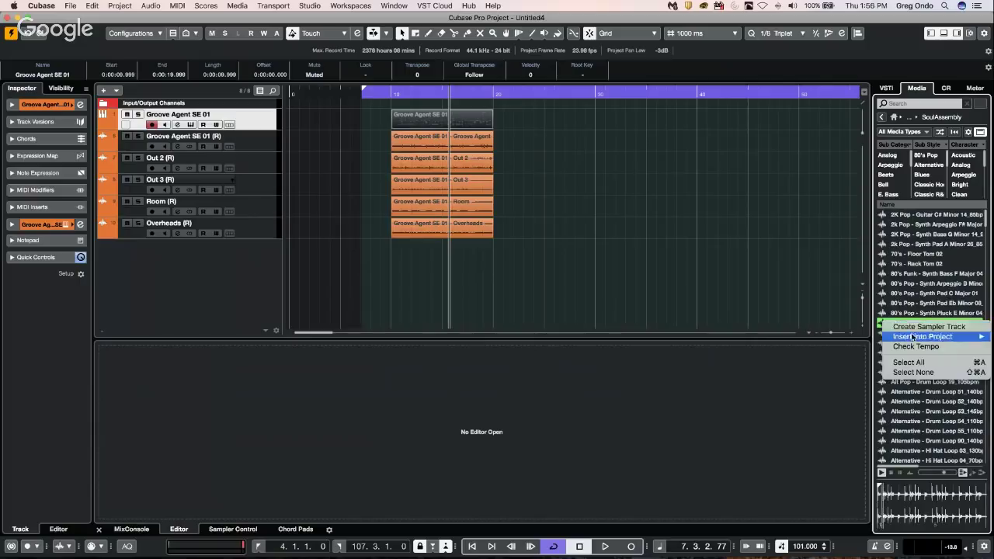
{"action": "key", "text": "Escape"}
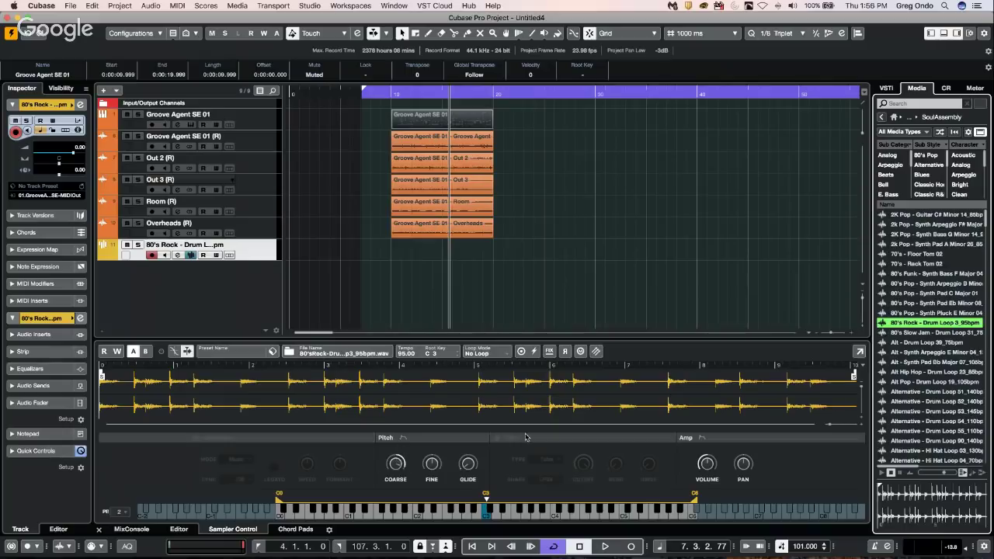
Step: Enable the sampler's Filter and AudioWarp, and lower the amp envelope's sustain node at about 245 ms
{"action": "left_click", "coordinate": [496, 438]}
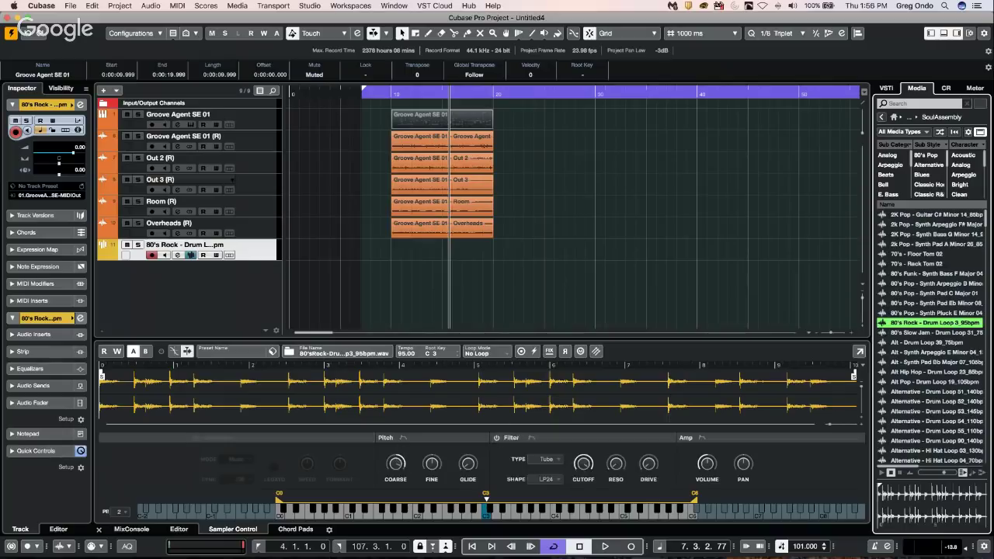
{"action": "left_click", "coordinate": [702, 437]}
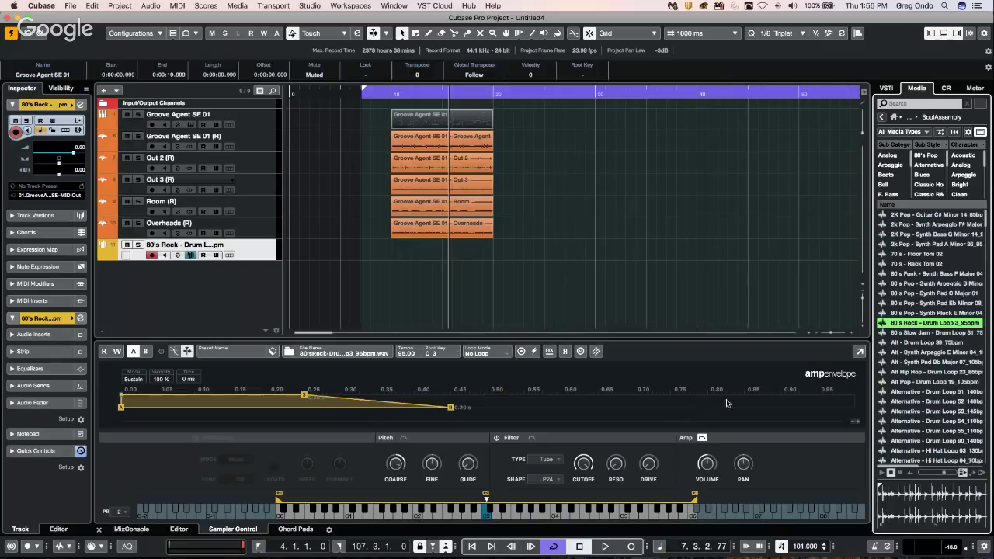
{"action": "left_click", "coordinate": [943, 440]}
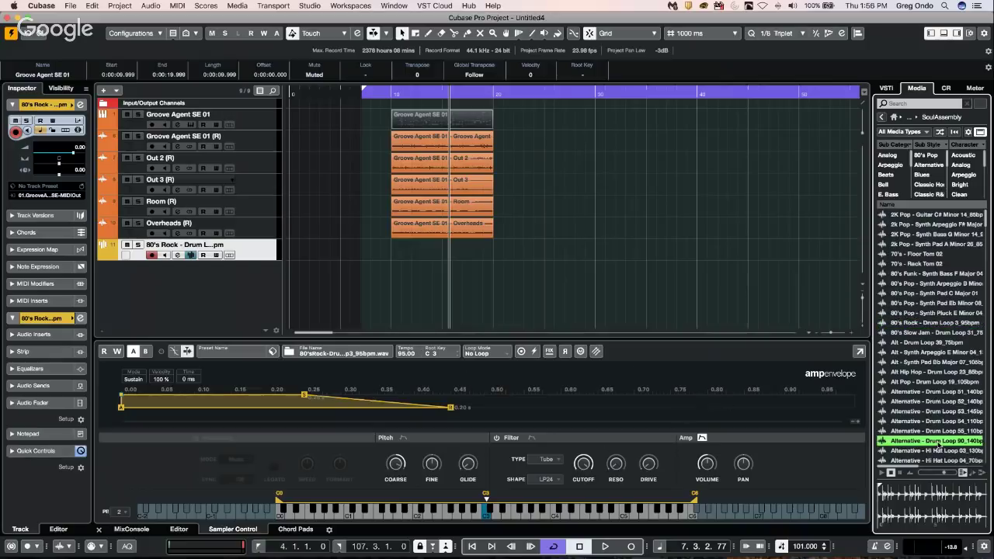
{"action": "left_click_drag", "start_coordinate": [303, 396], "coordinate": [300, 400]}
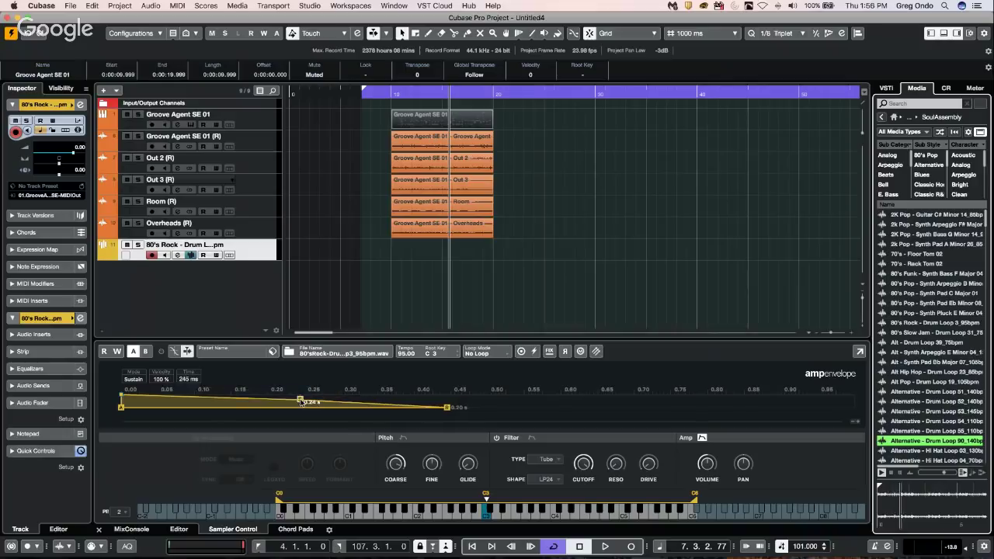
{"action": "left_click", "coordinate": [196, 437]}
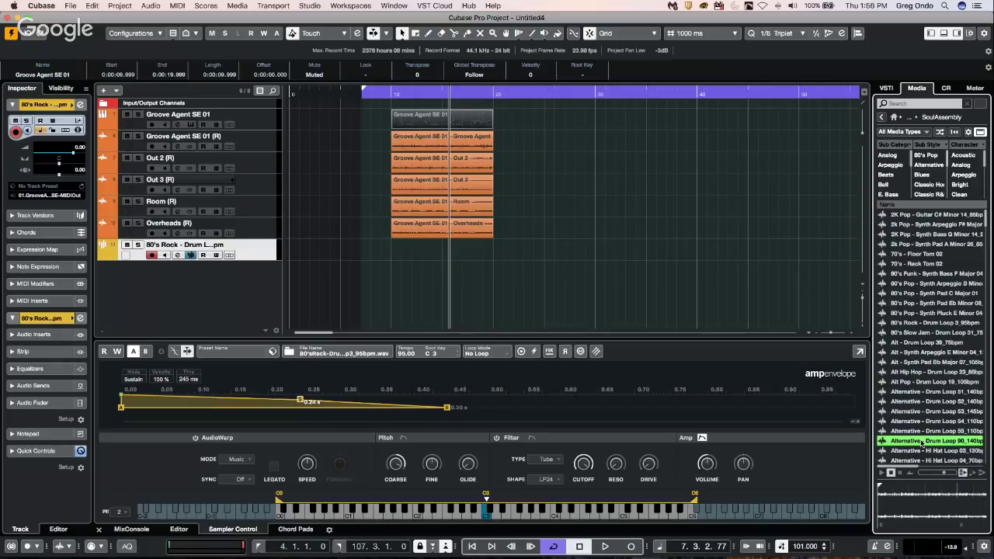
Step: Load Alternative - Drum Loop 90_140bpm and Alternative - Drum Loop 54_110bpm in turn into the sampler, and enable the Filter
{"action": "left_click_drag", "start_coordinate": [922, 442], "coordinate": [479, 416]}
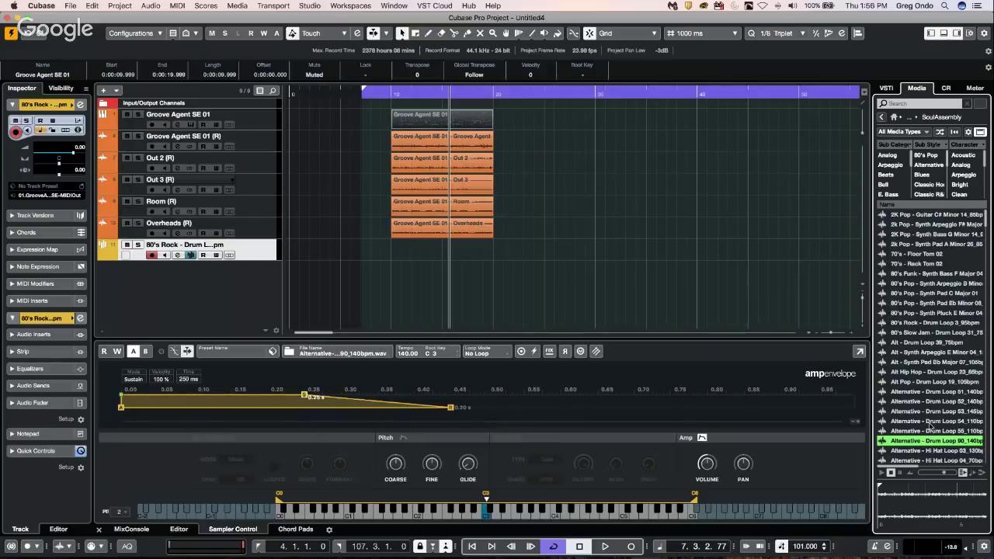
{"action": "left_click", "coordinate": [903, 423]}
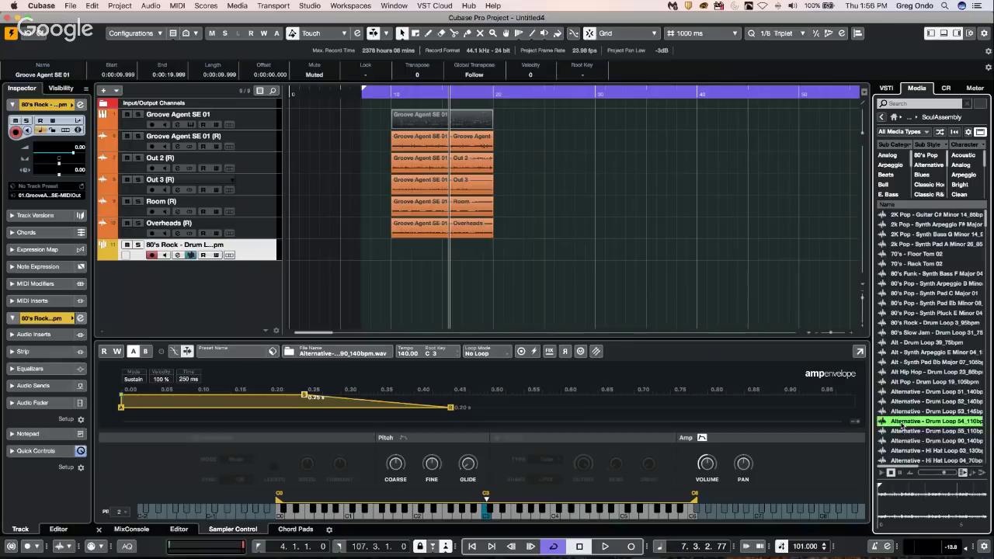
{"action": "left_click_drag", "start_coordinate": [903, 423], "coordinate": [531, 422]}
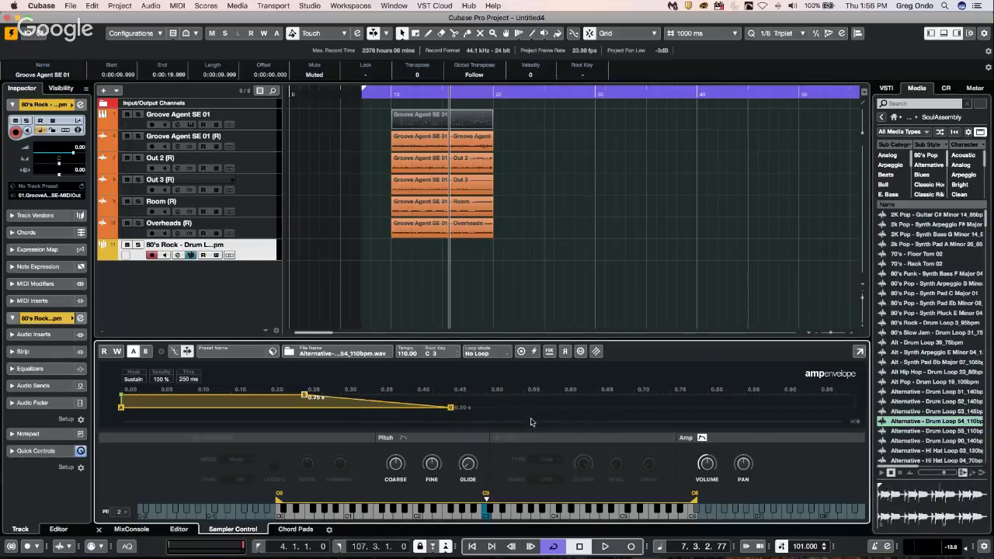
{"action": "left_click", "coordinate": [496, 439]}
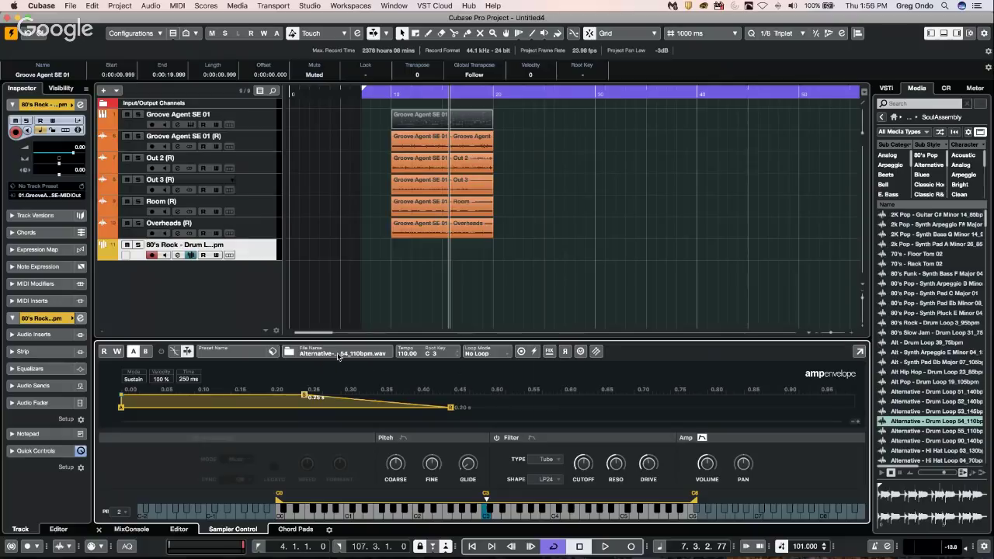
Step: Swap the sampler's sample for Alternative - Drum Loop 55_110bpm and enable the Filter and AudioWarp
{"action": "key", "text": "Down"}
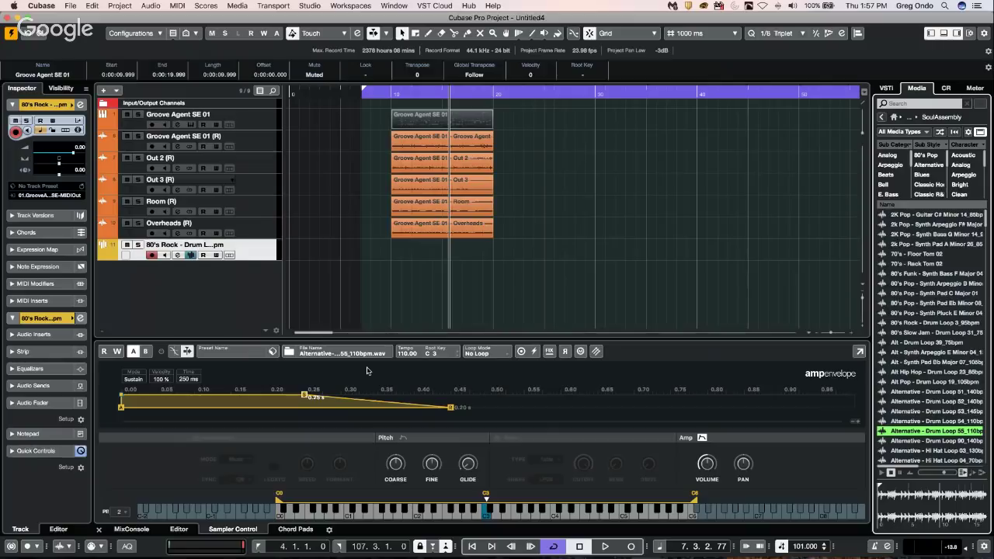
{"action": "left_click", "coordinate": [497, 438]}
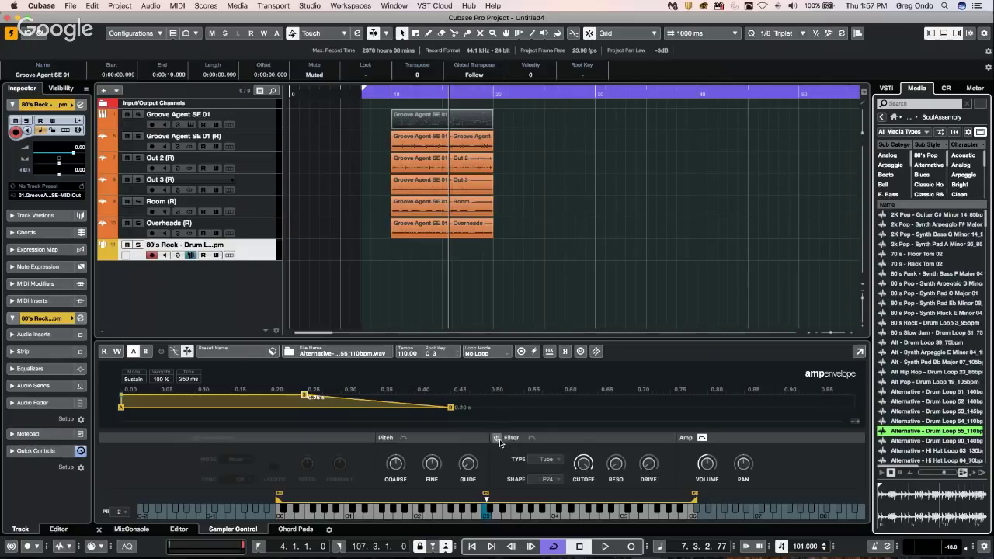
{"action": "left_click", "coordinate": [199, 439]}
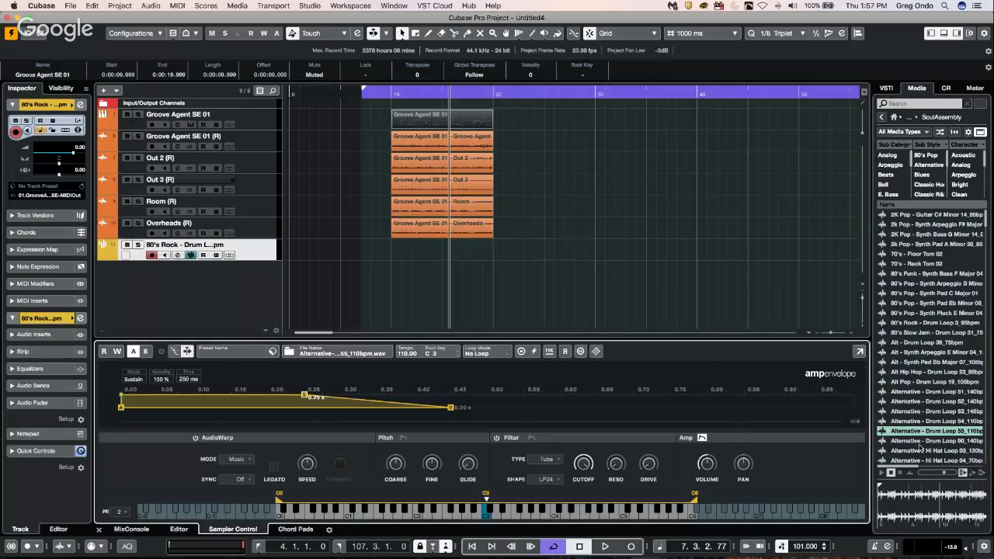
Step: Load Alternative - Drum Loop 90_140bpm into the sampler and try replacing it with Alternative - Drum Loop 55_110bpm
{"action": "left_click_drag", "start_coordinate": [921, 441], "coordinate": [487, 409]}
{"action": "left_click_drag", "start_coordinate": [921, 430], "coordinate": [316, 354]}
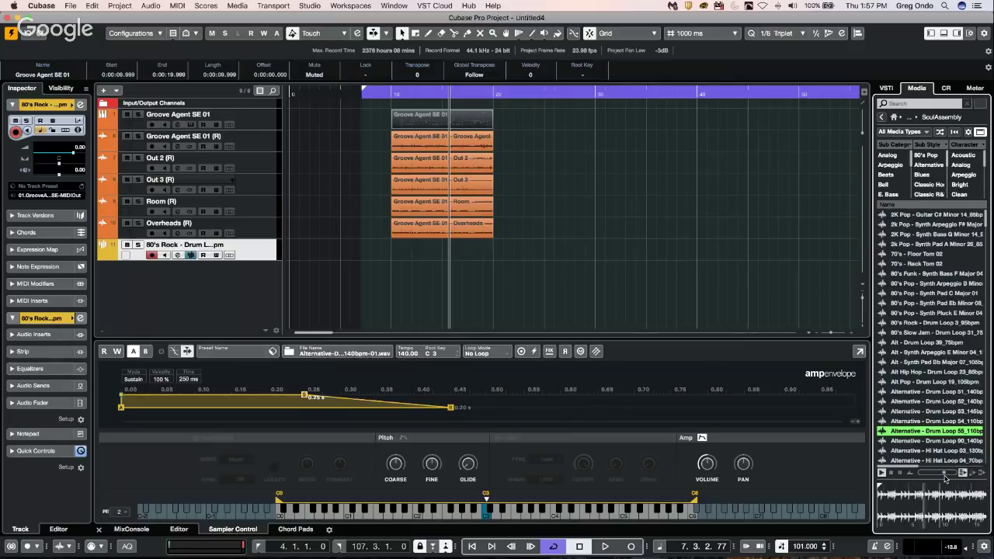
Step: Replace the sampler track's sample with Alternative - Hi Hat Loop 03_130bpm from the media browser
{"action": "key", "text": "Down"}
{"action": "key", "text": "Down"}
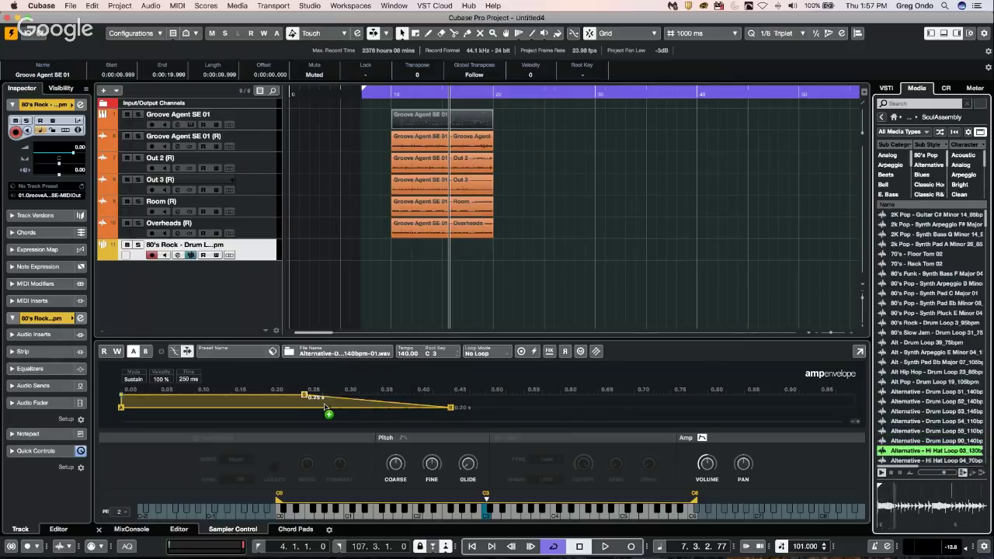
{"action": "left_click_drag", "start_coordinate": [325, 405], "coordinate": [325, 406]}
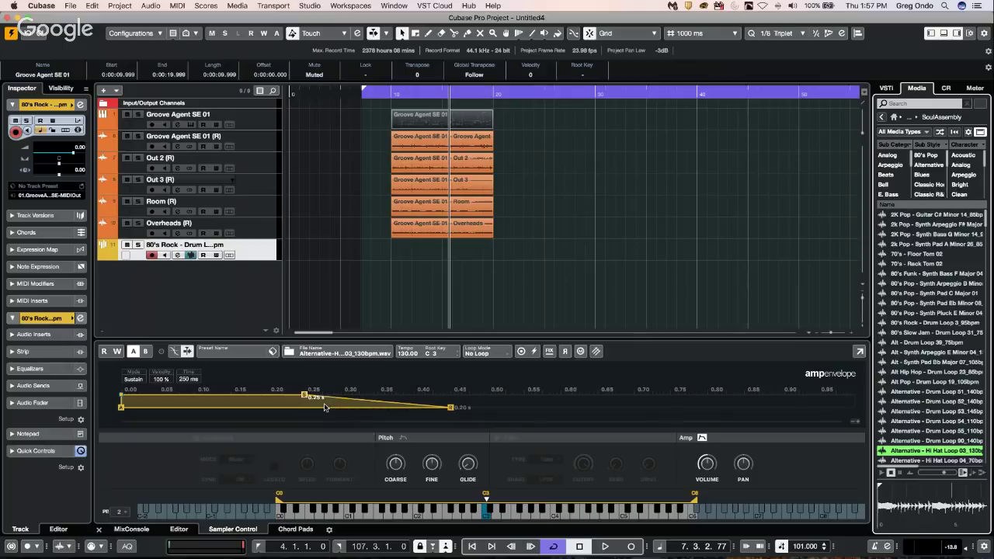
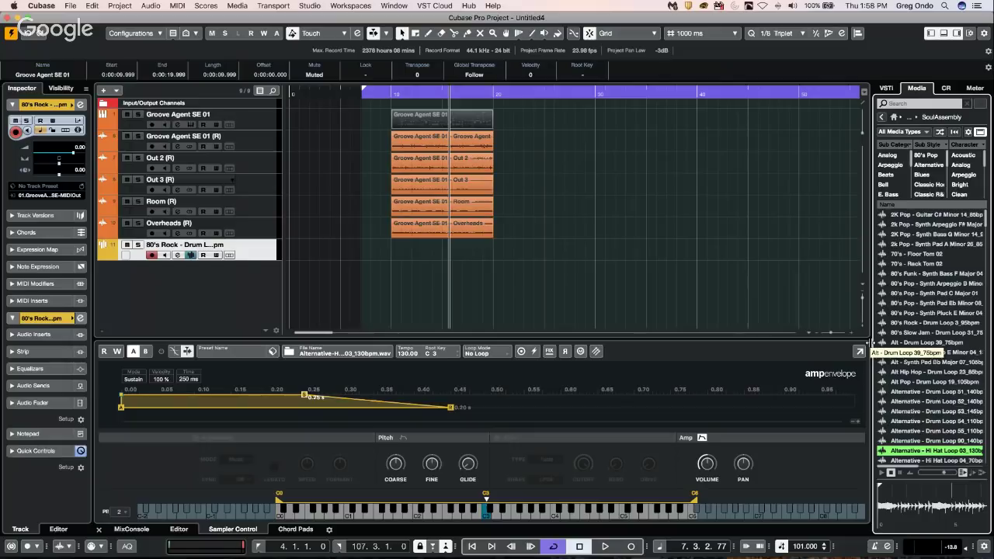
Step: Launch Cubase 9.5 in safe-start mode as Cubase Pro 9, disabling the program preferences and using Aggregate Device as audio driver
{"action": "mouse_move", "coordinate": [292, 553]}
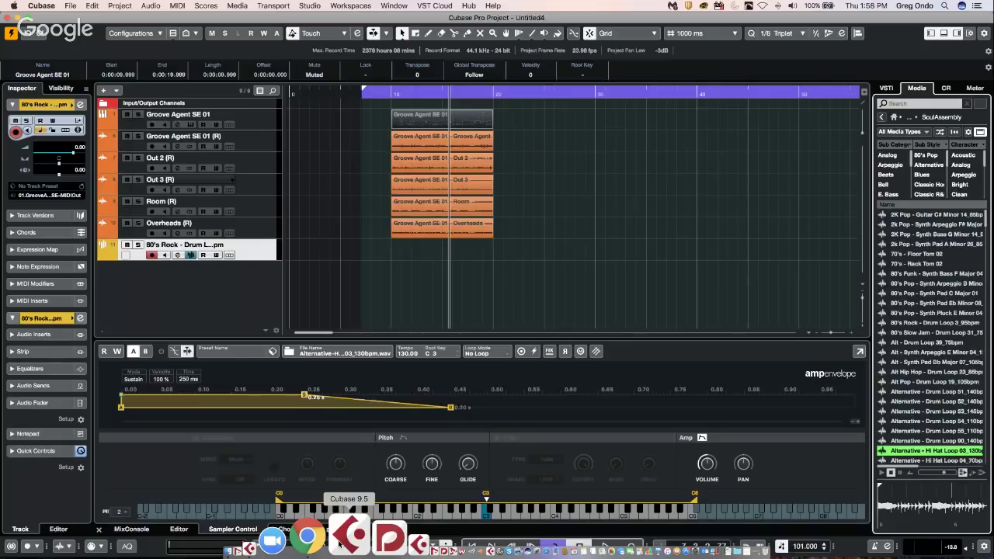
{"action": "left_click", "coordinate": [340, 542]}
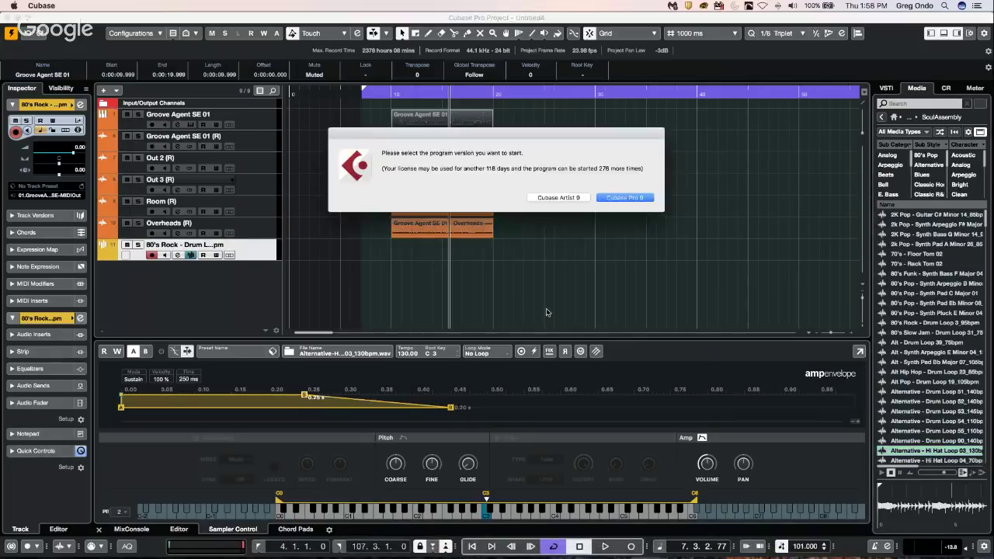
{"action": "left_click", "coordinate": [625, 197]}
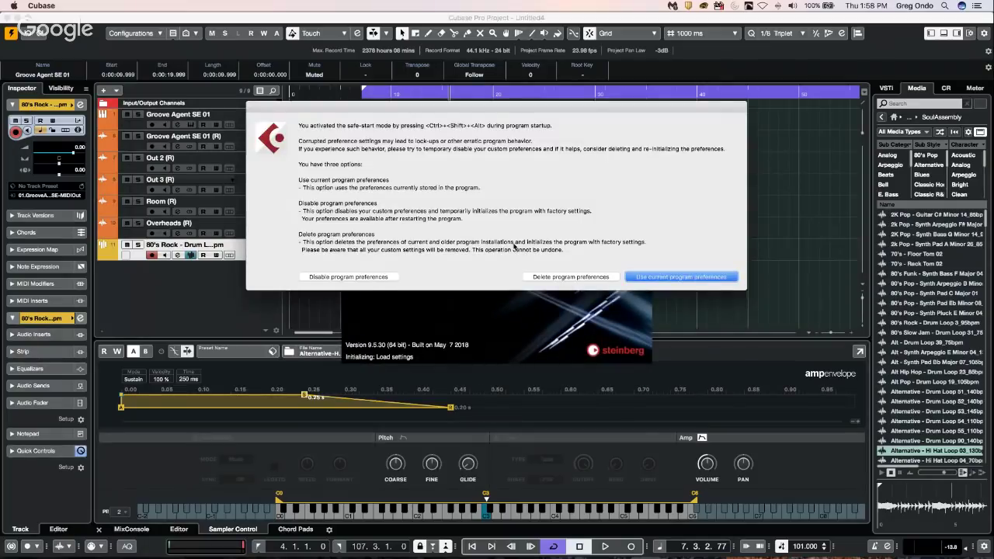
{"action": "left_click", "coordinate": [358, 278]}
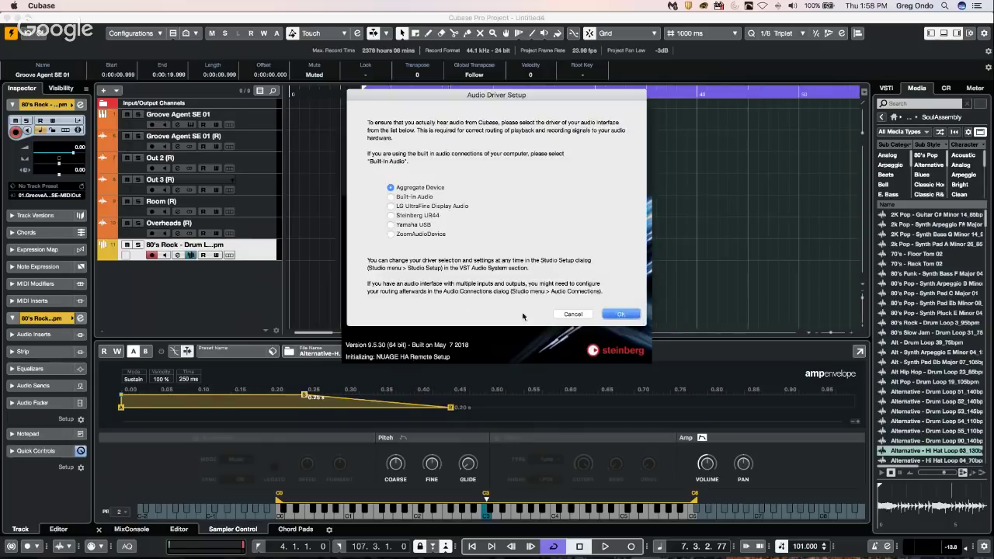
{"action": "left_click", "coordinate": [622, 315]}
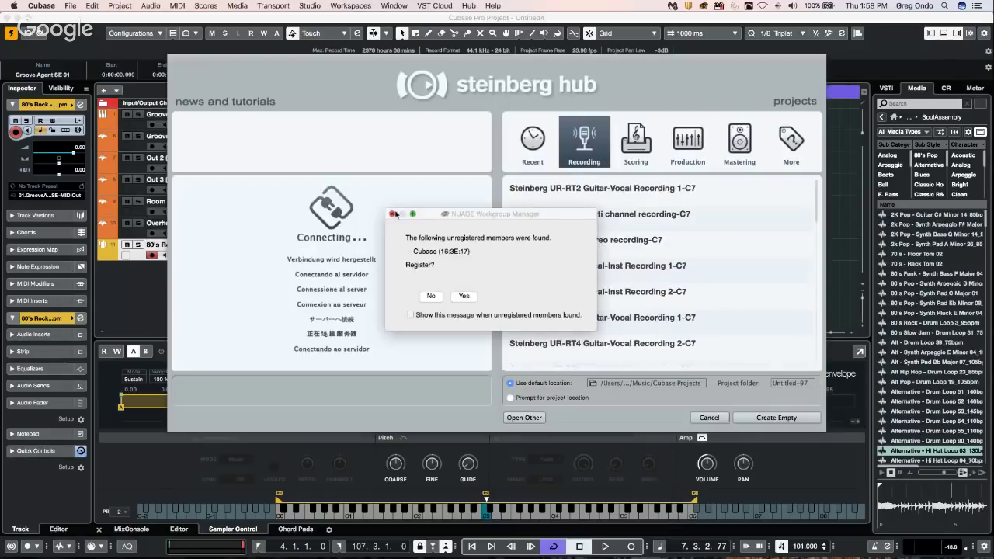
Step: Dismiss the newly started Cubase 9.5's startup dialogs, marking the product as already registered, and close the NUAGE Workgroup Manager
{"action": "left_click", "coordinate": [393, 213]}
{"action": "left_click", "coordinate": [703, 418]}
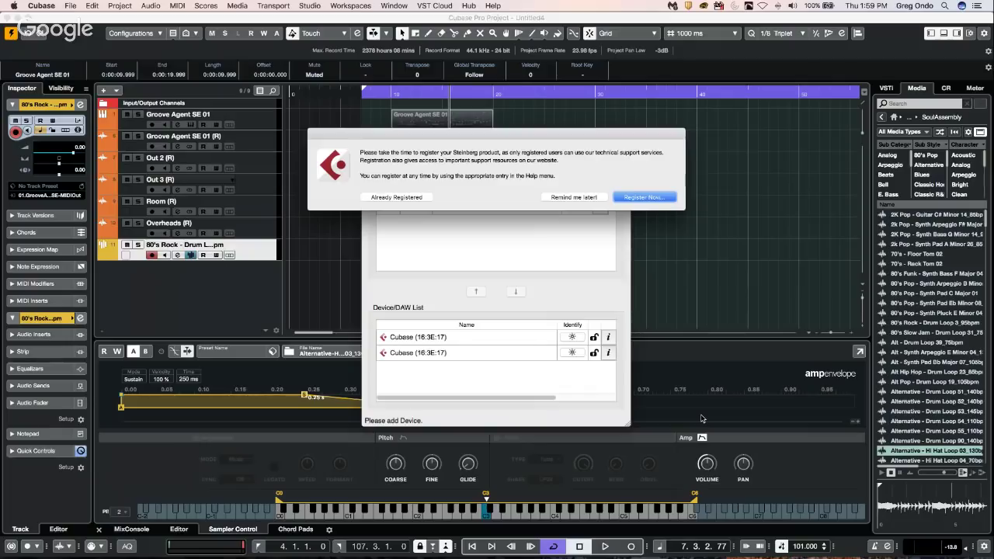
{"action": "left_click", "coordinate": [381, 198]}
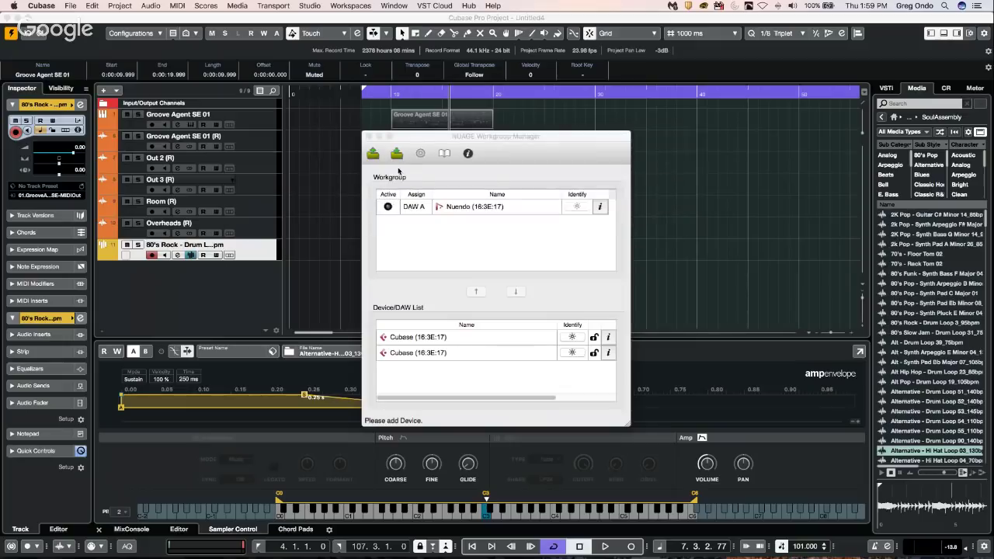
{"action": "left_click", "coordinate": [371, 137]}
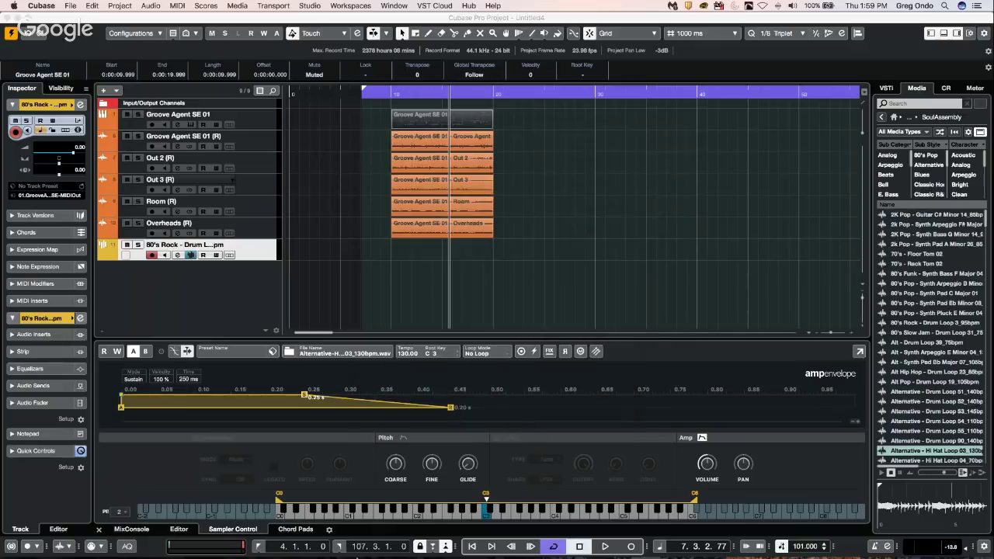
{"action": "mouse_move", "coordinate": [335, 556]}
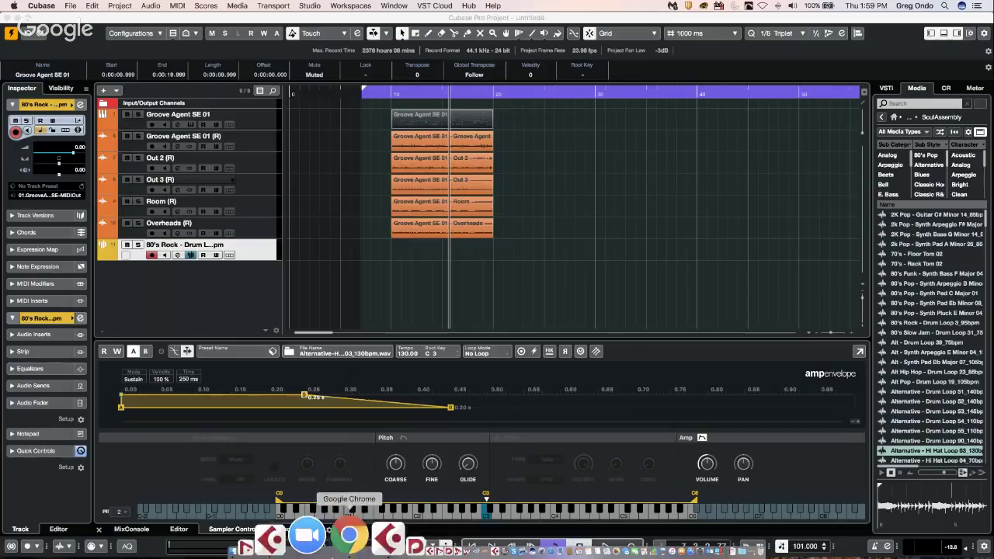
{"action": "right_click", "coordinate": [346, 554]}
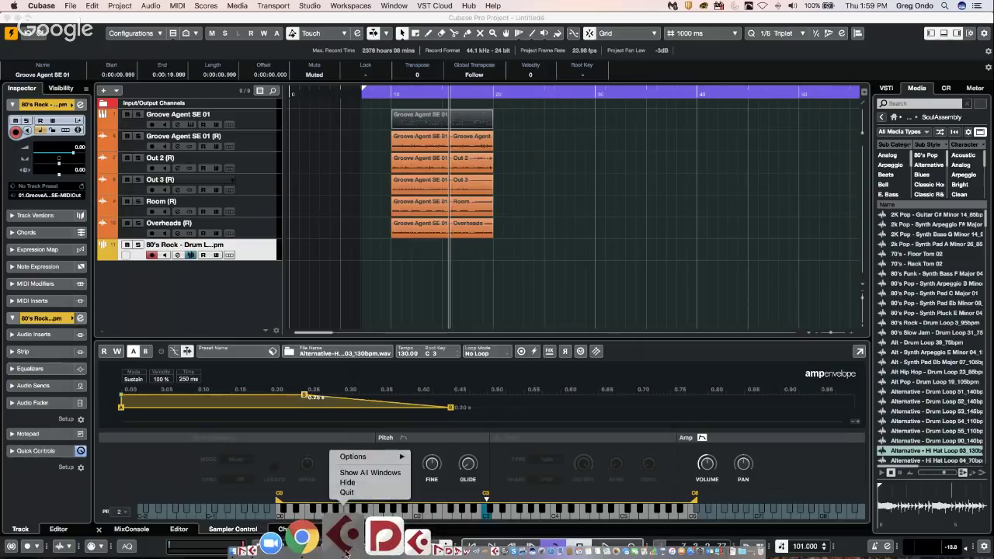
{"action": "key", "text": "Escape"}
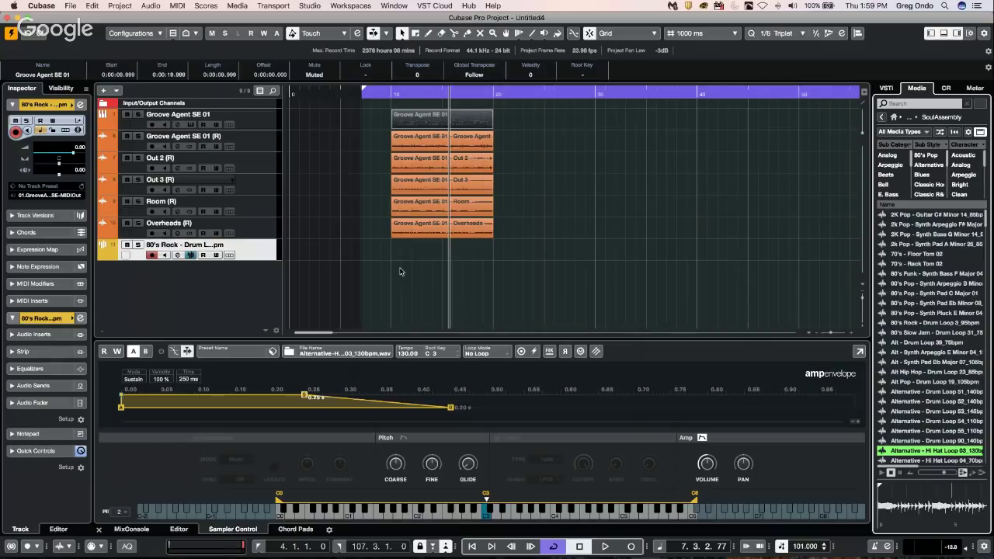
Step: Open be someone.cpr from the Be Someone folder inside Cubase Project and activate the project
{"action": "left_click", "coordinate": [69, 6]}
{"action": "mouse_move", "coordinate": [109, 201]}
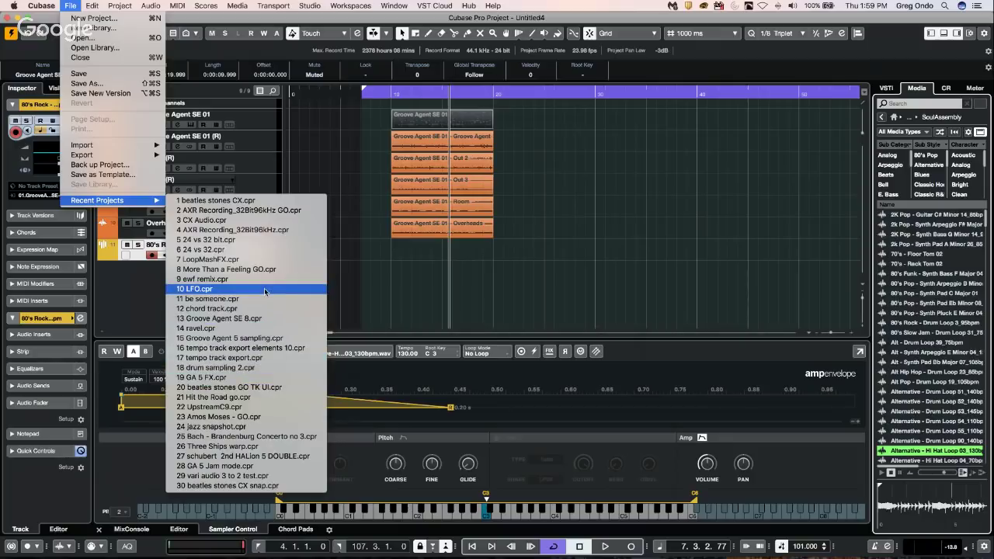
{"action": "left_click", "coordinate": [98, 39]}
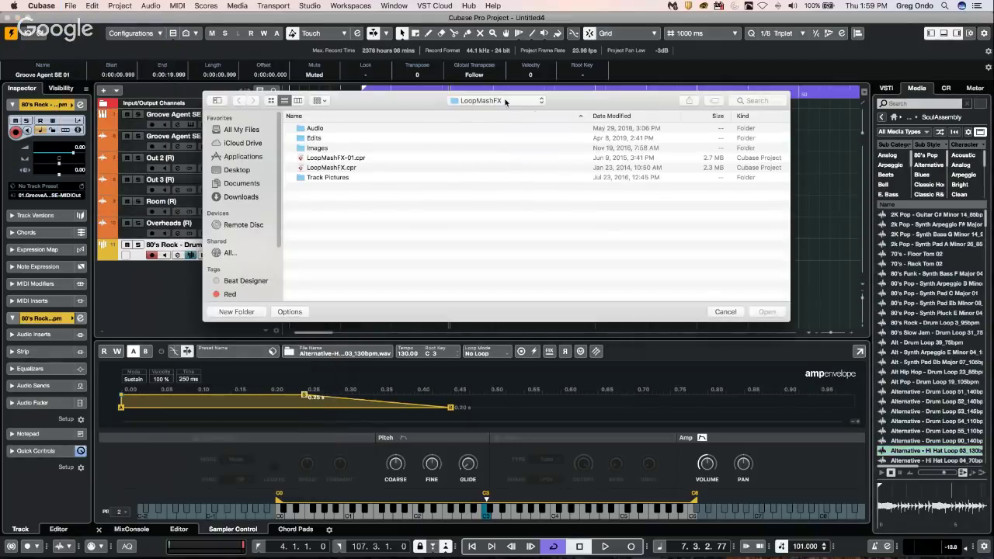
{"action": "left_click", "coordinate": [504, 101]}
{"action": "left_click", "coordinate": [502, 109]}
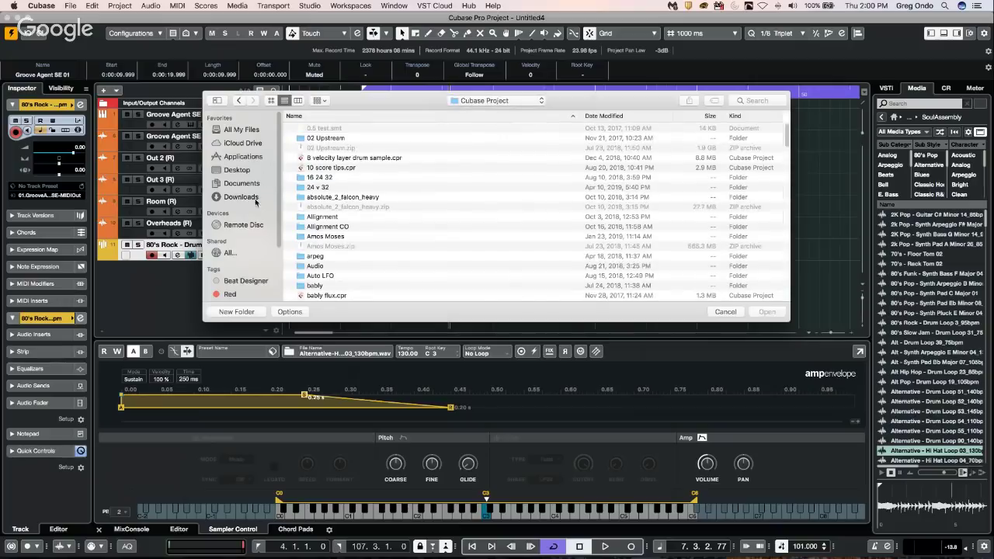
{"action": "scroll", "coordinate": [345, 203], "scroll_direction": "down", "scroll_amount": 5}
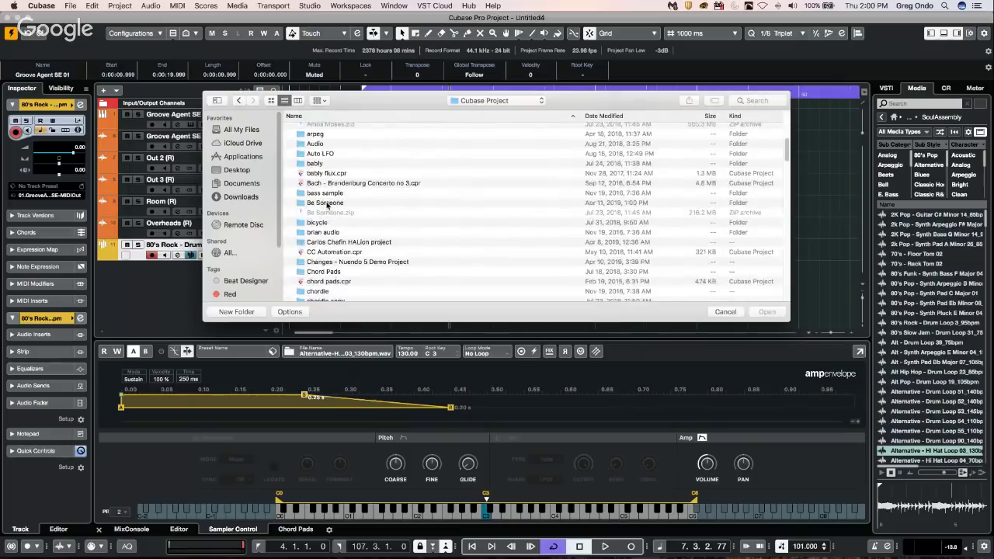
{"action": "double_click", "coordinate": [327, 204]}
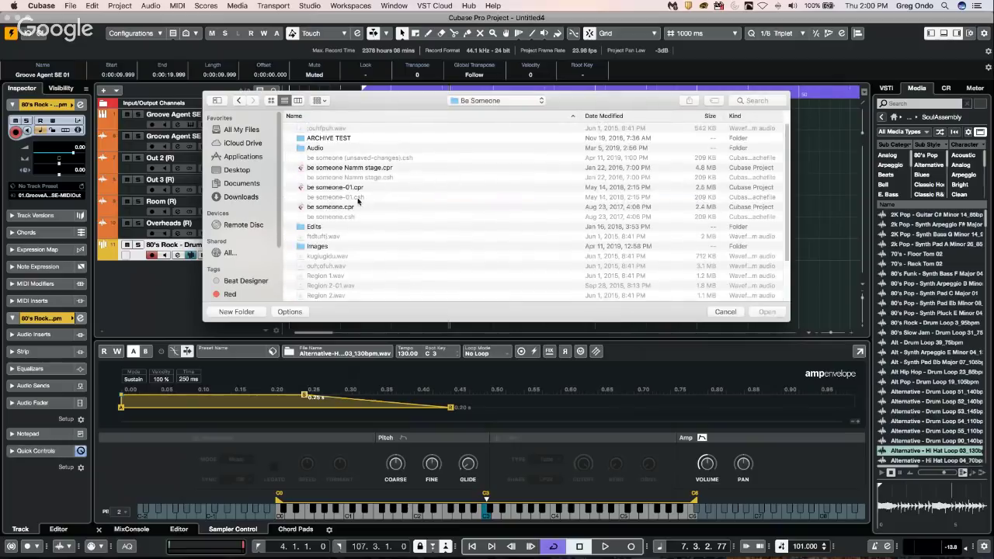
{"action": "double_click", "coordinate": [349, 208]}
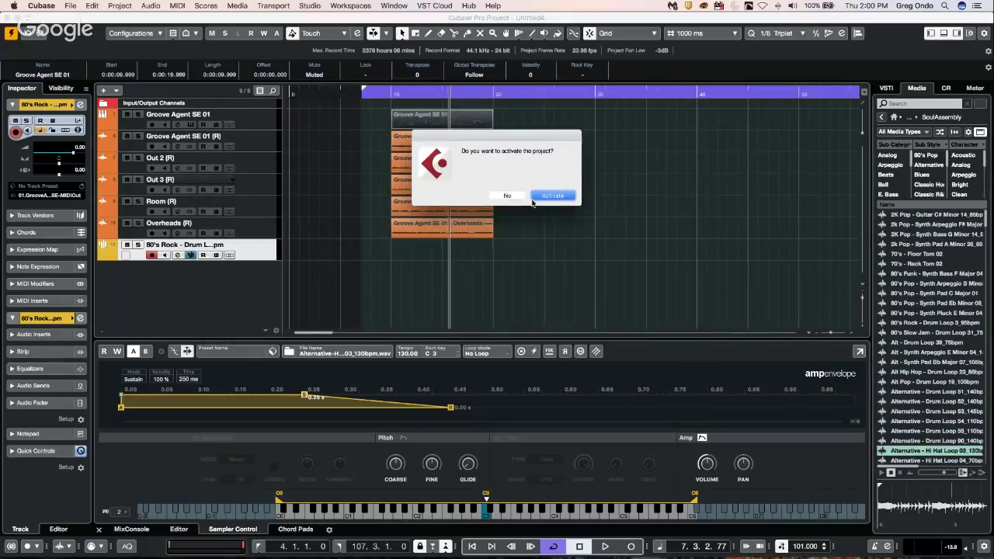
{"action": "left_click", "coordinate": [548, 196]}
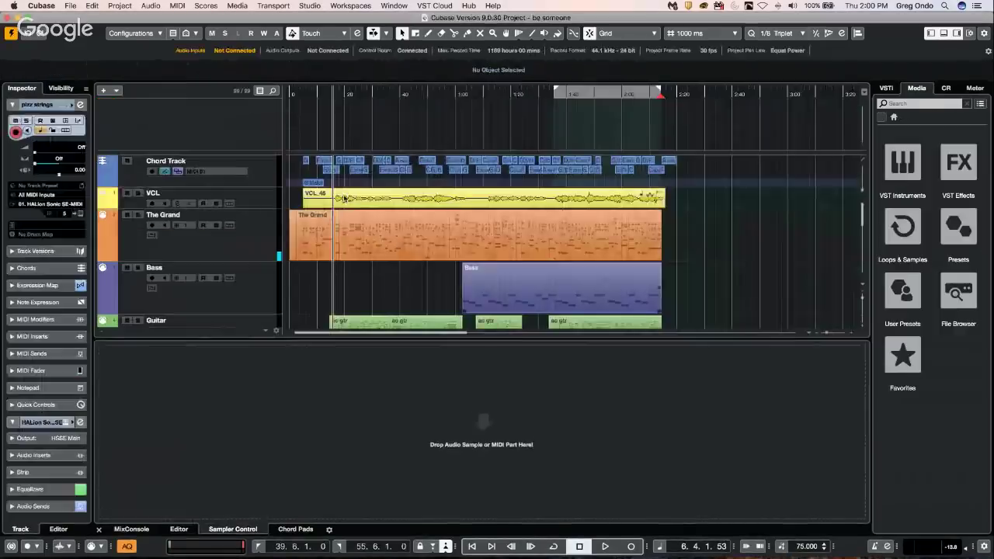
Step: Select The Grand MIDI part and remove the existing Chord Track from the project
{"action": "left_click", "coordinate": [346, 250]}
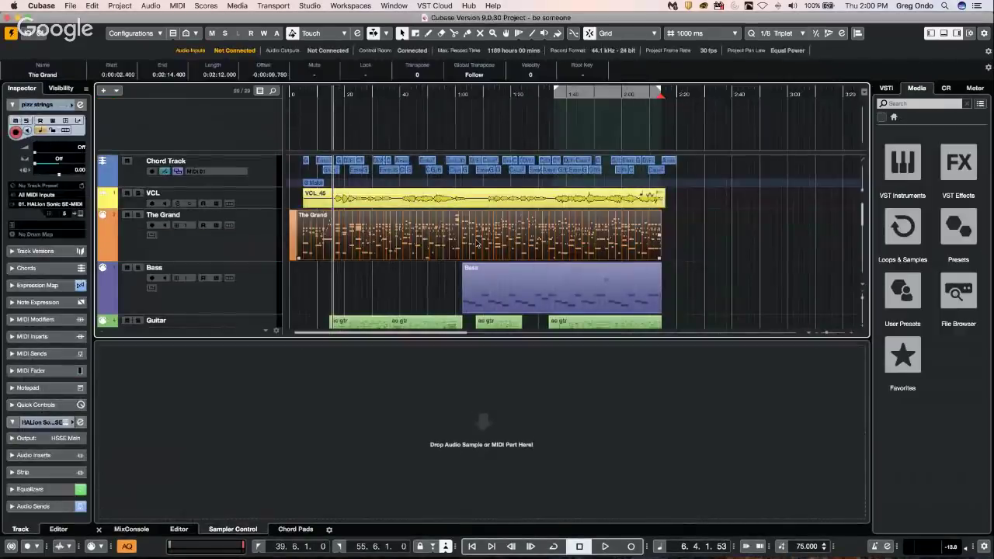
{"action": "left_click", "coordinate": [120, 5]}
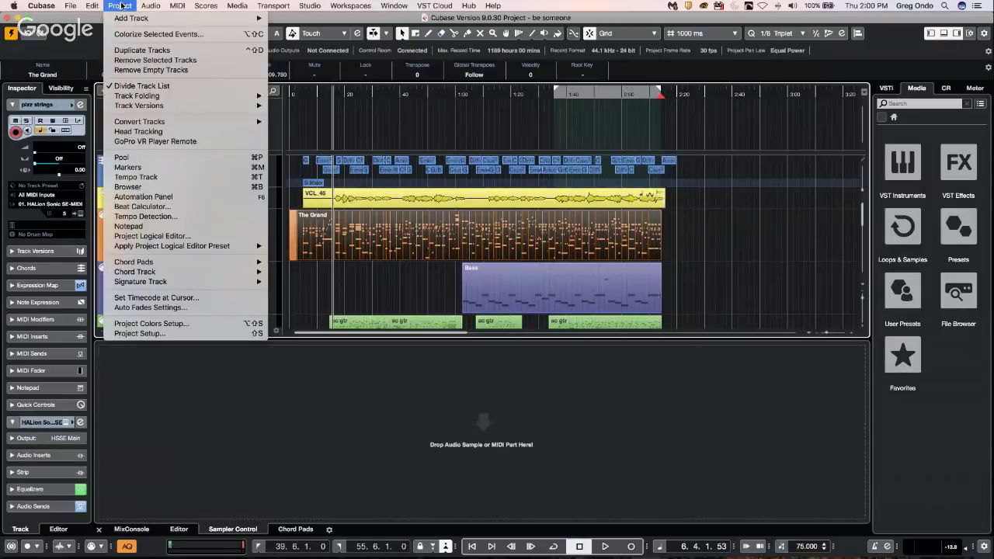
{"action": "mouse_move", "coordinate": [137, 274]}
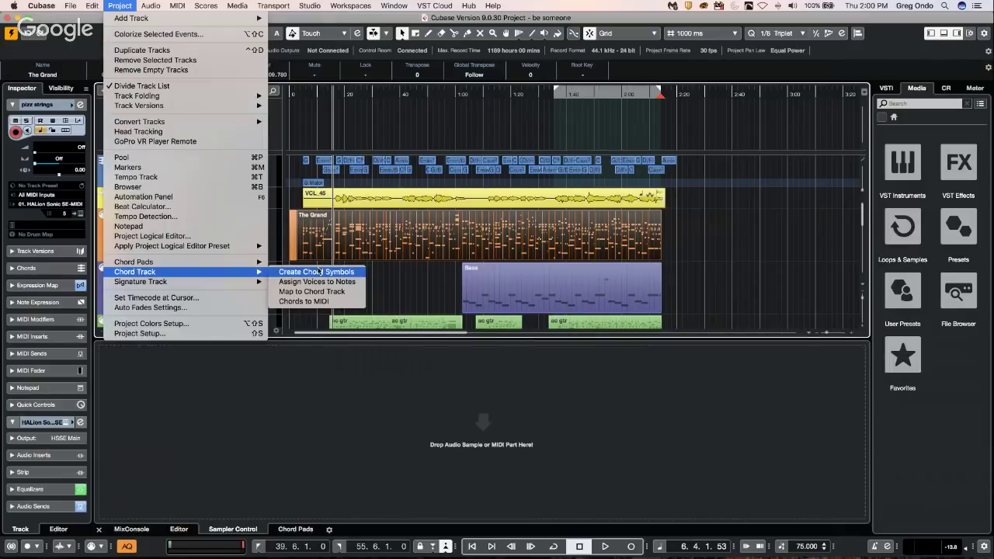
{"action": "left_click", "coordinate": [692, 162]}
{"action": "right_click", "coordinate": [273, 167]}
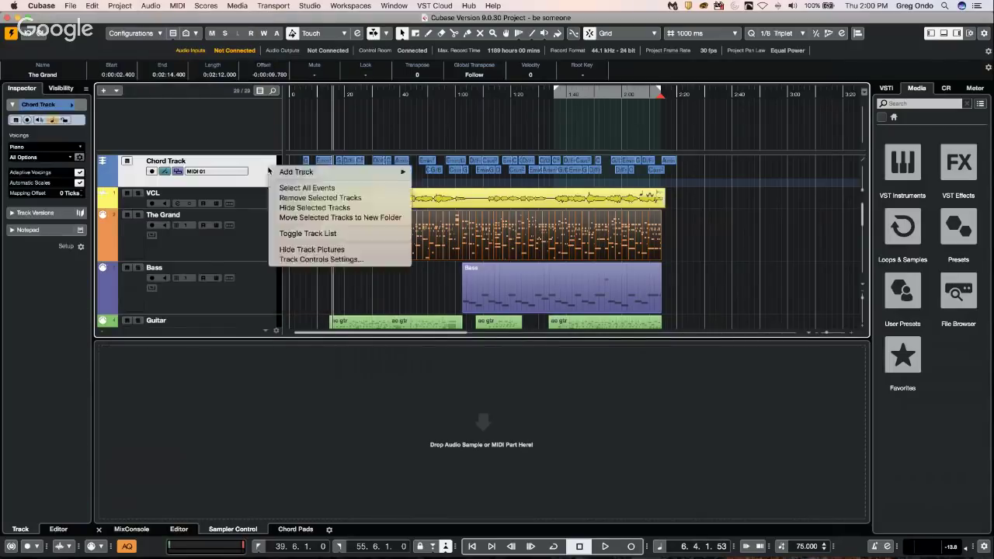
{"action": "left_click", "coordinate": [320, 198]}
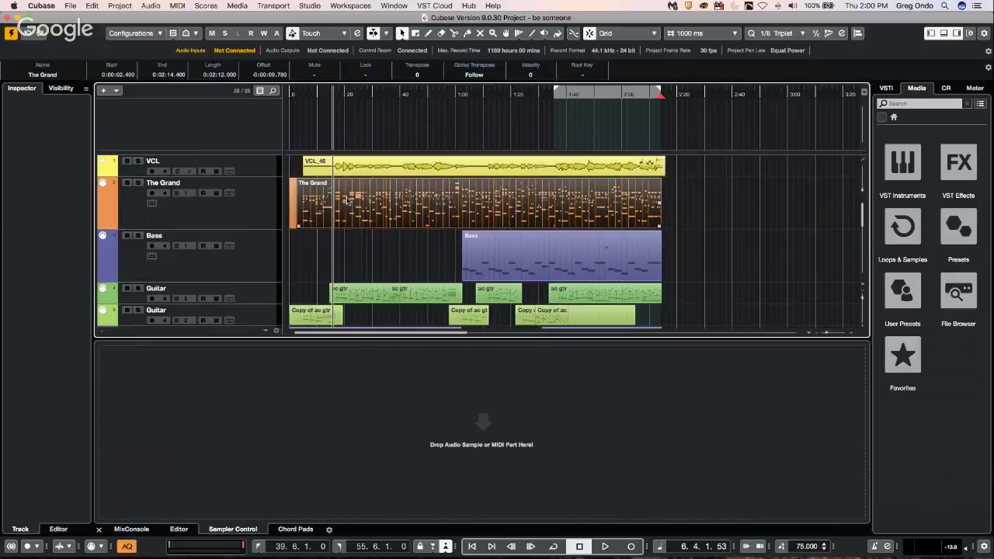
Step: Show The Grand part in the lower-zone Score Editor instead of a separate score window or the Key Editor
{"action": "double_click", "coordinate": [348, 200]}
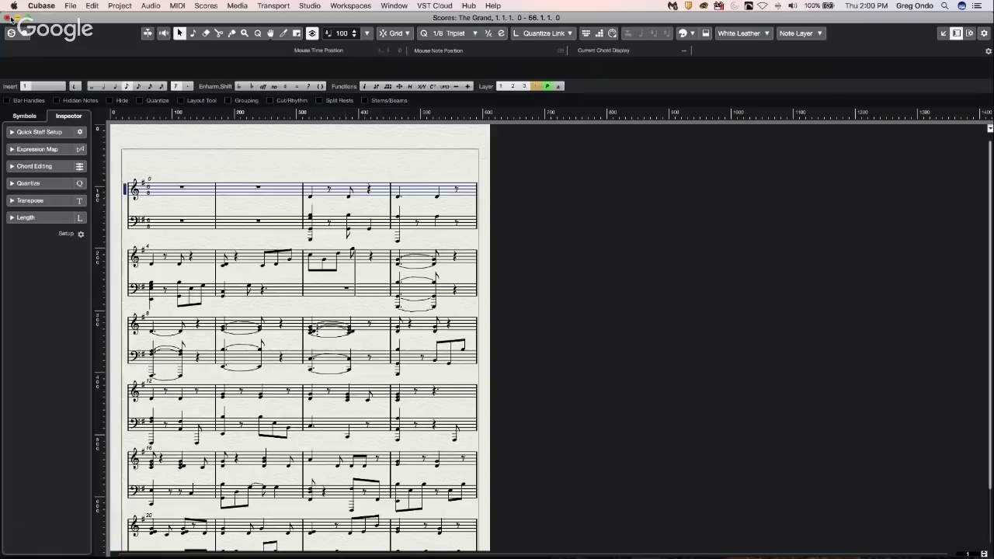
{"action": "left_click", "coordinate": [9, 16]}
{"action": "double_click", "coordinate": [368, 202]}
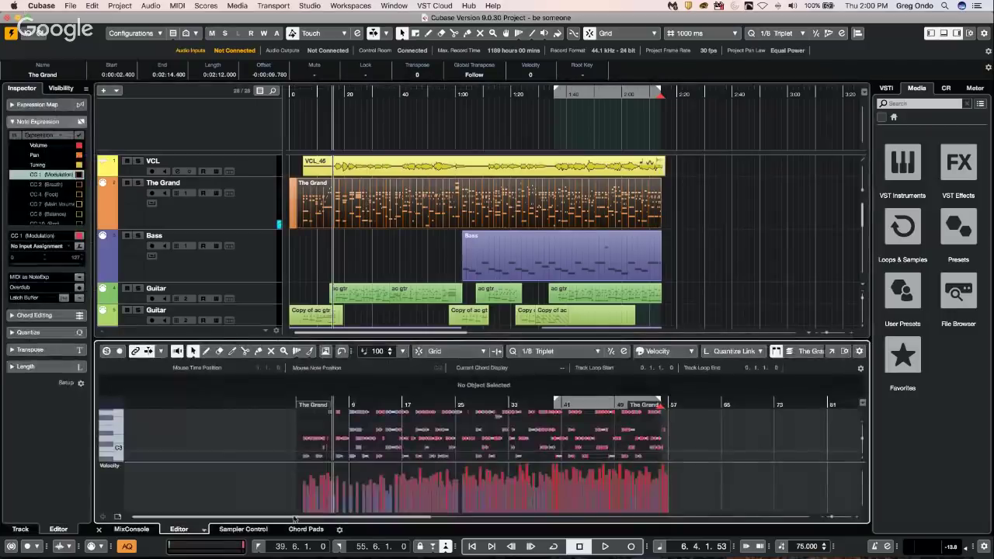
{"action": "left_click", "coordinate": [206, 533]}
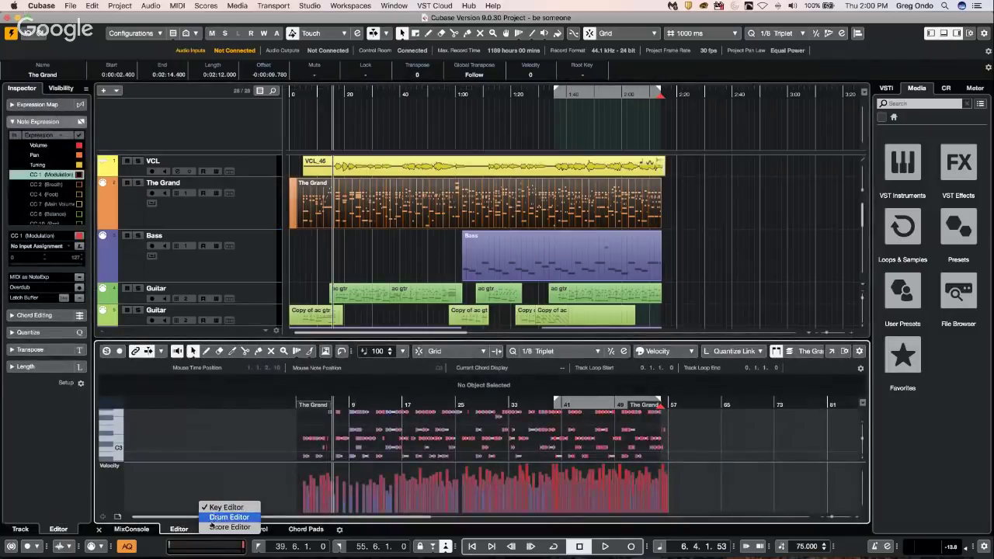
{"action": "left_click", "coordinate": [214, 527]}
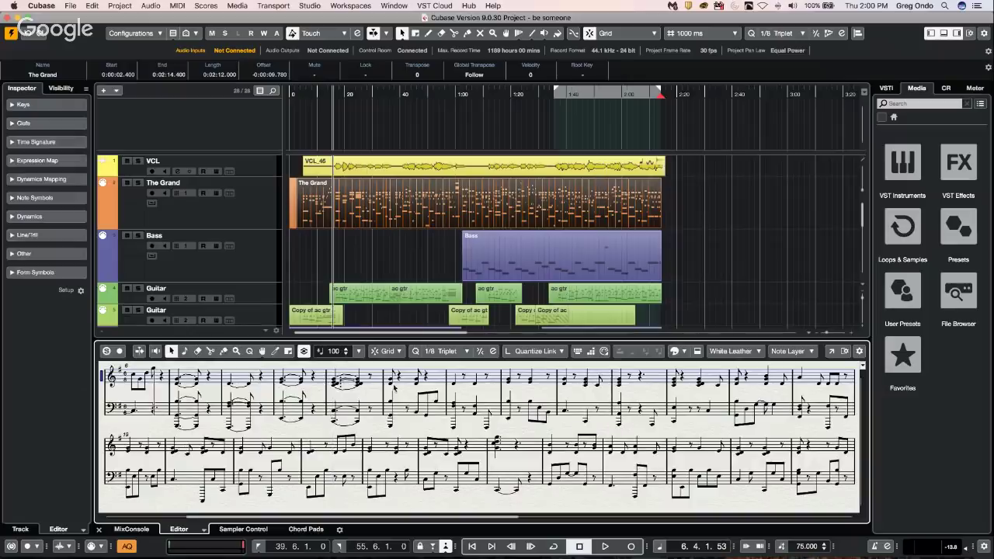
Step: Create chord symbols on a Chord Track from The Grand part, with bass notes and tensions included
{"action": "left_click", "coordinate": [92, 5]}
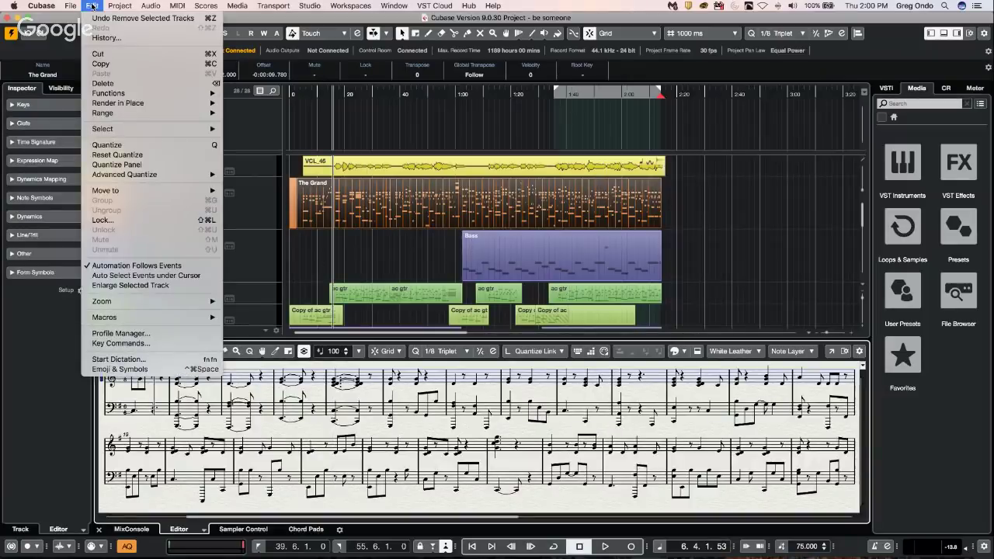
{"action": "mouse_move", "coordinate": [111, 6]}
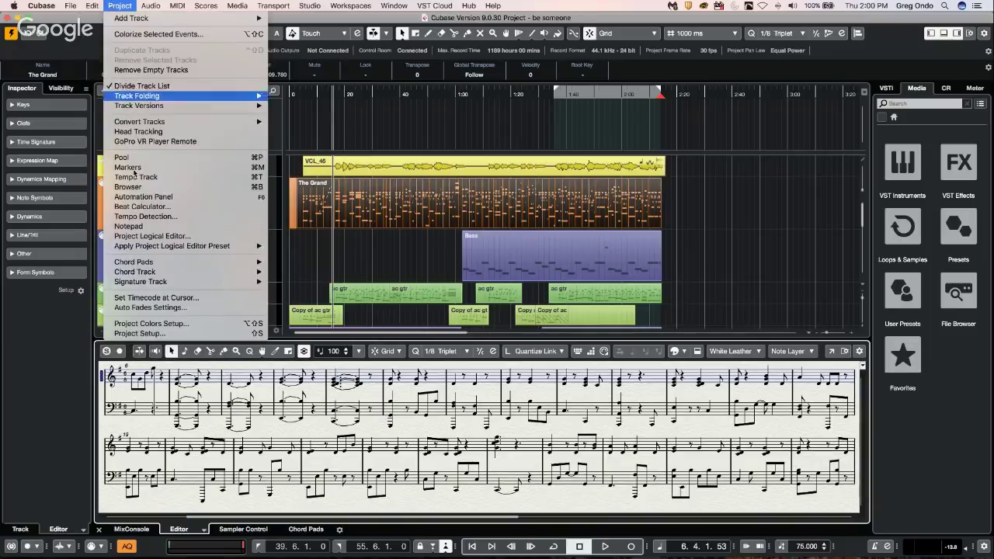
{"action": "mouse_move", "coordinate": [148, 274]}
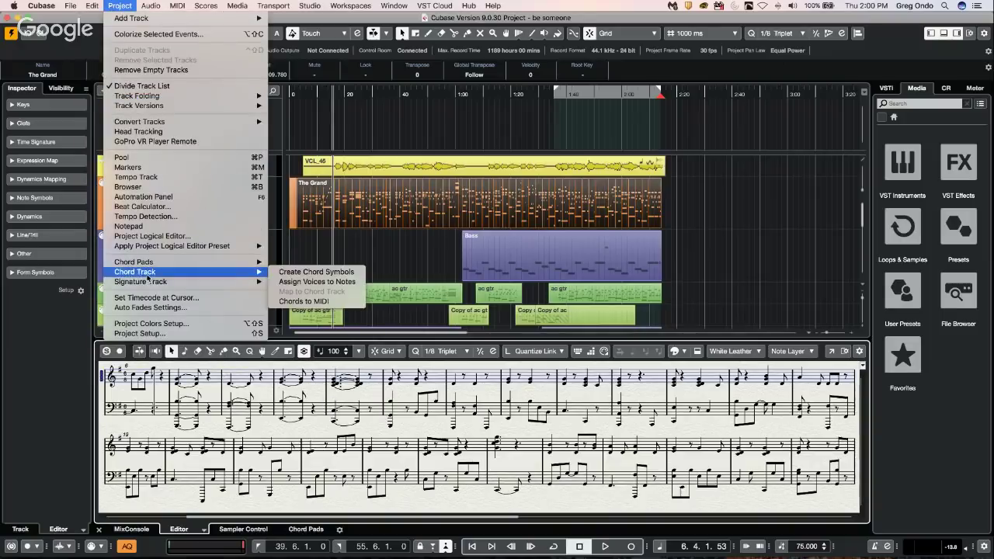
{"action": "left_click", "coordinate": [326, 272]}
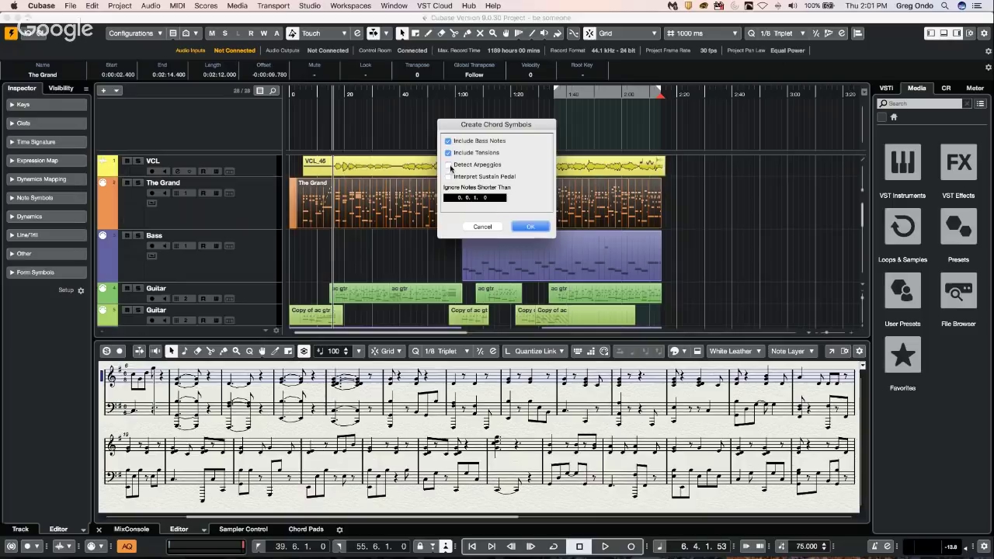
{"action": "left_click", "coordinate": [544, 228]}
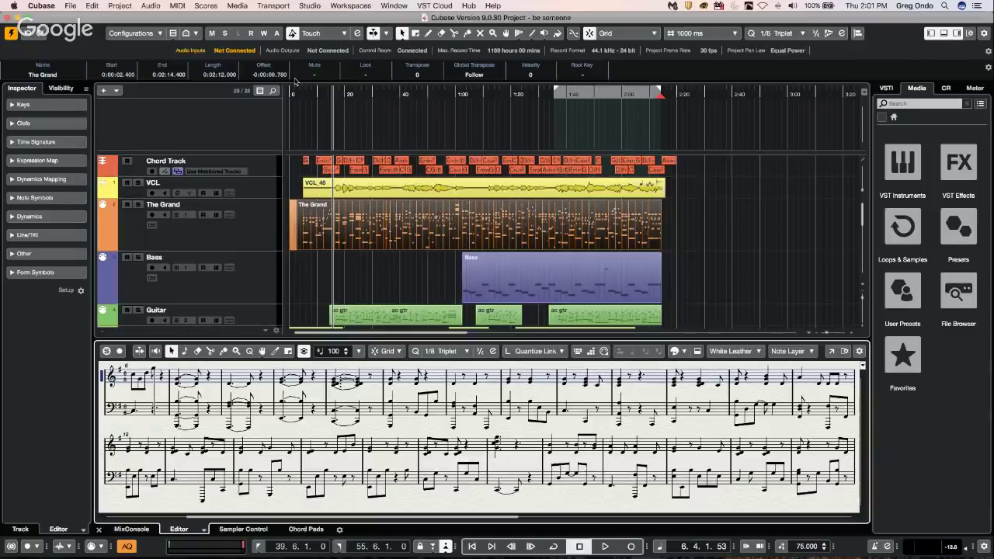
Step: Display the Chord Track's chord symbols above The Grand's staves in the lower-zone Score Editor
{"action": "left_click_drag", "start_coordinate": [296, 92], "coordinate": [303, 124]}
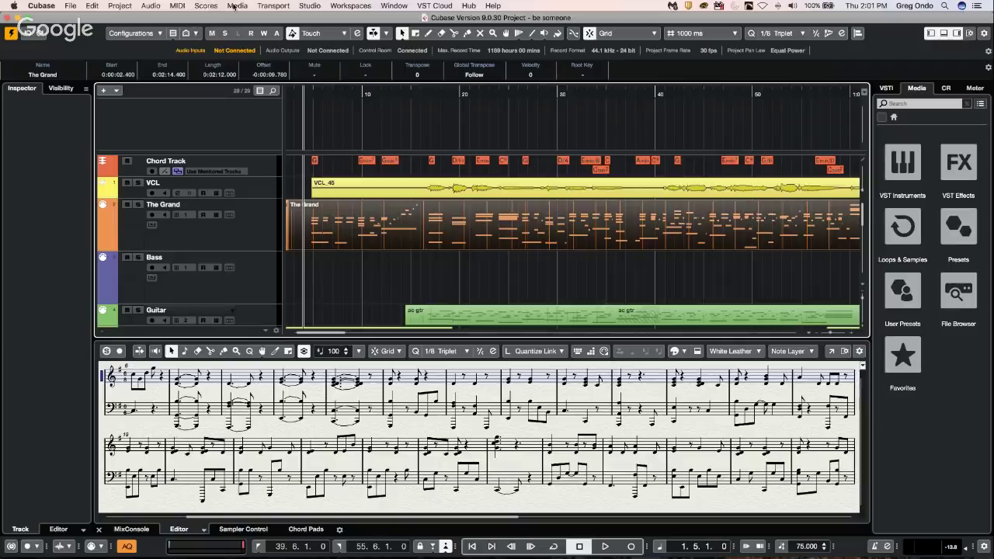
{"action": "left_click", "coordinate": [205, 6]}
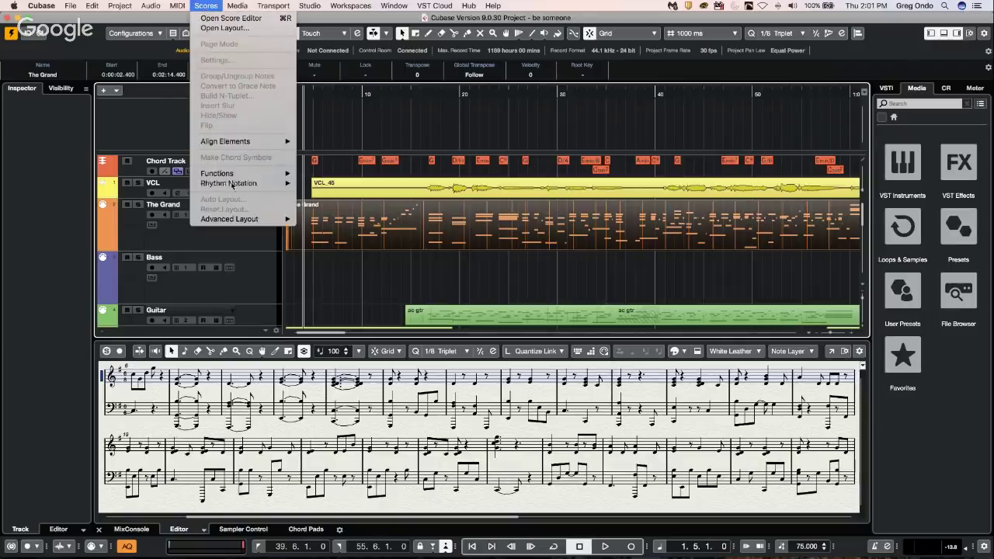
{"action": "mouse_move", "coordinate": [241, 221]}
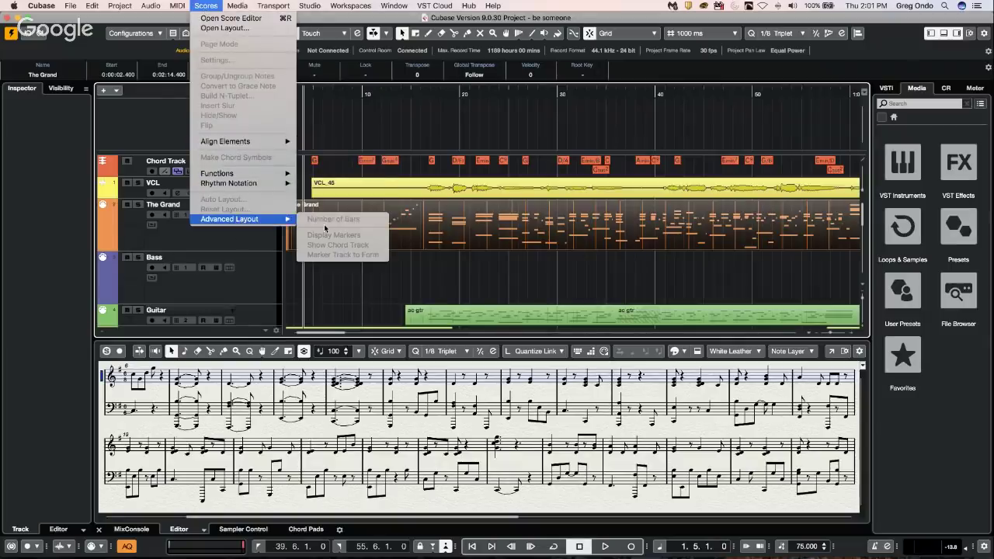
{"action": "left_click", "coordinate": [227, 385]}
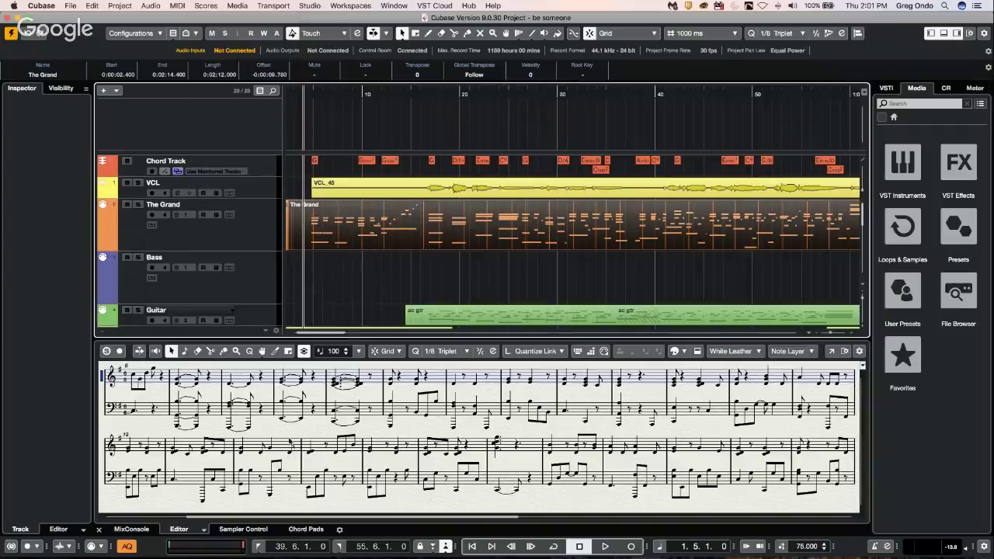
{"action": "left_click", "coordinate": [291, 443]}
{"action": "left_click", "coordinate": [204, 6]}
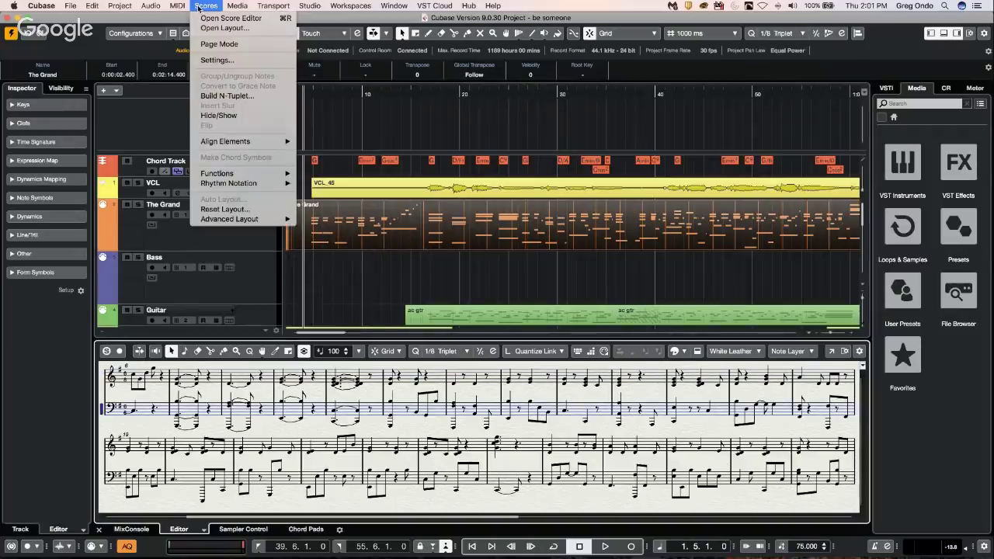
{"action": "mouse_move", "coordinate": [247, 223]}
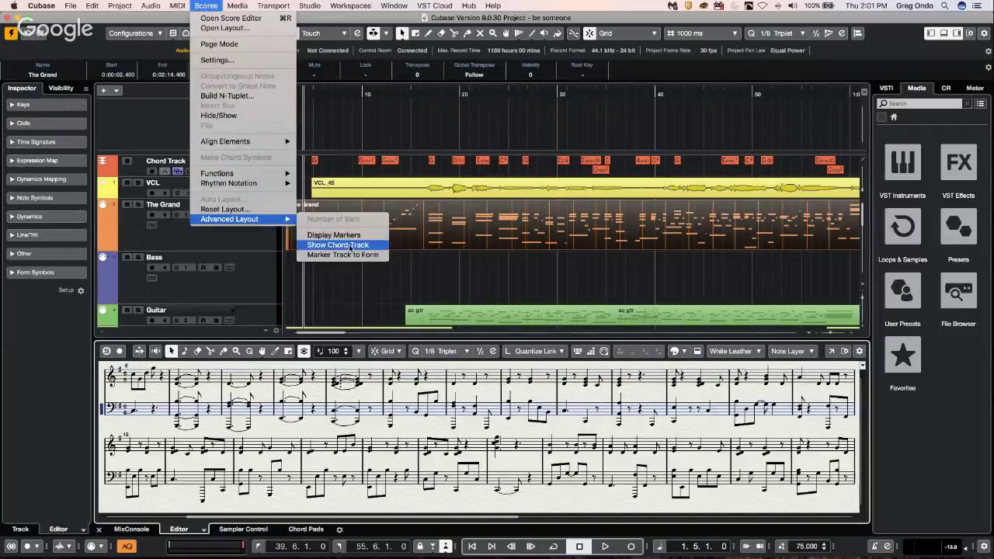
{"action": "left_click", "coordinate": [349, 245]}
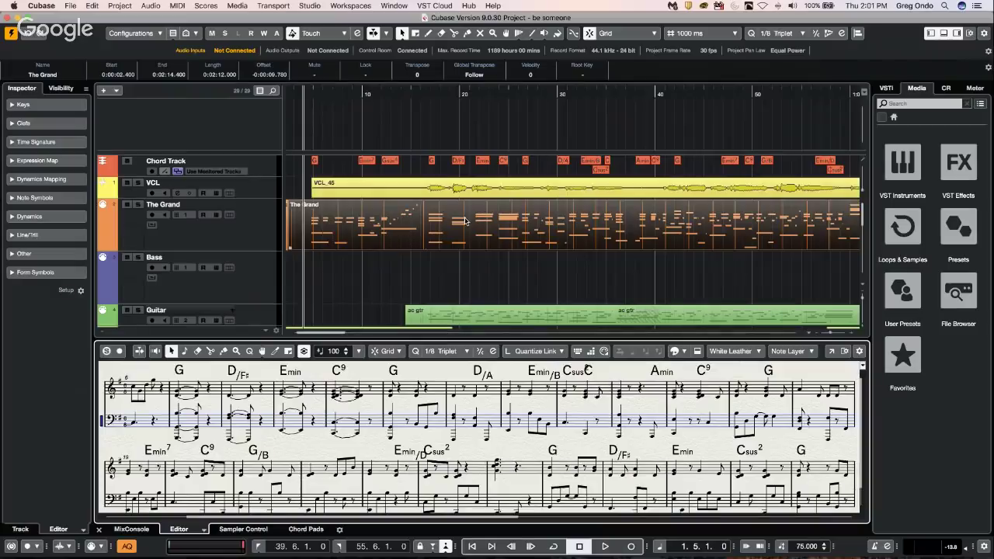
Step: Look over the project's available Chord Track commands for creating chord symbols, assigning voices, mapping and converting chords to MIDI
{"action": "left_click", "coordinate": [119, 6]}
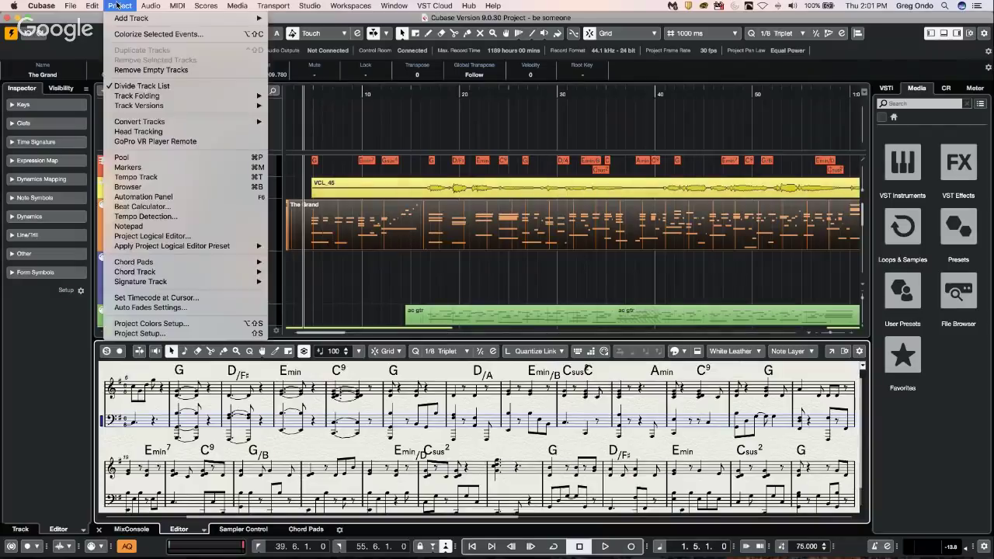
{"action": "mouse_move", "coordinate": [146, 271]}
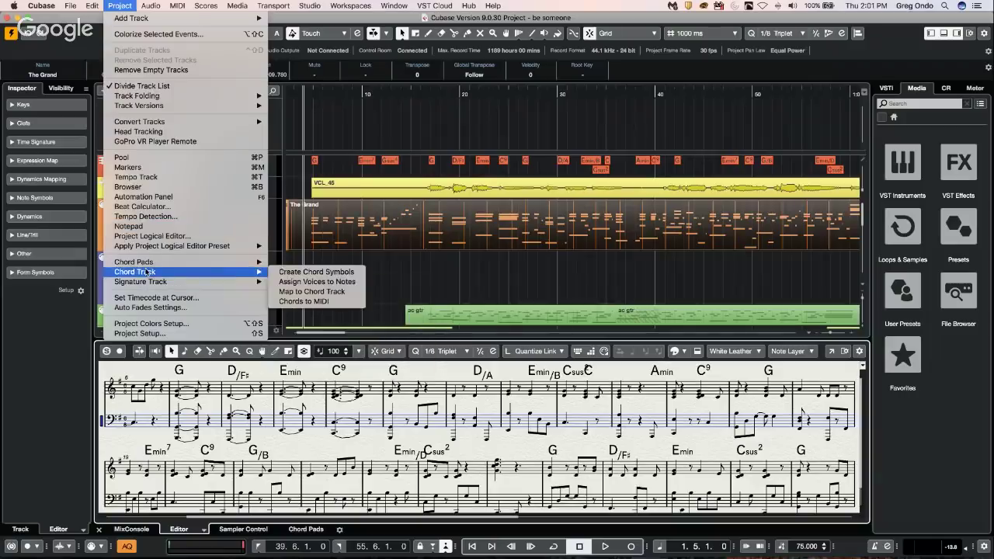
{"action": "left_click", "coordinate": [519, 267]}
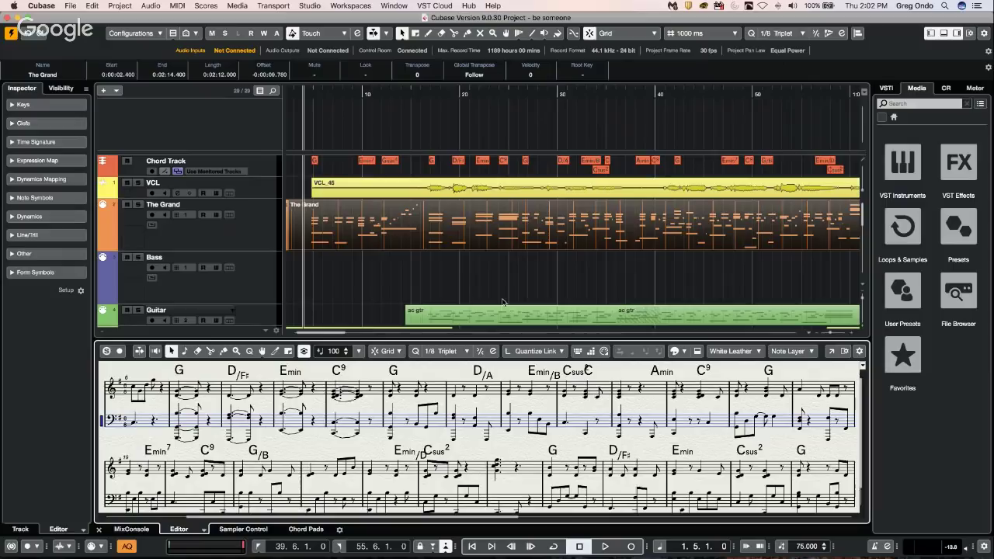
Step: Create a new empty project in the ilufgeliugye folder
{"action": "left_click", "coordinate": [67, 6]}
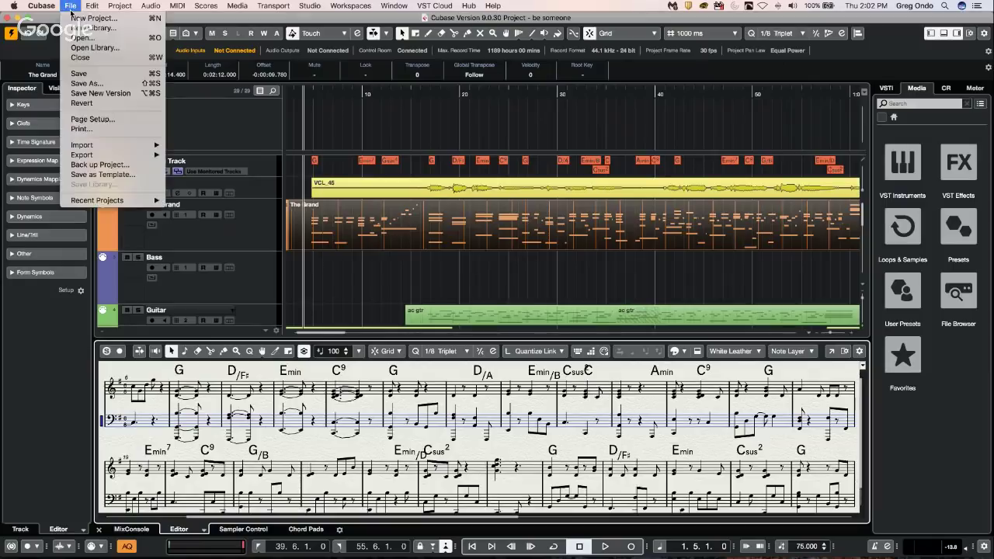
{"action": "left_click", "coordinate": [92, 18]}
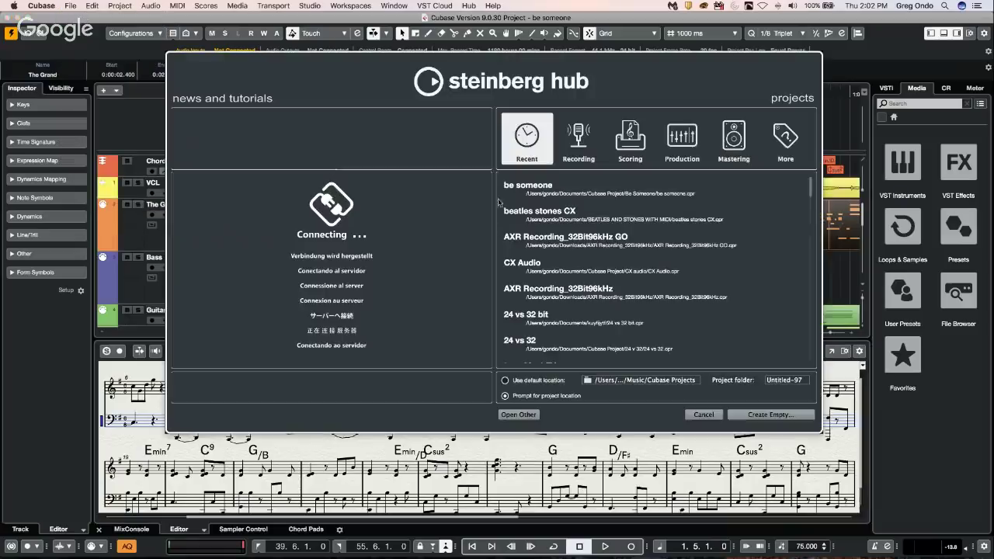
{"action": "left_click", "coordinate": [781, 415]}
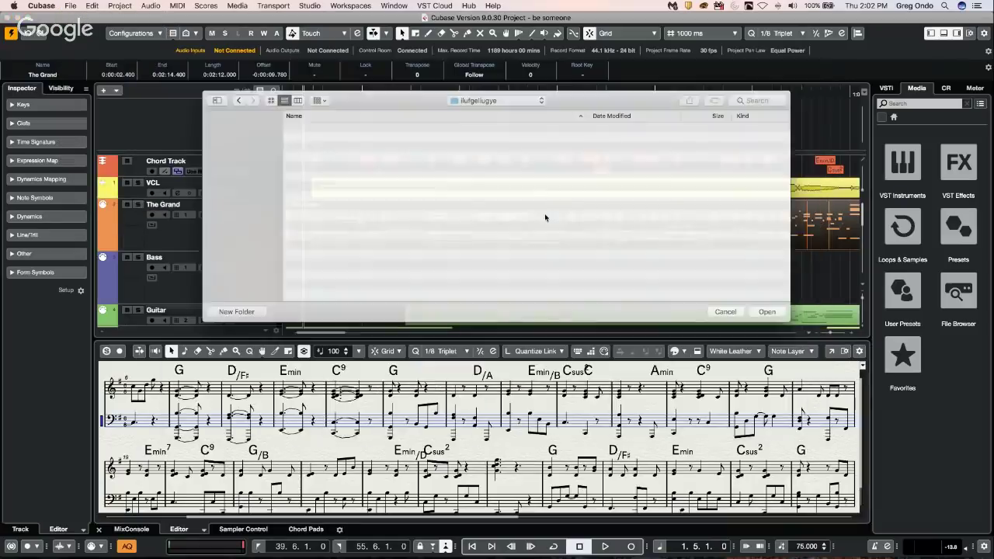
{"action": "left_click", "coordinate": [767, 312]}
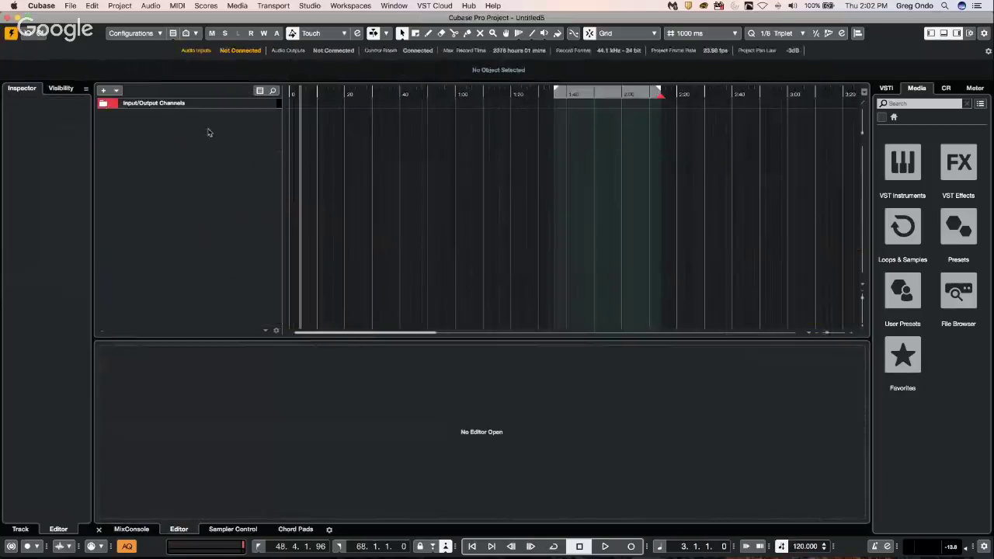
Step: Add one MIDI track to the new project and make the track slightly taller
{"action": "right_click", "coordinate": [209, 131]}
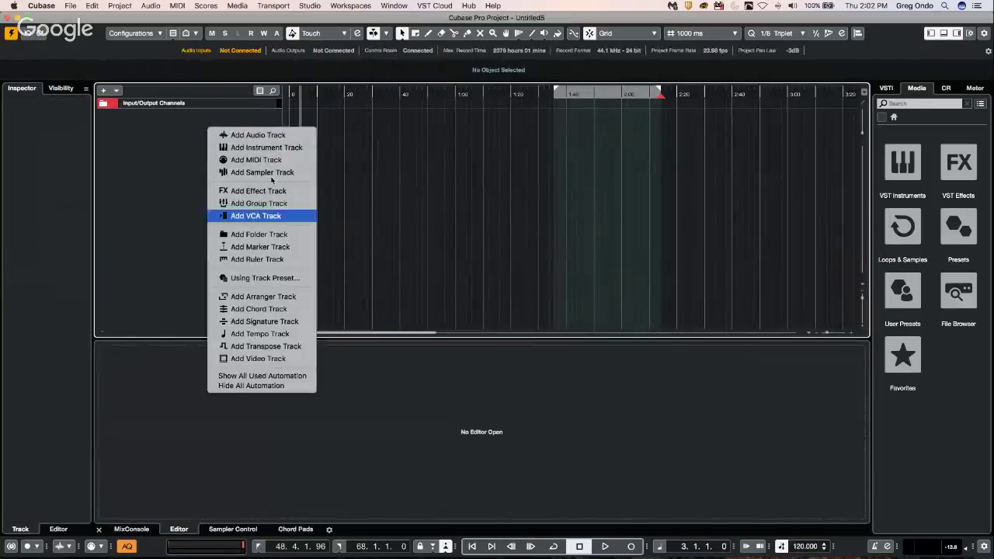
{"action": "left_click", "coordinate": [272, 160]}
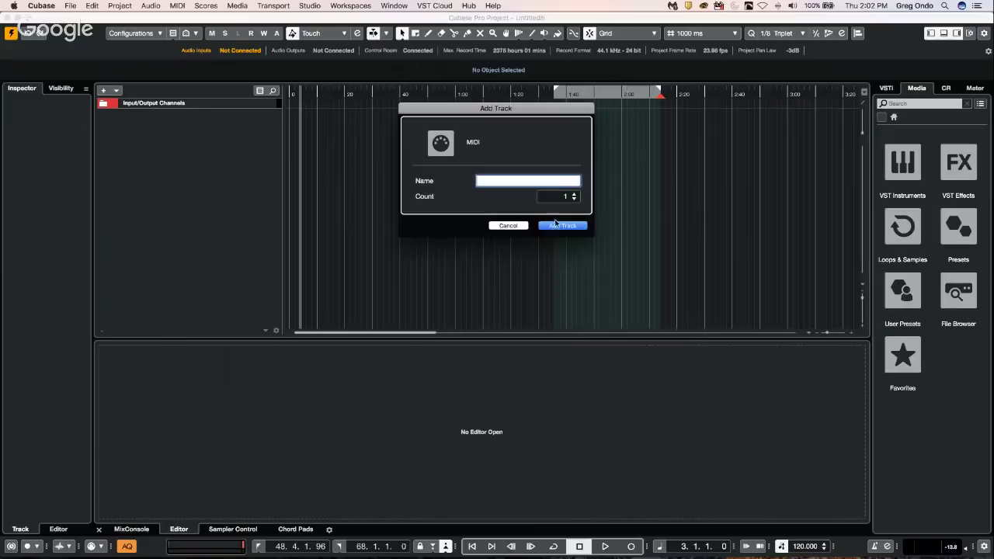
{"action": "left_click", "coordinate": [555, 224]}
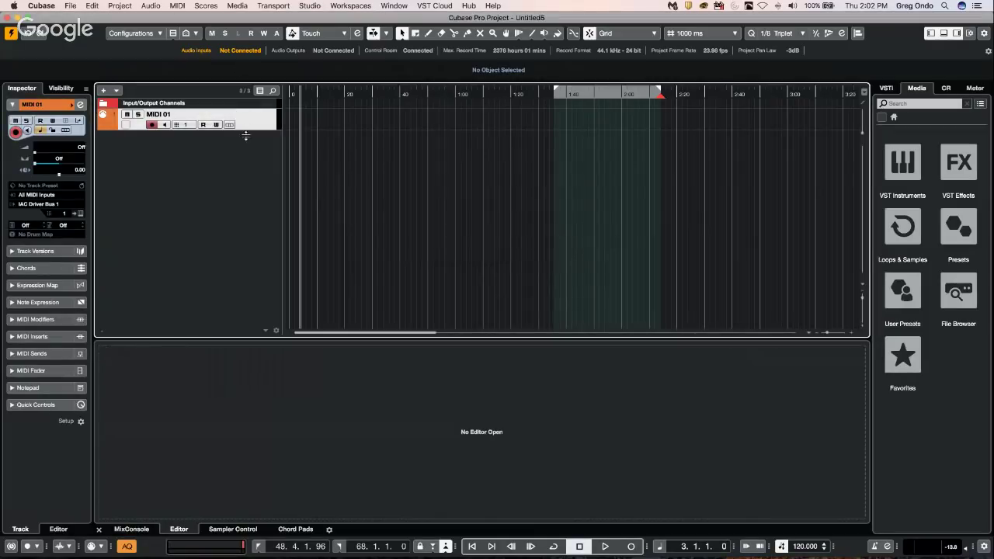
{"action": "left_click_drag", "start_coordinate": [246, 136], "coordinate": [245, 147]}
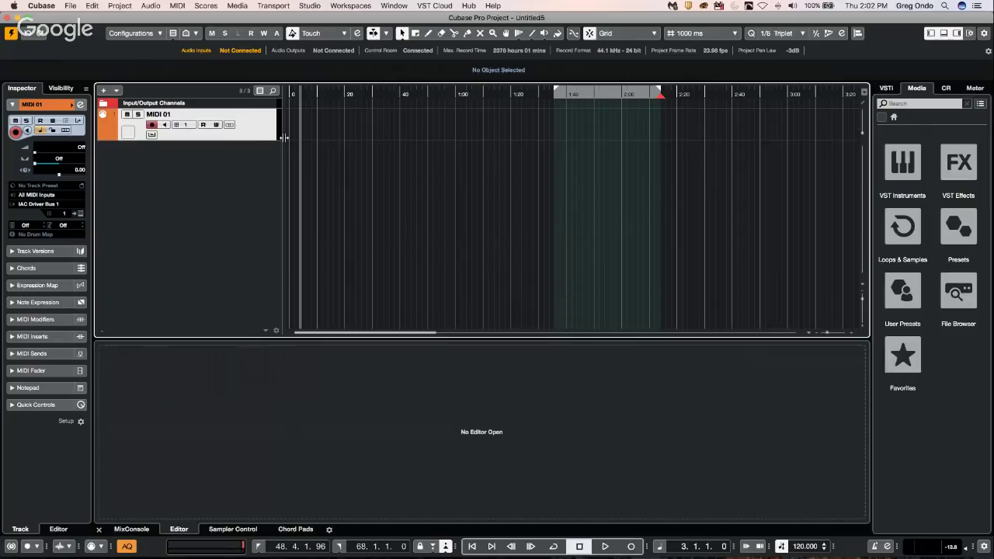
Step: Return the project cursor to the start and set the ruler to display Bars+Beats
{"action": "key", "text": "period"}
{"action": "key", "text": "h"}
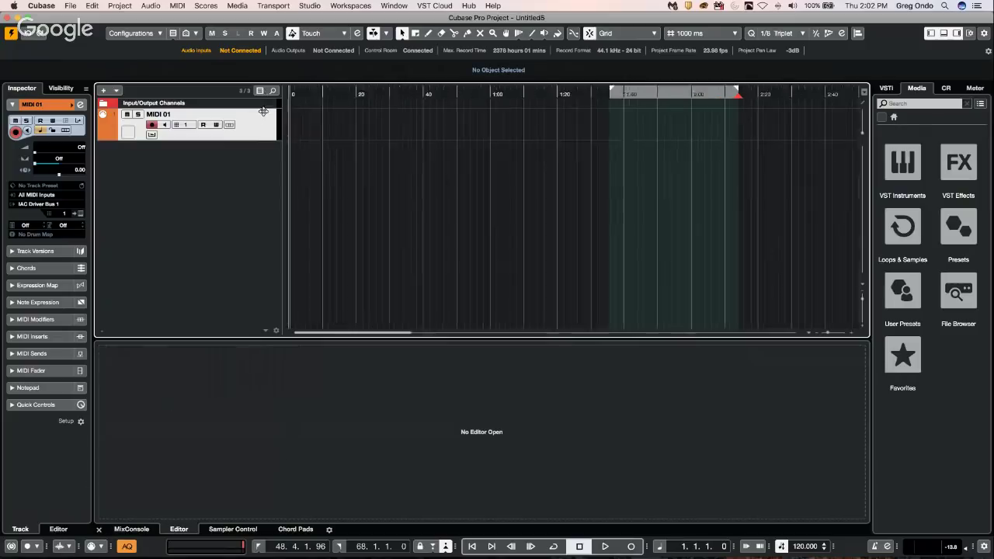
{"action": "right_click", "coordinate": [336, 94]}
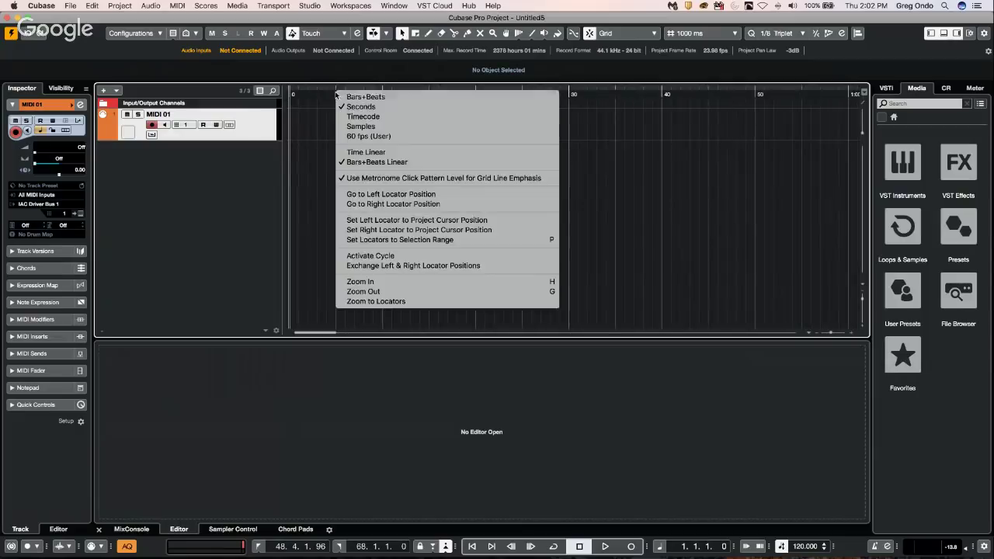
{"action": "left_click", "coordinate": [351, 96]}
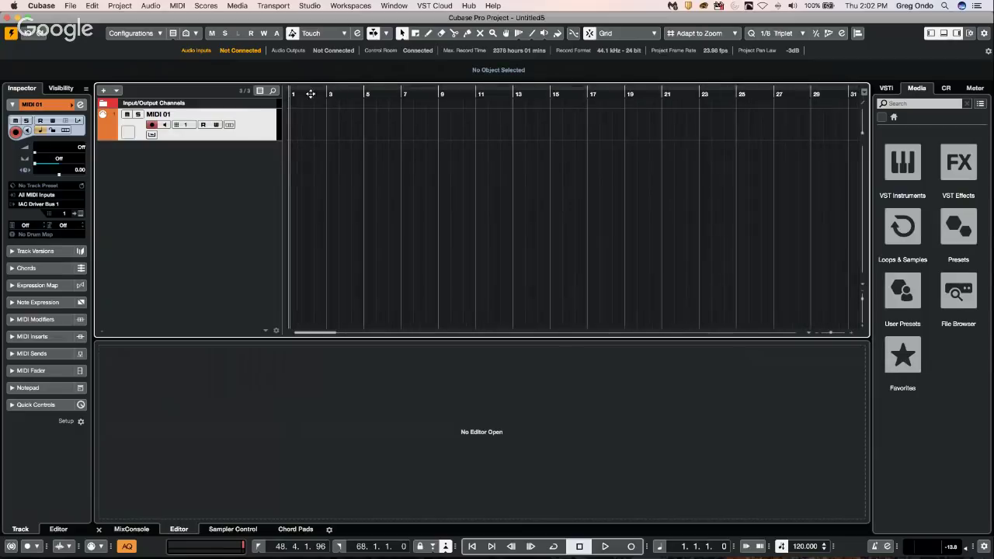
Step: Place the red ruler marker at bar 3 and return the project cursor to bar 1
{"action": "left_click", "coordinate": [358, 95]}
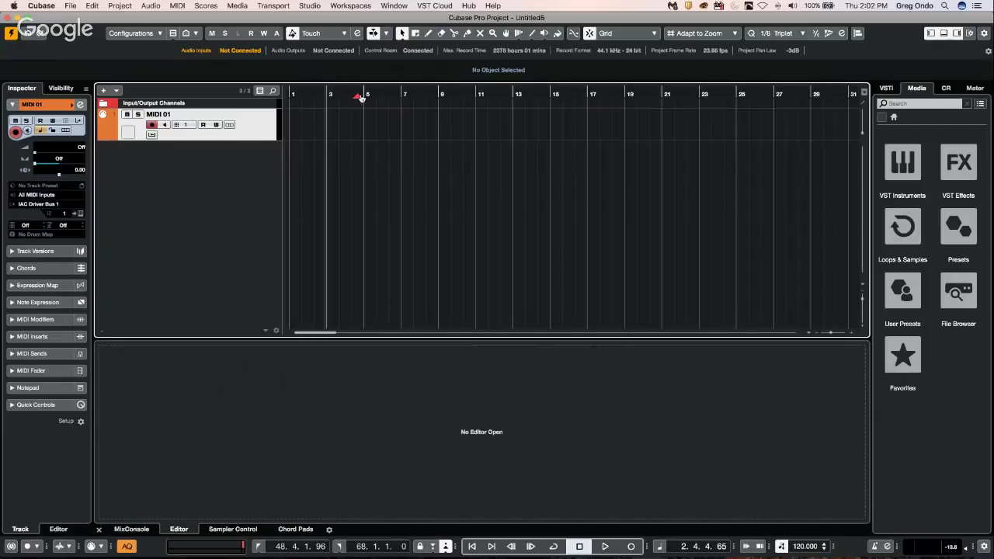
{"action": "left_click", "coordinate": [289, 96]}
{"action": "left_click_drag", "start_coordinate": [303, 93], "coordinate": [289, 94]}
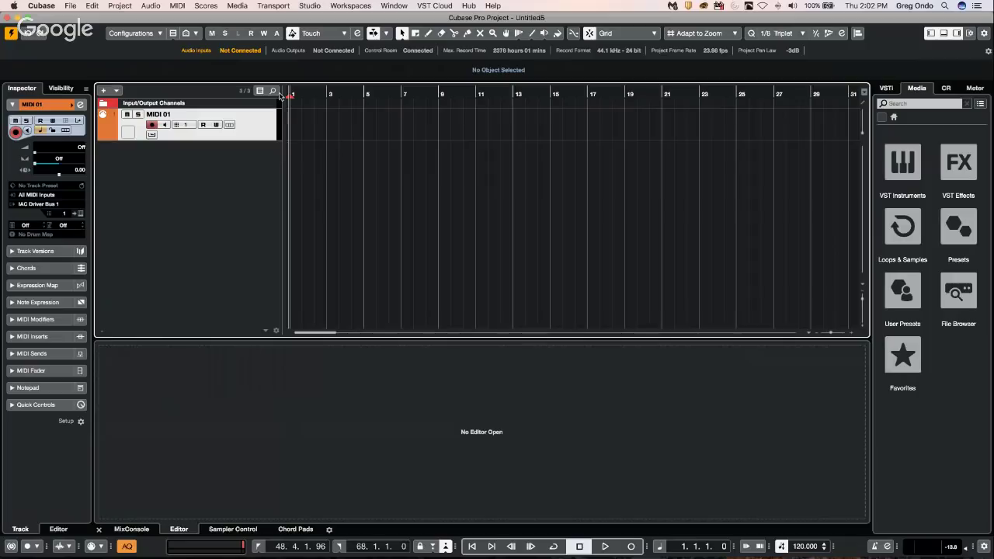
{"action": "left_click", "coordinate": [341, 94]}
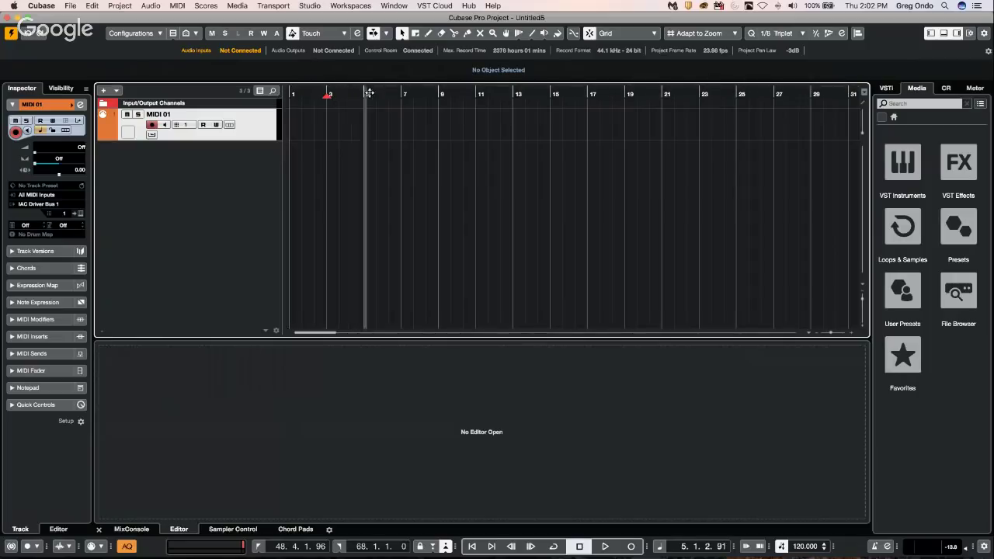
{"action": "left_click", "coordinate": [295, 91]}
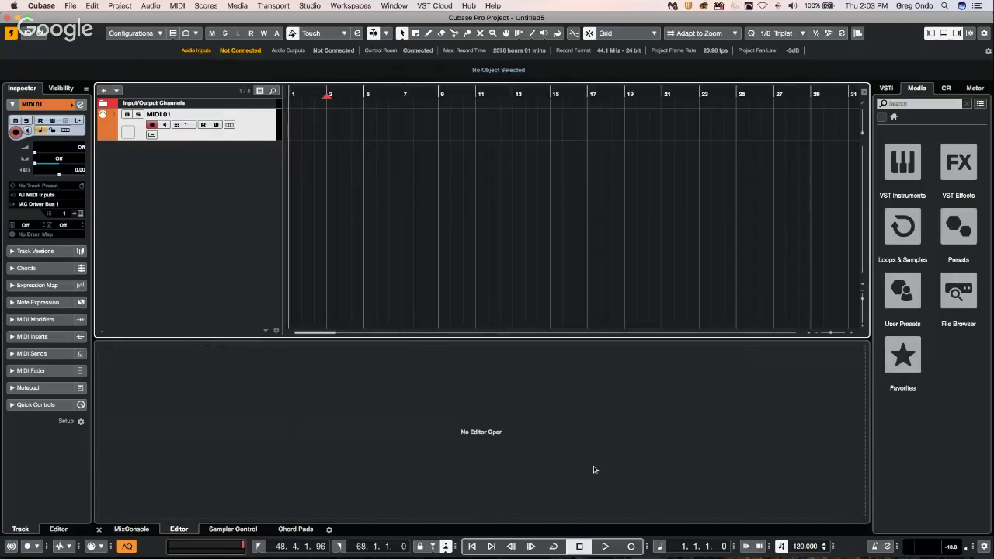
Step: Record a two-bar repeated-note part on MIDI 01 with the On-Screen Keyboard and set the track's output to Not Connected
{"action": "key", "text": "alt+k"}
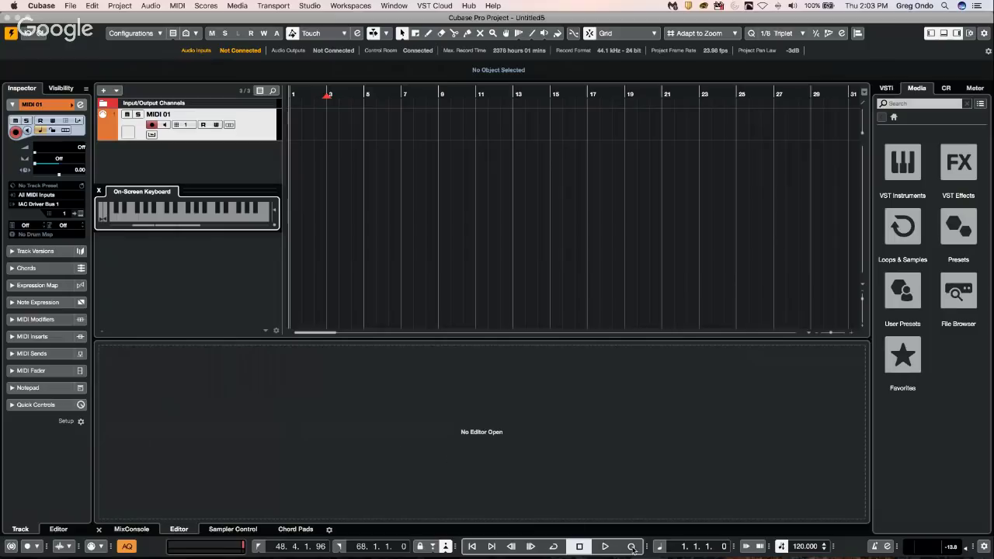
{"action": "key", "text": "KP_Multiply"}
{"action": "left_click", "coordinate": [195, 217]}
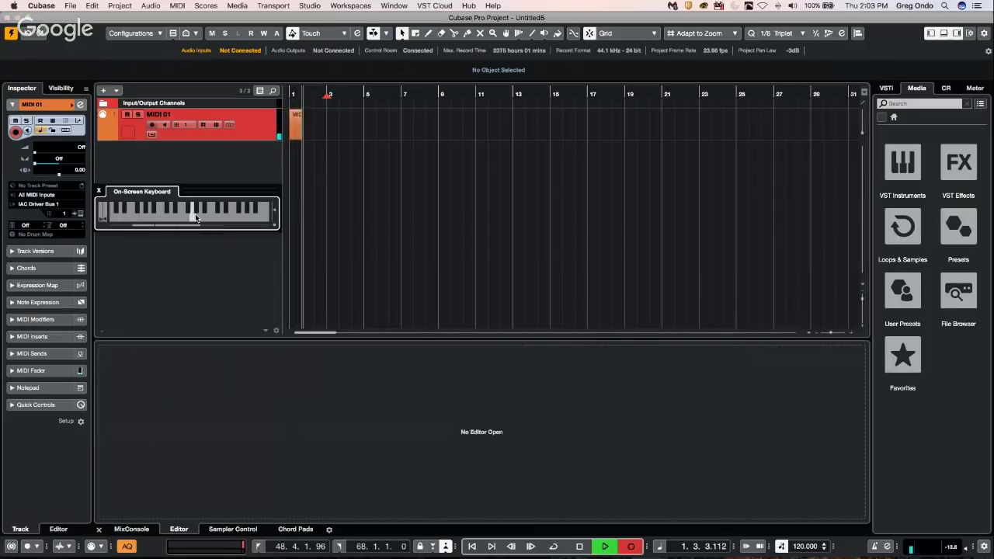
{"action": "left_click", "coordinate": [196, 218]}
{"action": "left_click", "coordinate": [196, 217]}
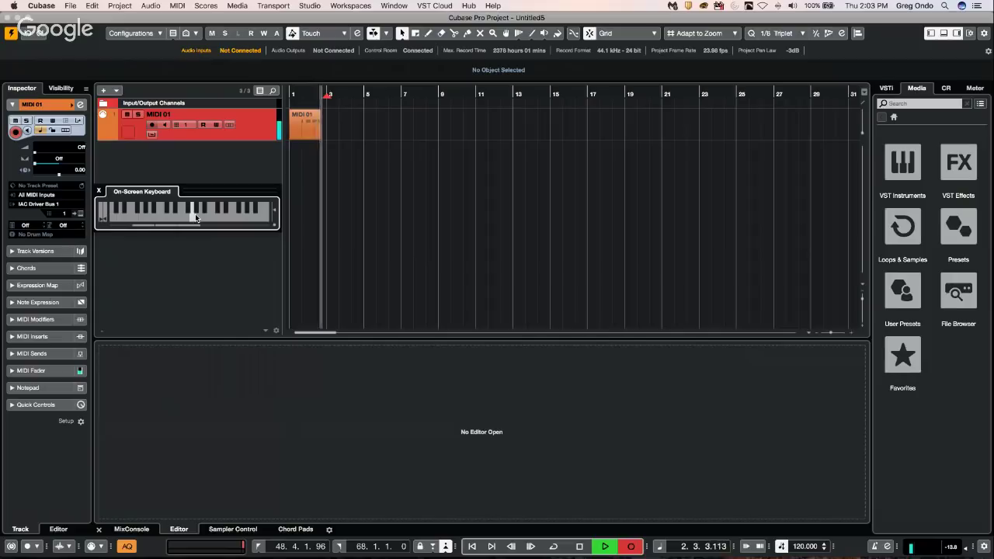
{"action": "key", "text": "KP_Multiply"}
{"action": "left_click", "coordinate": [196, 217]}
{"action": "key", "text": "space"}
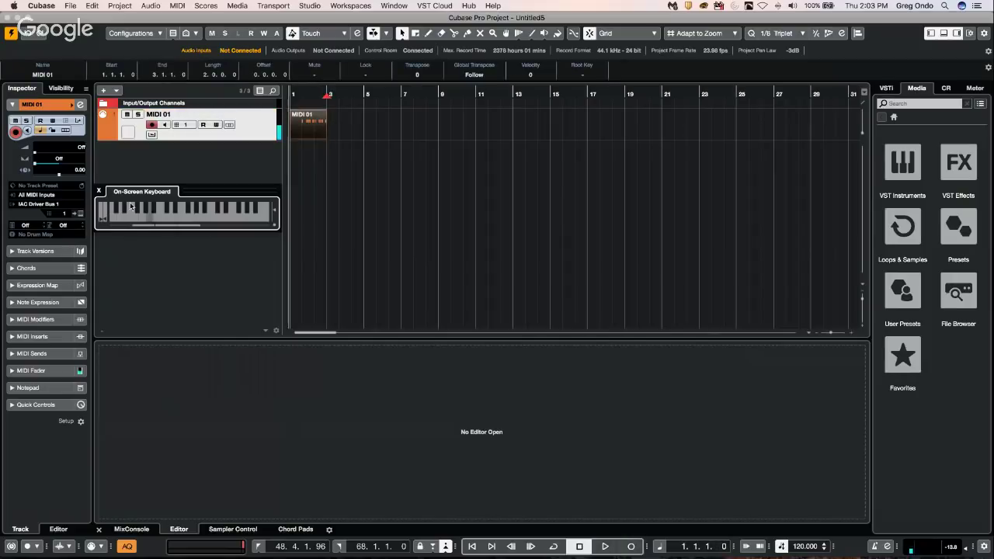
{"action": "left_click", "coordinate": [48, 204]}
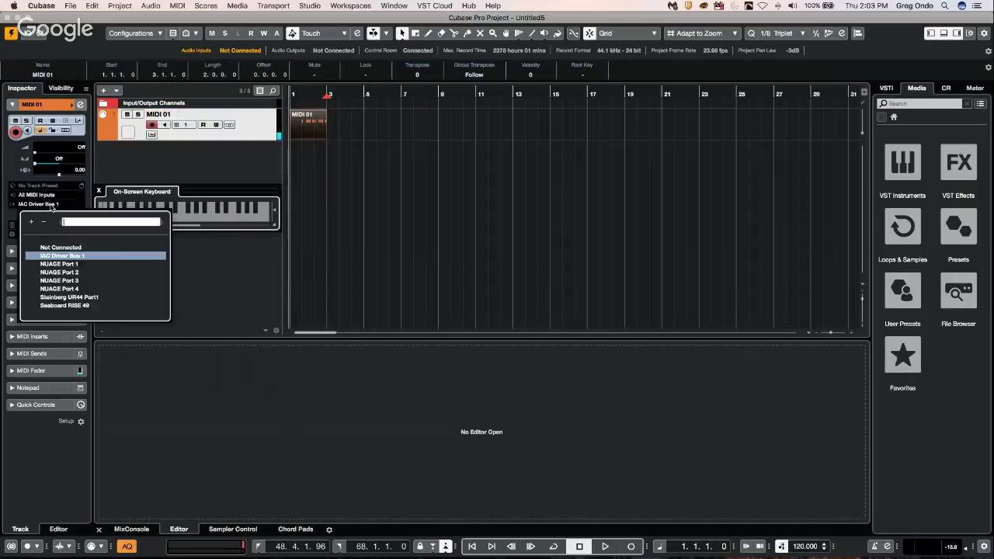
{"action": "left_click", "coordinate": [56, 248]}
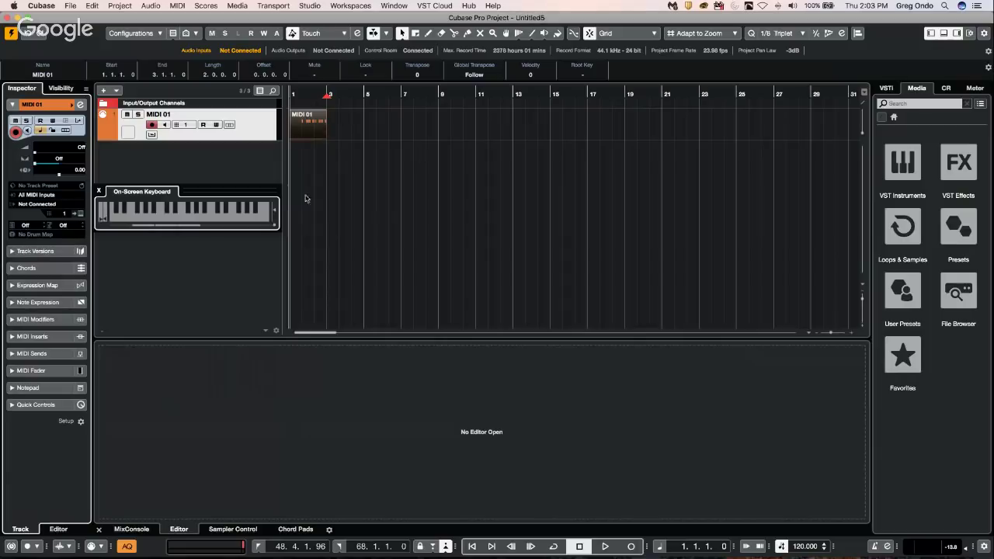
Step: Look through the Audio Record Modes options without changing the selected mode
{"action": "left_click", "coordinate": [63, 546]}
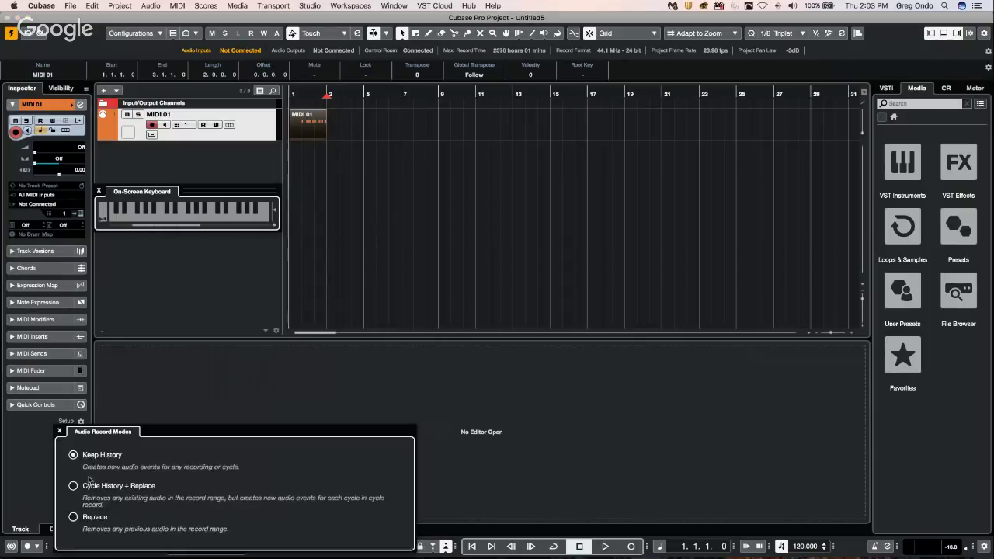
{"action": "left_click", "coordinate": [165, 402]}
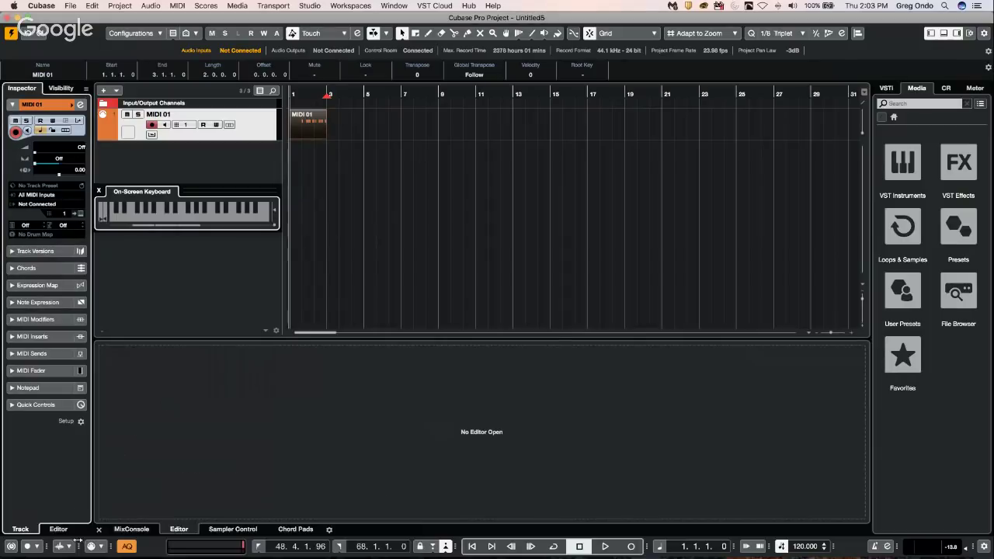
{"action": "left_click", "coordinate": [62, 546]}
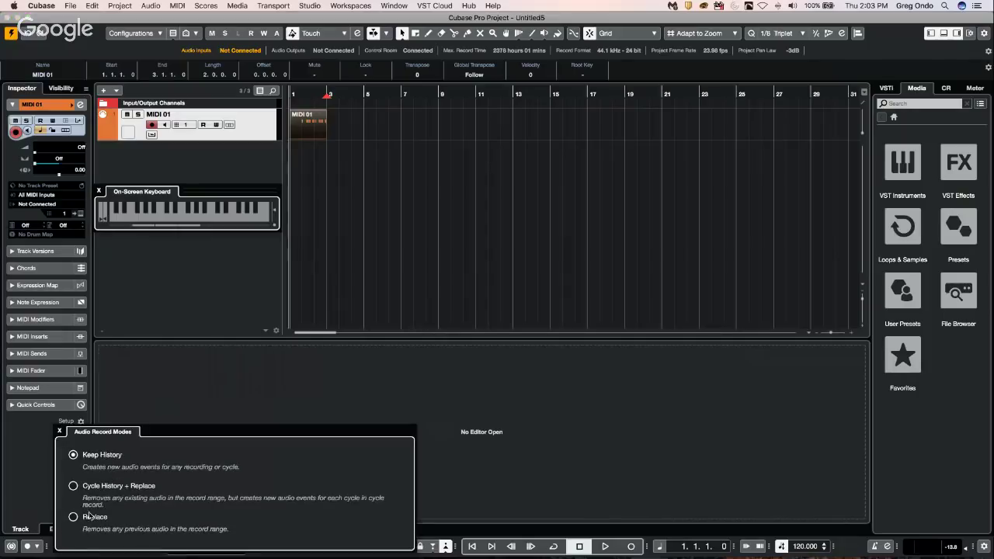
{"action": "left_click", "coordinate": [173, 404]}
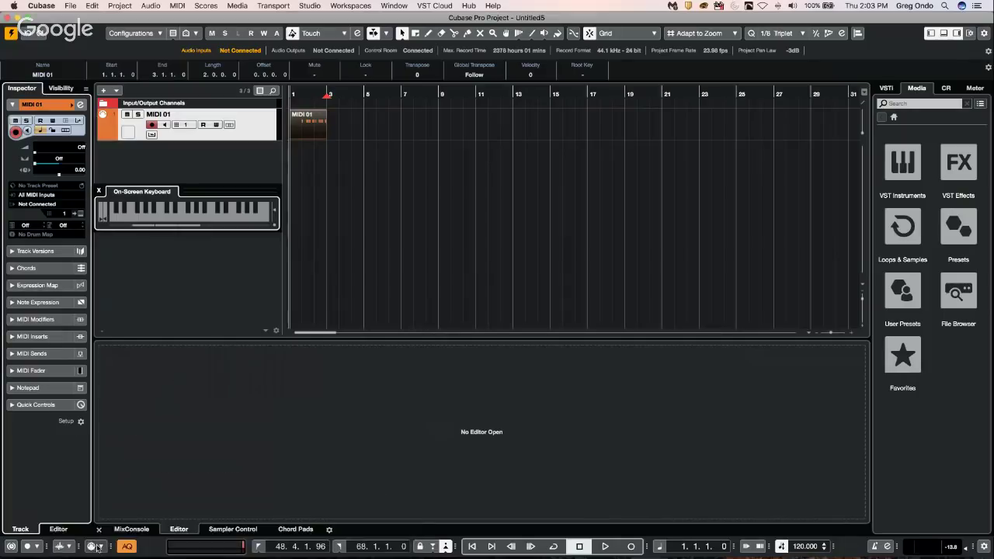
Step: Set the MIDI record mode for linear and cycled recording to New Parts
{"action": "left_click", "coordinate": [93, 546]}
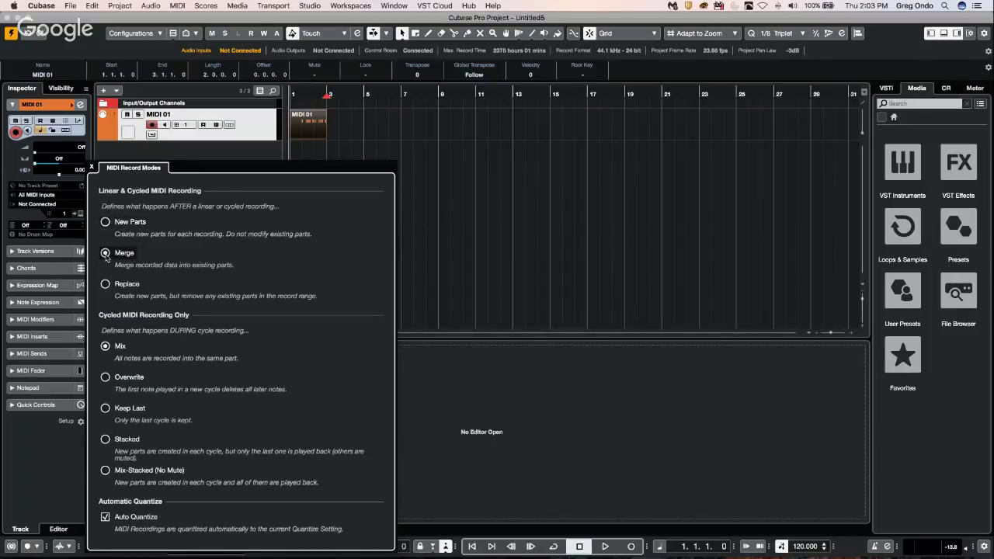
{"action": "left_click", "coordinate": [105, 221]}
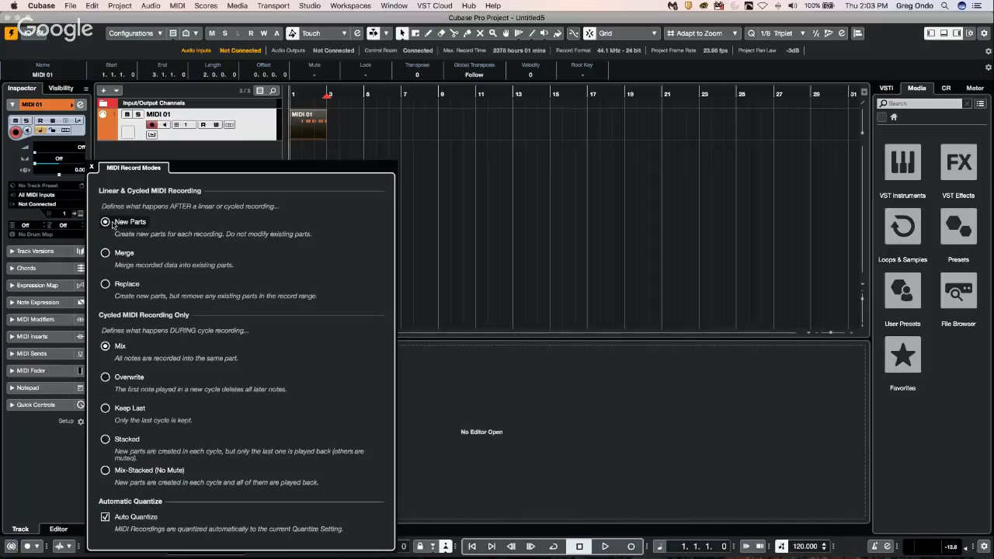
{"action": "key", "text": "alt+k"}
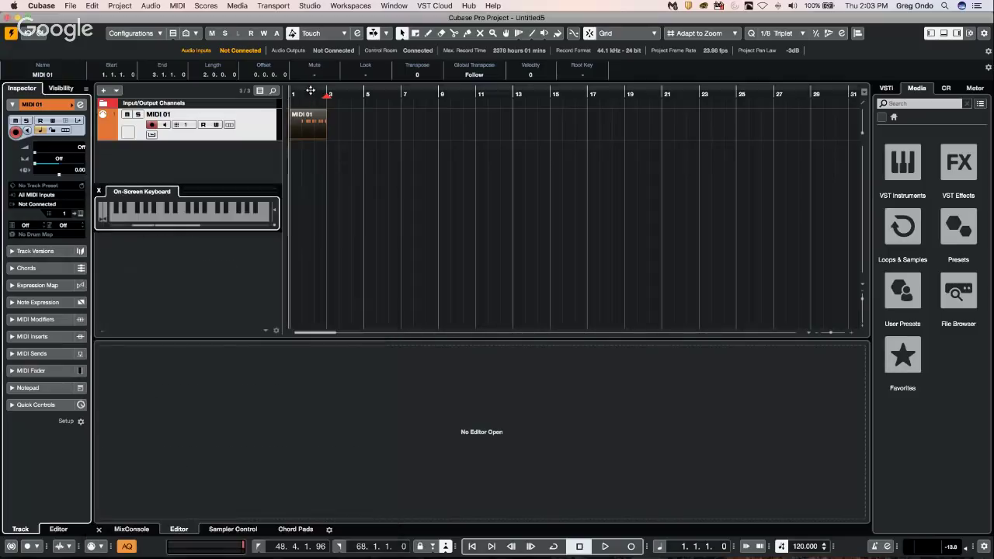
Step: Record a repeated high note over the existing MIDI 01 part with the On-Screen Keyboard, and try moving the new part to about bar 5
{"action": "left_click", "coordinate": [631, 546]}
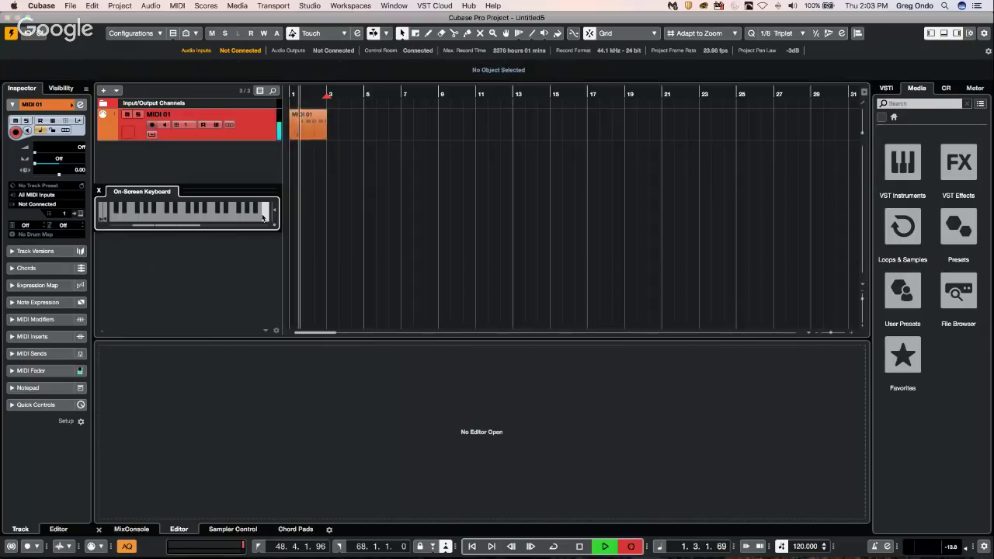
{"action": "left_click", "coordinate": [263, 217]}
{"action": "left_click", "coordinate": [263, 216]}
{"action": "left_click", "coordinate": [262, 216]}
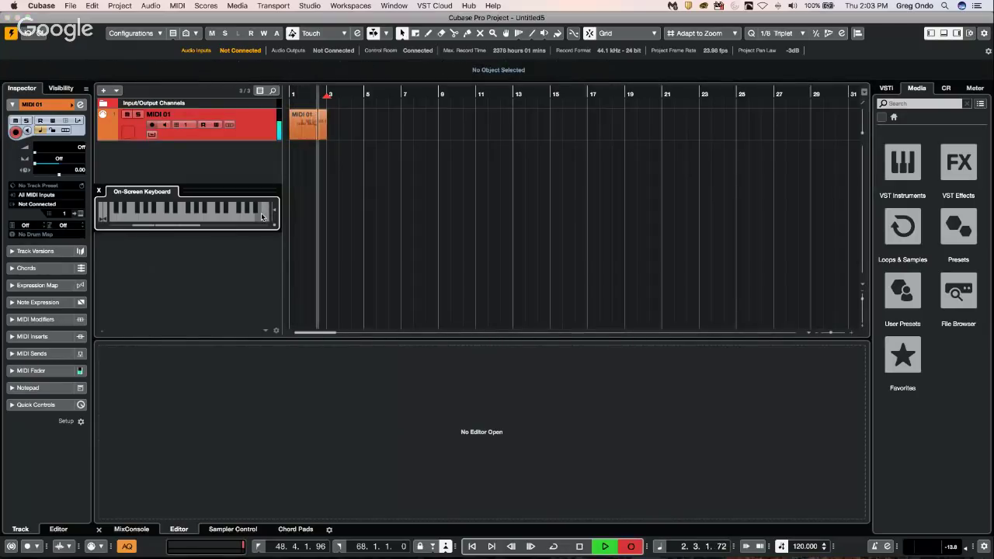
{"action": "key", "text": "space"}
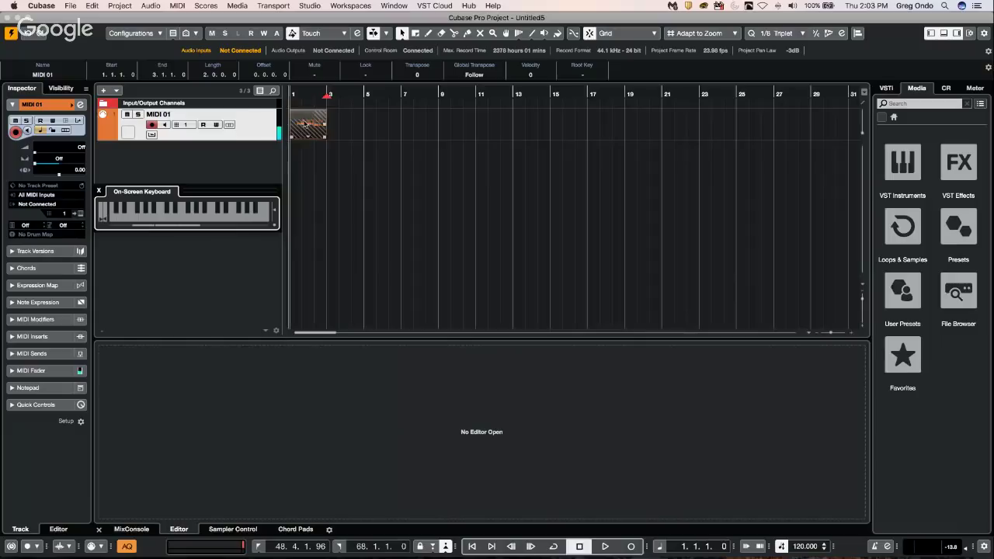
{"action": "left_click_drag", "start_coordinate": [302, 123], "coordinate": [370, 123]}
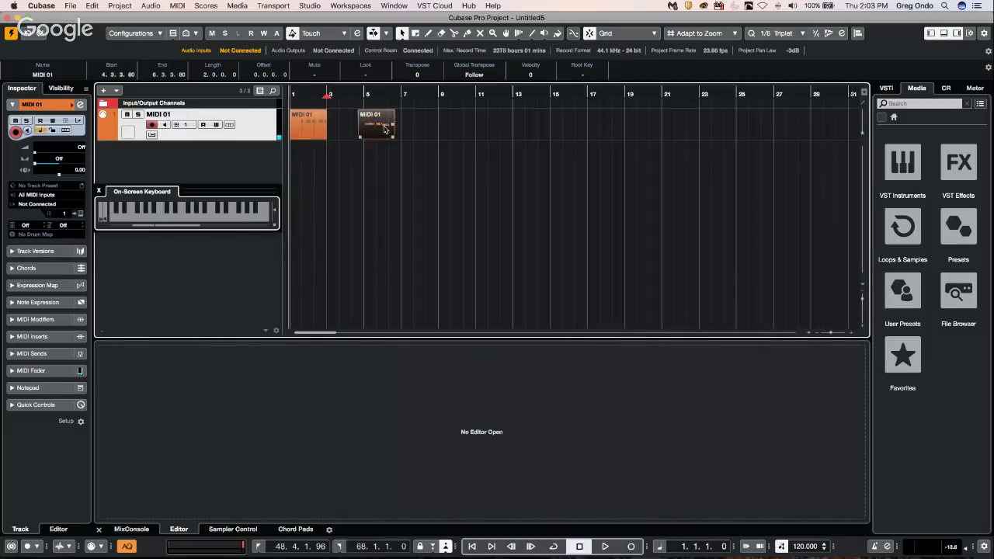
{"action": "key", "text": "super+z"}
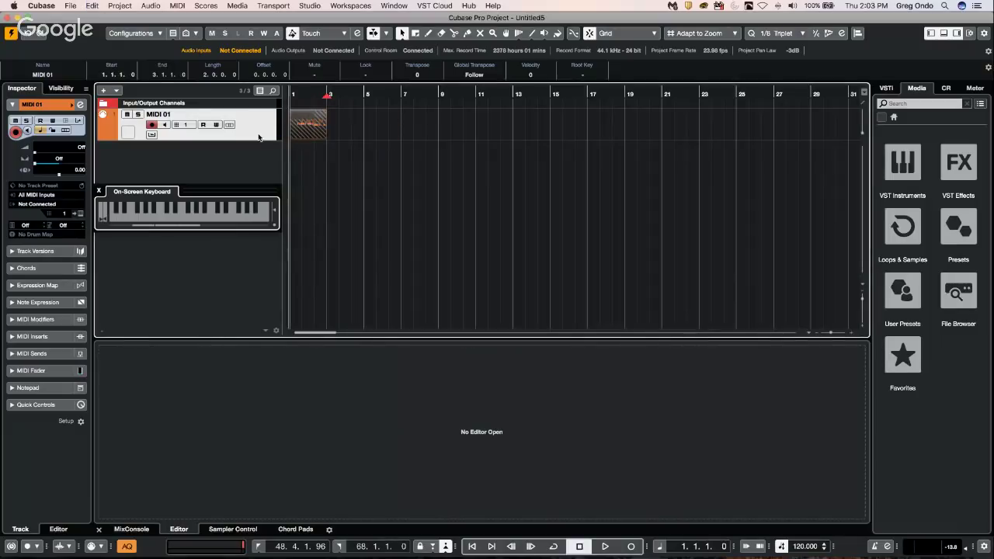
Step: Show the lanes of MIDI 01 and divide the two takes into sections with the Comp tool
{"action": "left_click", "coordinate": [233, 125]}
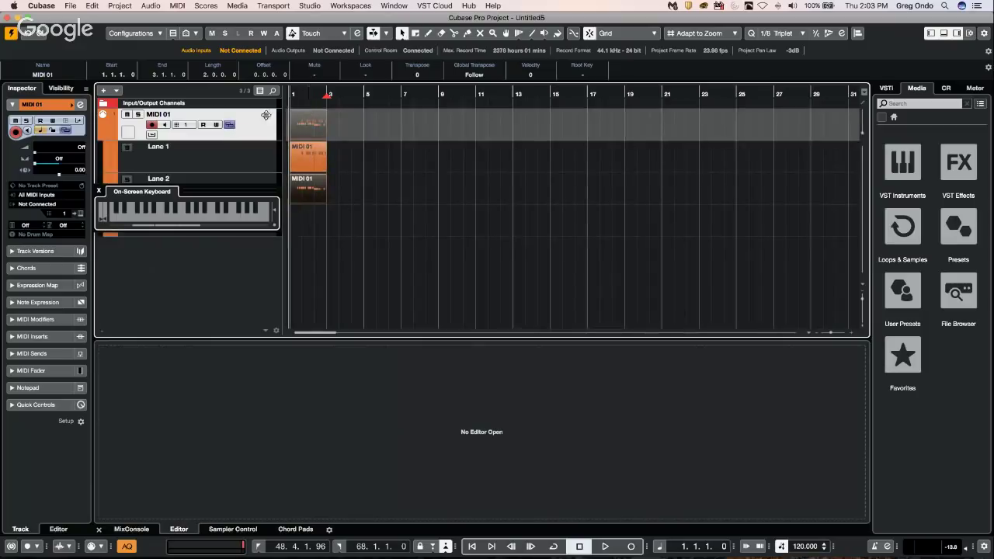
{"action": "key", "text": "h"}
{"action": "key", "text": "h"}
{"action": "right_click", "coordinate": [323, 165]}
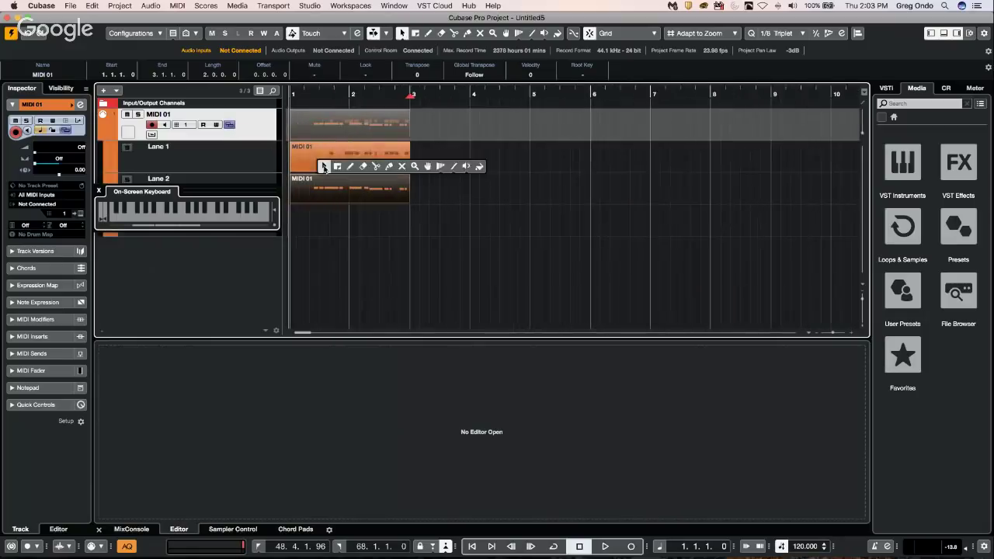
{"action": "left_click", "coordinate": [427, 167]}
{"action": "left_click_drag", "start_coordinate": [321, 162], "coordinate": [389, 165]}
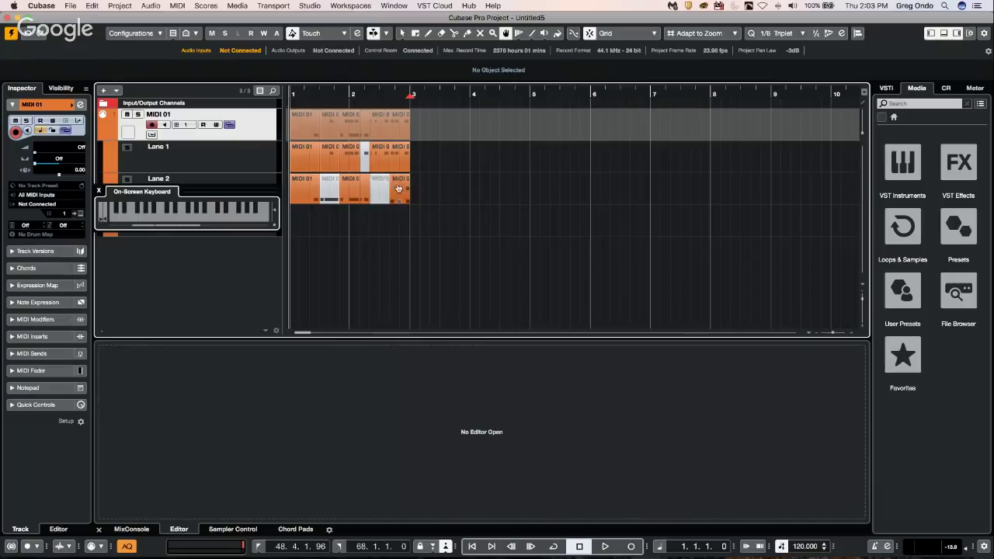
Step: Switch which take is active in the remaining comp sections of Lane 1 and Lane 2, and hide the lanes
{"action": "left_click", "coordinate": [400, 196]}
{"action": "left_click", "coordinate": [349, 189]}
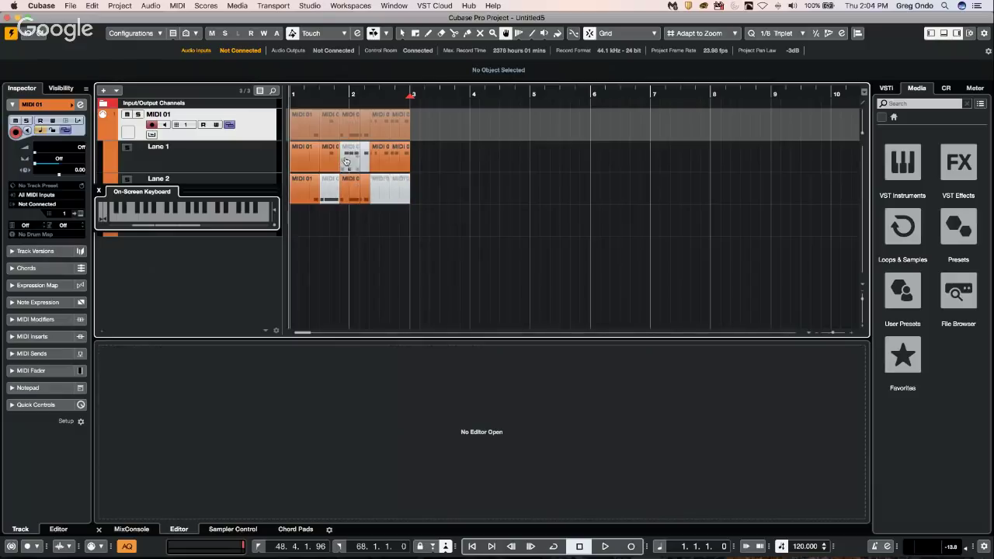
{"action": "left_click", "coordinate": [347, 163]}
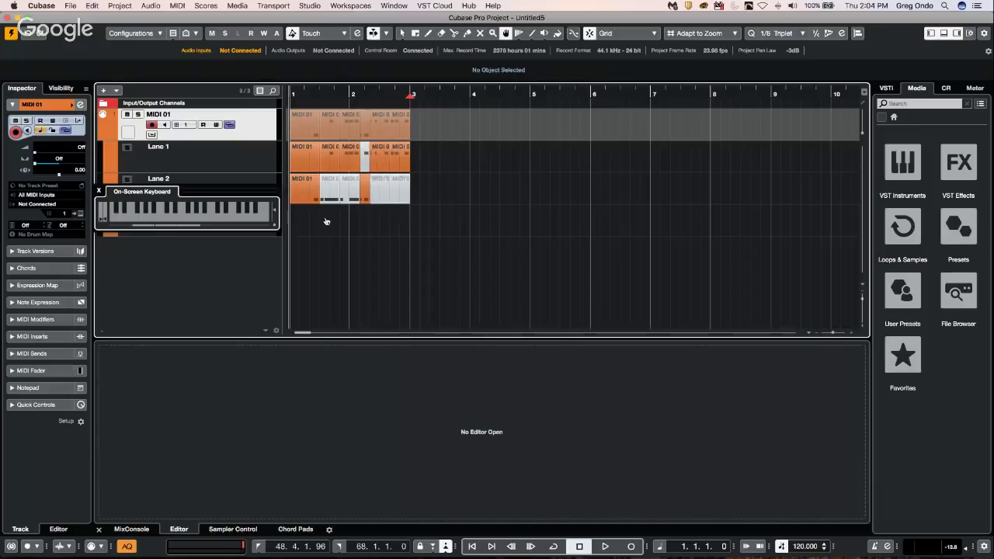
{"action": "left_click", "coordinate": [233, 127]}
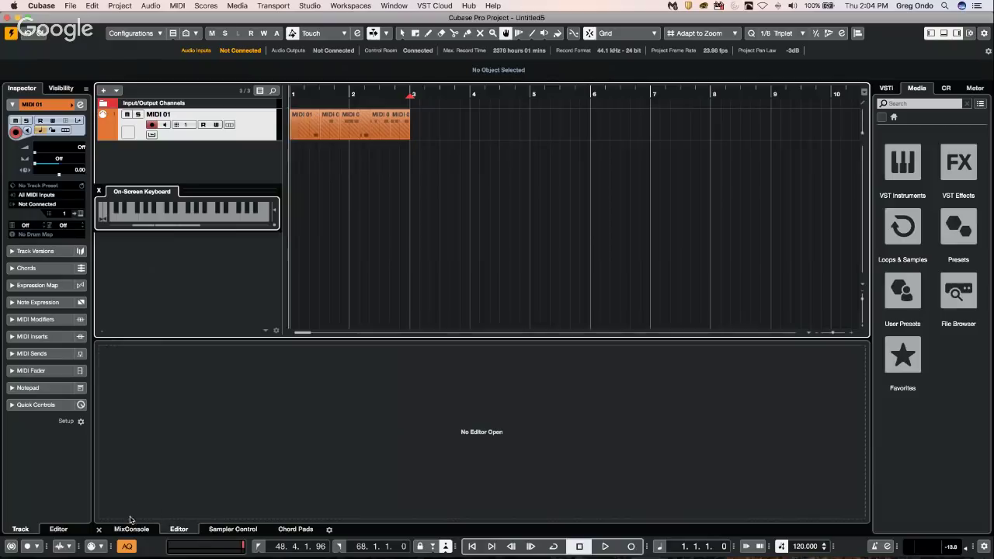
Step: Set the cycled MIDI recording mode to Stacked and select the first part on MIDI 01
{"action": "left_click", "coordinate": [101, 545]}
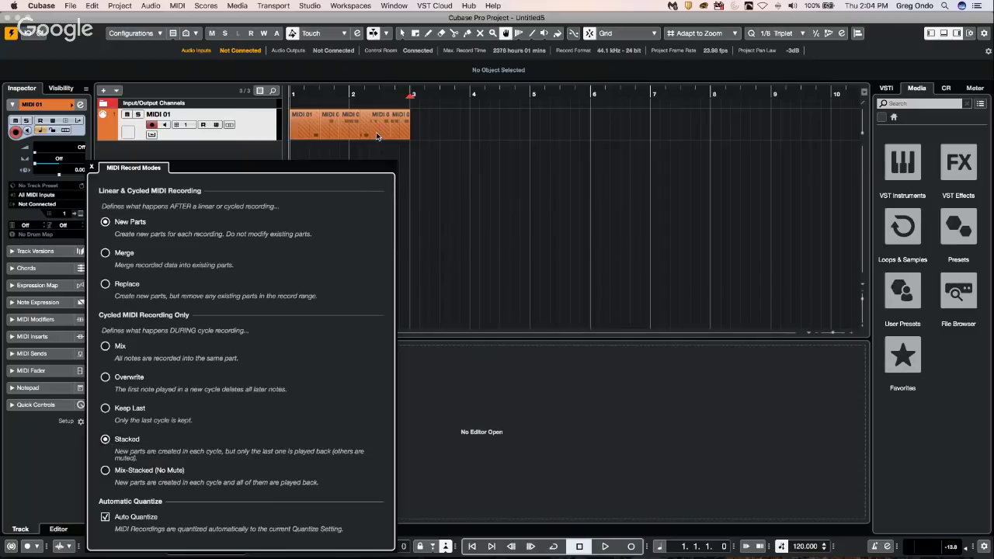
{"action": "key", "text": "alt+k"}
{"action": "left_click", "coordinate": [305, 128]}
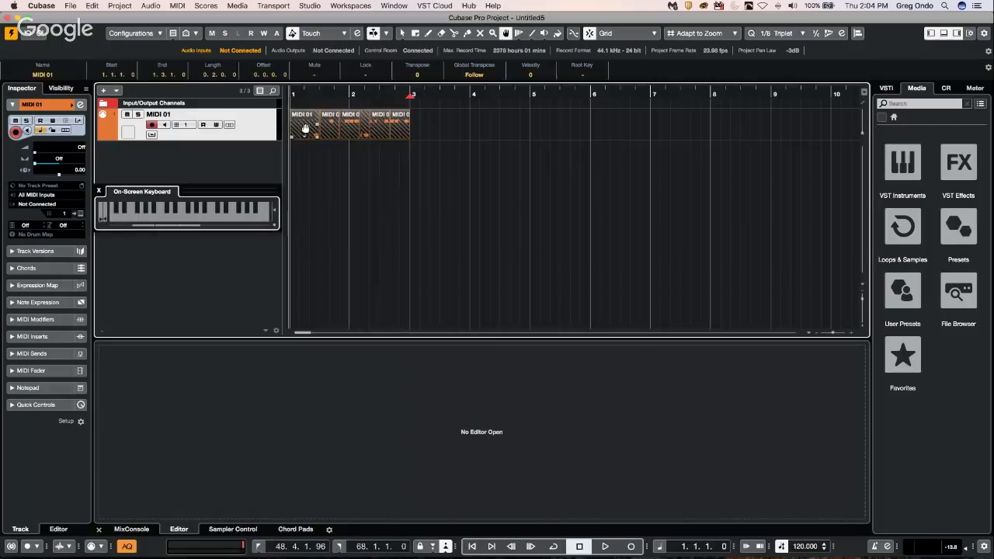
{"action": "key", "text": "z"}
Step: Set the MIDI record modes to Merge and Mix, and close the On-Screen Keyboard
{"action": "left_click", "coordinate": [92, 548]}
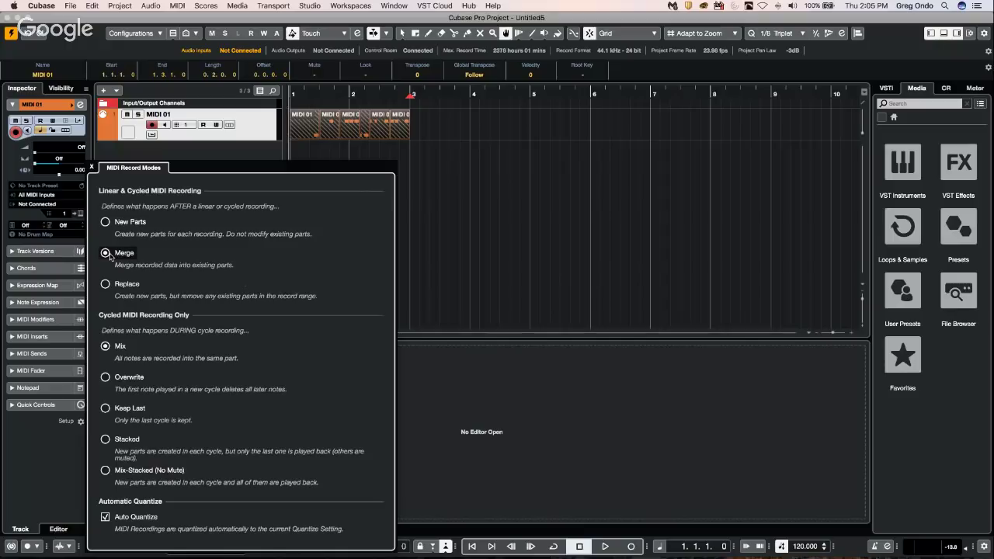
{"action": "left_click", "coordinate": [92, 167]}
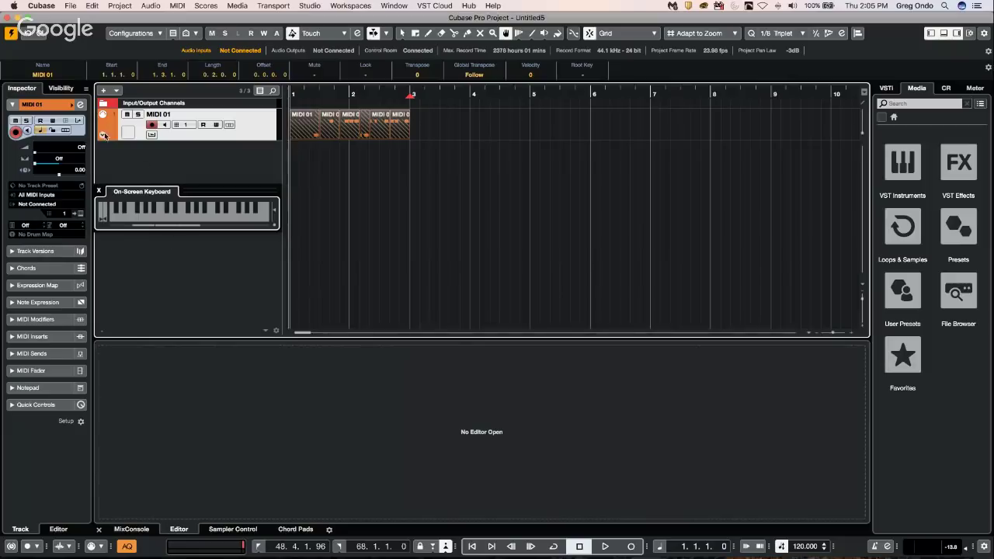
{"action": "left_click", "coordinate": [99, 190]}
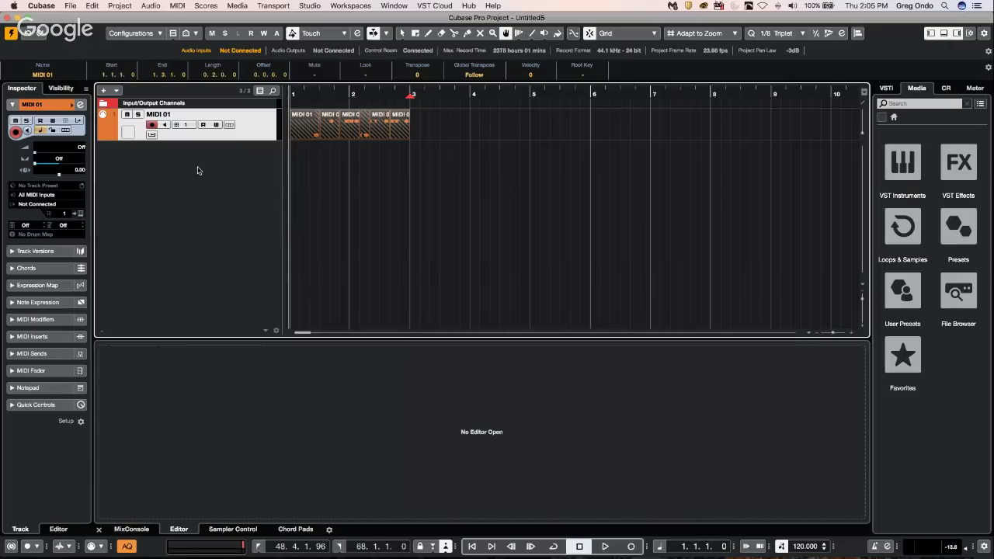
Step: Add 8 mono audio tracks with Mono In 1 (UR44 Input 1) as input and Stereo as output
{"action": "right_click", "coordinate": [217, 165]}
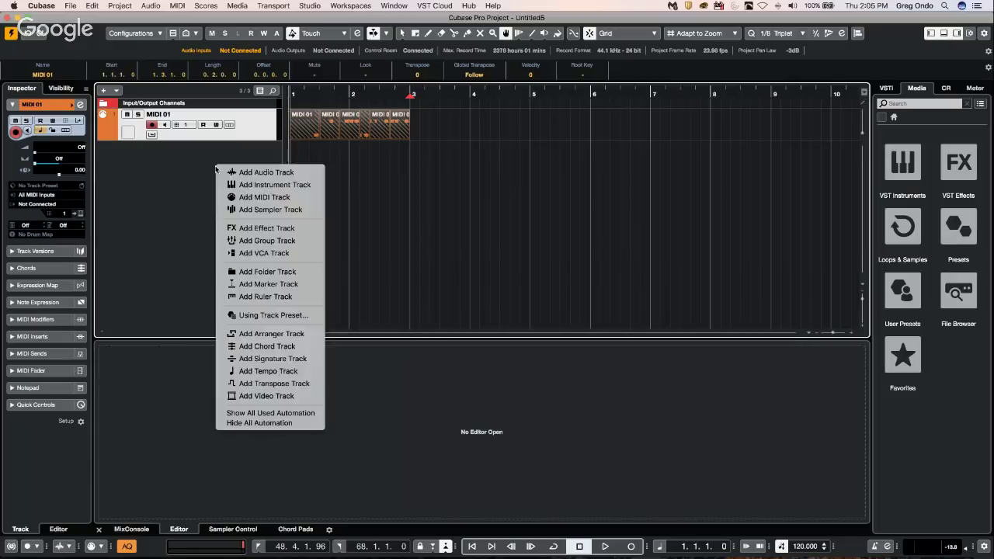
{"action": "left_click", "coordinate": [297, 172]}
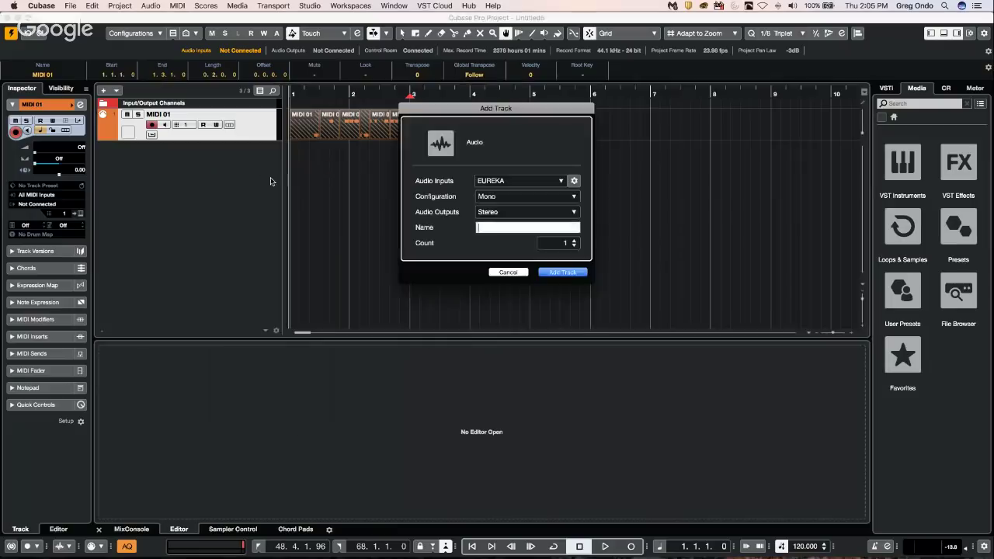
{"action": "left_click", "coordinate": [501, 182]}
{"action": "left_click", "coordinate": [526, 235]}
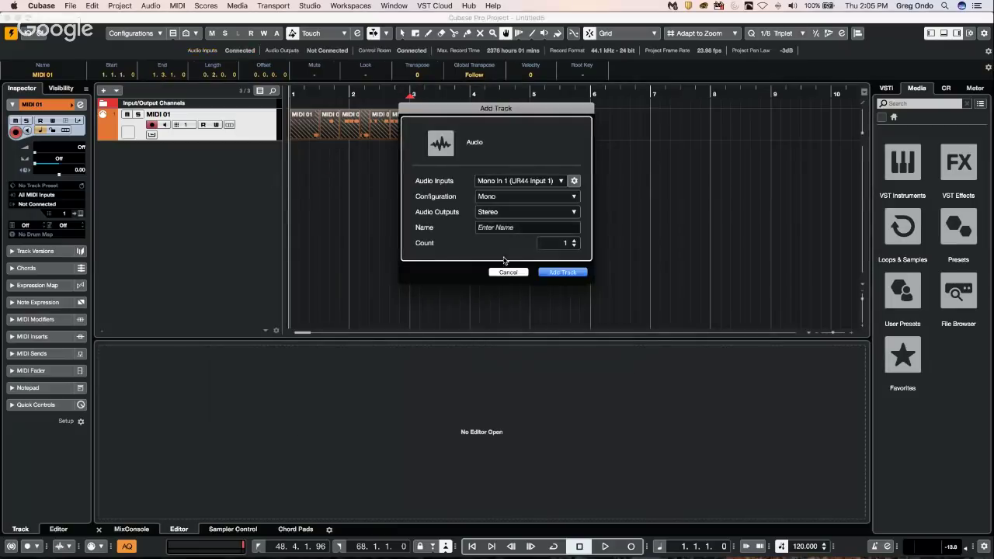
{"action": "scroll", "coordinate": [573, 243], "scroll_direction": "up", "scroll_amount": 7}
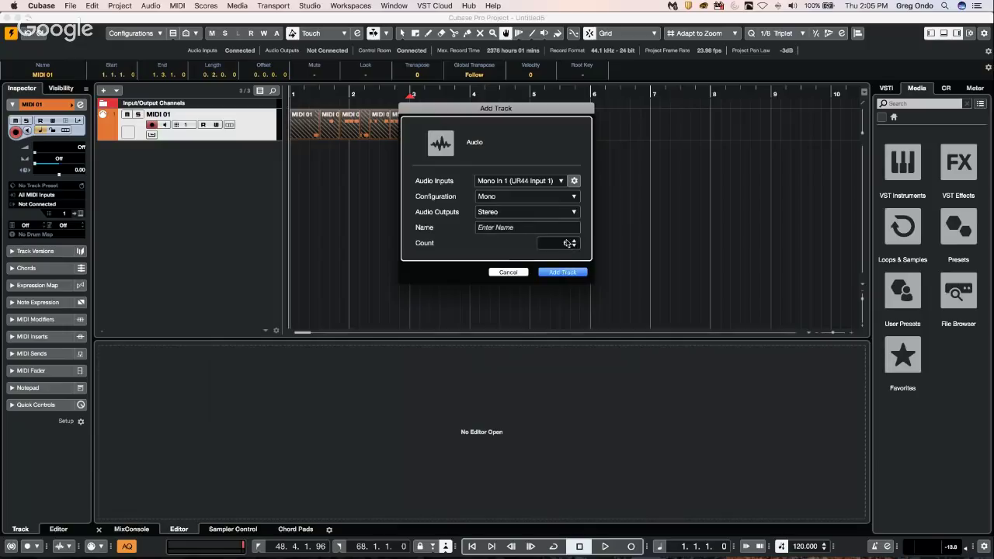
{"action": "left_click", "coordinate": [567, 273]}
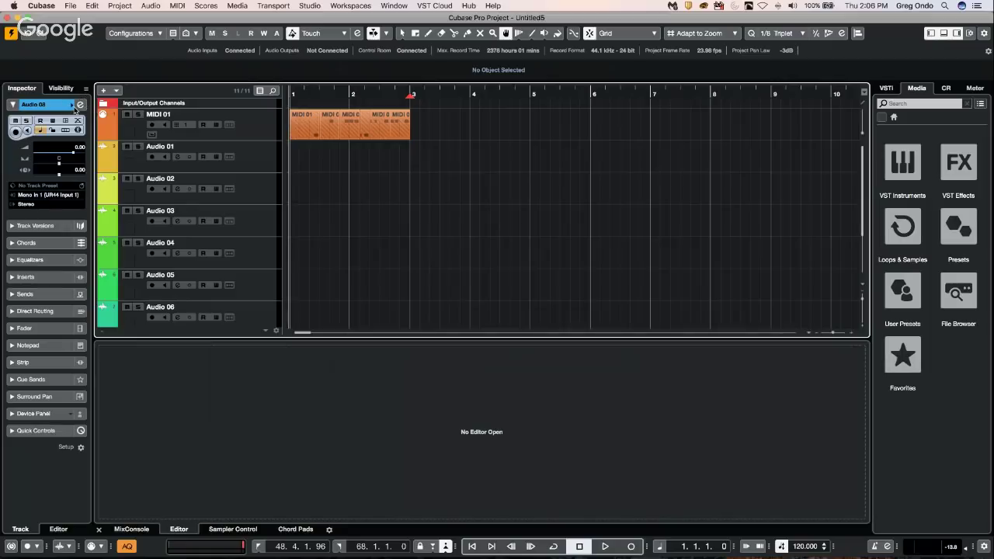
Step: Color the Audio 02 and Audio 01 tracks red directly in the track list
{"action": "left_click", "coordinate": [74, 106]}
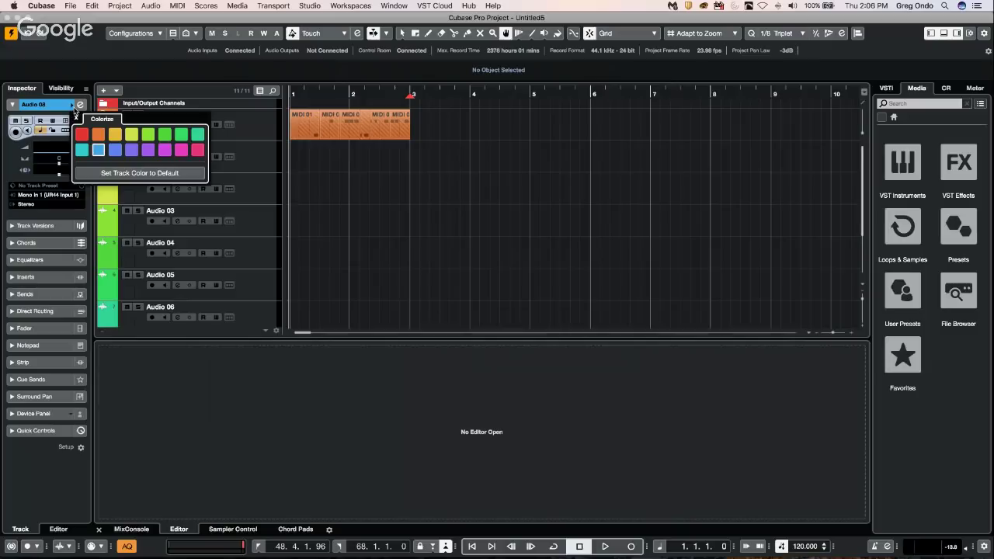
{"action": "left_click", "coordinate": [111, 196]}
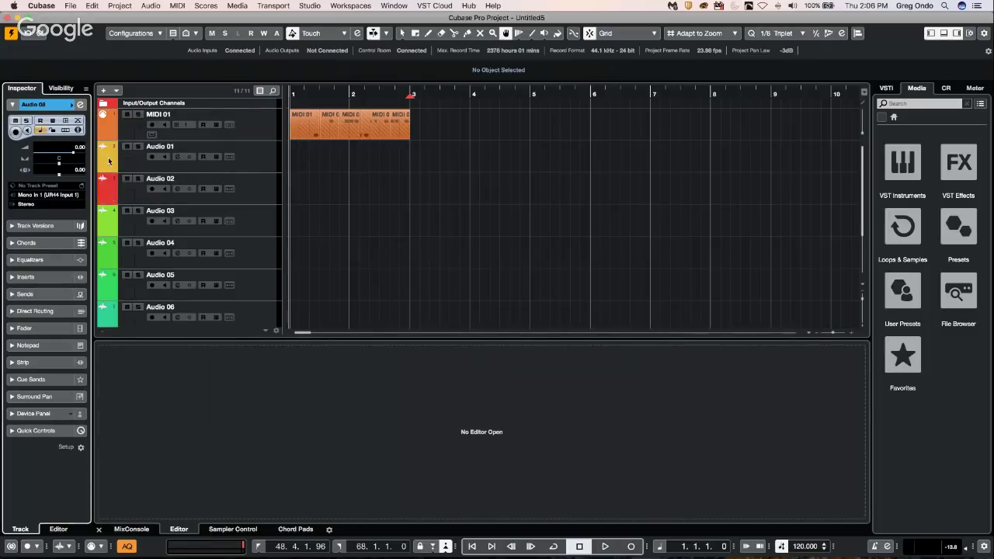
{"action": "left_click", "coordinate": [109, 162]}
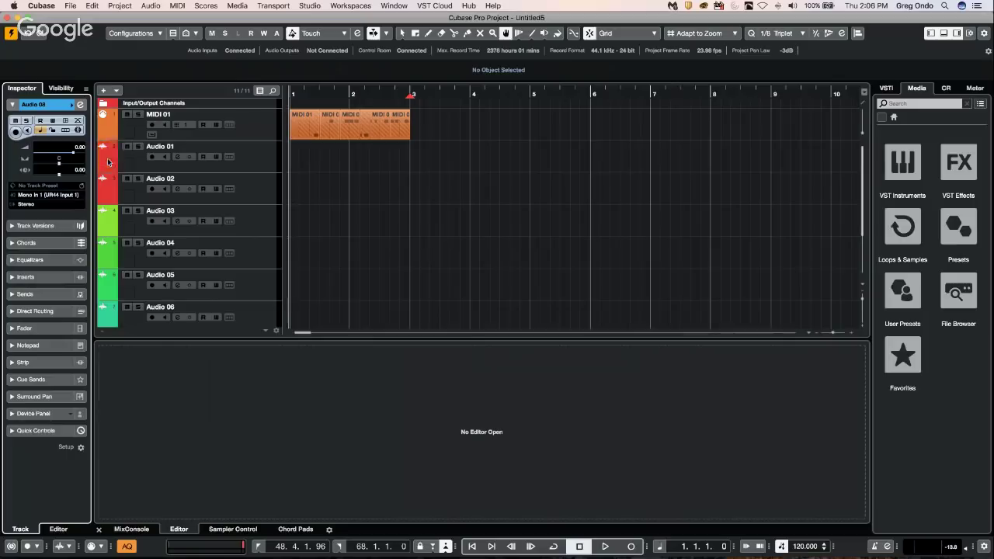
{"action": "left_click", "coordinate": [109, 162]}
{"action": "left_click", "coordinate": [108, 162]}
Step: Set the Project Logical Editor action for audio media to Set Color with the fixed value Color 1, and close the editor without applying
{"action": "left_click", "coordinate": [129, 5]}
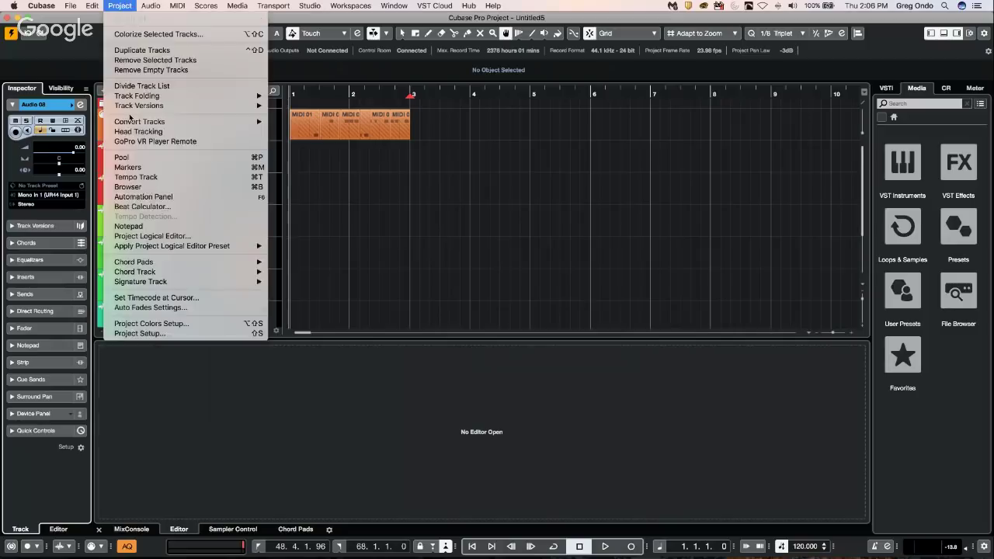
{"action": "left_click", "coordinate": [167, 238]}
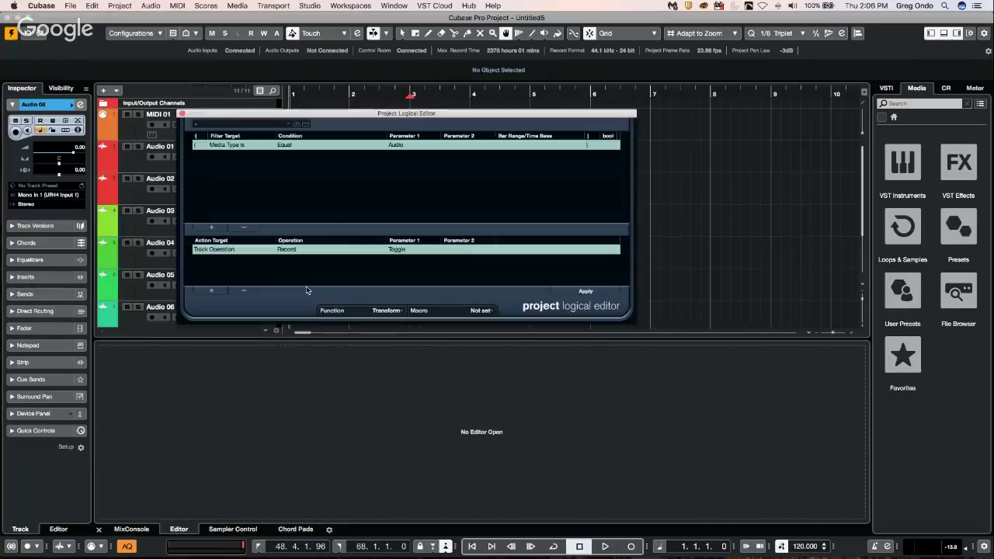
{"action": "left_click", "coordinate": [238, 144]}
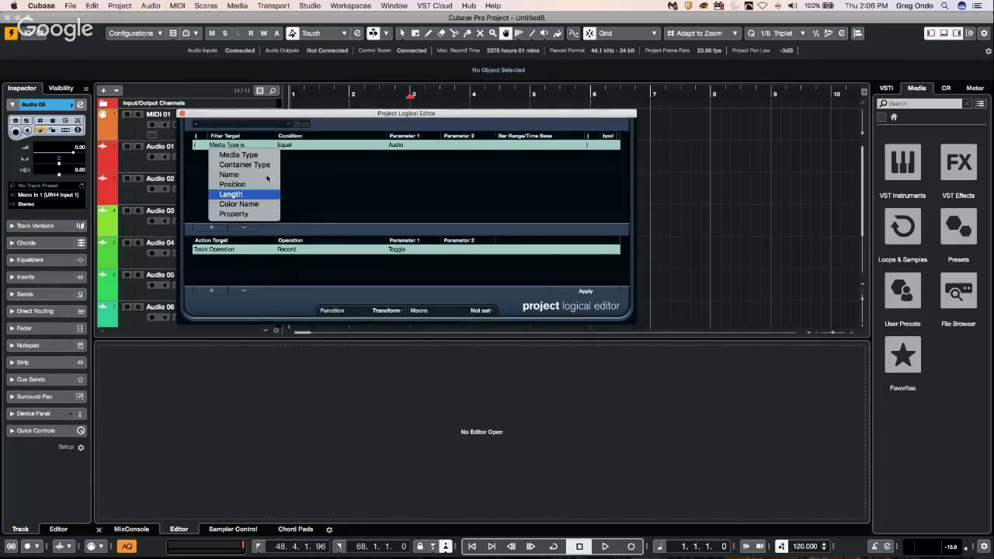
{"action": "left_click", "coordinate": [230, 249]}
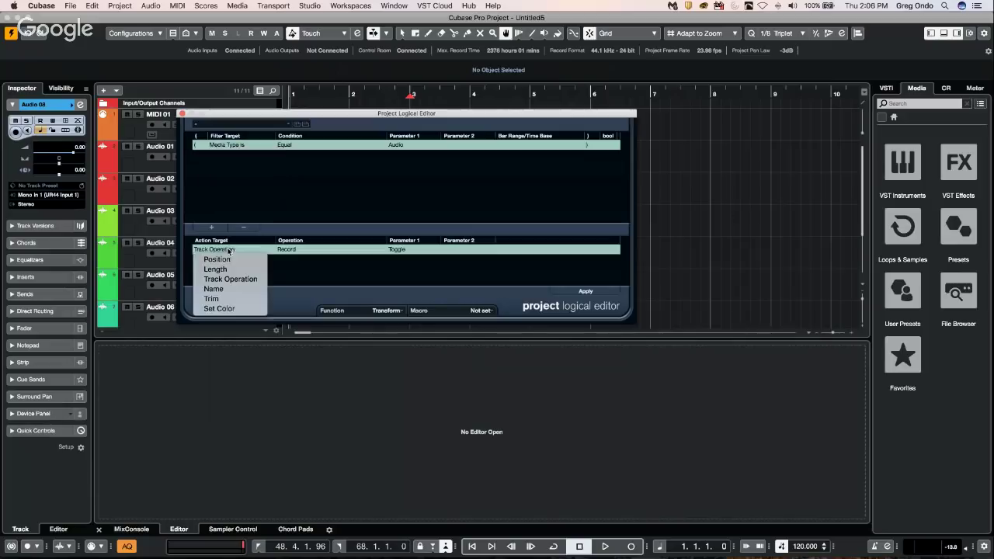
{"action": "left_click", "coordinate": [218, 309]}
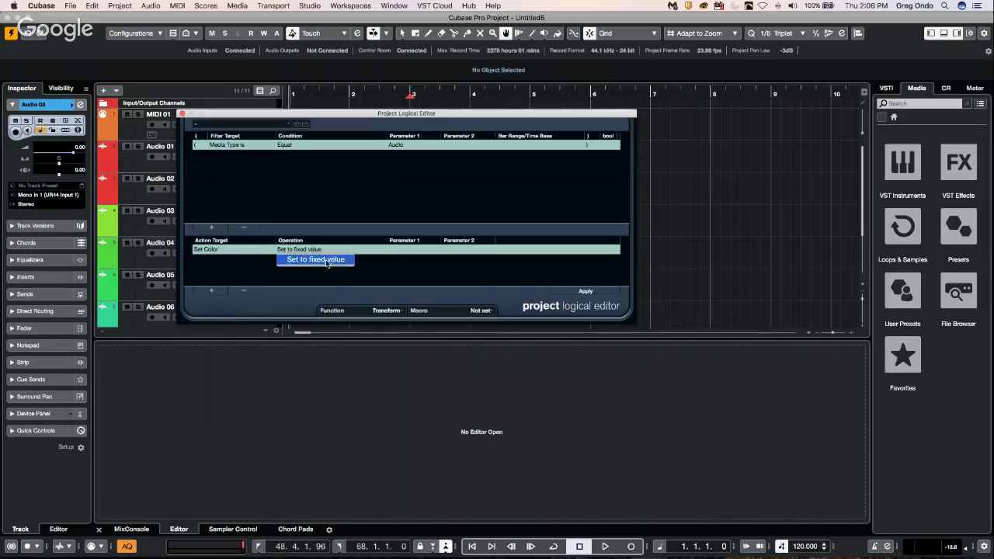
{"action": "left_click", "coordinate": [411, 251]}
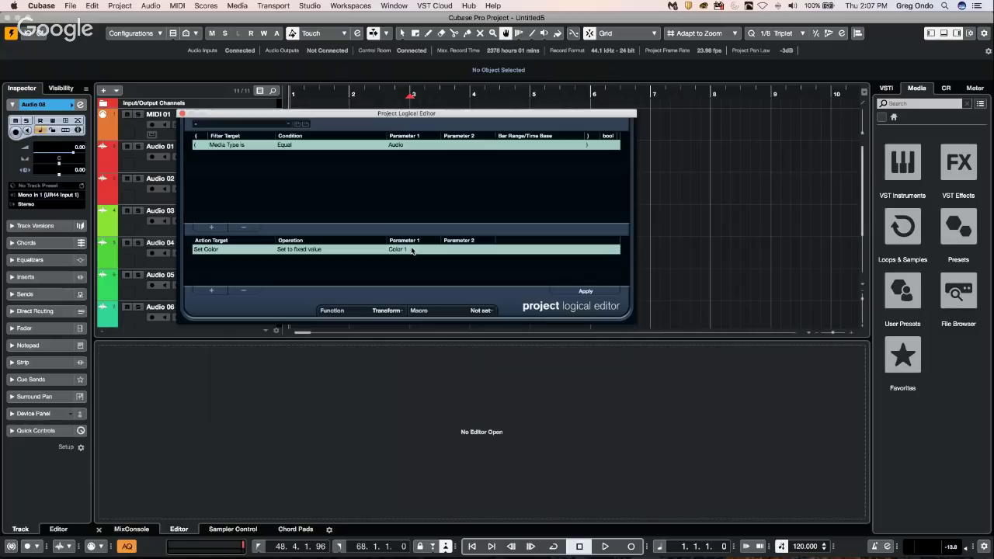
{"action": "left_click", "coordinate": [181, 114]}
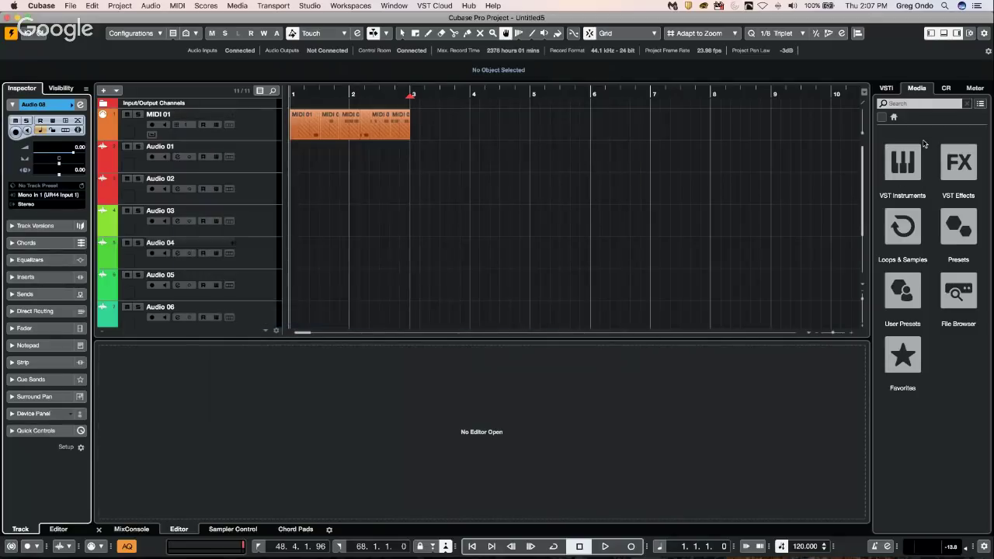
Step: Add one Groove Agent SE instrument track with Stereo audio output below Audio 01
{"action": "right_click", "coordinate": [256, 165]}
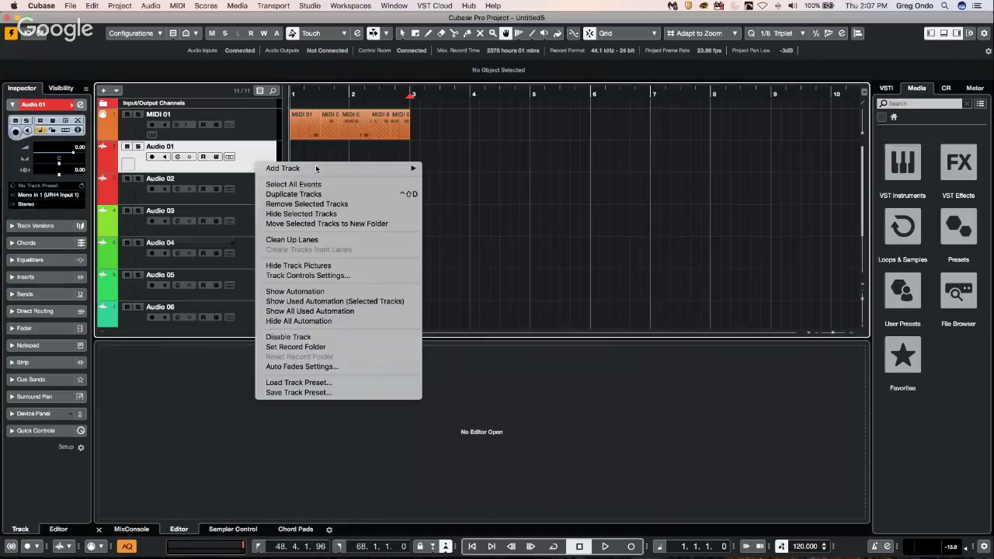
{"action": "mouse_move", "coordinate": [316, 169]}
{"action": "left_click", "coordinate": [473, 181]}
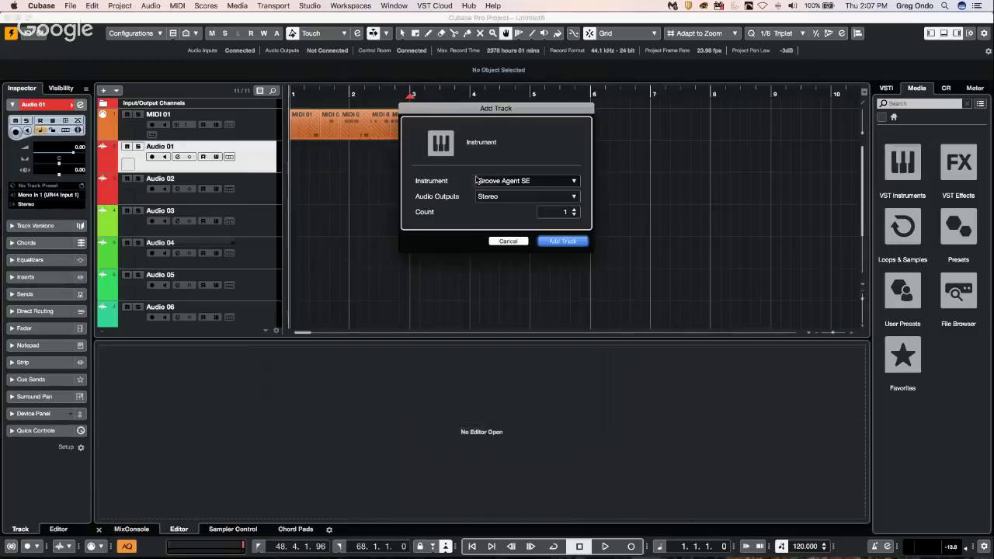
{"action": "left_click", "coordinate": [560, 241]}
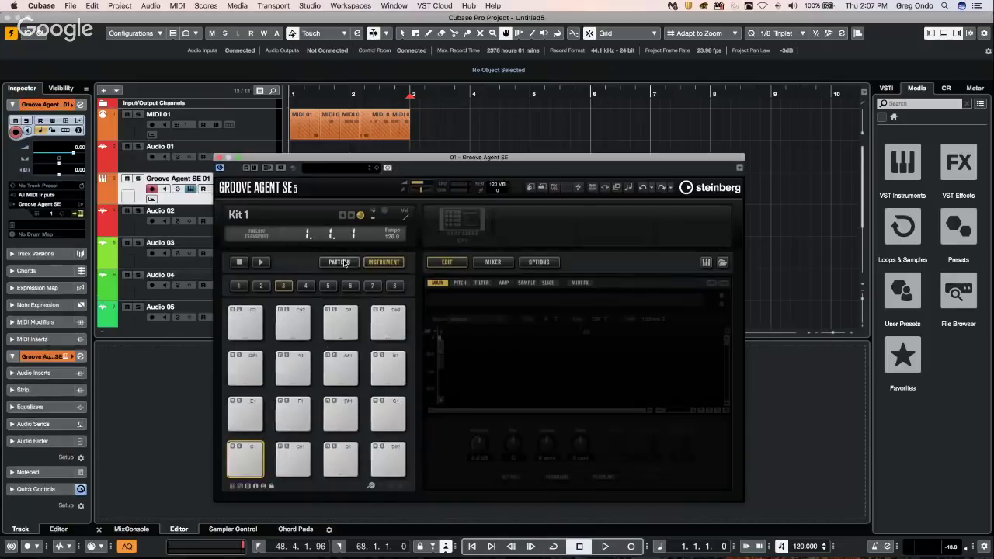
Step: Filter the Raw Ambience loop library to Beats and audition several Downbeat and Electronica drum loops
{"action": "left_click", "coordinate": [903, 228]}
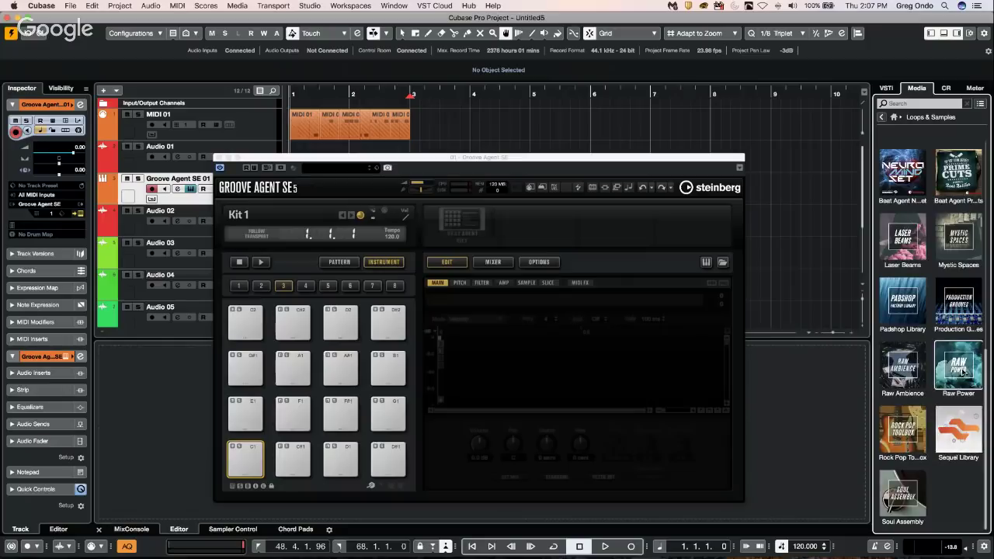
{"action": "left_click", "coordinate": [893, 370]}
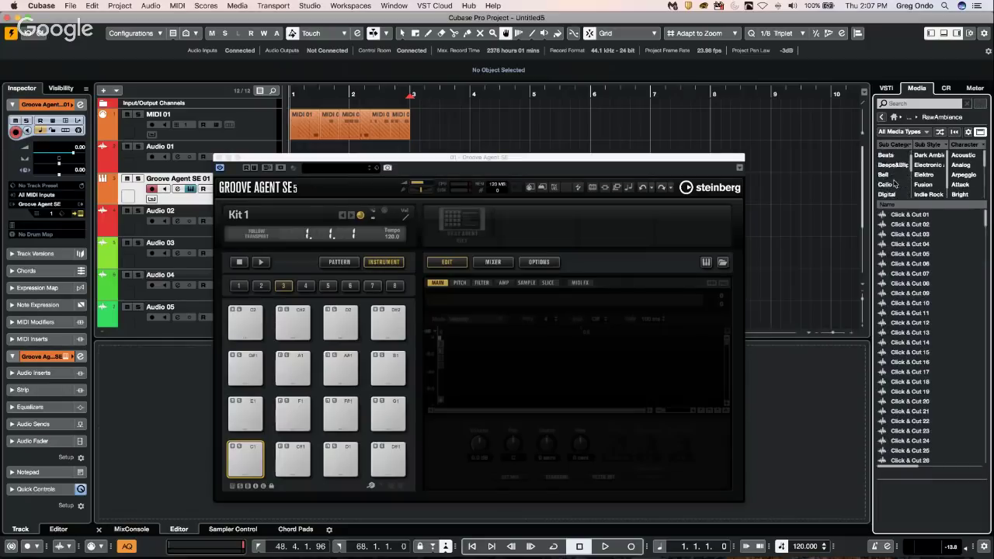
{"action": "left_click", "coordinate": [891, 185]}
{"action": "left_click", "coordinate": [916, 303]}
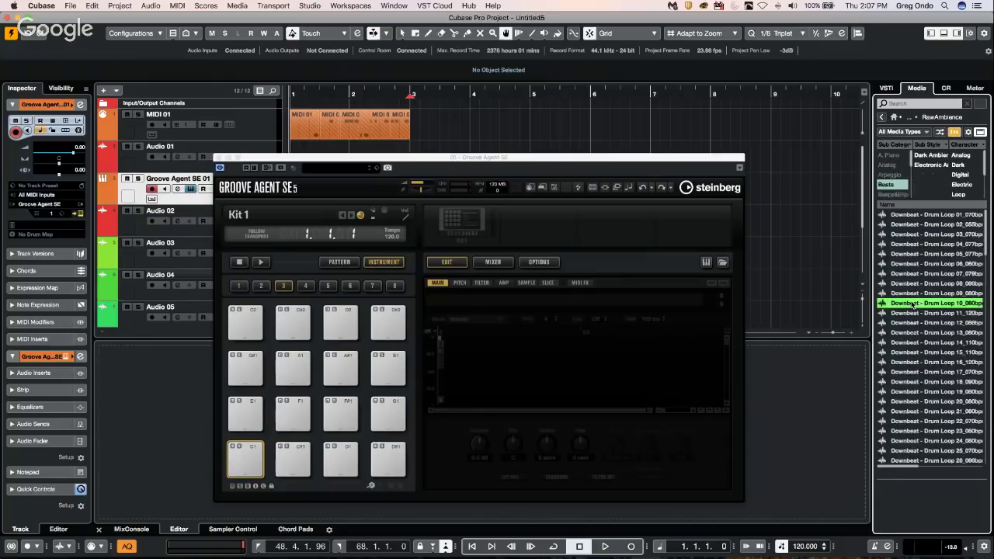
{"action": "left_click", "coordinate": [913, 362]}
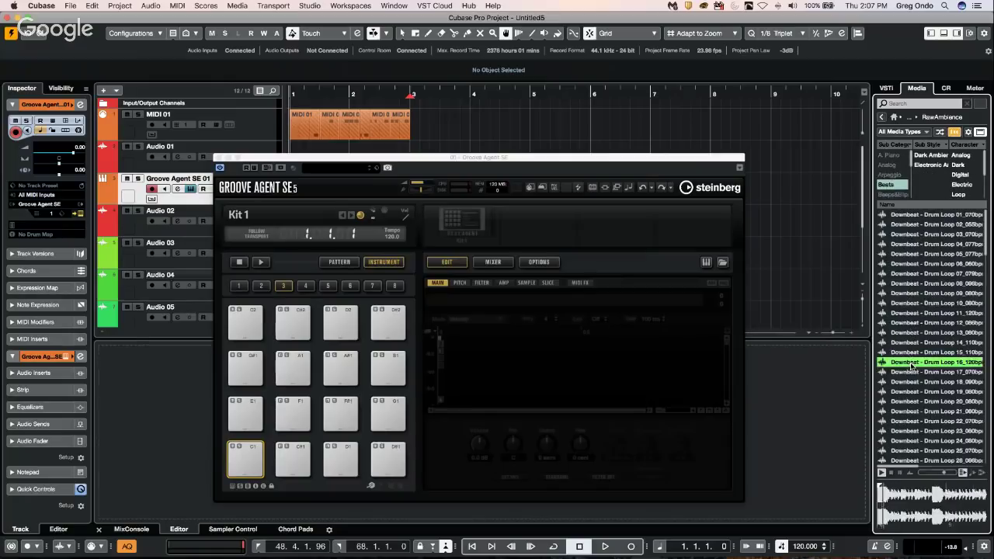
{"action": "scroll", "coordinate": [915, 380], "scroll_direction": "down", "scroll_amount": 10}
{"action": "left_click", "coordinate": [917, 399]}
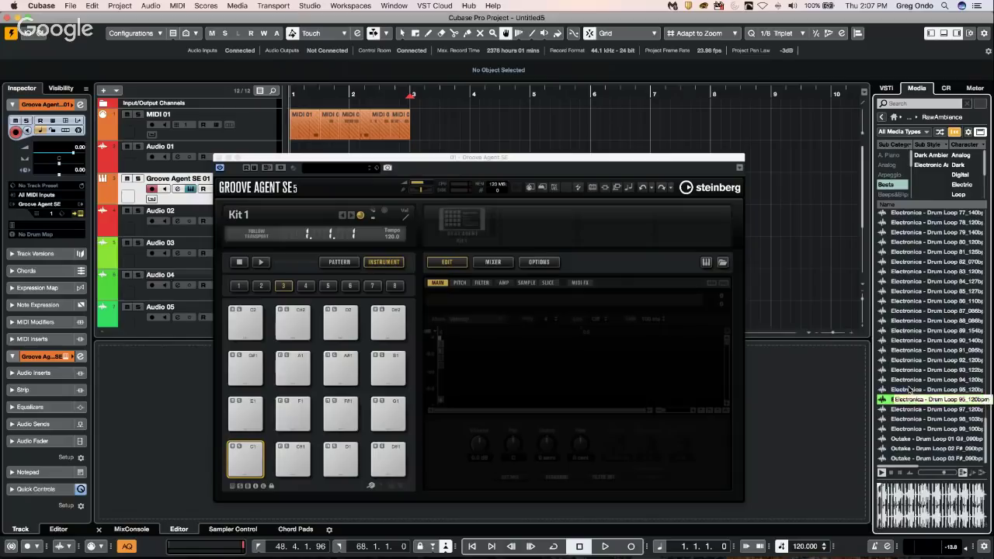
{"action": "left_click", "coordinate": [909, 370]}
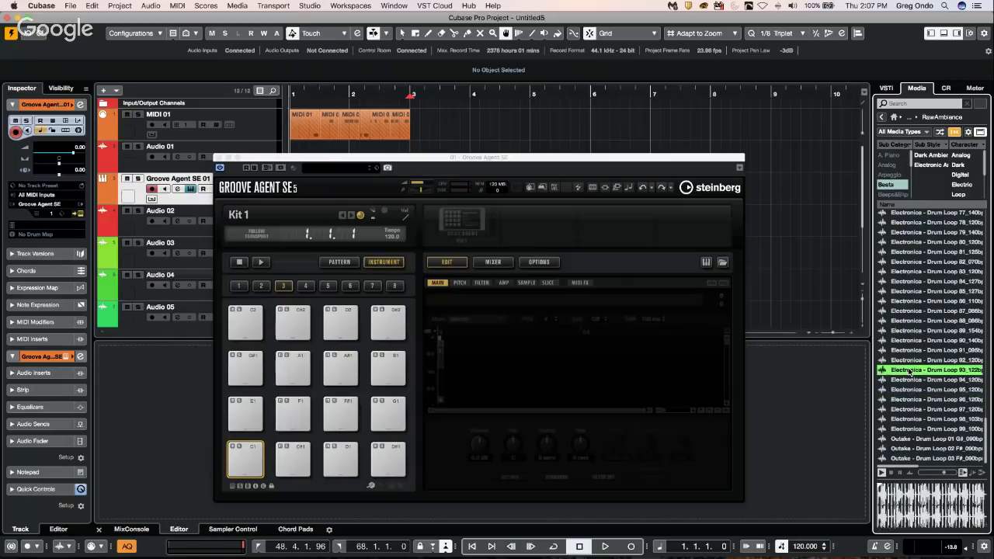
Step: Load Electronica - Drum Loop 93_122bpm onto Groove Agent's C1 pad, audition it, and create slices from it
{"action": "left_click_drag", "start_coordinate": [909, 370], "coordinate": [259, 463]}
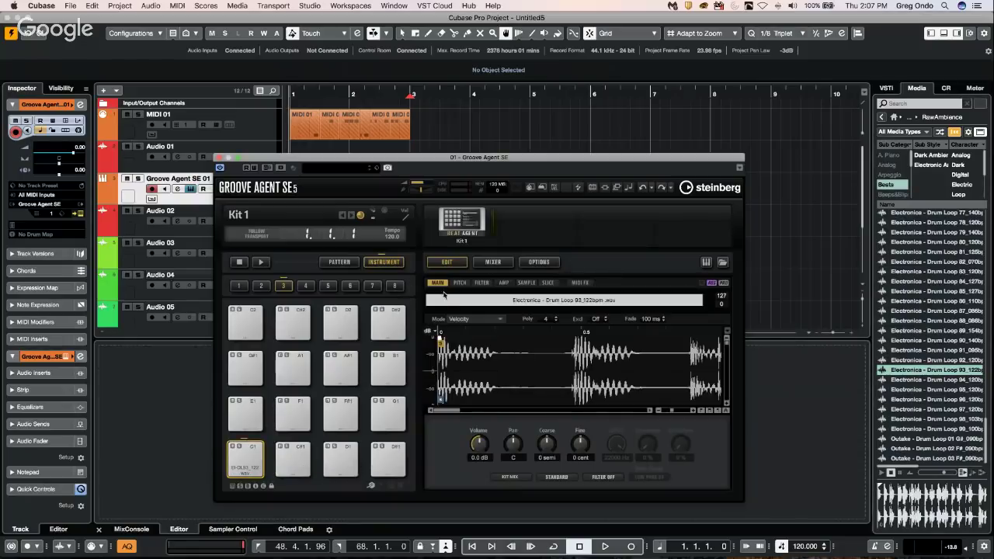
{"action": "left_click", "coordinate": [250, 464]}
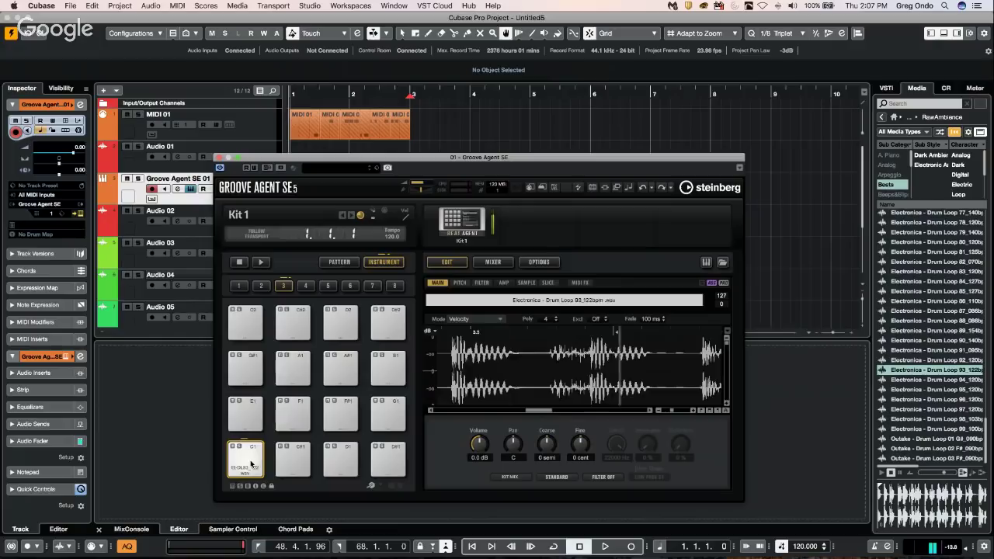
{"action": "left_click", "coordinate": [550, 284]}
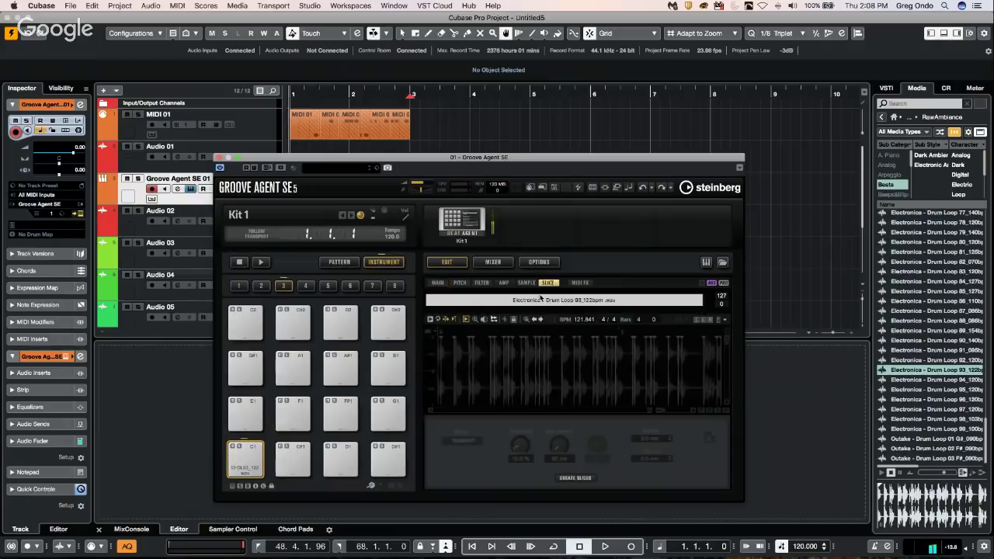
{"action": "left_click", "coordinate": [577, 478]}
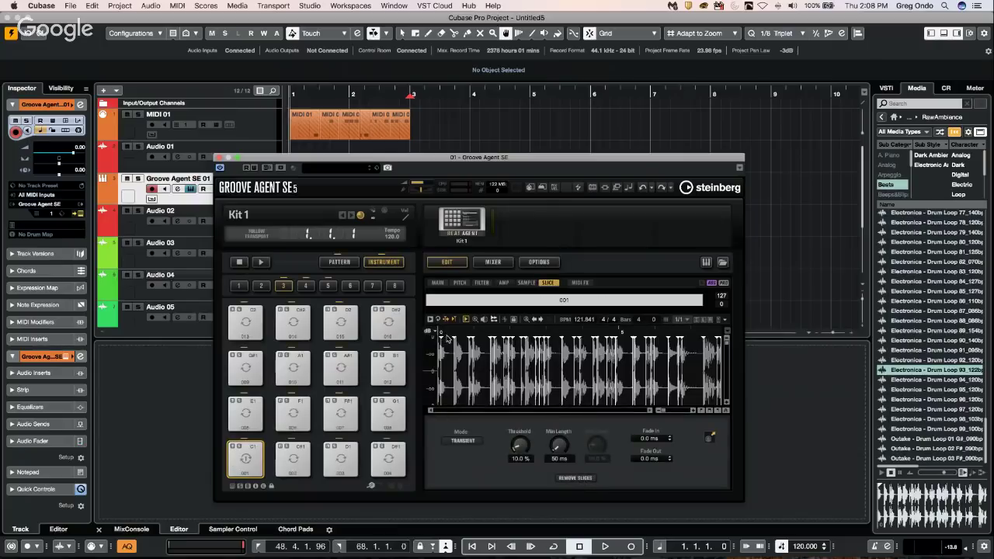
Step: Nudge the slice marker at the transient near 0.5 into place and select slice 003
{"action": "scroll", "coordinate": [449, 337], "scroll_direction": "up", "scroll_amount": 5}
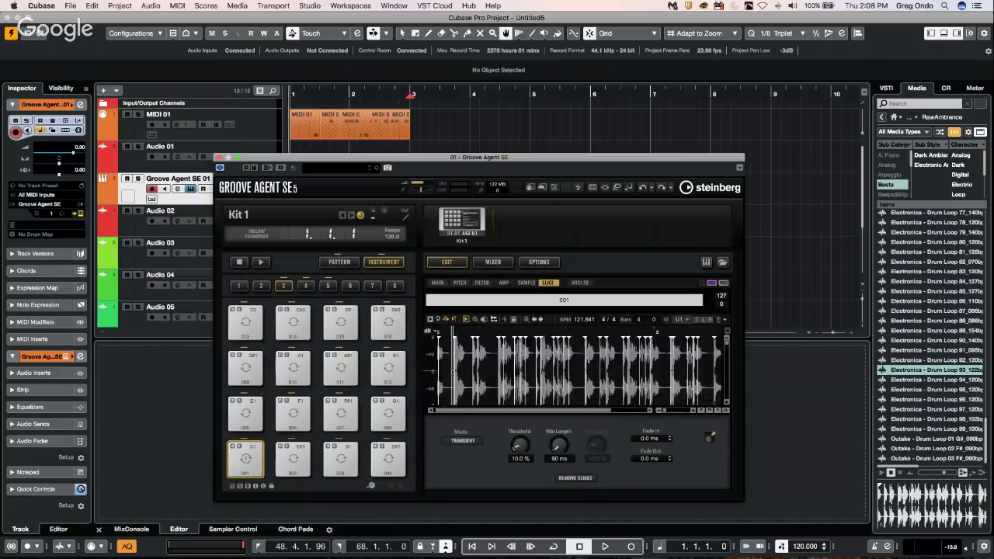
{"action": "scroll", "coordinate": [451, 342], "scroll_direction": "up", "scroll_amount": 2}
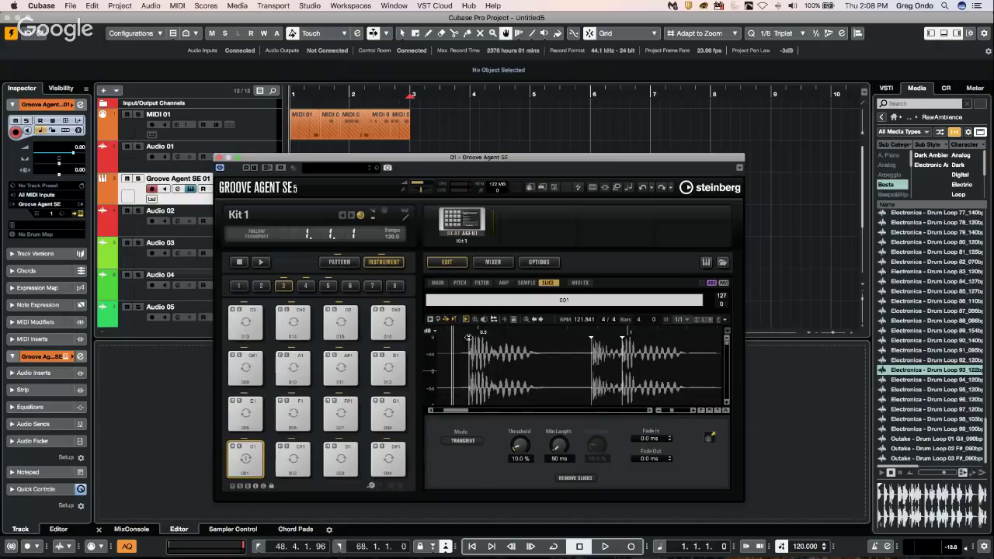
{"action": "left_click", "coordinate": [469, 337]}
{"action": "left_click", "coordinate": [470, 337]}
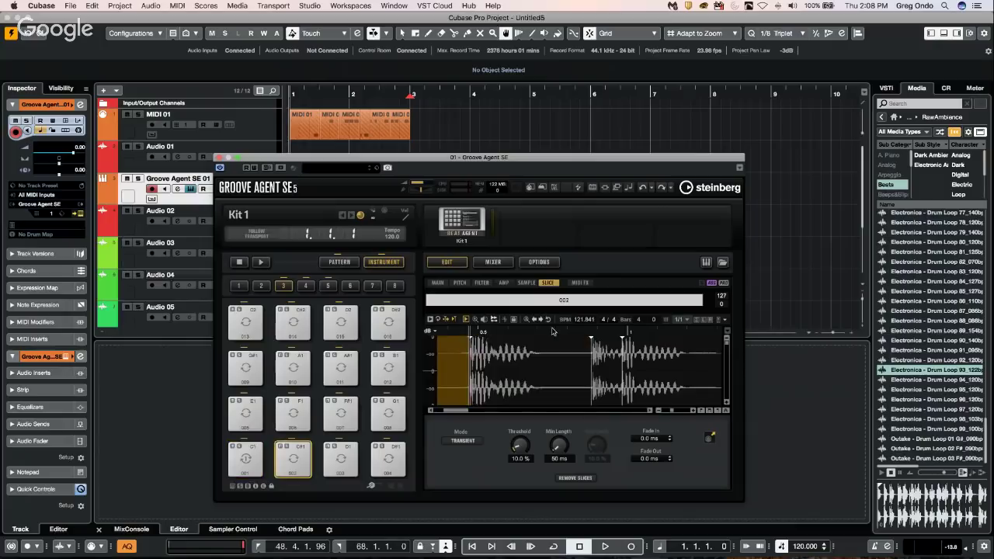
{"action": "left_click", "coordinate": [590, 337]}
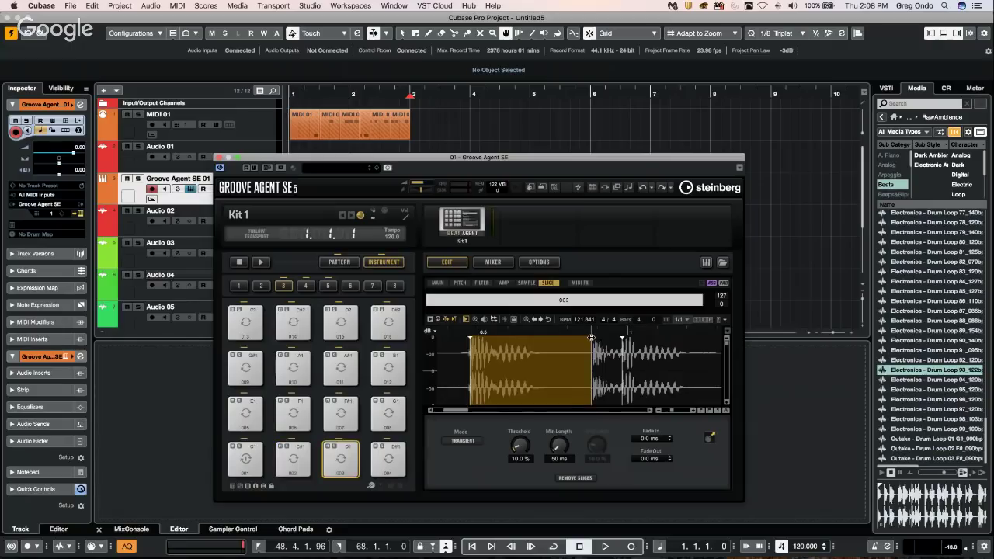
Step: Try adding, moving and deleting extra slice markers within slice 003
{"action": "left_click", "coordinate": [544, 344]}
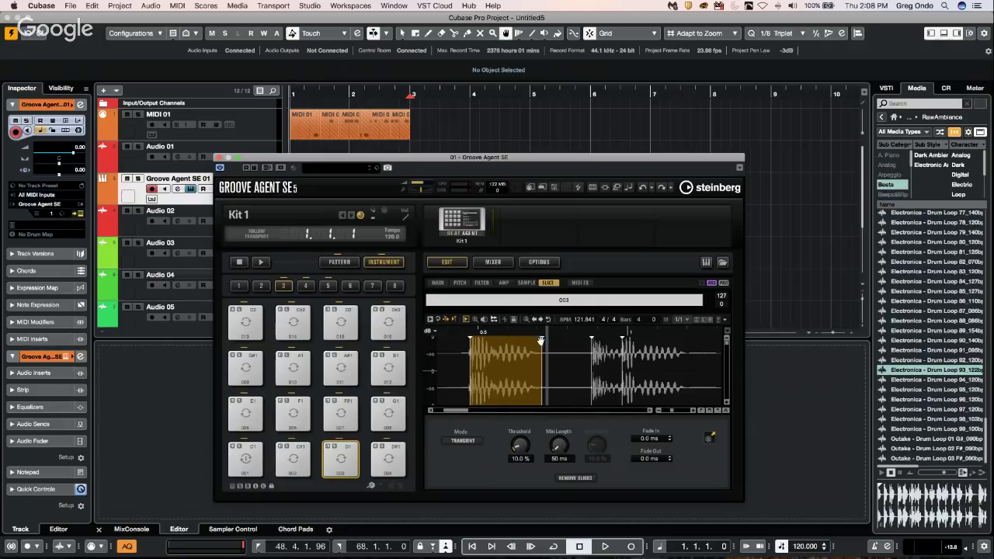
{"action": "left_click_drag", "start_coordinate": [542, 337], "coordinate": [539, 337]}
{"action": "left_click", "coordinate": [507, 339]}
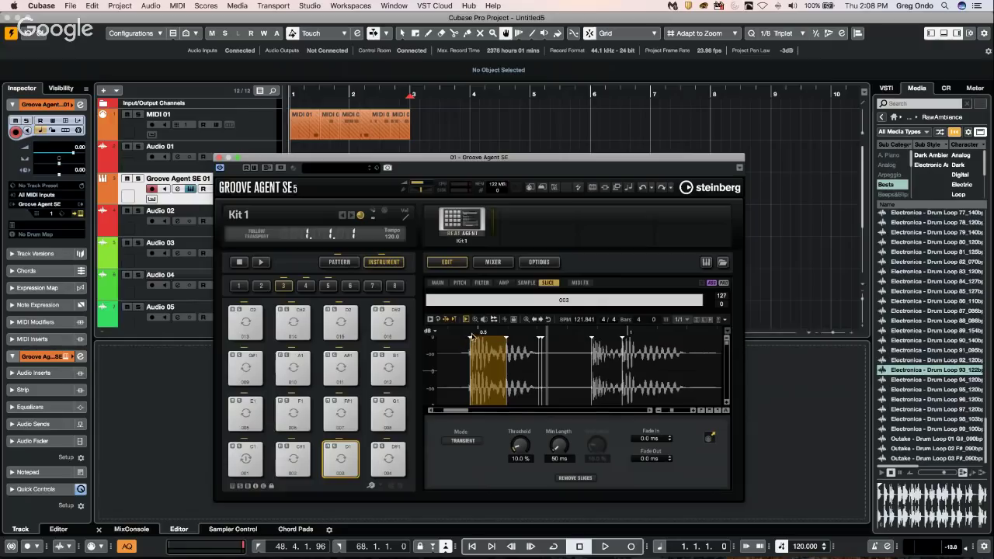
{"action": "double_click", "coordinate": [470, 337]}
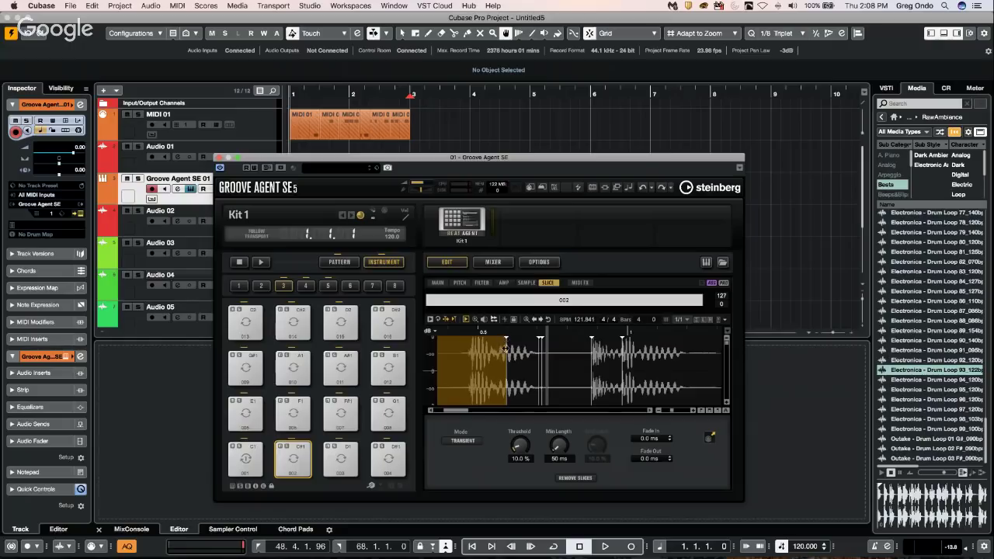
{"action": "mouse_move", "coordinate": [507, 337]}
{"action": "left_mouse_down"}
{"action": "mouse_move", "coordinate": [461, 343]}
{"action": "mouse_move", "coordinate": [471, 340]}
{"action": "left_mouse_up"}
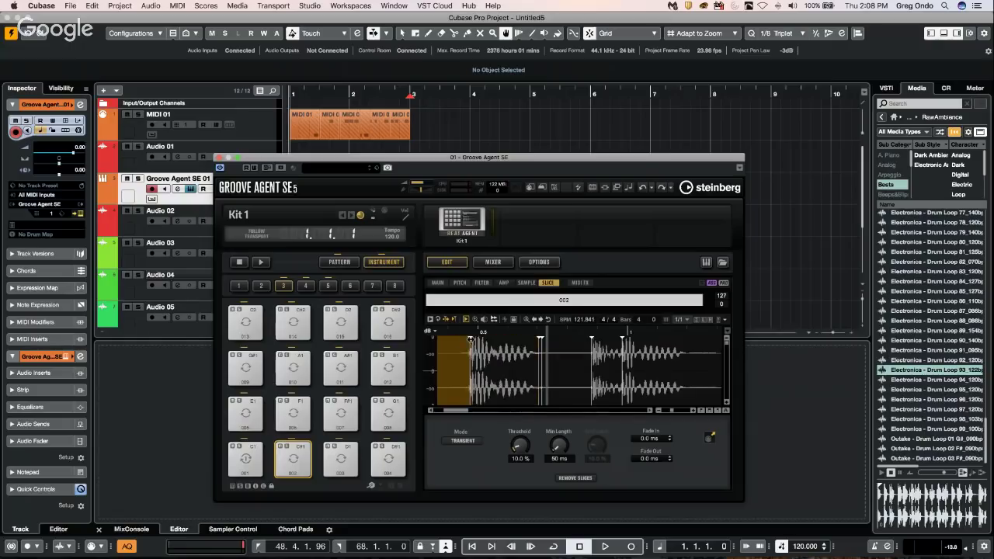
{"action": "left_click", "coordinate": [540, 339]}
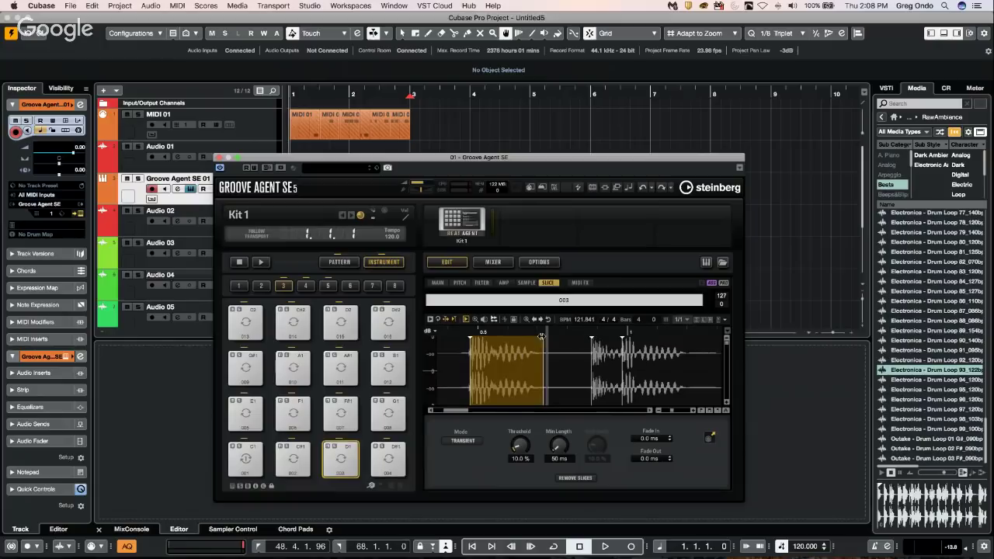
{"action": "left_click", "coordinate": [542, 338]}
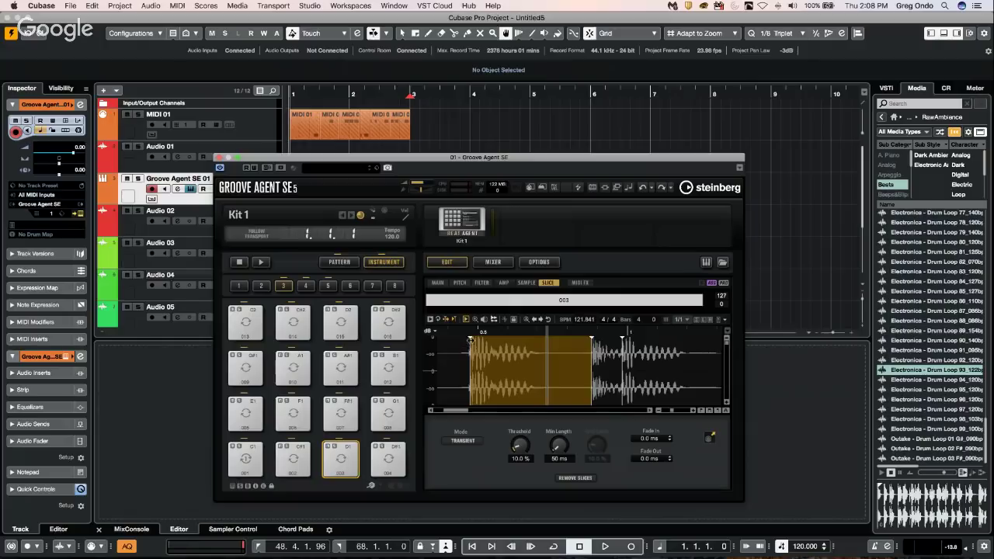
Step: Add three slice markers within slice 003 and one just after the transient near 1, and close the Groove Agent window
{"action": "left_click", "coordinate": [504, 339]}
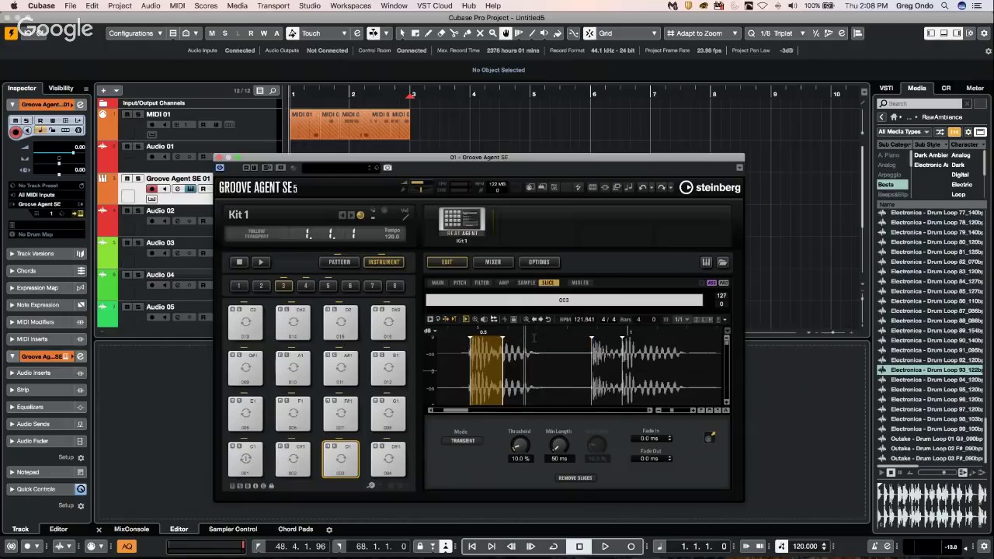
{"action": "left_click", "coordinate": [534, 339]}
{"action": "left_click", "coordinate": [576, 339]}
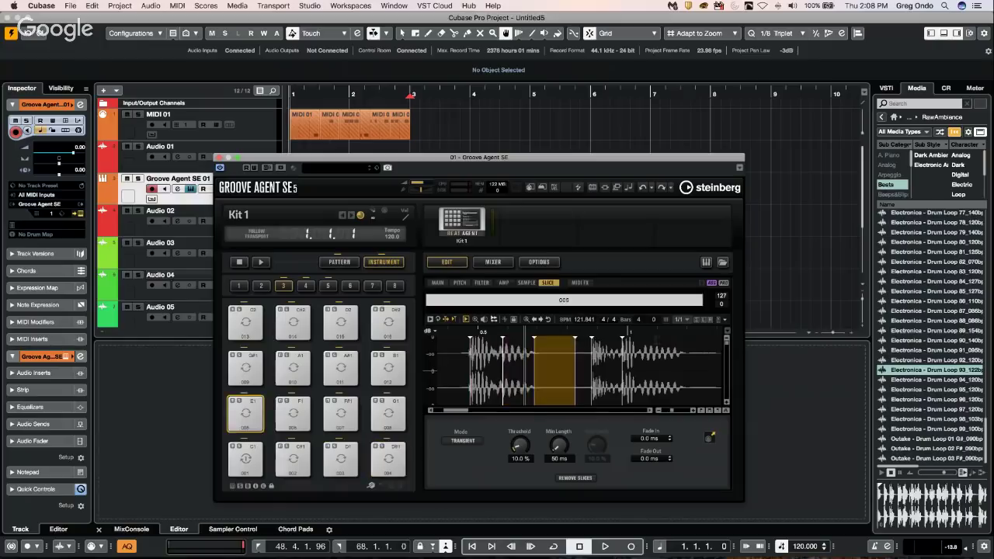
{"action": "left_click", "coordinate": [656, 338]}
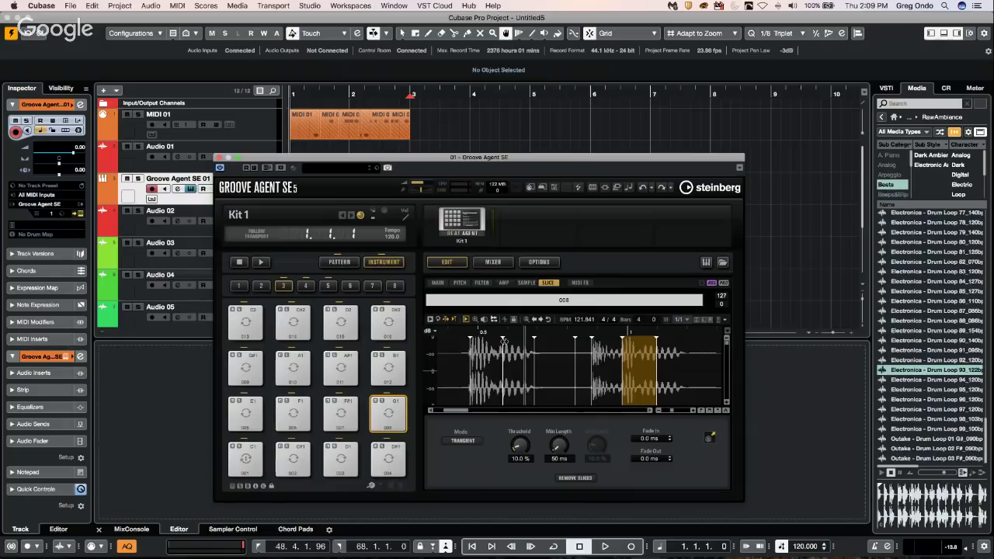
{"action": "left_click", "coordinate": [218, 158]}
Step: Switch to the already open "be someone" project
{"action": "left_click", "coordinate": [353, 6]}
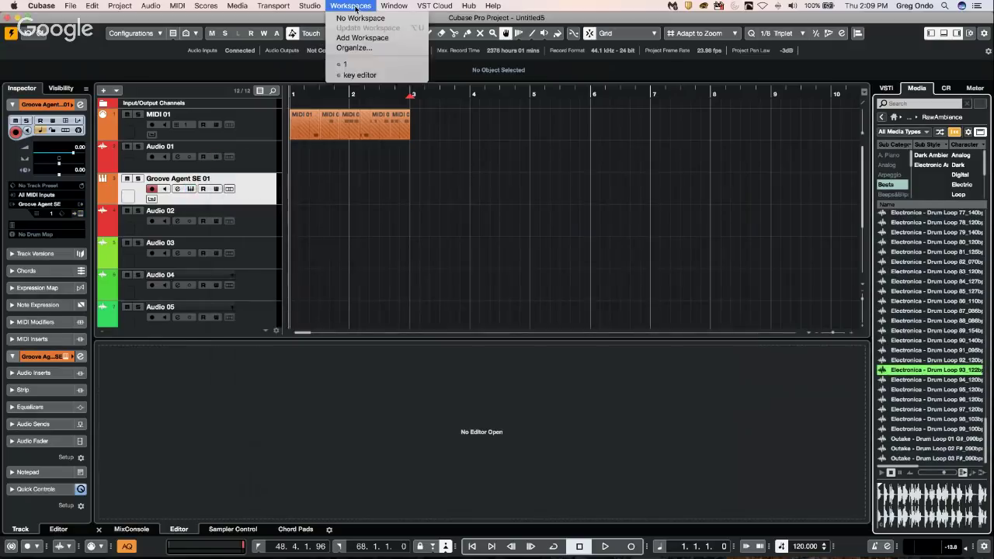
{"action": "mouse_move", "coordinate": [394, 6]}
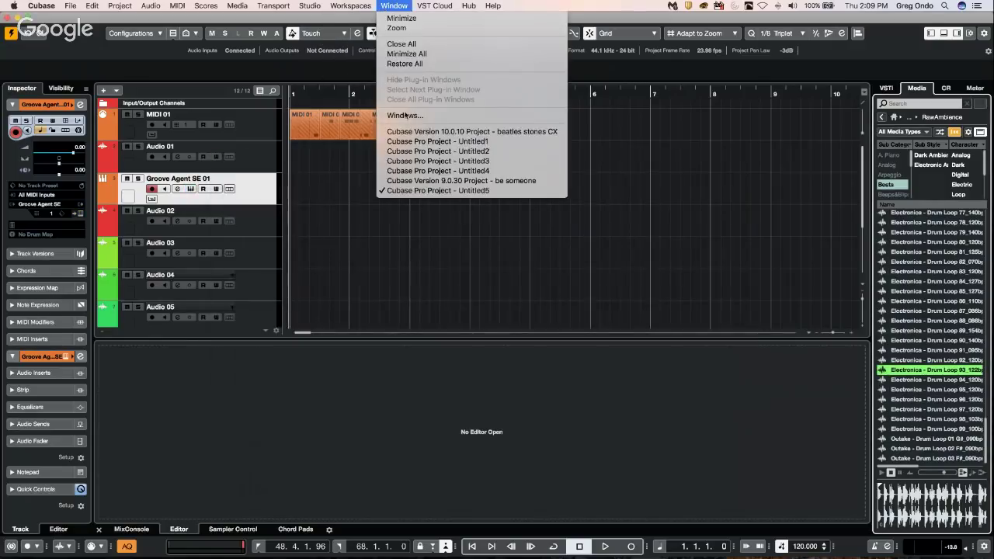
{"action": "left_click", "coordinate": [410, 180]}
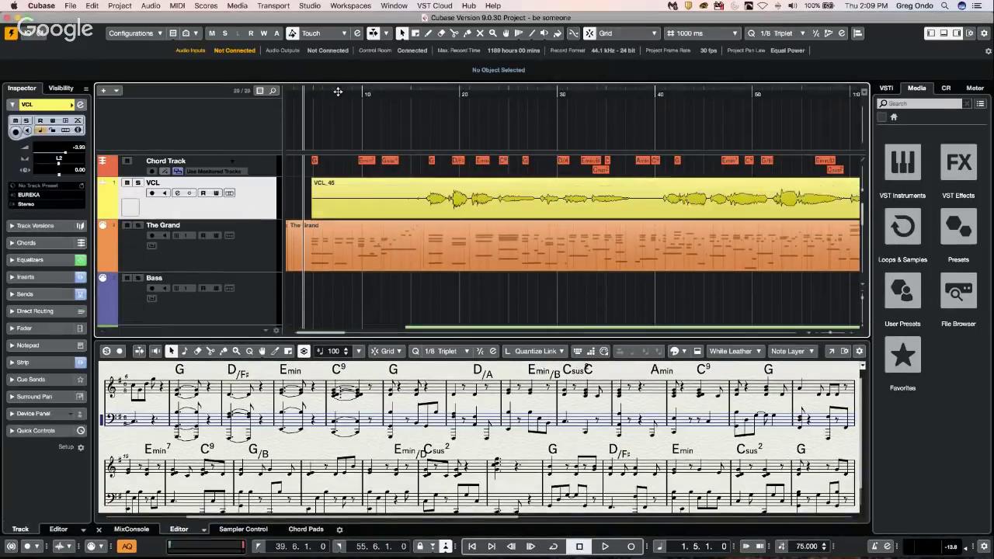
Step: Open the VCL_45 vocal event in a separate Sample Editor window and display its VariAudio segments
{"action": "key", "text": "g"}
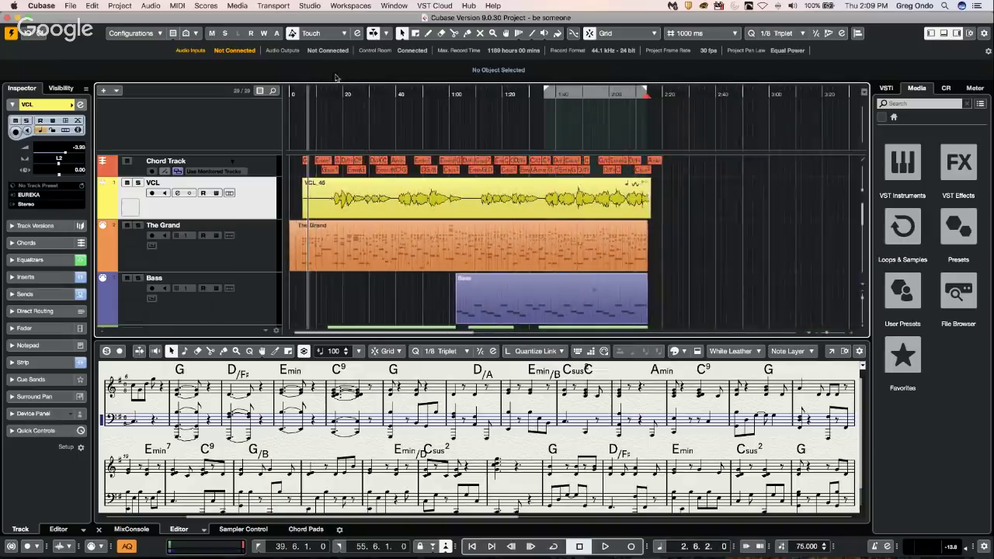
{"action": "double_click", "coordinate": [466, 202]}
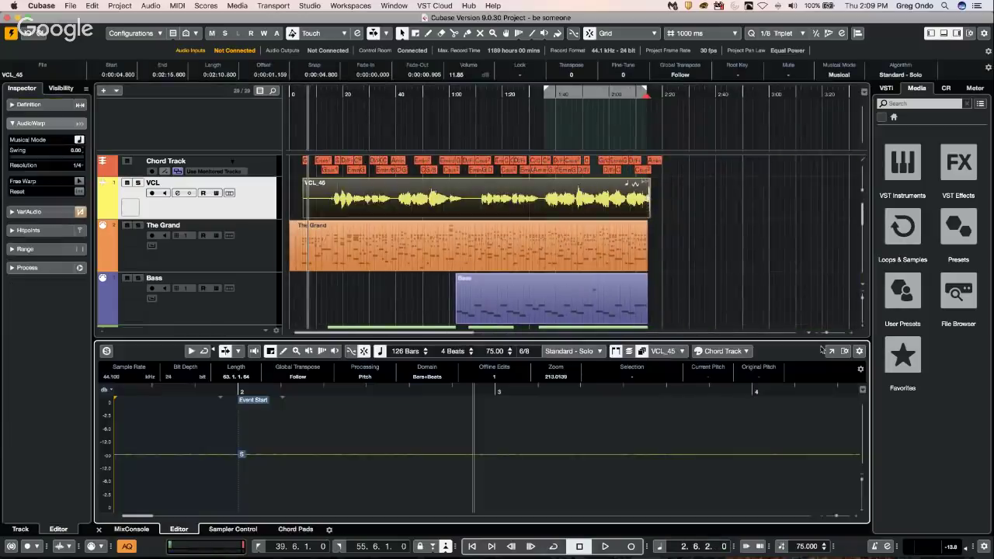
{"action": "key", "text": "Return"}
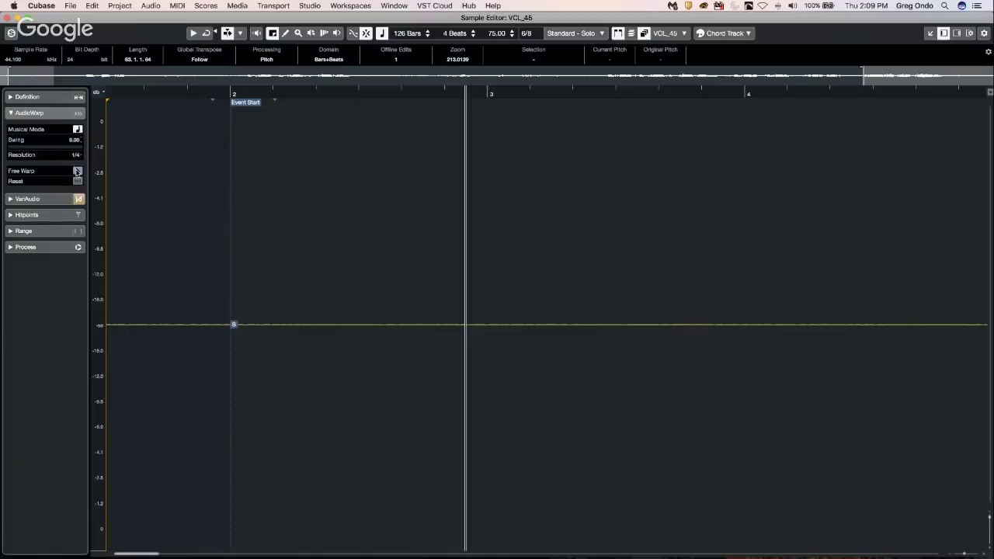
{"action": "left_click", "coordinate": [54, 199]}
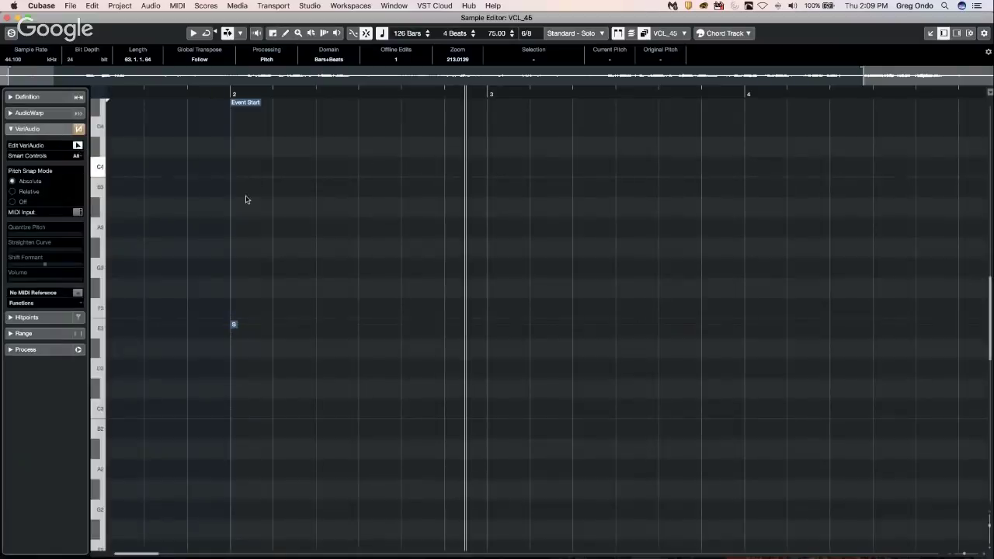
{"action": "left_click_drag", "start_coordinate": [210, 82], "coordinate": [256, 62]}
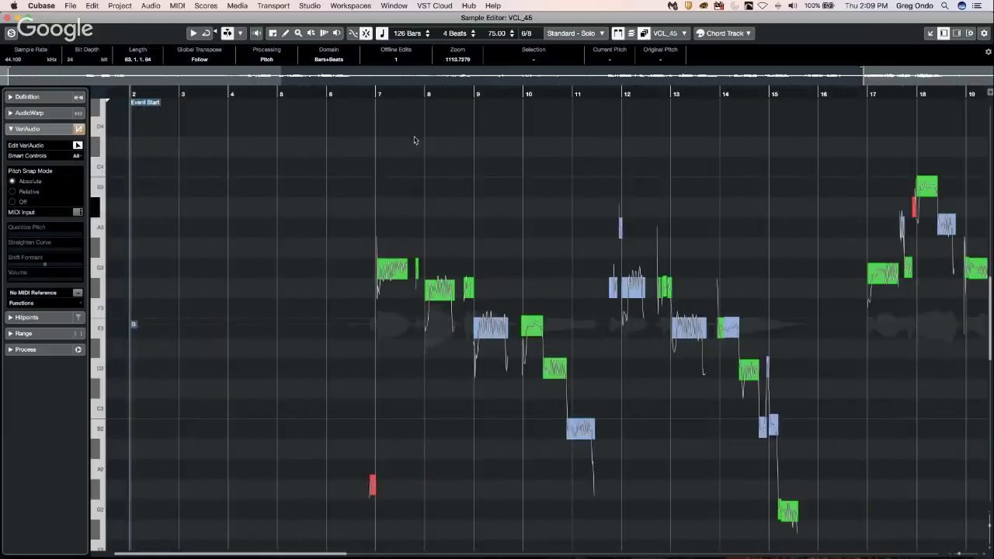
Step: Play the vocal from just before bar 7 and check the VariAudio segment color options, leaving Chord Track selected
{"action": "left_click", "coordinate": [457, 93]}
{"action": "left_click", "coordinate": [345, 124]}
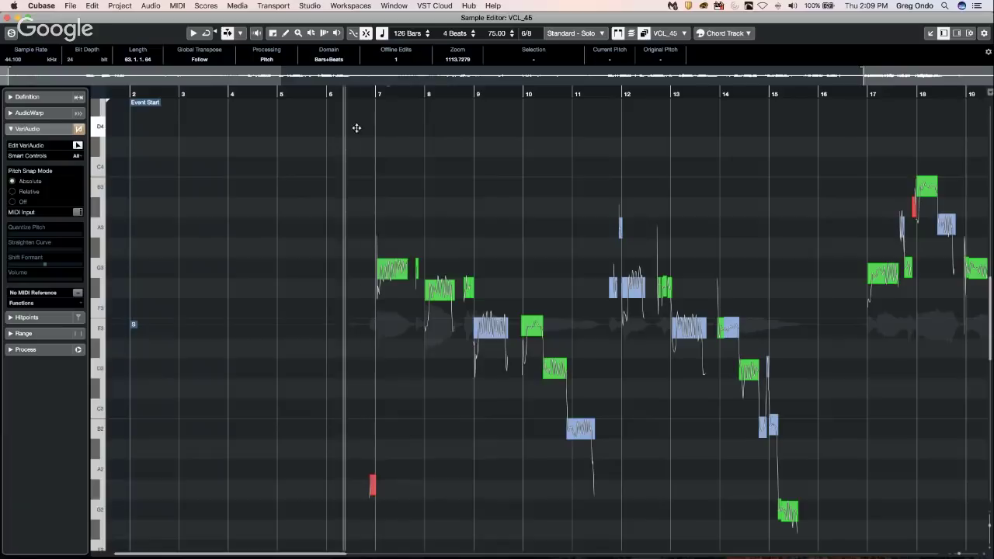
{"action": "left_click", "coordinate": [355, 143]}
{"action": "key", "text": "space"}
{"action": "left_click", "coordinate": [744, 35]}
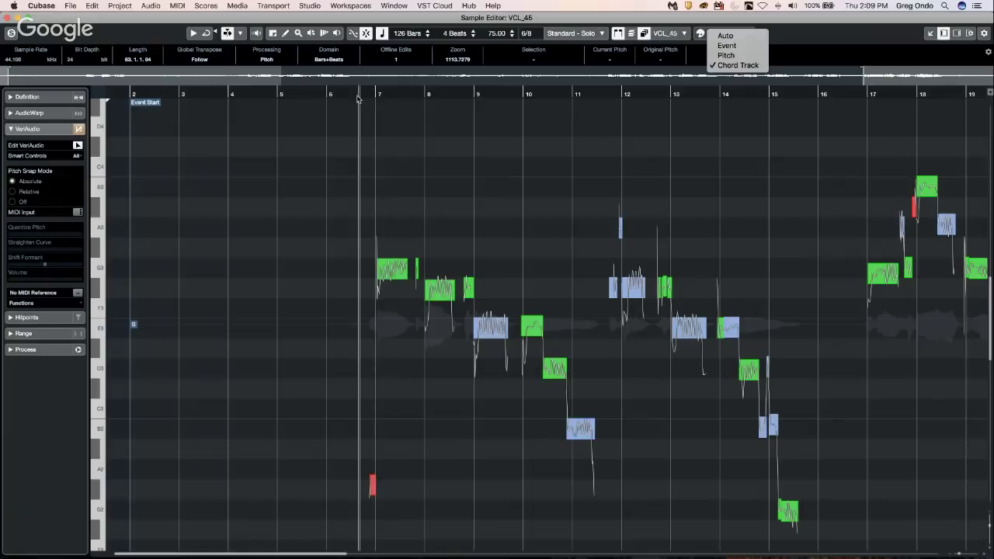
{"action": "key", "text": "Escape"}
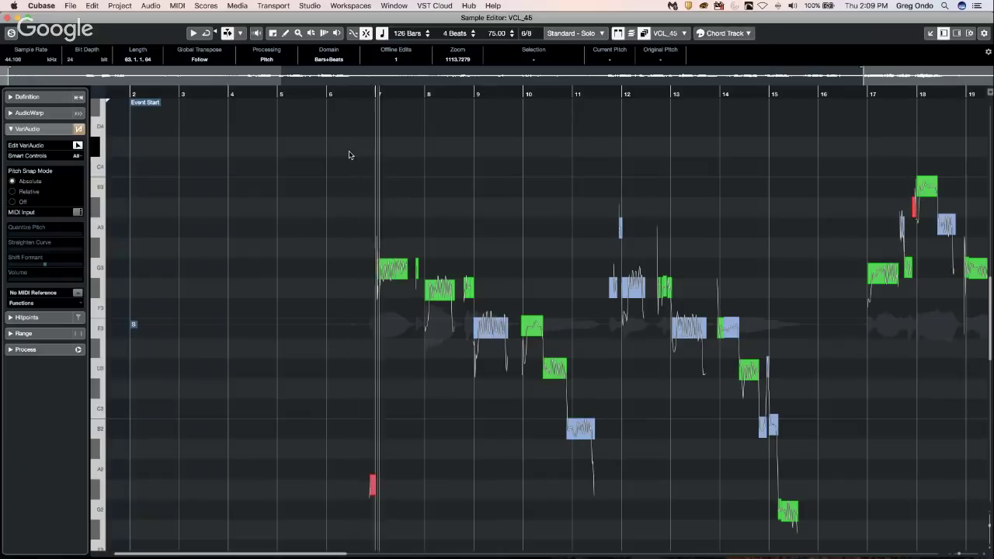
Step: Examine the chord-based coloring of the vocal's VariAudio segments, selecting individual notes at bars 8, 9 and 14
{"action": "key", "text": "h"}
{"action": "key", "text": "h"}
{"action": "key", "text": "h"}
{"action": "left_click", "coordinate": [550, 291]}
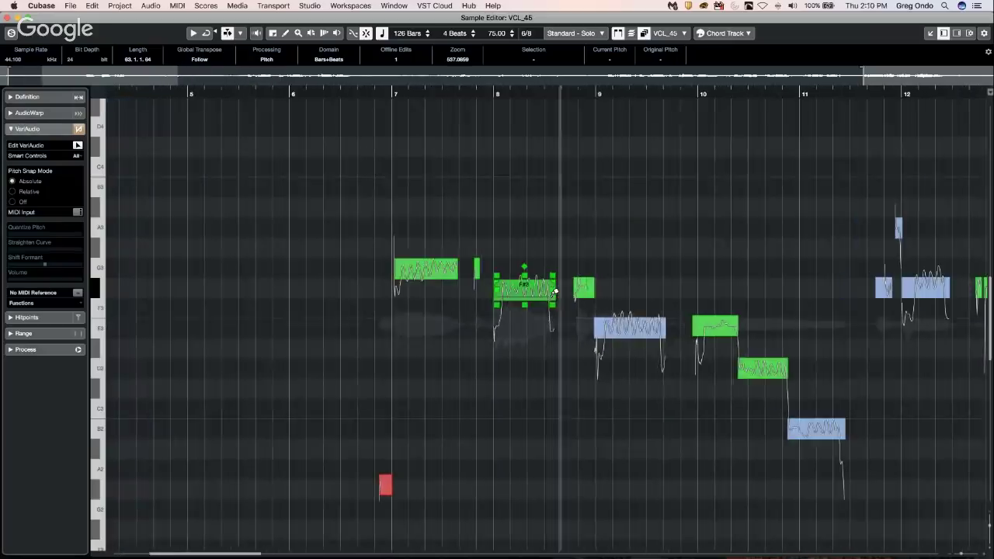
{"action": "key", "text": "h"}
{"action": "key", "text": "h"}
{"action": "left_click", "coordinate": [612, 330]}
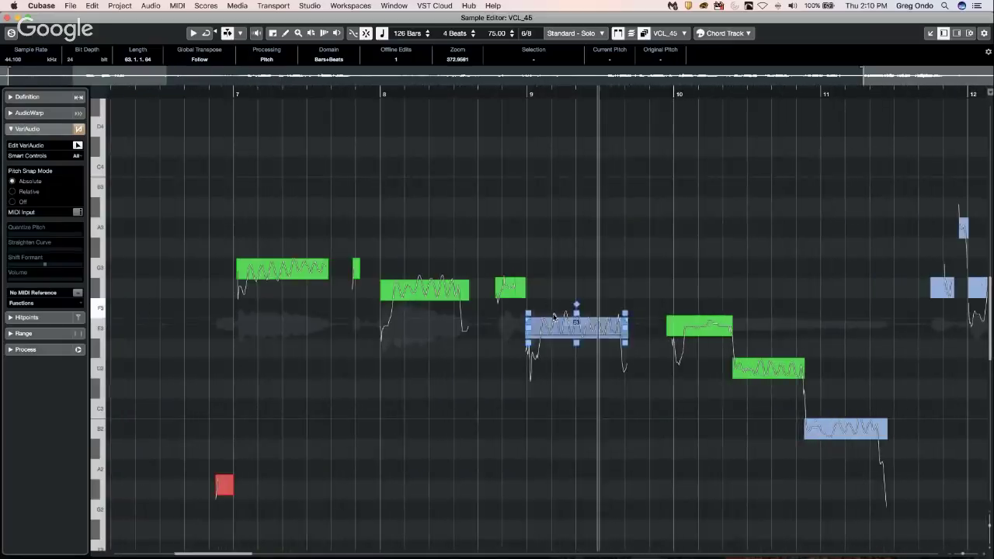
{"action": "left_click", "coordinate": [605, 343]}
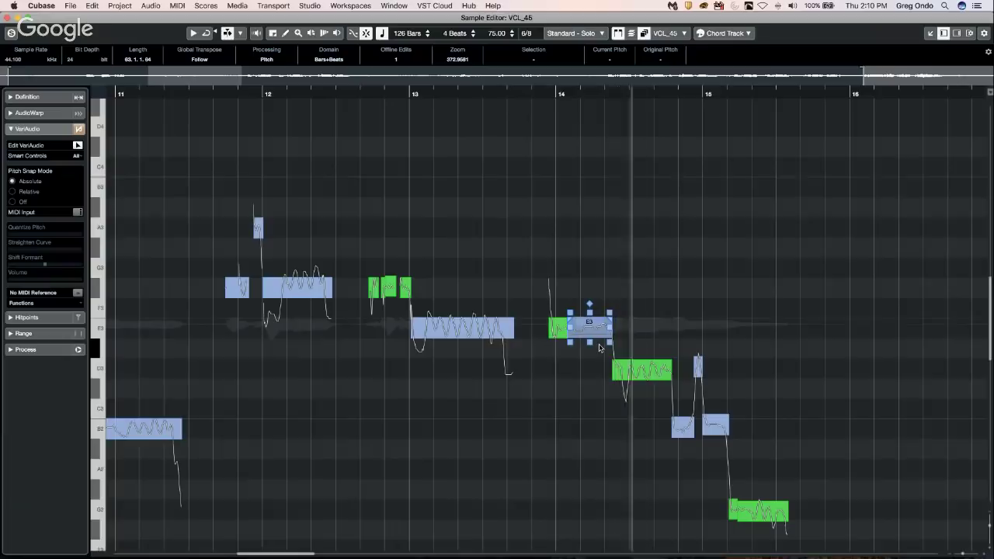
Step: Audition the VCL_45 vocal phrase from late bar 13 through bar 15 in the sample editor
{"action": "key", "text": "space"}
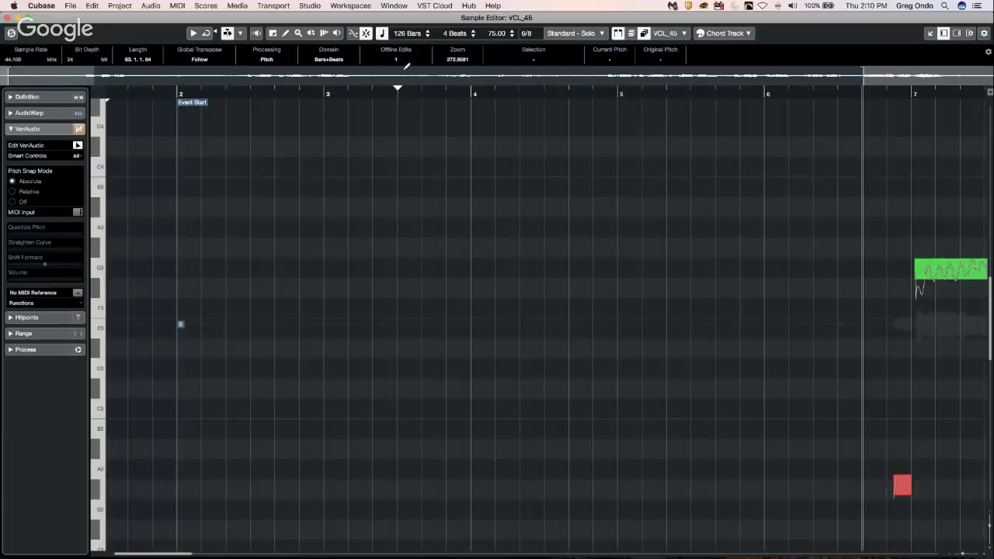
{"action": "left_click_drag", "start_coordinate": [399, 86], "coordinate": [373, 69]}
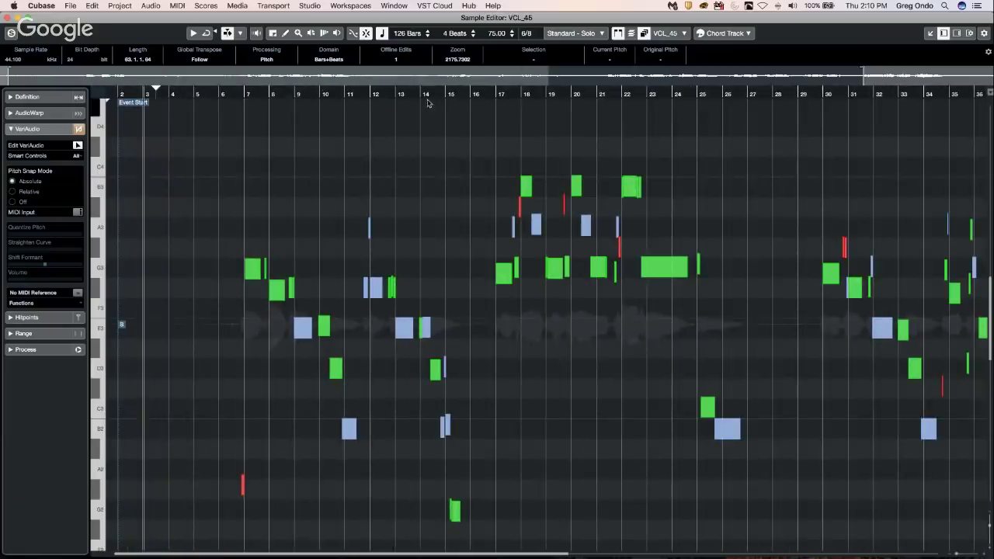
{"action": "left_click_drag", "start_coordinate": [414, 93], "coordinate": [414, 126]}
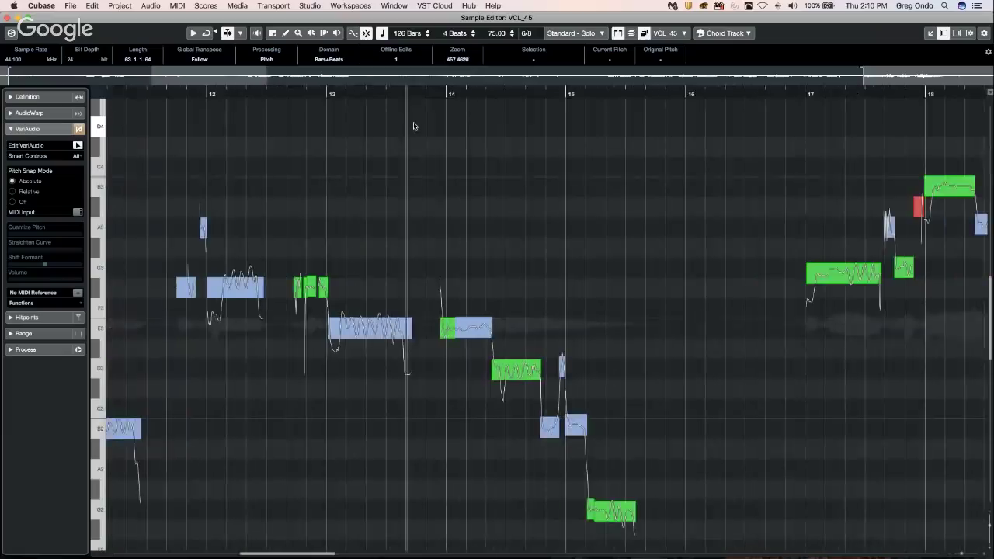
{"action": "key", "text": "space"}
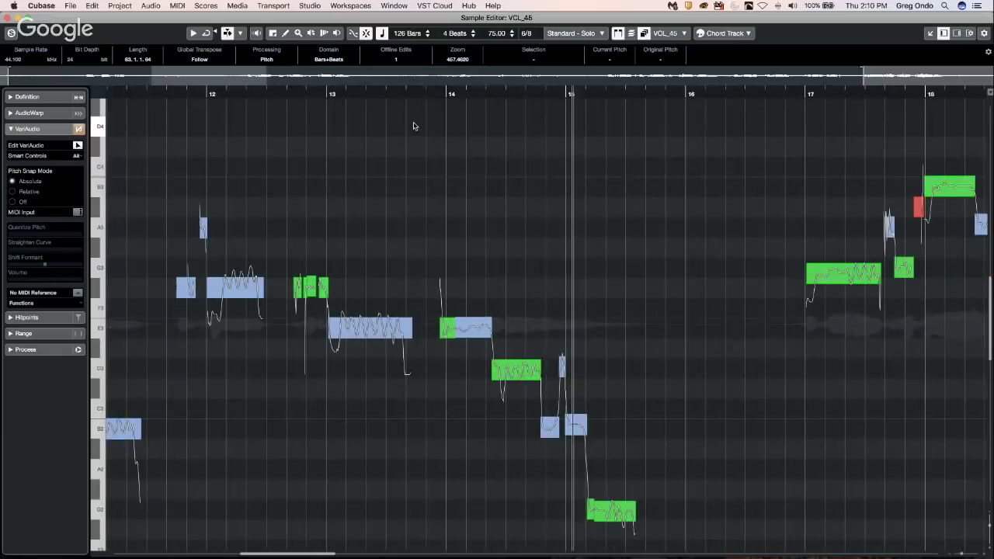
{"action": "key", "text": "space"}
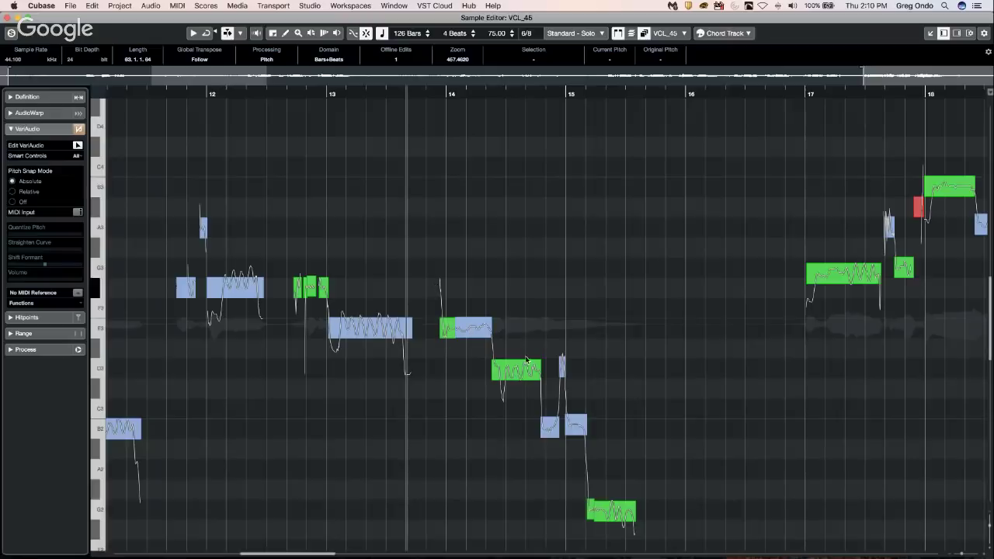
Step: Quantize the pitch of all vocal segments in bars 14 and 15 to 100% and close the sample editor window
{"action": "left_click_drag", "start_coordinate": [434, 281], "coordinate": [626, 533]}
{"action": "left_click", "coordinate": [517, 251]}
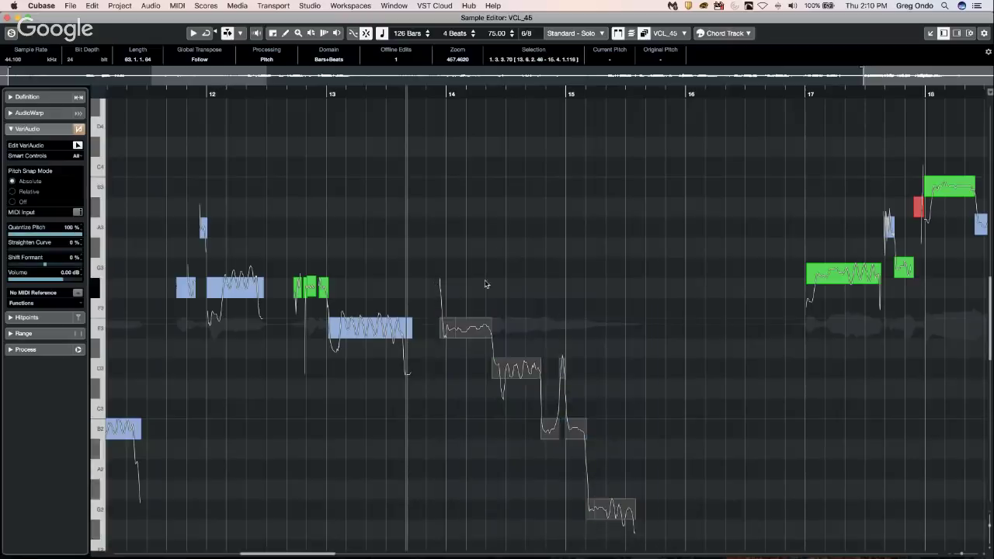
{"action": "left_click", "coordinate": [7, 17]}
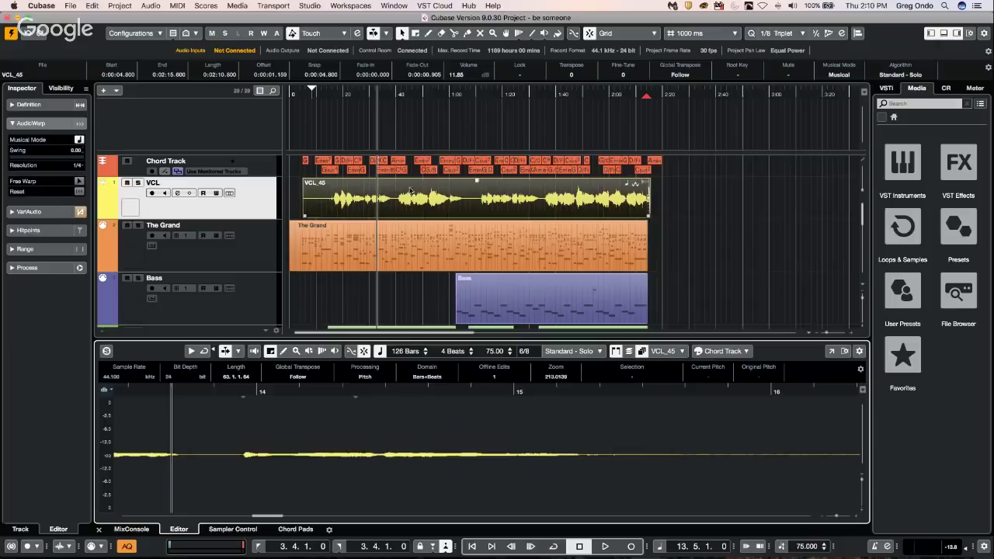
Step: Set the project window's ruler to display bars and beats
{"action": "left_click_drag", "start_coordinate": [402, 95], "coordinate": [402, 97]}
{"action": "right_click", "coordinate": [402, 97]}
{"action": "left_click", "coordinate": [420, 98]}
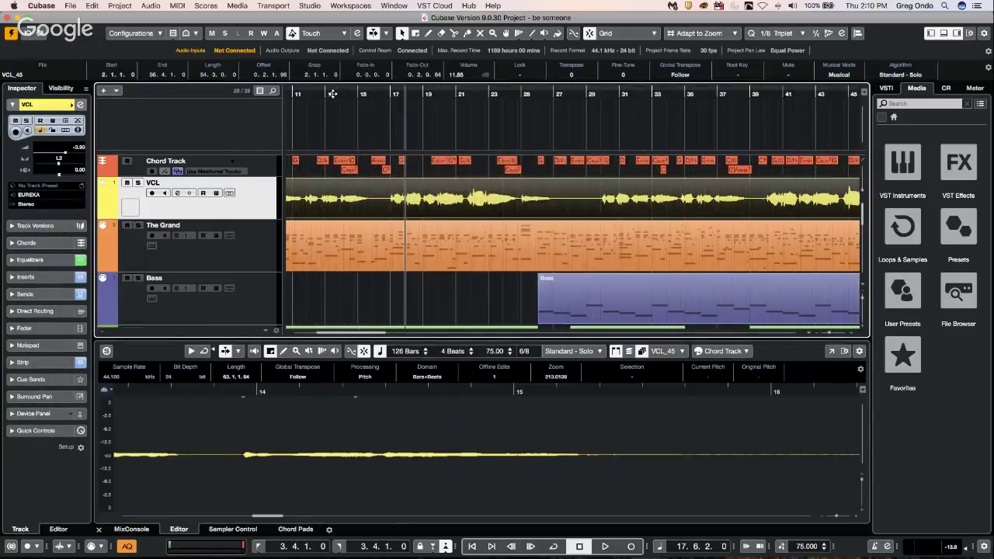
Step: Generate 2 harmony voices with vibrato strength reduced by 80% from the VCL range between late bar 13 and bar 16, and audition them
{"action": "left_click_drag", "start_coordinate": [334, 93], "coordinate": [323, 183]}
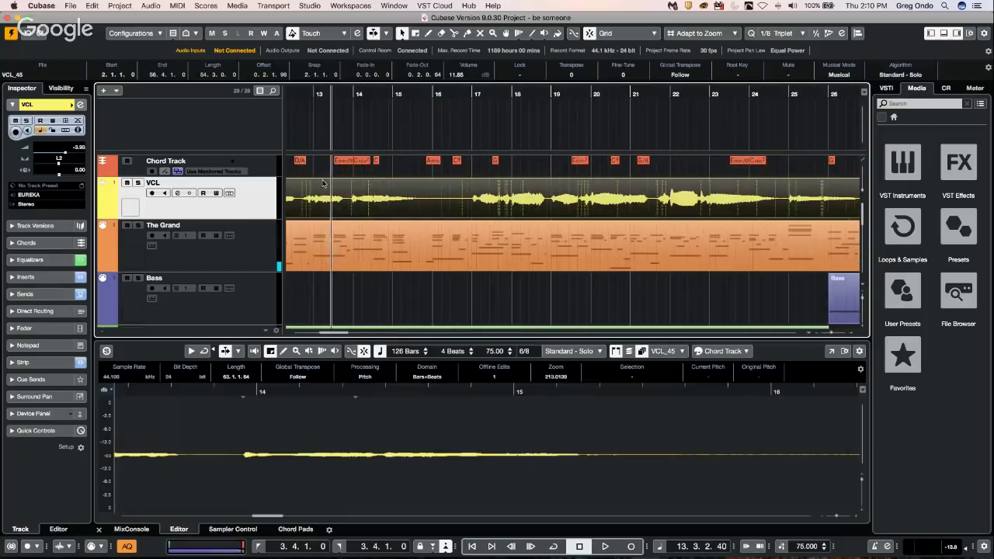
{"action": "key", "text": "2"}
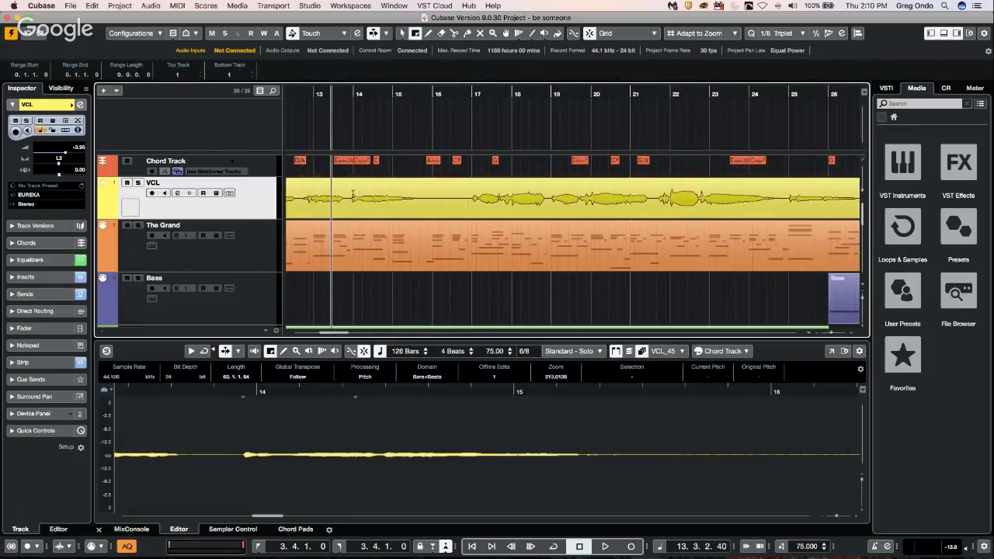
{"action": "left_click_drag", "start_coordinate": [348, 196], "coordinate": [428, 201]}
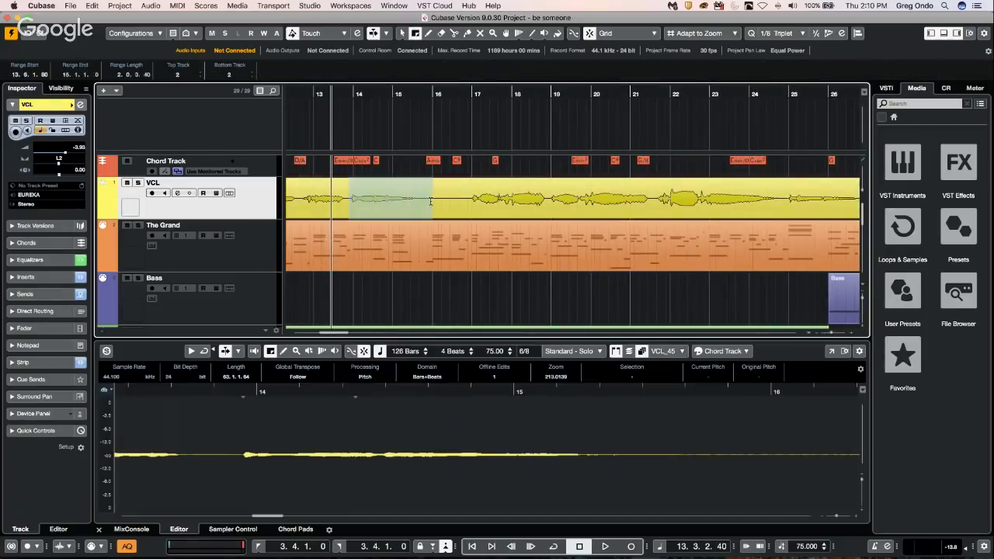
{"action": "left_click", "coordinate": [150, 5]}
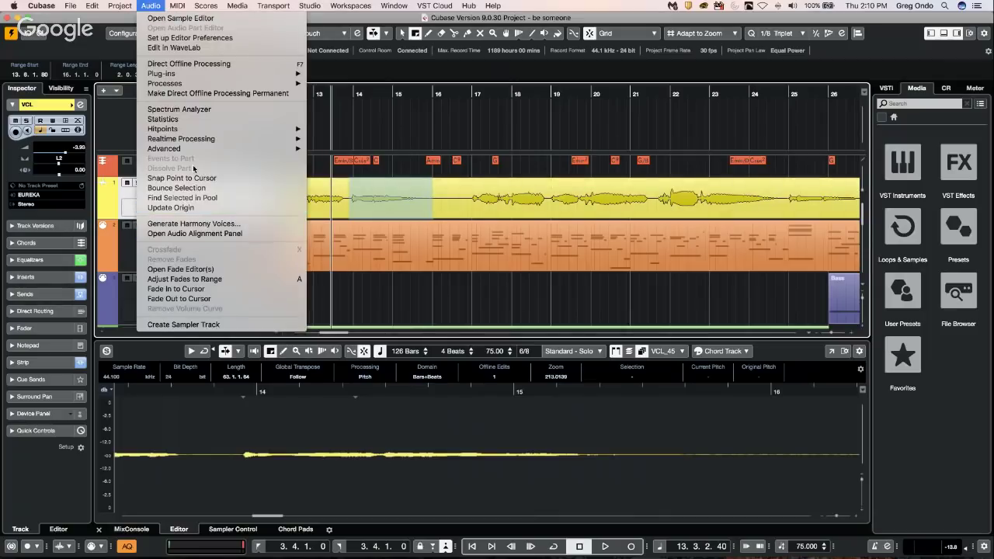
{"action": "mouse_move", "coordinate": [195, 153]}
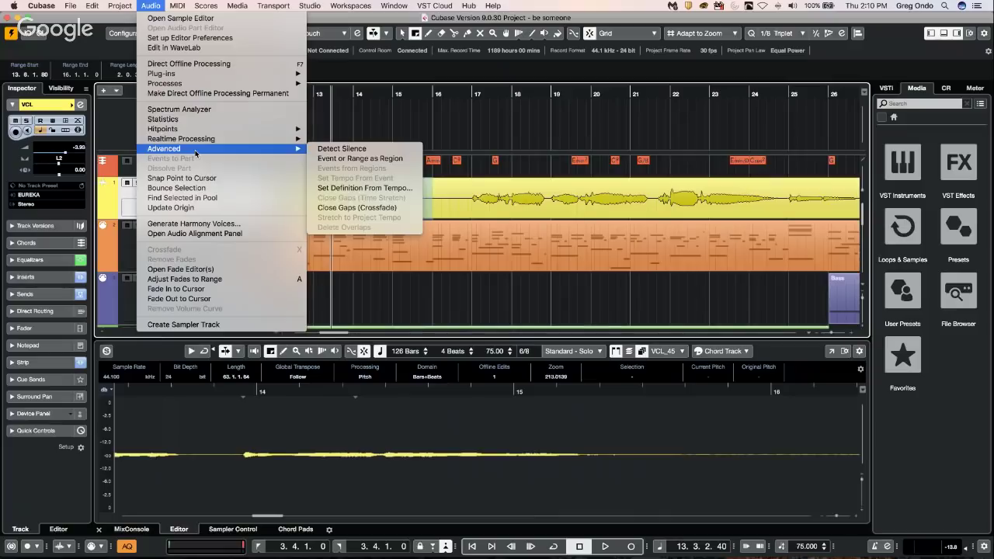
{"action": "left_click", "coordinate": [198, 223]}
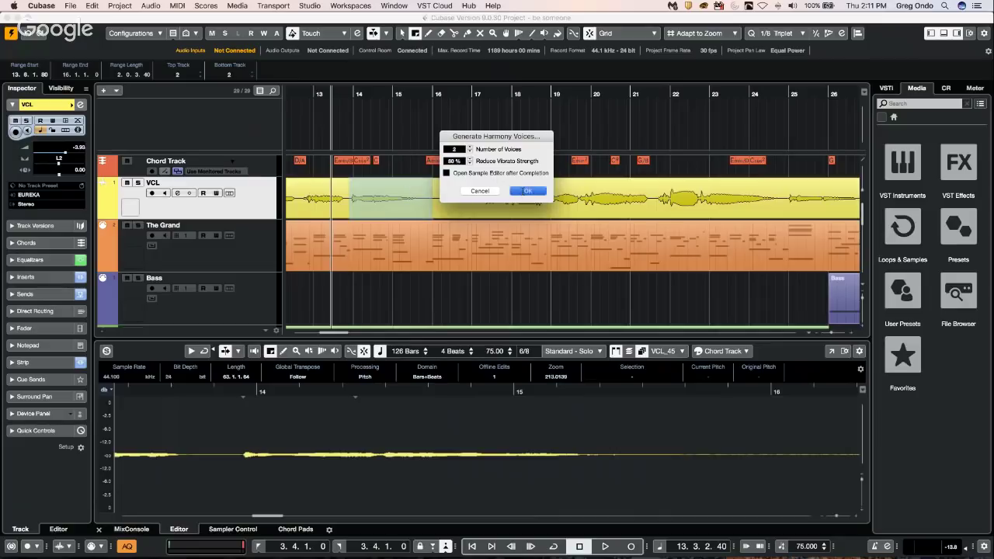
{"action": "key", "text": "Return"}
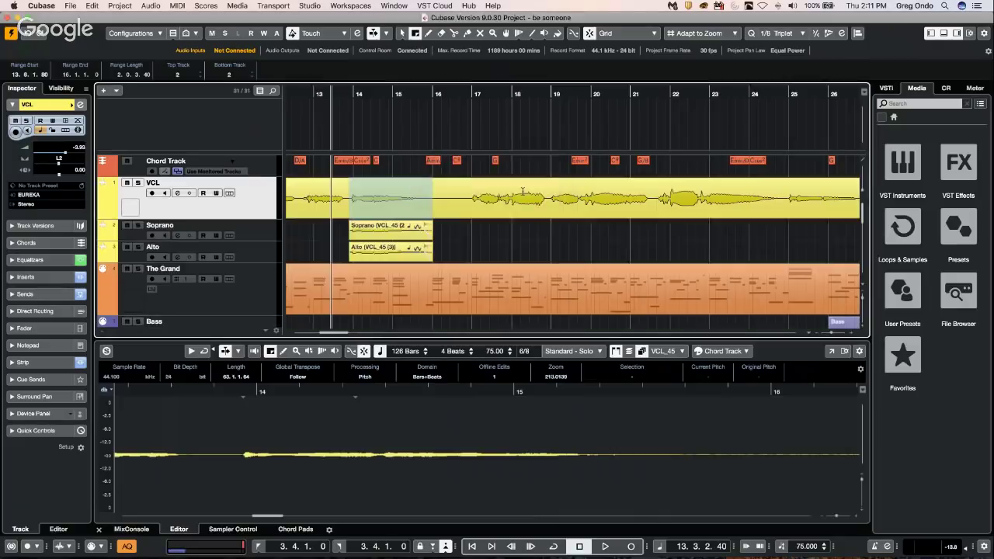
{"action": "left_click", "coordinate": [337, 93]}
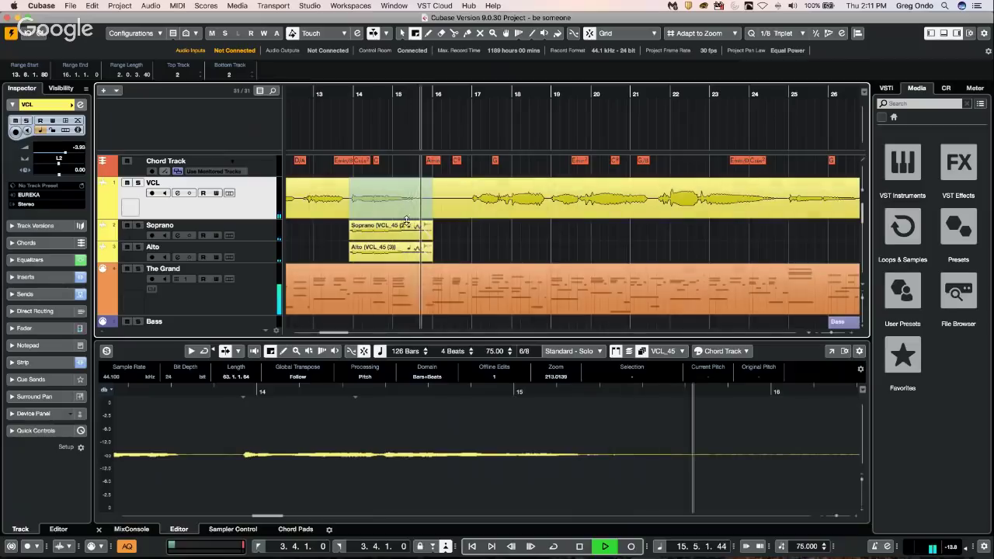
{"action": "key", "text": "space"}
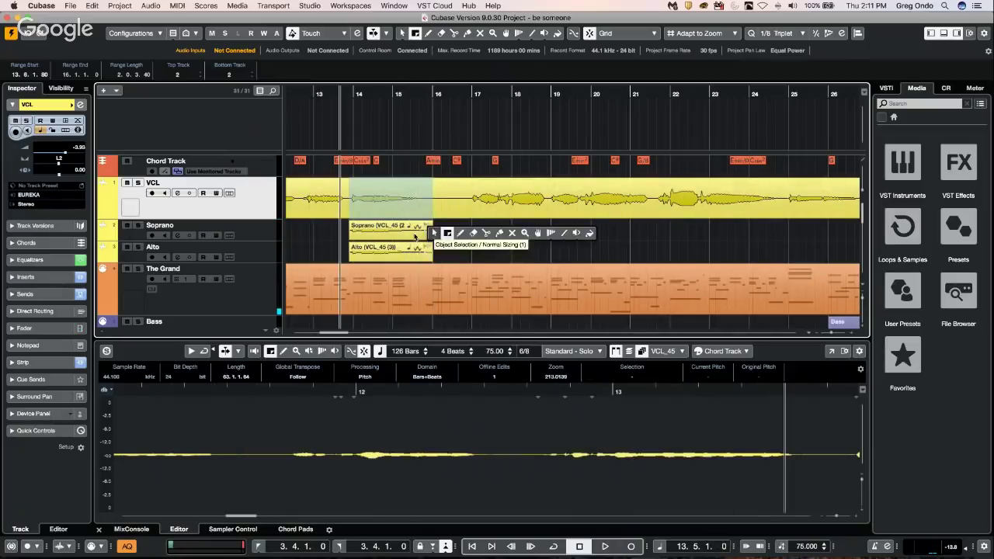
Step: Switch to object selection and show the Soprano event's VariAudio segments in the sample editor
{"action": "key", "text": "1"}
{"action": "left_click", "coordinate": [381, 230]}
{"action": "double_click", "coordinate": [381, 230]}
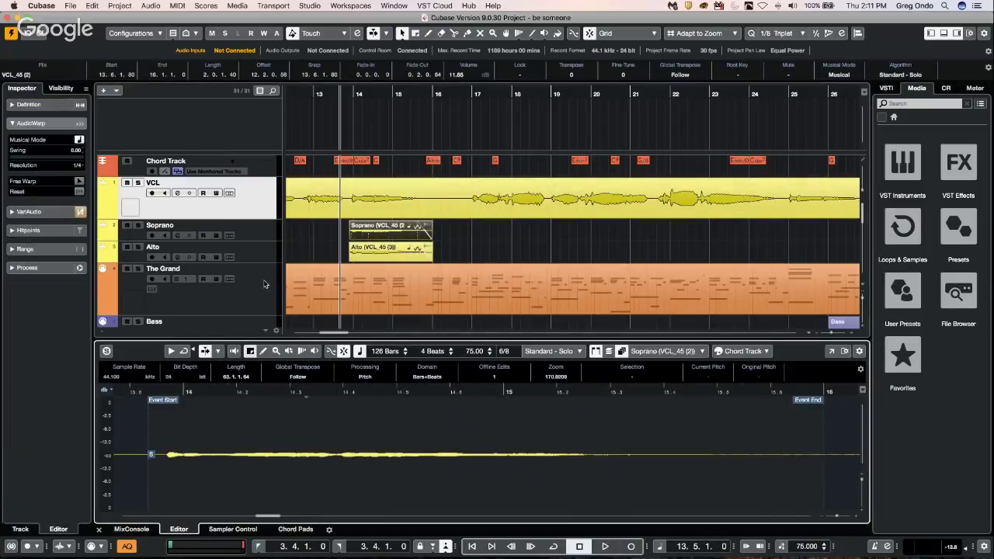
{"action": "left_click", "coordinate": [29, 212]}
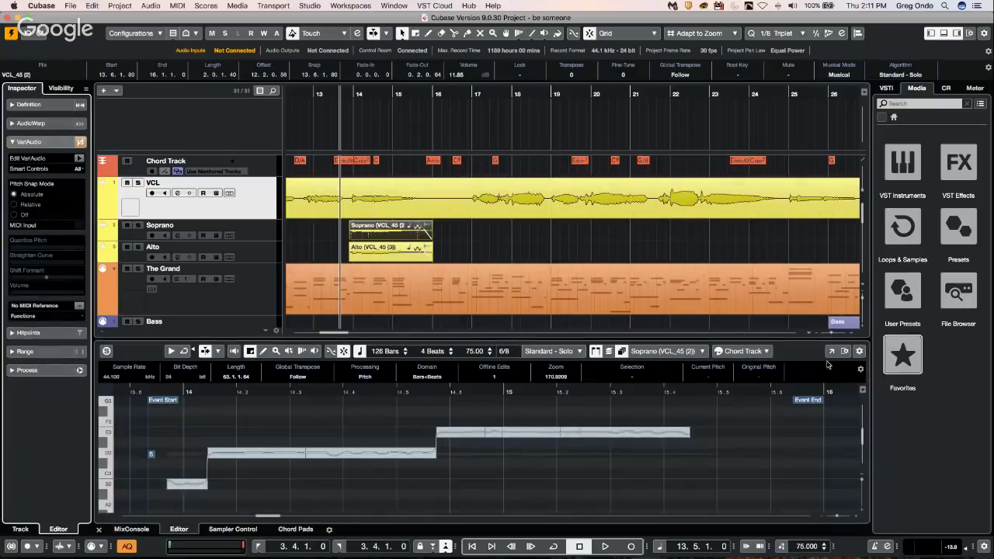
Step: Mute the VCL and Alto tracks and audition the Soprano harmony from bar 13
{"action": "left_click", "coordinate": [392, 238]}
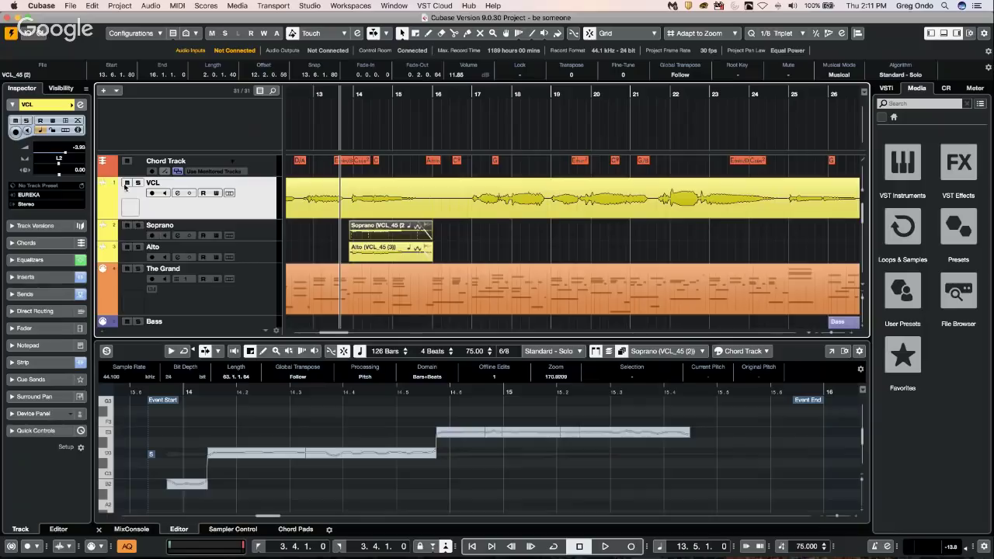
{"action": "left_click", "coordinate": [313, 93]}
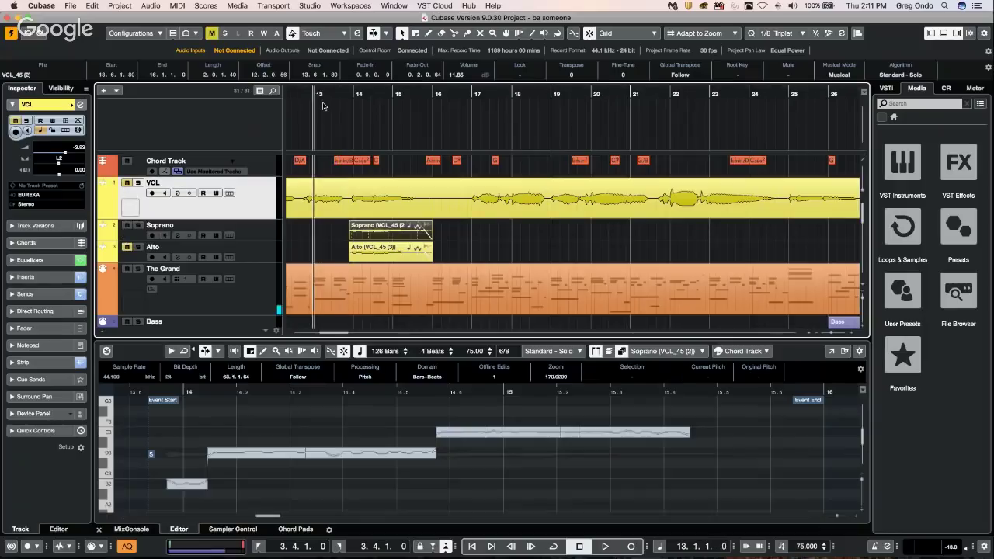
{"action": "key", "text": "space"}
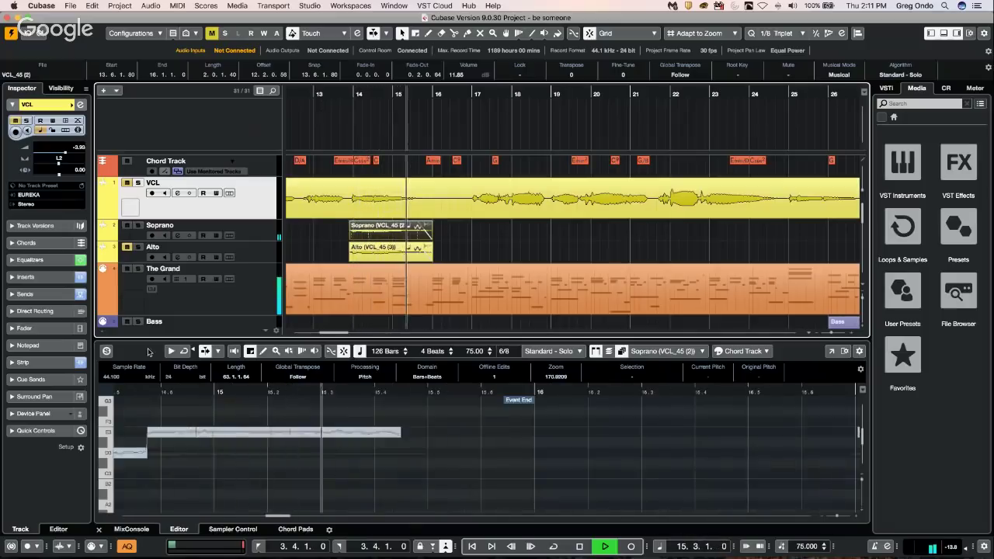
{"action": "key", "text": "space"}
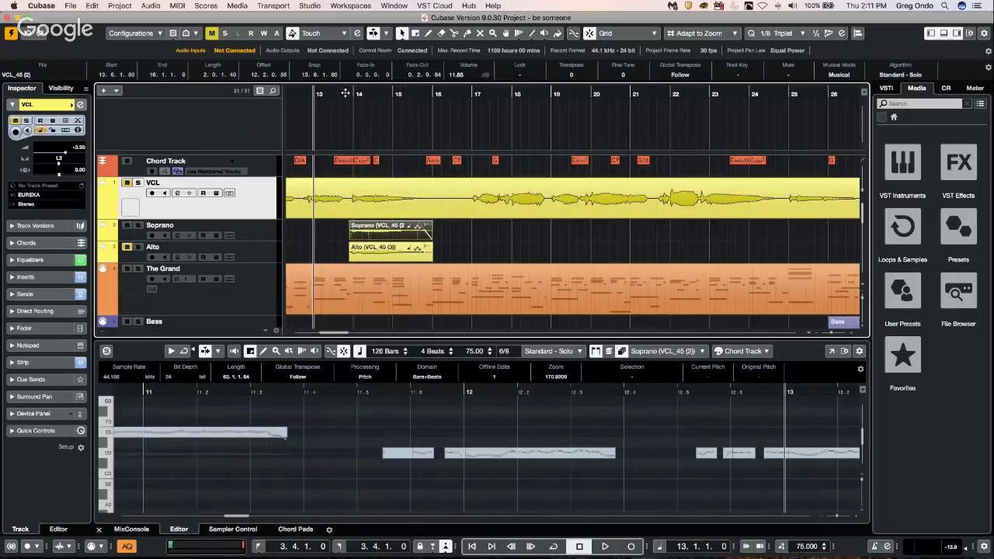
{"action": "left_click", "coordinate": [345, 93]}
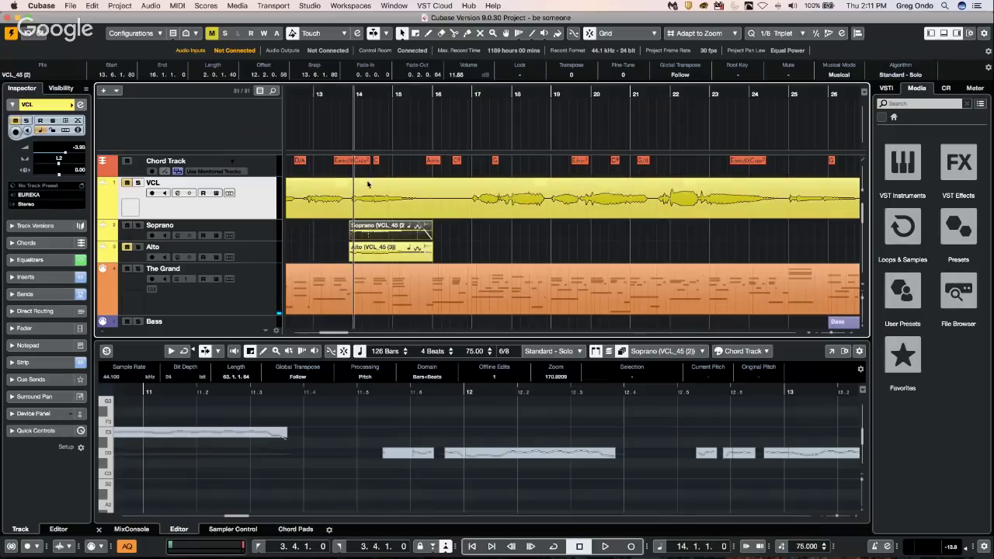
{"action": "key", "text": "space"}
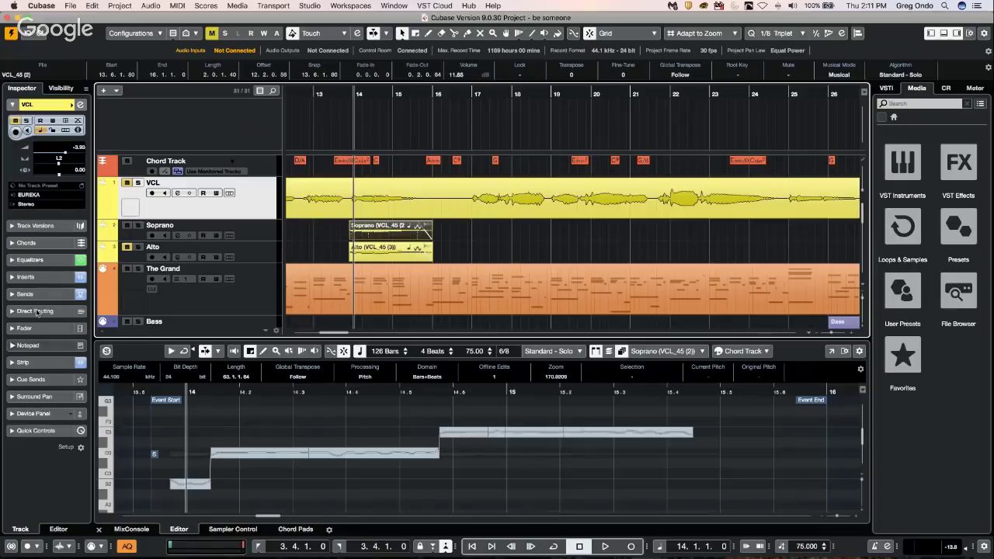
Step: Enable VariAudio editing for the Soprano event and shift the formant of all its segments to 20%
{"action": "left_click", "coordinate": [59, 529]}
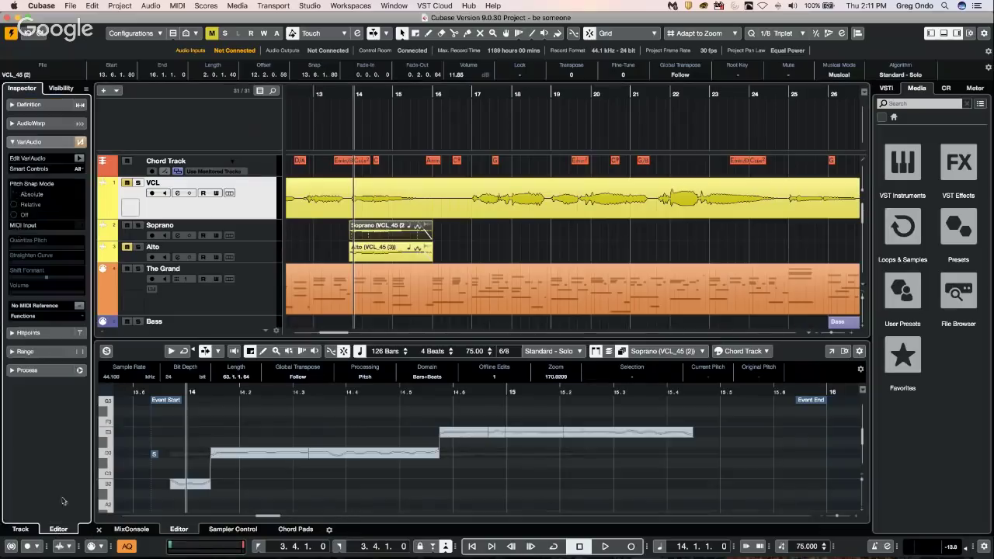
{"action": "left_click", "coordinate": [78, 159]}
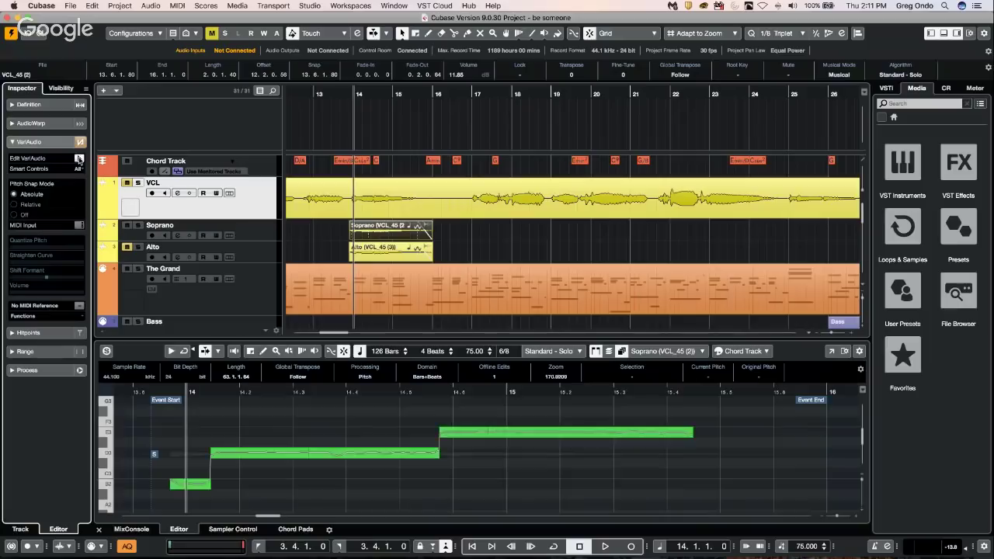
{"action": "left_click_drag", "start_coordinate": [177, 425], "coordinate": [508, 506]}
{"action": "left_click", "coordinate": [194, 432]}
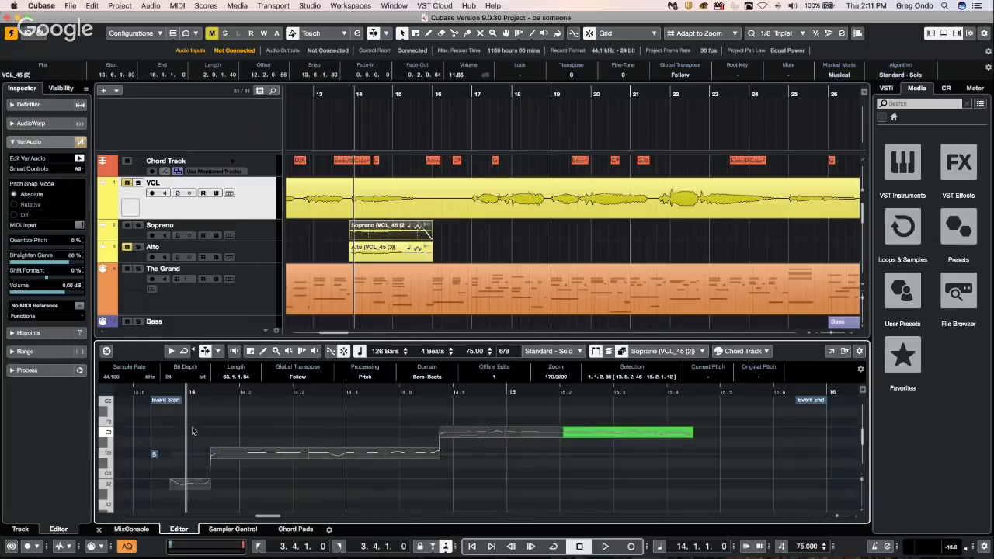
{"action": "left_click", "coordinate": [187, 494]}
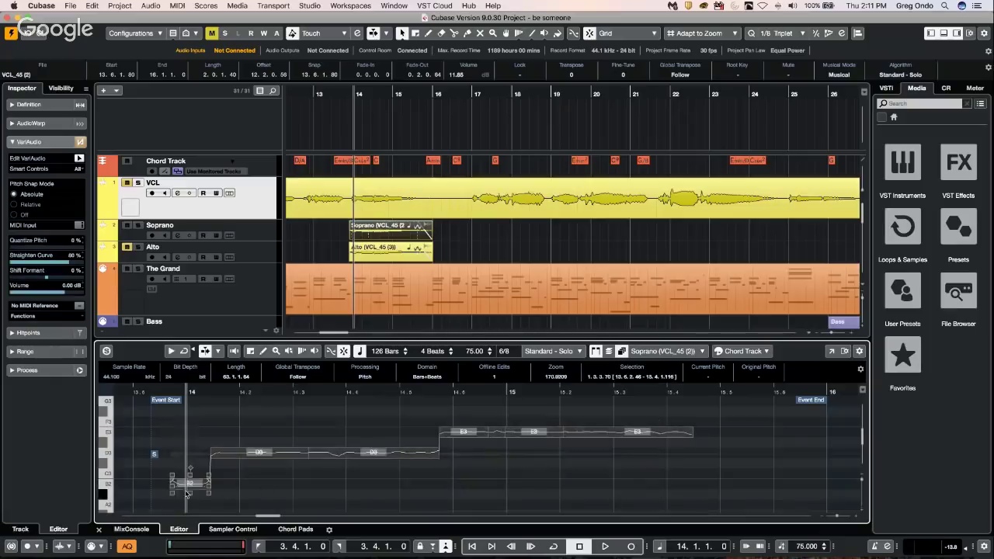
{"action": "left_click_drag", "start_coordinate": [172, 493], "coordinate": [173, 494]}
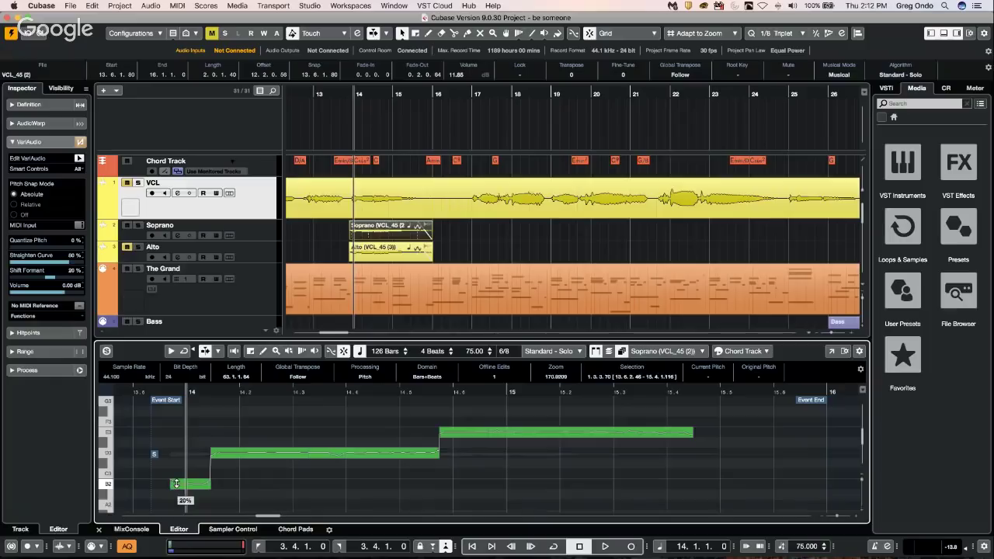
{"action": "left_click_drag", "start_coordinate": [176, 487], "coordinate": [176, 487]}
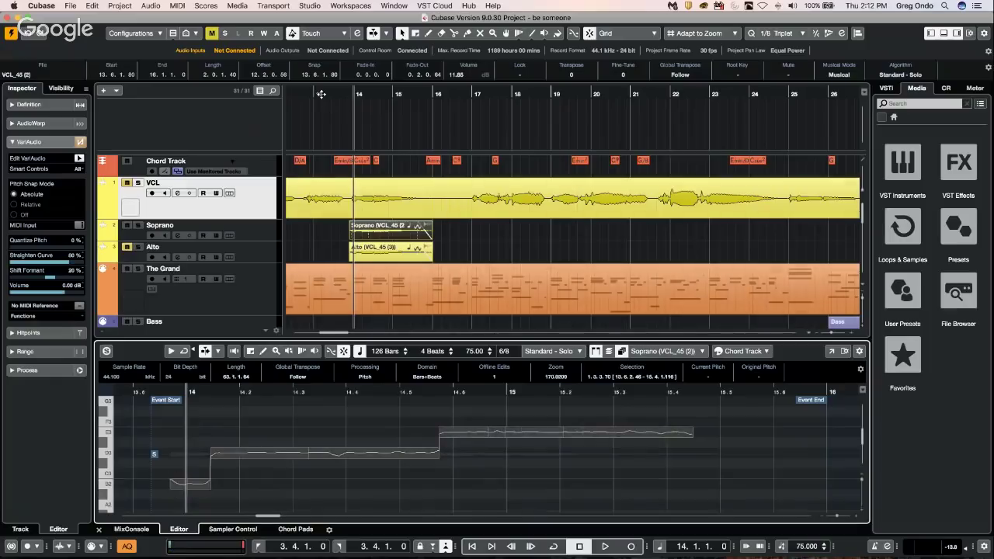
Step: Audition the formant-shifted Soprano harmony from bar 13, and reselect the Soprano track and its event
{"action": "left_click", "coordinate": [320, 94]}
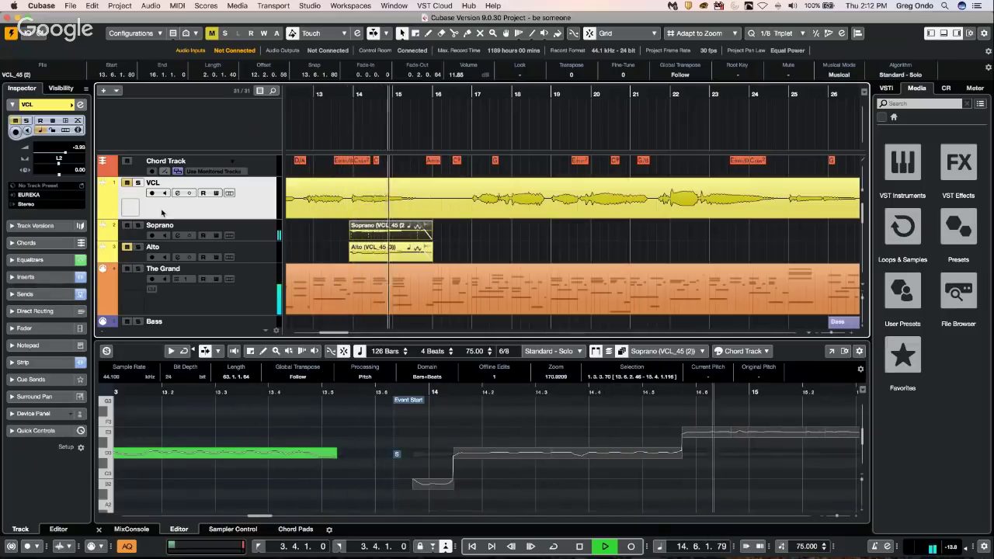
{"action": "key", "text": "space"}
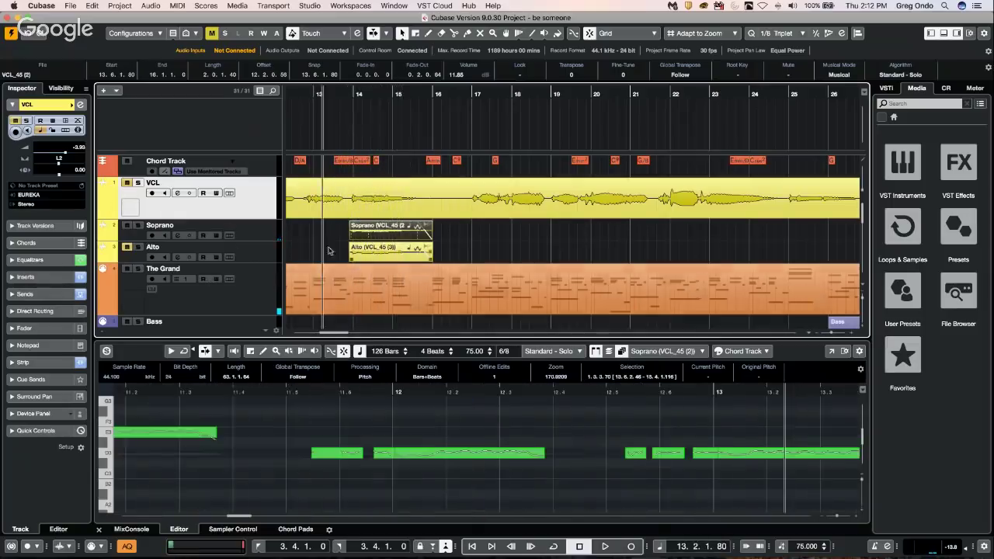
{"action": "left_click", "coordinate": [268, 230]}
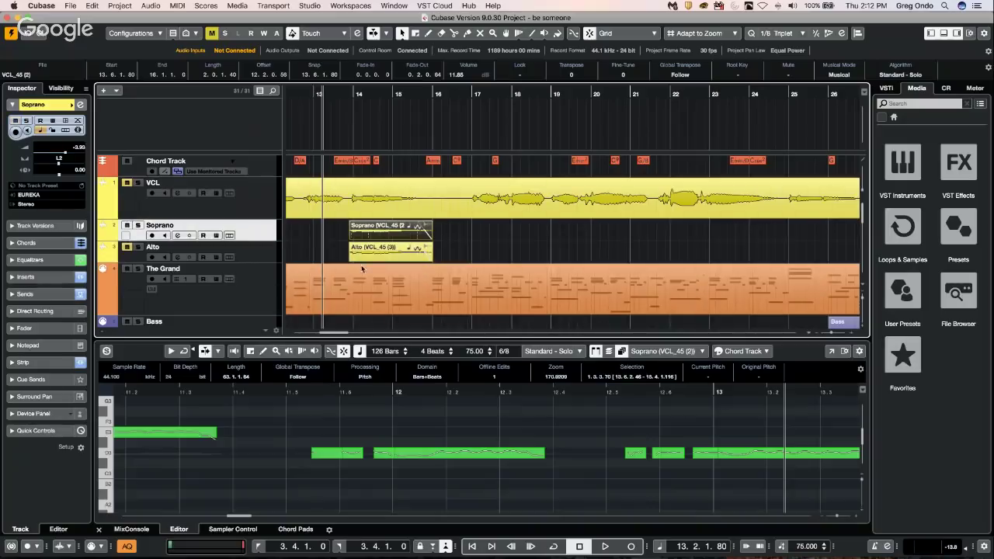
{"action": "left_click", "coordinate": [394, 237]}
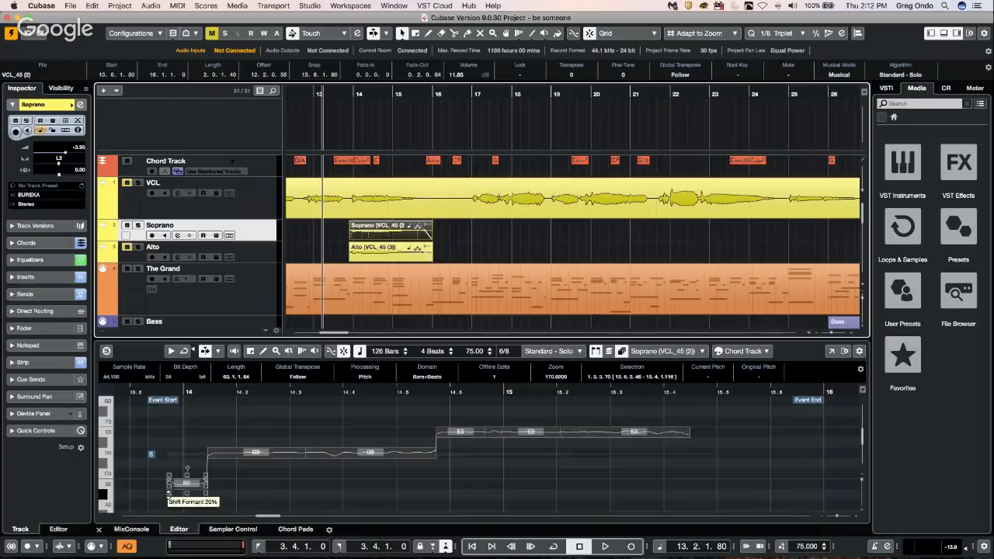
Step: Shift the formant of all the Soprano event's segments to -48% and audition the harmony from bar 13
{"action": "key", "text": "super+a"}
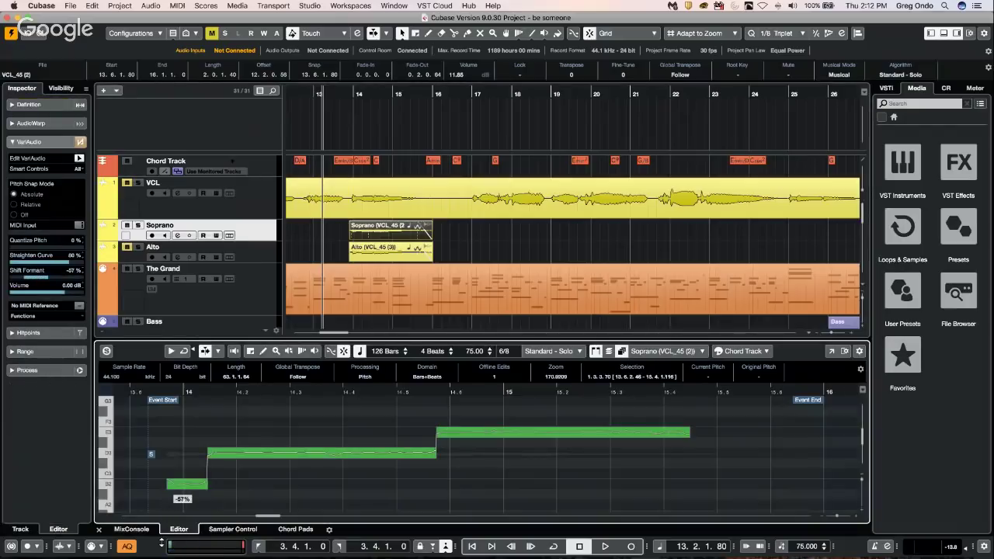
{"action": "left_click", "coordinate": [320, 126]}
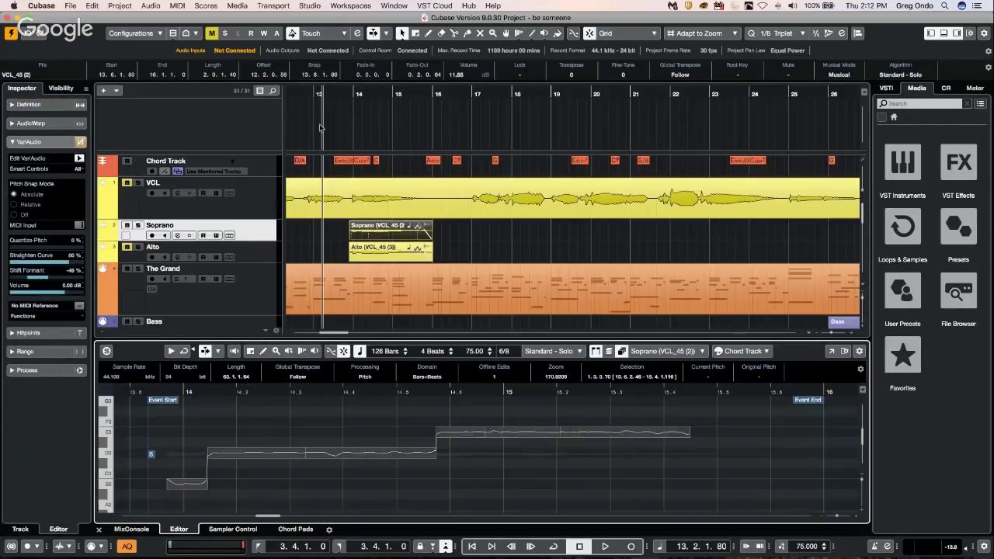
{"action": "left_click", "coordinate": [308, 95]}
{"action": "key", "text": "space"}
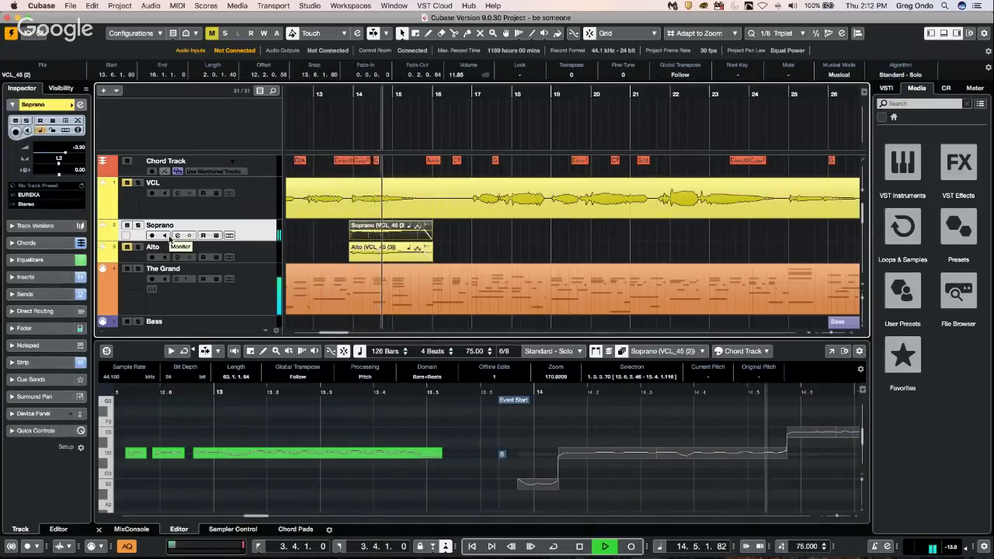
{"action": "key", "text": "space"}
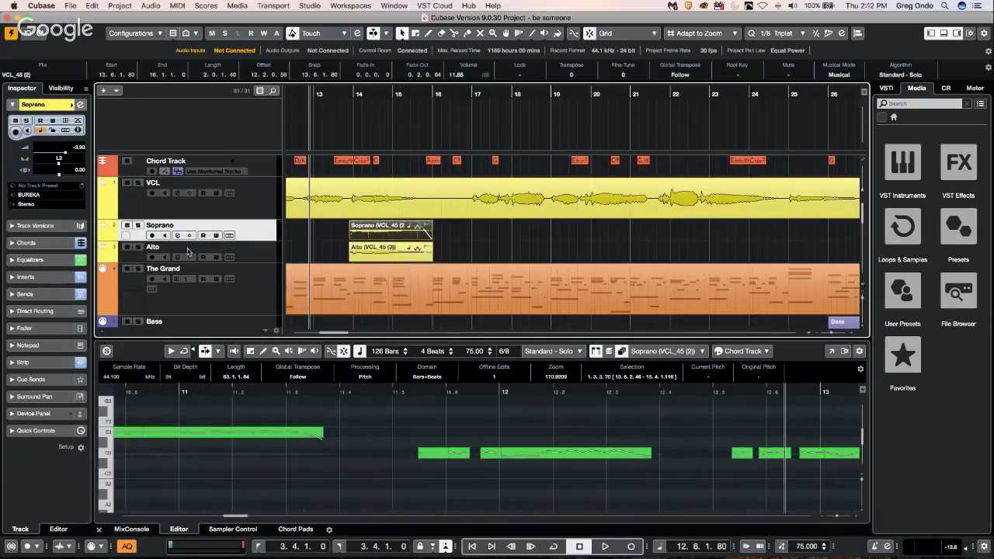
Step: Solo the VCL, Soprano and Alto tracks and audition the three voices together from around bar 13
{"action": "left_click", "coordinate": [138, 183]}
{"action": "left_click", "coordinate": [137, 225]}
{"action": "left_click", "coordinate": [138, 247]}
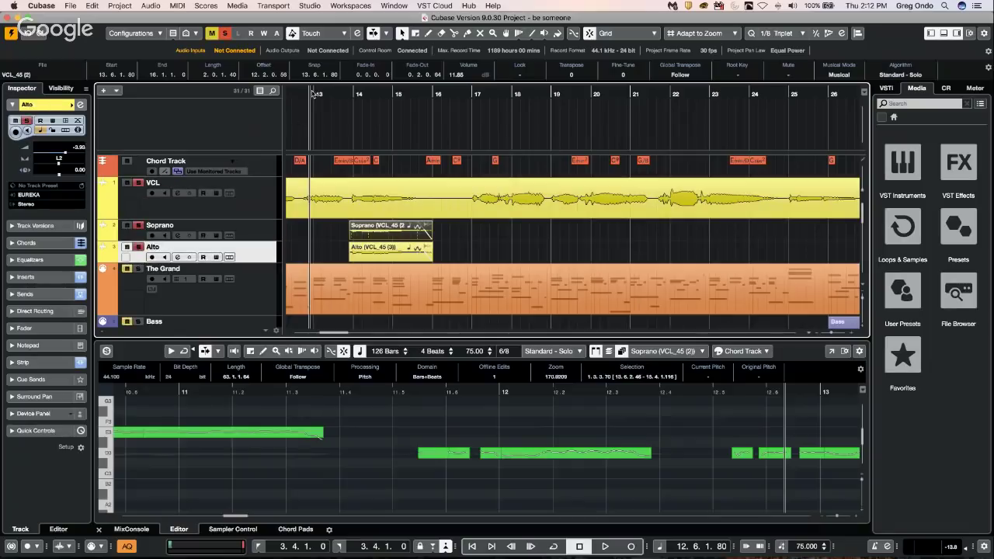
{"action": "left_click", "coordinate": [329, 93]}
{"action": "key", "text": "space"}
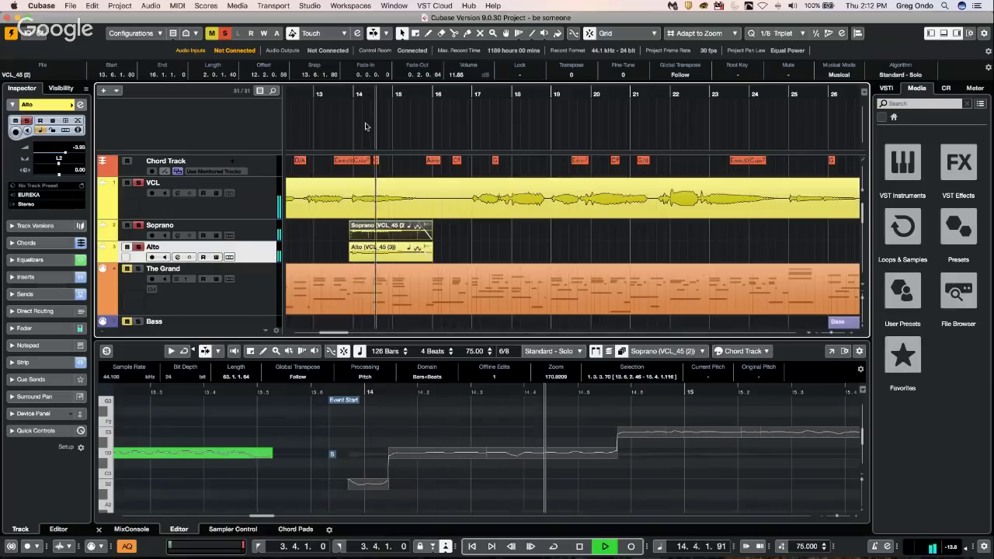
{"action": "key", "text": "space"}
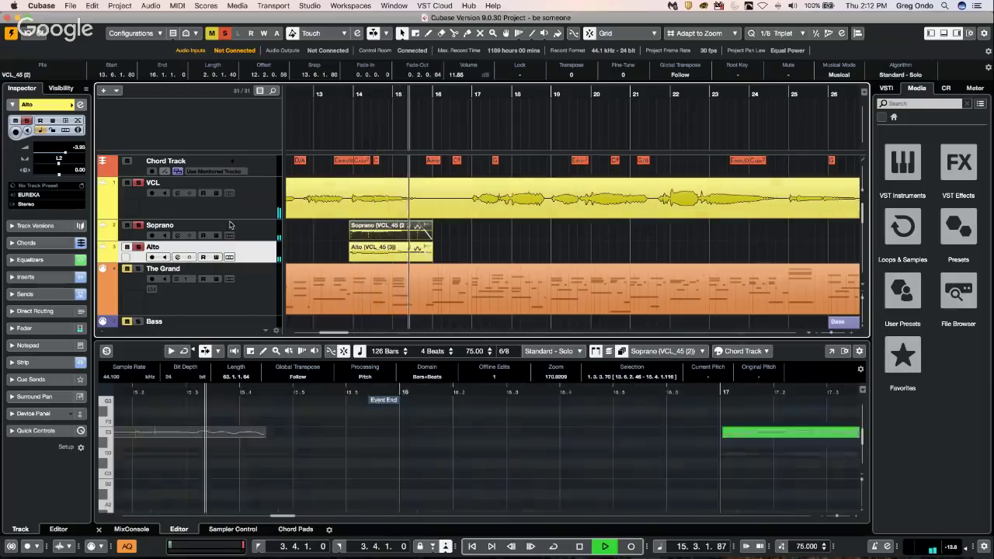
Step: Set the formant shift of the Soprano event's segments to -14% and audition the soloed voices from bar 13
{"action": "key", "text": "Up"}
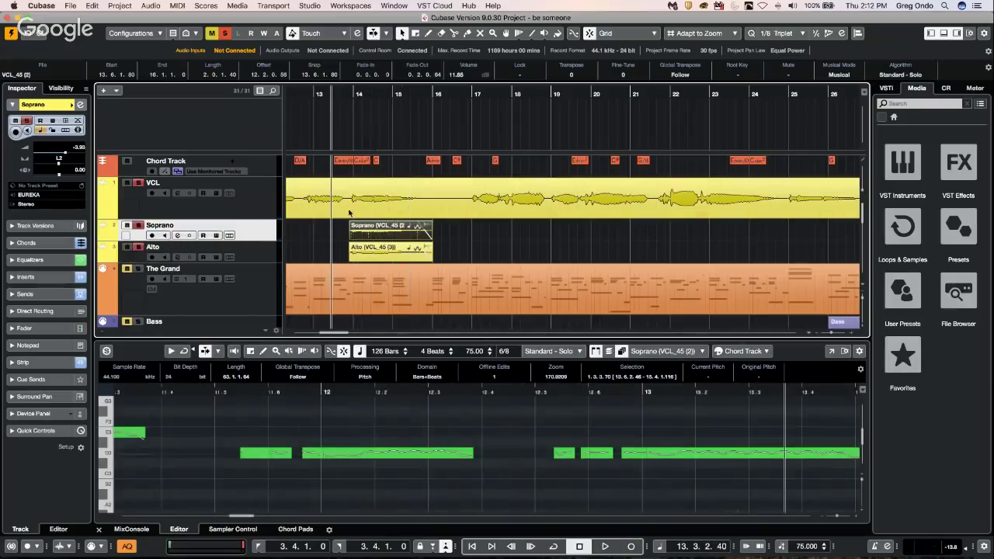
{"action": "double_click", "coordinate": [370, 229]}
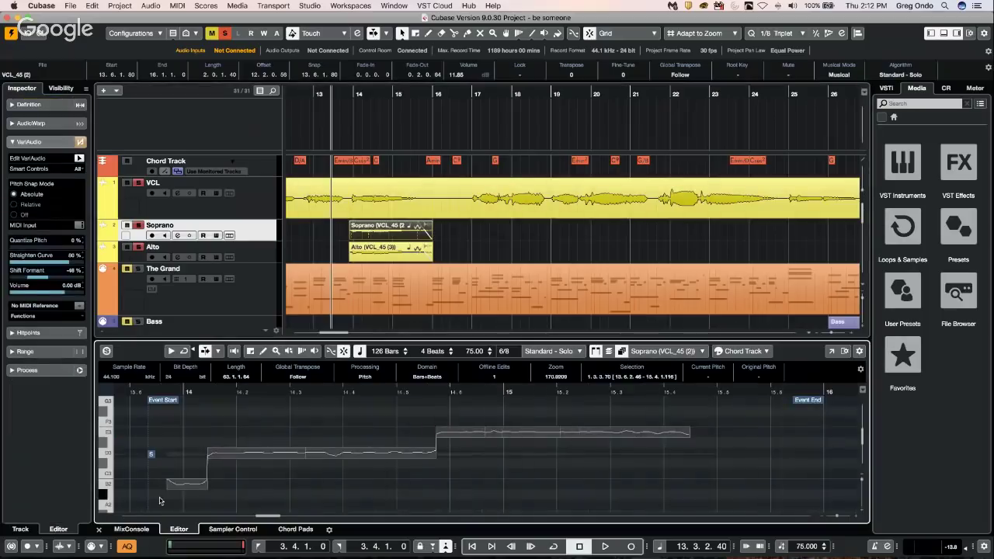
{"action": "left_click_drag", "start_coordinate": [169, 485], "coordinate": [170, 476]}
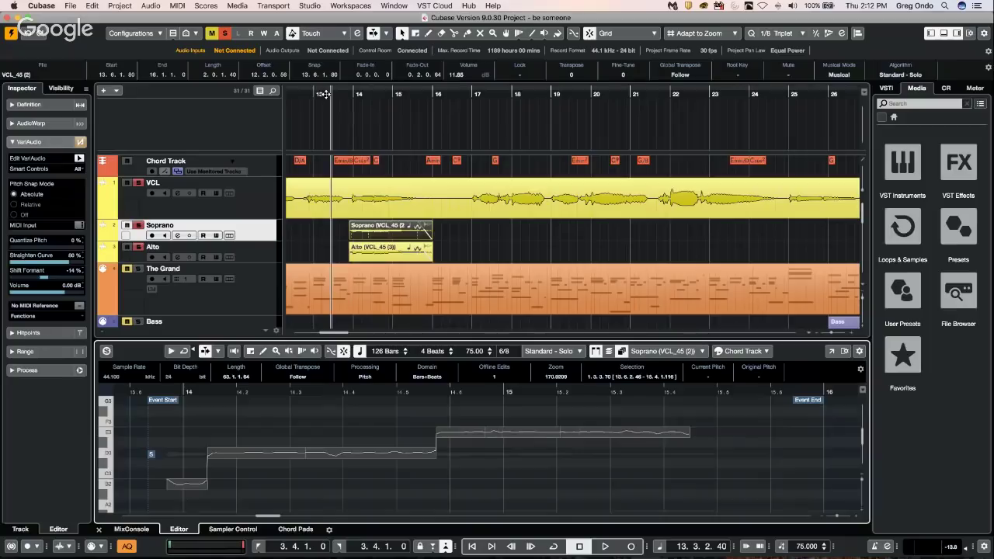
{"action": "left_click", "coordinate": [323, 94]}
{"action": "key", "text": "space"}
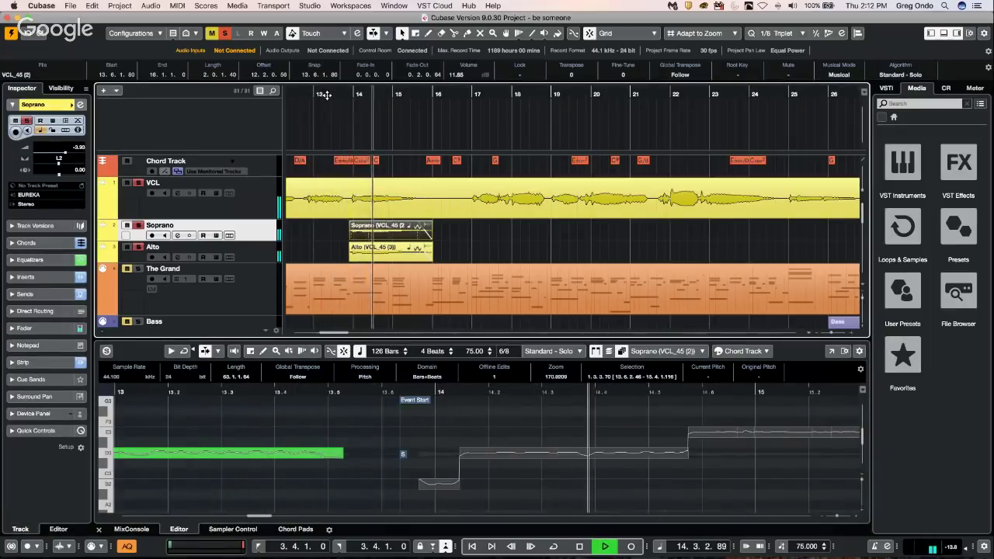
{"action": "key", "text": "space"}
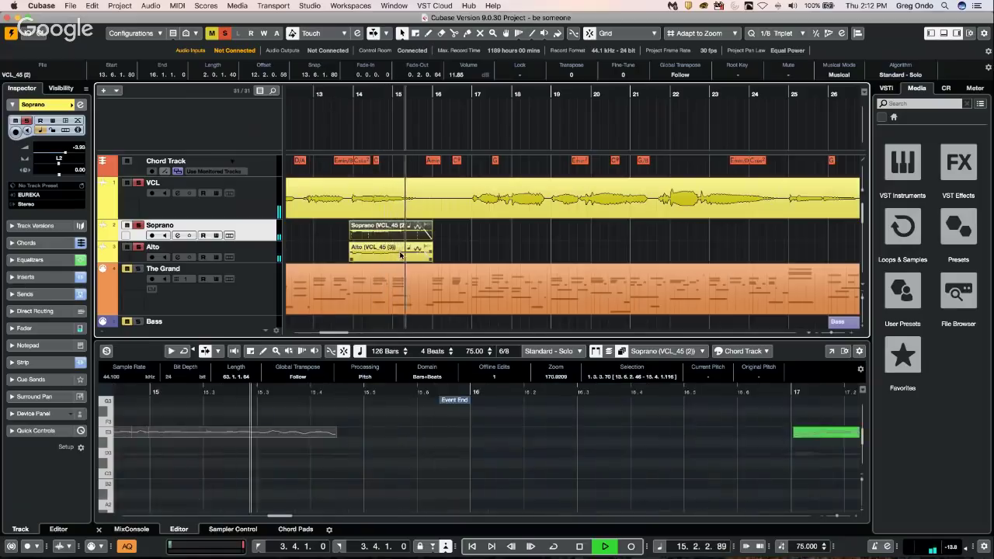
Step: Set the formant shift of the Alto event's opening segments to 10% and audition the soloed voices
{"action": "left_click", "coordinate": [400, 255]}
{"action": "double_click", "coordinate": [400, 254]}
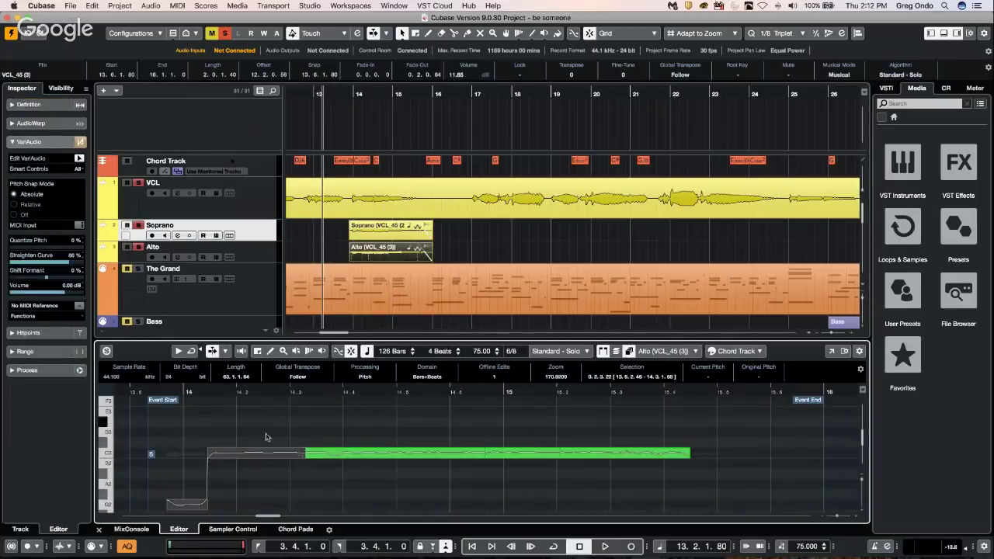
{"action": "left_click_drag", "start_coordinate": [186, 426], "coordinate": [390, 519]}
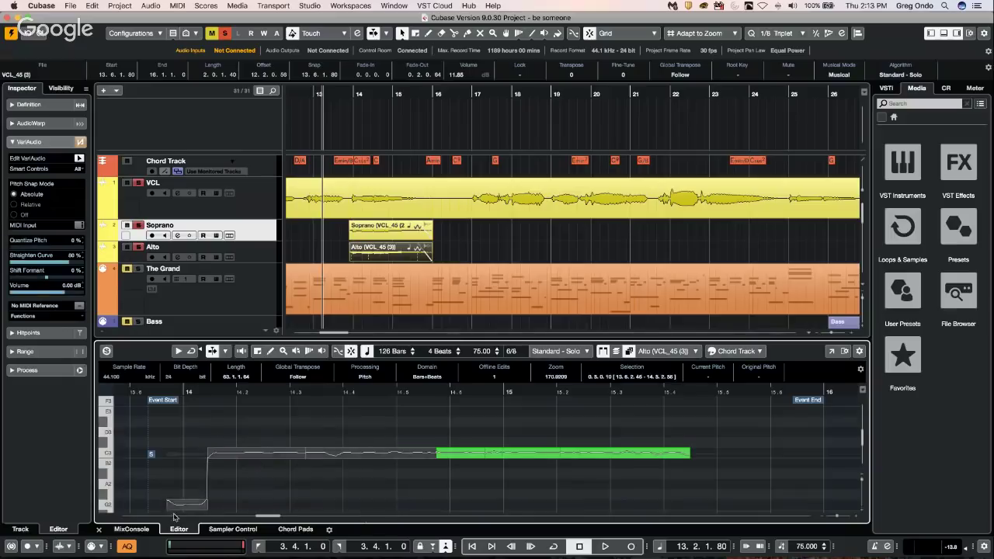
{"action": "left_click", "coordinate": [208, 468]}
{"action": "left_click_drag", "start_coordinate": [209, 468], "coordinate": [209, 448]}
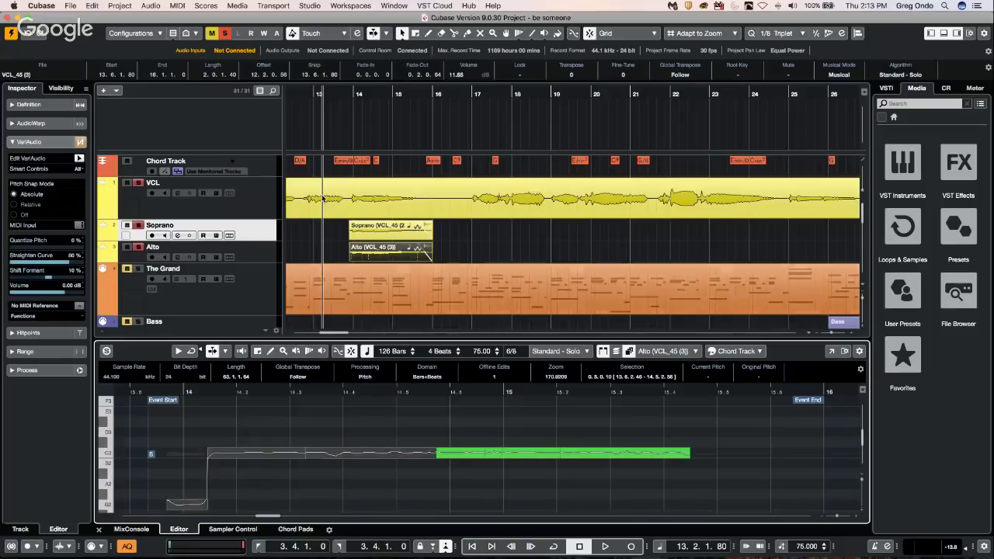
{"action": "key", "text": "space"}
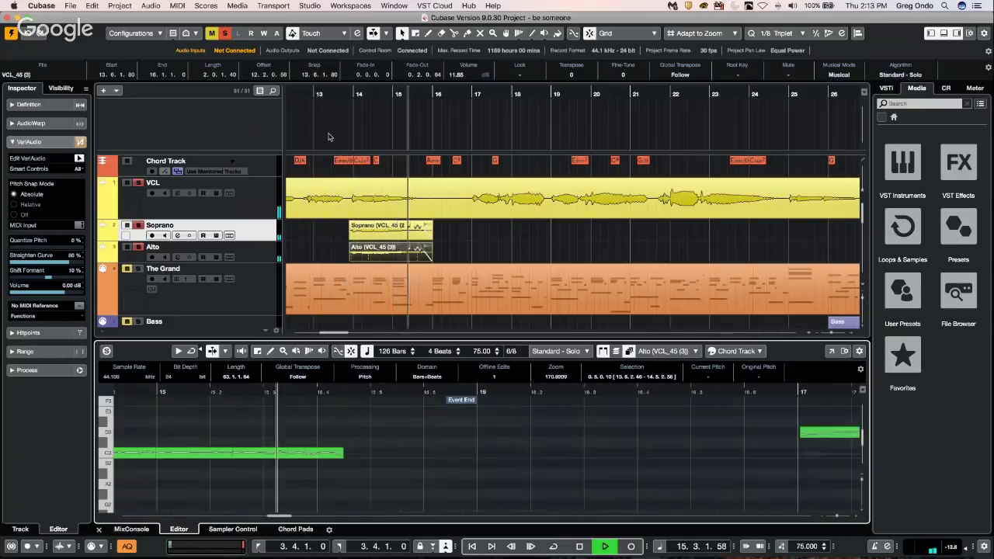
{"action": "key", "text": "space"}
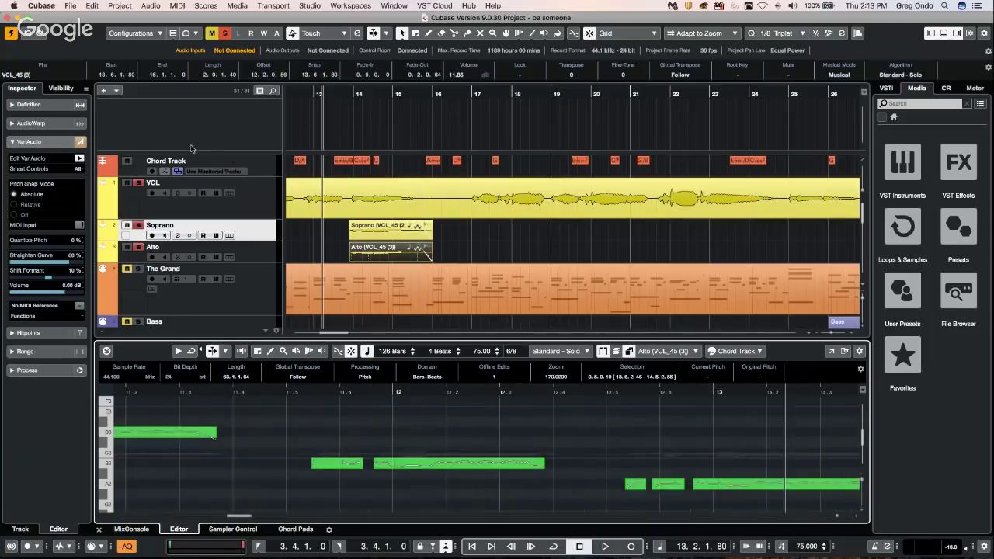
Step: Clear all solo states and audition the harmonies with the full mix from bar 13
{"action": "left_click", "coordinate": [225, 35]}
{"action": "left_click", "coordinate": [316, 95]}
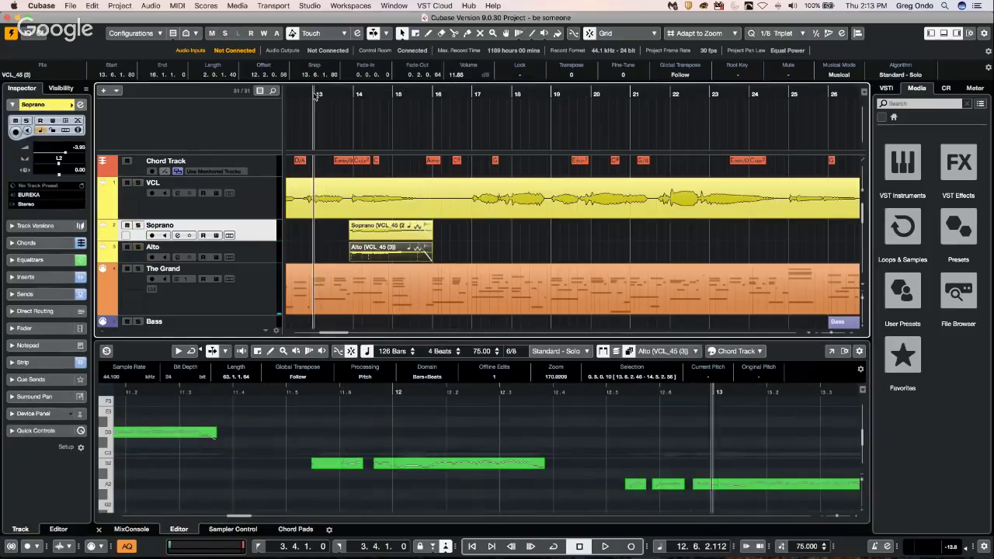
{"action": "key", "text": "space"}
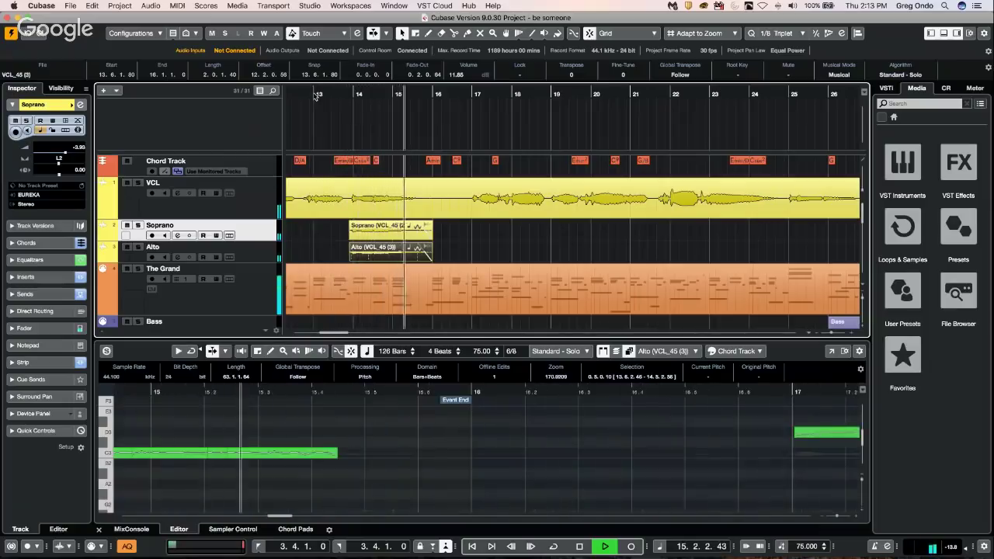
{"action": "key", "text": "space"}
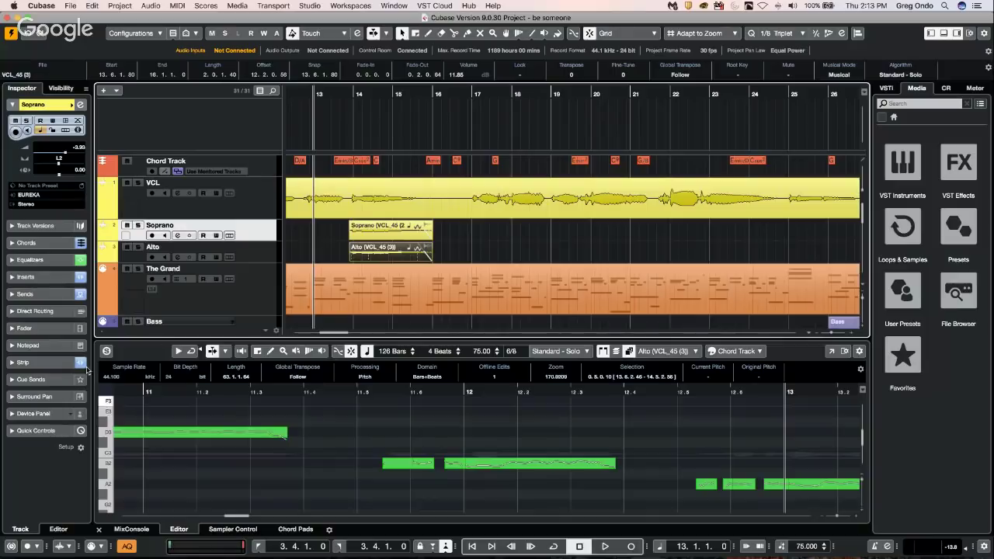
Step: Open the Alto event in a separate sample editor window and switch its smart controls to default and back to all
{"action": "left_click", "coordinate": [831, 351]}
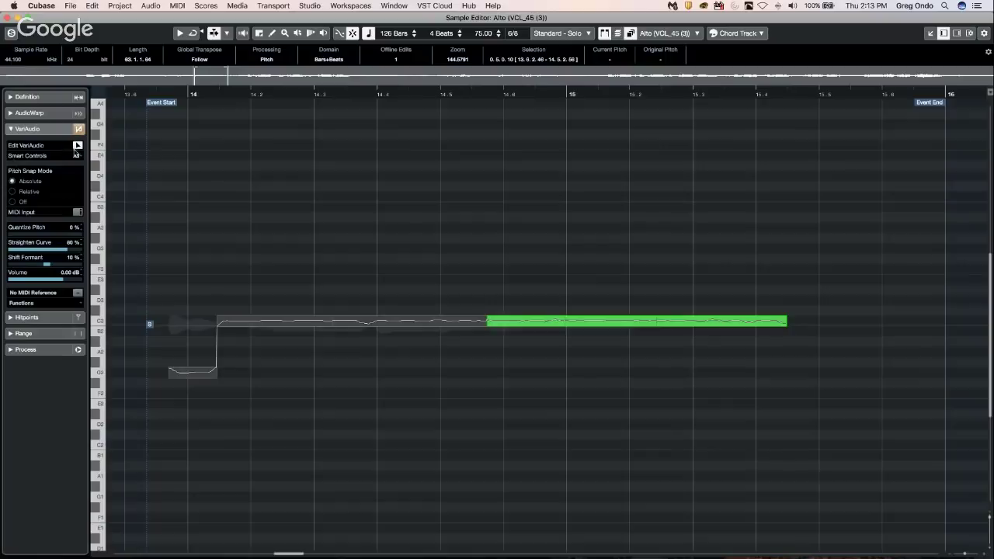
{"action": "left_click", "coordinate": [75, 154]}
{"action": "left_click", "coordinate": [70, 139]}
{"action": "left_click", "coordinate": [69, 156]}
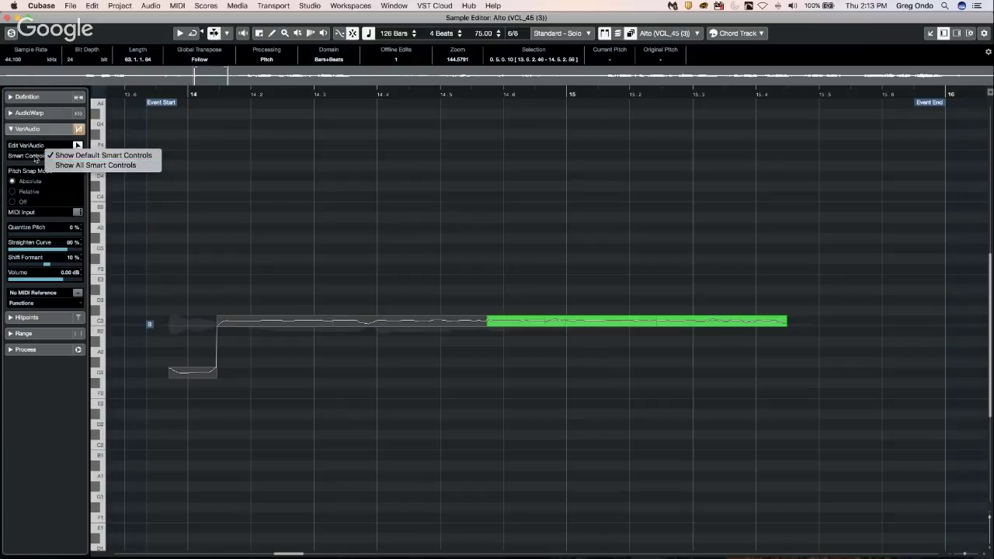
{"action": "key", "text": "Return"}
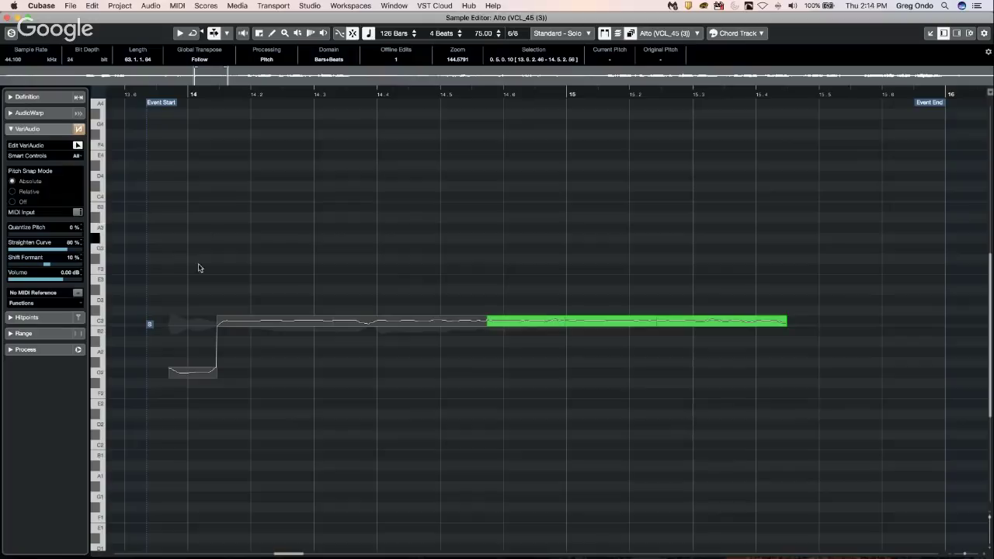
Step: Switch the separate sample editor to the Range Selection tool and close its window
{"action": "right_click", "coordinate": [249, 174]}
{"action": "left_click", "coordinate": [250, 169]}
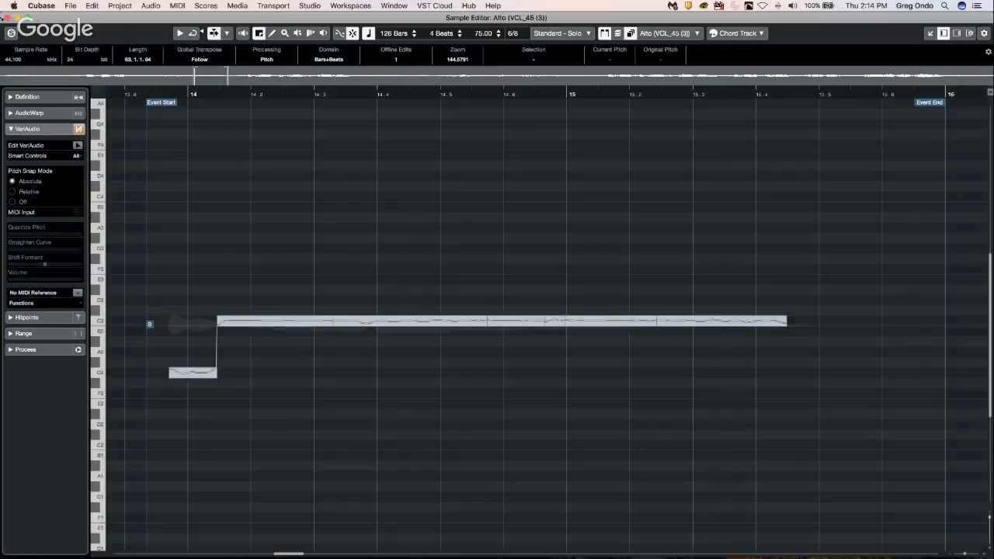
{"action": "left_click", "coordinate": [8, 19]}
Step: Examine the toolbox and the context menus with their tool lists for the empty arrangement area and The Grand part
{"action": "right_click", "coordinate": [330, 243]}
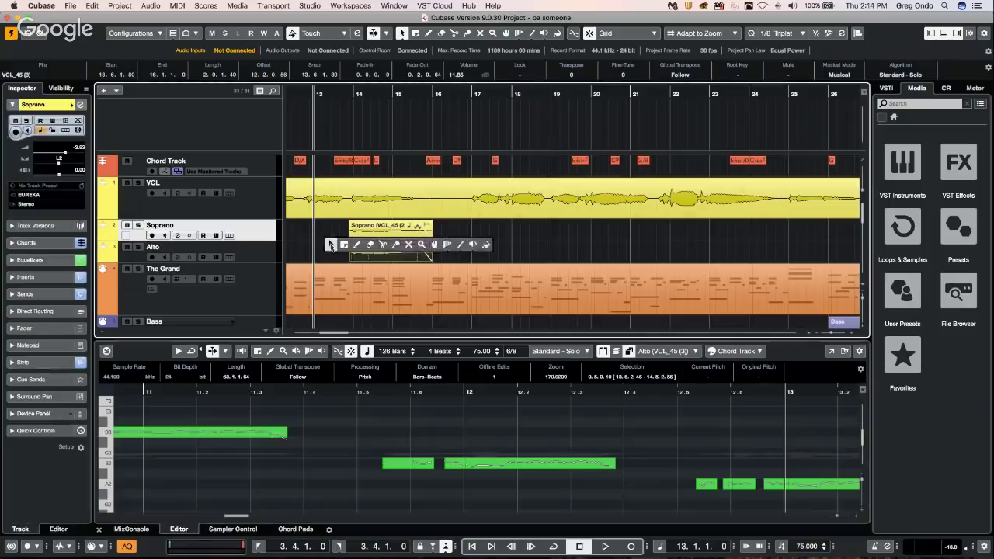
{"action": "right_click", "coordinate": [330, 243]}
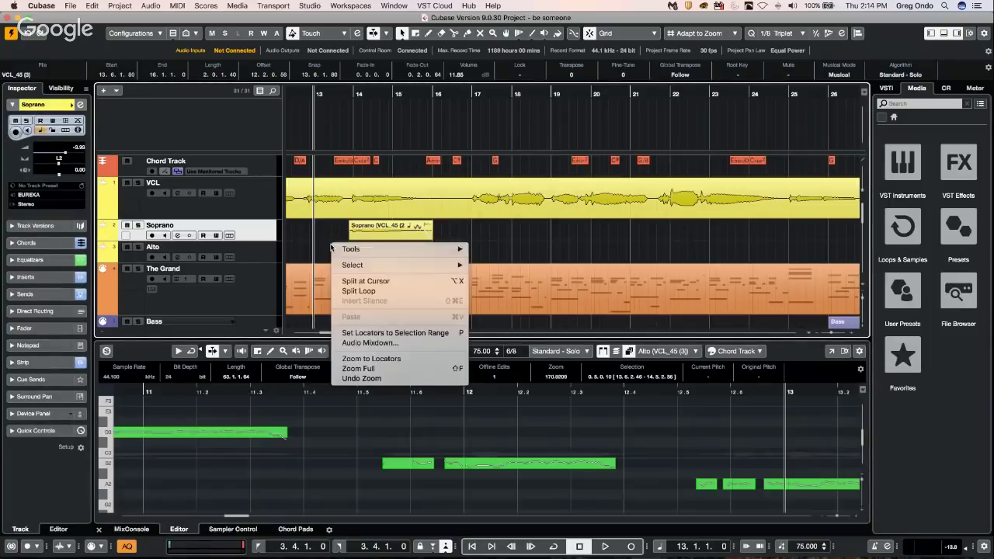
{"action": "mouse_move", "coordinate": [373, 248]}
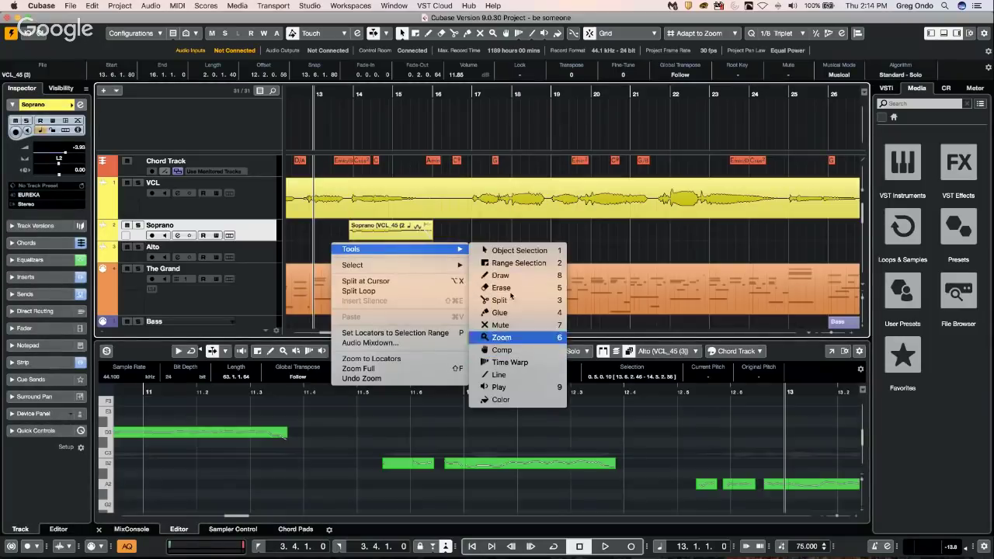
{"action": "left_click", "coordinate": [678, 239]}
{"action": "right_click", "coordinate": [678, 240]}
{"action": "mouse_move", "coordinate": [735, 238]}
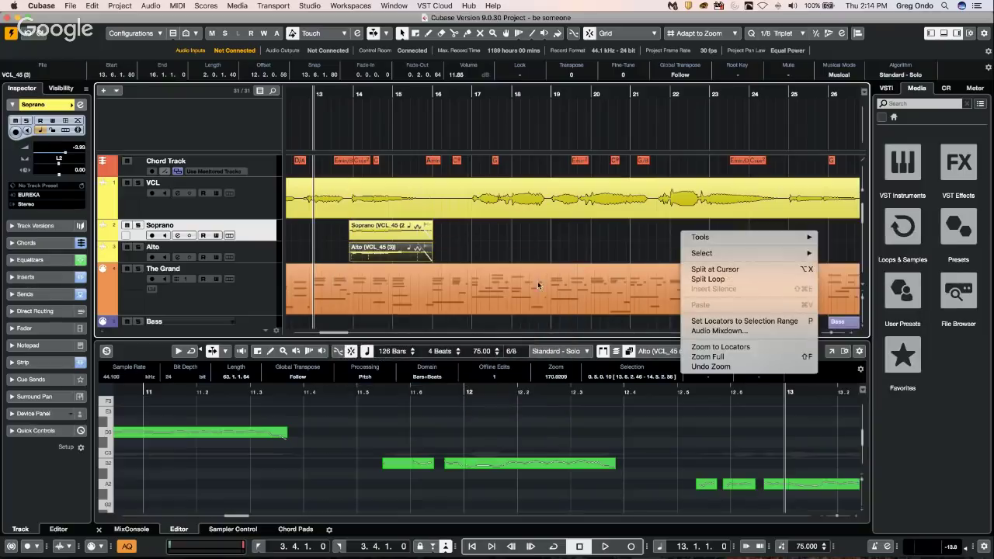
{"action": "left_click", "coordinate": [480, 288]}
{"action": "right_click", "coordinate": [479, 288]}
{"action": "mouse_move", "coordinate": [551, 291]}
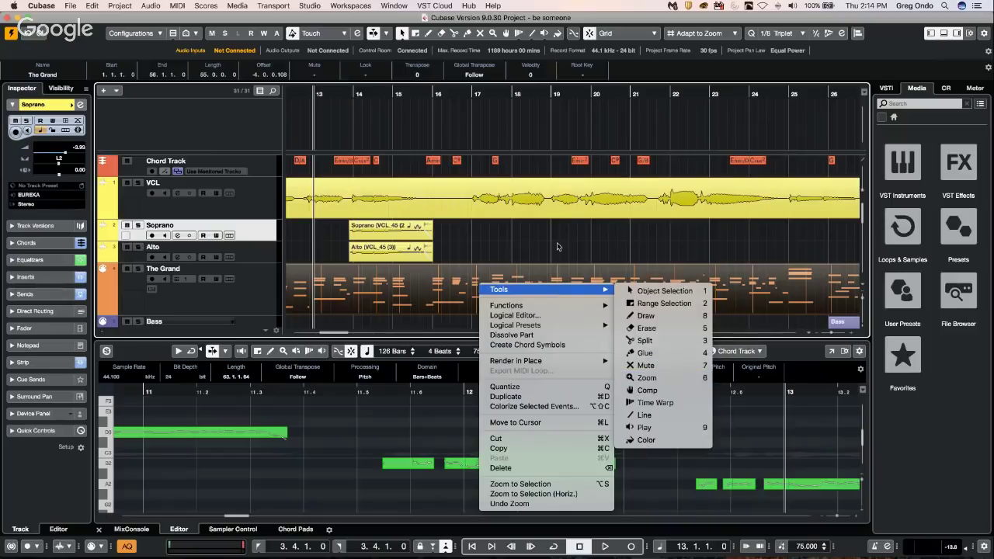
{"action": "left_click", "coordinate": [654, 230]}
{"action": "right_click", "coordinate": [508, 239]}
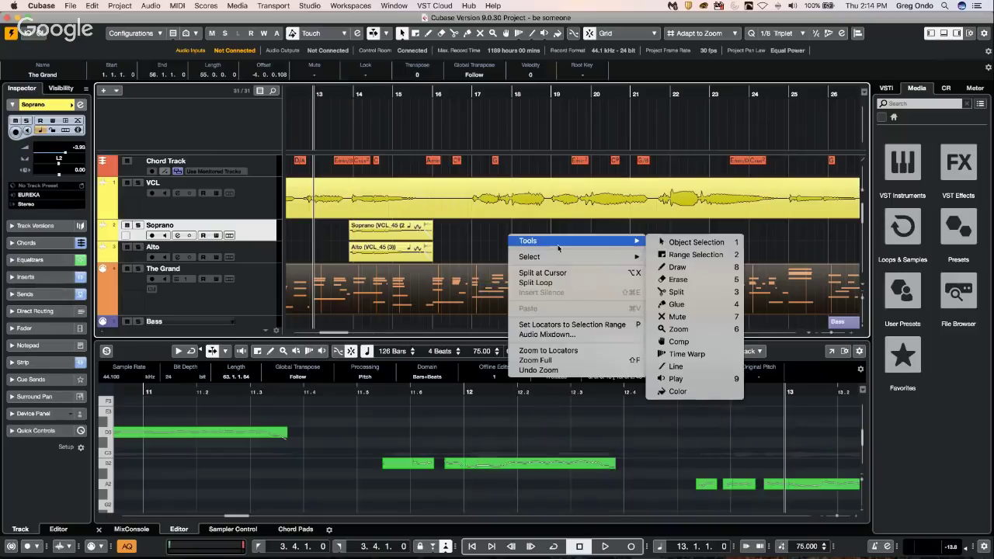
{"action": "left_click", "coordinate": [374, 270]}
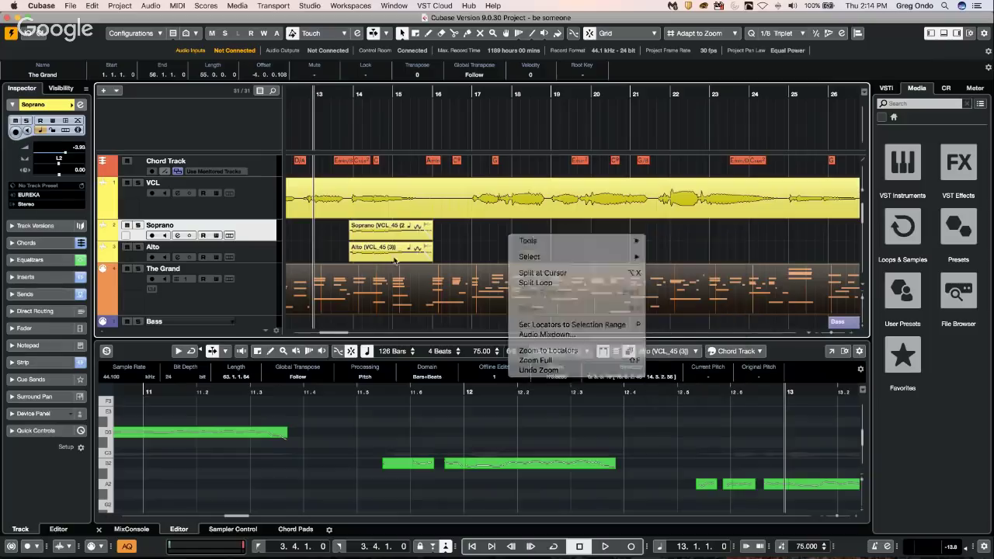
Step: Examine the context menu of the VCL audio event, including its tools entry, and dismiss it
{"action": "left_click", "coordinate": [499, 207]}
{"action": "right_click", "coordinate": [499, 206]}
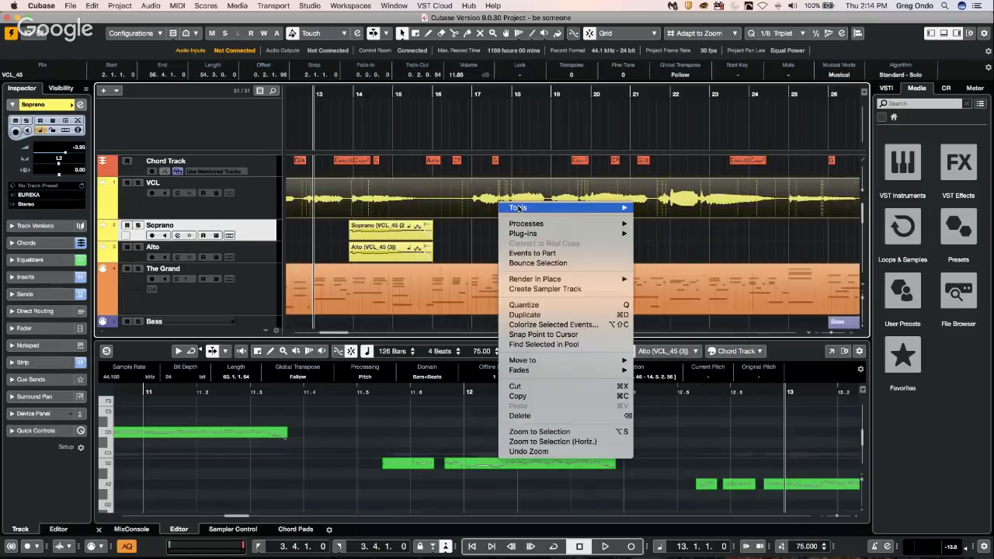
{"action": "mouse_move", "coordinate": [532, 210]}
{"action": "mouse_move", "coordinate": [580, 207]}
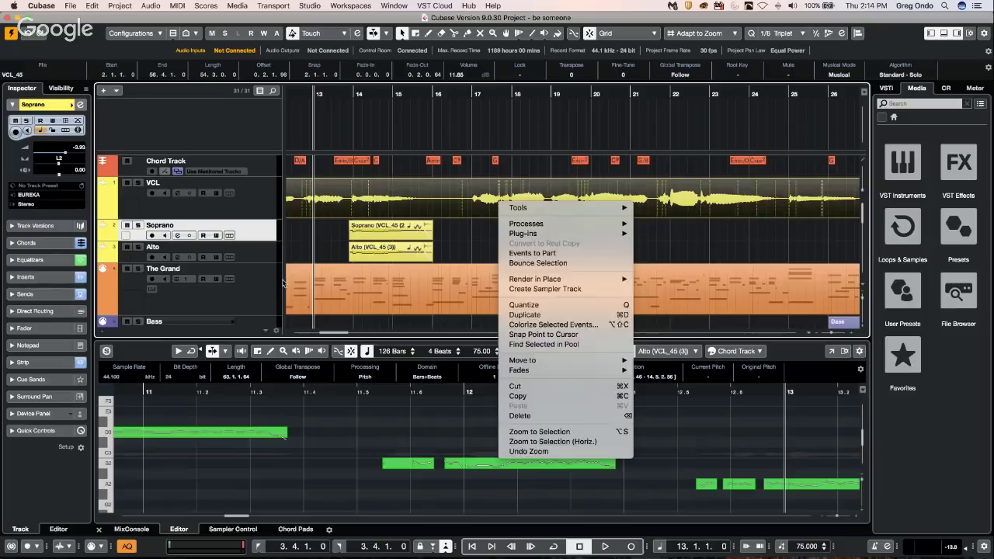
{"action": "left_click", "coordinate": [283, 282]}
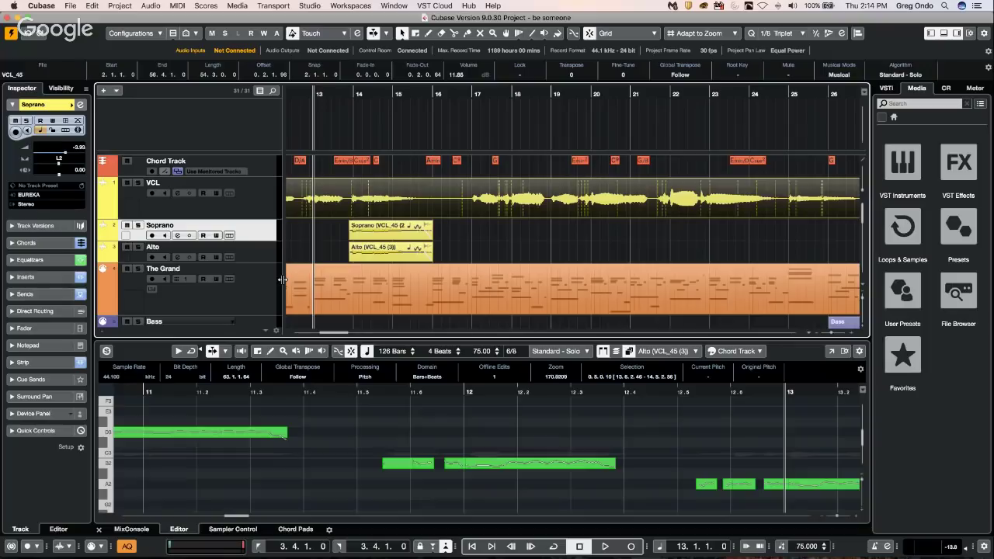
Step: Open the VCL track's channel settings and view the compressor types available in its channel strip
{"action": "left_click", "coordinate": [292, 288]}
{"action": "left_click_drag", "start_coordinate": [343, 94], "coordinate": [347, 57]}
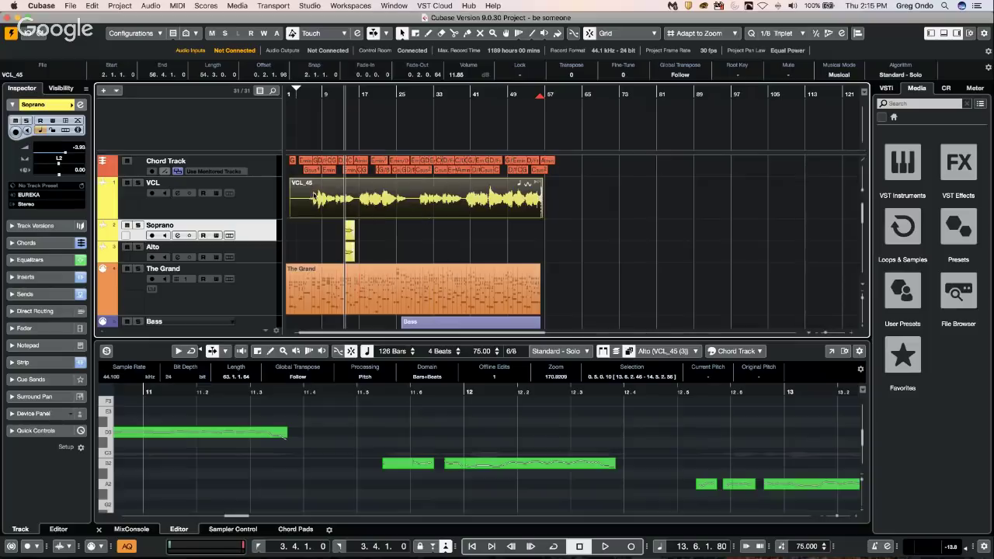
{"action": "left_click", "coordinate": [177, 217]}
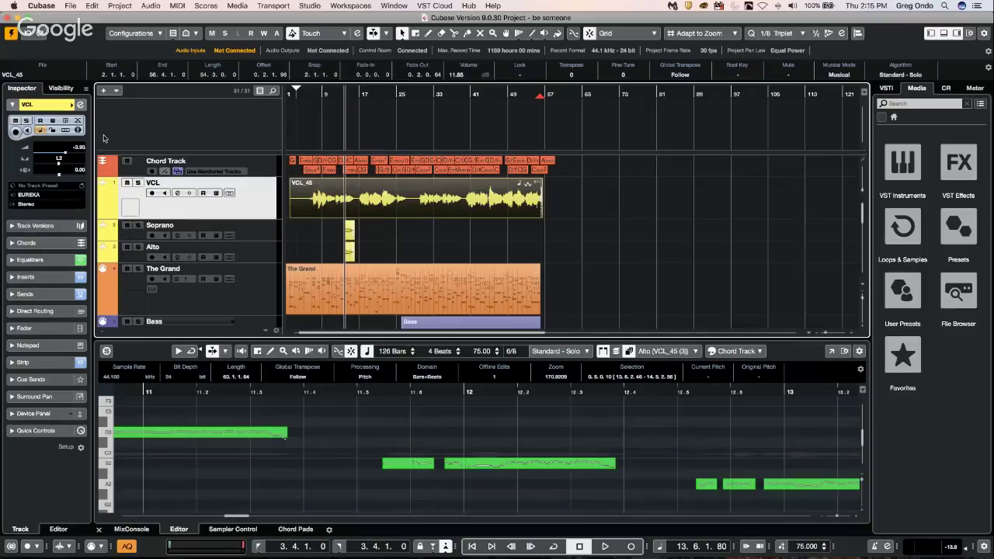
{"action": "left_click", "coordinate": [79, 105]}
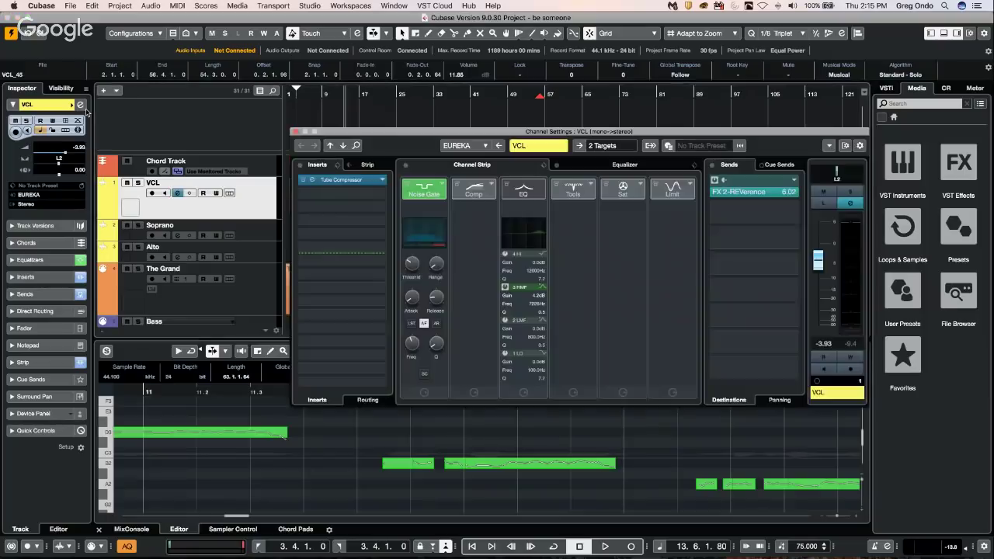
{"action": "left_click", "coordinate": [493, 187]}
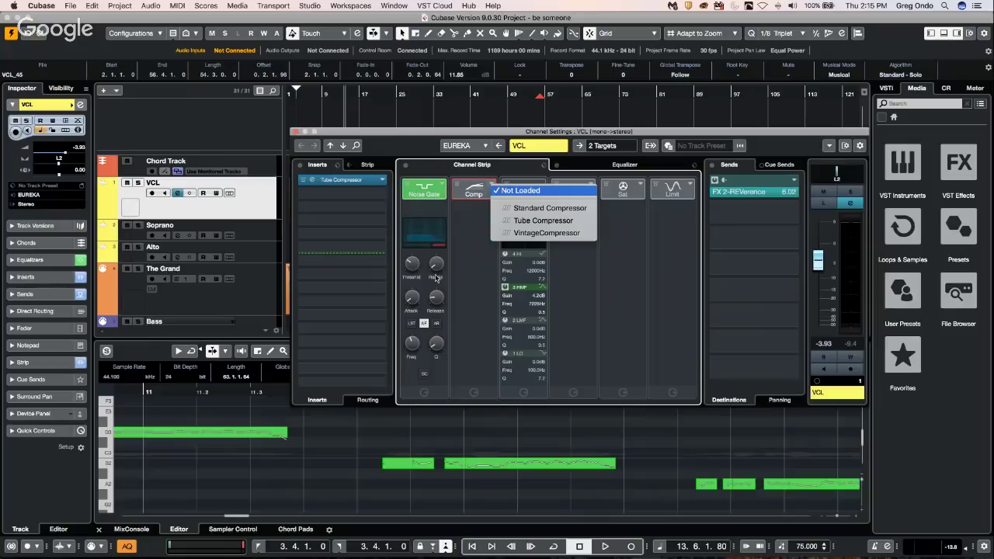
{"action": "left_click", "coordinate": [466, 277]}
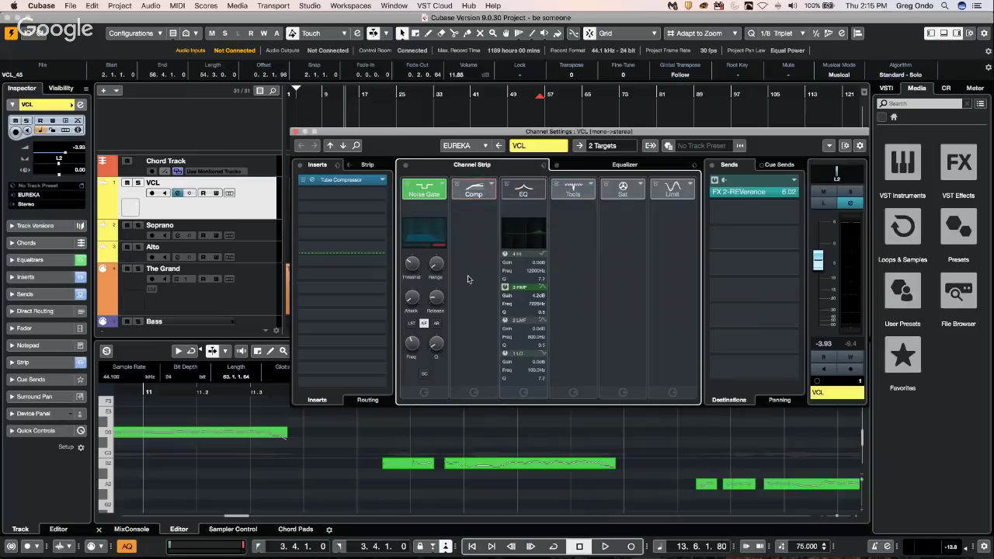
Step: Adjust the 2 LMF band to about 5.0 dB at 472.6 Hz and apply a low-cut filter in the VCL channel's equalizer
{"action": "left_click", "coordinate": [522, 232]}
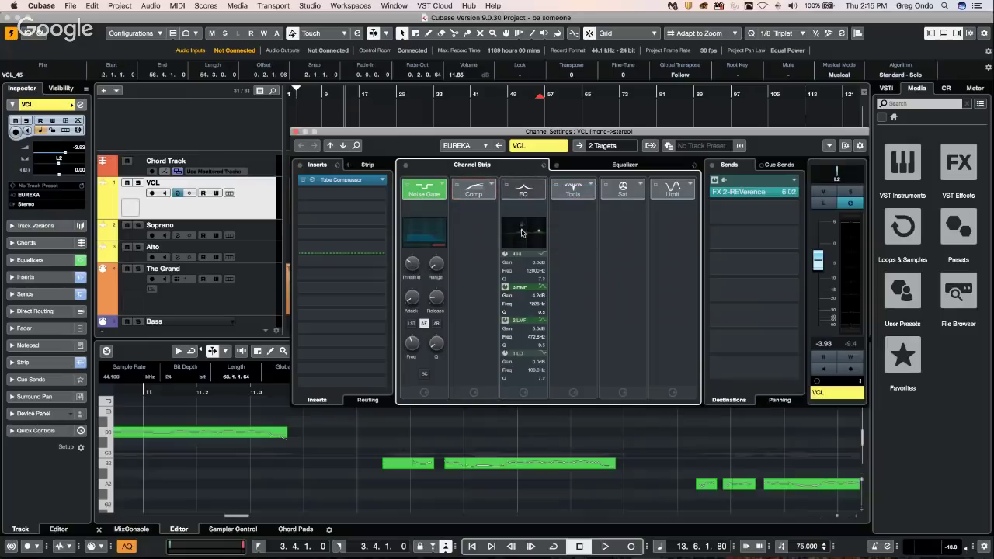
{"action": "left_click", "coordinate": [579, 164]}
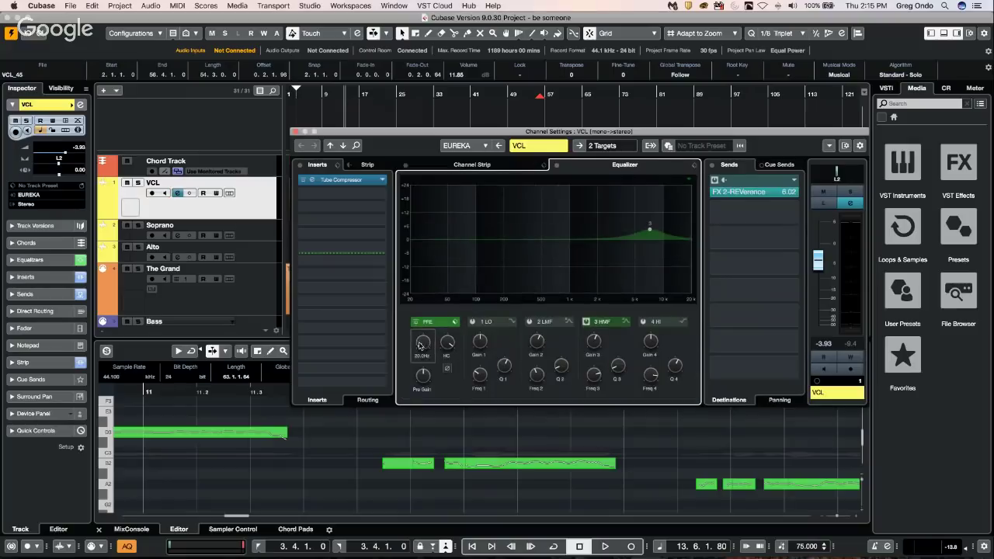
{"action": "left_click_drag", "start_coordinate": [447, 344], "coordinate": [417, 308]}
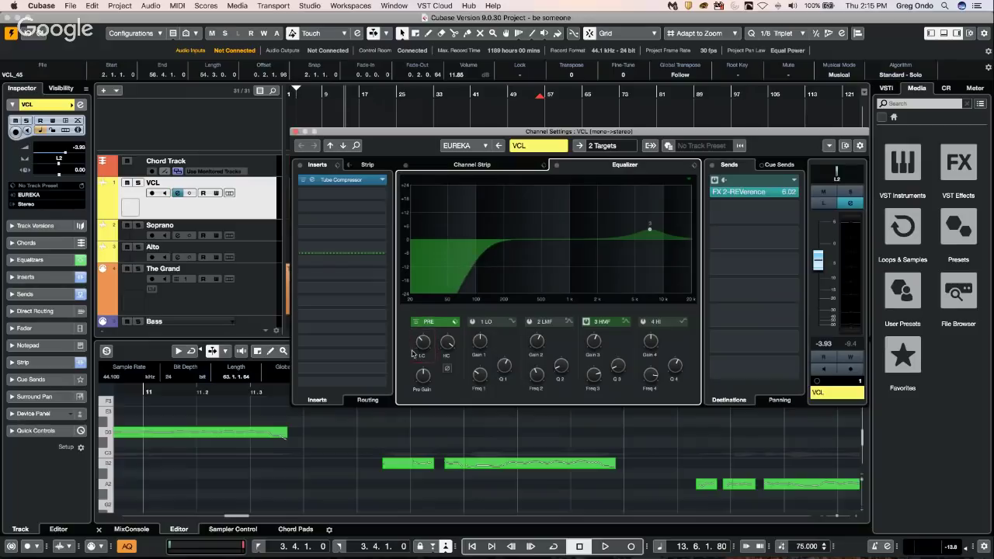
Step: Load the DeEsser in the Tools slot of the VCL channel strip, inspect its controls, and close the channel settings
{"action": "left_click", "coordinate": [486, 165]}
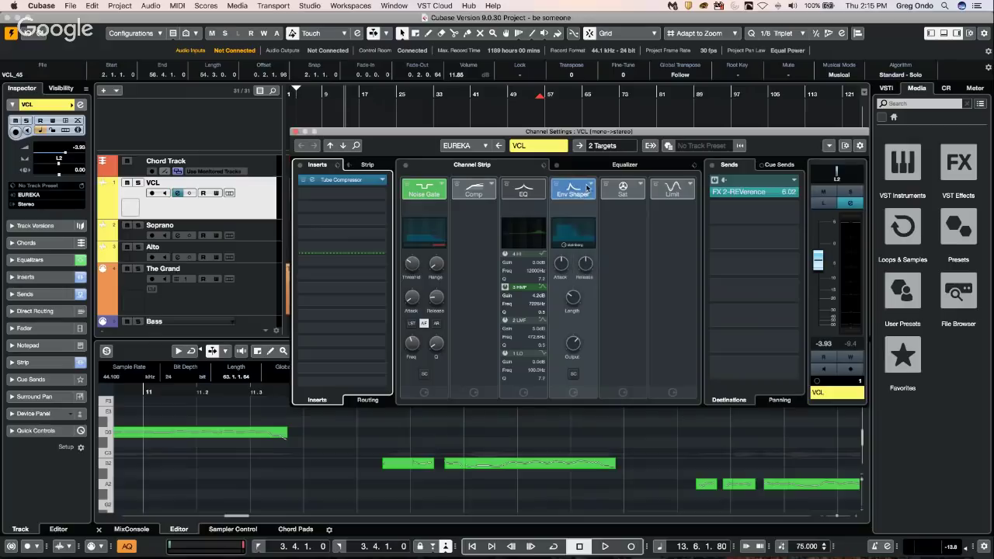
{"action": "left_click", "coordinate": [588, 188]}
{"action": "left_click", "coordinate": [588, 188]}
{"action": "left_click", "coordinate": [610, 180]}
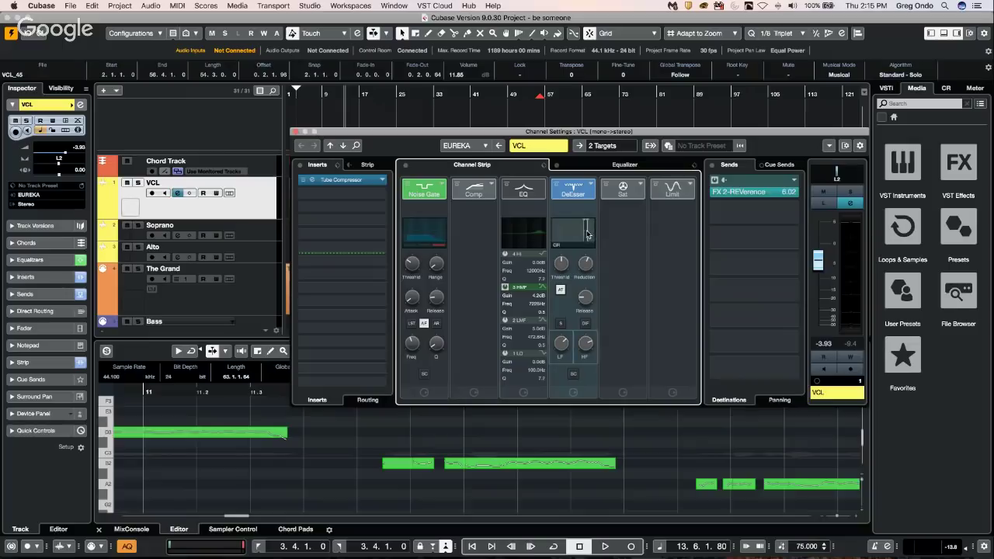
{"action": "mouse_move", "coordinate": [558, 264]}
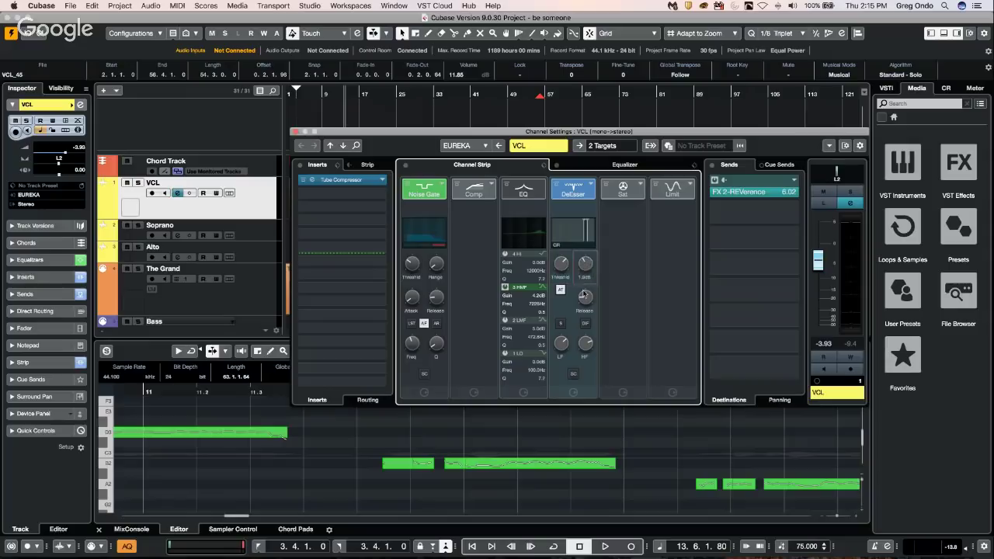
{"action": "mouse_move", "coordinate": [585, 300]}
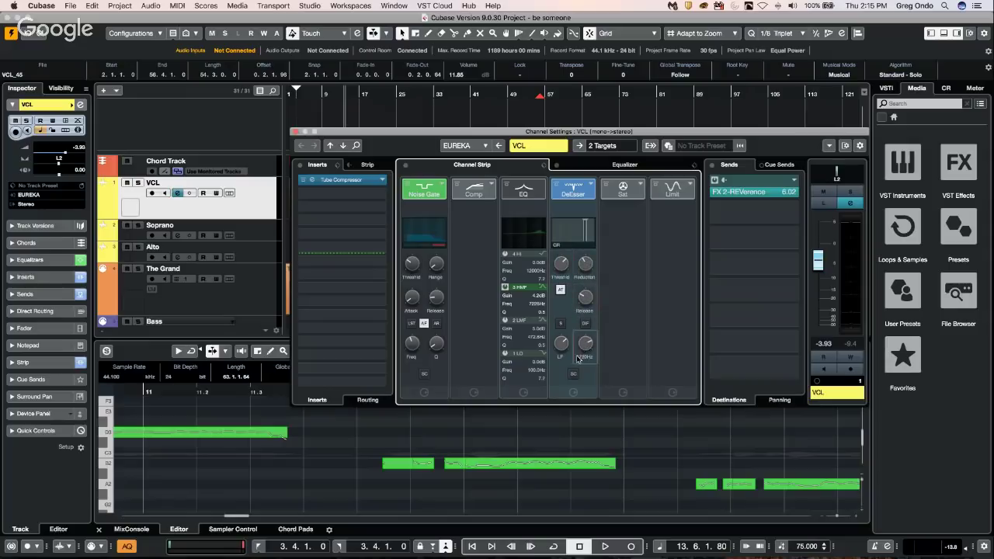
{"action": "mouse_move", "coordinate": [564, 344]}
{"action": "left_click", "coordinate": [294, 131]}
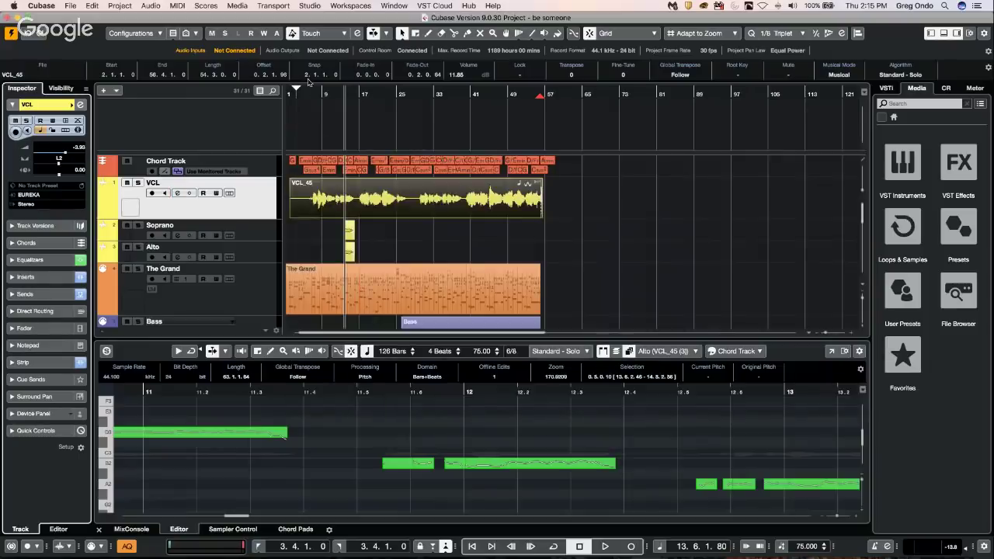
Step: Split the VCL audio event at bar 10 and at two further points up to 12.4.2.26, and return to the Object Selection tool
{"action": "left_click_drag", "start_coordinate": [305, 96], "coordinate": [304, 110]}
{"action": "left_click_drag", "start_coordinate": [303, 114], "coordinate": [427, 173]}
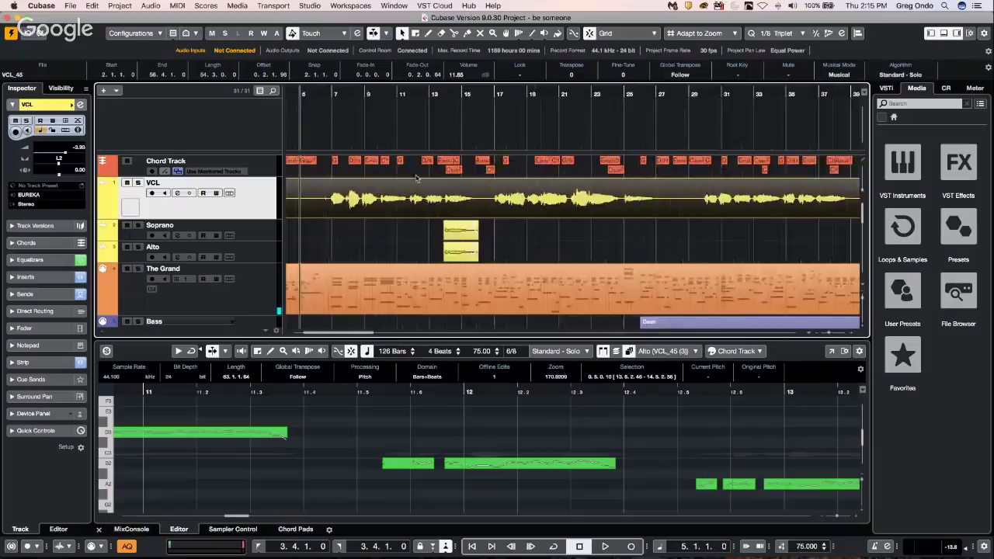
{"action": "right_click", "coordinate": [382, 200]}
{"action": "left_click", "coordinate": [434, 199]}
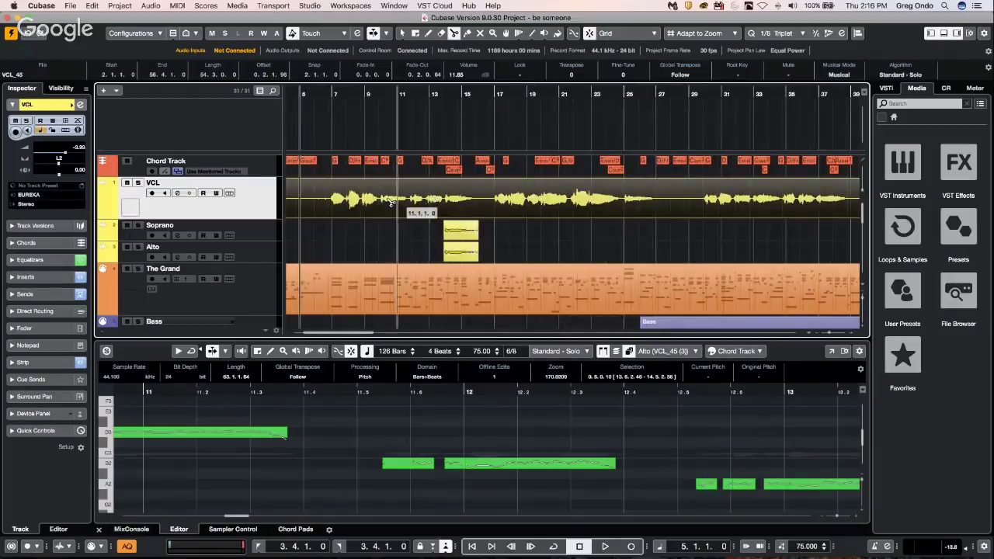
{"action": "left_click", "coordinate": [383, 201]}
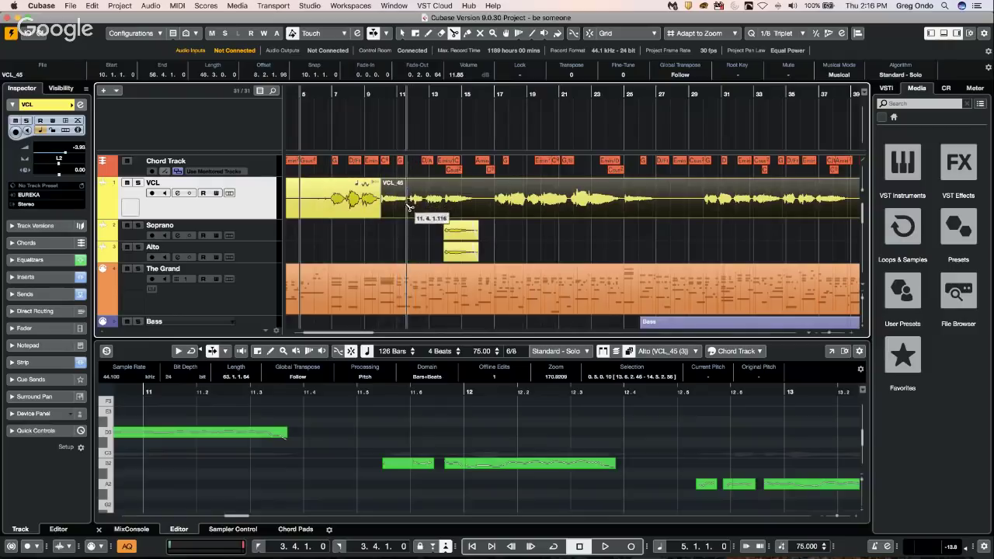
{"action": "left_click", "coordinate": [418, 202]}
{"action": "left_click", "coordinate": [424, 201]}
{"action": "right_click", "coordinate": [423, 200]}
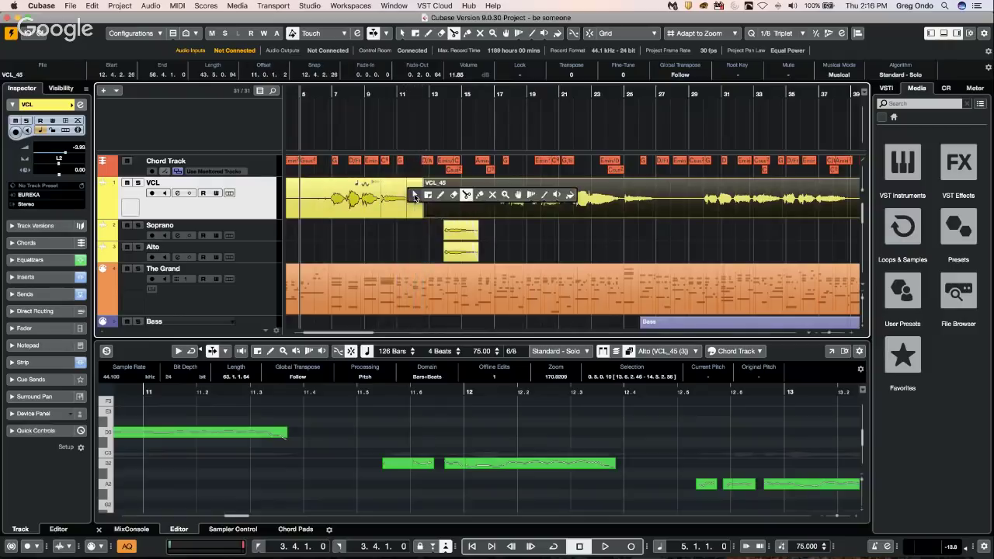
{"action": "left_click", "coordinate": [413, 194]}
{"action": "left_click_drag", "start_coordinate": [416, 179], "coordinate": [427, 147]}
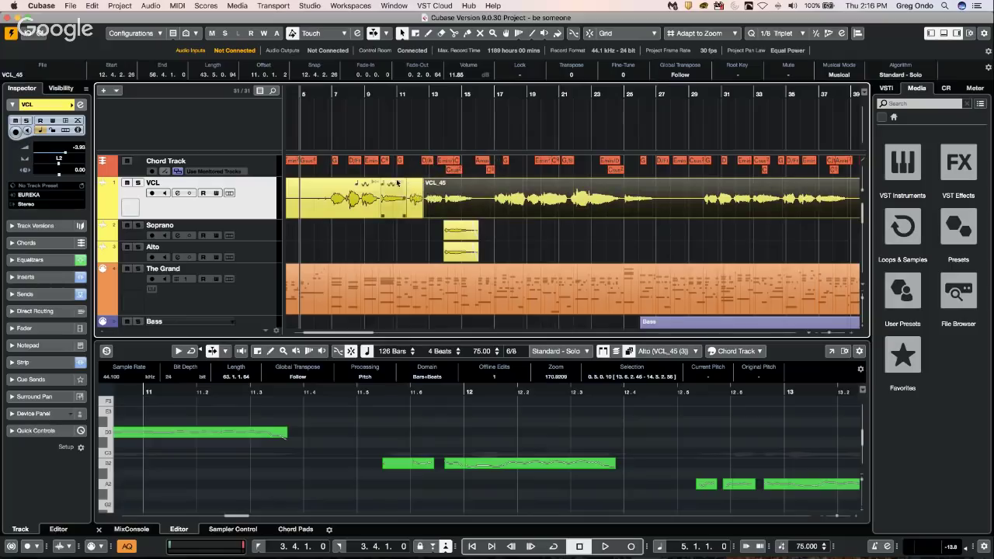
{"action": "mouse_move", "coordinate": [393, 181]}
{"action": "left_mouse_down"}
{"action": "mouse_move", "coordinate": [400, 163]}
{"action": "mouse_move", "coordinate": [398, 183]}
{"action": "left_mouse_up"}
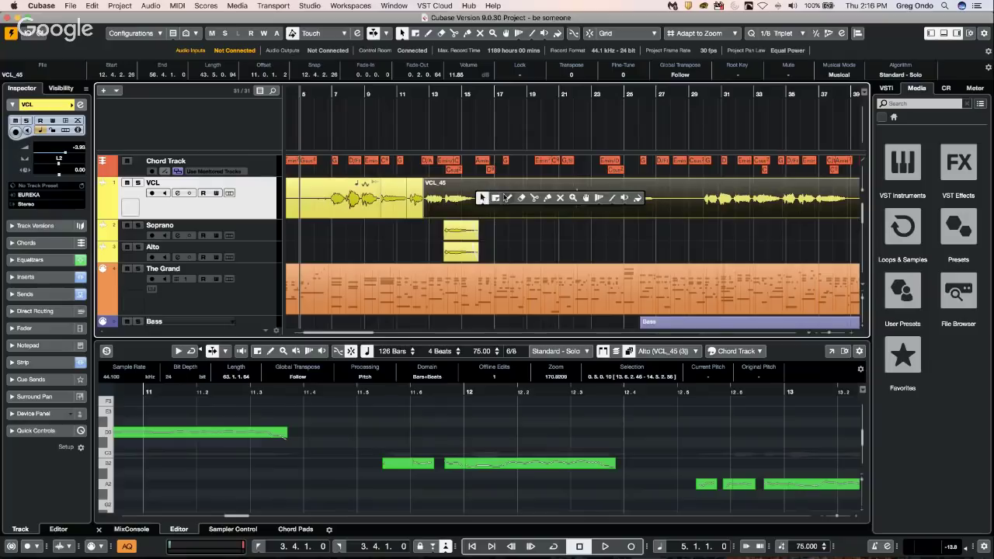
Step: Divide the remaining VCL event into repeated equal-length pieces with the Split tool, starting with a cut near bar 17
{"action": "key", "text": "3"}
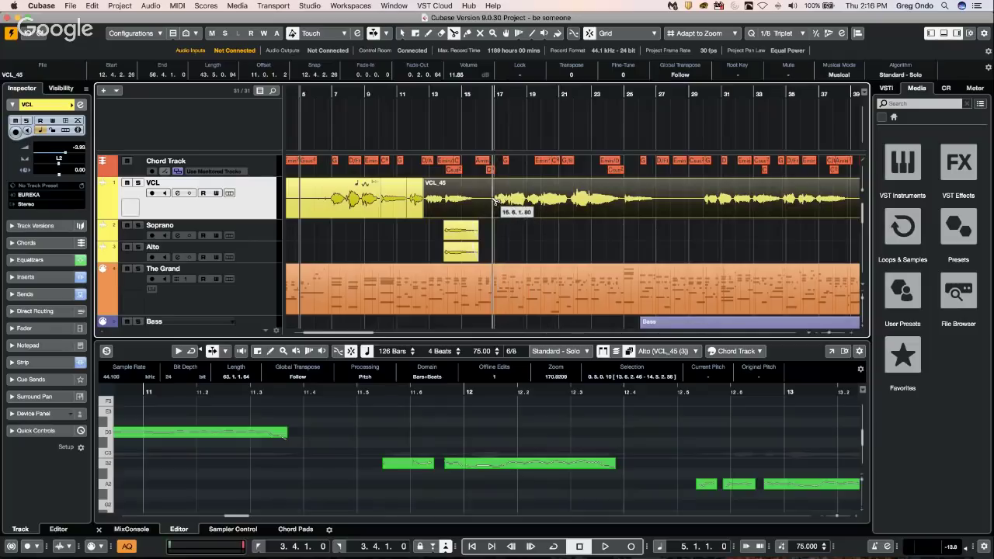
{"action": "left_click", "coordinate": [497, 200], "text": "alt"}
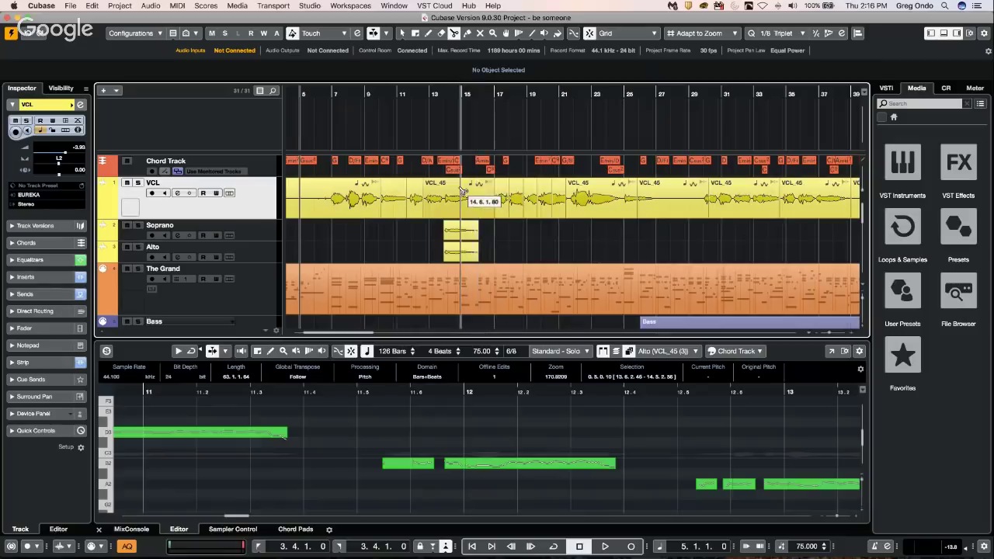
{"action": "scroll", "coordinate": [459, 197], "scroll_direction": "down", "scroll_amount": 1}
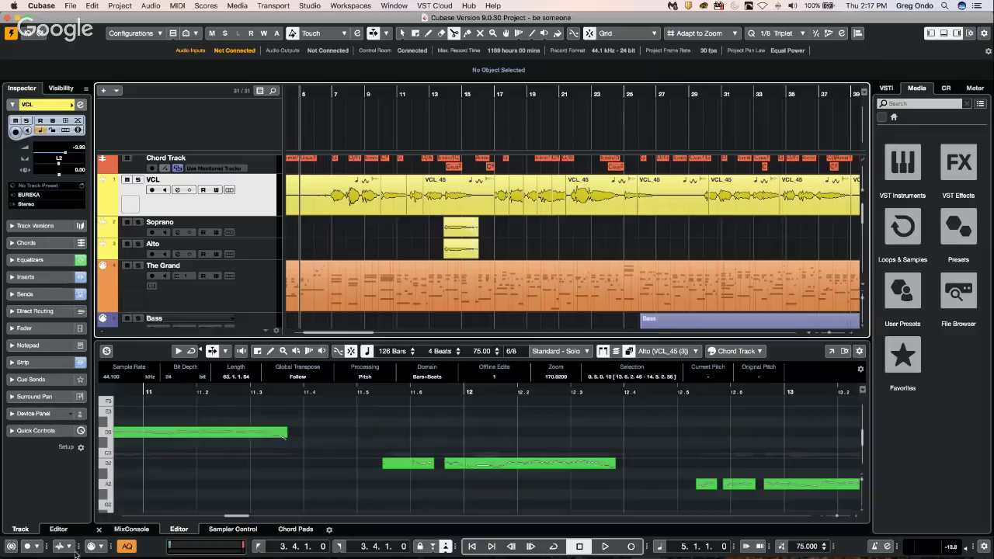
Step: Examine the MIDI record modes, trying New Parts before restoring Merge, and view the matching transport options
{"action": "left_click", "coordinate": [101, 548]}
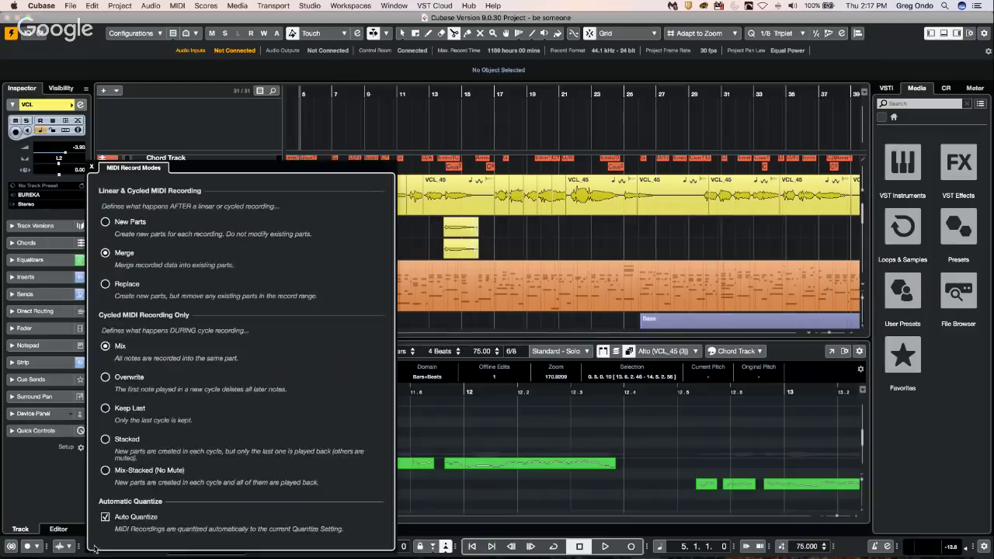
{"action": "left_click", "coordinate": [54, 469]}
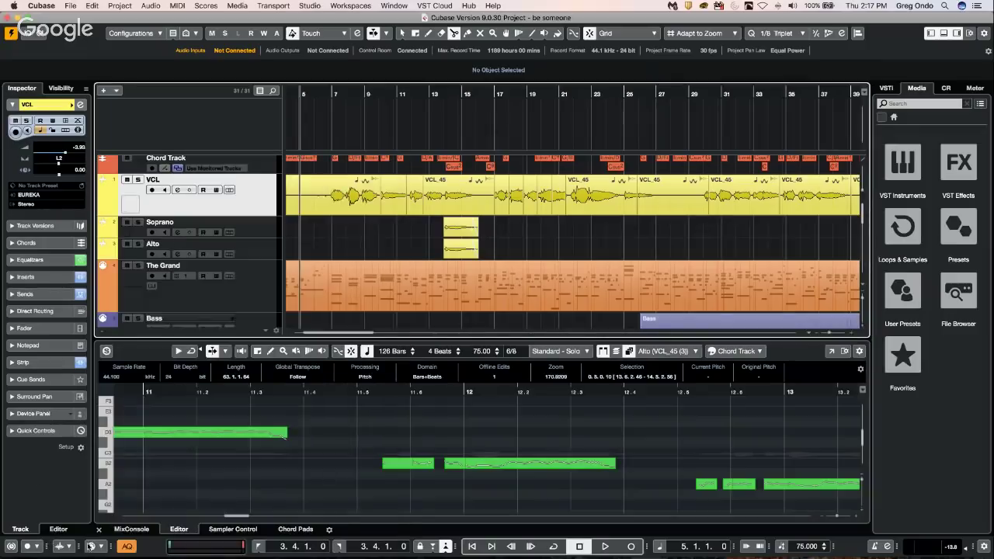
{"action": "left_click", "coordinate": [94, 548]}
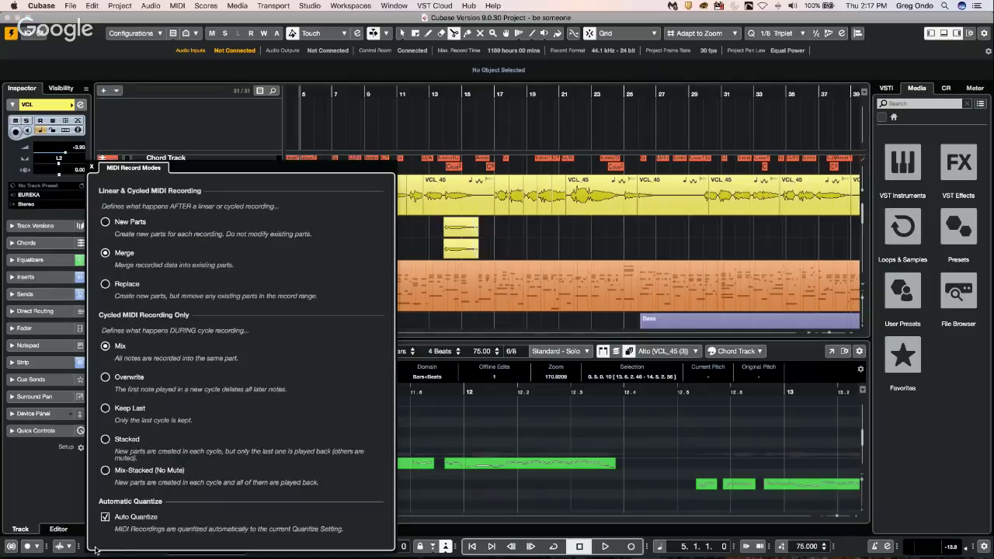
{"action": "left_click", "coordinate": [105, 222]}
{"action": "left_click", "coordinate": [106, 254]}
{"action": "left_click", "coordinate": [275, 6]}
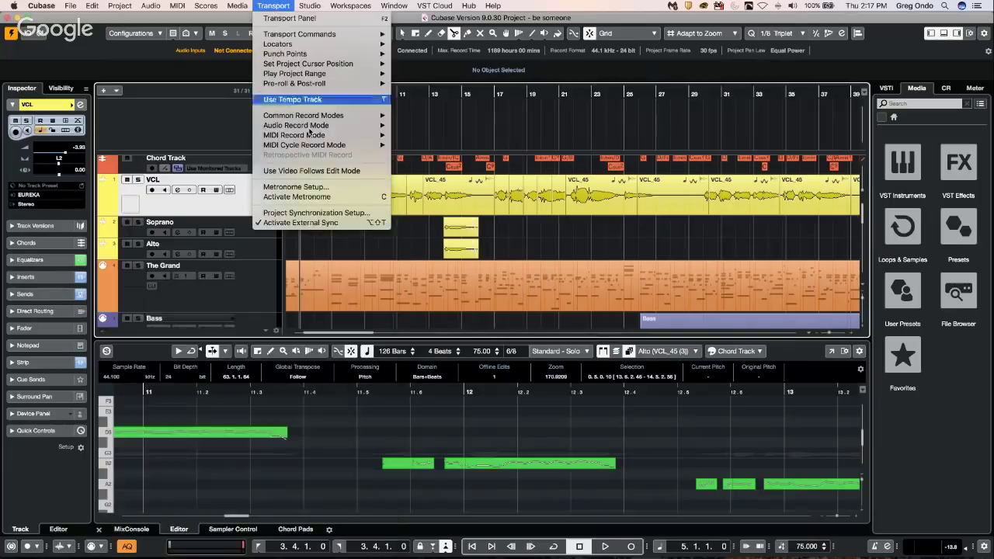
{"action": "mouse_move", "coordinate": [319, 135]}
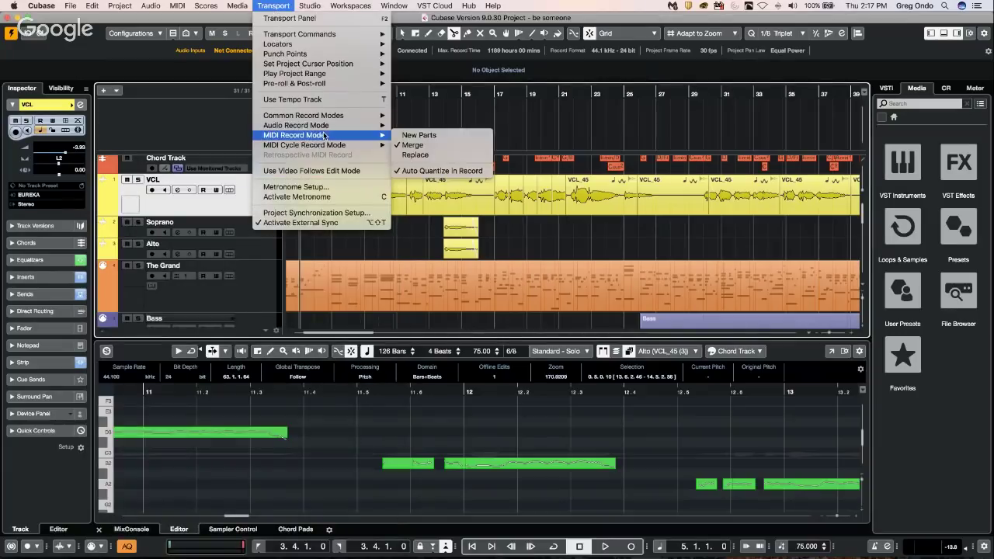
{"action": "left_click", "coordinate": [445, 118]}
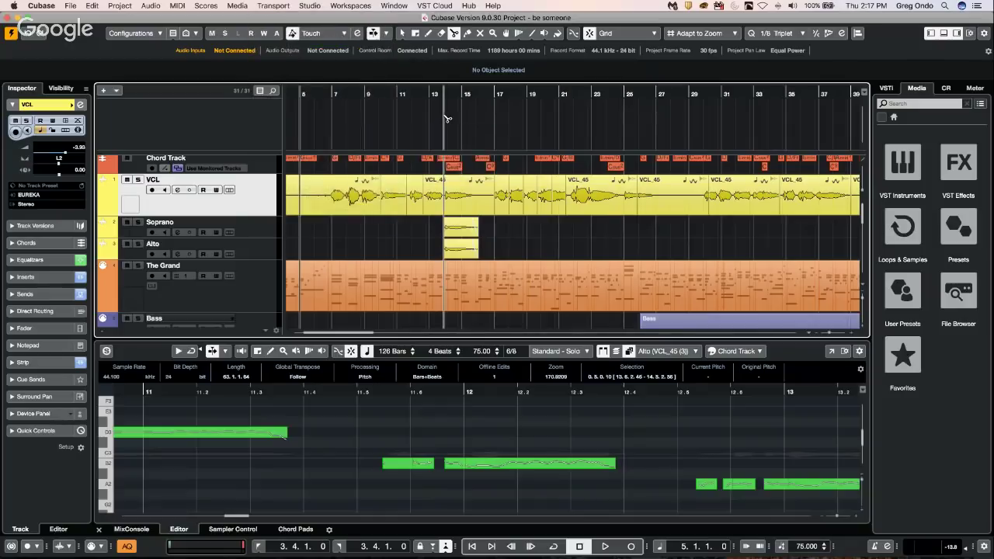
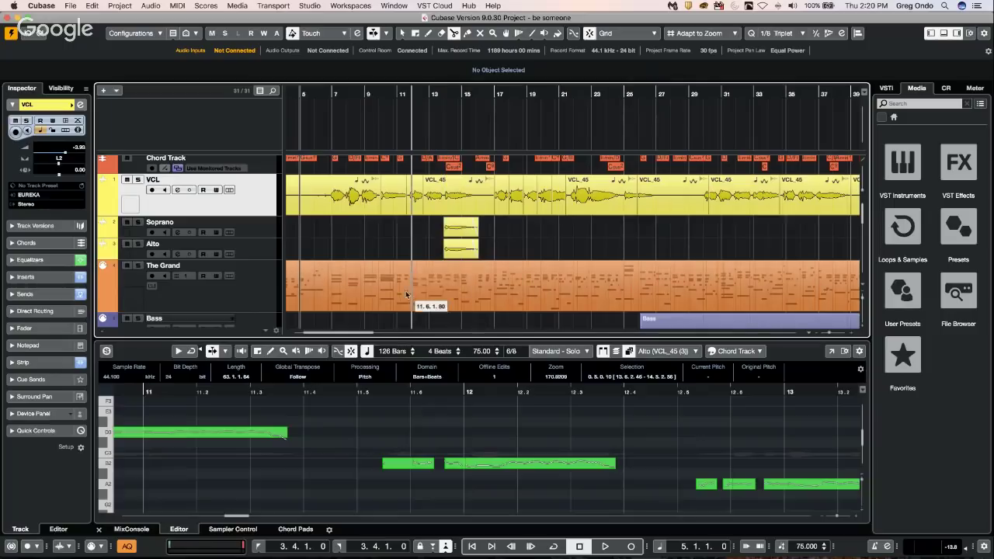
Step: Open The Grand part in a separate Key Editor window and look over its notes
{"action": "left_click", "coordinate": [491, 280]}
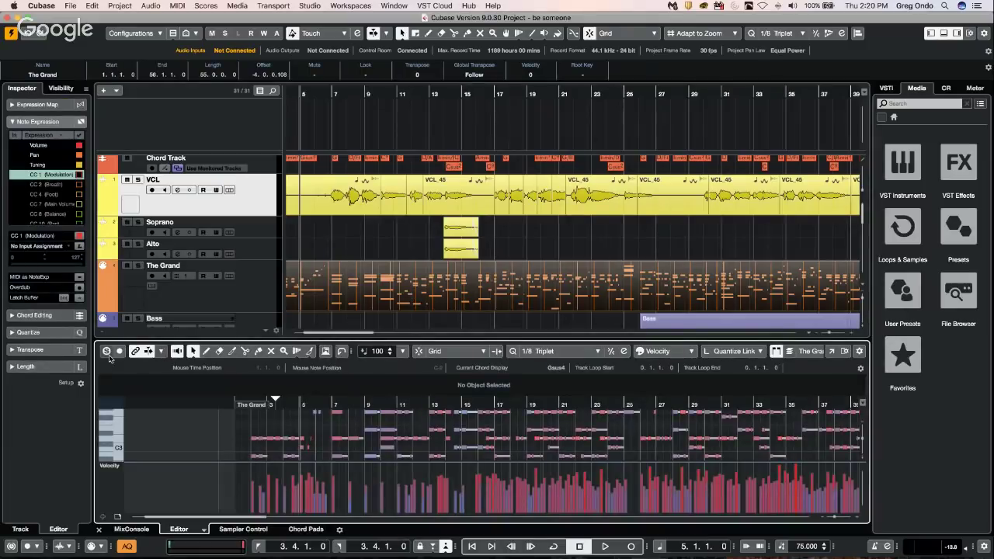
{"action": "left_click", "coordinate": [830, 352]}
{"action": "scroll", "coordinate": [385, 183], "scroll_direction": "down", "scroll_amount": 5}
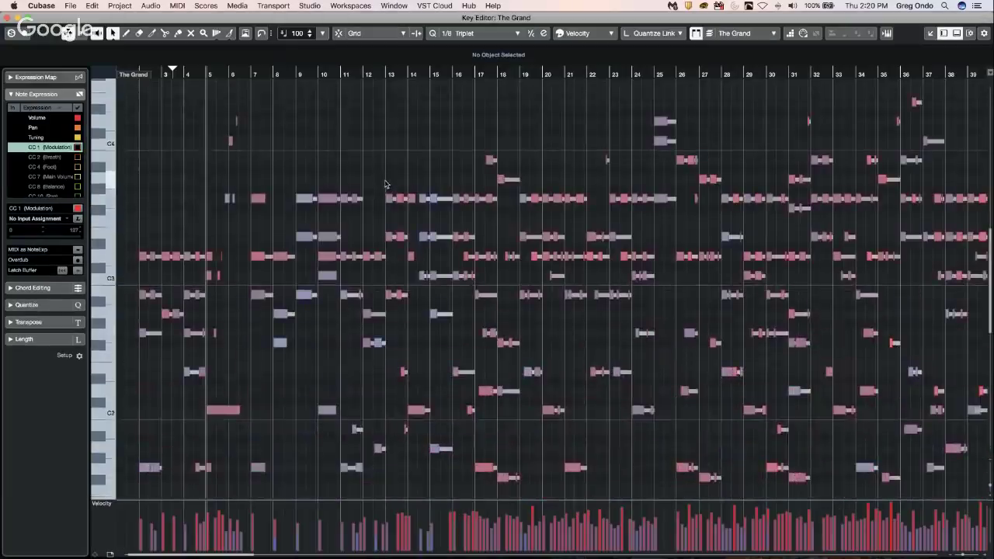
{"action": "scroll", "coordinate": [379, 185], "scroll_direction": "up", "scroll_amount": 2}
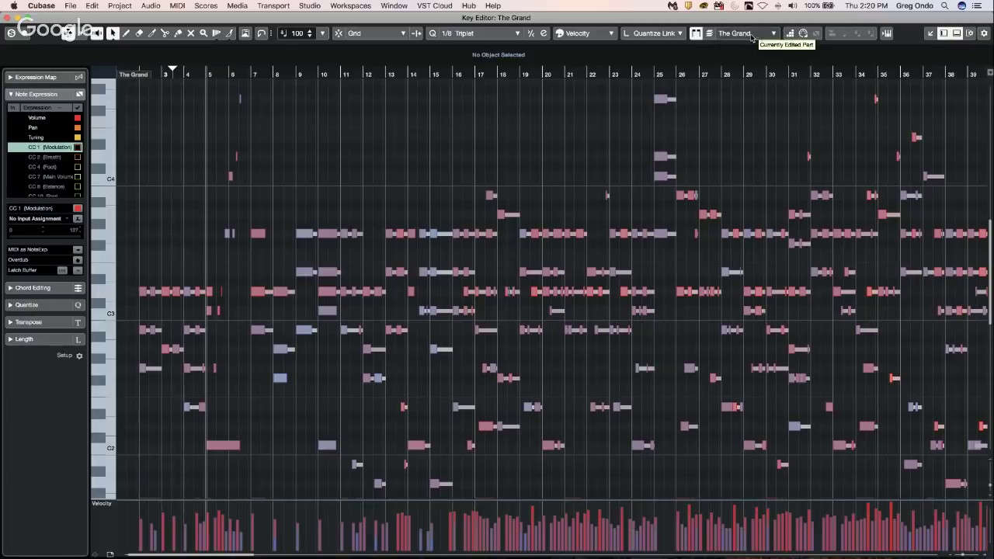
Step: Set the Key Editor's event colors to Chord Track and review the other available color options
{"action": "left_click", "coordinate": [599, 35]}
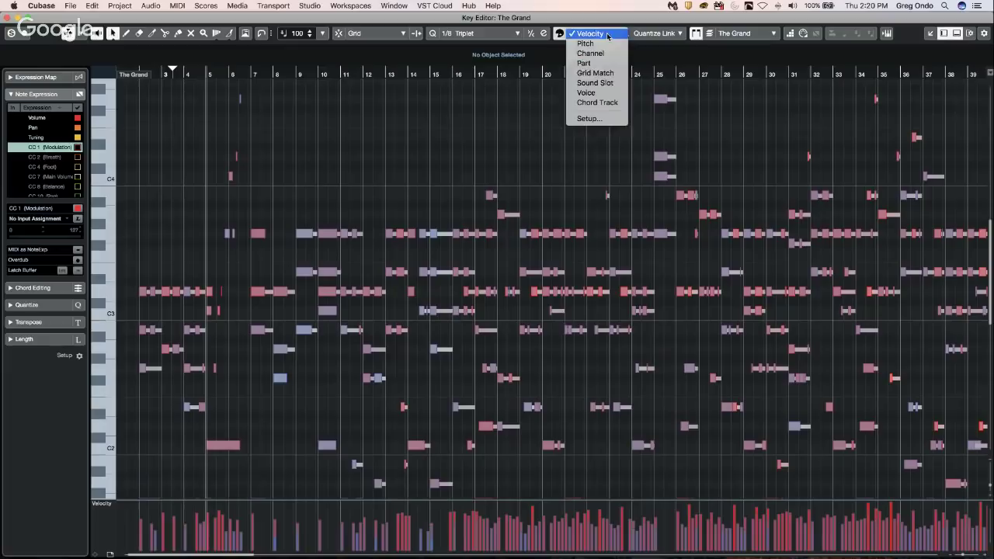
{"action": "left_click", "coordinate": [607, 34]}
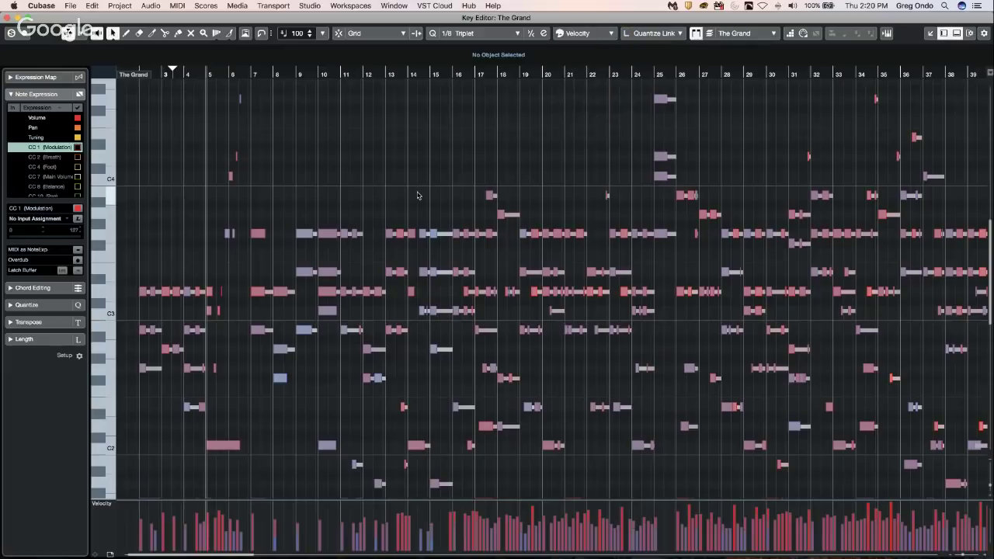
{"action": "left_click", "coordinate": [584, 34]}
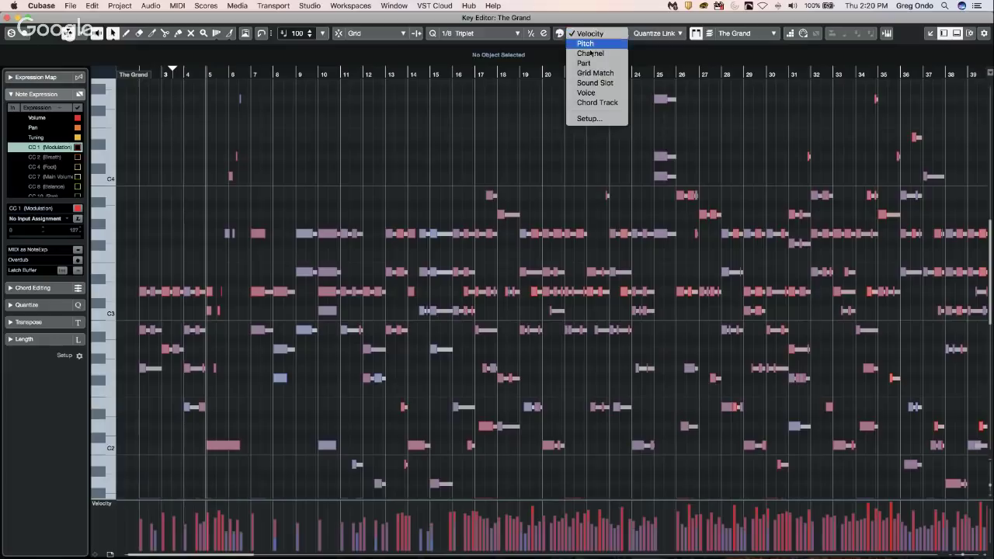
{"action": "left_click", "coordinate": [599, 102]}
{"action": "left_click", "coordinate": [596, 32]}
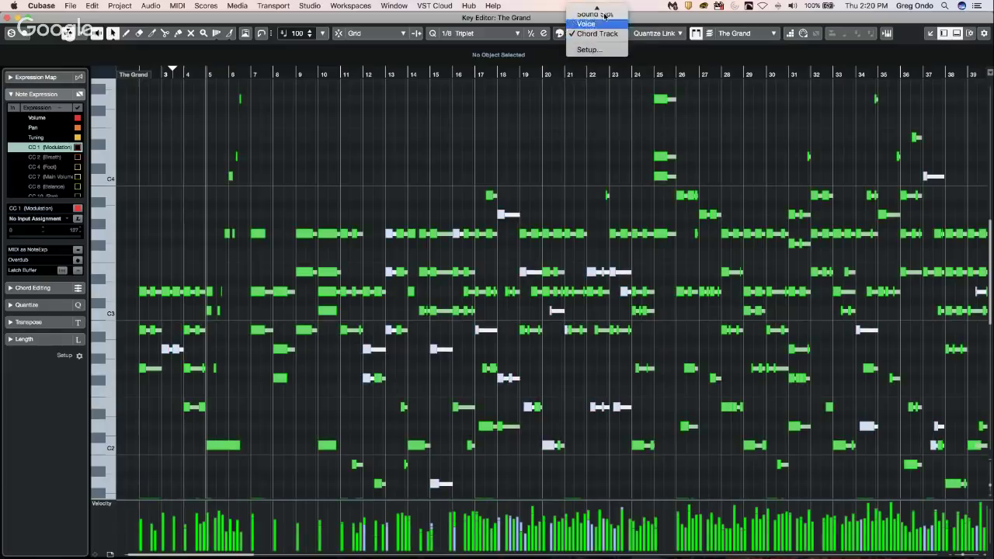
{"action": "mouse_move", "coordinate": [599, 9]}
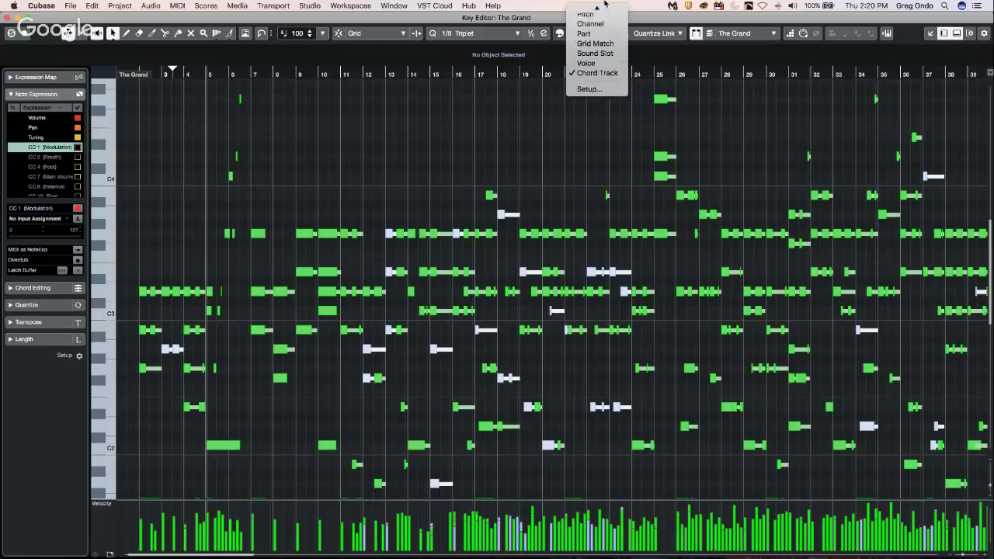
{"action": "left_click", "coordinate": [597, 78]}
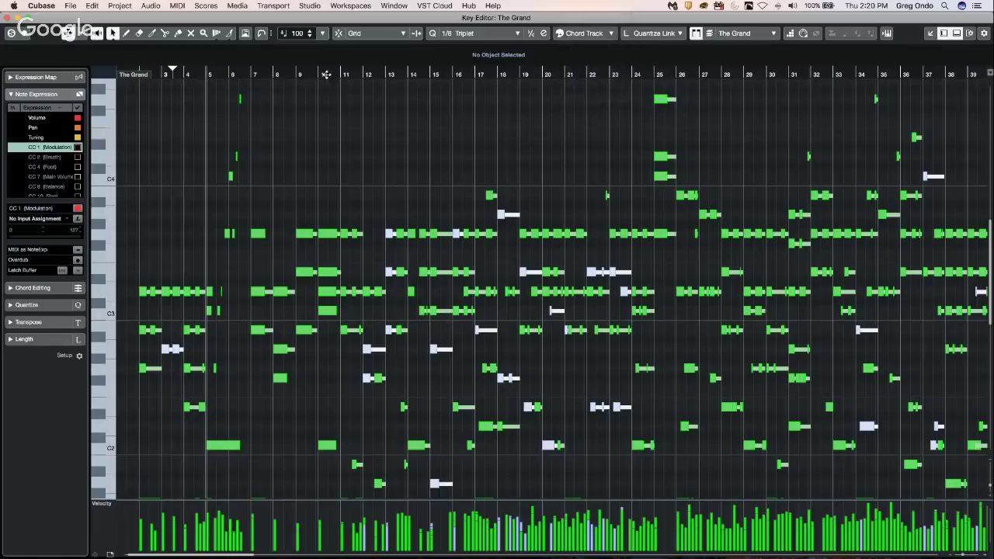
Step: Move the highest note at bar 10 up to Bb3 and shift its start slightly later, to 10.1.1.46
{"action": "left_click_drag", "start_coordinate": [326, 77], "coordinate": [321, 107]}
{"action": "key", "text": "g"}
{"action": "key", "text": "g"}
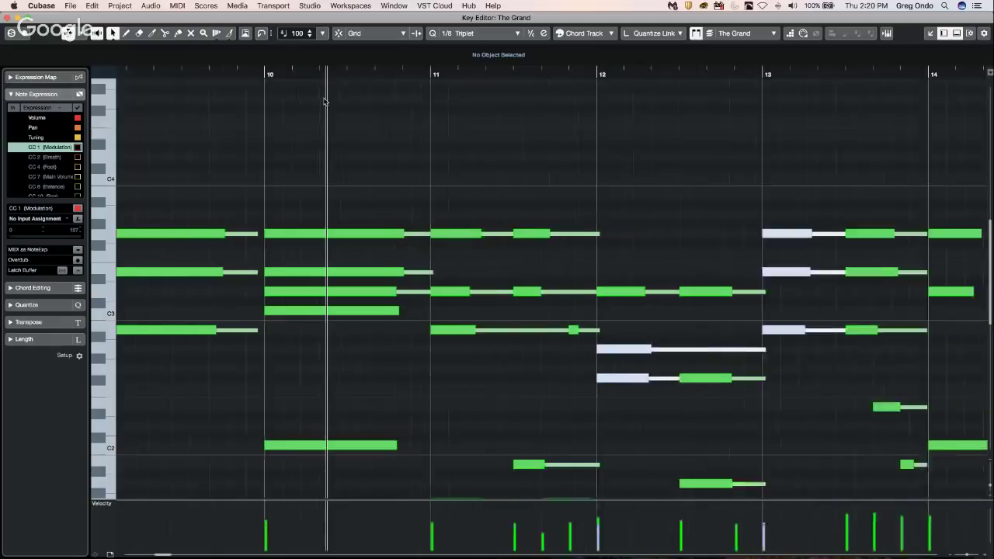
{"action": "left_click_drag", "start_coordinate": [356, 231], "coordinate": [323, 215]}
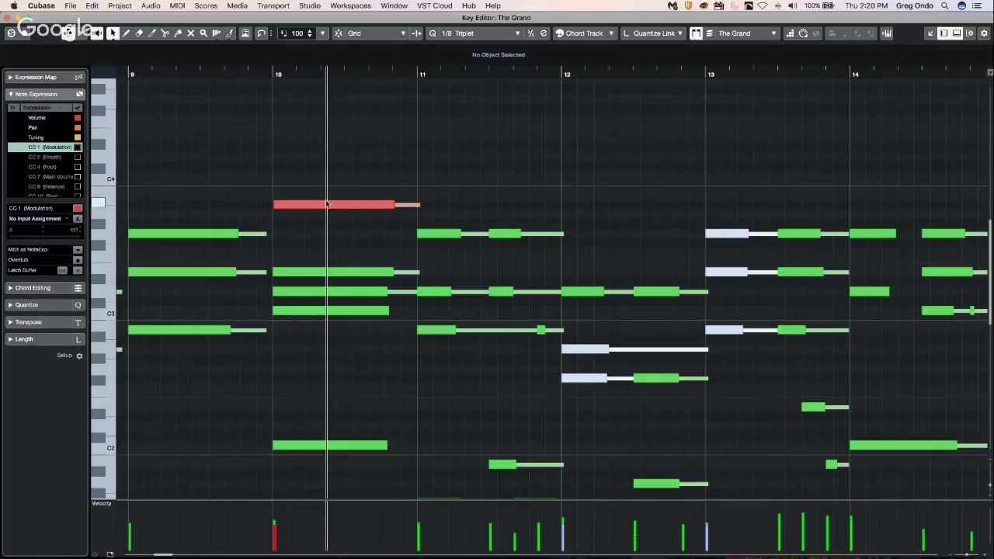
{"action": "mouse_move", "coordinate": [327, 206]}
{"action": "left_mouse_down"}
{"action": "mouse_move", "coordinate": [339, 178]}
{"action": "mouse_move", "coordinate": [319, 180]}
{"action": "mouse_move", "coordinate": [320, 206]}
{"action": "left_mouse_up"}
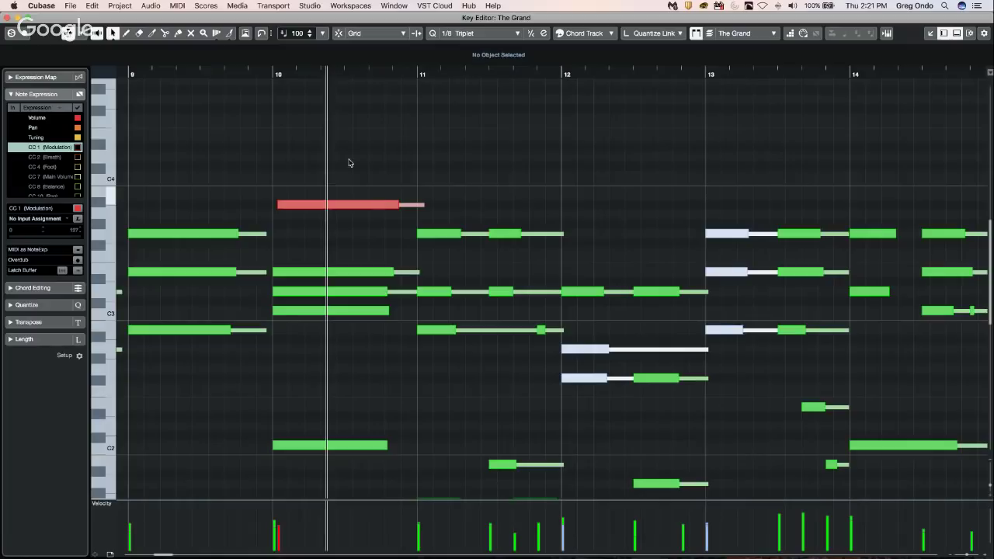
Step: Raise the shifted Bb3 note at bar 10 by two semitones to C4
{"action": "left_click", "coordinate": [337, 205]}
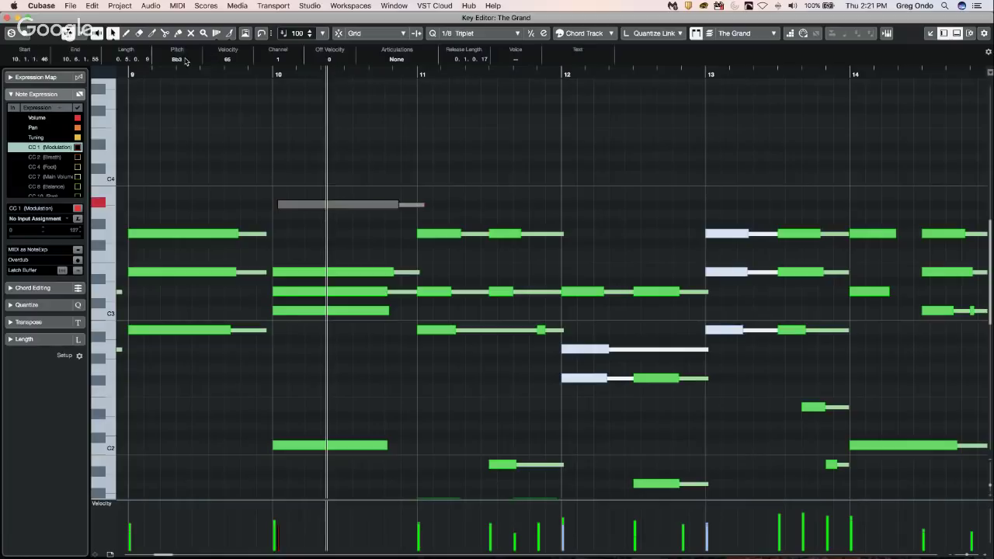
{"action": "scroll", "coordinate": [187, 62], "scroll_direction": "up", "scroll_amount": 2}
{"action": "left_click", "coordinate": [184, 101]}
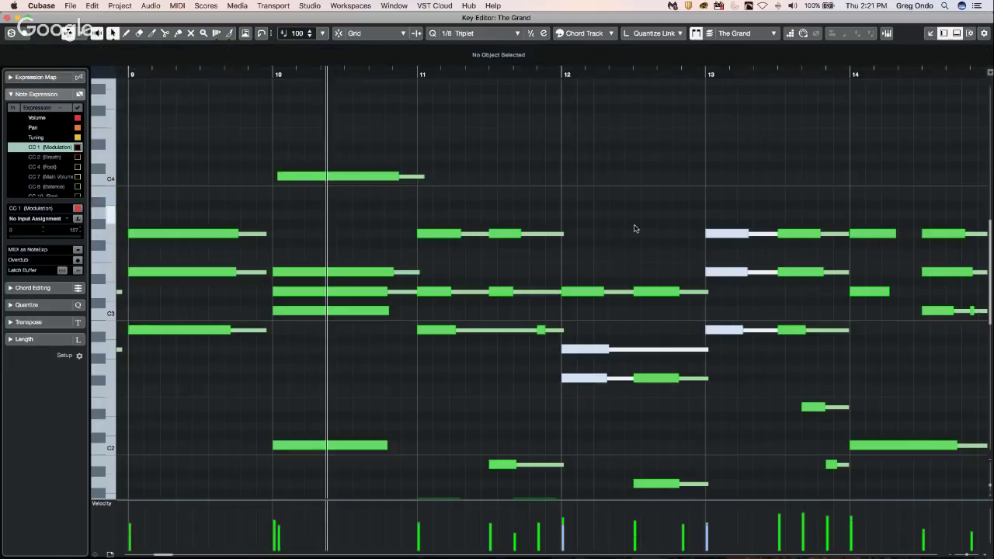
Step: Move the C4 note at bar 10 to a higher pitch in the next octave and close the separate Key Editor window
{"action": "left_click", "coordinate": [338, 178]}
{"action": "left_click_drag", "start_coordinate": [337, 178], "coordinate": [355, 128]}
{"action": "left_click", "coordinate": [357, 111]}
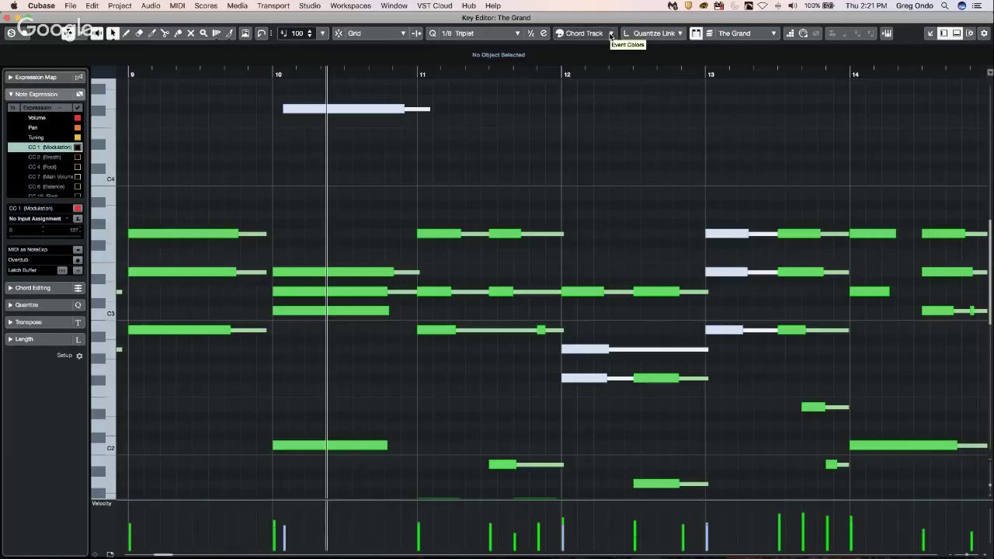
{"action": "left_click", "coordinate": [8, 19]}
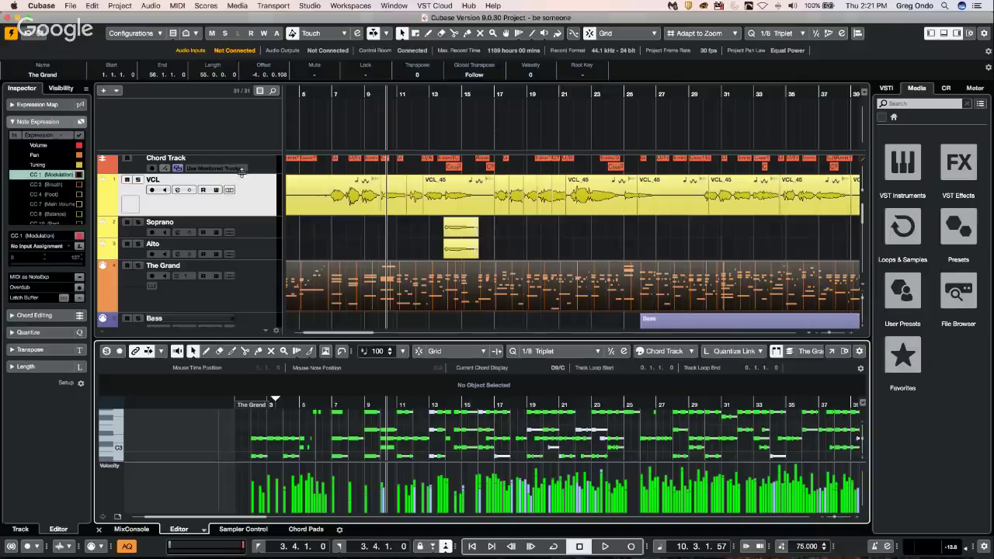
Step: Enlarge the Chord Track and show its scales, with the project position returned to the start
{"action": "left_click_drag", "start_coordinate": [241, 170], "coordinate": [241, 221]}
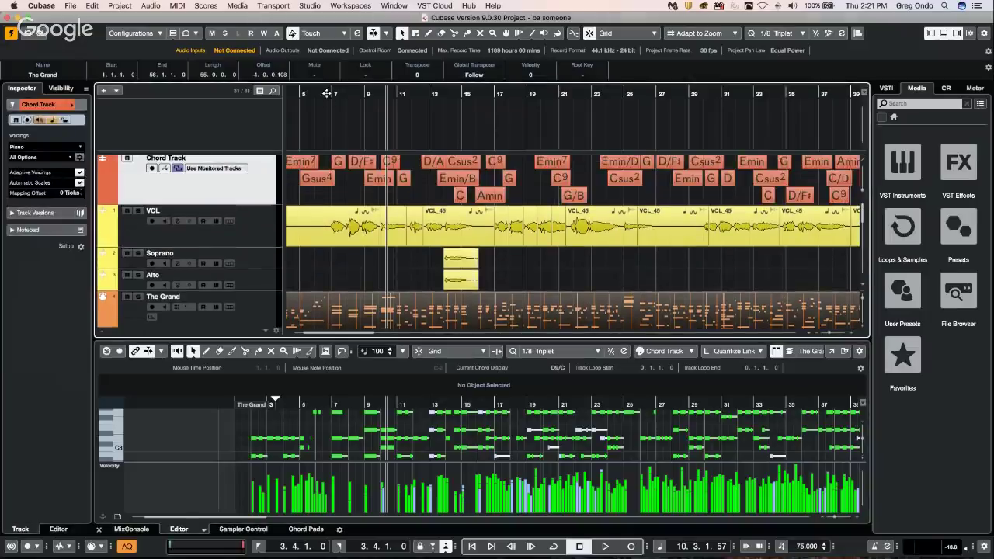
{"action": "key", "text": "Home"}
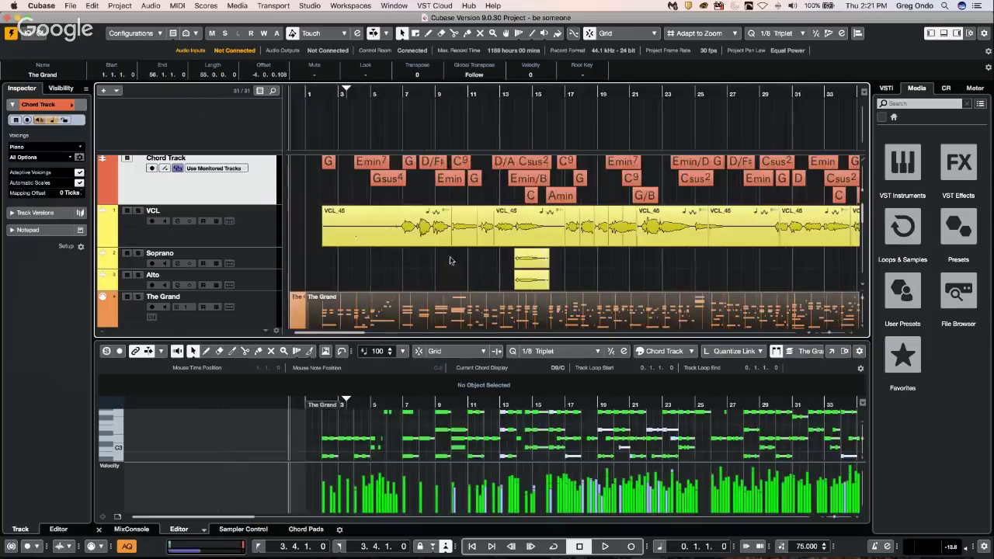
{"action": "left_click", "coordinate": [163, 169]}
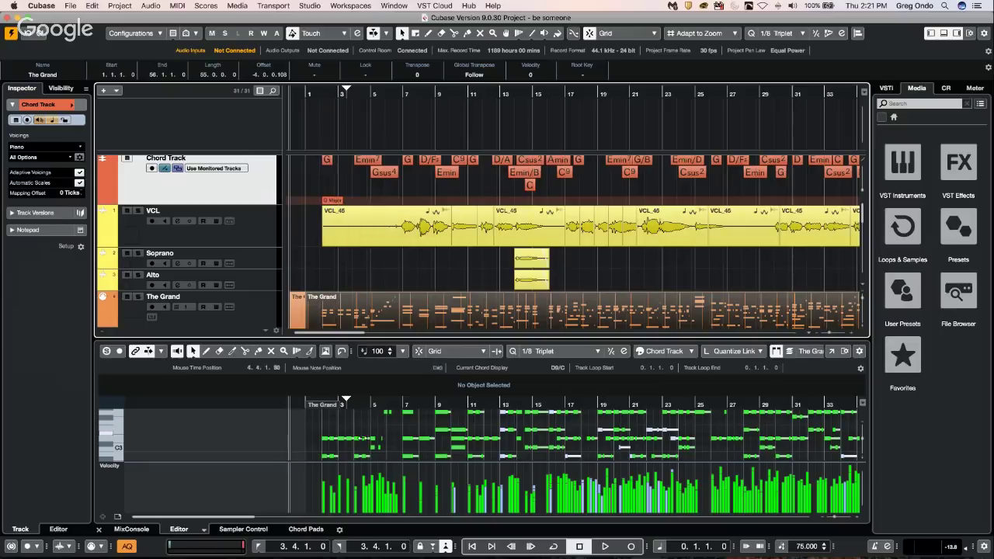
Step: Move The Grand's D3 notes between bars 3 and 5 slightly higher in the lower-zone Key Editor
{"action": "scroll", "coordinate": [431, 306], "scroll_direction": "down", "scroll_amount": 5}
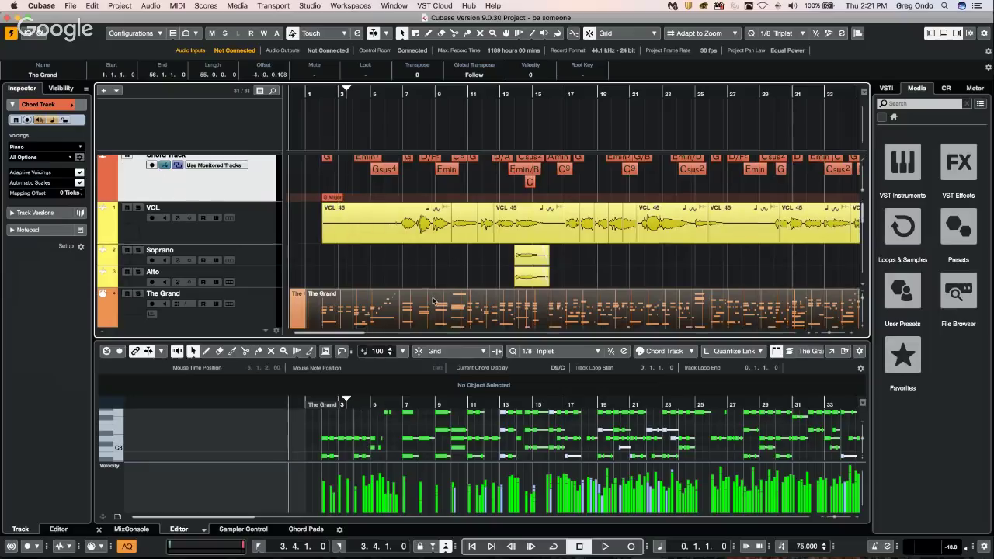
{"action": "left_click", "coordinate": [454, 283]}
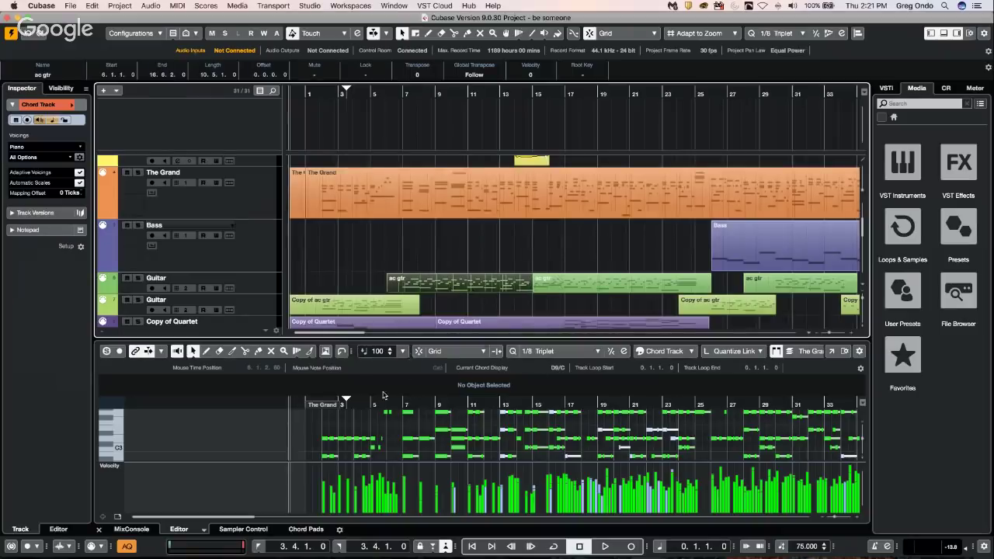
{"action": "left_click_drag", "start_coordinate": [337, 428], "coordinate": [392, 452]}
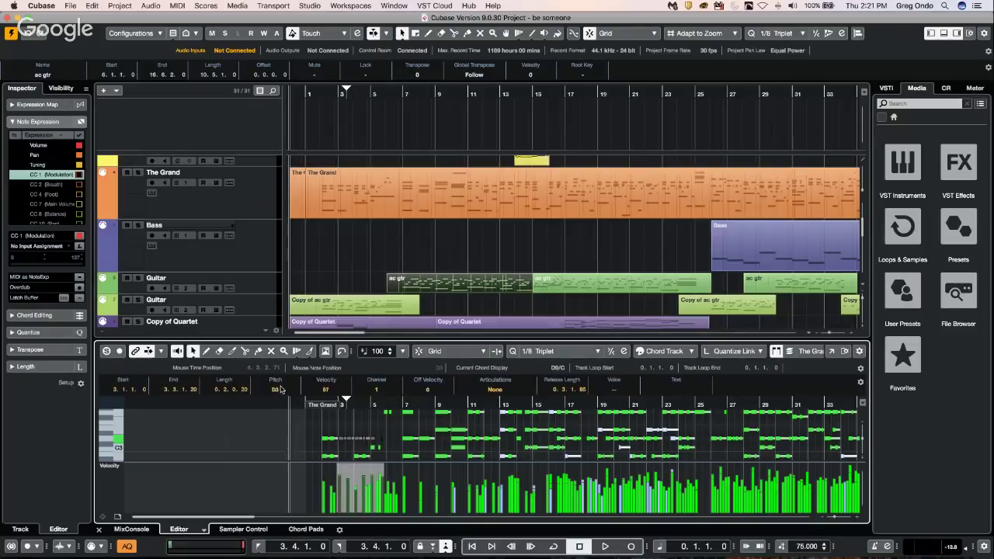
{"action": "left_click_drag", "start_coordinate": [337, 409], "coordinate": [347, 435]}
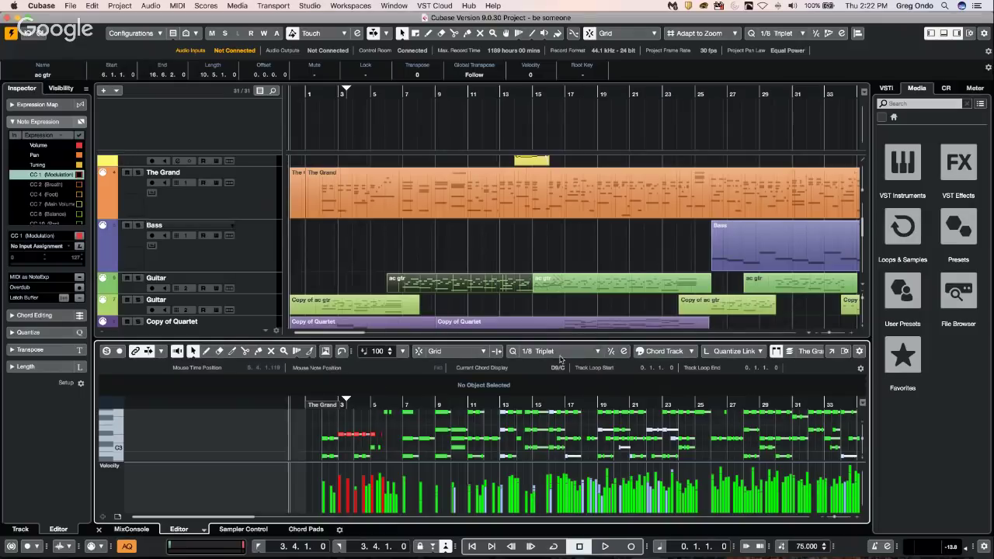
Step: Try Velocity as the lower-zone Key Editor's event color scheme before restoring Chord Track
{"action": "left_click", "coordinate": [691, 352]}
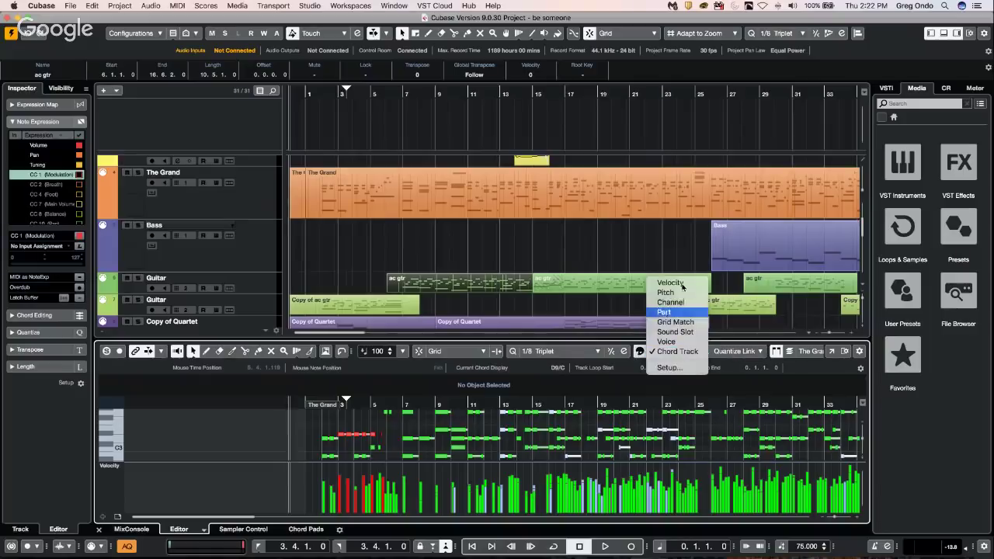
{"action": "left_click", "coordinate": [670, 284]}
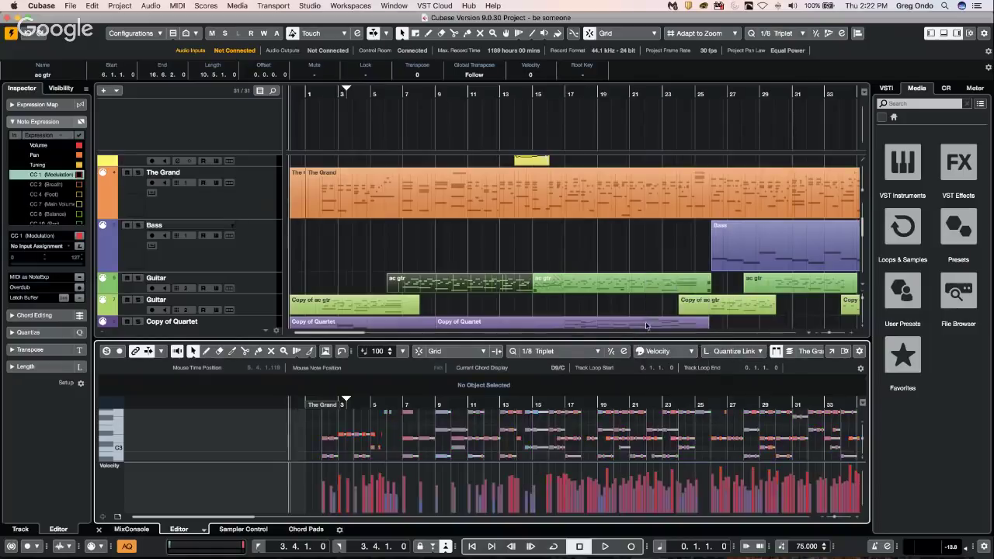
{"action": "left_click", "coordinate": [661, 352]}
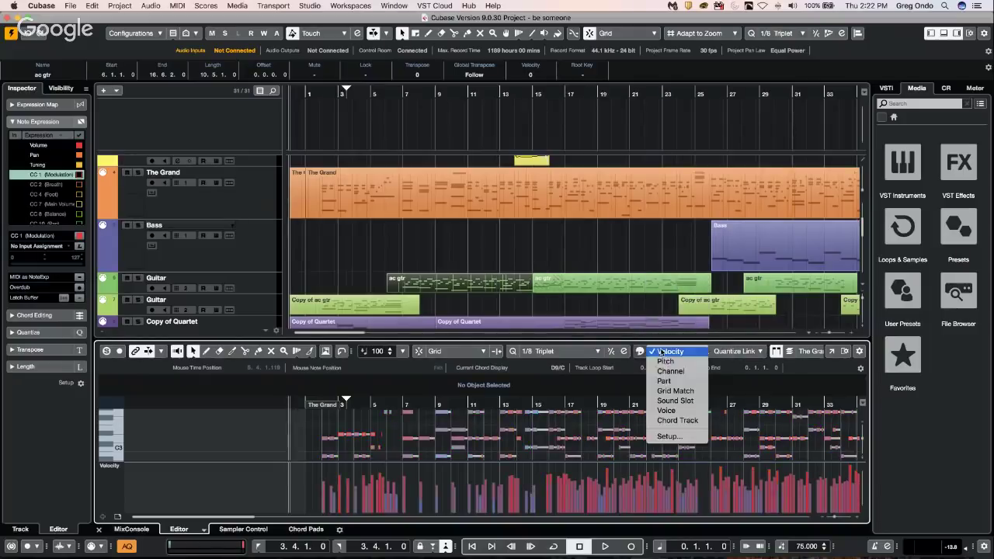
{"action": "left_click", "coordinate": [668, 420]}
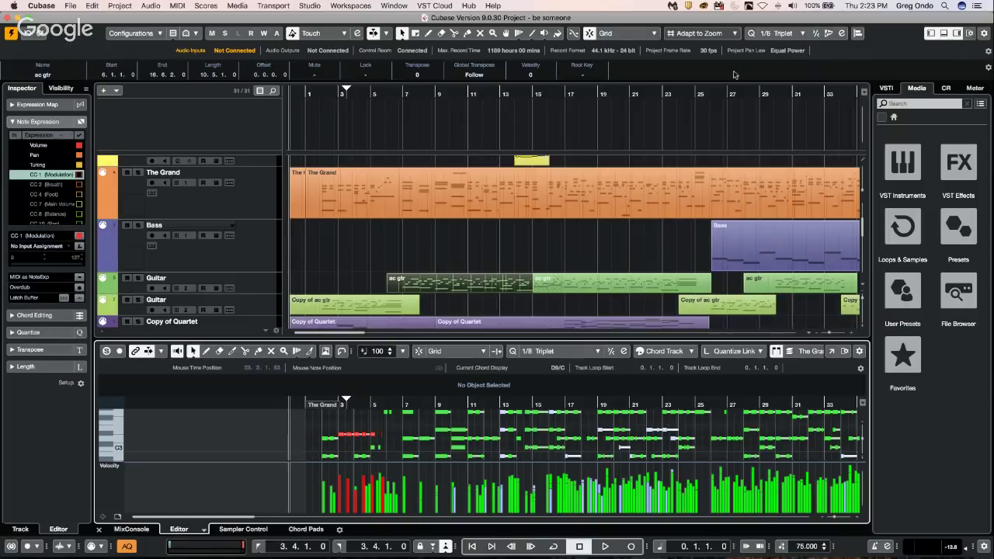
Step: Split the VCL event at bars 14 and 16, around the Soprano and Alto harmony events, and return to the Object Selection tool
{"action": "scroll", "coordinate": [544, 202], "scroll_direction": "up", "scroll_amount": 3}
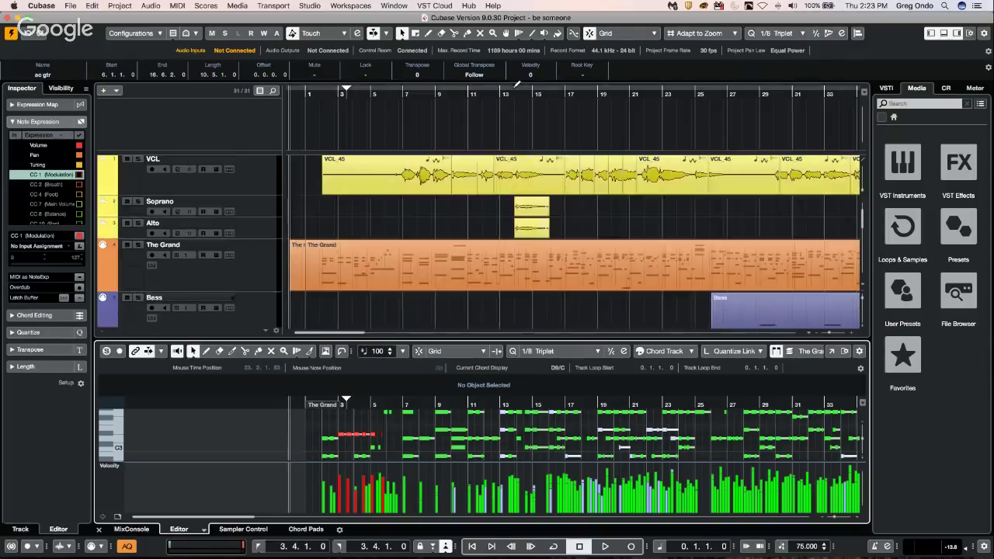
{"action": "left_click_drag", "start_coordinate": [508, 93], "coordinate": [508, 64]}
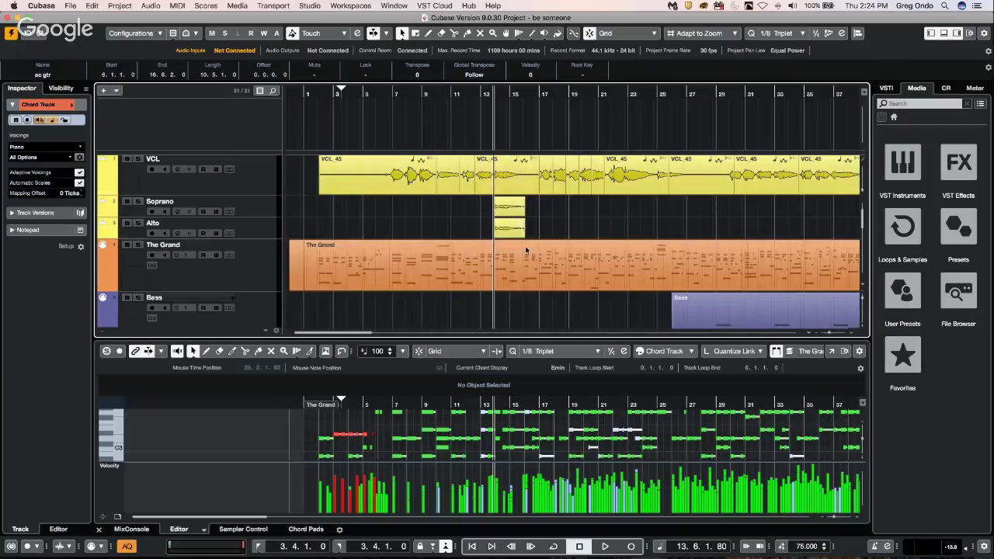
{"action": "left_click", "coordinate": [514, 209]}
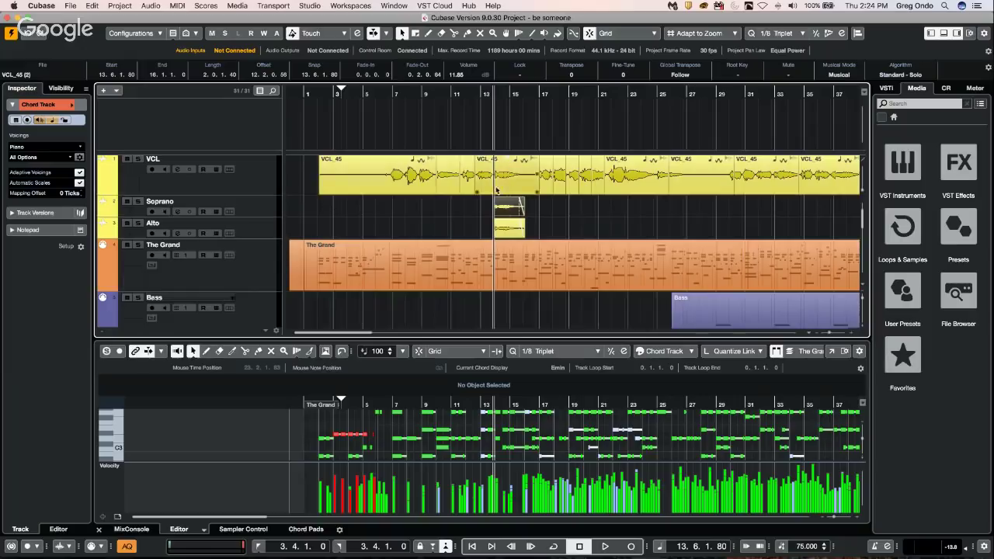
{"action": "left_click", "coordinate": [510, 229]}
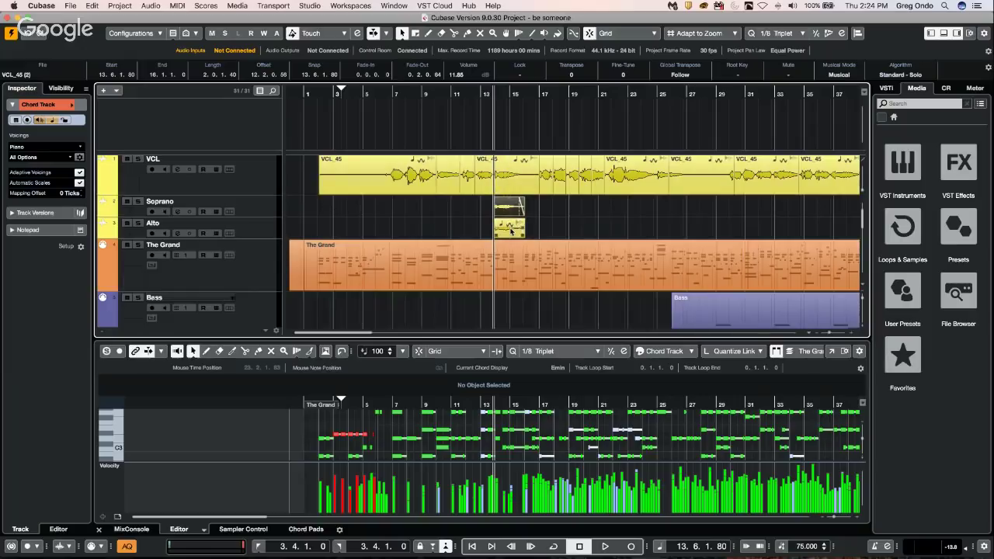
{"action": "right_click", "coordinate": [491, 193]}
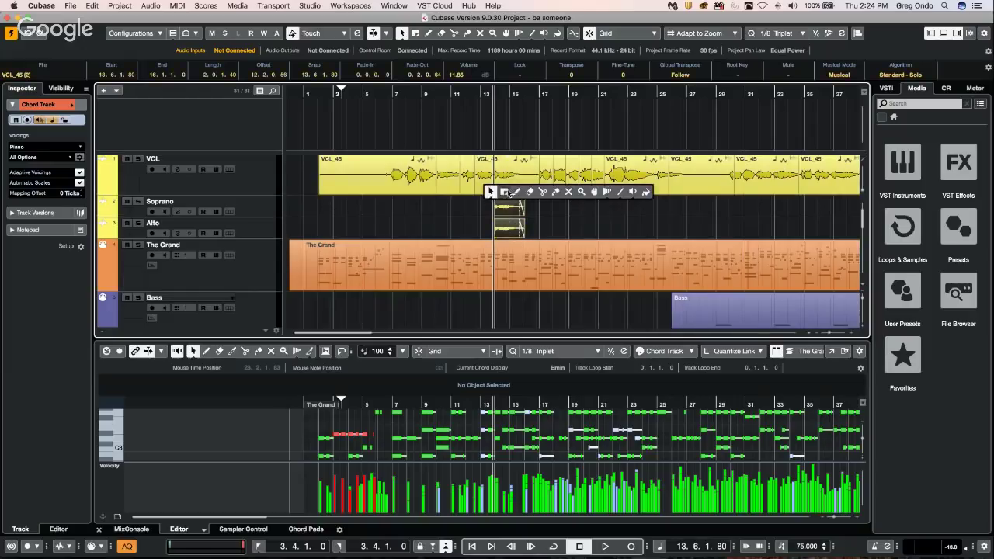
{"action": "left_click", "coordinate": [543, 192]}
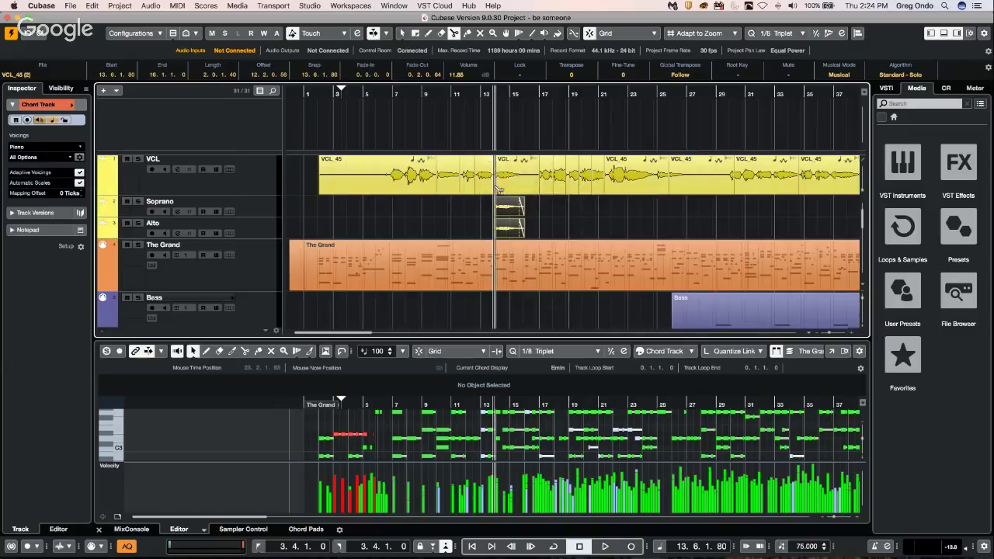
{"action": "key", "text": "super+z"}
{"action": "right_click", "coordinate": [510, 141]}
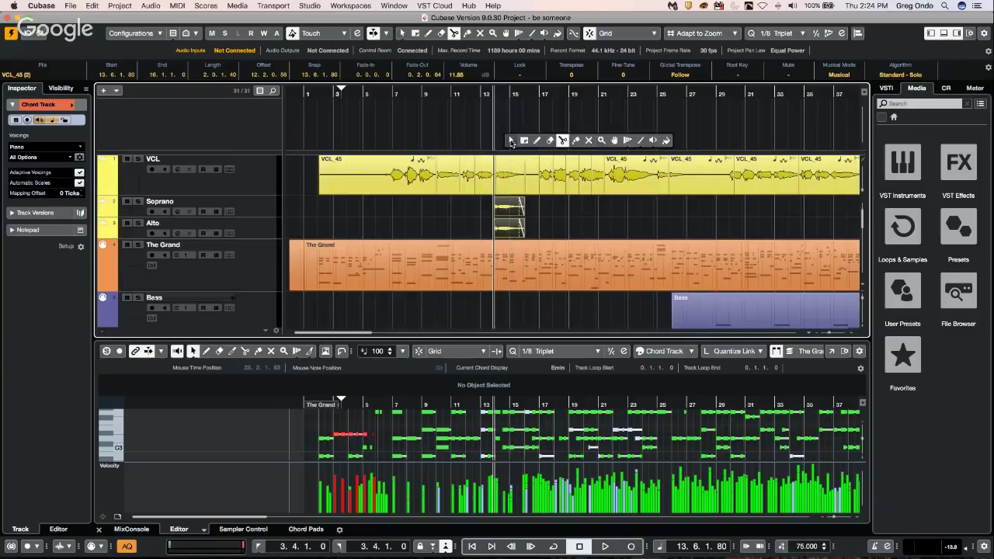
{"action": "left_click", "coordinate": [511, 142]}
{"action": "left_click", "coordinate": [512, 142]}
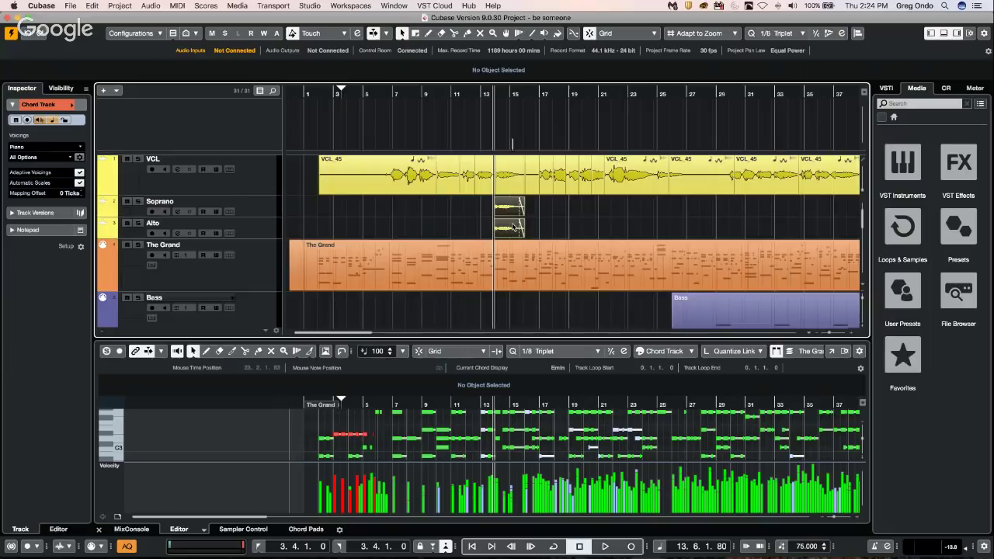
Step: Examine the Render in Place settings and file path choices for the VCL segment between bars 14 and 16, leaving without rendering
{"action": "left_click", "coordinate": [510, 179]}
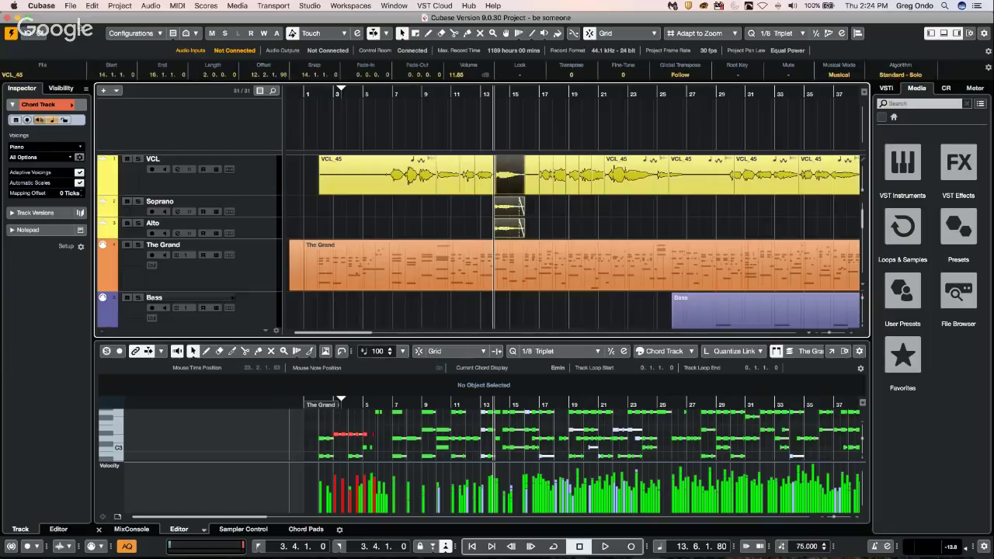
{"action": "left_click", "coordinate": [94, 8]}
{"action": "mouse_move", "coordinate": [138, 108]}
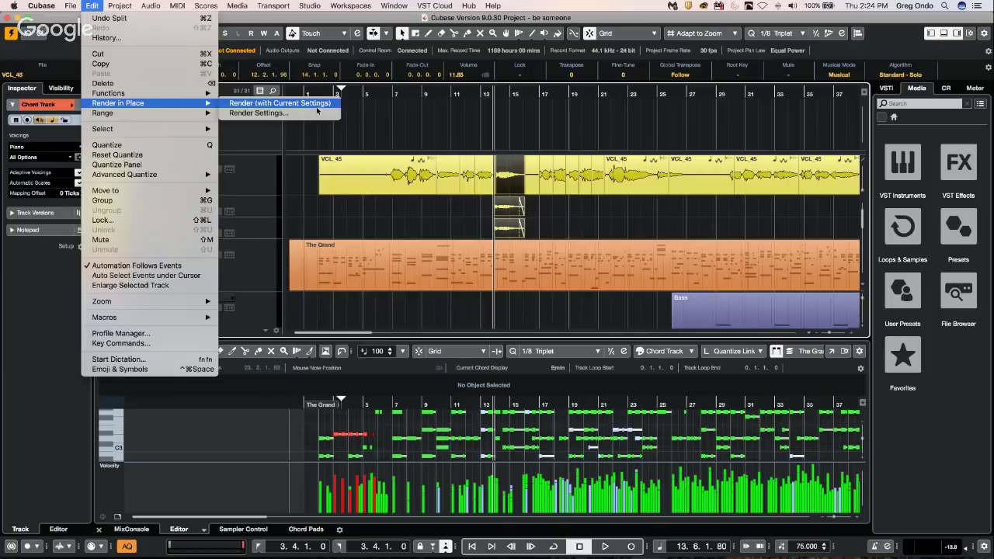
{"action": "left_click", "coordinate": [279, 102]}
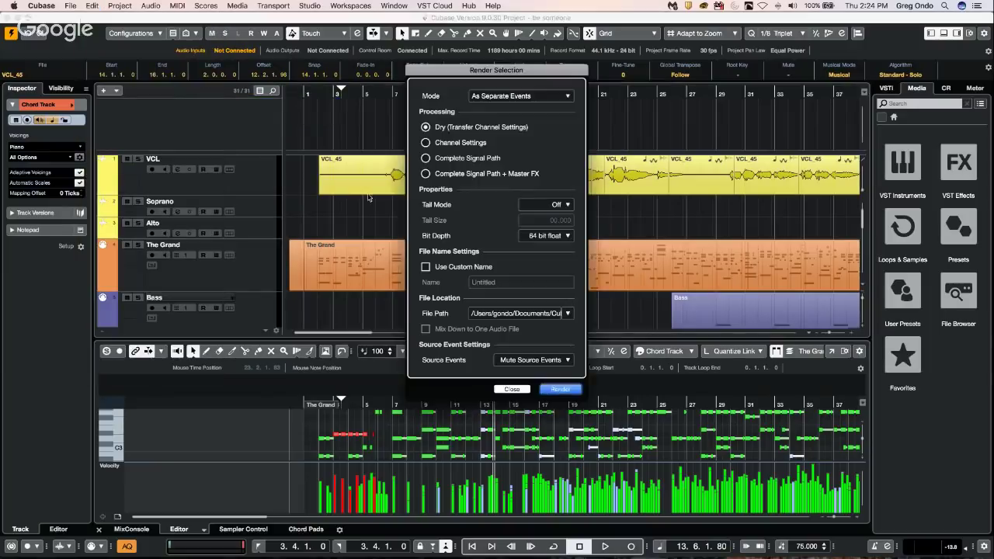
{"action": "left_click_drag", "start_coordinate": [474, 71], "coordinate": [227, 104]}
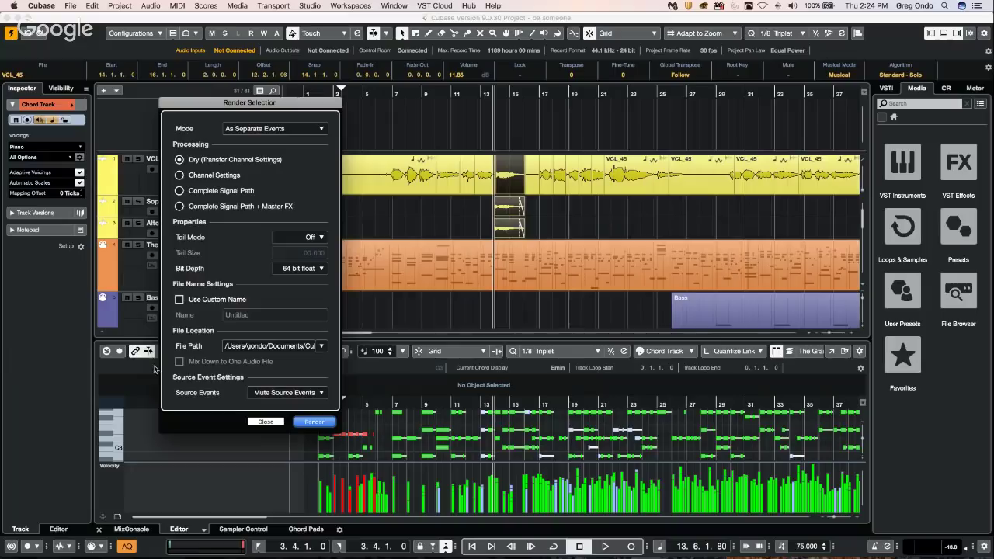
{"action": "left_click", "coordinate": [322, 349]}
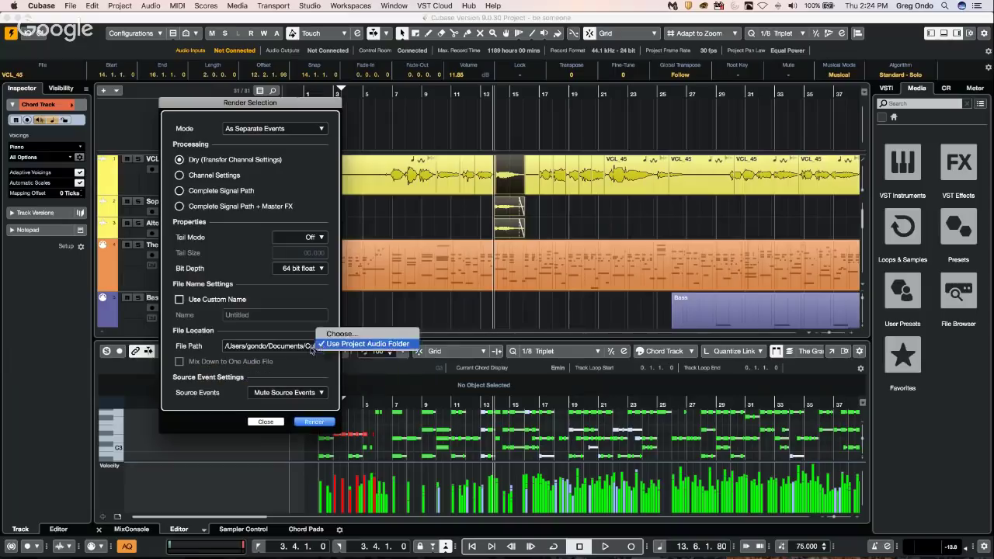
{"action": "left_click", "coordinate": [287, 348]}
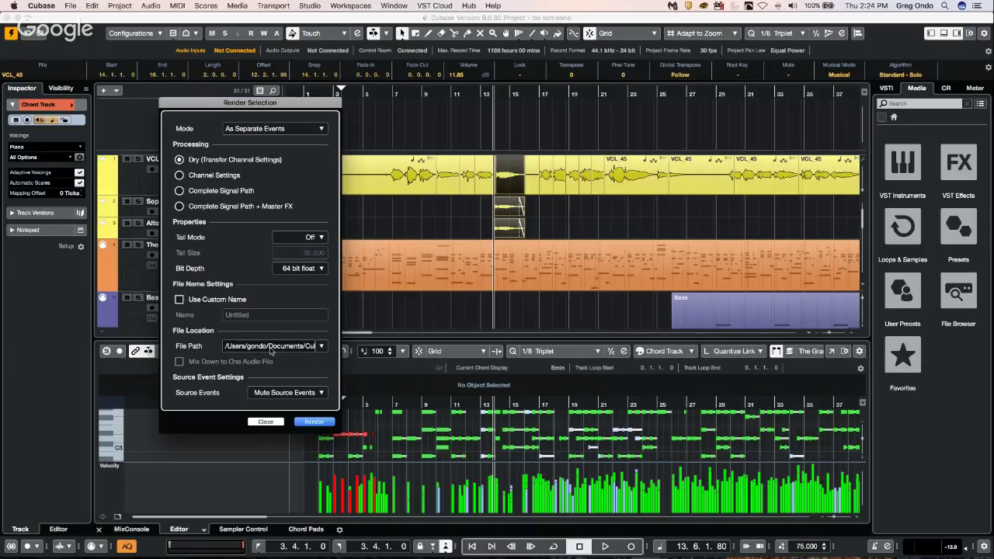
{"action": "left_click", "coordinate": [268, 422]}
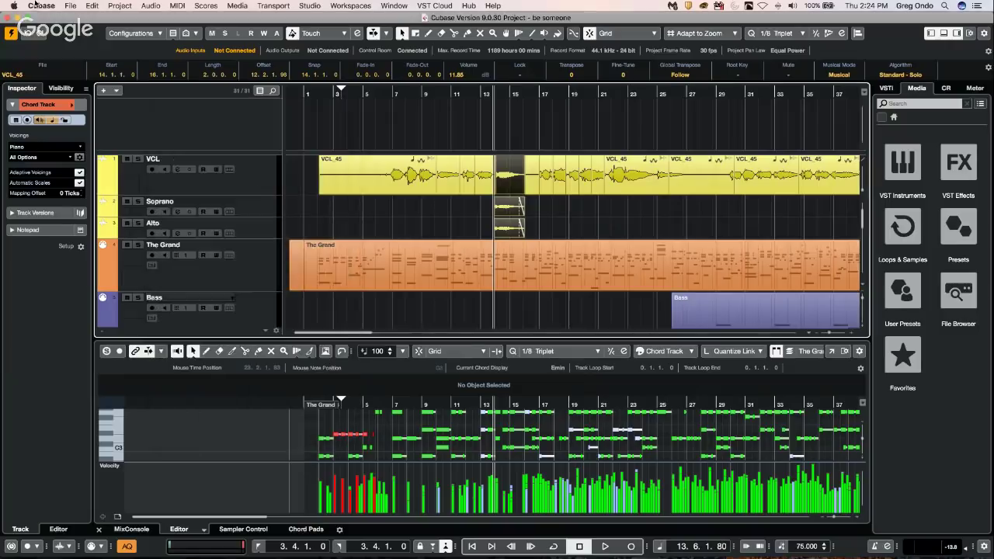
Step: Review the Render in Place settings for the selected VCL segment once more, including processing and source event options
{"action": "left_click", "coordinate": [109, 5]}
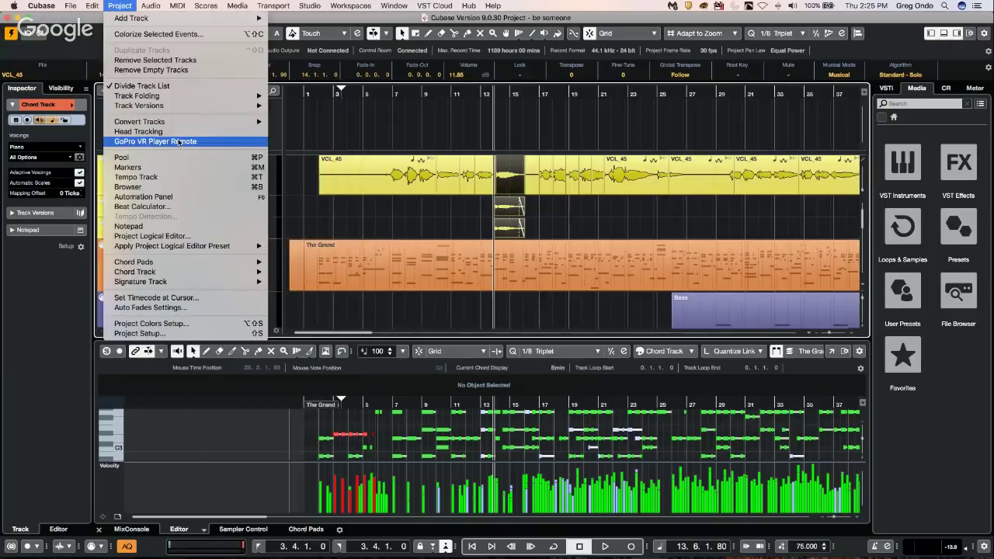
{"action": "mouse_move", "coordinate": [92, 5]}
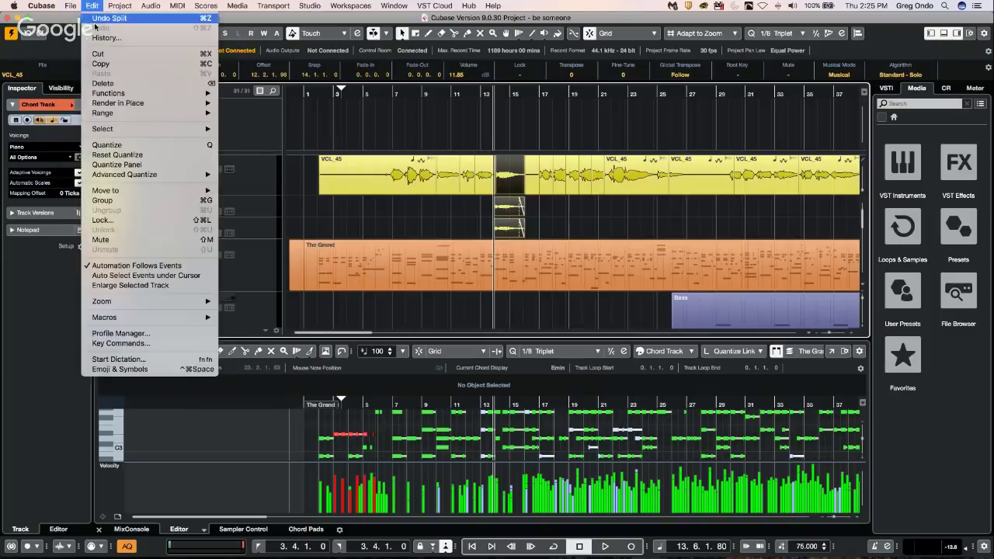
{"action": "mouse_move", "coordinate": [128, 103]}
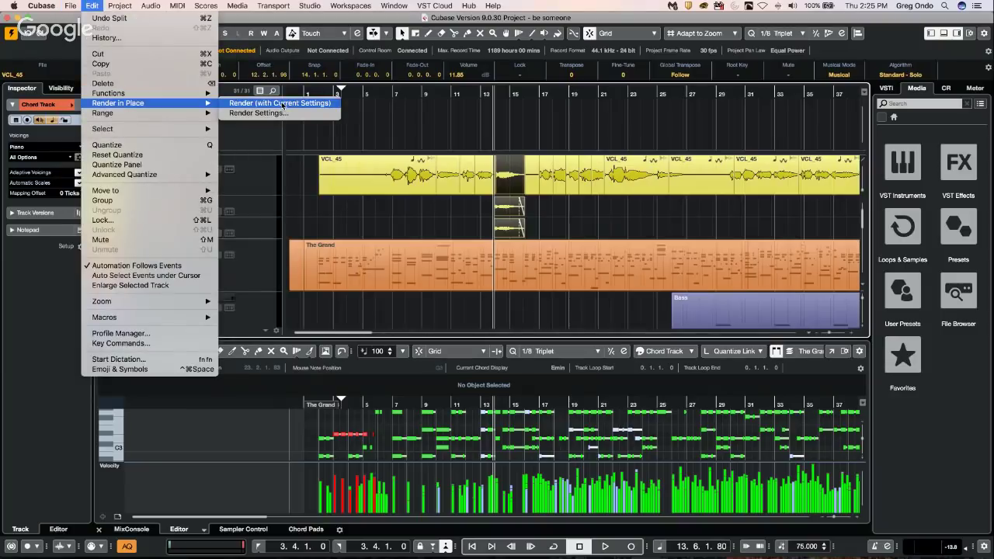
{"action": "left_click", "coordinate": [260, 112]}
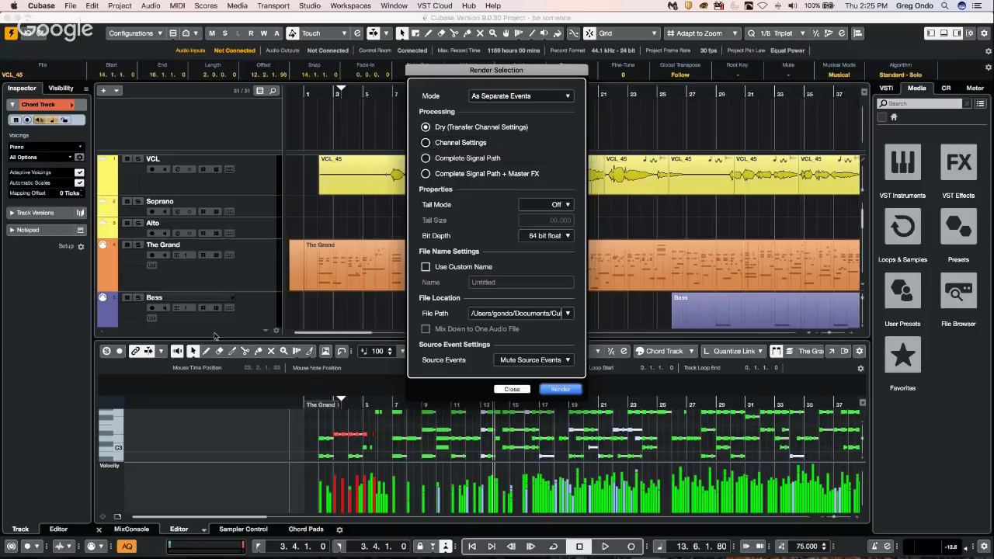
{"action": "left_click", "coordinate": [552, 389]}
Step: Select The Grand's MIDI part and remove the existing Chord Track from the project
{"action": "left_click", "coordinate": [374, 269]}
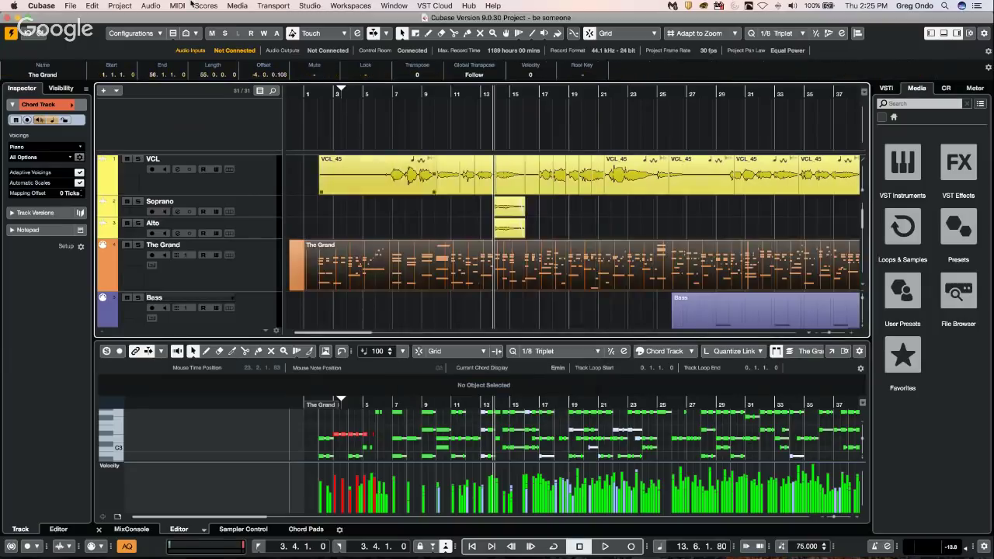
{"action": "left_click", "coordinate": [118, 6]}
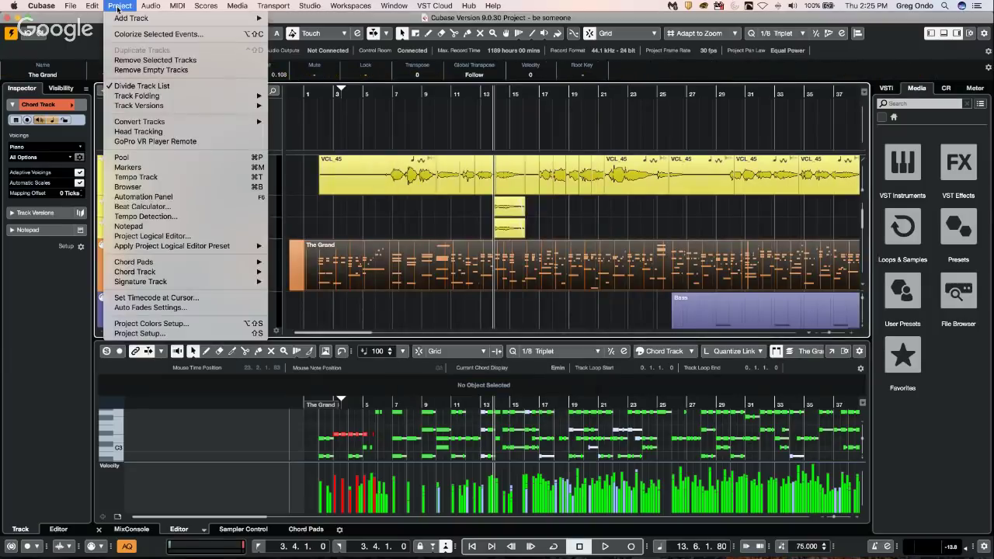
{"action": "mouse_move", "coordinate": [139, 6]}
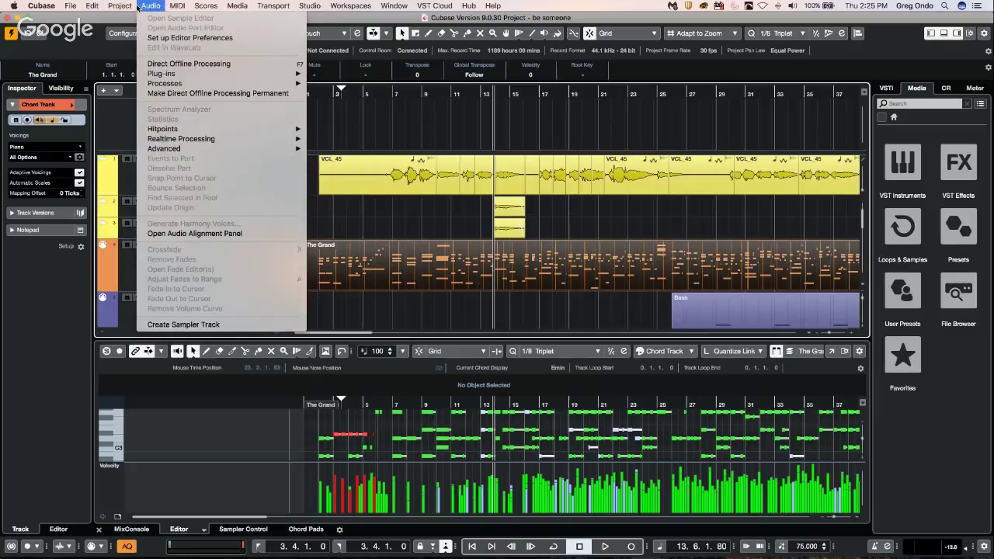
{"action": "mouse_move", "coordinate": [158, 264]}
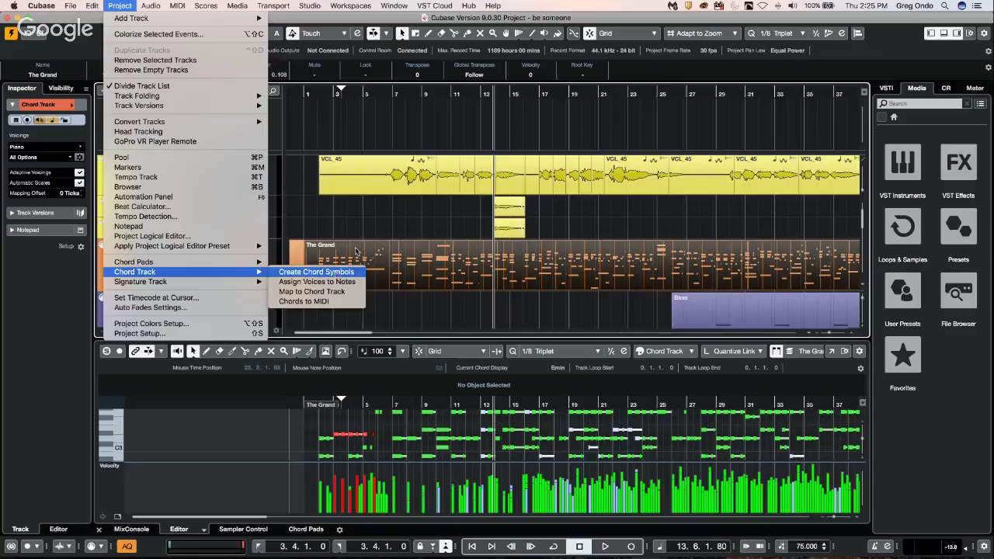
{"action": "left_click", "coordinate": [358, 216]}
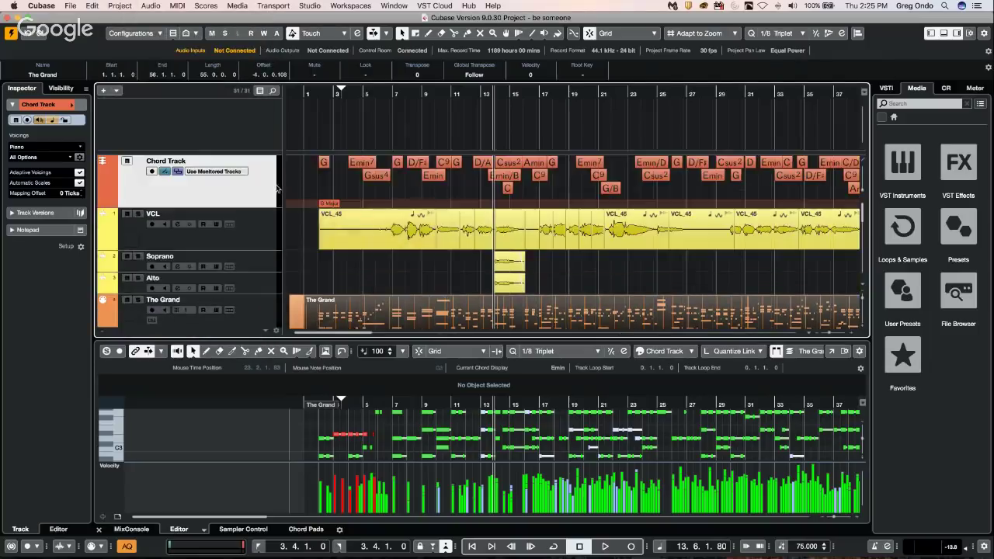
{"action": "right_click", "coordinate": [261, 188]}
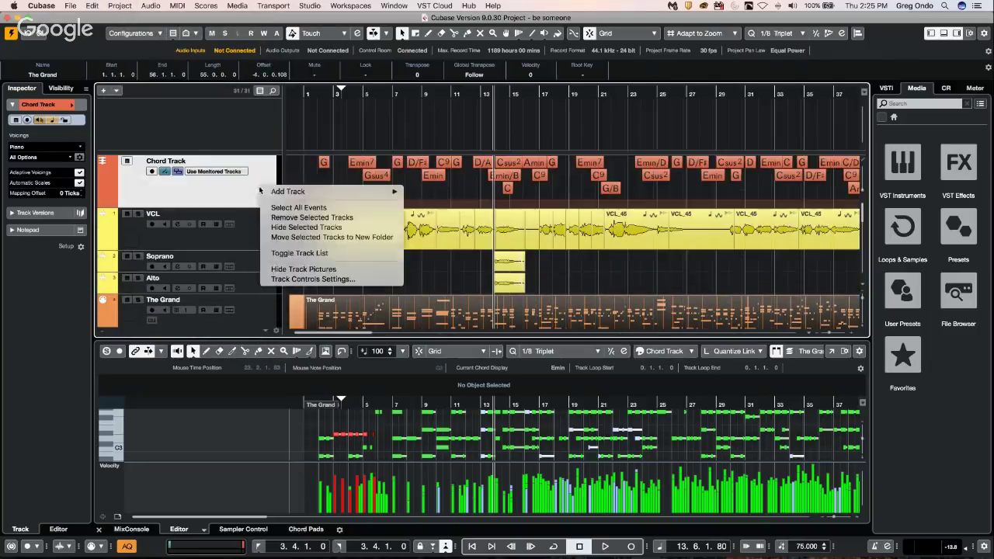
{"action": "left_click", "coordinate": [311, 217]}
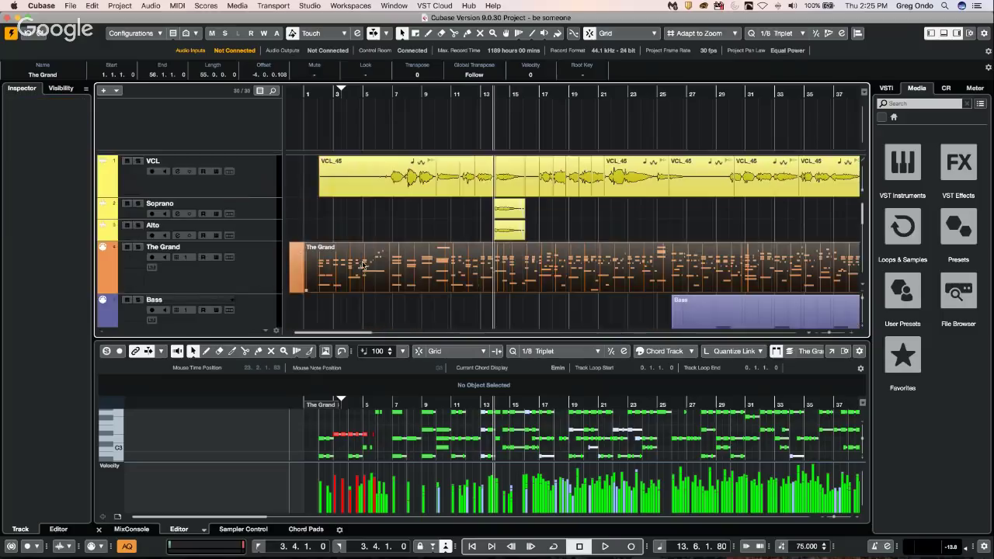
Step: Create chord symbols from The Grand's MIDI part with bass notes and tensions included
{"action": "mouse_move", "coordinate": [119, 6]}
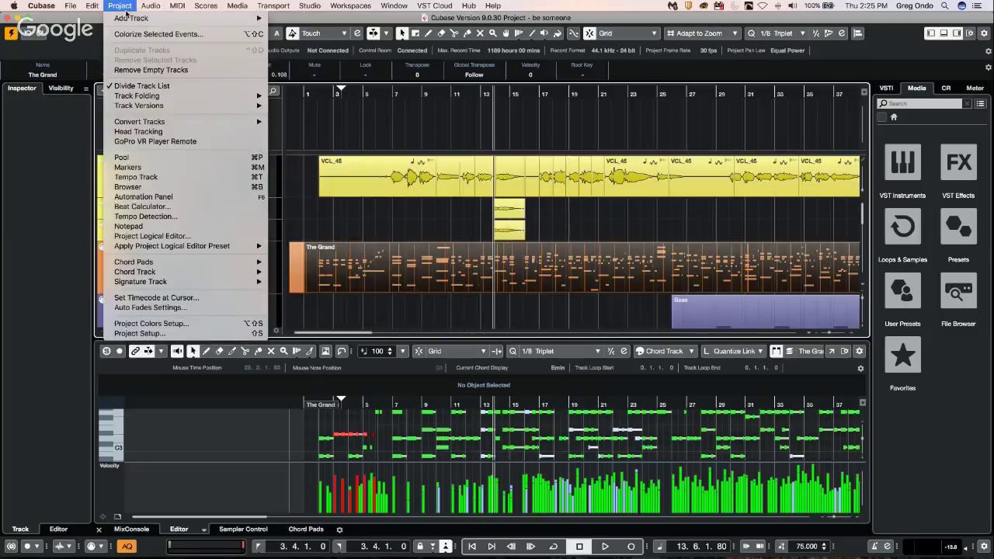
{"action": "mouse_move", "coordinate": [188, 271]}
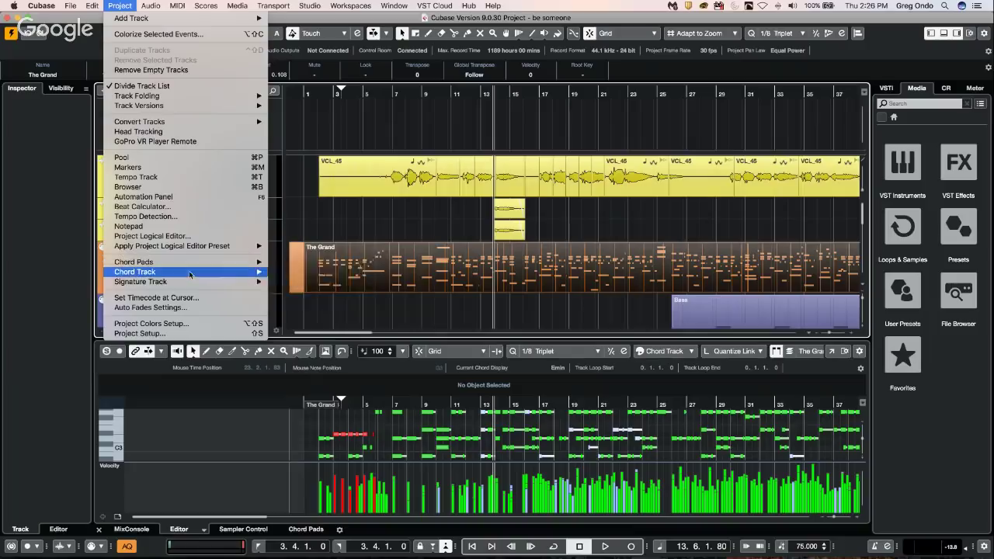
{"action": "left_click", "coordinate": [332, 272]}
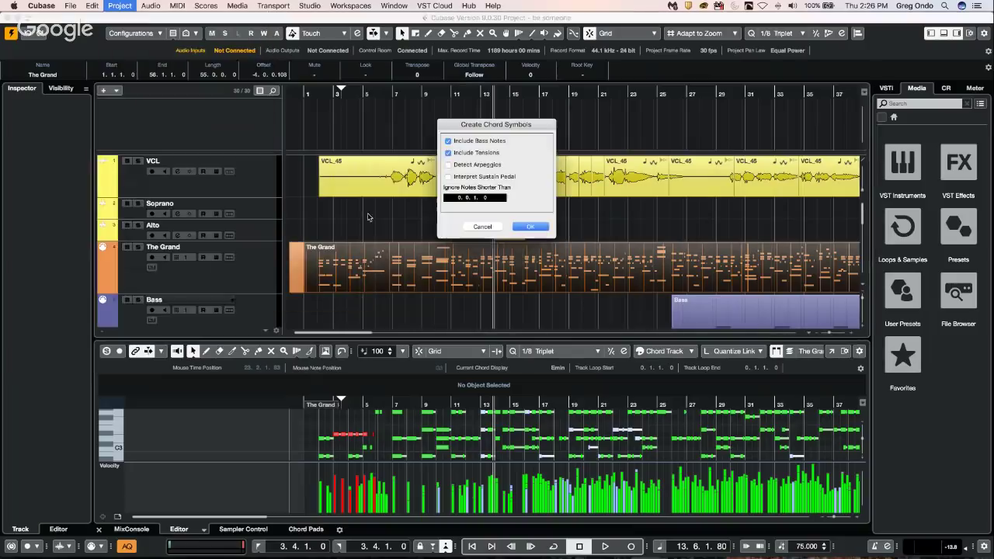
{"action": "left_click", "coordinate": [531, 226]}
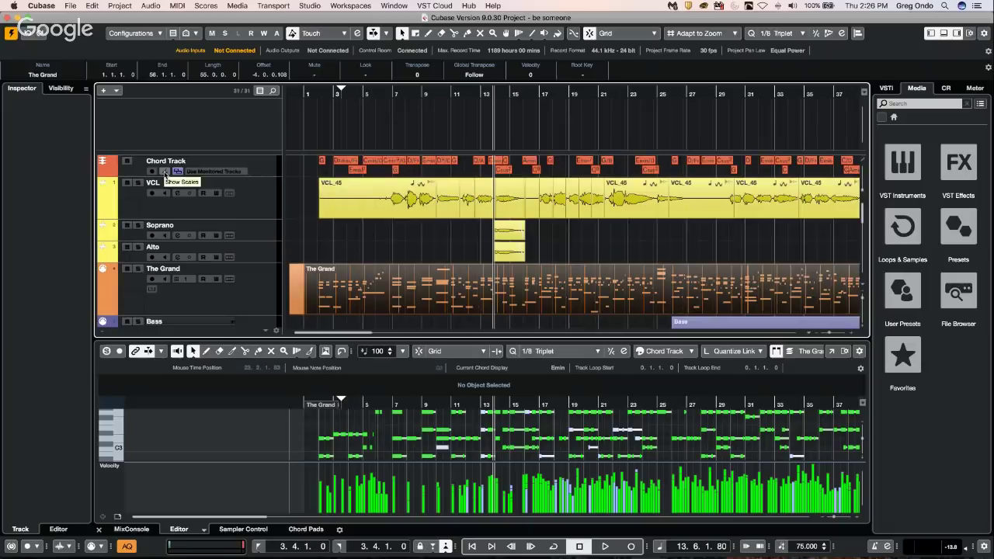
Step: Show the scales on the new Chord Track and enlarge its height so the chord names are readable
{"action": "left_click", "coordinate": [164, 173]}
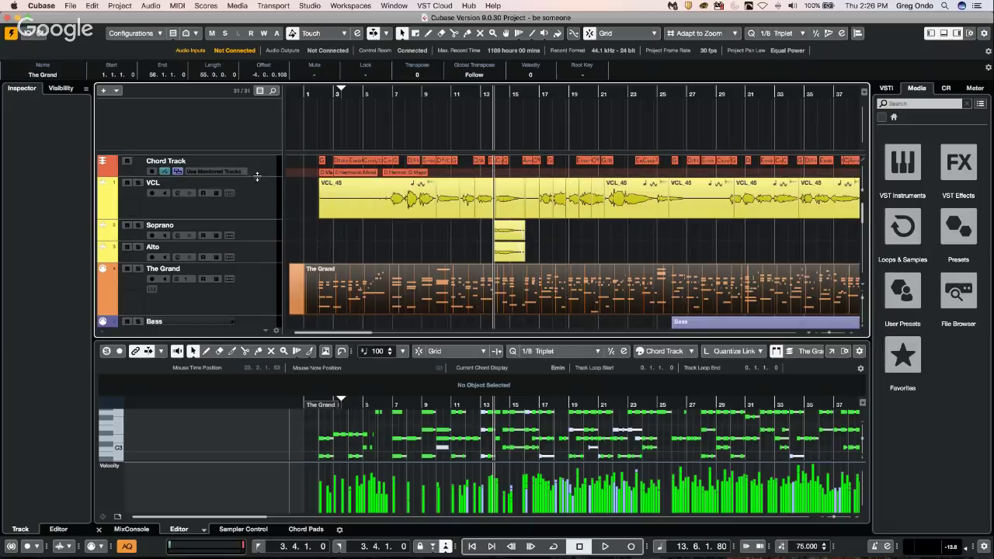
{"action": "left_click", "coordinate": [252, 174]}
{"action": "left_click_drag", "start_coordinate": [249, 177], "coordinate": [238, 209]}
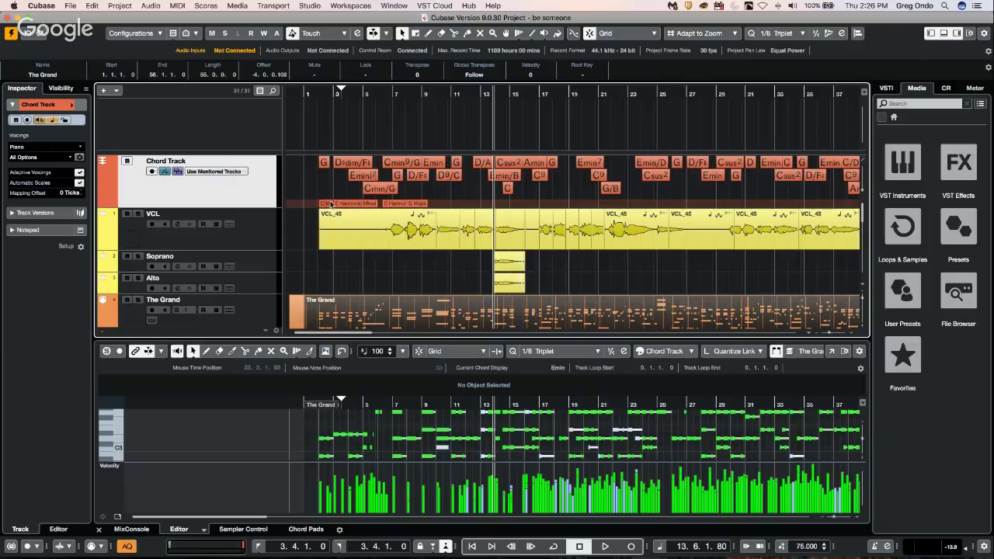
{"action": "left_click_drag", "start_coordinate": [329, 203], "coordinate": [342, 208]}
Step: Place the project cursor at bar 7 and switch to the open project "beatles stones CX"
{"action": "left_click", "coordinate": [394, 93]}
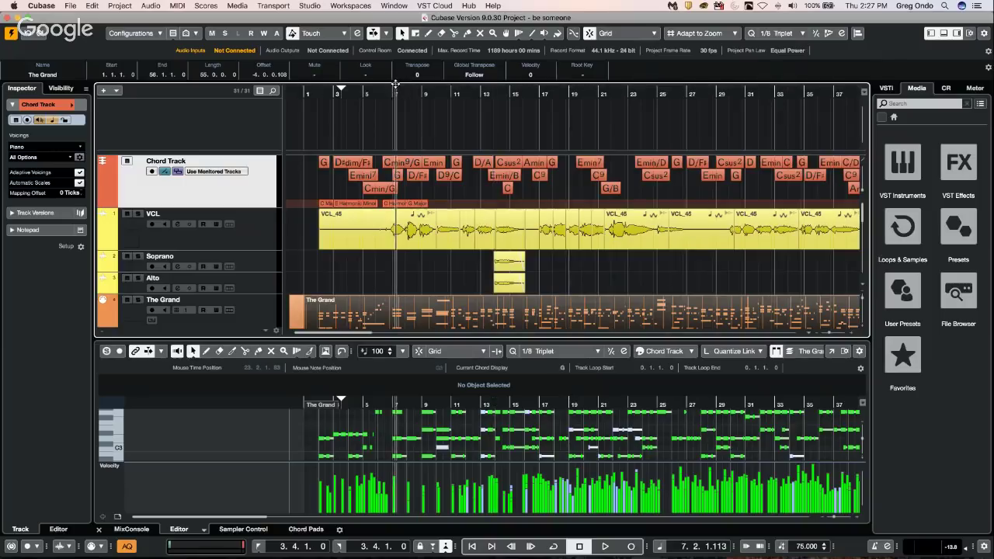
{"action": "left_click", "coordinate": [434, 5]}
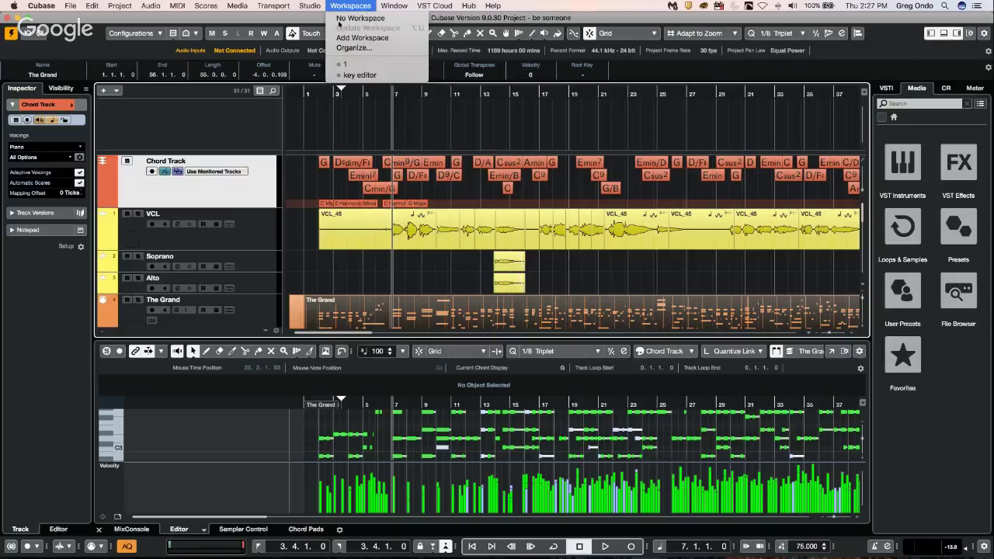
{"action": "mouse_move", "coordinate": [311, 6]}
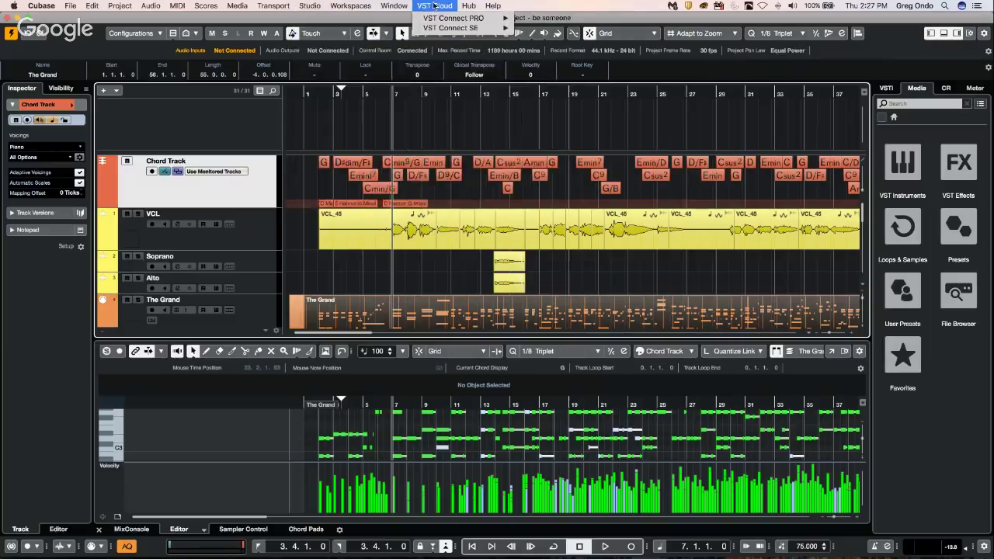
{"action": "mouse_move", "coordinate": [393, 5]}
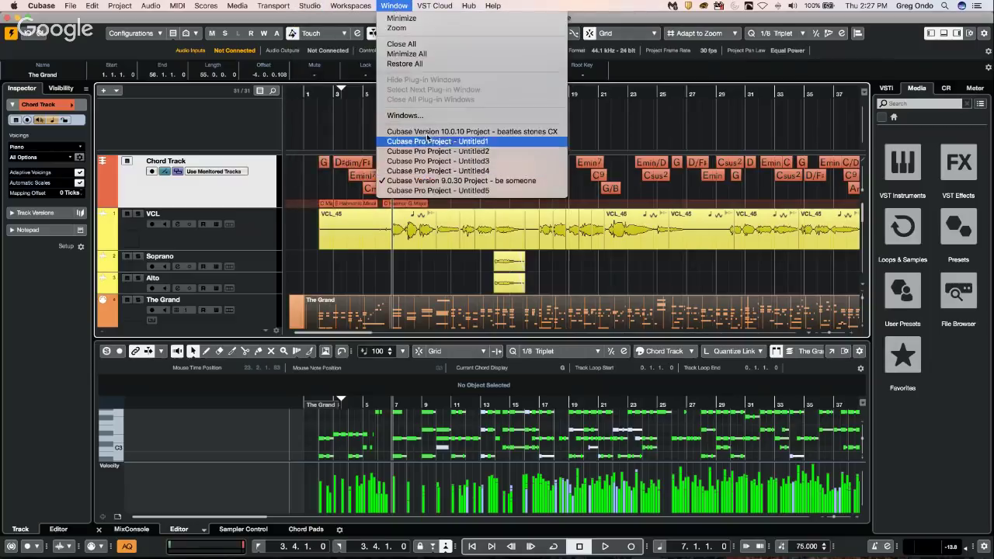
{"action": "left_click", "coordinate": [427, 132]}
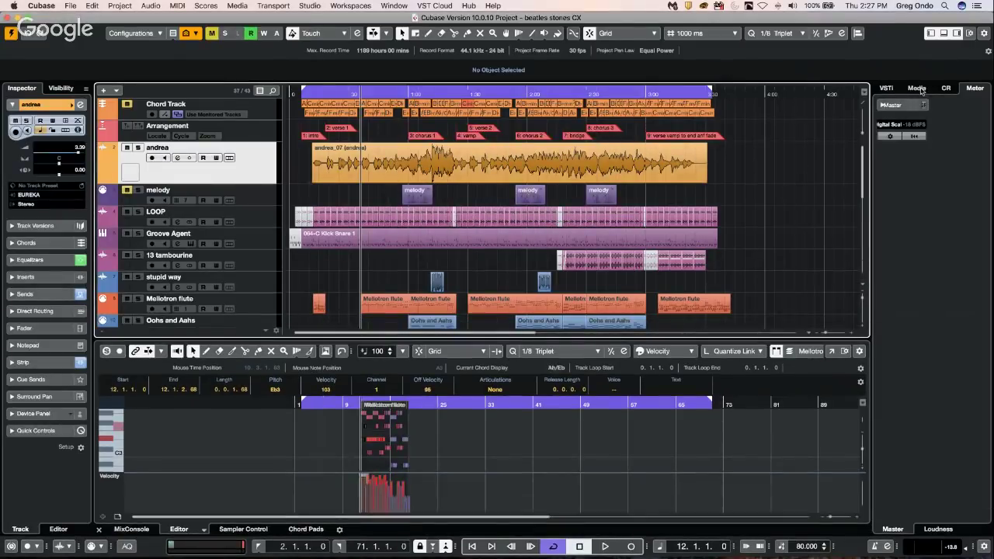
Step: Look through the Media and Control Room views, and play the project briefly with the Master meter shown
{"action": "left_click", "coordinate": [922, 91]}
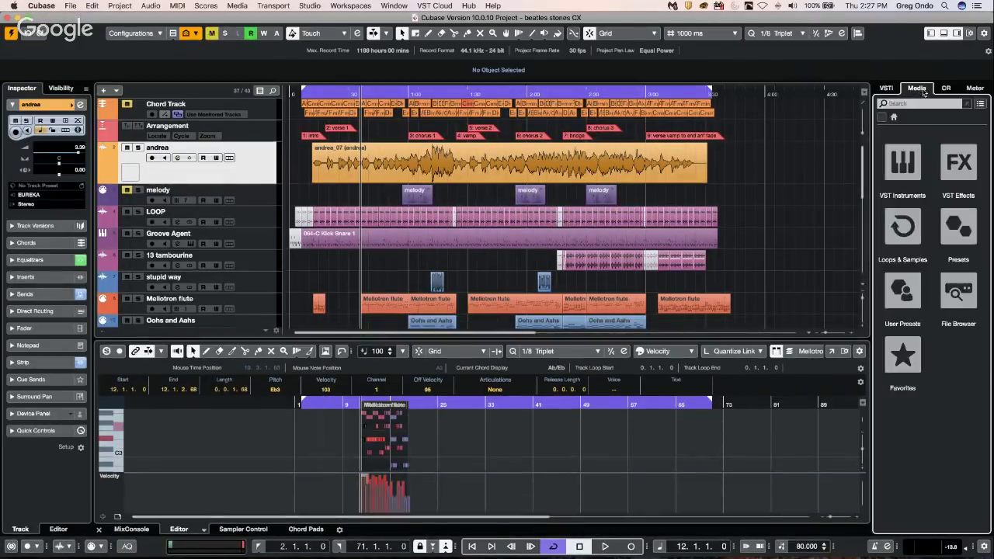
{"action": "left_click", "coordinate": [946, 87]}
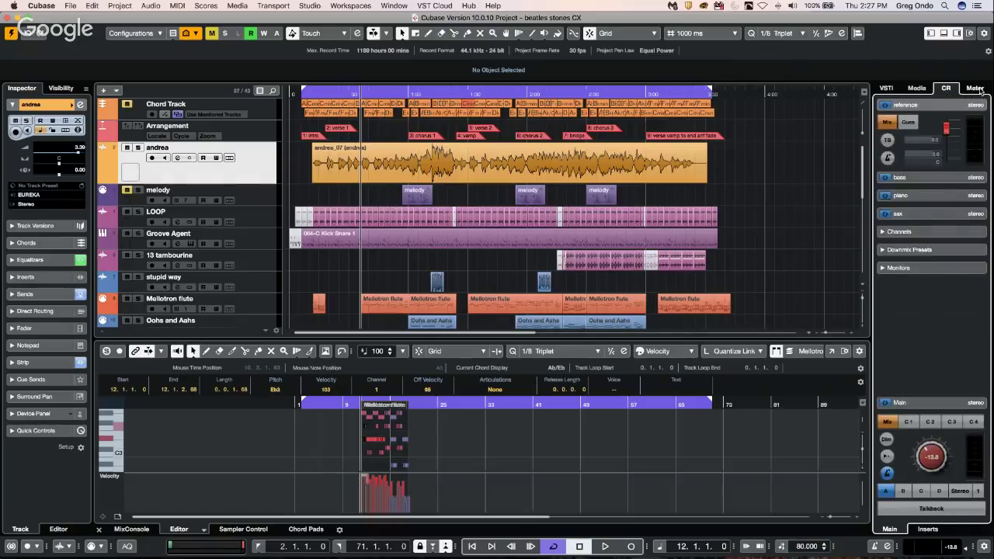
{"action": "left_click", "coordinate": [976, 89]}
{"action": "key", "text": "space"}
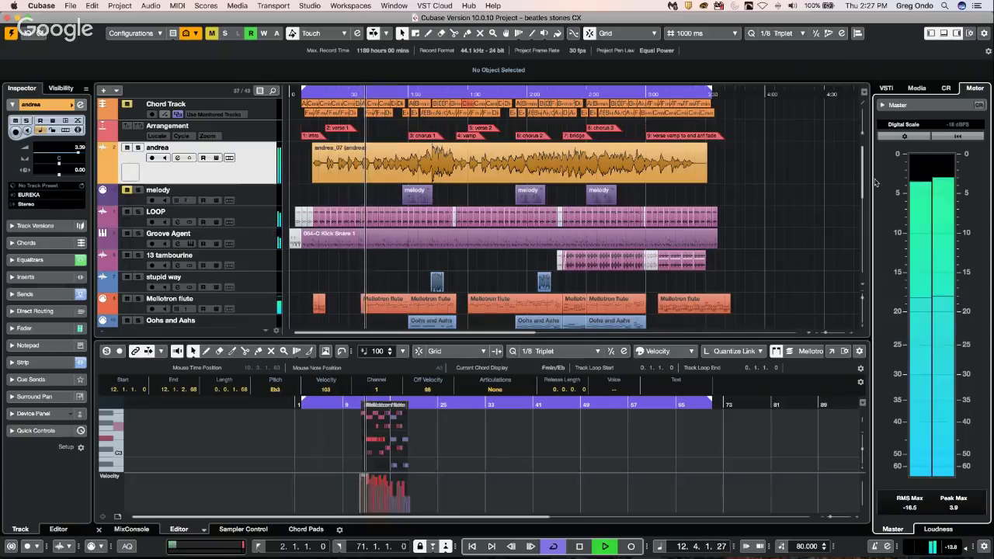
{"action": "key", "text": "space"}
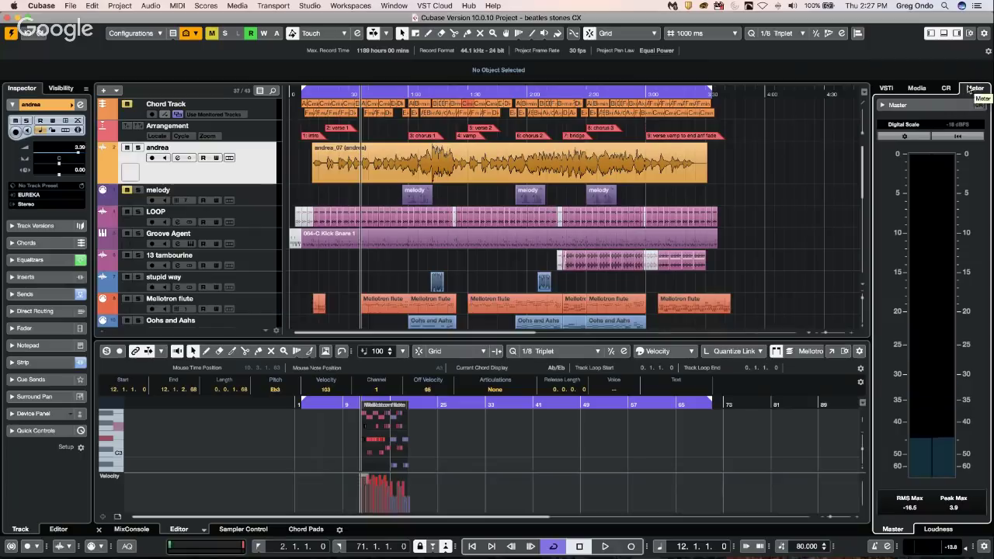
Step: Try the DIN, EBU, British and Nordic scales one after another on the Master meter
{"action": "left_click", "coordinate": [945, 89]}
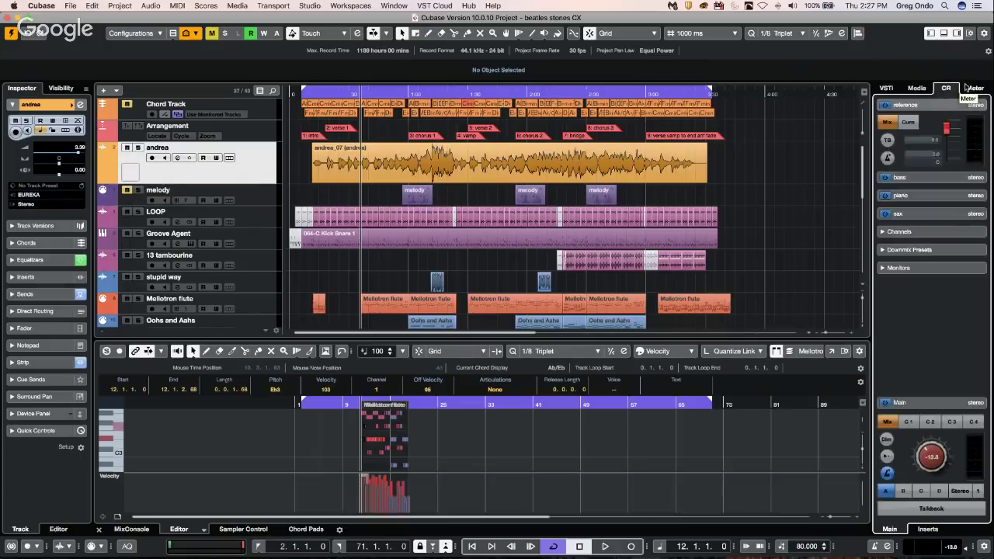
{"action": "left_click", "coordinate": [966, 89]}
{"action": "left_click", "coordinate": [922, 124]}
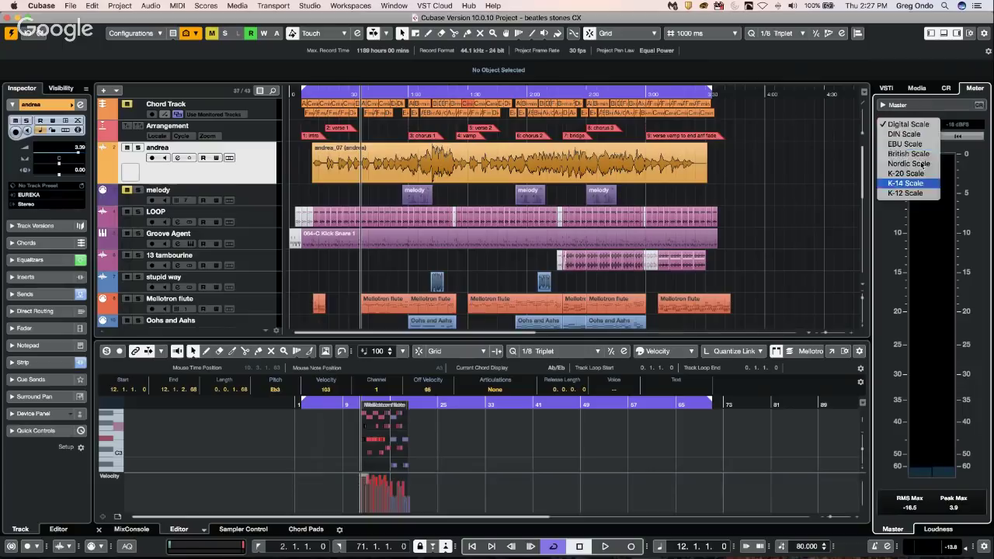
{"action": "left_click", "coordinate": [905, 134]}
{"action": "left_click", "coordinate": [919, 126]}
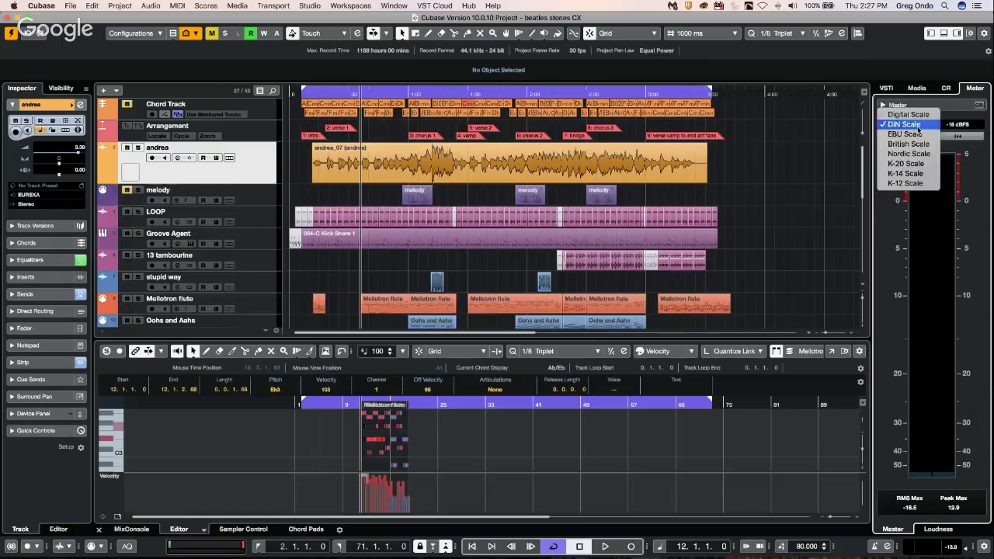
{"action": "left_click", "coordinate": [919, 133]}
{"action": "left_click", "coordinate": [920, 126]}
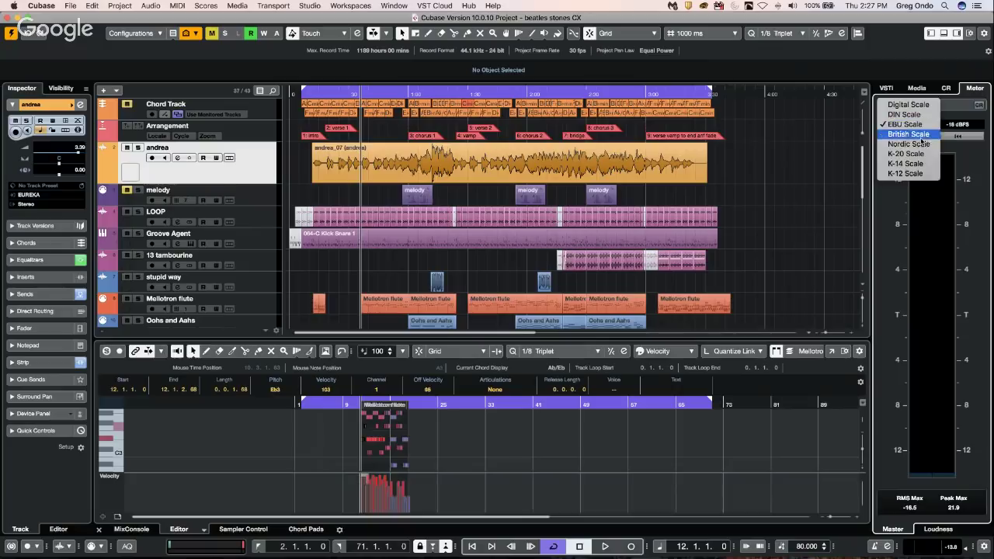
{"action": "left_click", "coordinate": [920, 135]}
{"action": "left_click", "coordinate": [920, 126]}
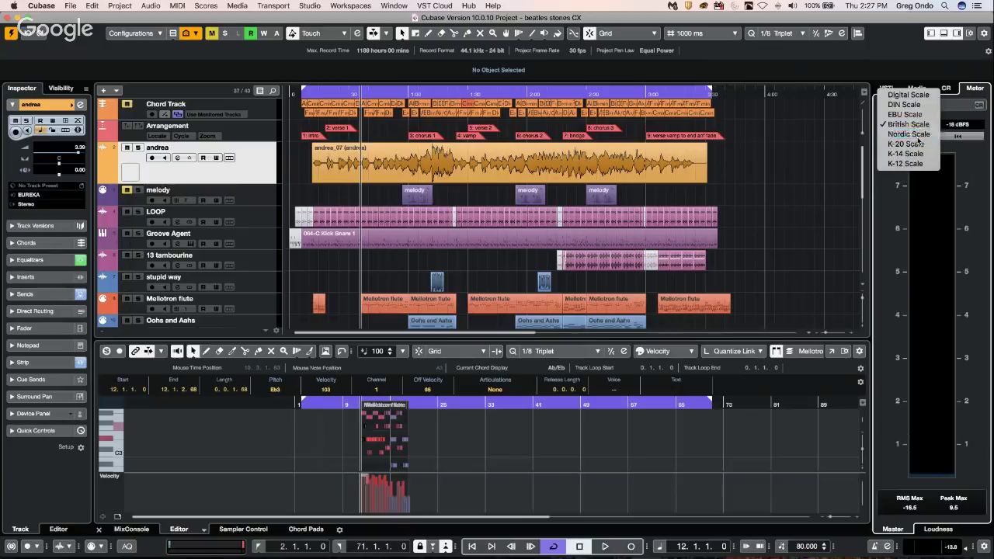
{"action": "left_click", "coordinate": [918, 135]}
Step: Run the Master meter through the K-20 and K-14 scales and leave it on the K-12 scale
{"action": "left_click", "coordinate": [919, 125]}
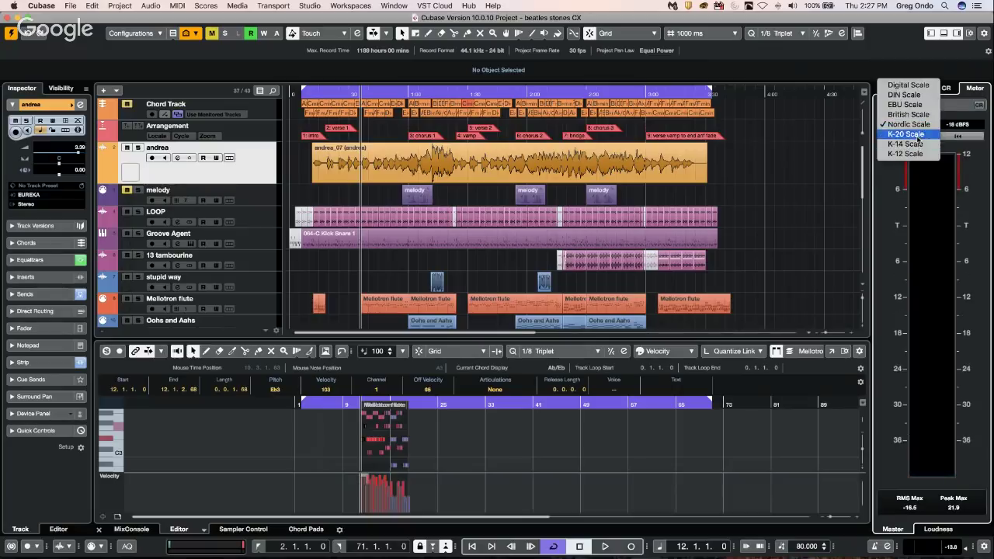
{"action": "left_click", "coordinate": [919, 136]}
{"action": "left_click", "coordinate": [909, 126]}
{"action": "left_click", "coordinate": [909, 144]}
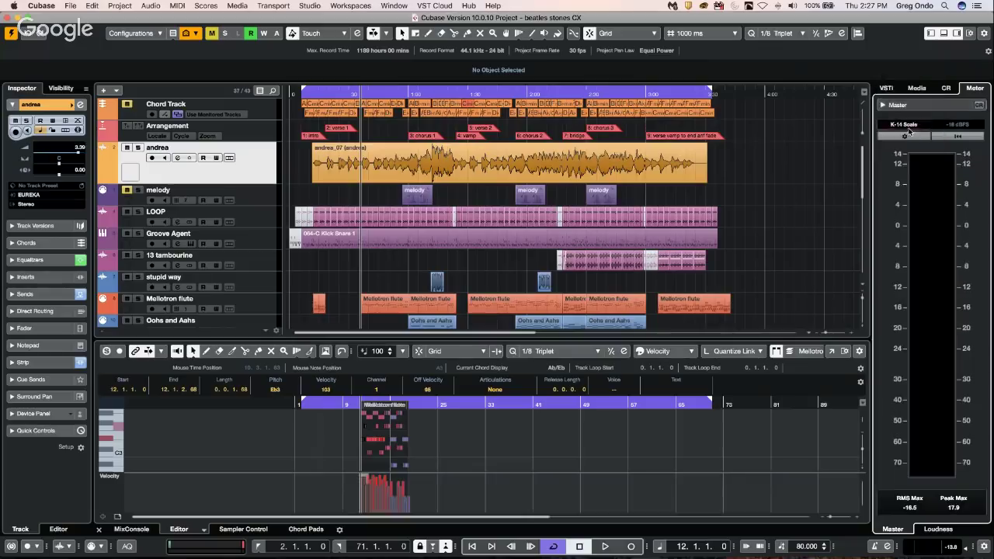
{"action": "left_click", "coordinate": [909, 127]}
{"action": "left_click", "coordinate": [909, 135]}
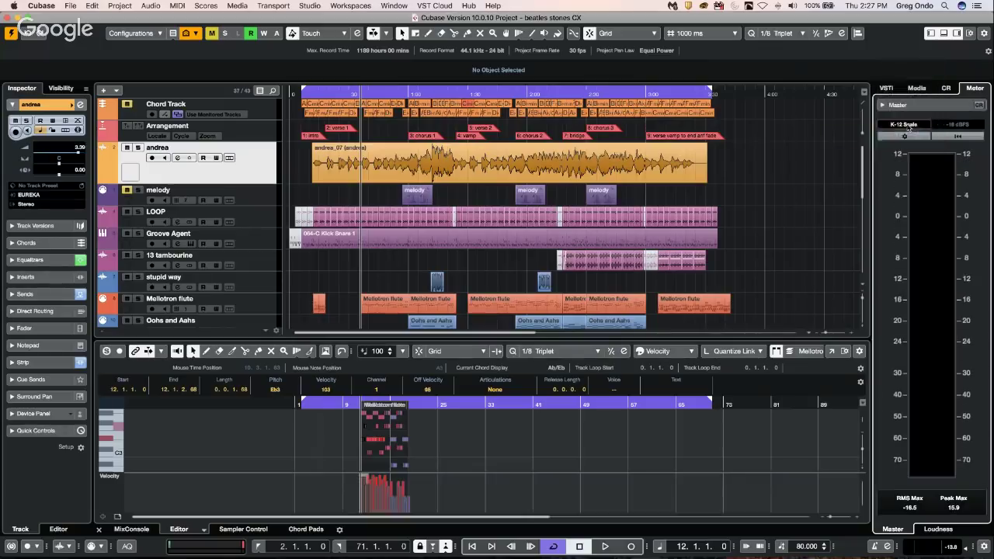
Step: Display the Loudness meter, start playback and turn on the loudness measurement
{"action": "left_click", "coordinate": [940, 530]}
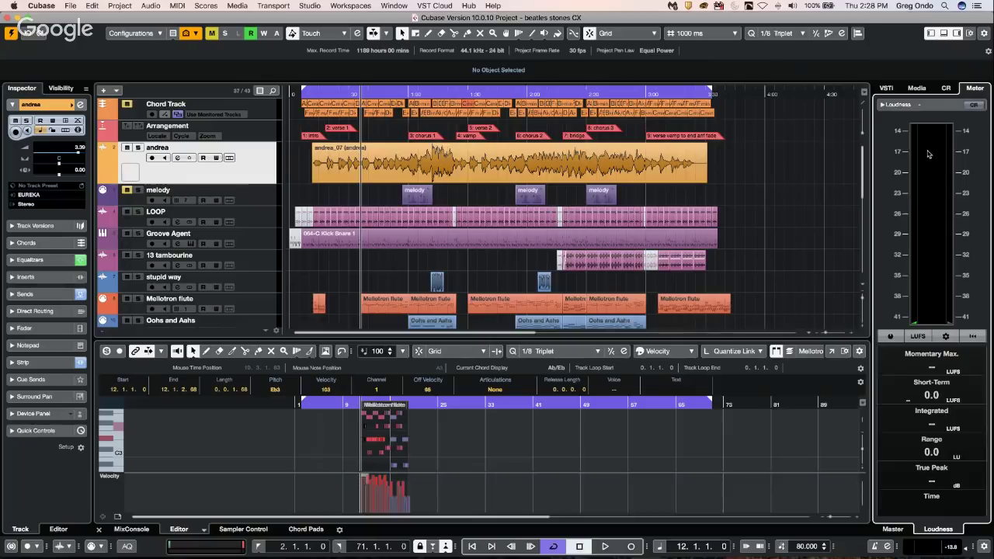
{"action": "key", "text": "space"}
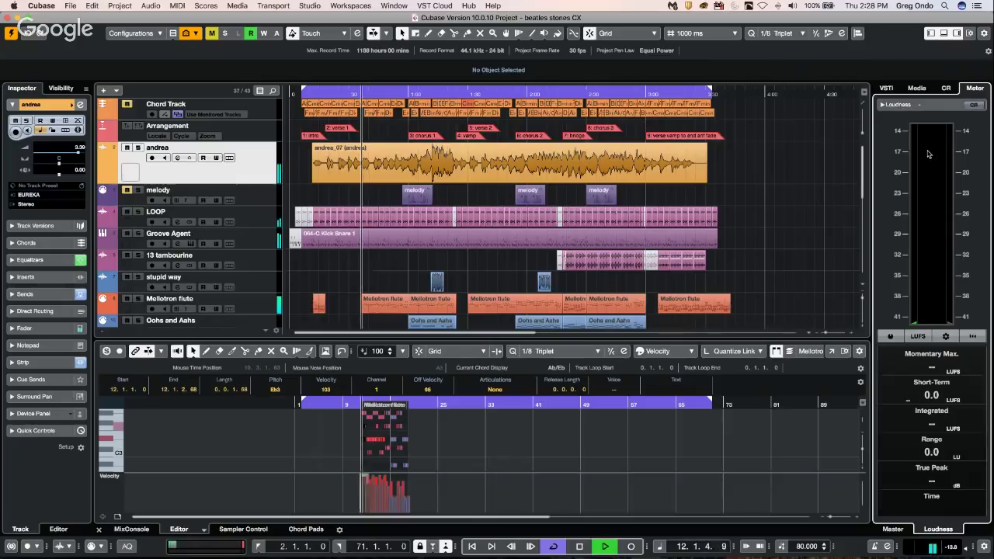
{"action": "left_click", "coordinate": [891, 335]}
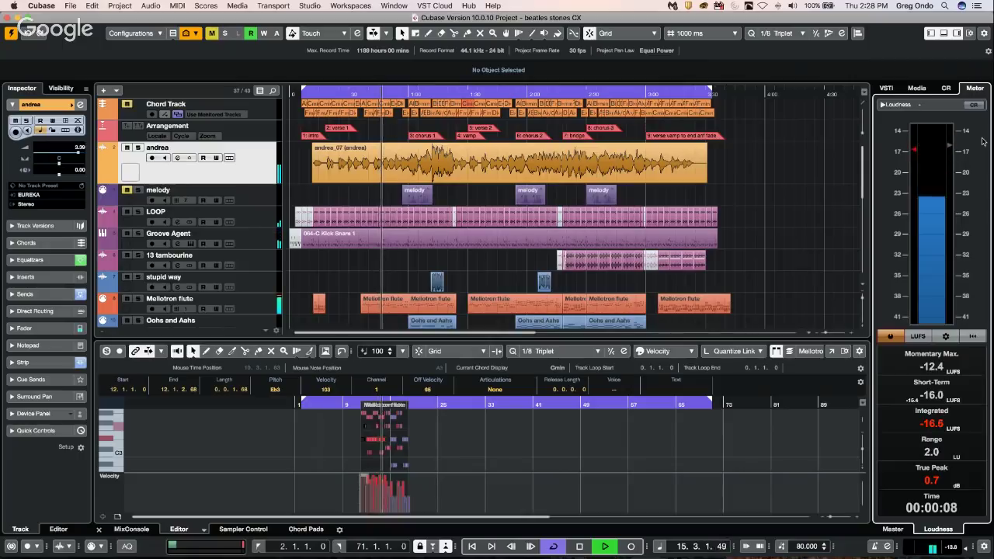
Step: Show the MixConsole, adjust the Stereo output channel's fader during playback, and stop the transport
{"action": "left_click", "coordinate": [131, 529]}
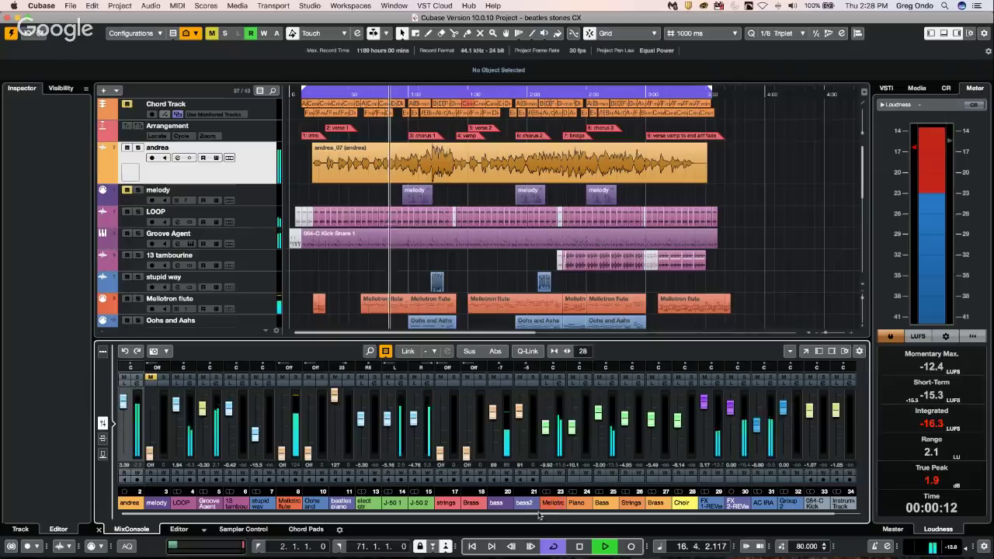
{"action": "scroll", "coordinate": [600, 519], "scroll_direction": "right", "scroll_amount": 1}
{"action": "left_click", "coordinate": [843, 491]}
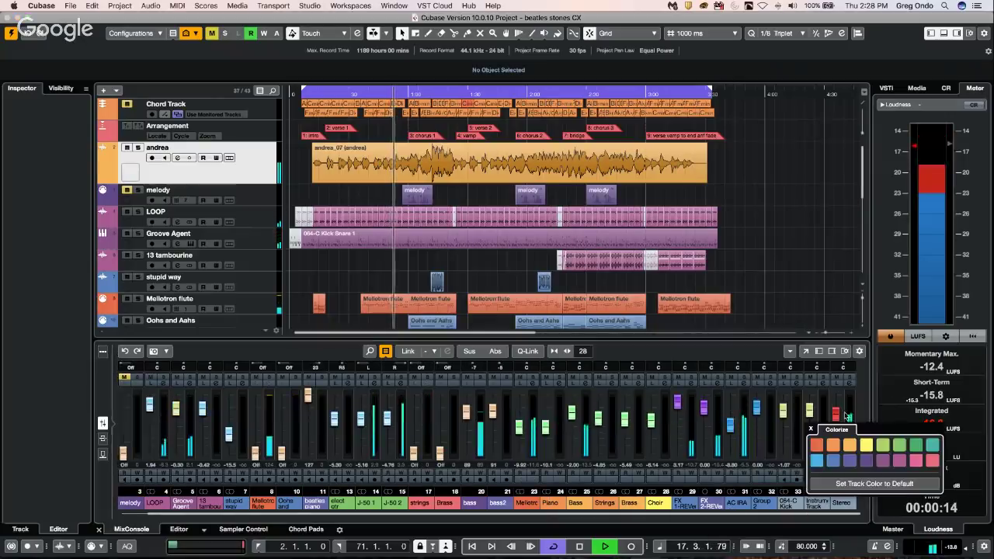
{"action": "left_click", "coordinate": [839, 415]}
{"action": "left_click_drag", "start_coordinate": [839, 415], "coordinate": [839, 422]}
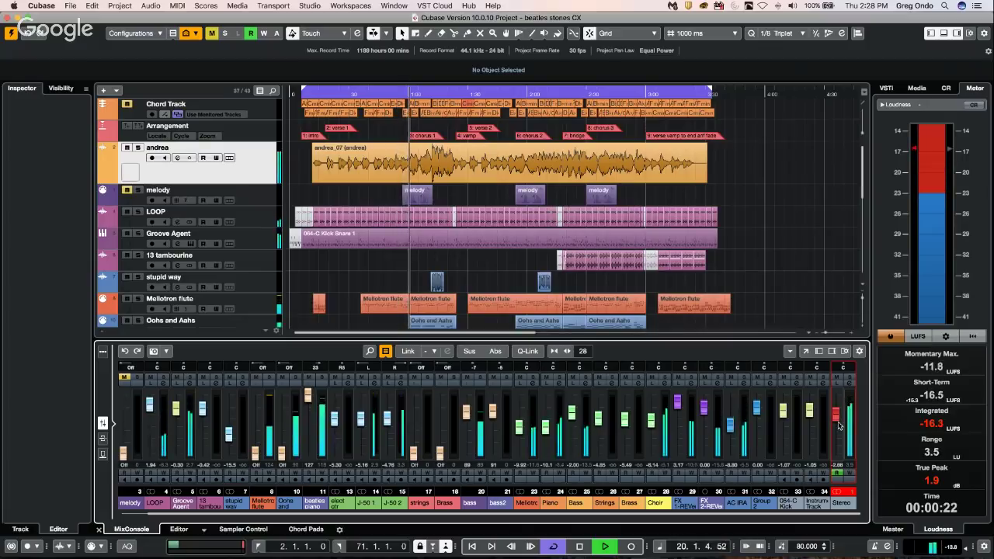
{"action": "key", "text": "space"}
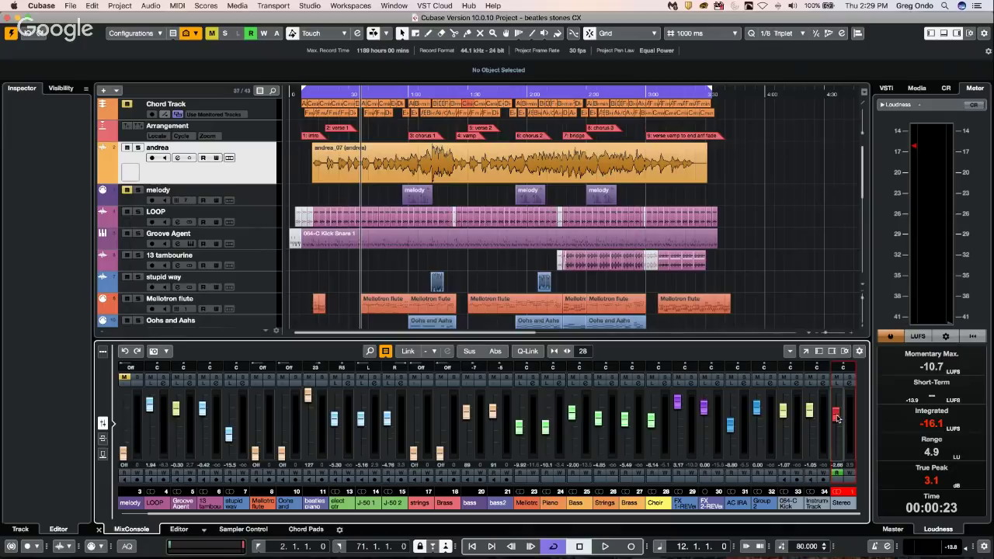
Step: Set the Control Room's main monitoring level to -14.0
{"action": "left_click", "coordinate": [949, 88]}
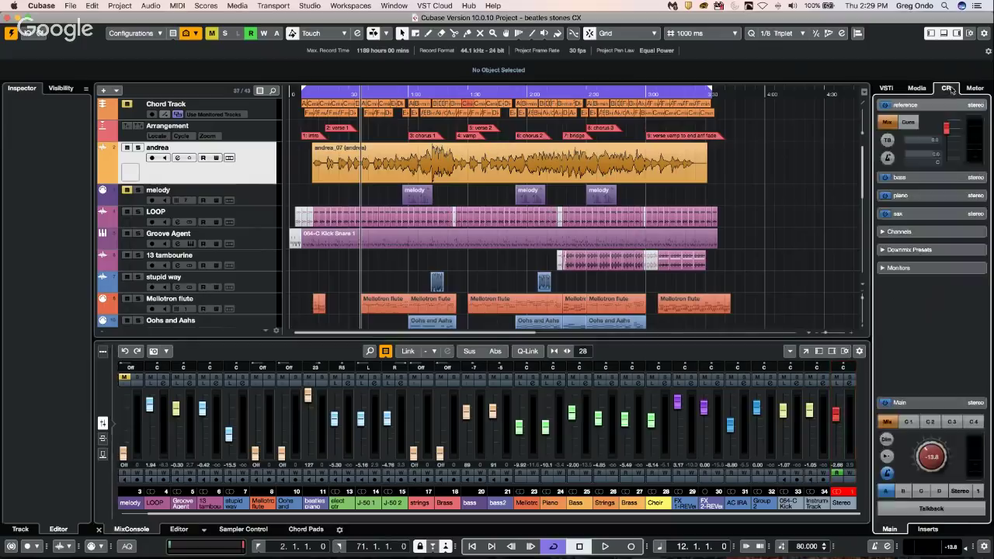
{"action": "mouse_move", "coordinate": [941, 448]}
{"action": "left_mouse_down"}
{"action": "mouse_move", "coordinate": [922, 456]}
{"action": "mouse_move", "coordinate": [922, 444]}
{"action": "mouse_move", "coordinate": [920, 461]}
{"action": "mouse_move", "coordinate": [925, 435]}
{"action": "mouse_move", "coordinate": [913, 452]}
{"action": "mouse_move", "coordinate": [922, 433]}
{"action": "mouse_move", "coordinate": [910, 458]}
{"action": "mouse_move", "coordinate": [915, 440]}
{"action": "mouse_move", "coordinate": [925, 444]}
{"action": "left_mouse_up"}
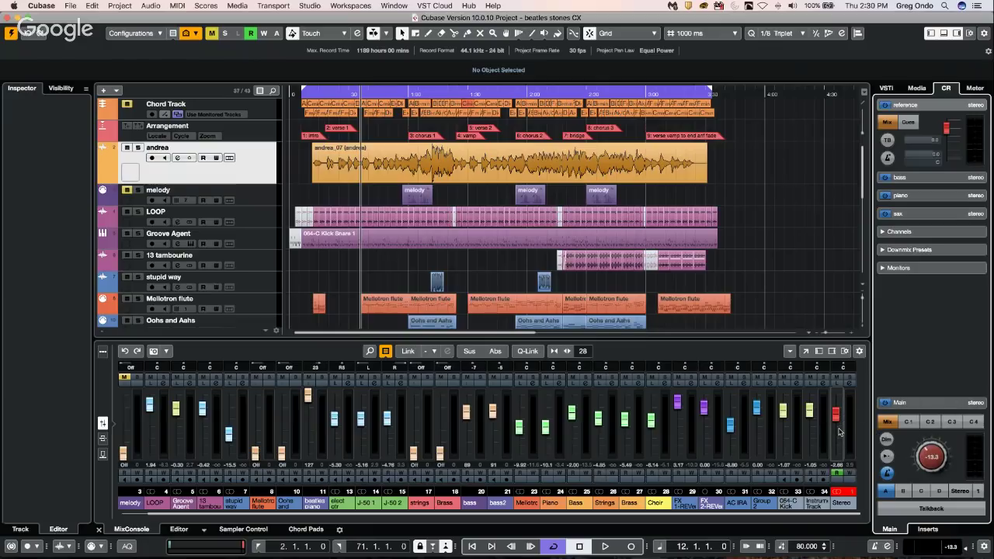
{"action": "mouse_move", "coordinate": [924, 443]}
{"action": "left_mouse_down"}
{"action": "mouse_move", "coordinate": [911, 467]}
{"action": "mouse_move", "coordinate": [915, 427]}
{"action": "left_mouse_up"}
{"action": "scroll", "coordinate": [931, 452], "scroll_direction": "down", "scroll_amount": 4}
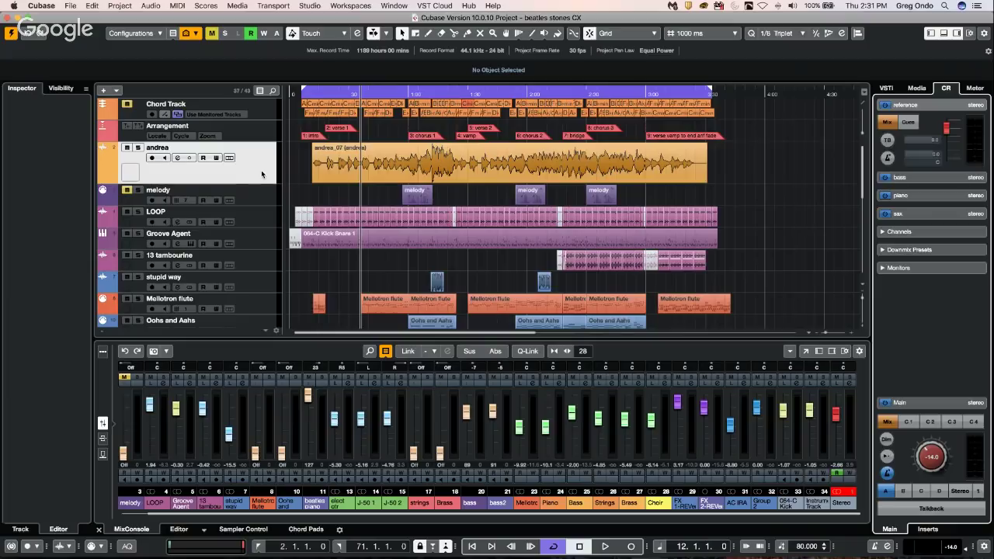
Step: Add a MIDI track below the andrea track and route its output to Steinberg UR44 Port1
{"action": "left_click", "coordinate": [261, 170]}
{"action": "right_click", "coordinate": [242, 170]}
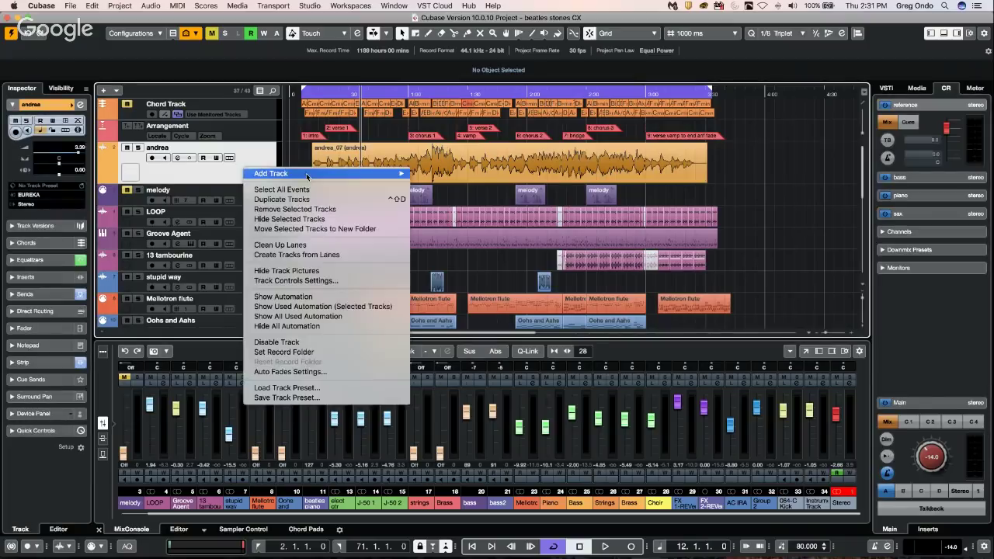
{"action": "mouse_move", "coordinate": [306, 174]}
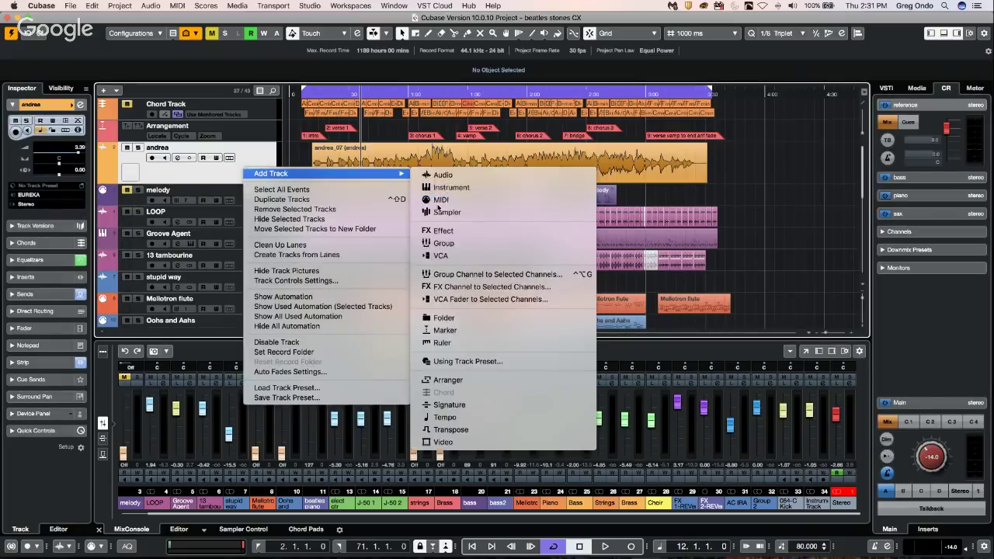
{"action": "left_click", "coordinate": [438, 201]}
{"action": "left_click", "coordinate": [549, 226]}
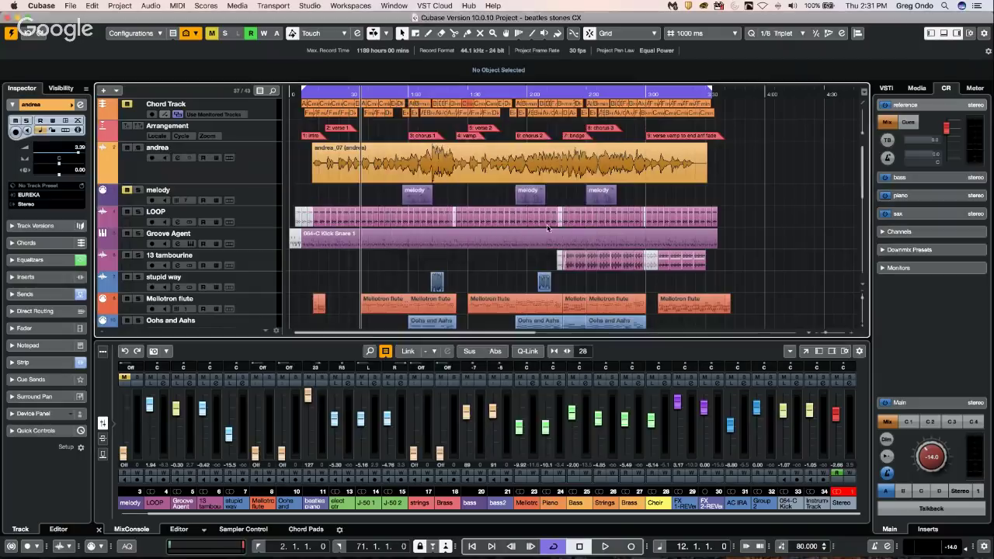
{"action": "left_click", "coordinate": [57, 204]}
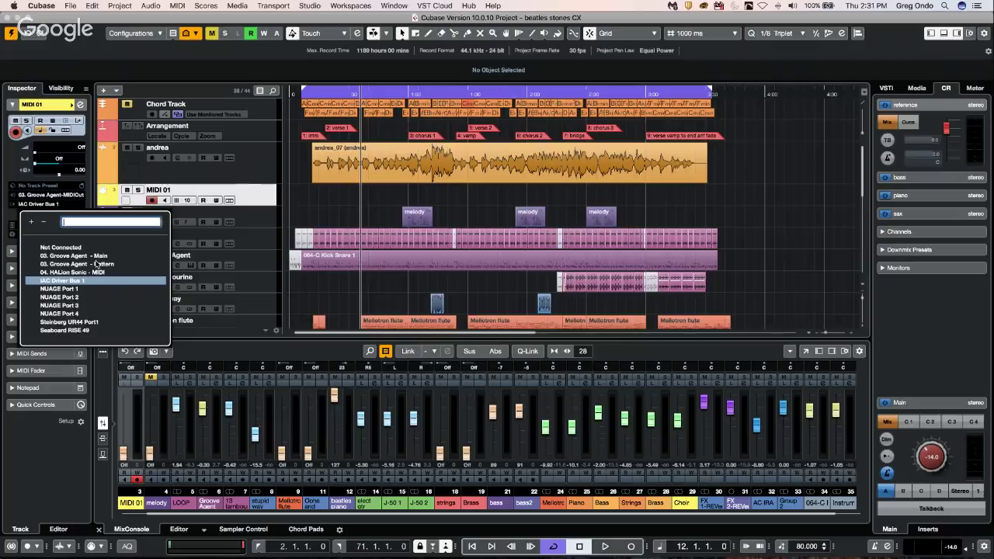
{"action": "left_click", "coordinate": [90, 323]}
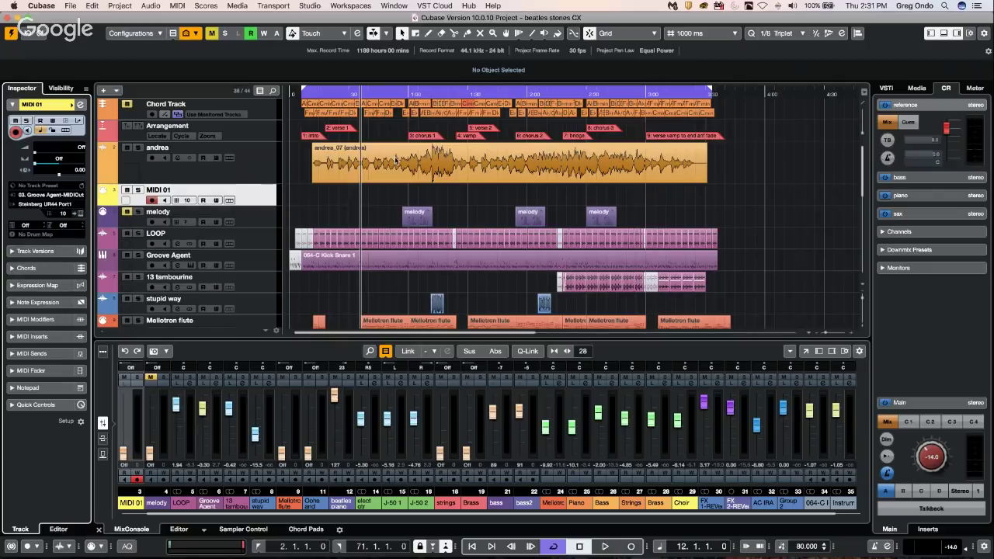
{"action": "left_click", "coordinate": [306, 6]}
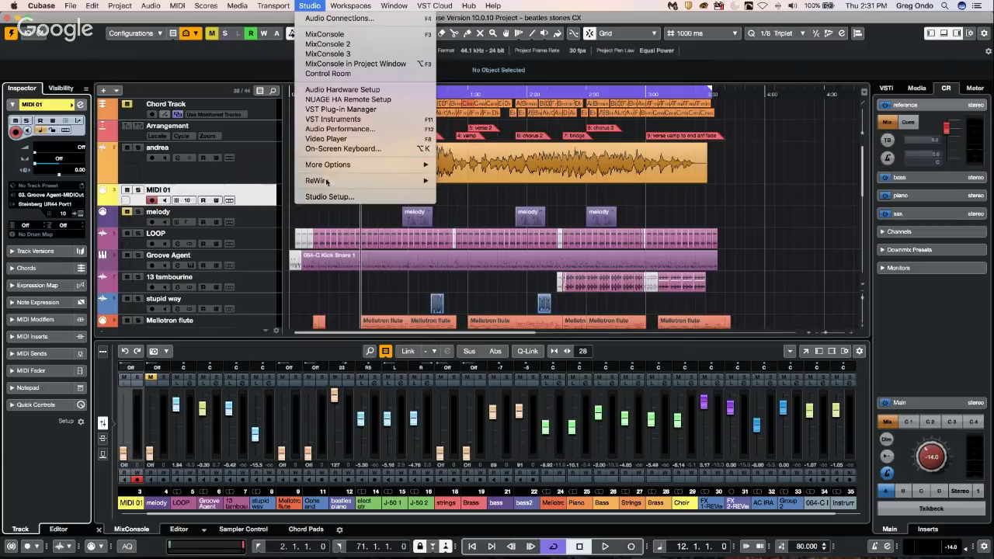
{"action": "mouse_move", "coordinate": [326, 181]}
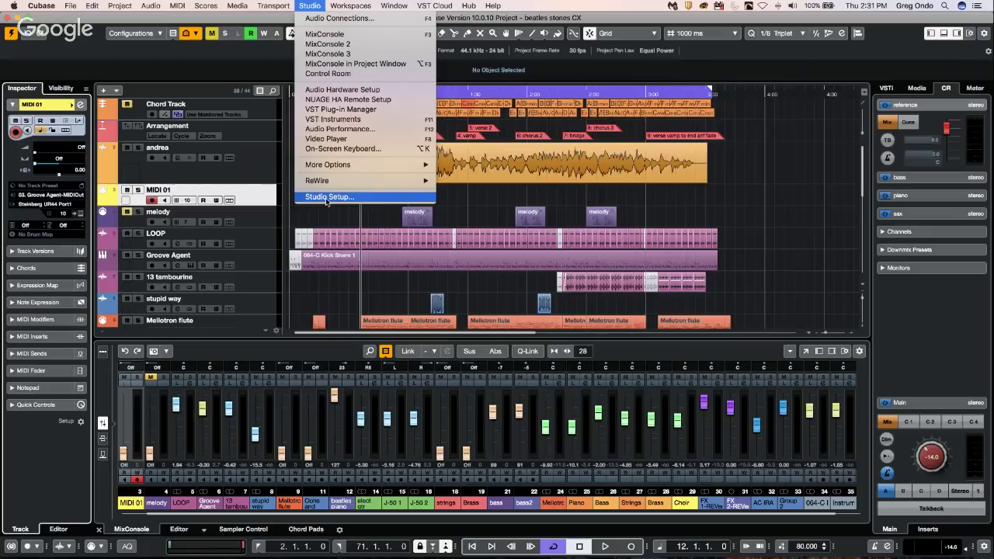
{"action": "left_click", "coordinate": [327, 197]}
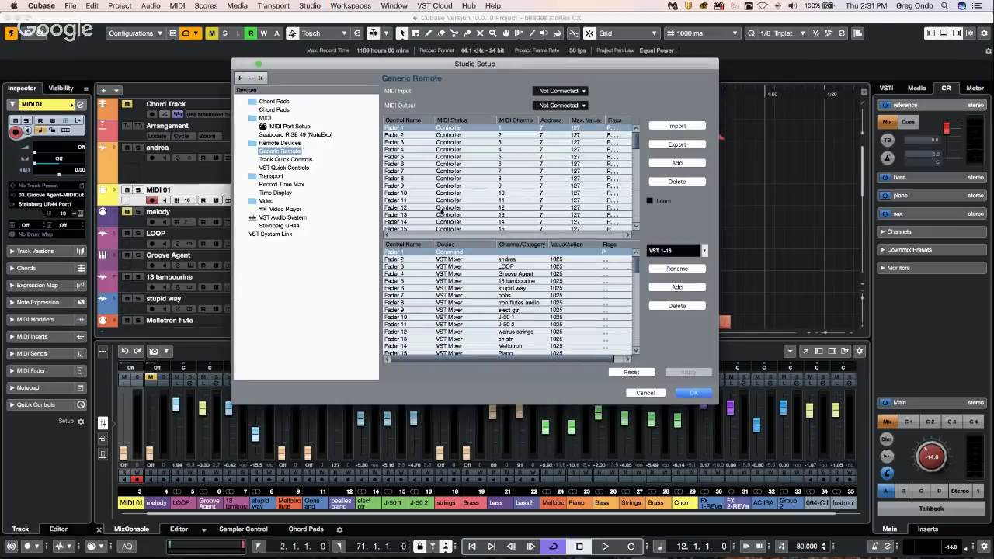
{"action": "left_click", "coordinate": [703, 394]}
Step: Connect Return Bus 1 of the HR 16 external instrument to the Steinberg UR44 audio device in Audio Connections
{"action": "left_click", "coordinate": [310, 5]}
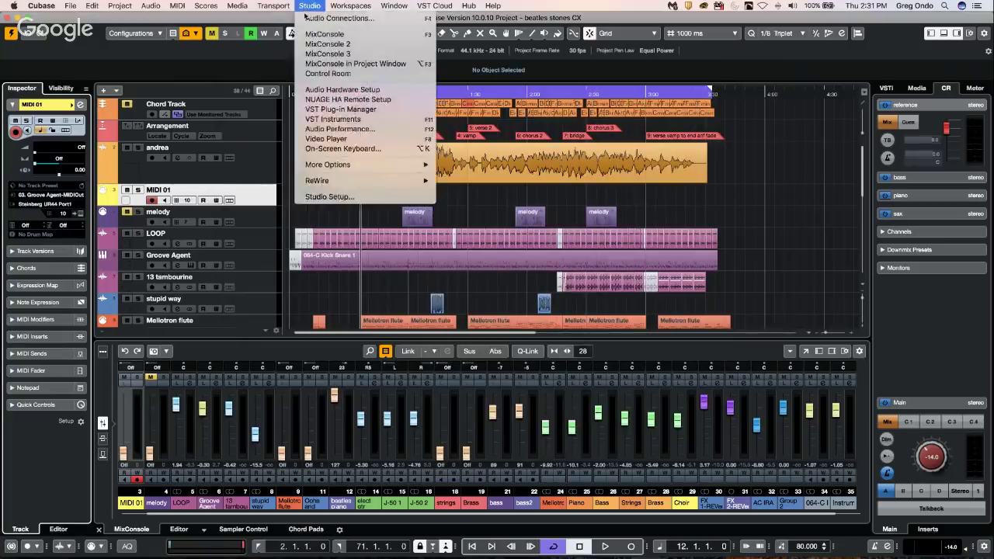
{"action": "left_click", "coordinate": [307, 17]}
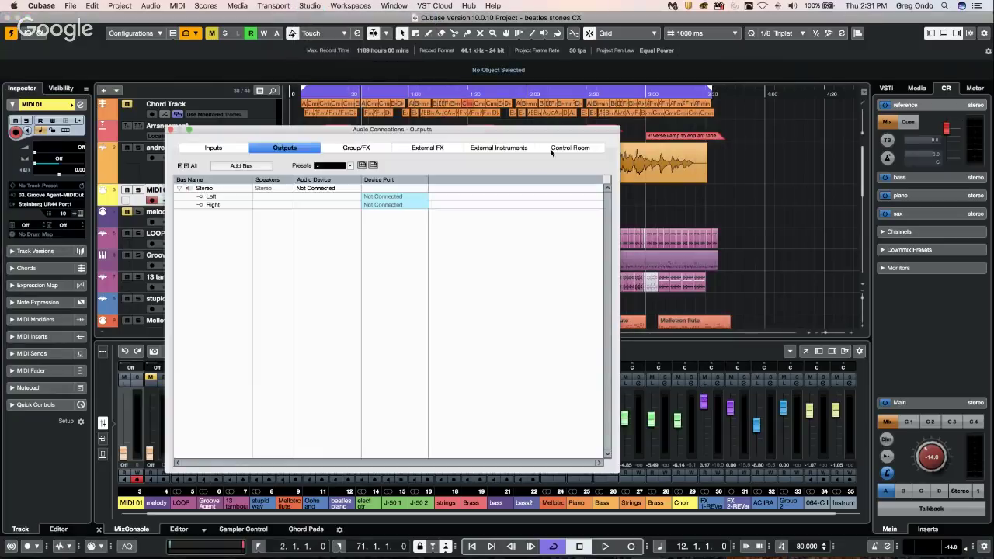
{"action": "left_click", "coordinate": [497, 147]}
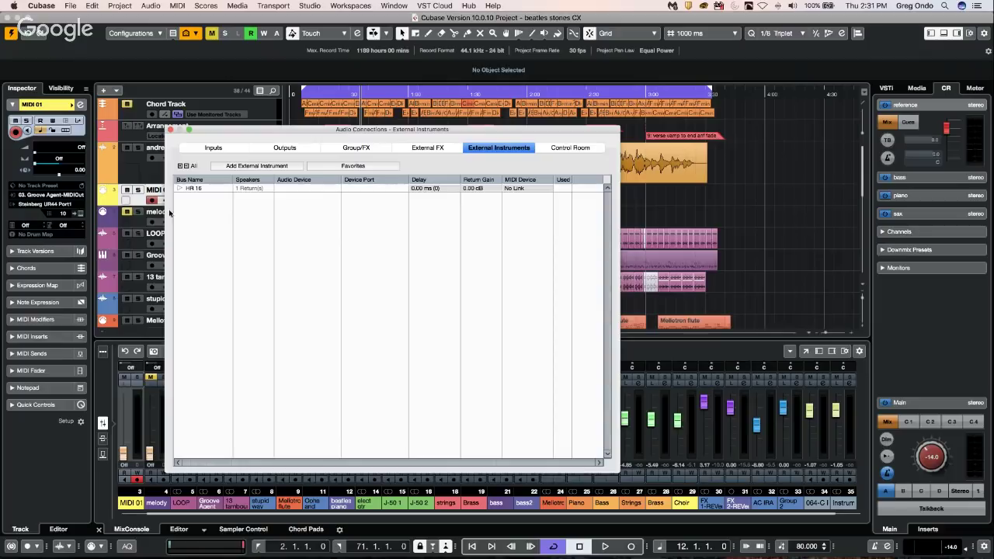
{"action": "left_click", "coordinate": [181, 188]}
{"action": "left_click", "coordinate": [190, 196]}
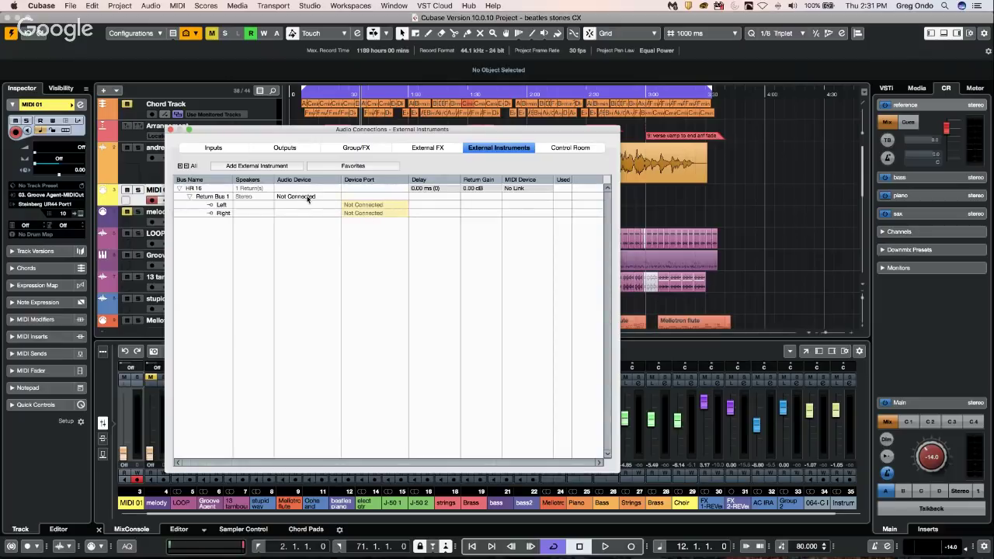
{"action": "left_click", "coordinate": [308, 198]}
{"action": "left_click", "coordinate": [319, 223]}
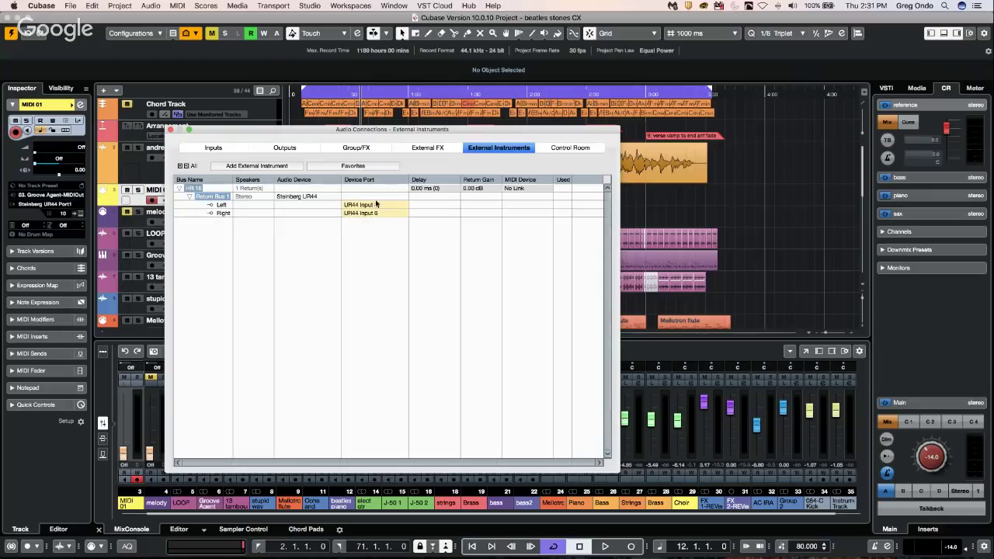
Step: Assign UR44 Input 3 to the return bus's left channel and UR44 Input 4 to its right, and close Audio Connections
{"action": "left_click", "coordinate": [380, 213]}
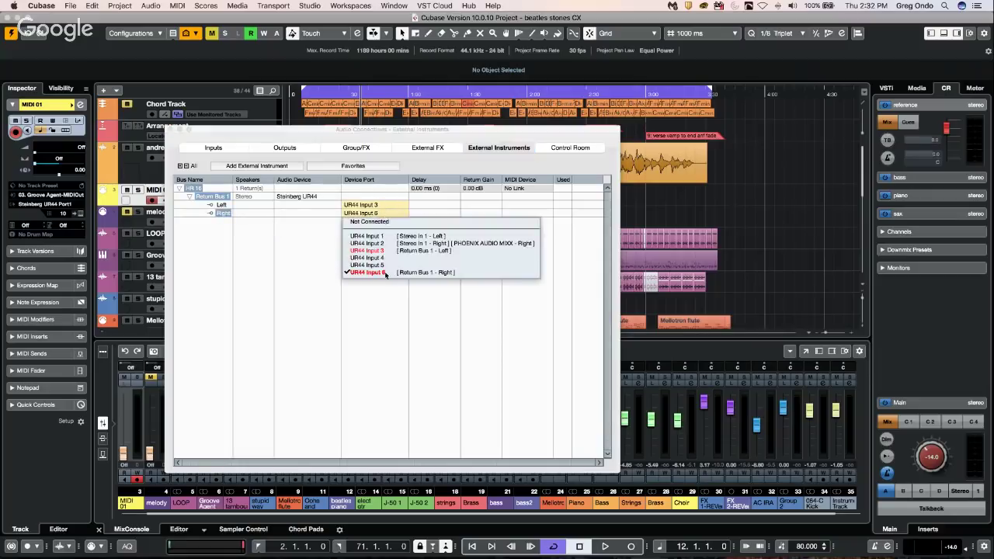
{"action": "left_click", "coordinate": [392, 258]}
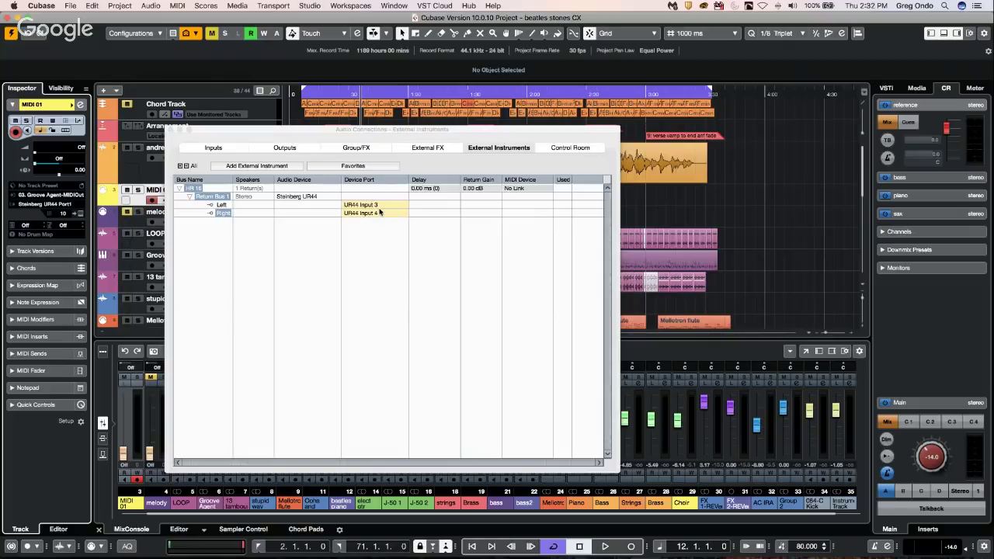
{"action": "left_click", "coordinate": [172, 129]}
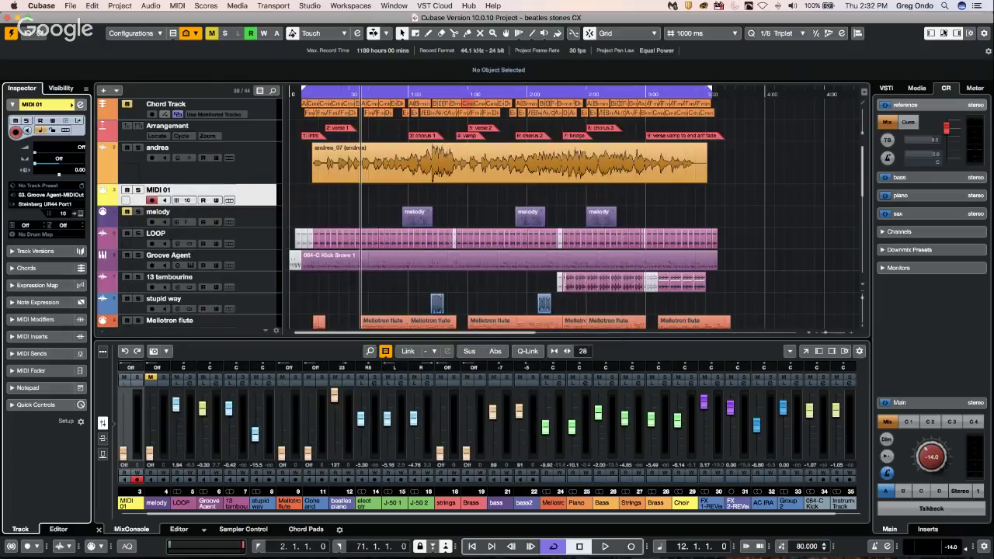
Step: Load the HR 16 external plug-in into the first empty slot of the VST instrument rack
{"action": "left_click", "coordinate": [917, 88]}
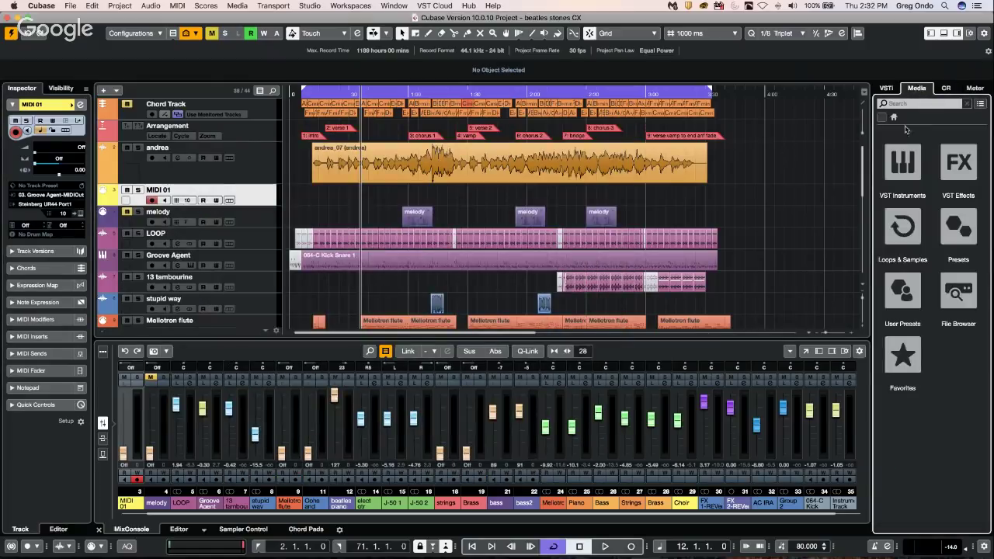
{"action": "left_click", "coordinate": [907, 163]}
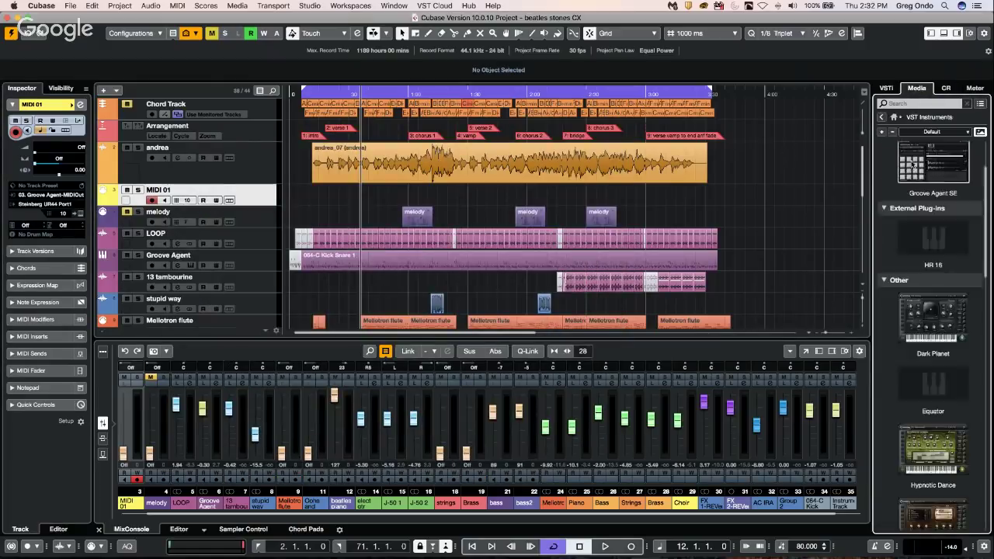
{"action": "left_click", "coordinate": [882, 117]}
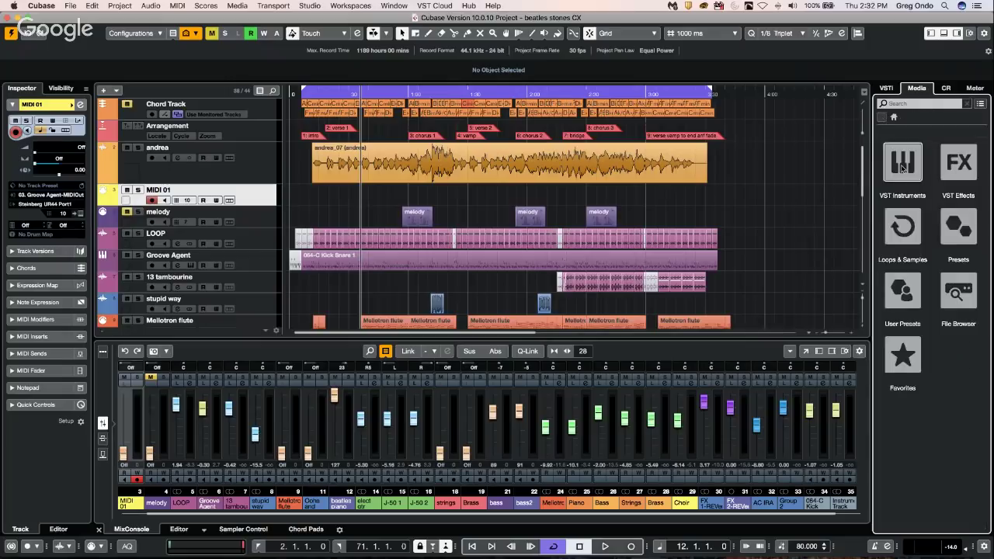
{"action": "left_click", "coordinate": [886, 89]}
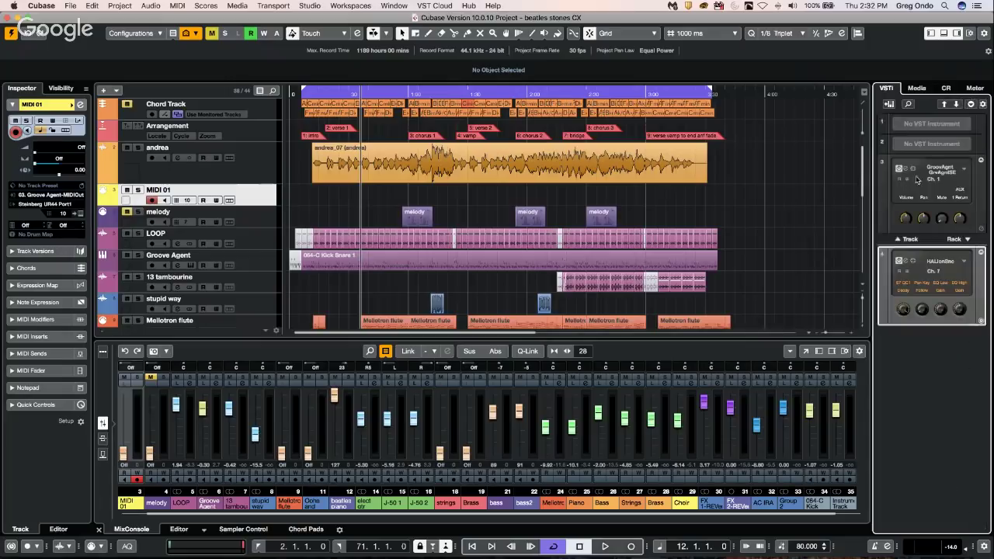
{"action": "left_click", "coordinate": [932, 126]}
{"action": "left_click", "coordinate": [854, 172]}
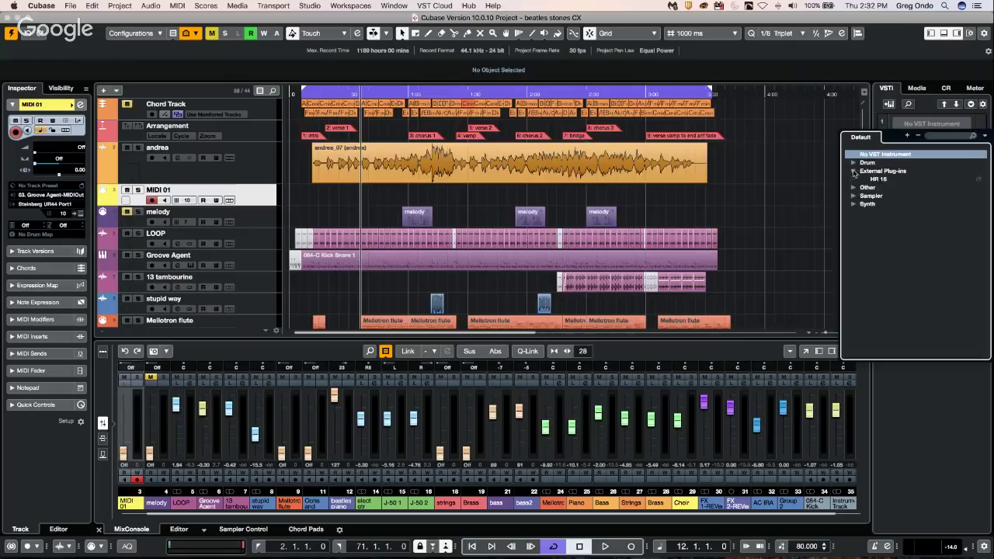
{"action": "left_click", "coordinate": [879, 179]}
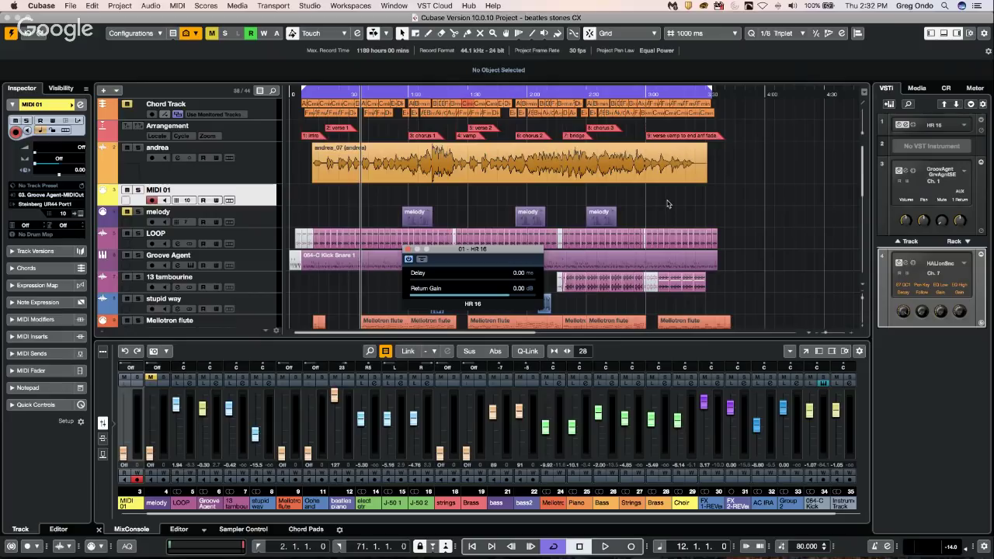
Step: Inspect the output port choices for the MIDI 01 track without changing its routing, and select the andrea track
{"action": "left_click", "coordinate": [58, 204]}
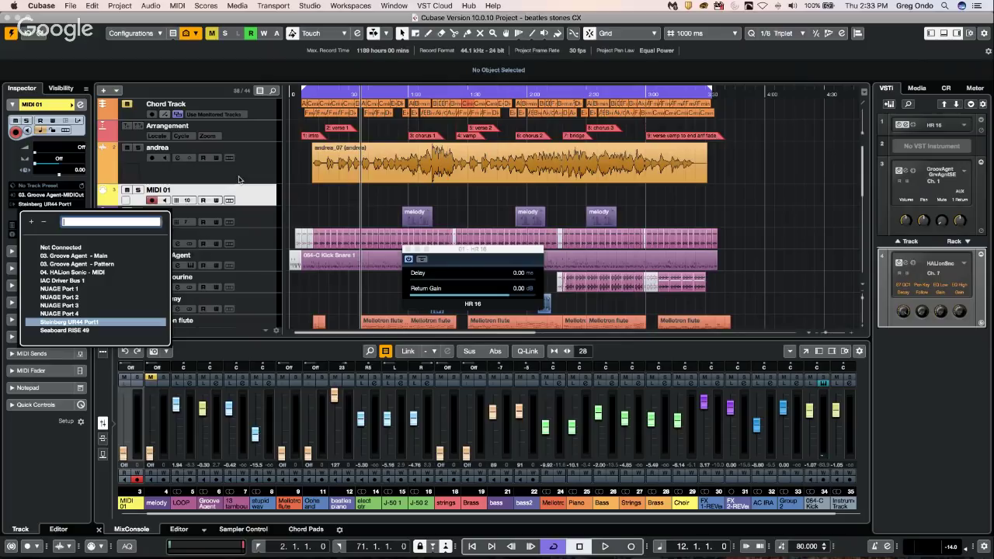
{"action": "left_click", "coordinate": [342, 209]}
{"action": "left_click", "coordinate": [259, 164]}
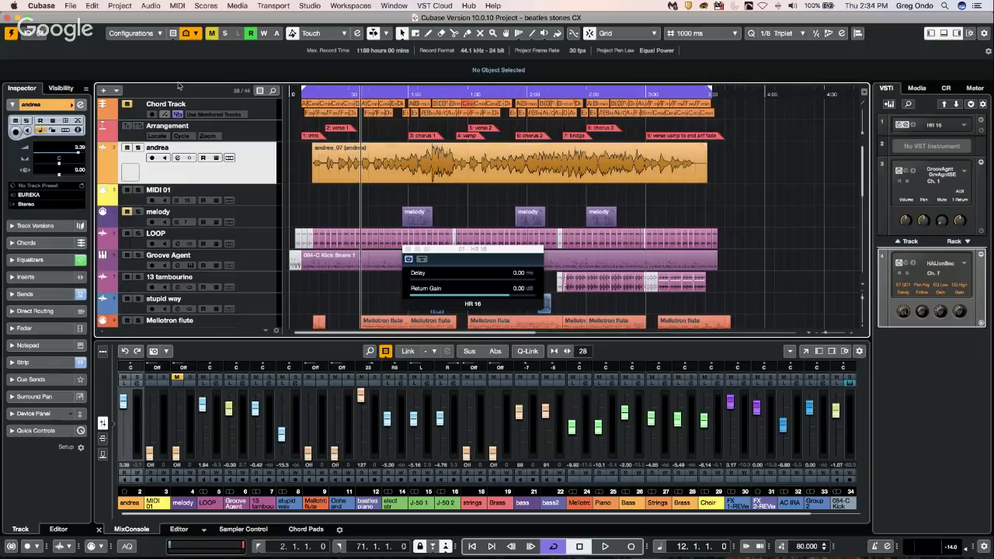
Step: Revert the beatles stones CX project to its previously saved version
{"action": "left_click", "coordinate": [69, 6]}
{"action": "mouse_move", "coordinate": [101, 203]}
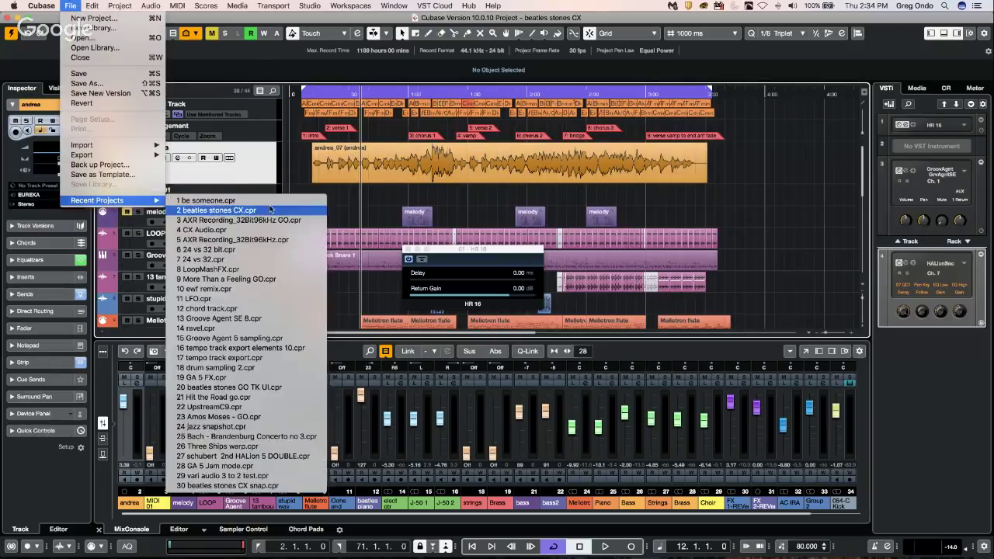
{"action": "left_click", "coordinate": [279, 209]}
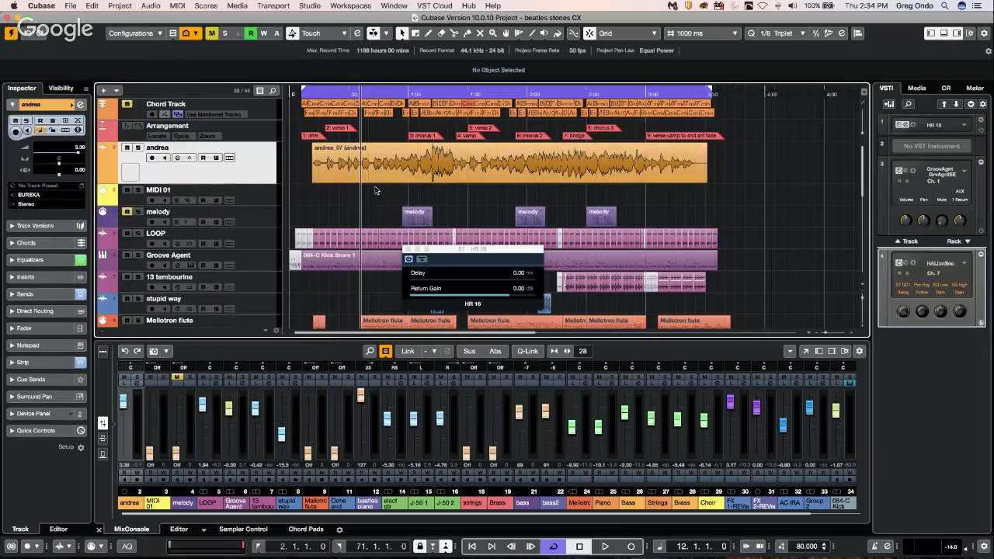
{"action": "left_click", "coordinate": [71, 7]}
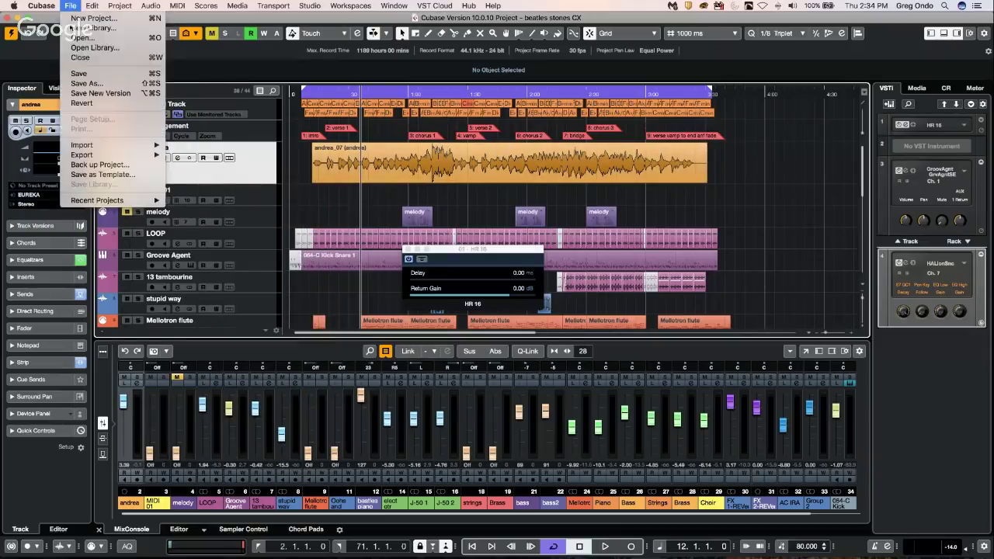
{"action": "left_click", "coordinate": [84, 104]}
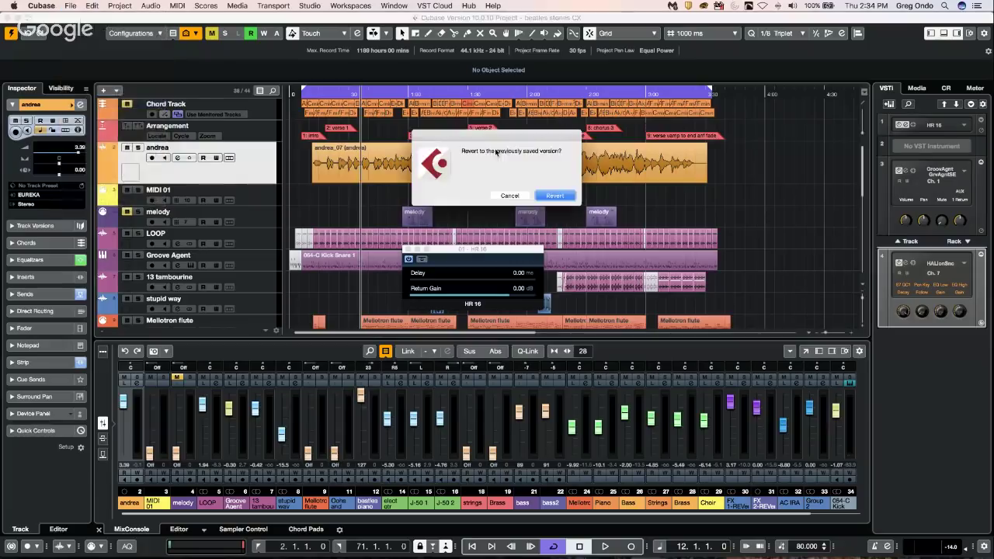
{"action": "left_click", "coordinate": [555, 196]}
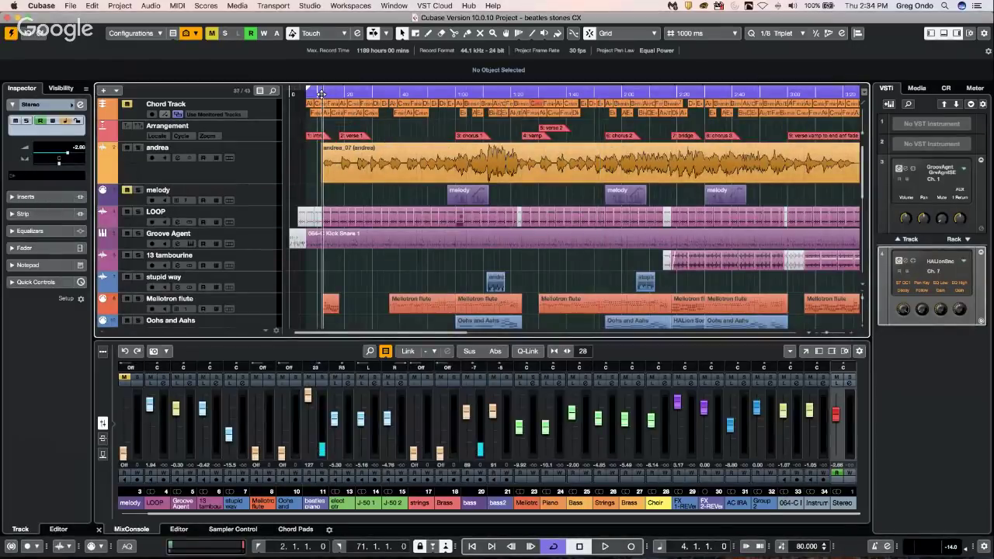
Step: Solo the andrea track during playback and display the equalizer in its channel settings
{"action": "key", "text": "space"}
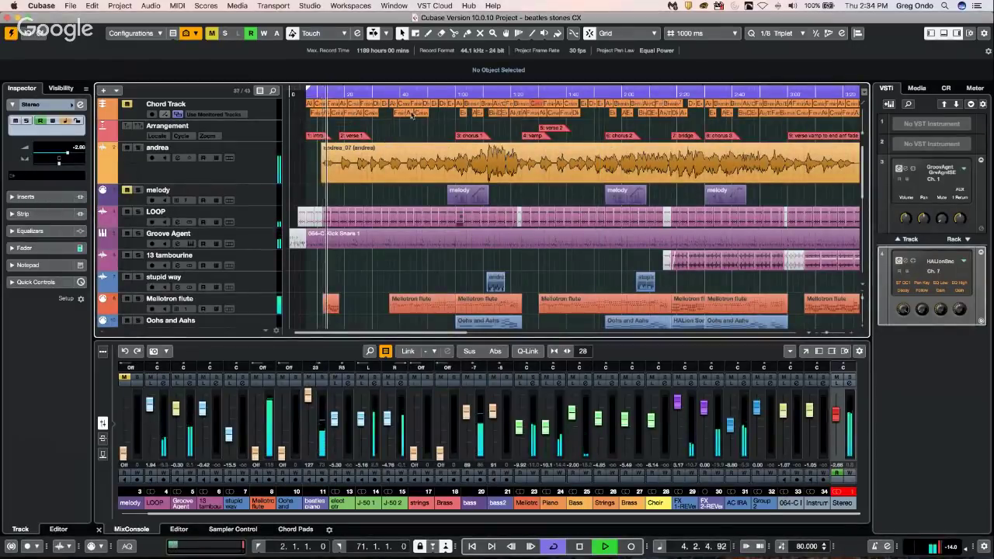
{"action": "left_click", "coordinate": [174, 172]}
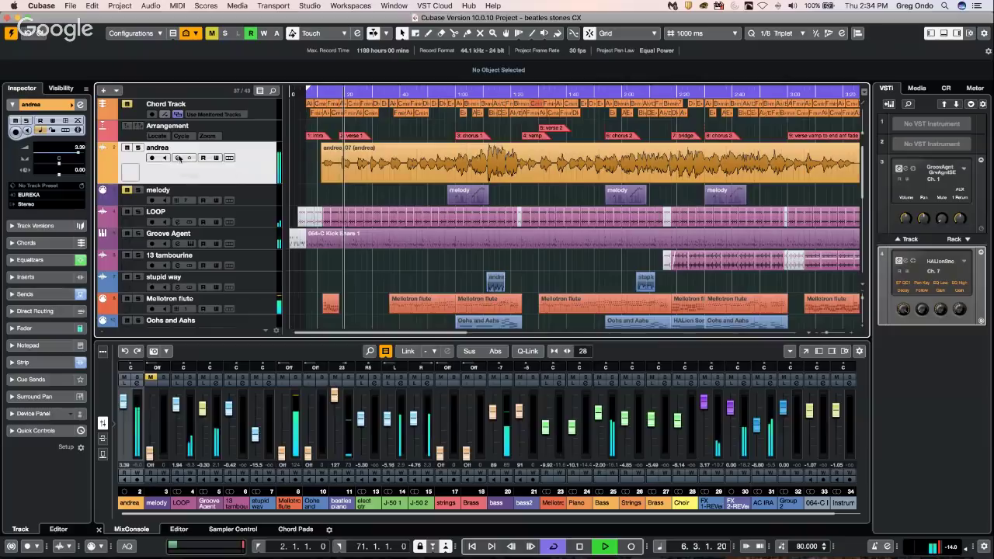
{"action": "key", "text": "s"}
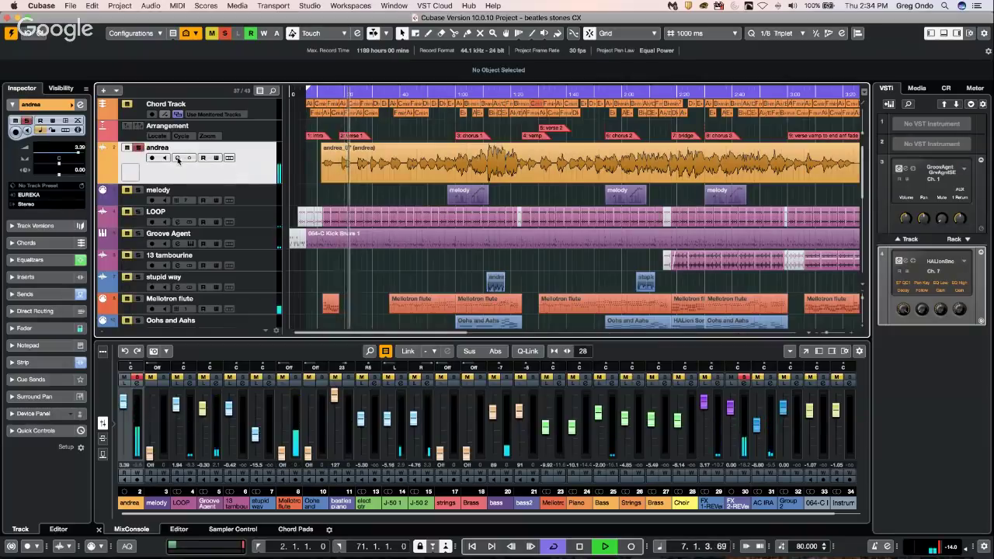
{"action": "left_click", "coordinate": [178, 159]}
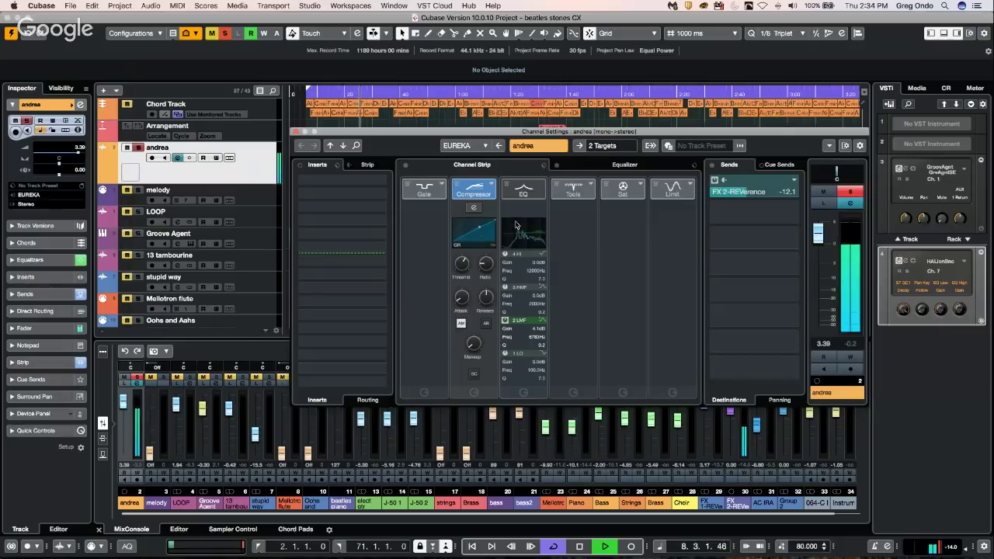
{"action": "left_click", "coordinate": [645, 164]}
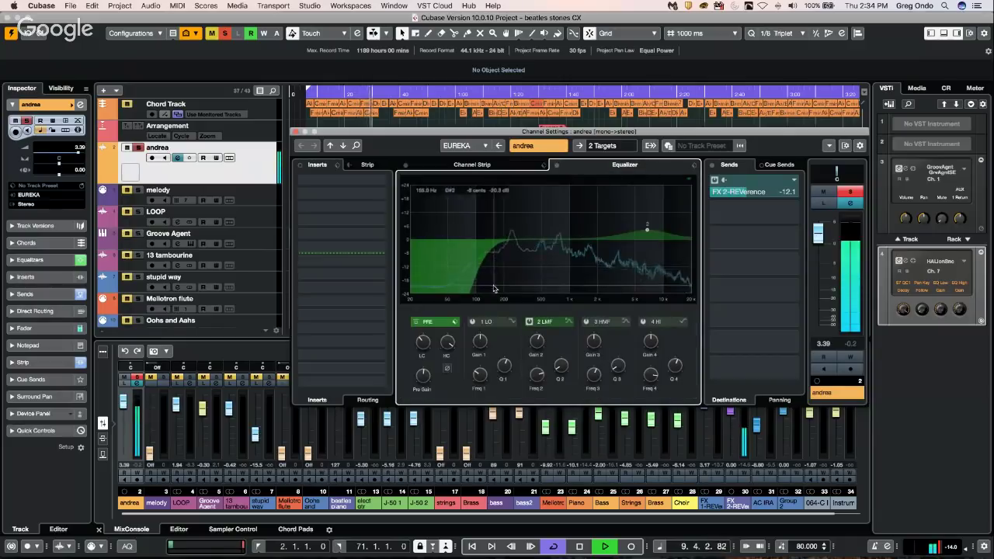
Step: Bypass and re-enable the andrea channel's Pre filter, and raise EQ band 2 to about 5.5 dB at 6.78 kHz
{"action": "left_click", "coordinate": [416, 323]}
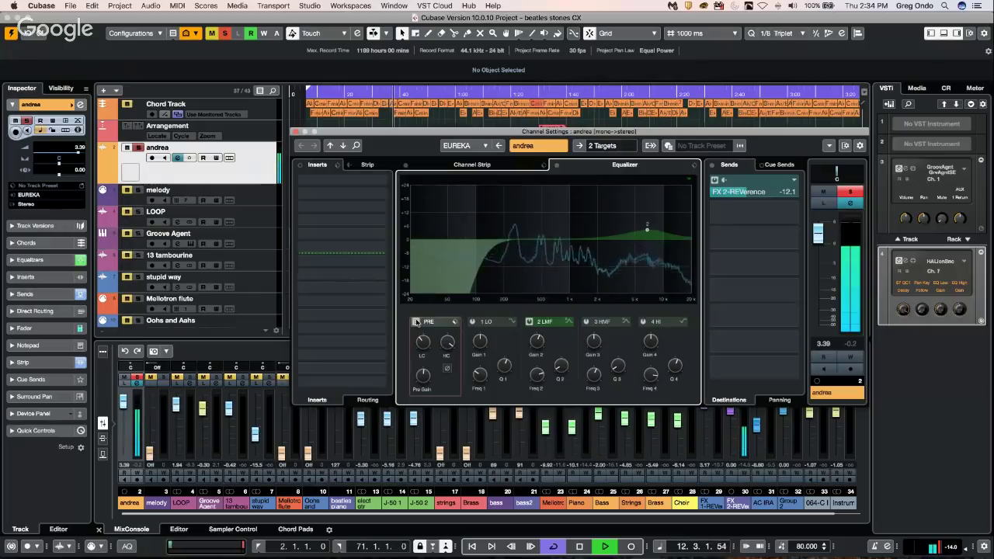
{"action": "left_click", "coordinate": [417, 323]}
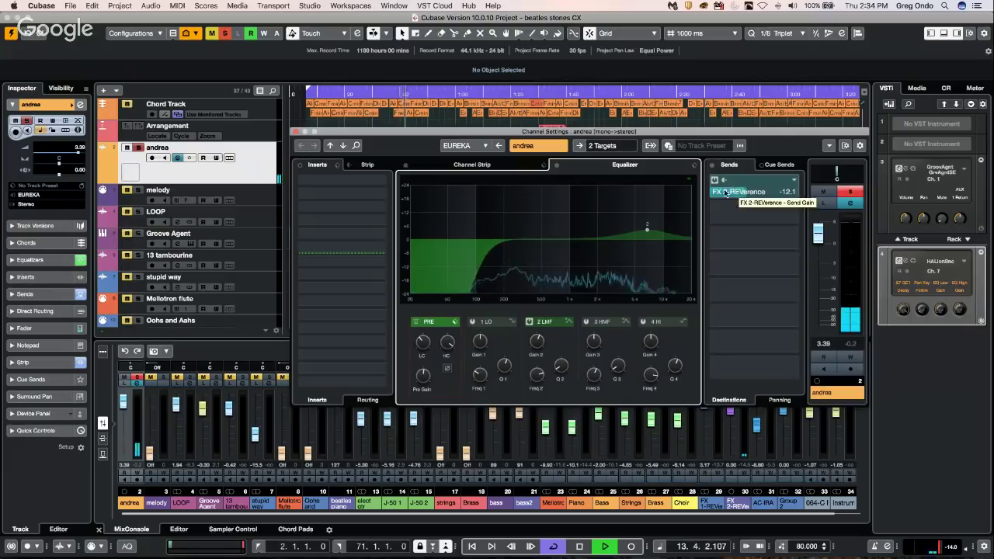
{"action": "mouse_move", "coordinate": [647, 228]}
{"action": "left_mouse_down"}
{"action": "mouse_move", "coordinate": [654, 217]}
{"action": "mouse_move", "coordinate": [648, 229]}
{"action": "left_mouse_up"}
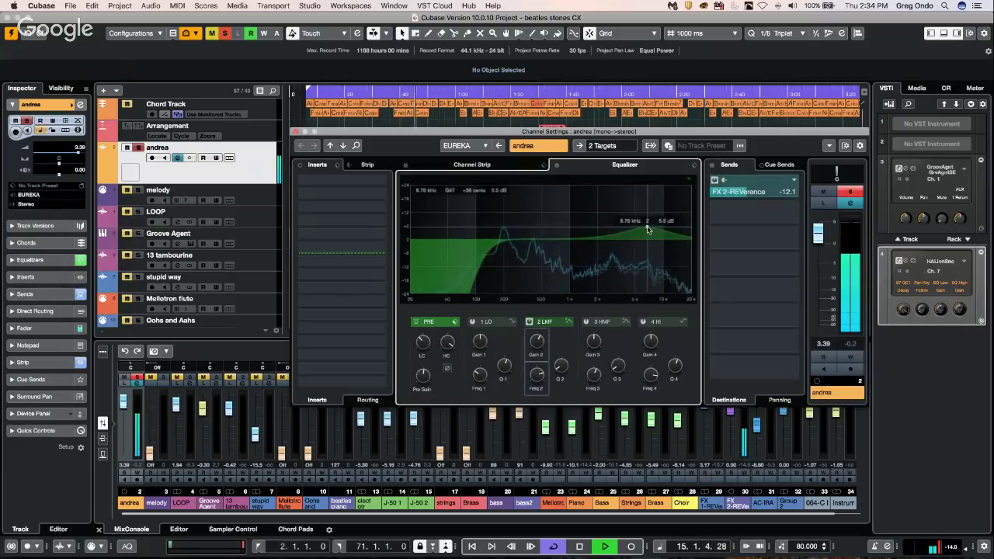
Step: Unsolo the andrea track and set its FX 2-REVerence send to -13.1, ending playback and closing the channel settings
{"action": "left_click", "coordinate": [991, 146]}
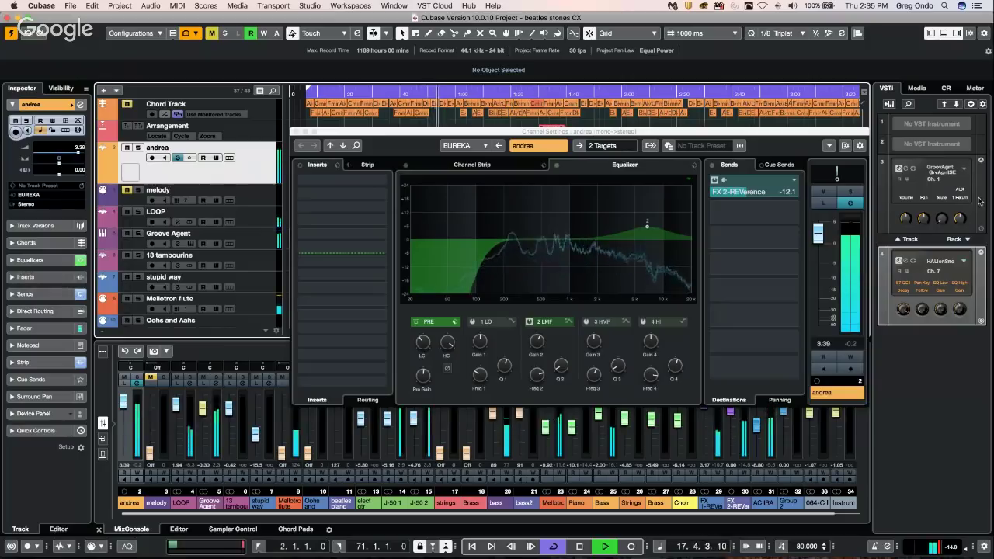
{"action": "left_click", "coordinate": [752, 195]}
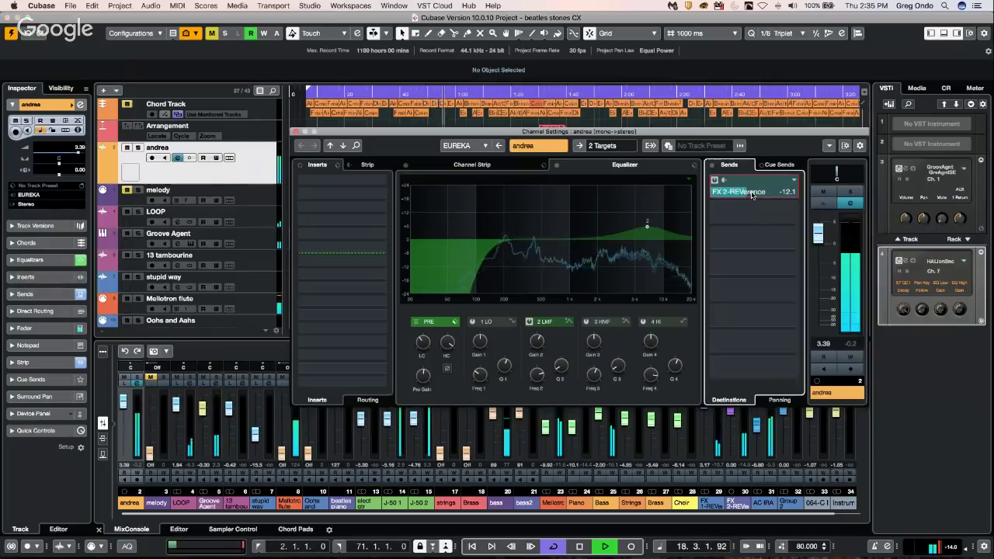
{"action": "left_click_drag", "start_coordinate": [752, 195], "coordinate": [751, 196]}
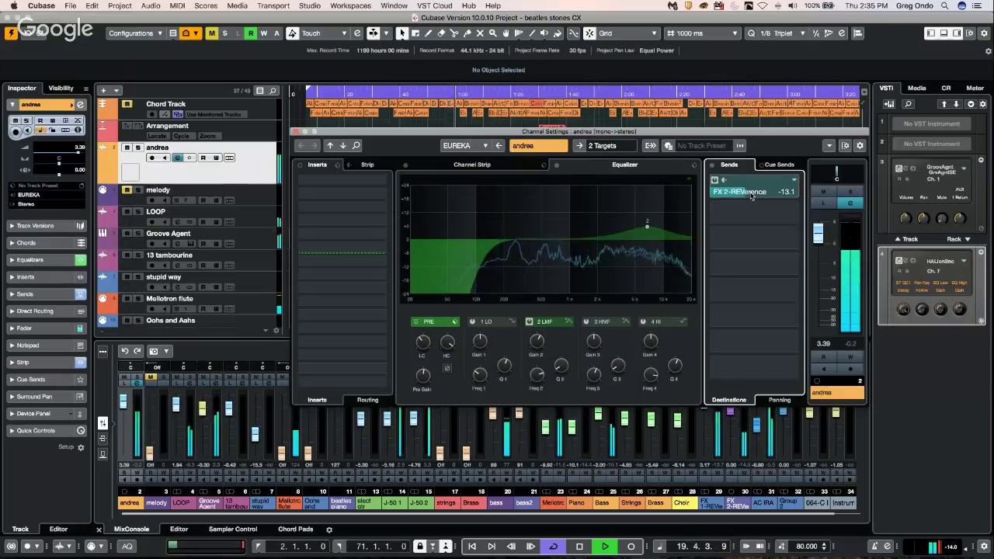
{"action": "key", "text": "space"}
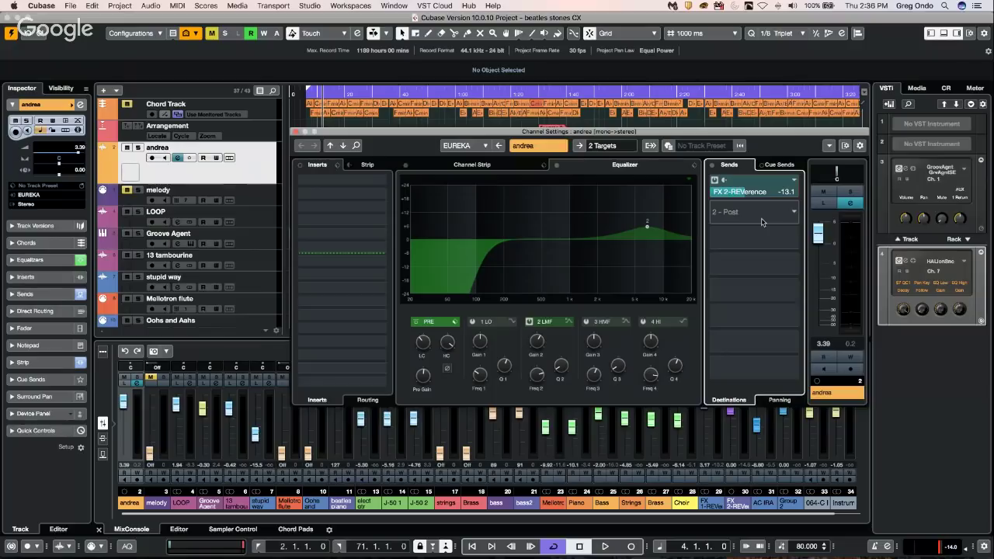
{"action": "left_click", "coordinate": [297, 133]}
Step: Create a new empty project in the ilufgeliugye folder
{"action": "left_click", "coordinate": [68, 6]}
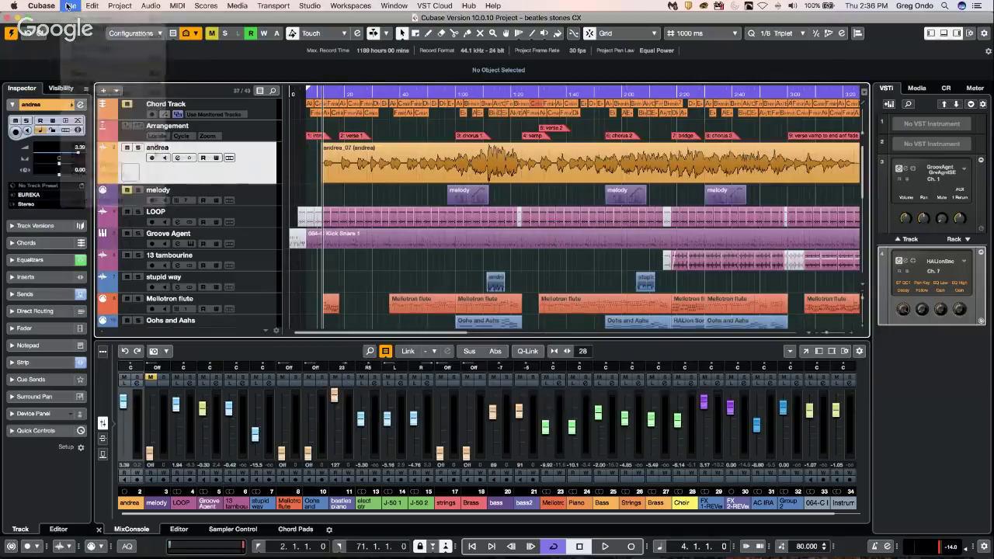
{"action": "left_click", "coordinate": [68, 6]}
{"action": "left_click", "coordinate": [512, 188]}
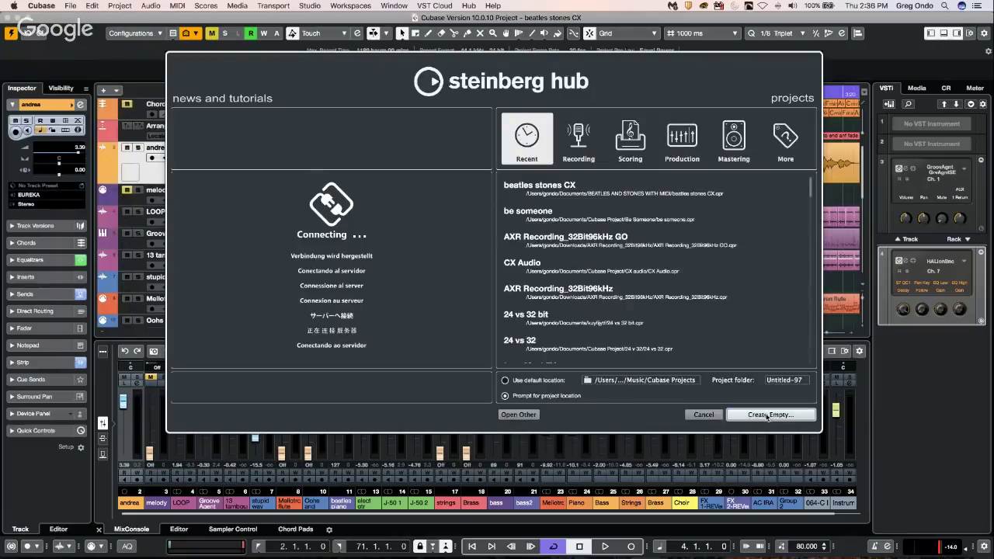
{"action": "left_click", "coordinate": [768, 416]}
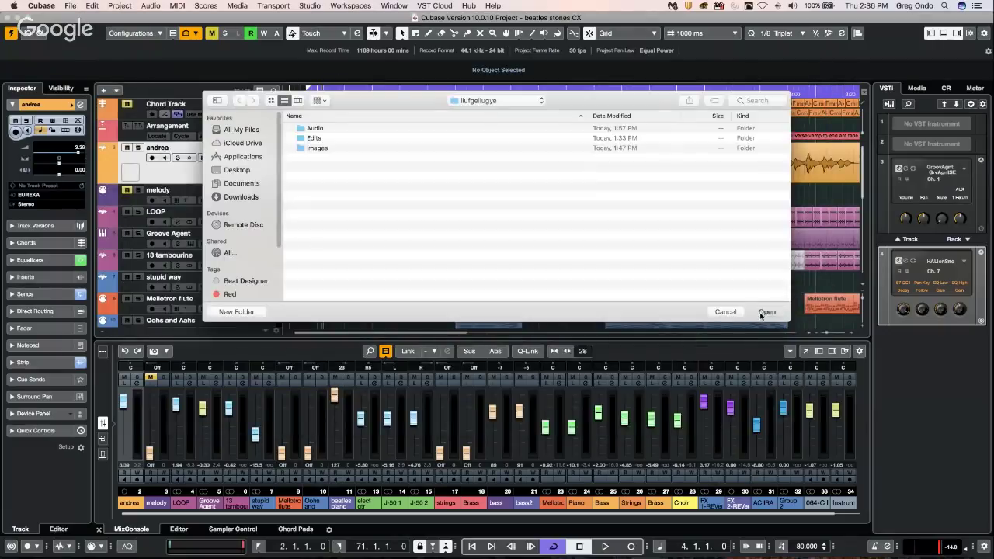
{"action": "left_click", "coordinate": [765, 312]}
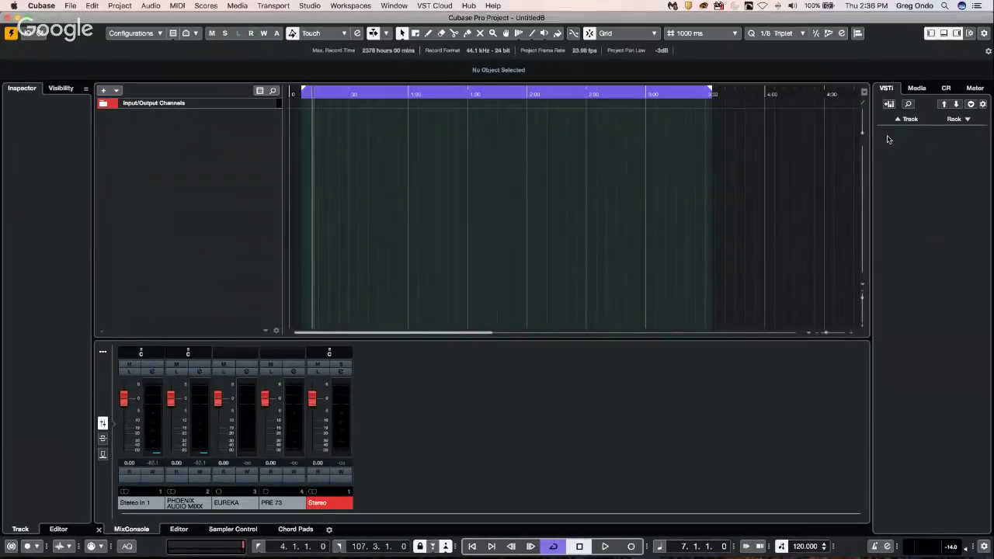
Step: Add one instrument track using the Retrologue synth with its audio output set to Stereo
{"action": "left_click", "coordinate": [901, 121]}
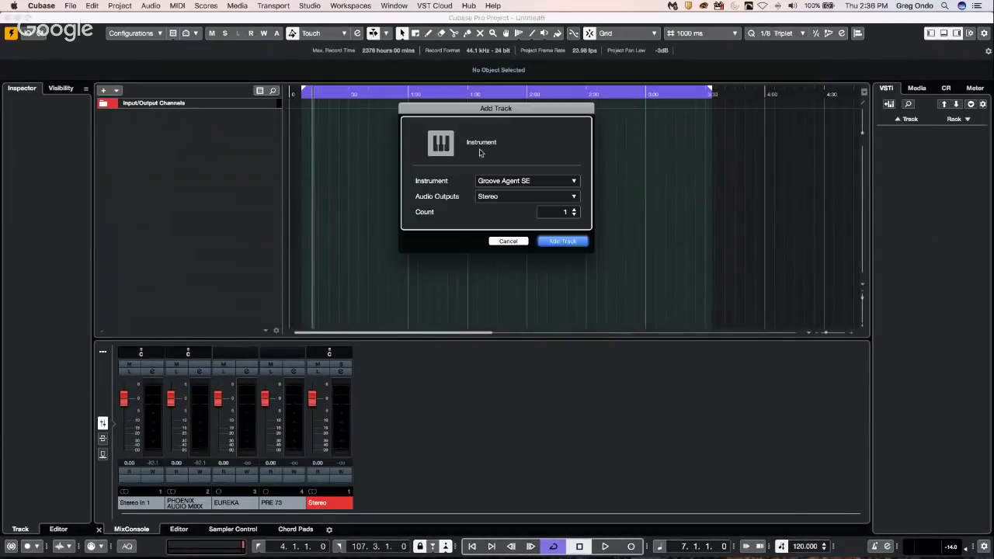
{"action": "left_click", "coordinate": [509, 182]}
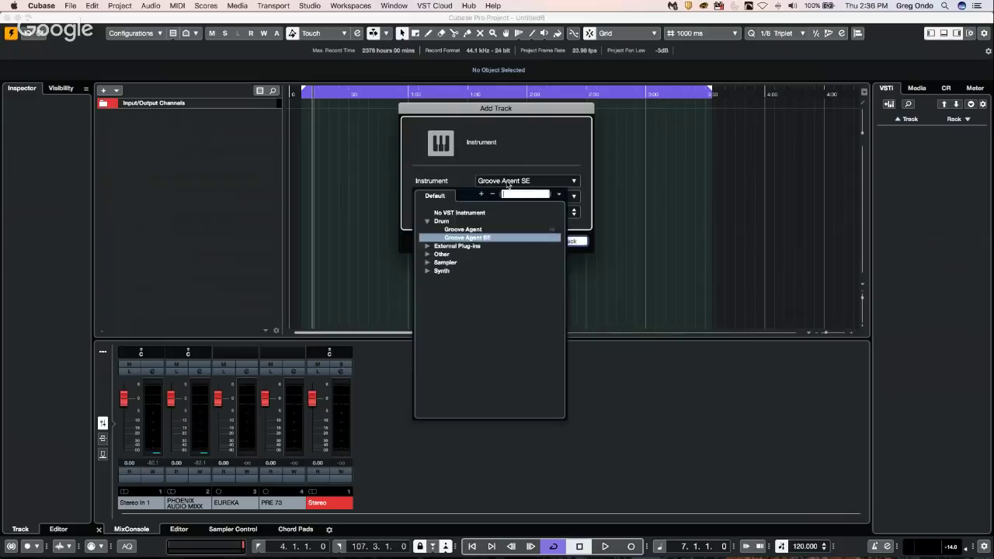
{"action": "left_click", "coordinate": [428, 271]}
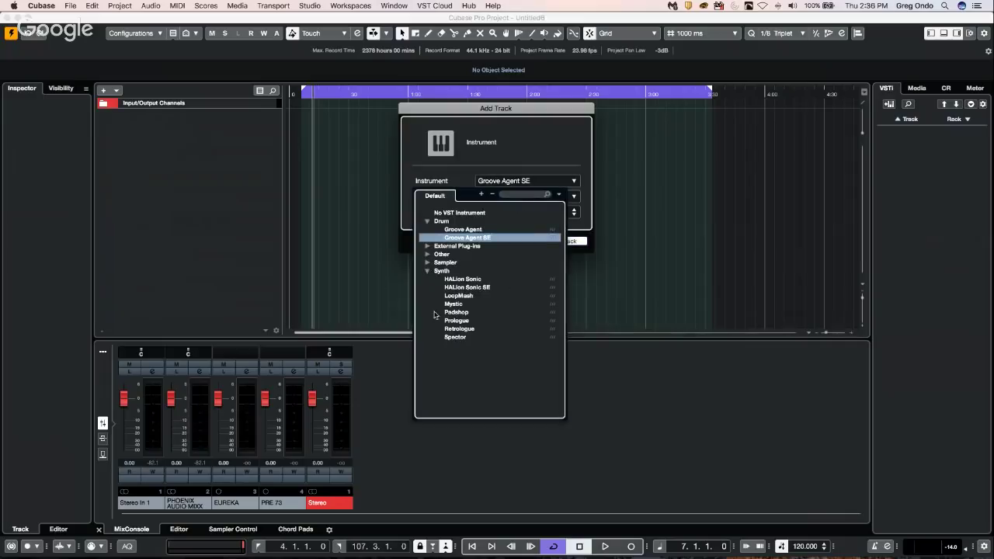
{"action": "left_click", "coordinate": [471, 329]}
{"action": "left_click", "coordinate": [572, 243]}
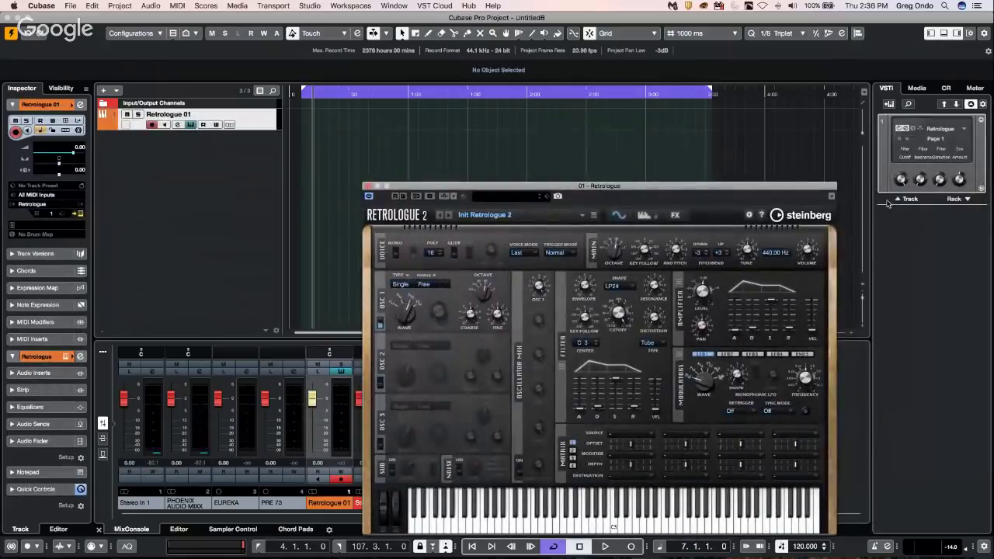
Step: Add a Retrologue rack instrument with a MIDI track assigned to it, and close the new instrument's window
{"action": "left_click", "coordinate": [969, 201]}
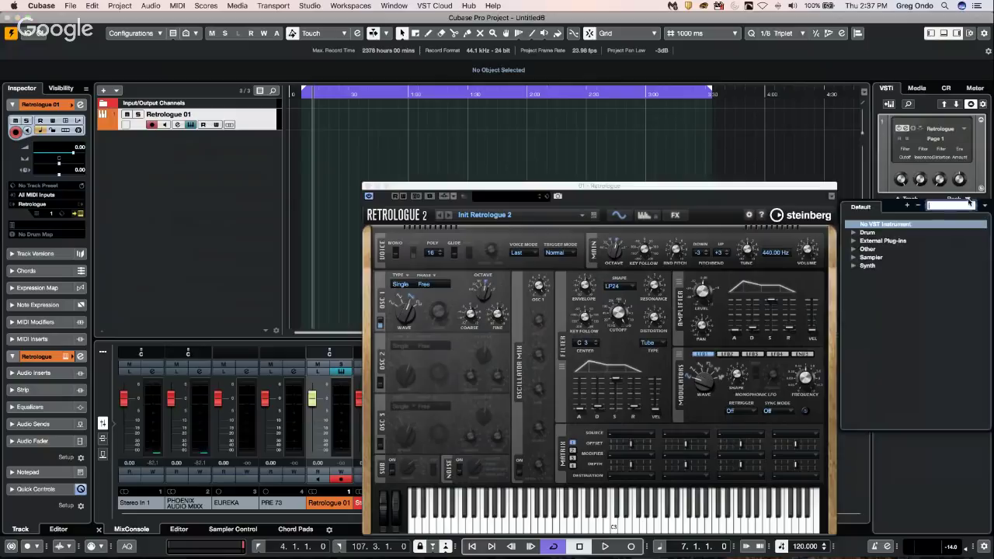
{"action": "left_click", "coordinate": [855, 268]}
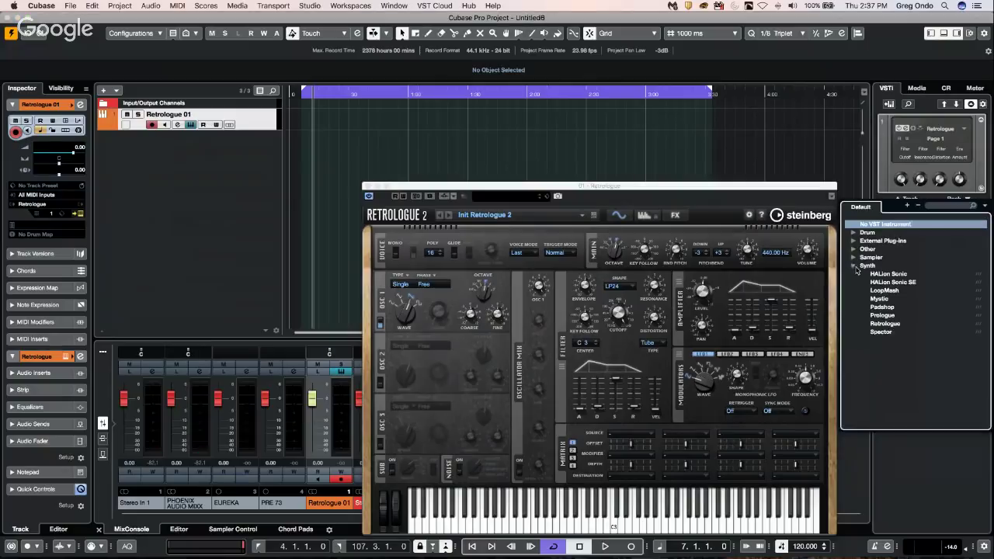
{"action": "left_click", "coordinate": [895, 324]}
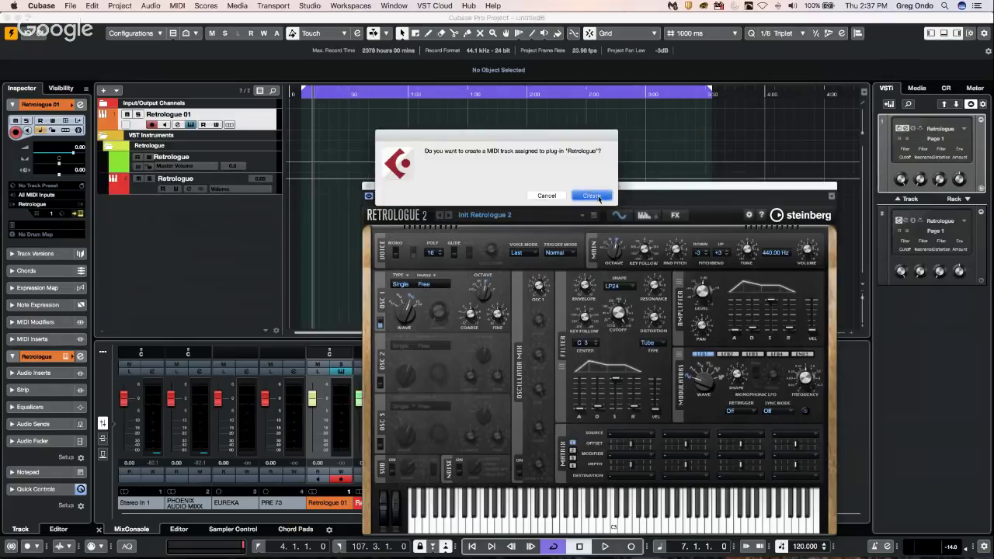
{"action": "left_click", "coordinate": [592, 196]}
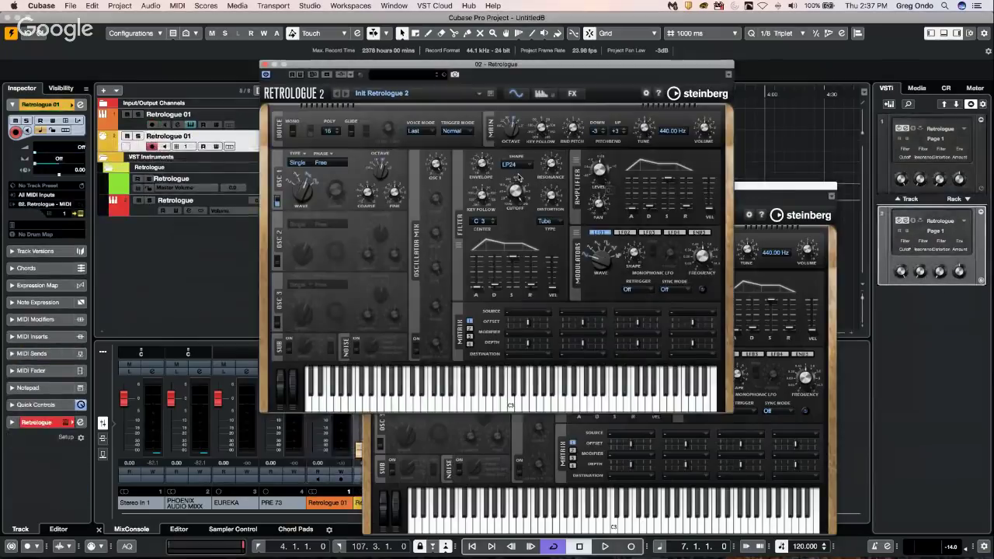
{"action": "left_click", "coordinate": [266, 66]}
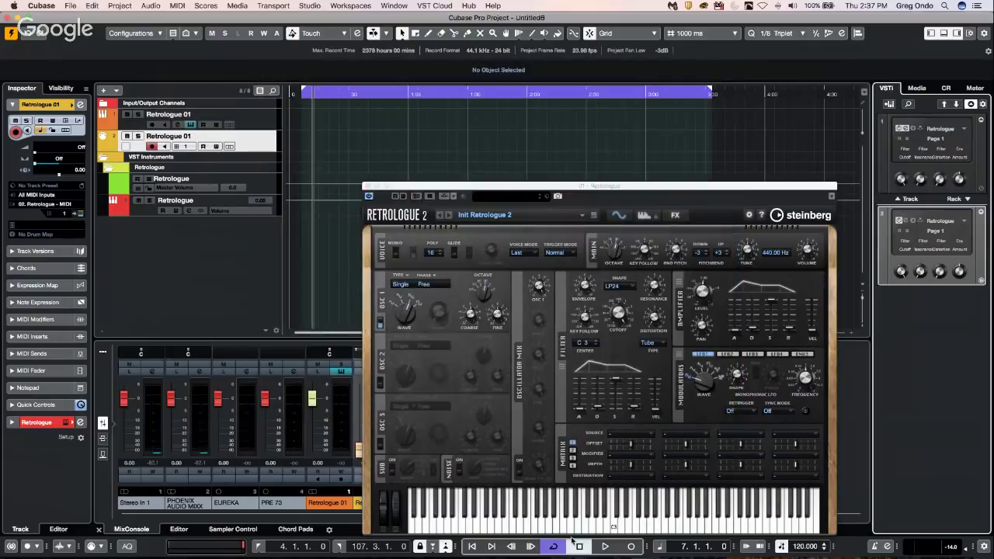
Step: Load the Cosmic Trigger preset into the track instrument Retrologue and play a few notes on its keyboard
{"action": "left_click", "coordinate": [503, 199]}
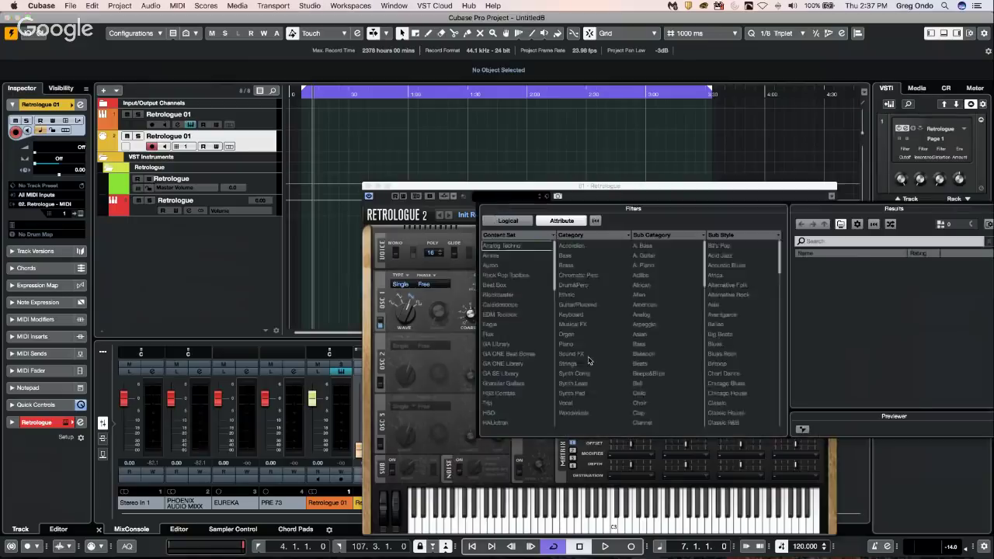
{"action": "double_click", "coordinate": [833, 361]}
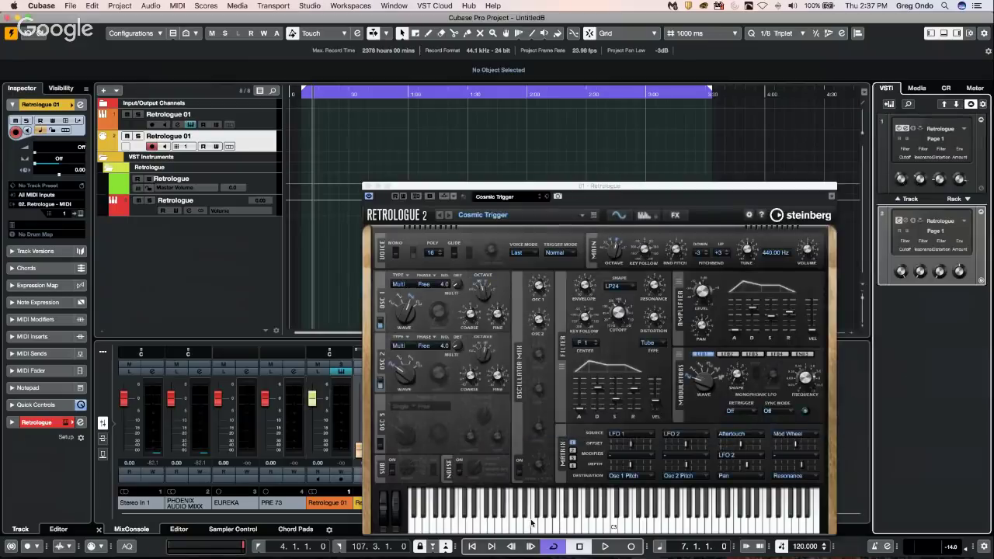
{"action": "left_click", "coordinate": [532, 525]}
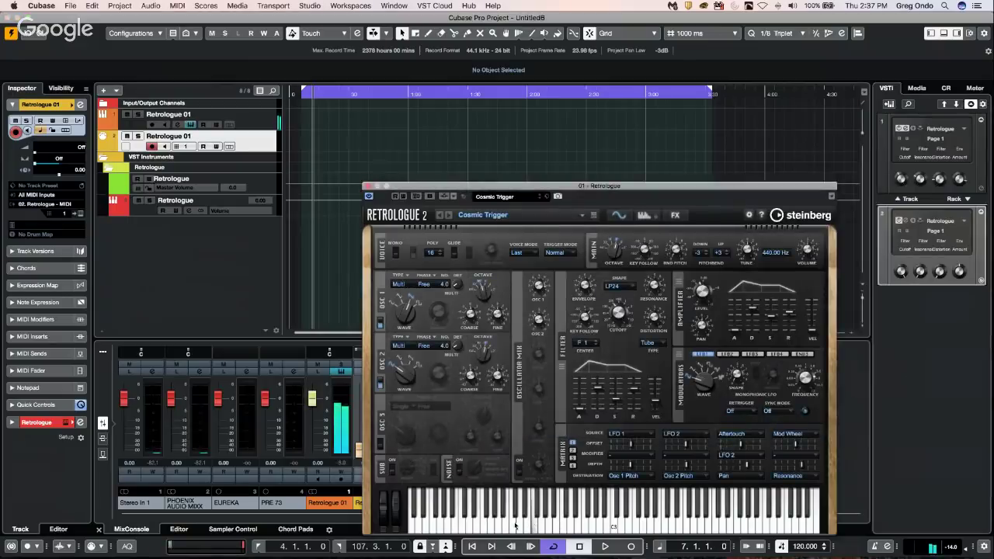
{"action": "left_click", "coordinate": [495, 528]}
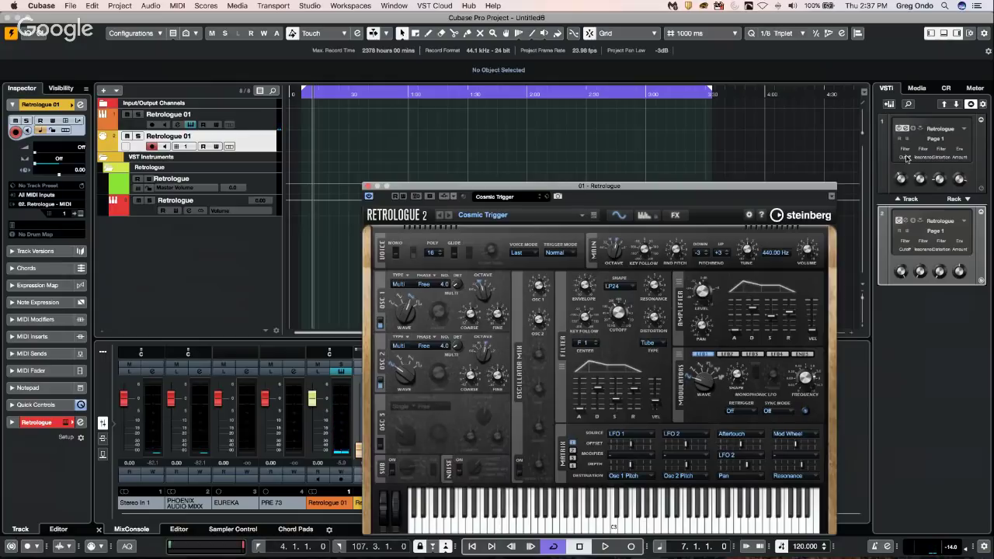
Step: Open the rack Retrologue's editor, place it beside the track instrument's window, and play a note on it
{"action": "left_click", "coordinate": [909, 222]}
{"action": "left_click", "coordinate": [909, 222]}
{"action": "left_click", "coordinate": [909, 222]}
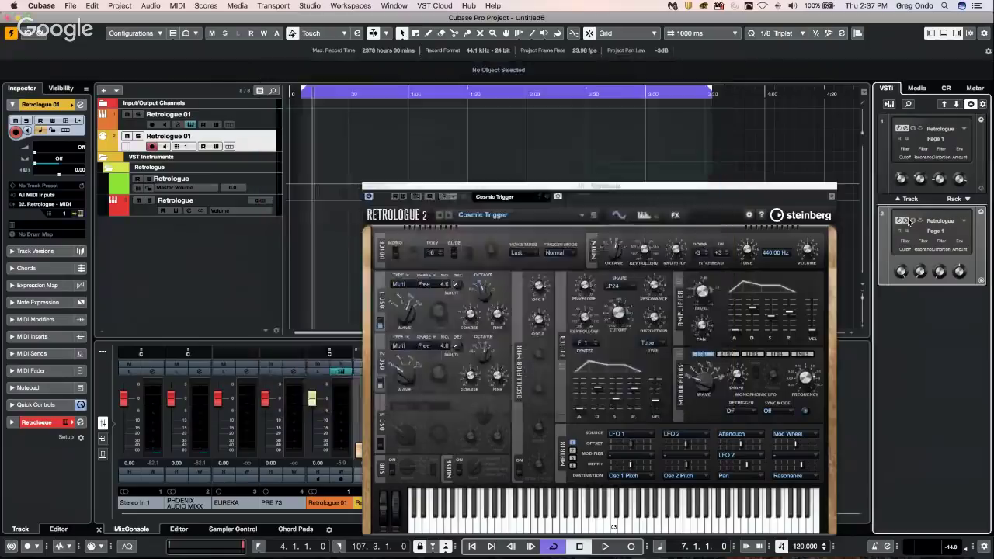
{"action": "left_click", "coordinate": [910, 222]}
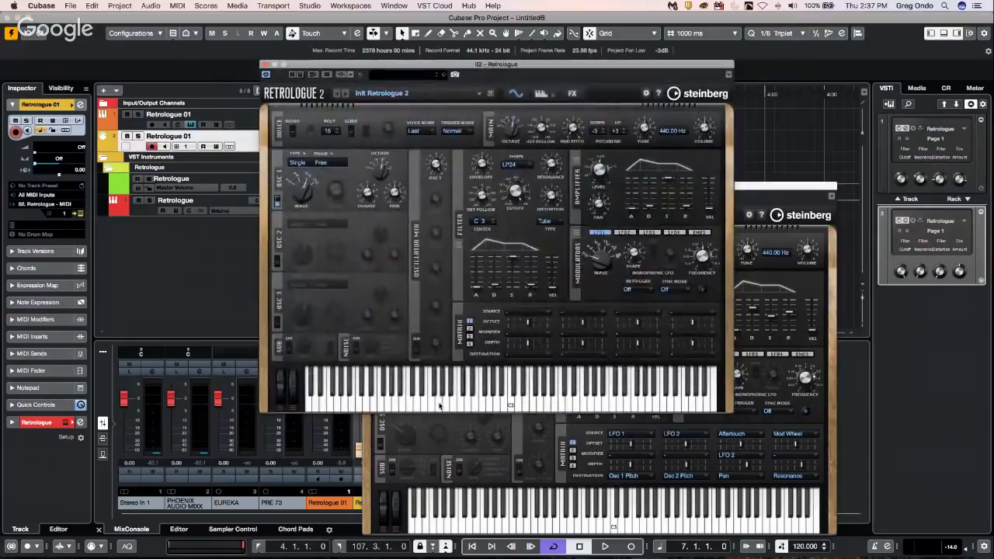
{"action": "left_click_drag", "start_coordinate": [324, 68], "coordinate": [582, 46]}
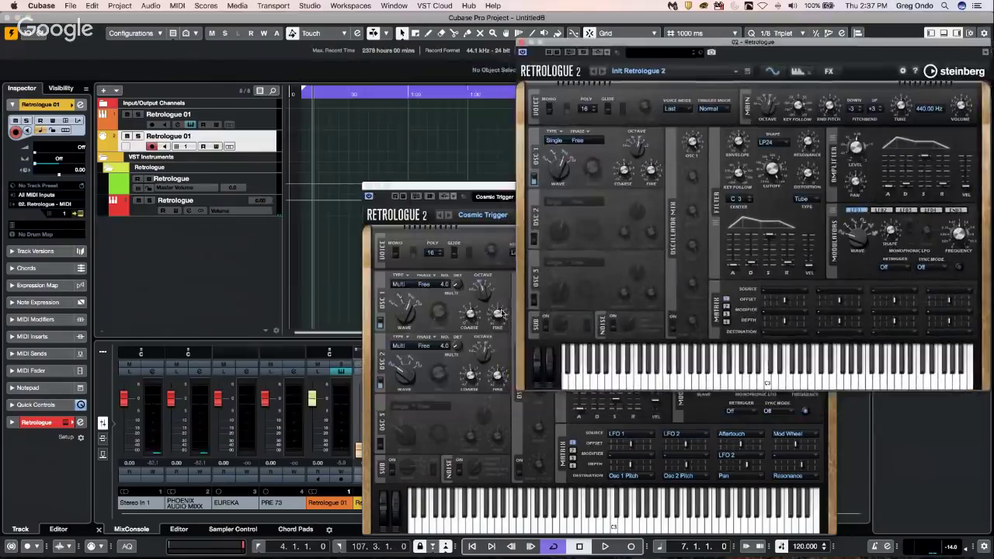
{"action": "left_click", "coordinate": [650, 375]}
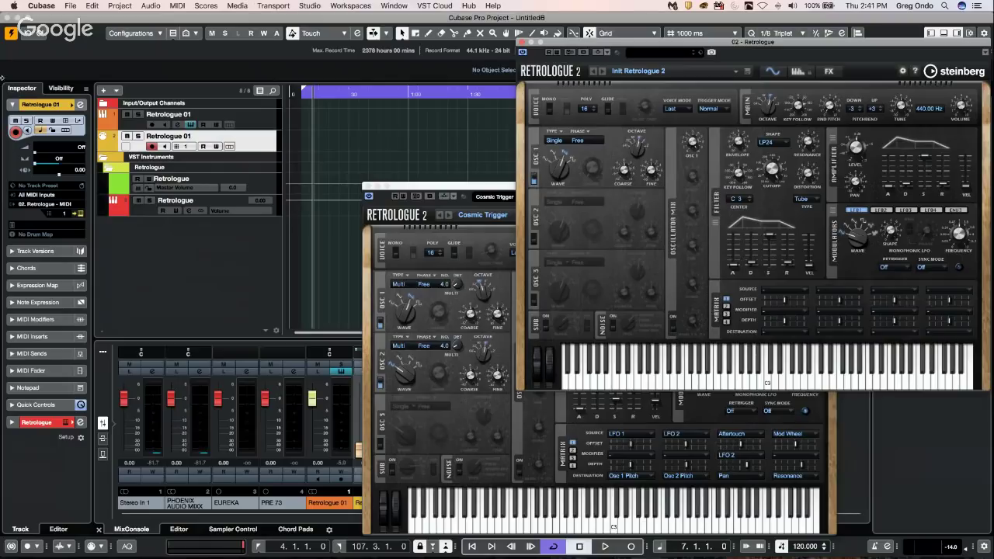
Step: Open the key commands editor, collapse the Add Track and Render in Place categories, and expand Sample Editor
{"action": "left_click", "coordinate": [71, 6]}
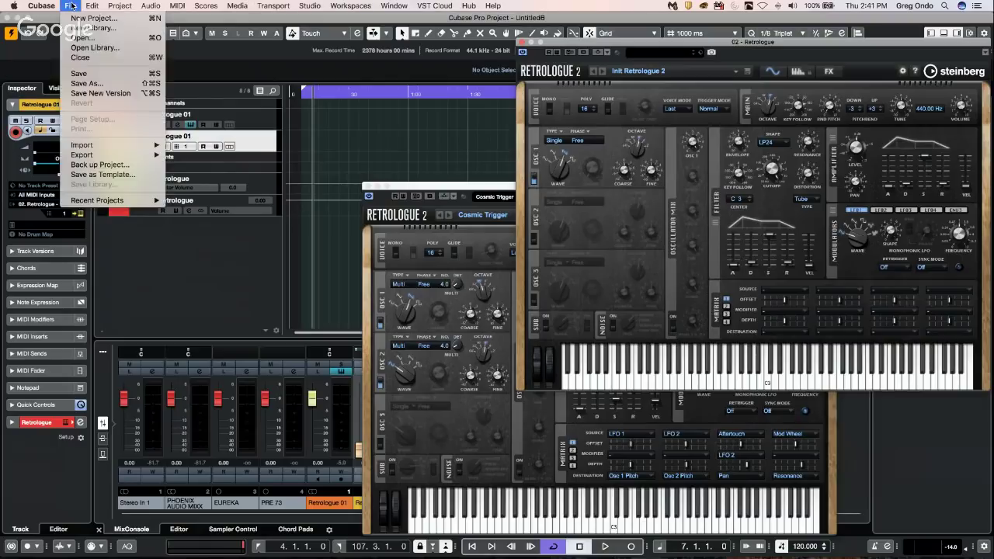
{"action": "mouse_move", "coordinate": [93, 6]}
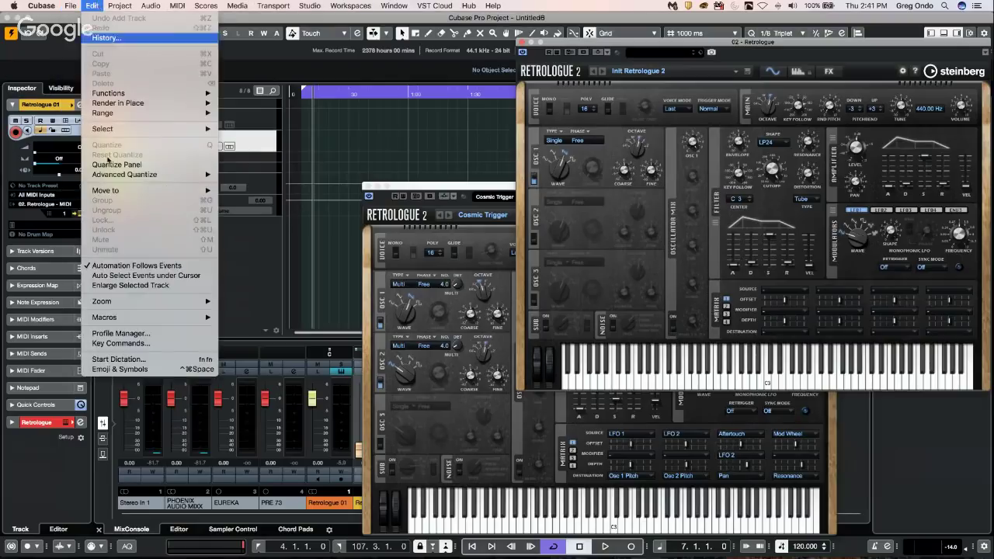
{"action": "left_click", "coordinate": [147, 344]}
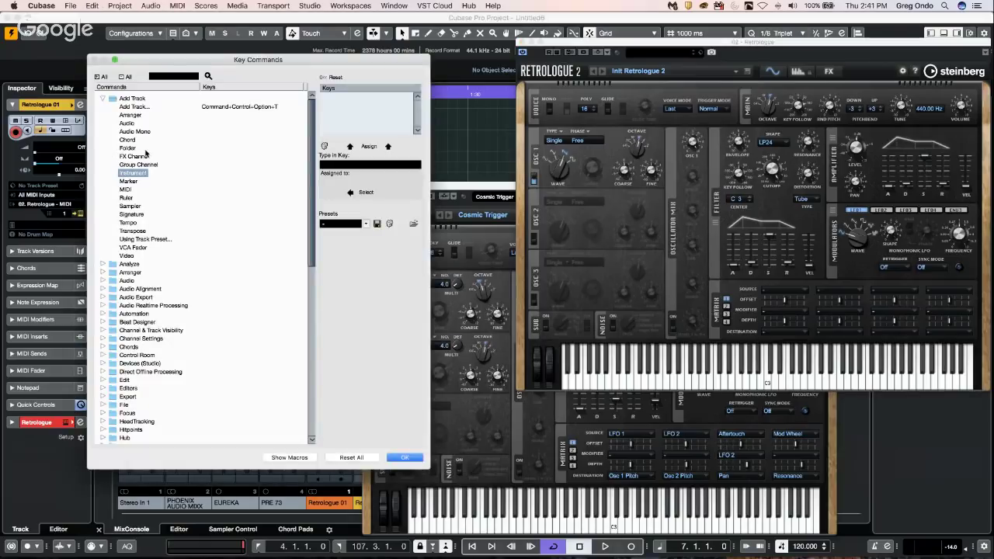
{"action": "left_click", "coordinate": [100, 98]}
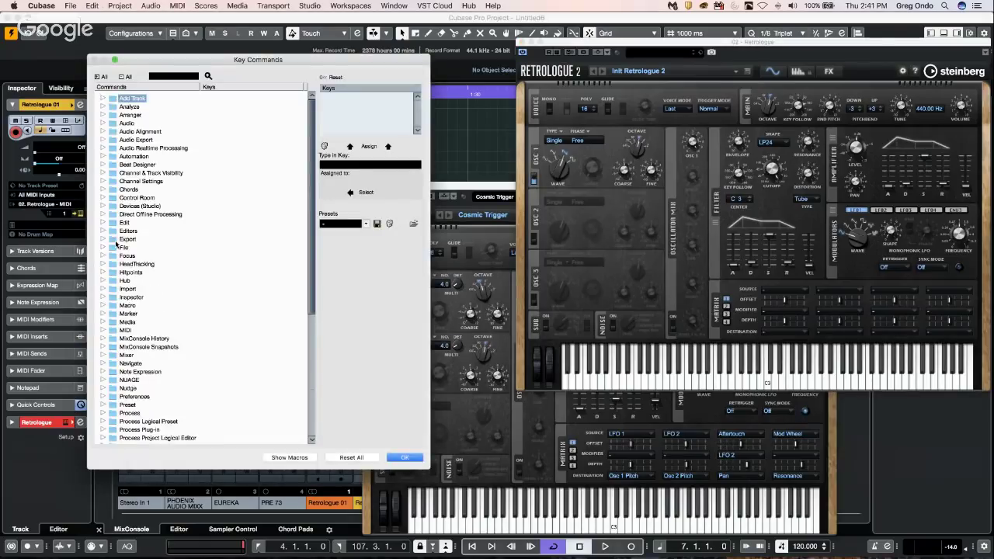
{"action": "scroll", "coordinate": [144, 296], "scroll_direction": "down", "scroll_amount": 2}
{"action": "scroll", "coordinate": [145, 295], "scroll_direction": "down", "scroll_amount": 2}
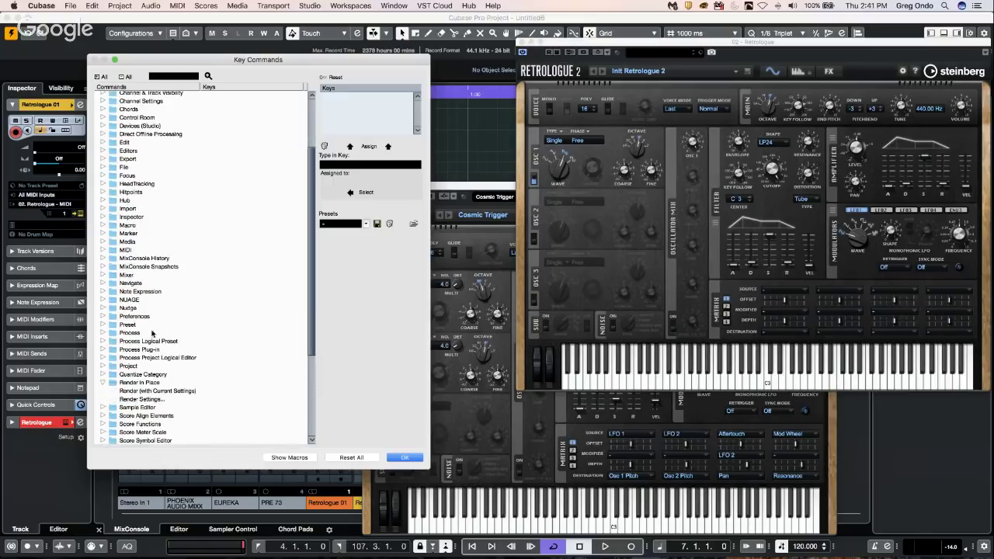
{"action": "left_click", "coordinate": [102, 393]}
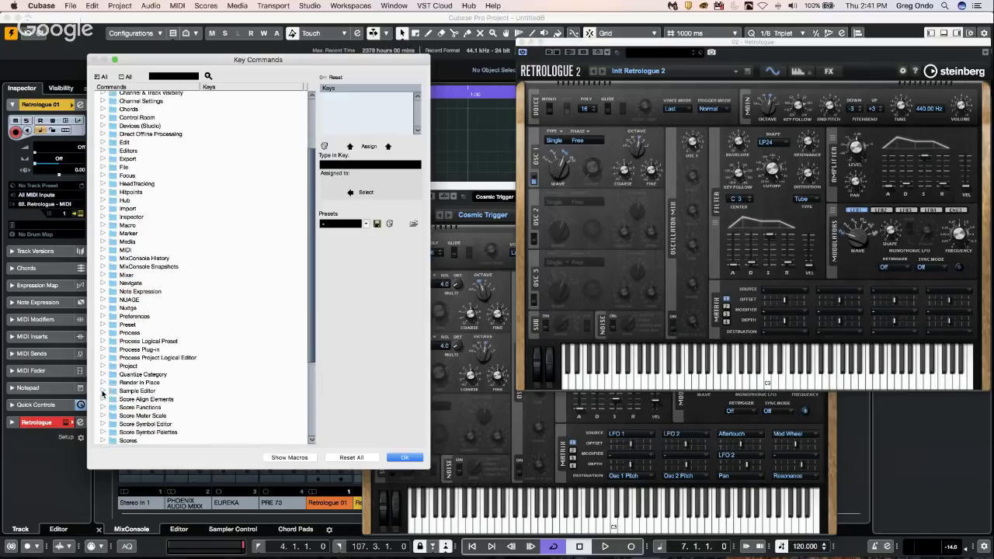
{"action": "scroll", "coordinate": [199, 294], "scroll_direction": "down", "scroll_amount": 5}
{"action": "scroll", "coordinate": [197, 294], "scroll_direction": "up", "scroll_amount": 2}
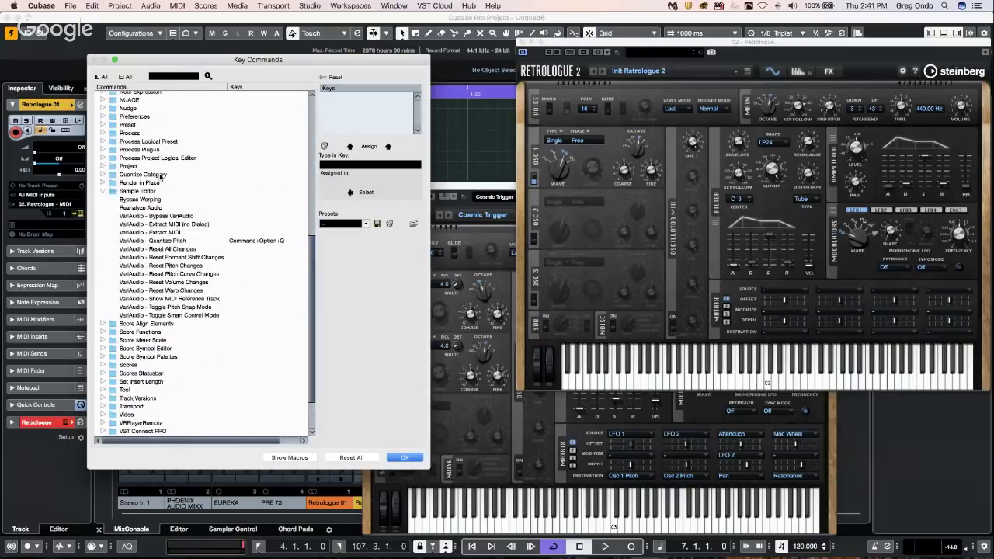
{"action": "scroll", "coordinate": [161, 177], "scroll_direction": "up", "scroll_amount": 1}
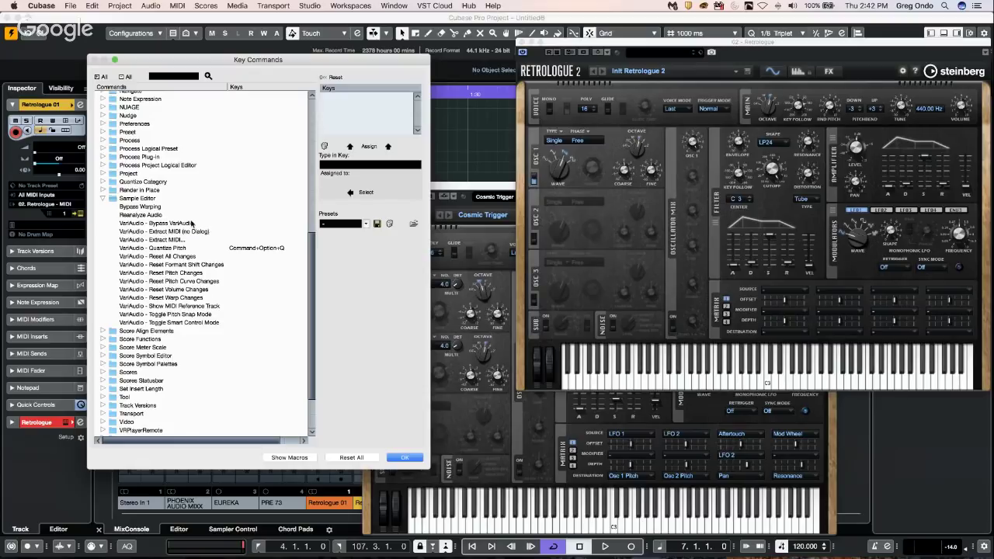
Step: Assign Command+Option+Shift+V to the Sample Editor's Reanalyze Audio command and accept the key commands
{"action": "left_click", "coordinate": [153, 216]}
{"action": "left_click", "coordinate": [385, 168]}
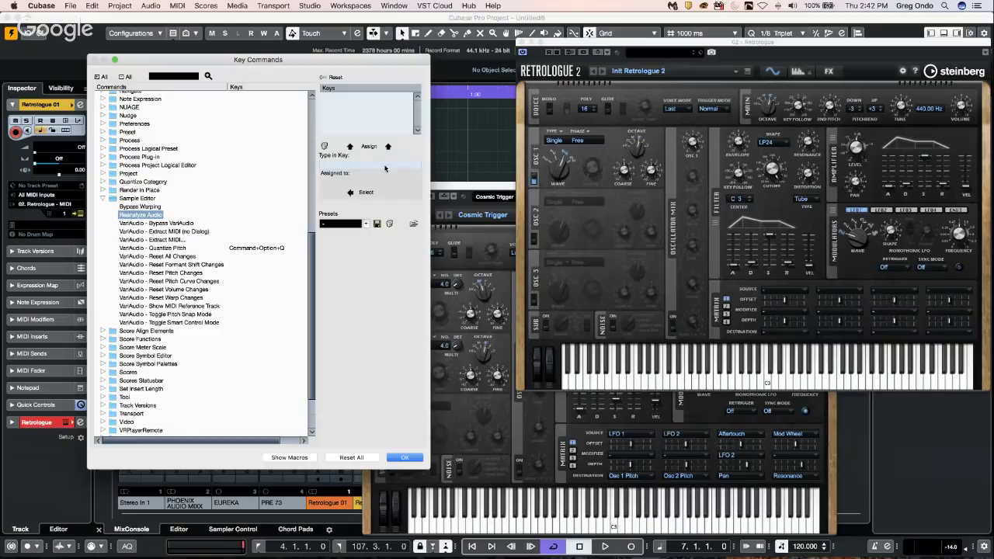
{"action": "key", "text": "super+alt+shift+v"}
{"action": "left_click", "coordinate": [369, 146]}
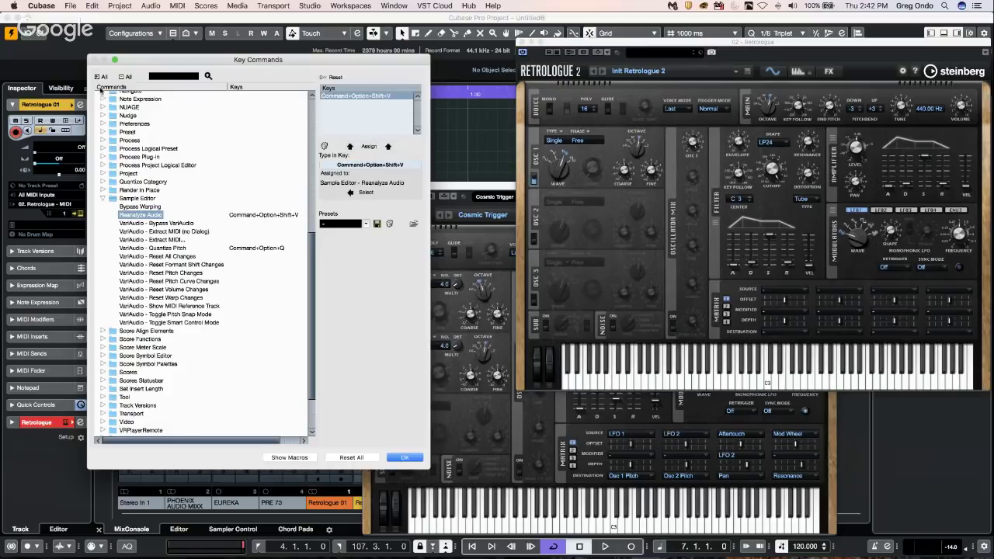
{"action": "left_click", "coordinate": [402, 460]}
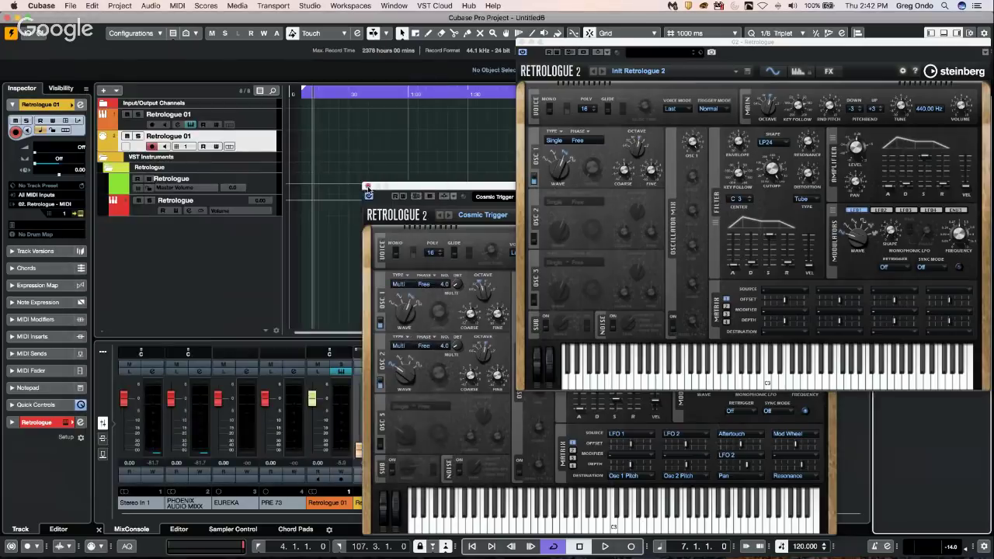
Step: Close both Retrologue windows and open the Sequel Library within the media browser's Loops & Samples
{"action": "left_click", "coordinate": [368, 189]}
{"action": "left_click", "coordinate": [522, 52]}
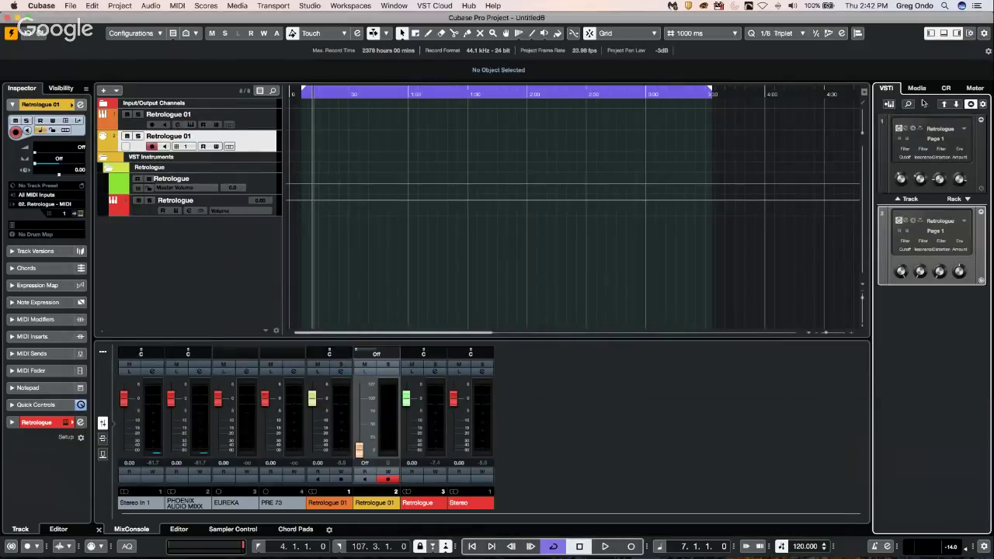
{"action": "left_click", "coordinate": [917, 88]}
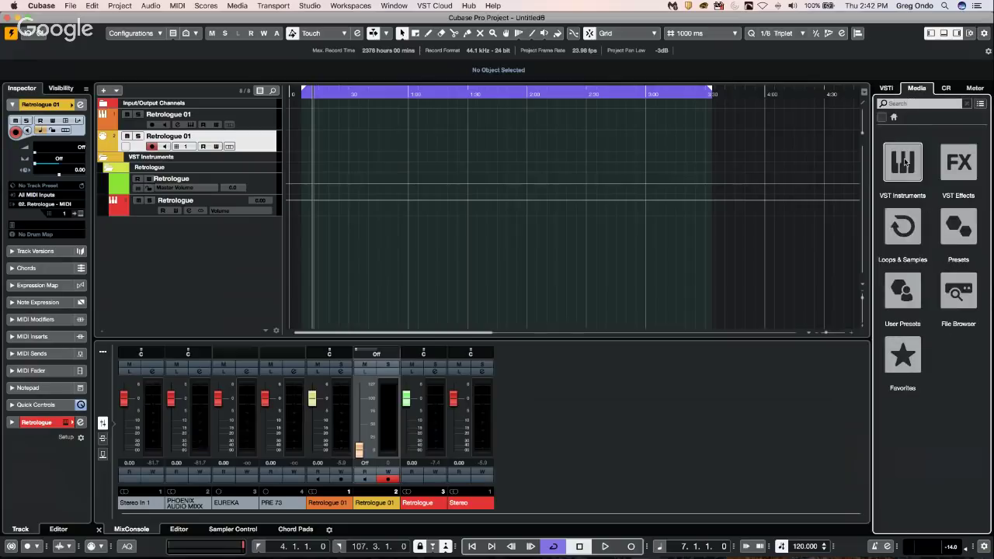
{"action": "left_click", "coordinate": [903, 227]}
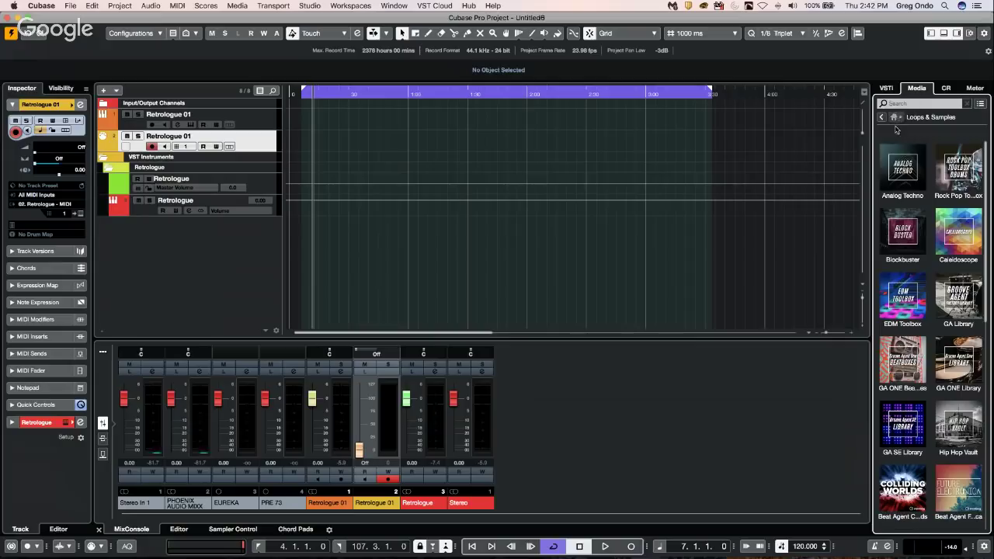
{"action": "scroll", "coordinate": [949, 231], "scroll_direction": "down", "scroll_amount": 5}
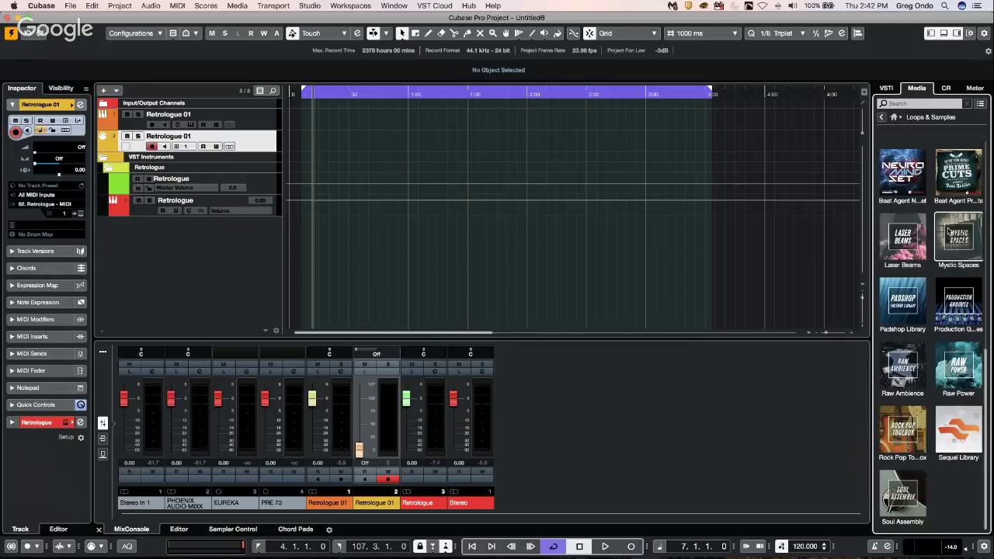
{"action": "left_click", "coordinate": [962, 416]}
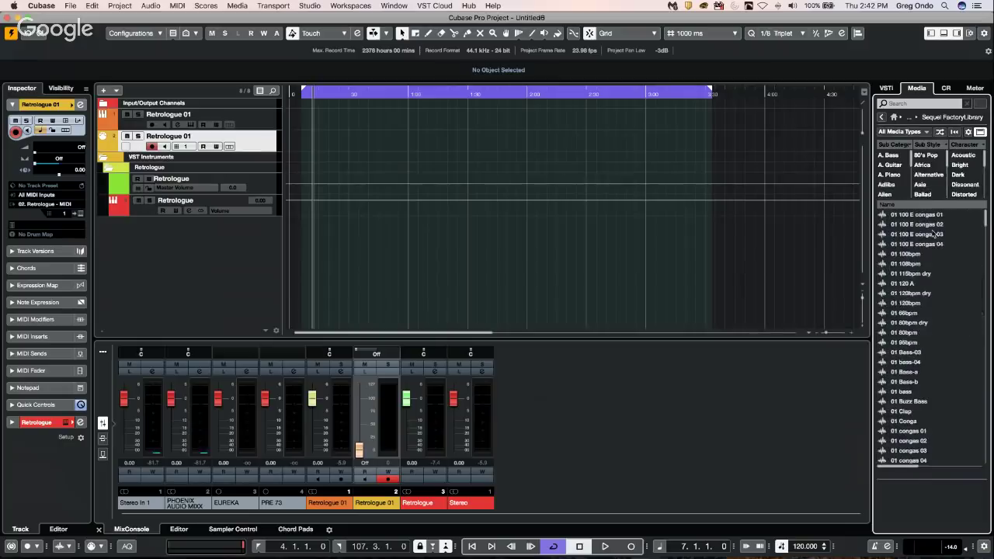
Step: Filter the Sequel library content by the A. Bass sub category
{"action": "scroll", "coordinate": [932, 233], "scroll_direction": "down", "scroll_amount": 10}
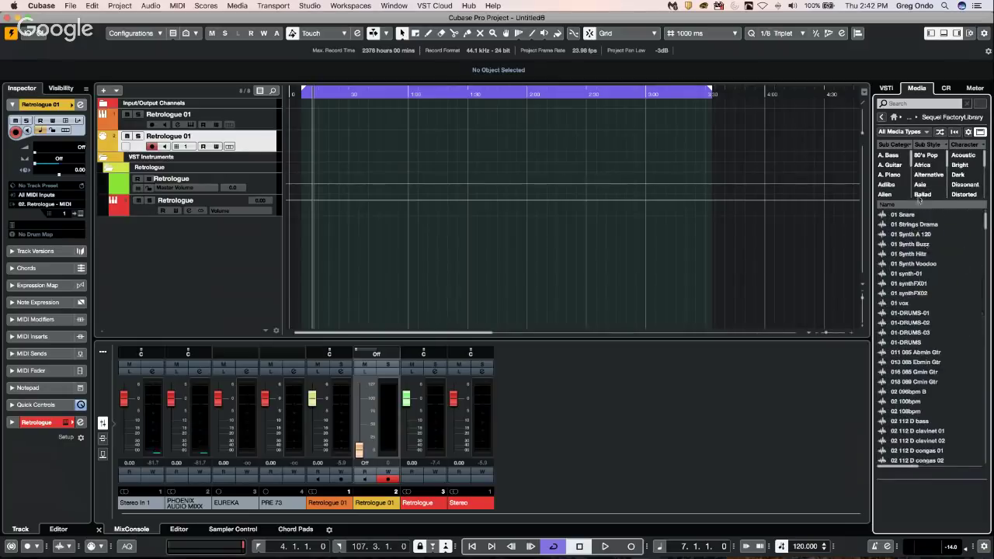
{"action": "scroll", "coordinate": [887, 178], "scroll_direction": "down", "scroll_amount": 4}
{"action": "scroll", "coordinate": [889, 179], "scroll_direction": "down", "scroll_amount": 4}
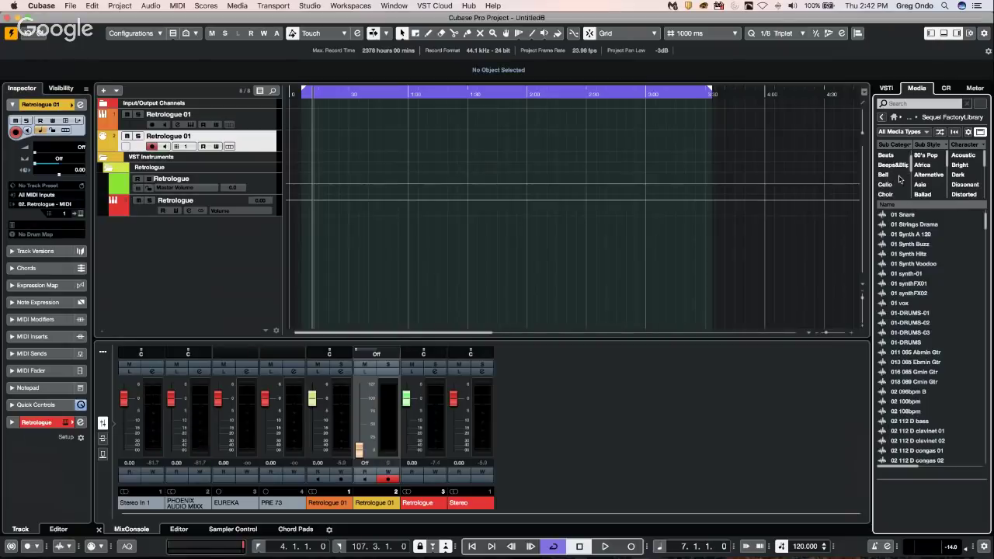
{"action": "scroll", "coordinate": [899, 179], "scroll_direction": "up", "scroll_amount": 2}
{"action": "scroll", "coordinate": [900, 180], "scroll_direction": "up", "scroll_amount": 1}
{"action": "scroll", "coordinate": [900, 180], "scroll_direction": "up", "scroll_amount": 3}
{"action": "left_click", "coordinate": [896, 159]}
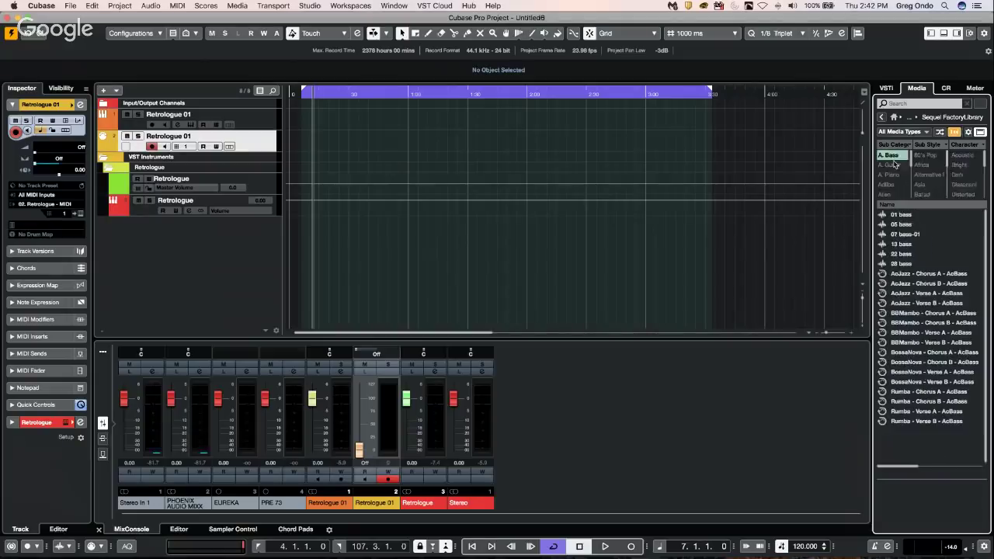
Step: Preview the 05 bass and 13 bass loops, and add 13 bass on a new audio track at the cycle range's start
{"action": "left_click", "coordinate": [905, 224]}
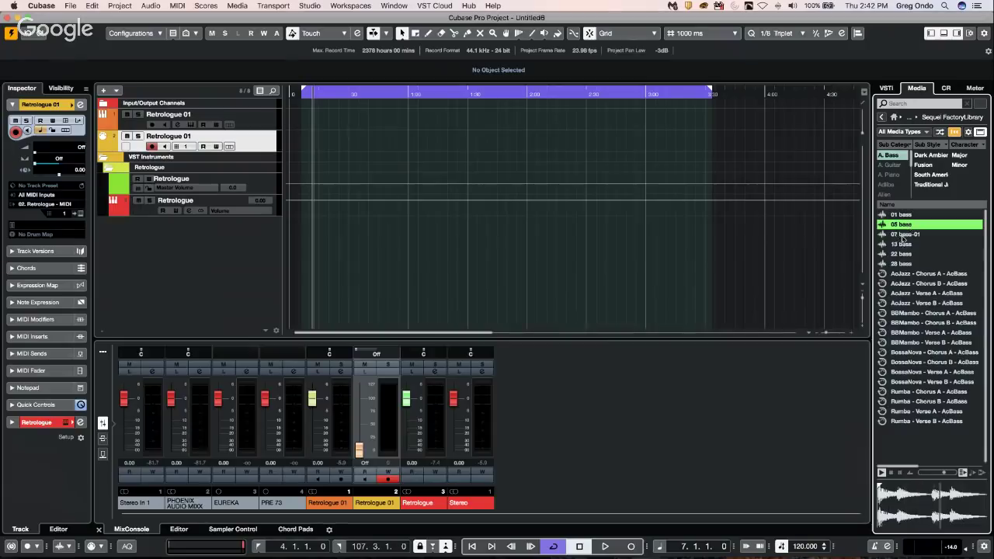
{"action": "left_click", "coordinate": [903, 246]}
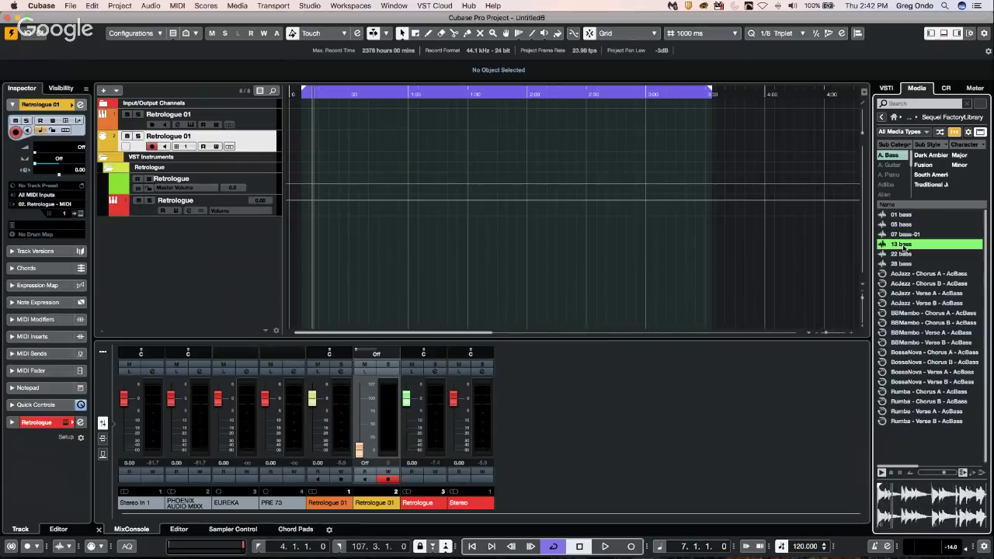
{"action": "left_click_drag", "start_coordinate": [904, 247], "coordinate": [309, 227]}
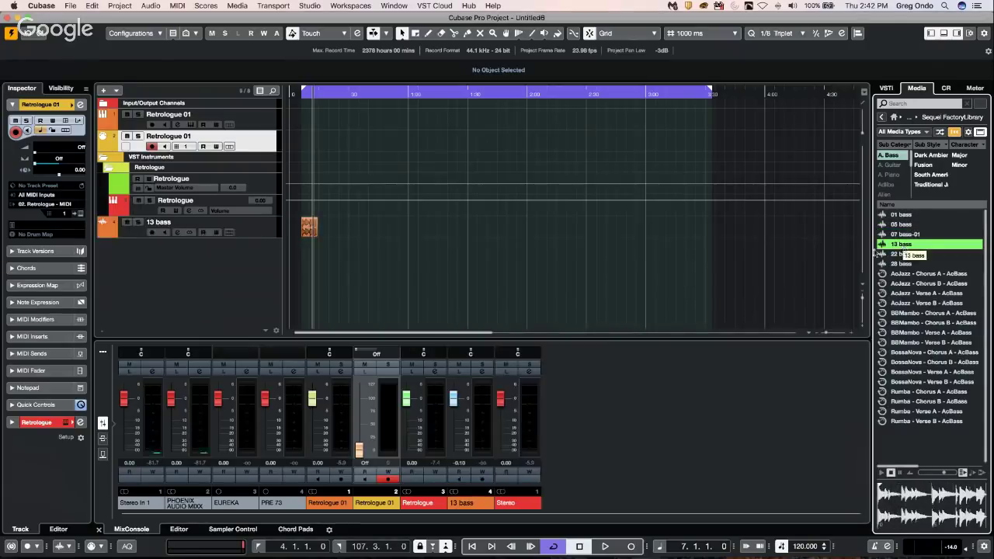
Step: Open the 13 bass event in a separate Sample Editor window, check its VariAudio segments and functions, and close the window
{"action": "left_click", "coordinate": [309, 227]}
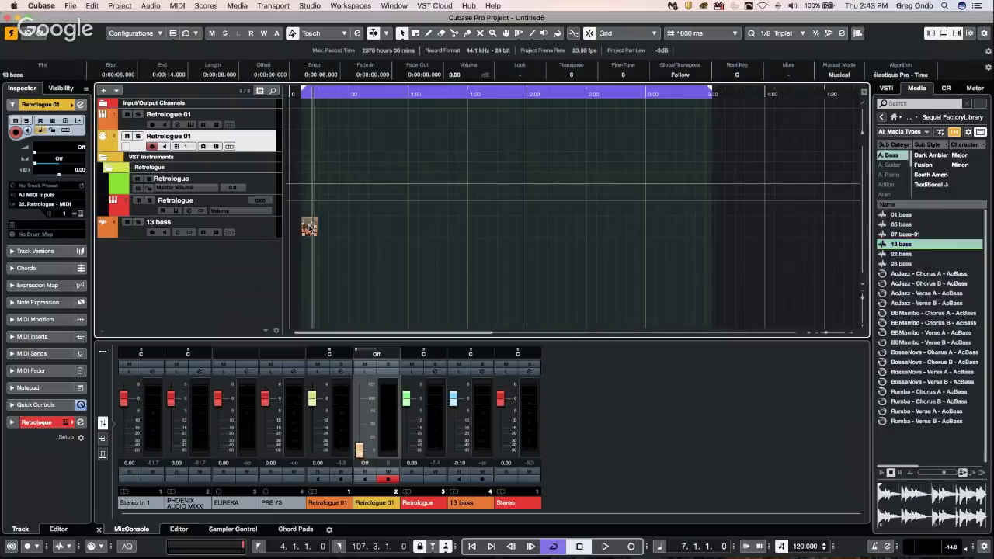
{"action": "double_click", "coordinate": [310, 226]}
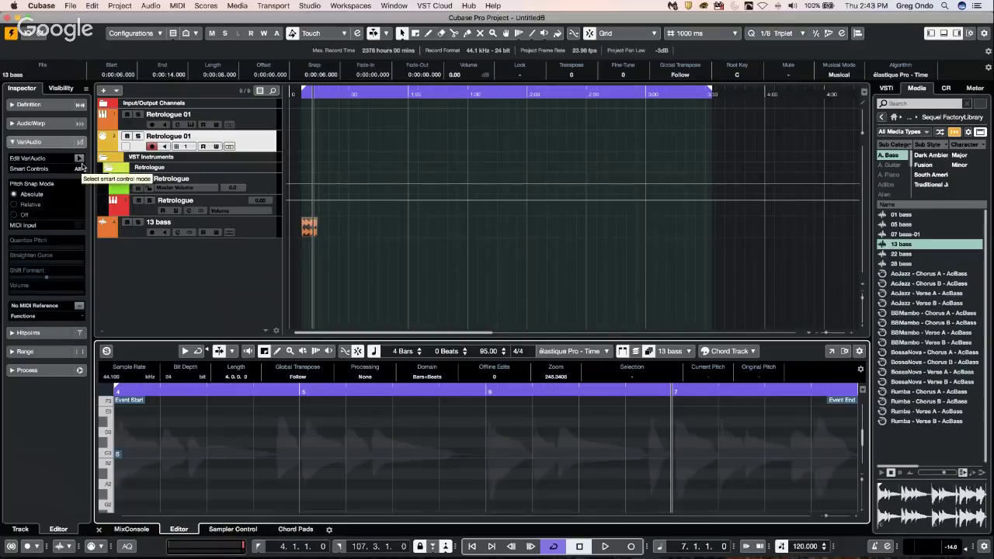
{"action": "left_click", "coordinate": [82, 166]}
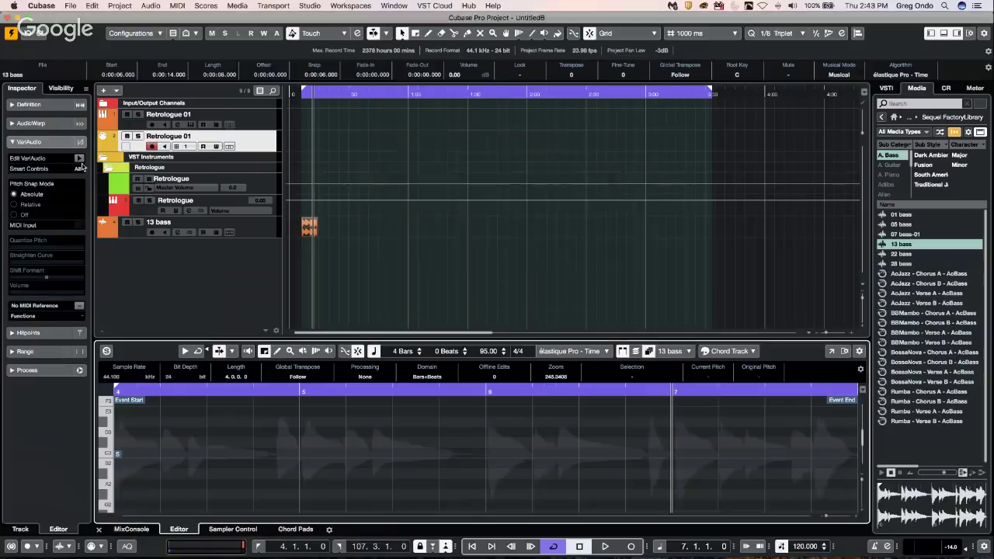
{"action": "left_click", "coordinate": [831, 352]}
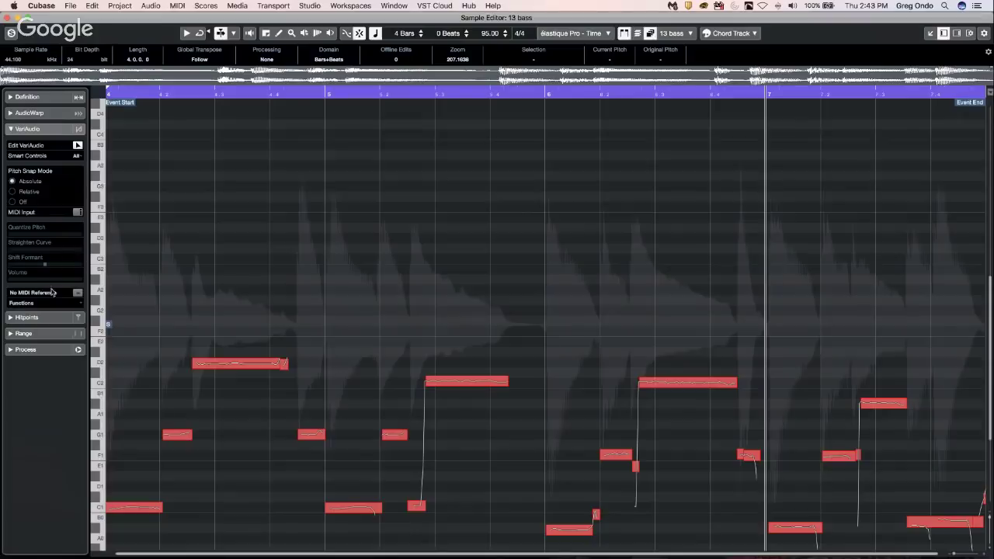
{"action": "left_click", "coordinate": [83, 305]}
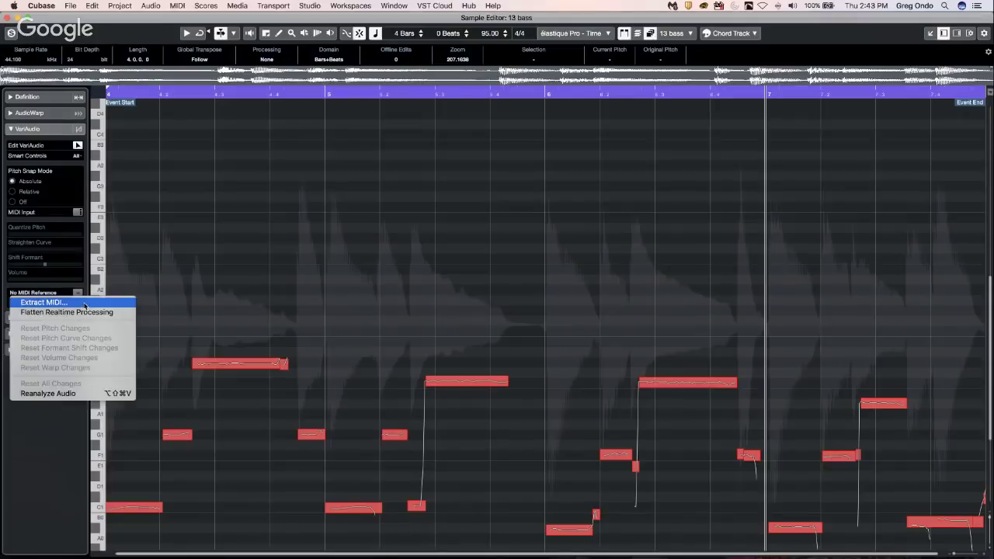
{"action": "left_click", "coordinate": [193, 334]}
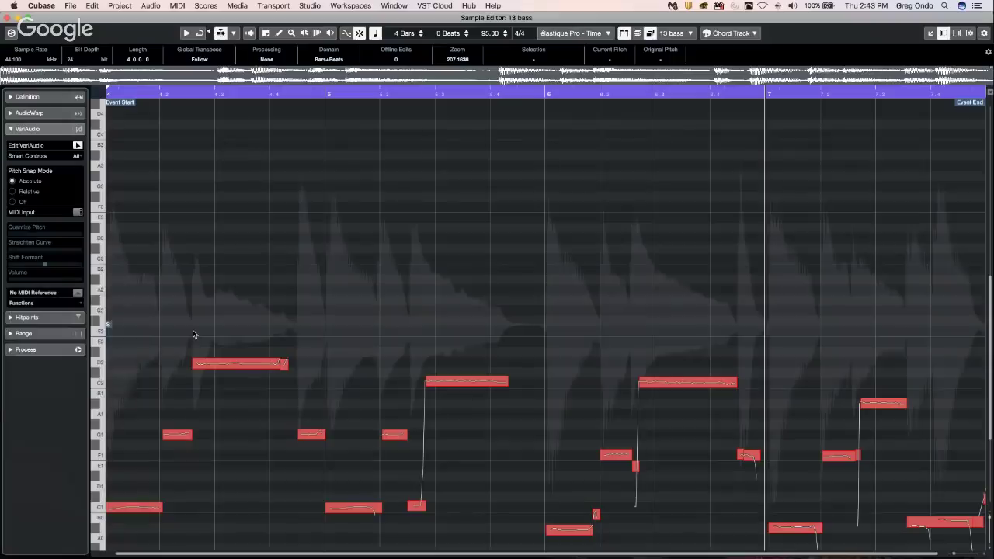
{"action": "left_click", "coordinate": [7, 16]}
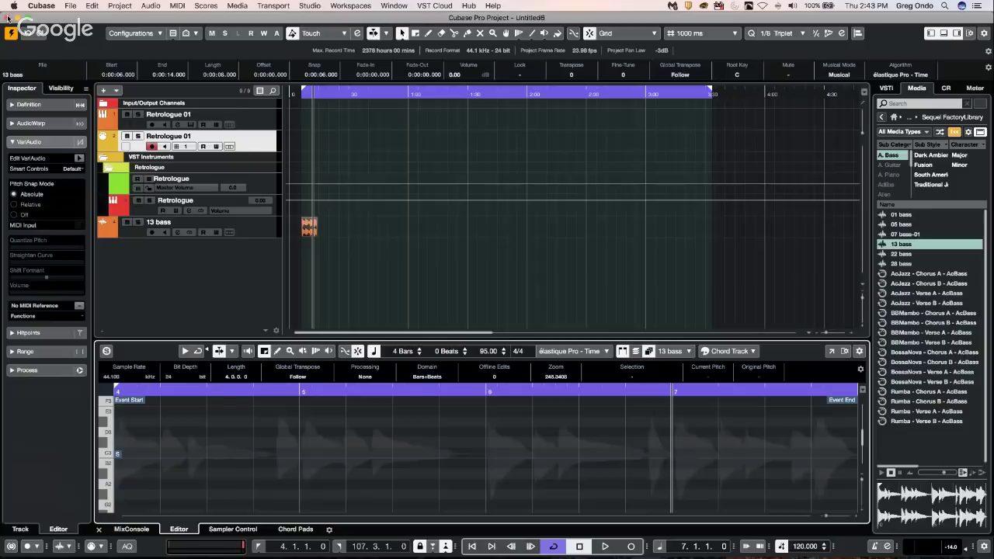
Step: Erase the 13 bass event and place a fresh copy of the 13 bass loop on the same track at 0:43
{"action": "right_click", "coordinate": [336, 223]}
{"action": "left_click", "coordinate": [376, 222]}
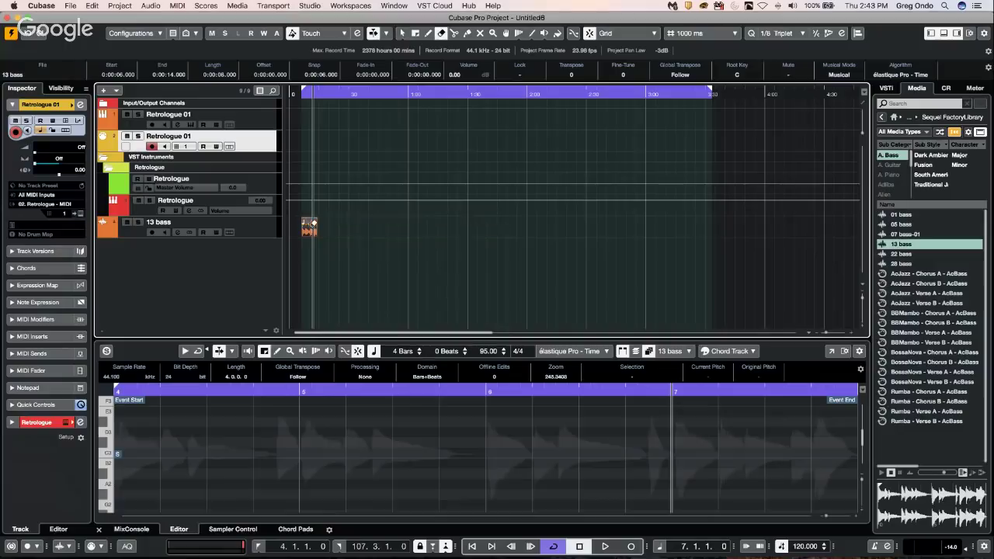
{"action": "left_click", "coordinate": [310, 225]}
{"action": "mouse_move", "coordinate": [901, 243]}
{"action": "left_mouse_down"}
{"action": "mouse_move", "coordinate": [254, 233]}
{"action": "mouse_move", "coordinate": [382, 226]}
{"action": "left_mouse_up"}
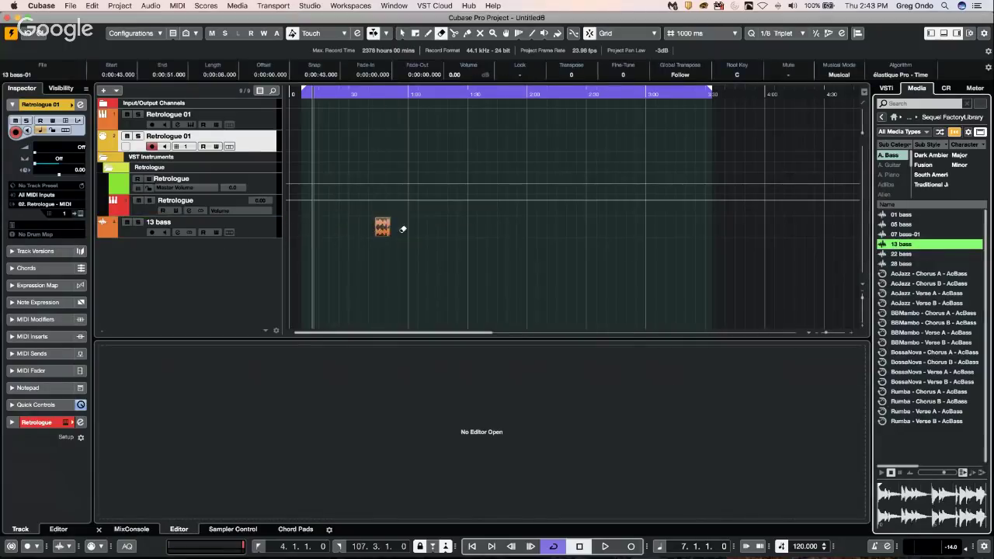
Step: Open the newly placed bass event in a separate Sample Editor window and reanalyze its audio to show the VariAudio segments
{"action": "key", "text": "1"}
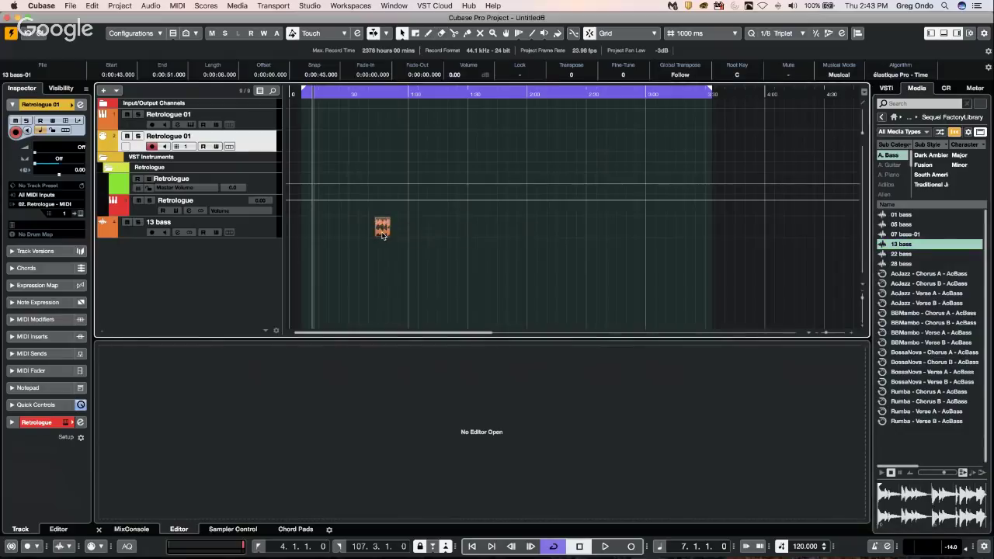
{"action": "double_click", "coordinate": [383, 227]}
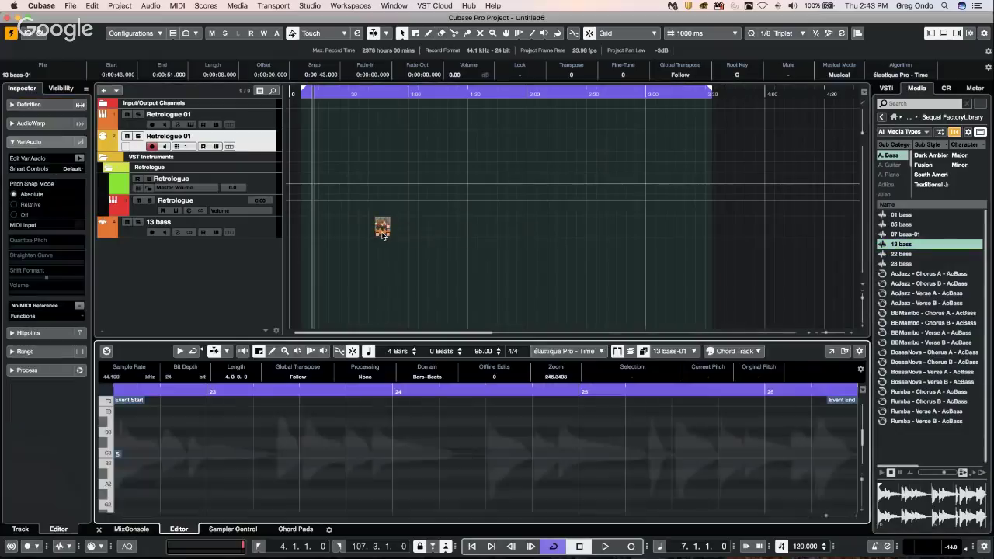
{"action": "left_click", "coordinate": [830, 352]}
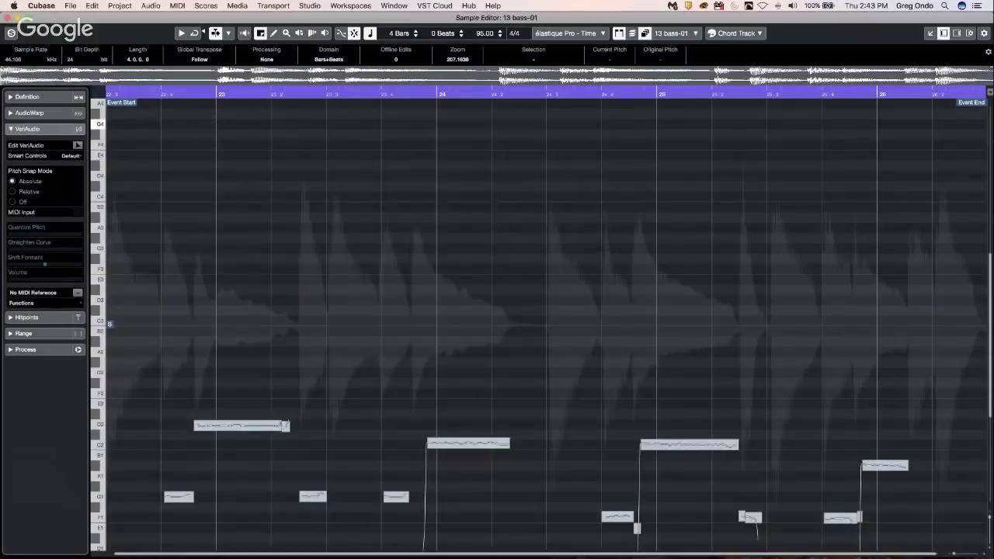
{"action": "scroll", "coordinate": [544, 326], "scroll_direction": "down", "scroll_amount": 3}
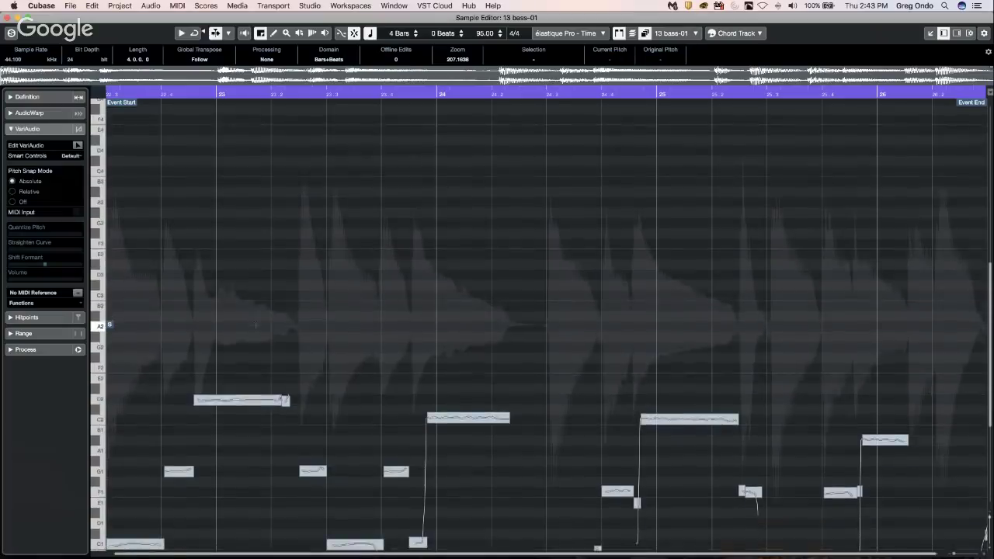
Step: Review the Reanalyze Audio shortcut in the Sample Editor key commands and close the key command settings
{"action": "left_click", "coordinate": [71, 5]}
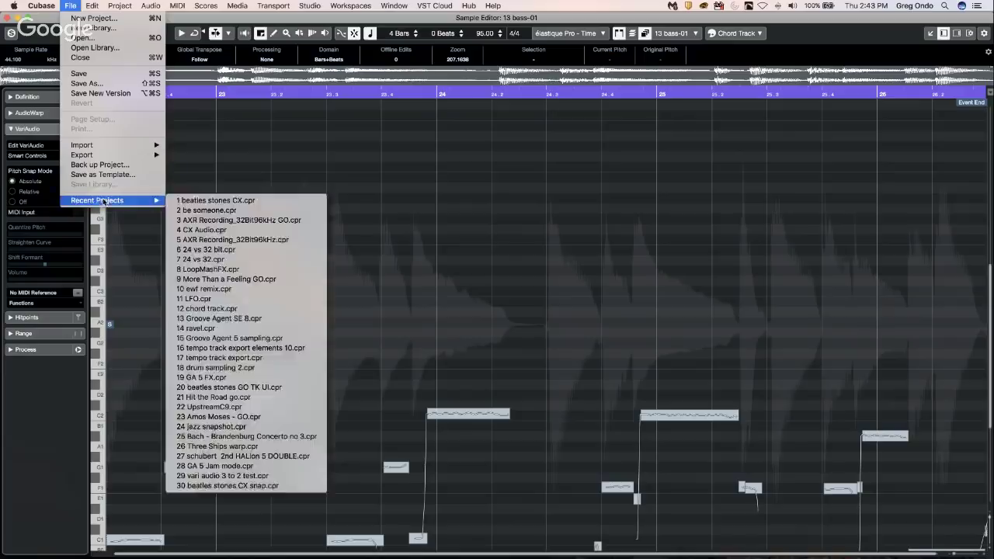
{"action": "mouse_move", "coordinate": [92, 7]}
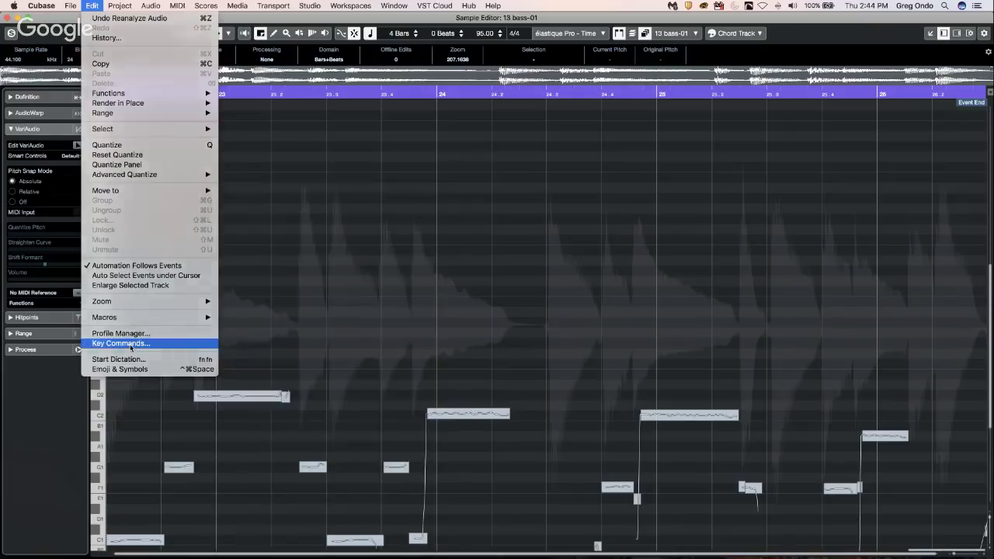
{"action": "left_click", "coordinate": [131, 344]}
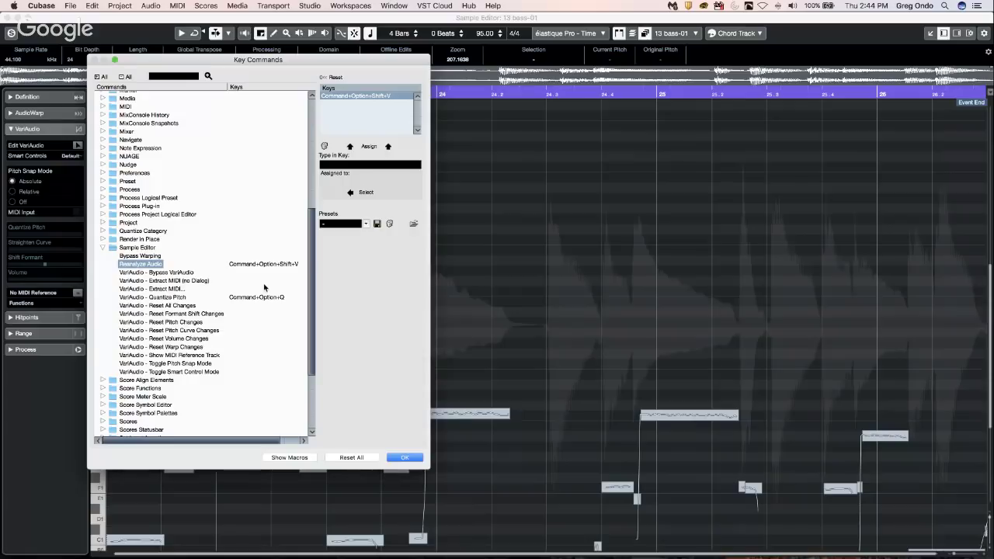
{"action": "left_click", "coordinate": [416, 459]}
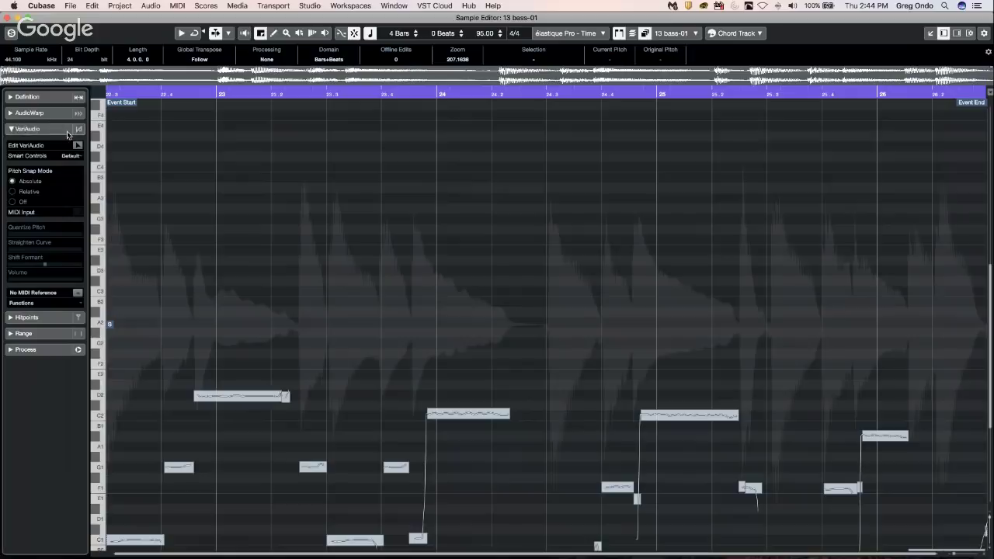
Step: Close the Sample Editor window and browse to the Cubase Project folder for opening a project
{"action": "left_click", "coordinate": [7, 16]}
{"action": "left_click", "coordinate": [69, 5]}
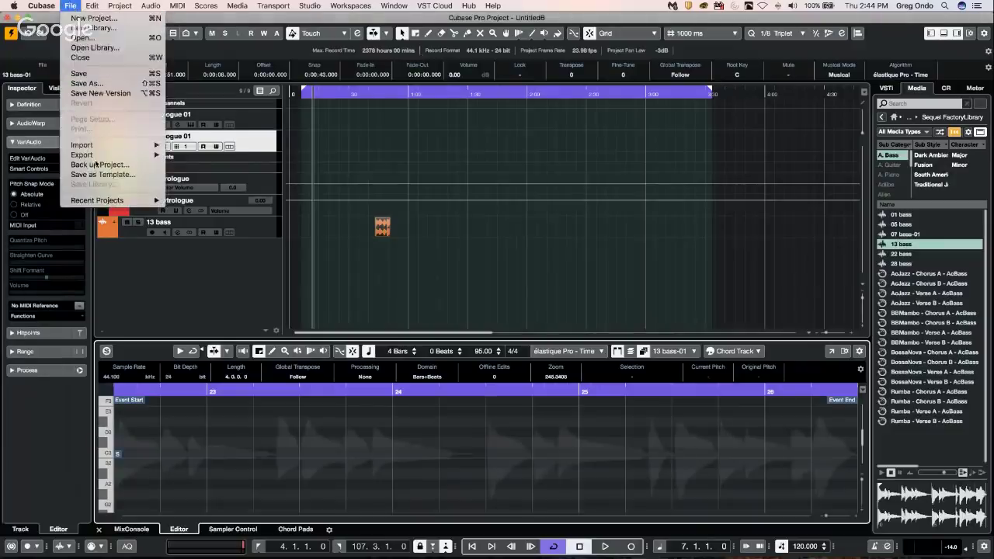
{"action": "mouse_move", "coordinate": [101, 158]}
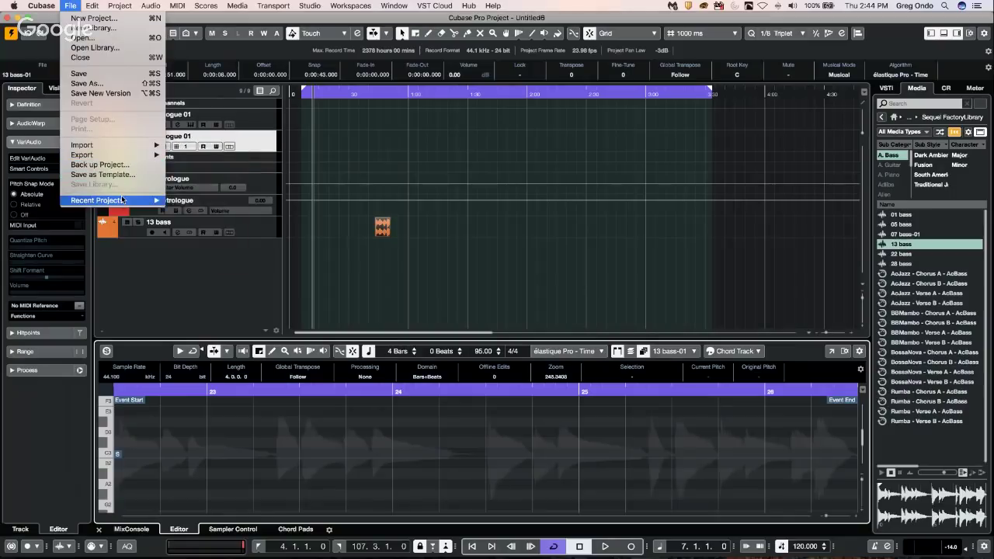
{"action": "mouse_move", "coordinate": [121, 201]}
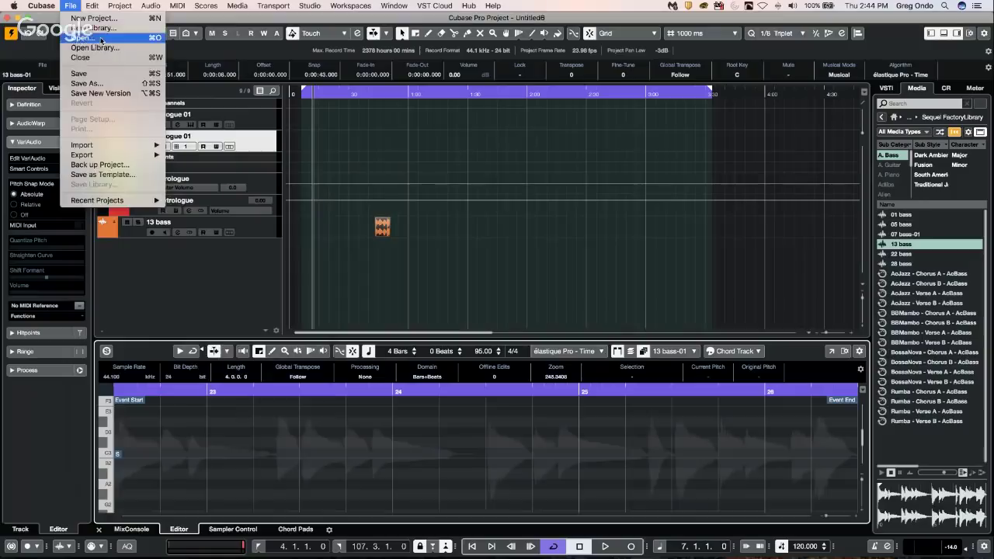
{"action": "left_click", "coordinate": [83, 38]}
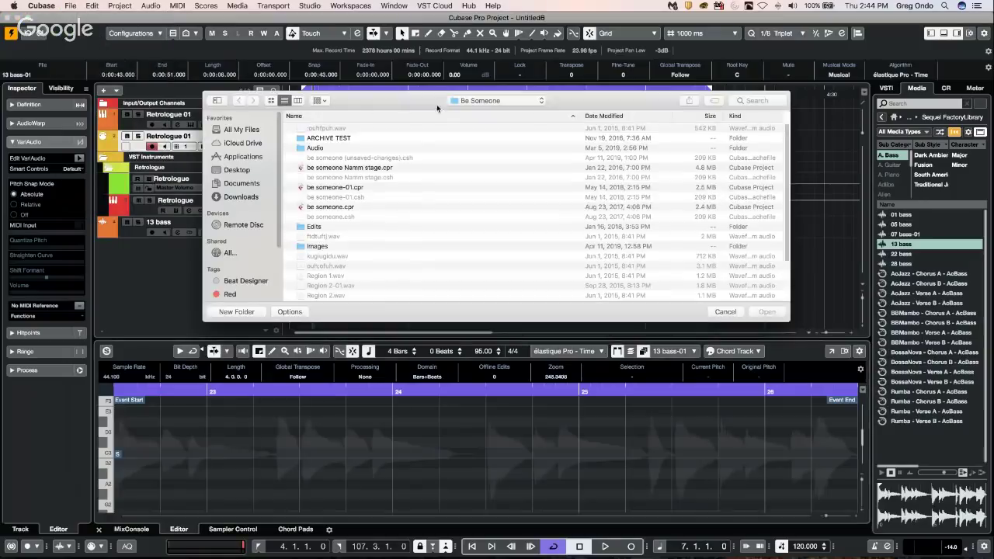
{"action": "left_click", "coordinate": [490, 101]}
{"action": "left_click", "coordinate": [481, 113]}
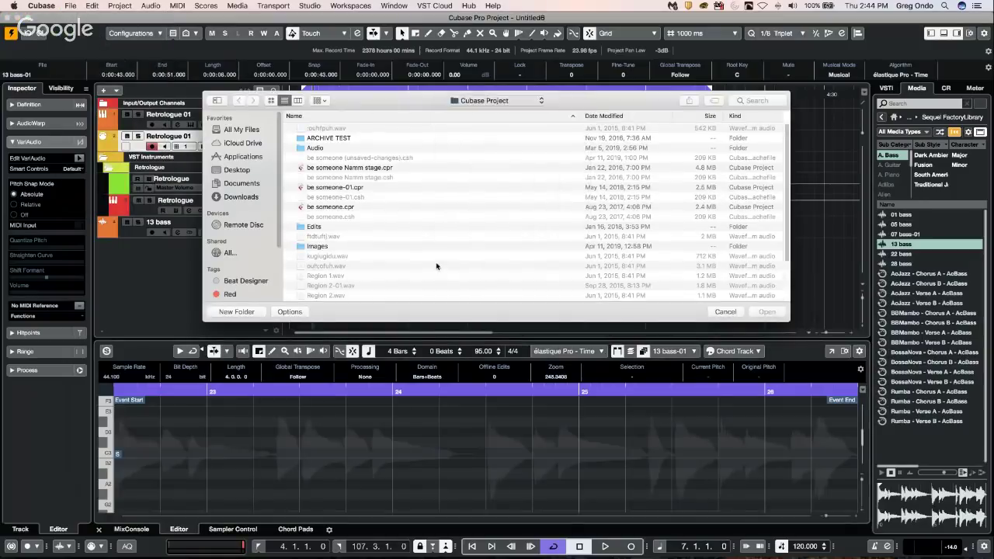
Step: Open the UNINVITED project file dated Sep 11, 2017 from the Uninvited folder and activate it
{"action": "scroll", "coordinate": [436, 266], "scroll_direction": "down", "scroll_amount": 15}
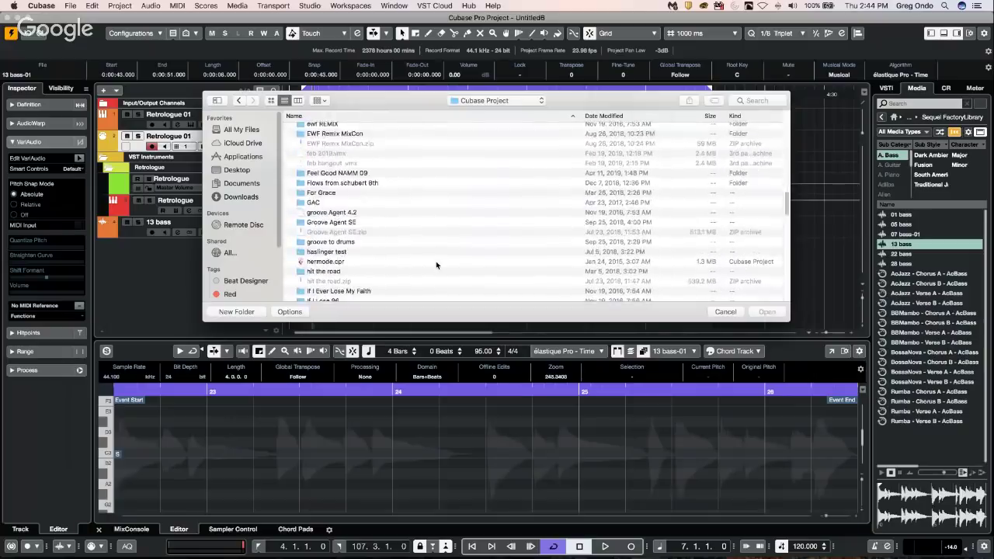
{"action": "scroll", "coordinate": [435, 265], "scroll_direction": "down", "scroll_amount": 20}
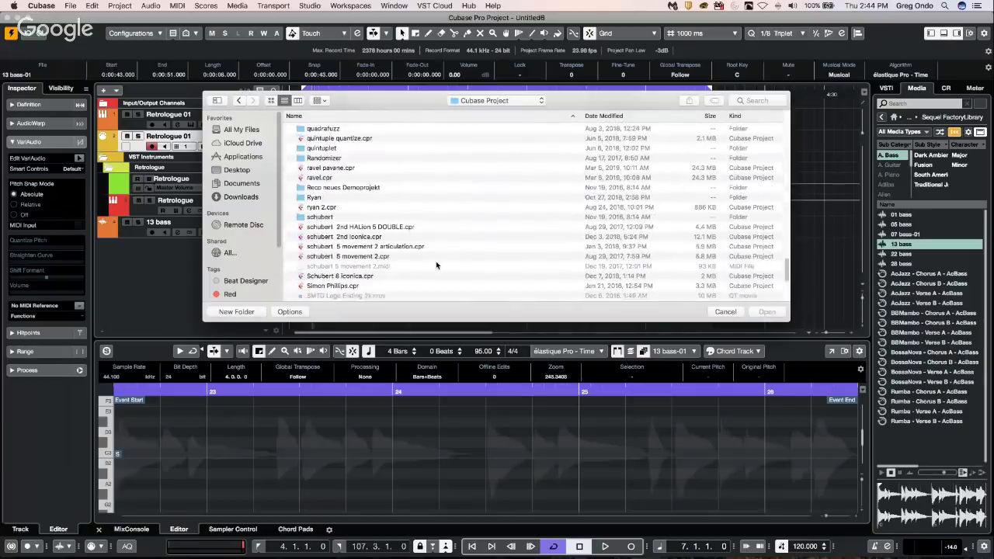
{"action": "scroll", "coordinate": [435, 261], "scroll_direction": "down", "scroll_amount": 5}
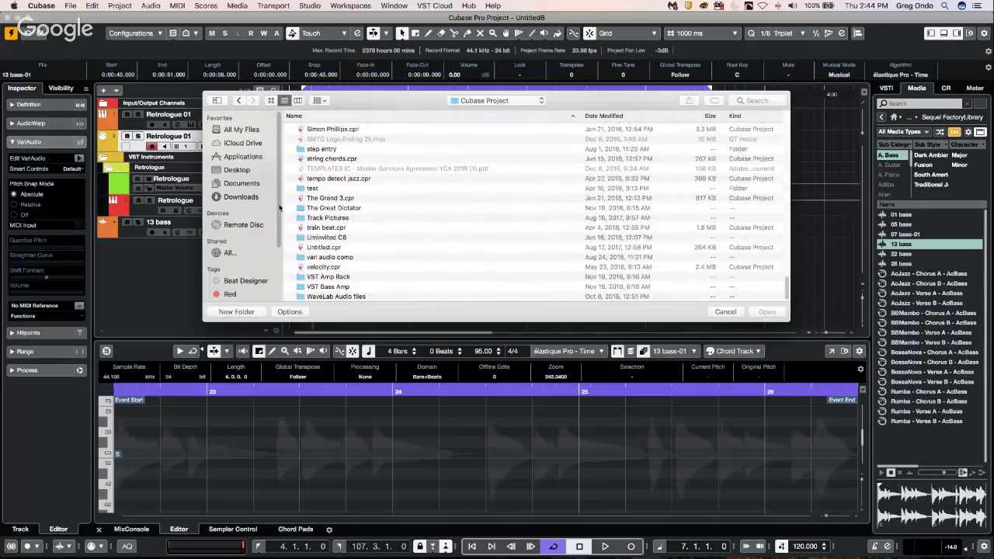
{"action": "double_click", "coordinate": [326, 236]}
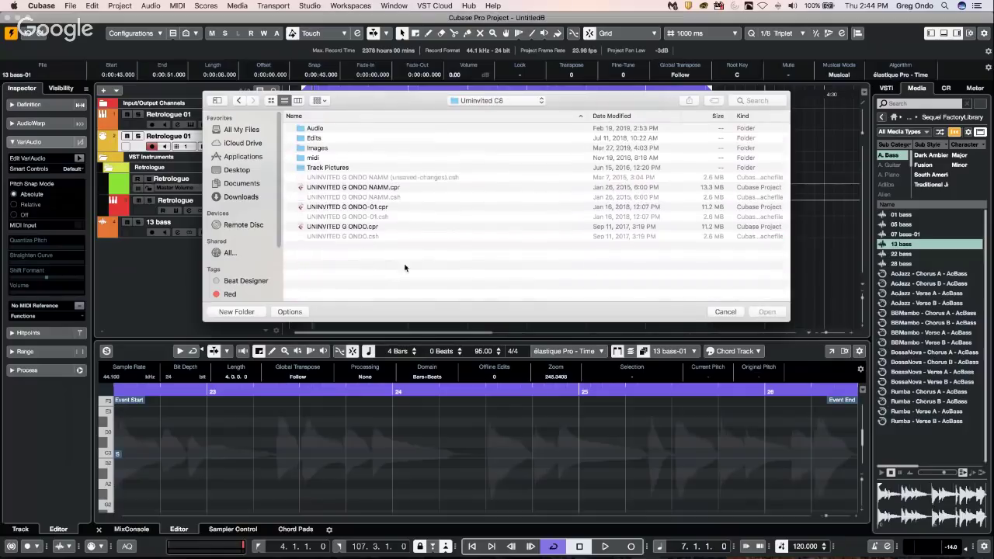
{"action": "double_click", "coordinate": [355, 227]}
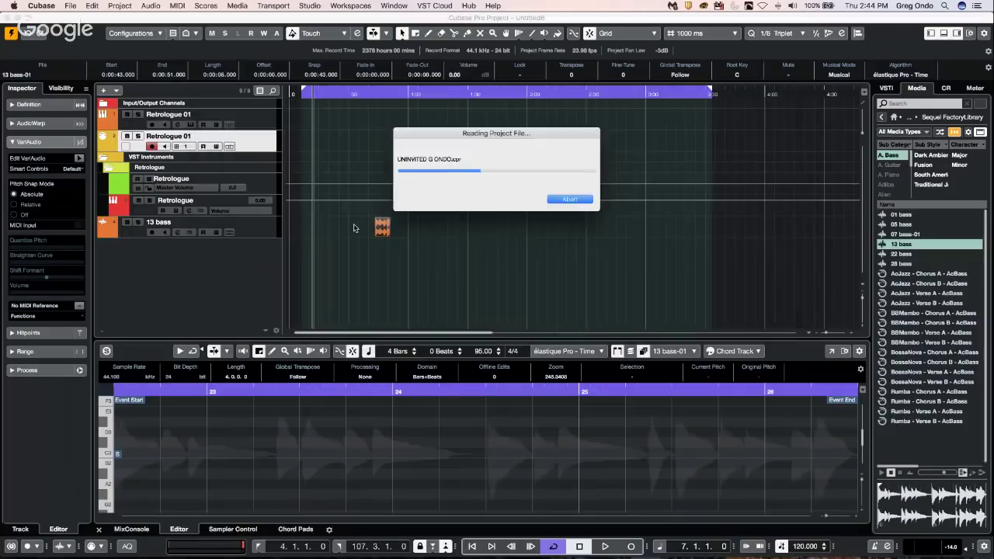
{"action": "left_click", "coordinate": [553, 196]}
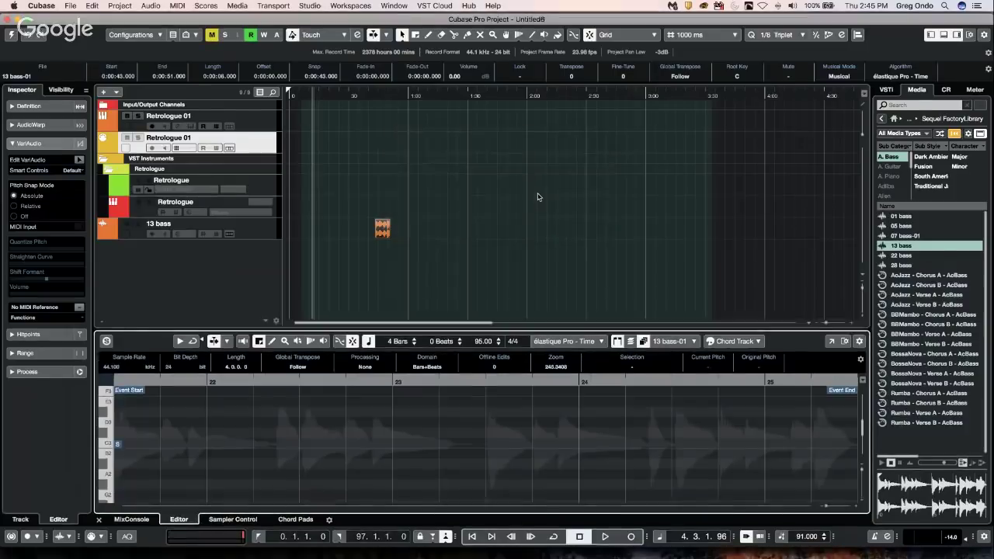
Step: Select the Harrison, Fretless Bass and elect gtr parts around 2:00 and render them in place with the current settings
{"action": "scroll", "coordinate": [455, 259], "scroll_direction": "down", "scroll_amount": 5}
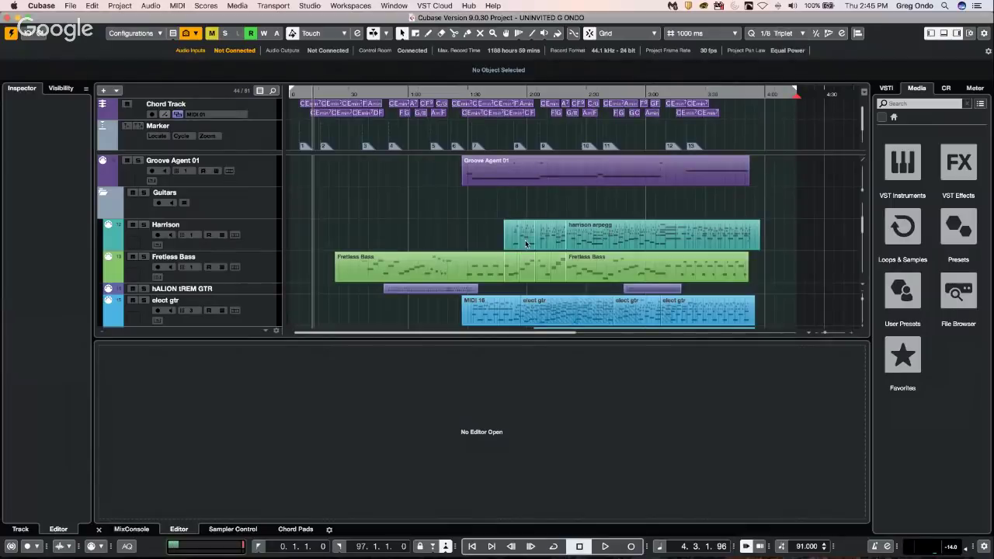
{"action": "left_click", "coordinate": [526, 244]}
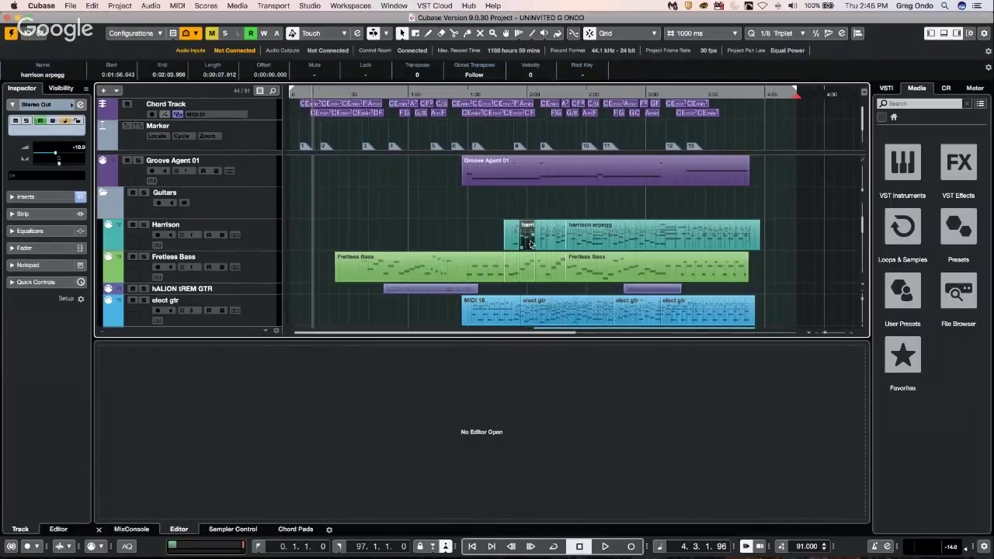
{"action": "left_click", "coordinate": [530, 312]}
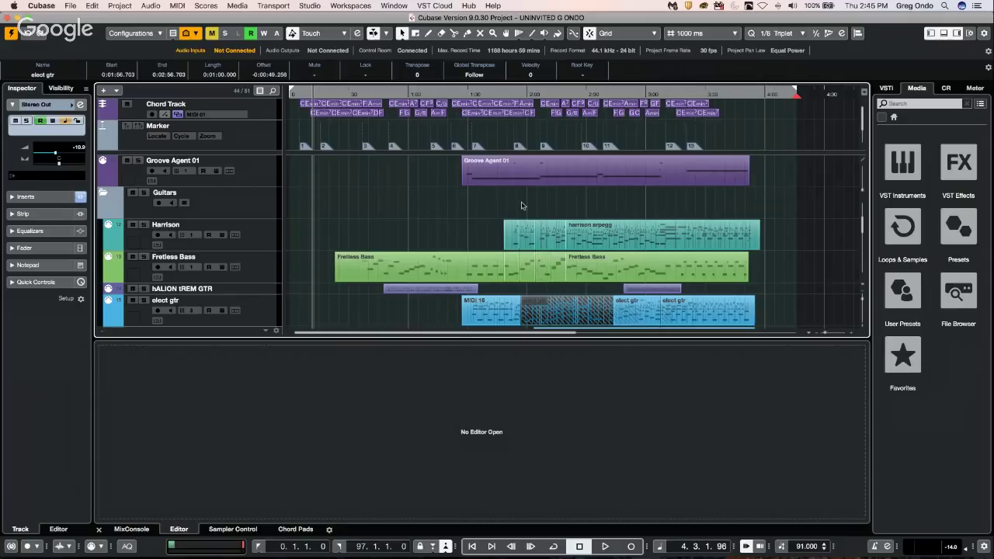
{"action": "left_click_drag", "start_coordinate": [522, 205], "coordinate": [555, 293]}
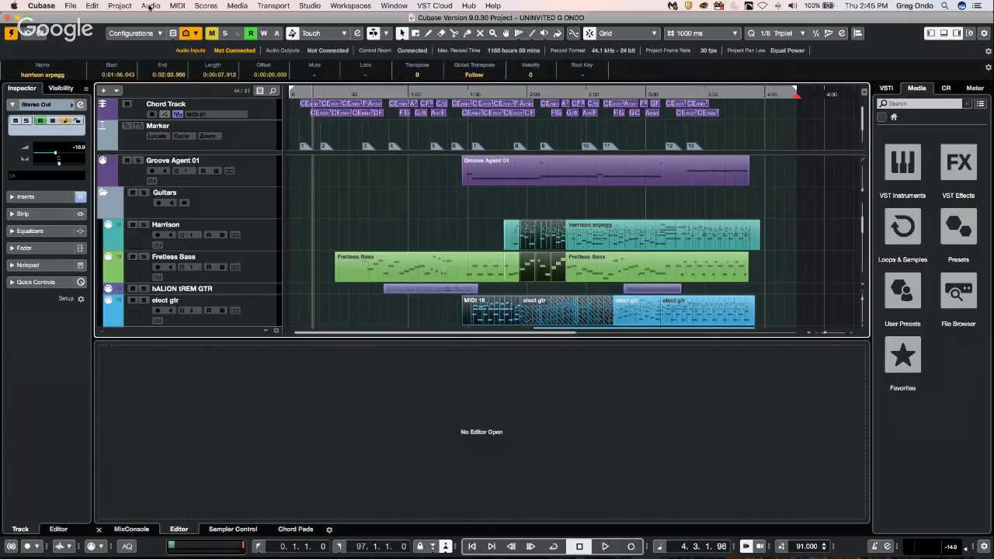
{"action": "left_click", "coordinate": [91, 6]}
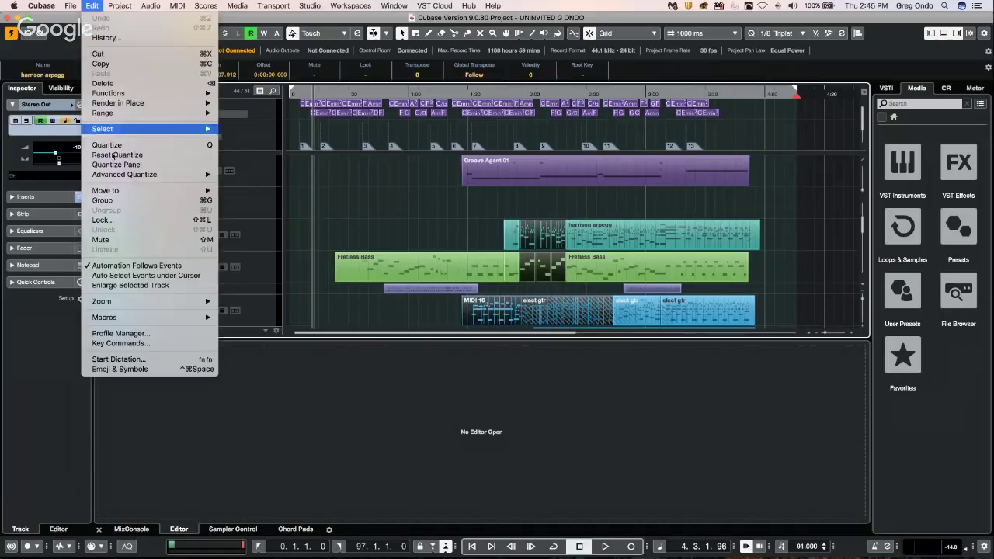
{"action": "mouse_move", "coordinate": [118, 105]}
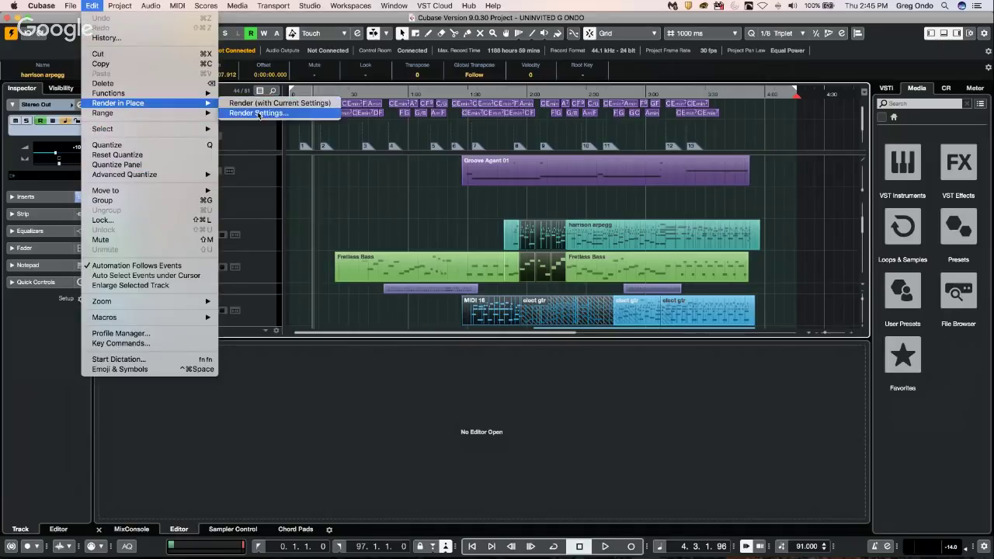
{"action": "left_click", "coordinate": [268, 103]}
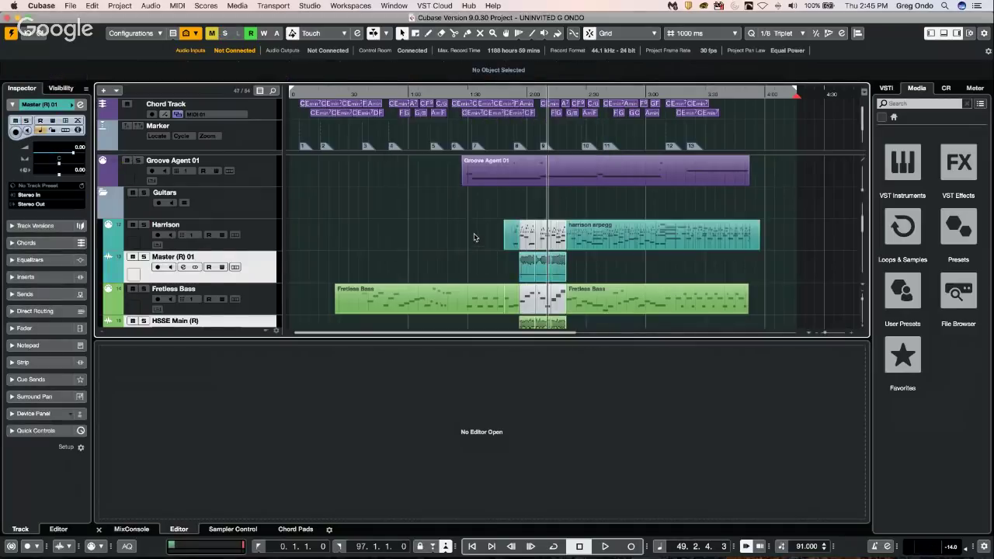
{"action": "scroll", "coordinate": [473, 236], "scroll_direction": "down", "scroll_amount": 4}
{"action": "scroll", "coordinate": [474, 236], "scroll_direction": "up", "scroll_amount": 4}
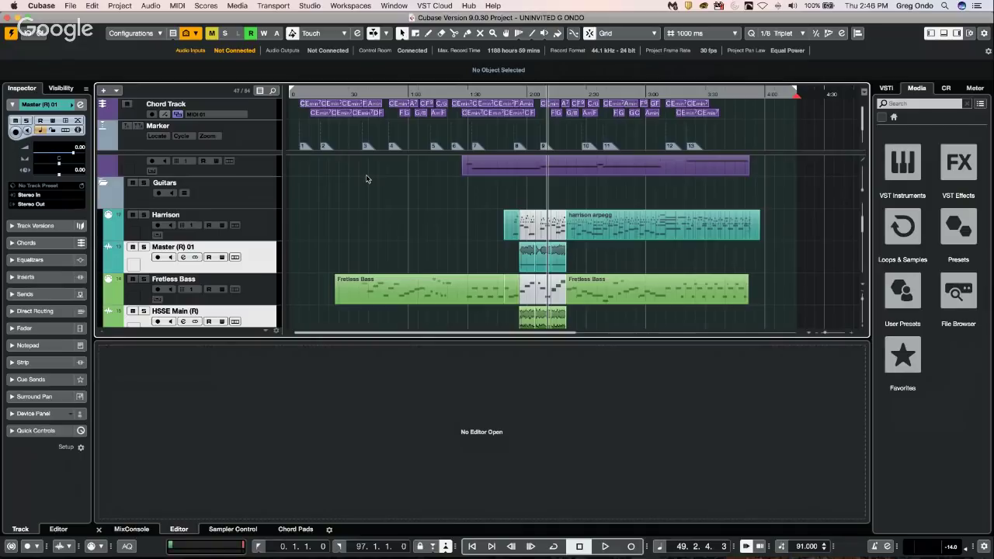
{"action": "scroll", "coordinate": [366, 180], "scroll_direction": "up", "scroll_amount": 10}
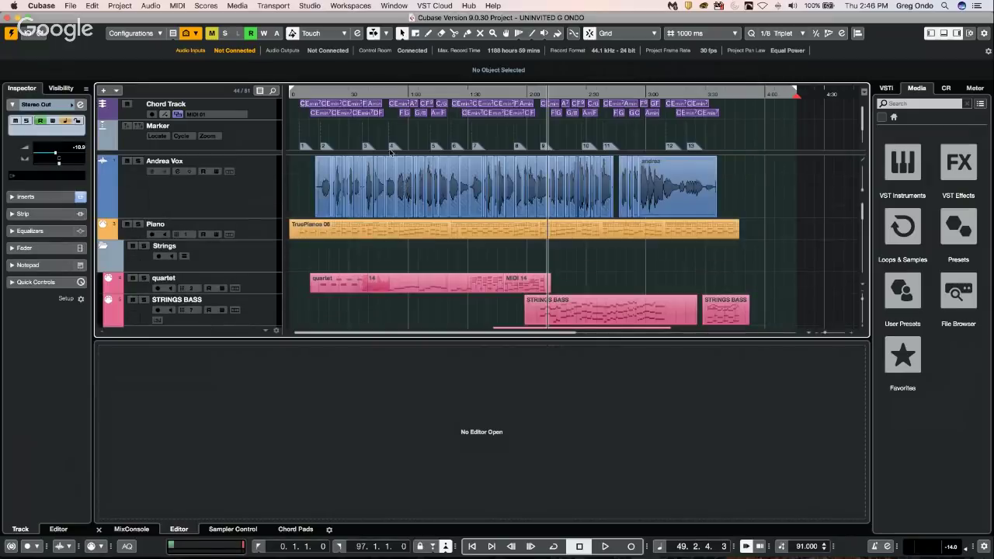
Step: Create a new empty project in the ilufgeliugye folder
{"action": "left_click", "coordinate": [69, 6]}
{"action": "left_click", "coordinate": [722, 224]}
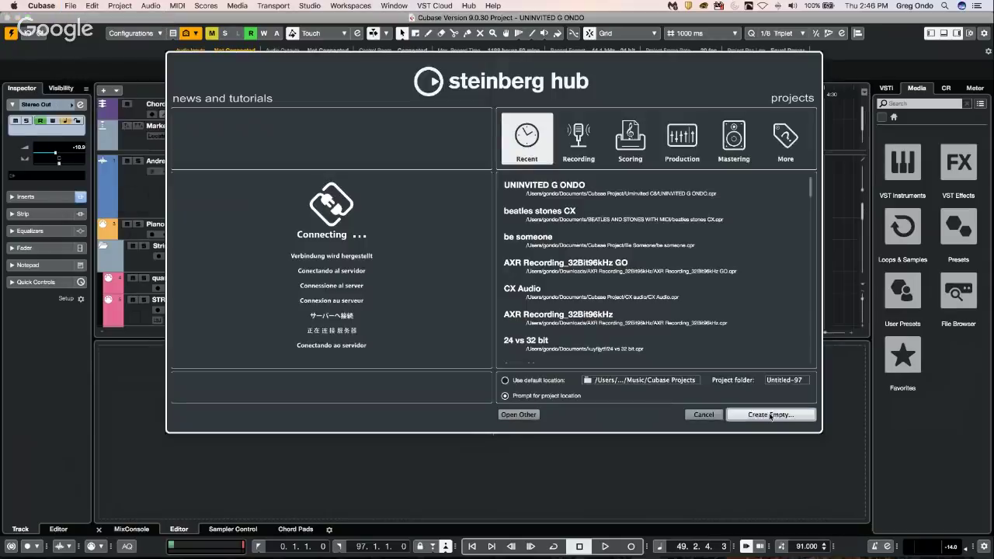
{"action": "left_click", "coordinate": [771, 417]}
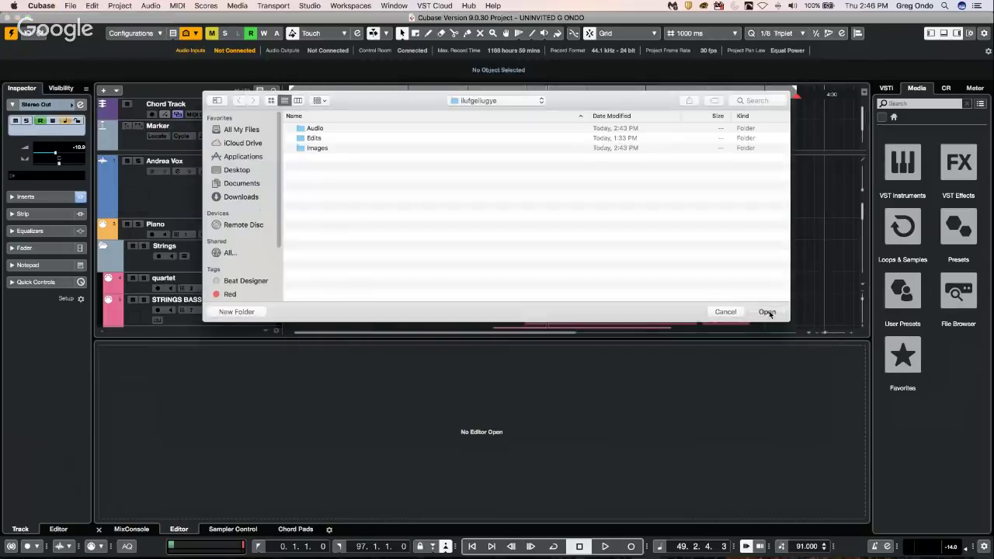
{"action": "left_click", "coordinate": [767, 312]}
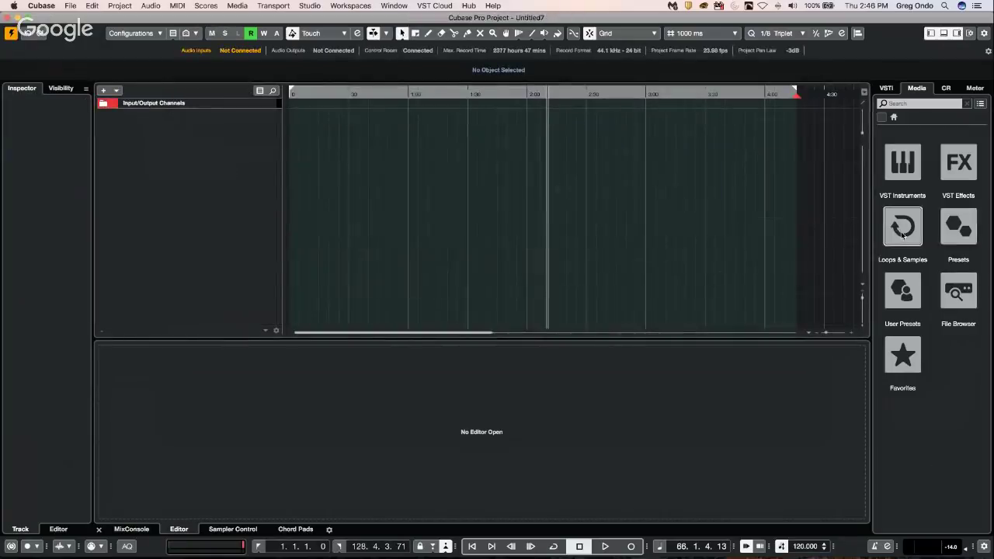
Step: Browse Loops & Samples to the SoulAssembly set and audition Alternative Drum Loop 51, an Electronic Synth Lead and the Electronic Synth Bass C Minor loop
{"action": "left_click", "coordinate": [902, 235]}
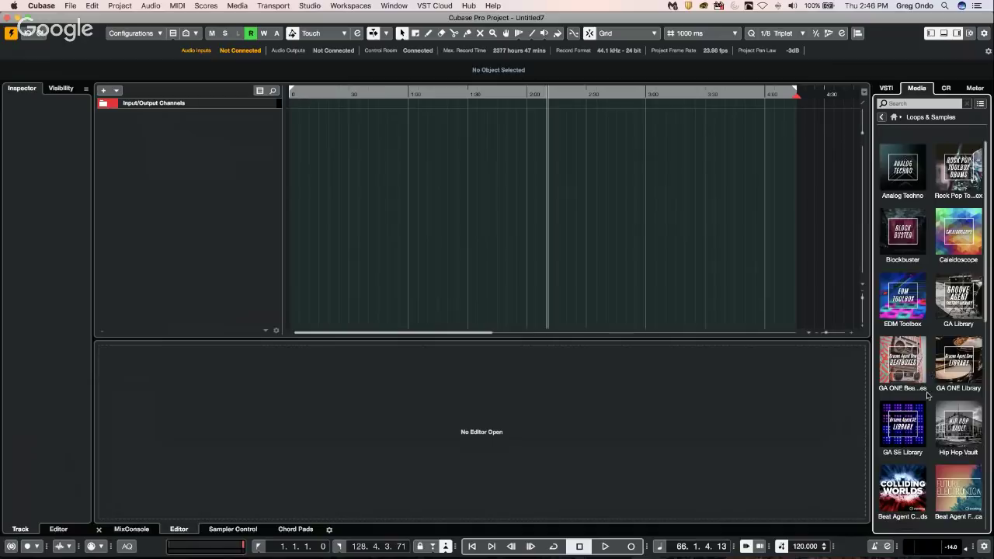
{"action": "scroll", "coordinate": [929, 397], "scroll_direction": "down", "scroll_amount": 8}
{"action": "left_click", "coordinate": [902, 490]}
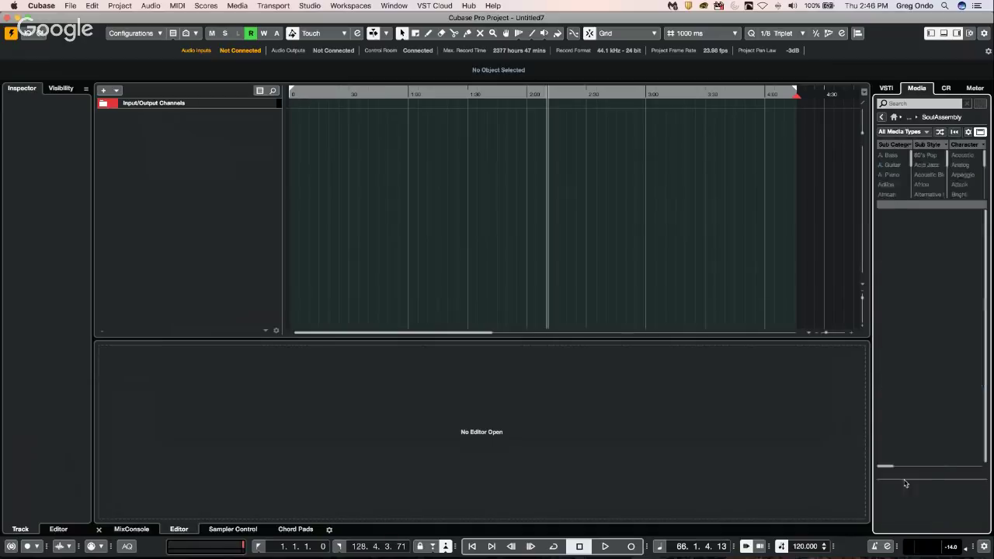
{"action": "left_click", "coordinate": [924, 323]}
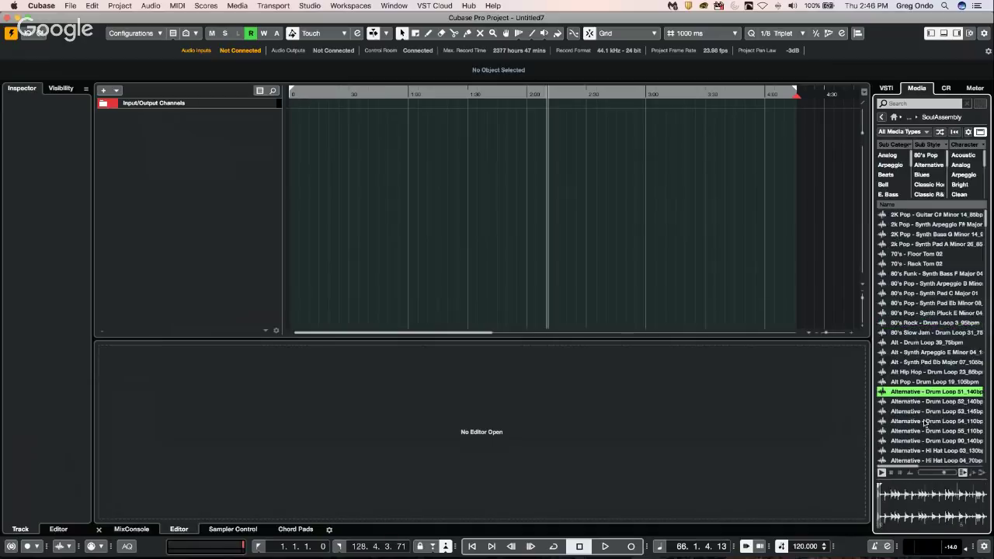
{"action": "scroll", "coordinate": [922, 373], "scroll_direction": "down", "scroll_amount": 10}
{"action": "left_click", "coordinate": [922, 383]}
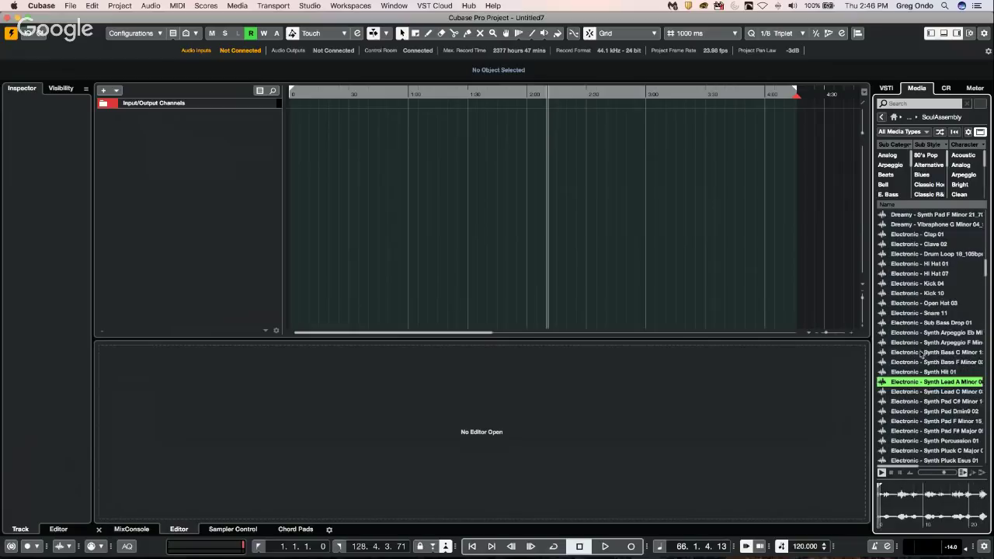
{"action": "left_click", "coordinate": [922, 353]}
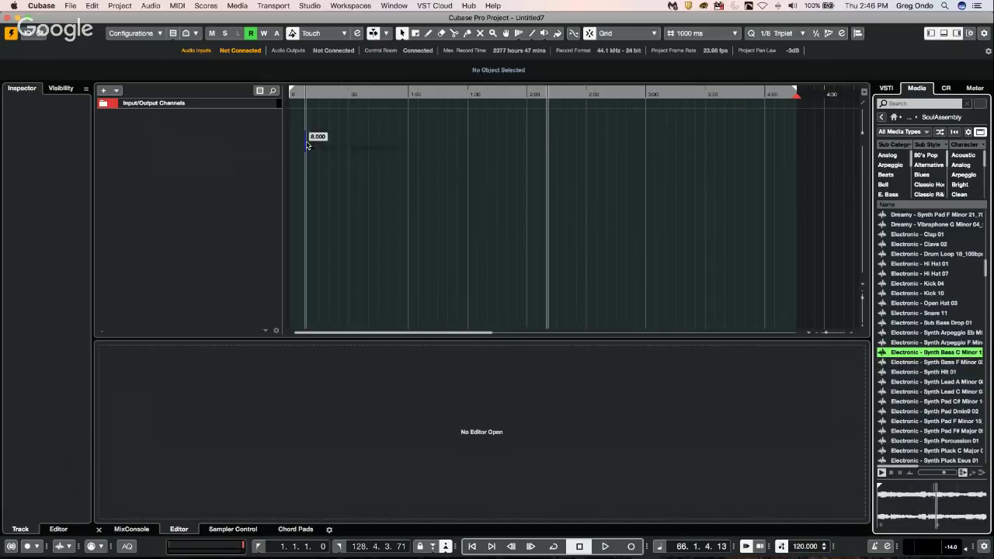
Step: Place the Electronic Synth Bass C Minor loop on a new audio track at bar 3 and display the ruler in bars and beats
{"action": "left_click_drag", "start_coordinate": [296, 143], "coordinate": [247, 149]}
{"action": "right_click", "coordinate": [329, 91]}
{"action": "left_click", "coordinate": [331, 93]}
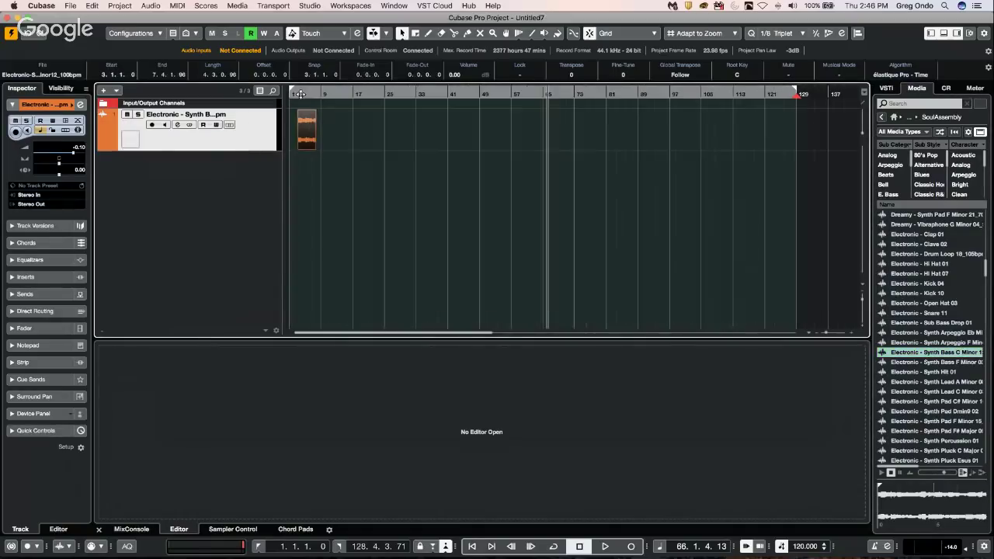
Step: Start playback from bar 2 and set the left and right locators to the start and end of the synth bass loop
{"action": "left_click_drag", "start_coordinate": [296, 94], "coordinate": [293, 165]}
{"action": "mouse_move", "coordinate": [321, 133]}
{"action": "left_mouse_down"}
{"action": "mouse_move", "coordinate": [313, 134]}
{"action": "mouse_move", "coordinate": [322, 127]}
{"action": "left_mouse_up"}
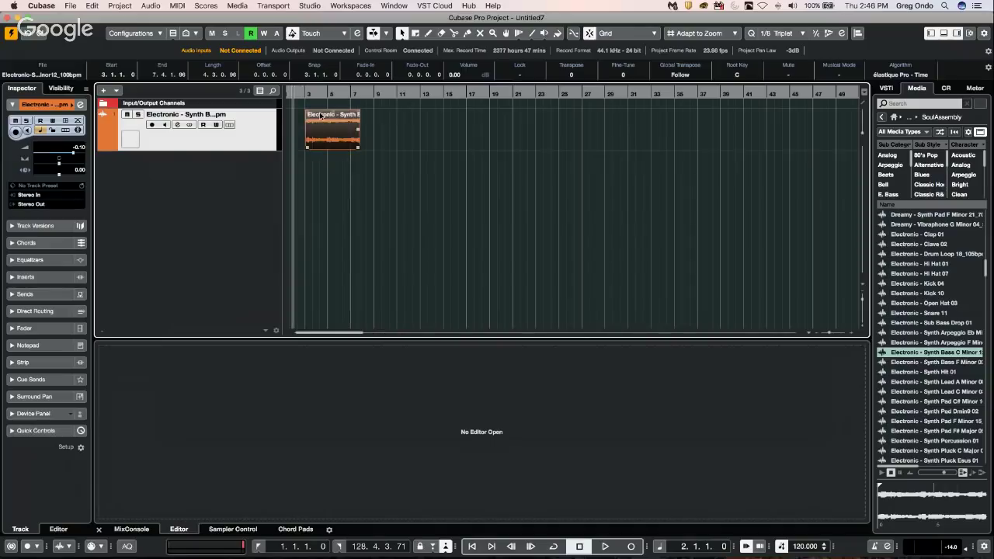
{"action": "key", "text": "space"}
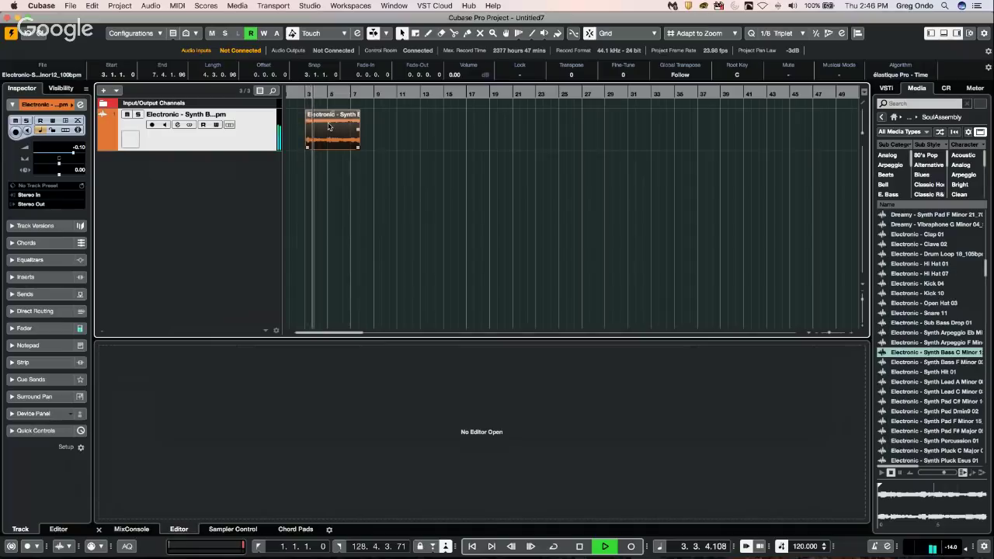
{"action": "key", "text": "p"}
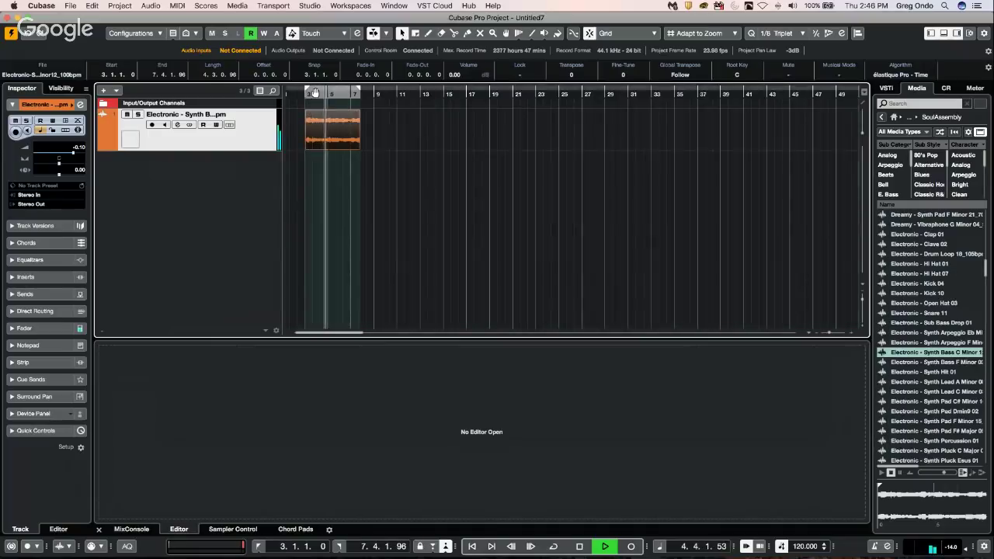
Step: Turn on cycle playback and insert DualFilter in the first insert slot of the Electronic - Synth Bass C Minor track
{"action": "key", "text": "KP_Divide"}
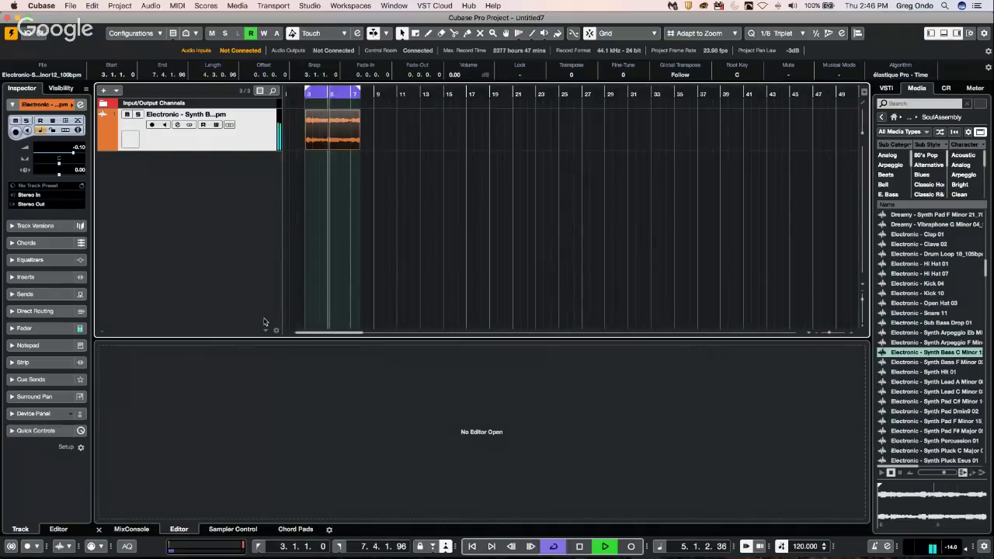
{"action": "left_click", "coordinate": [135, 530]}
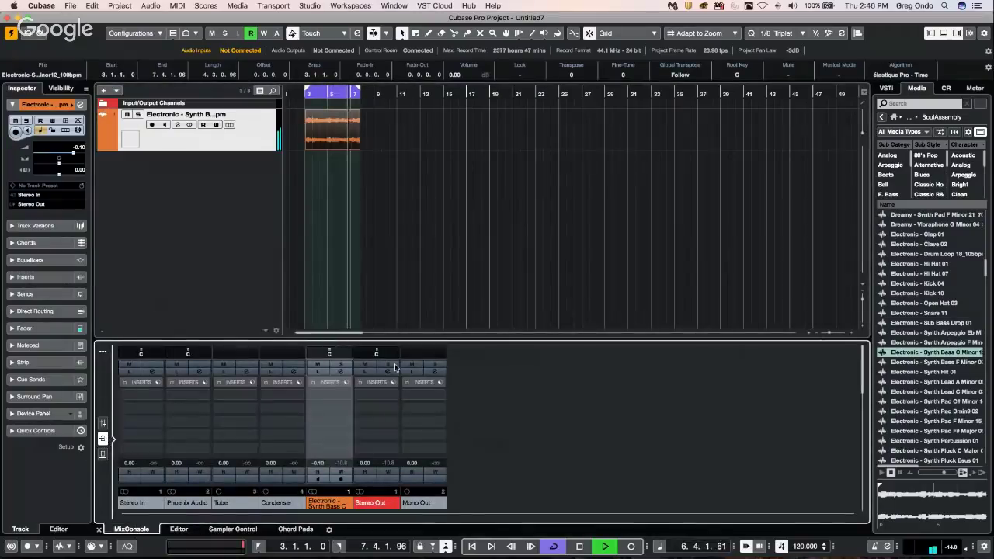
{"action": "left_click", "coordinate": [342, 394]}
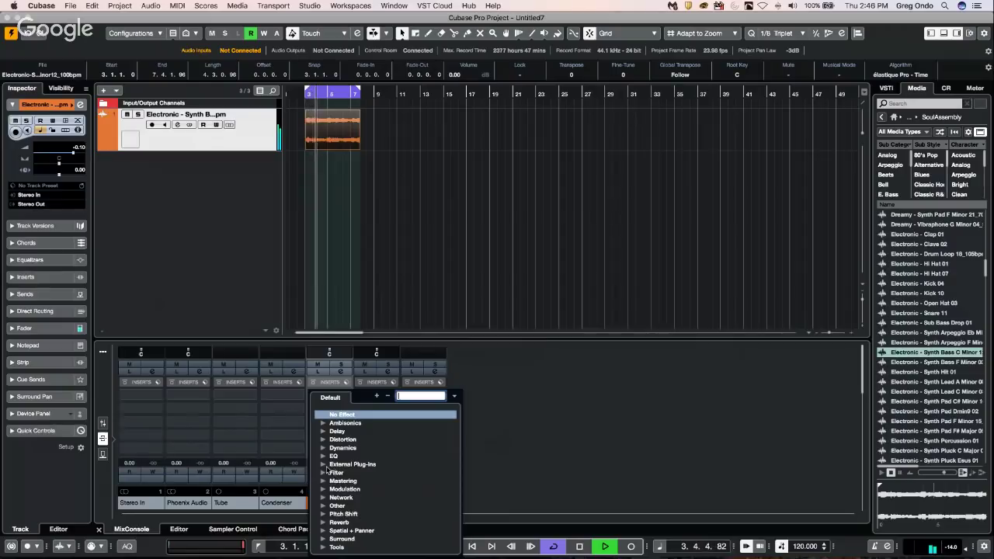
{"action": "left_click", "coordinate": [326, 471]}
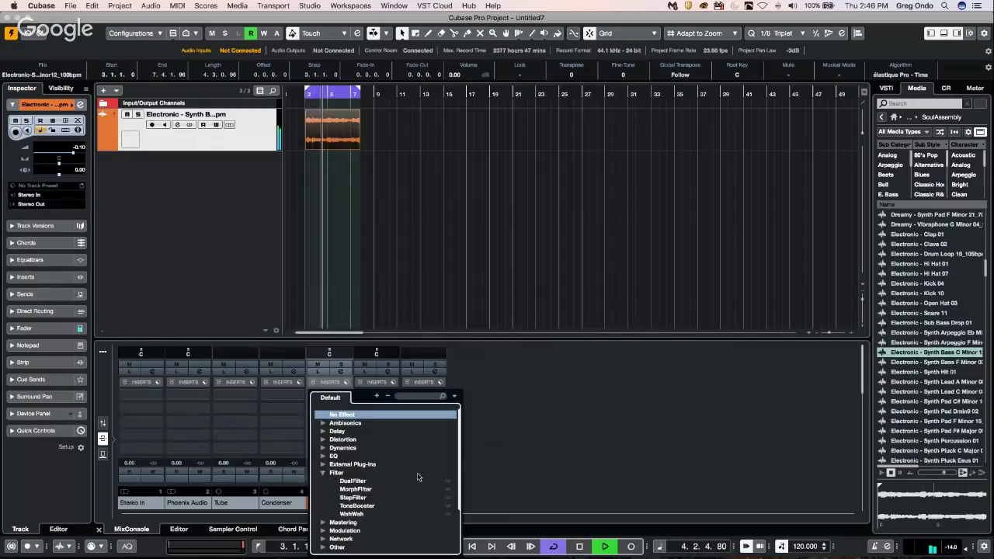
{"action": "left_click", "coordinate": [362, 482]}
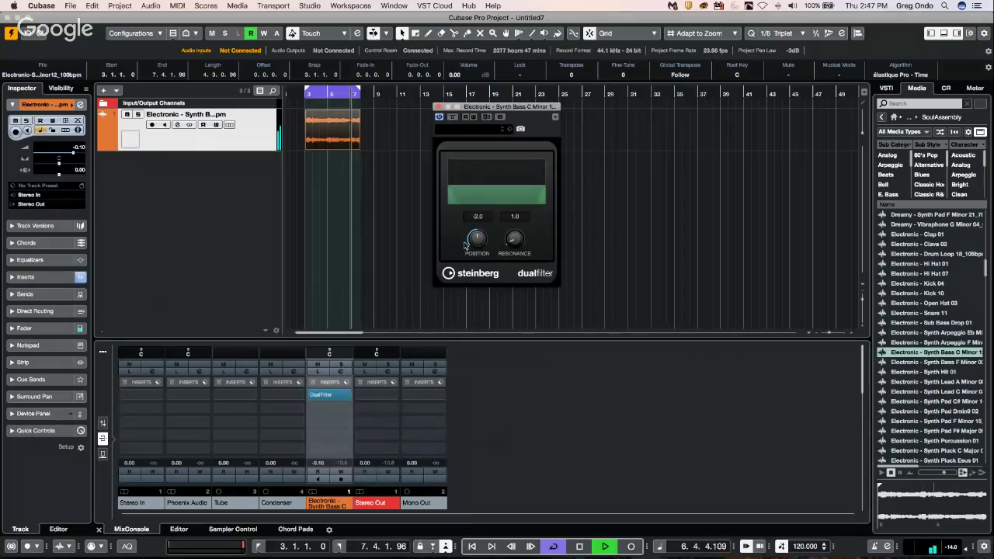
Step: Try out DualFilter's position and resonance by ear, audition its presets and load the Sub Bass preset
{"action": "left_click_drag", "start_coordinate": [497, 193], "coordinate": [526, 187]}
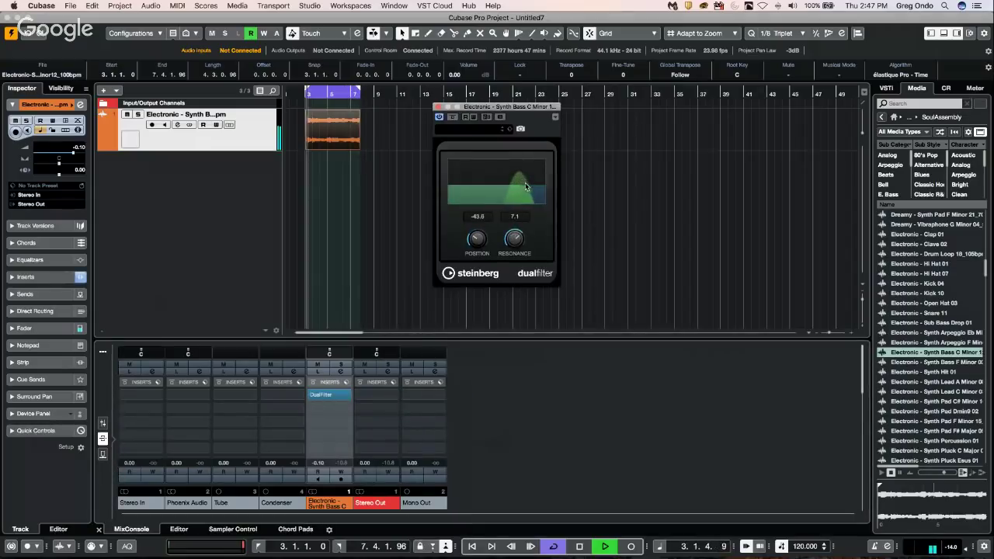
{"action": "left_click_drag", "start_coordinate": [477, 237], "coordinate": [474, 238]}
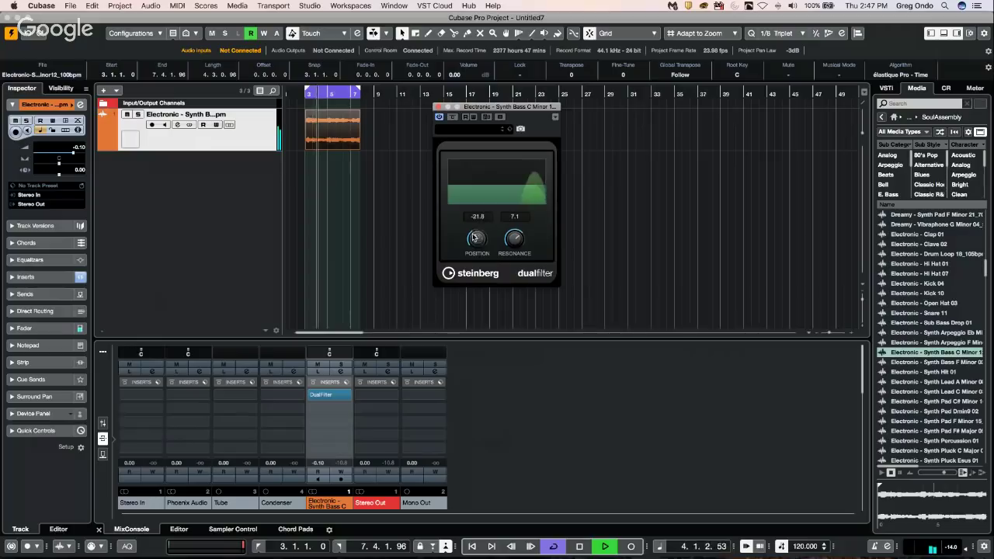
{"action": "left_click", "coordinate": [485, 129]}
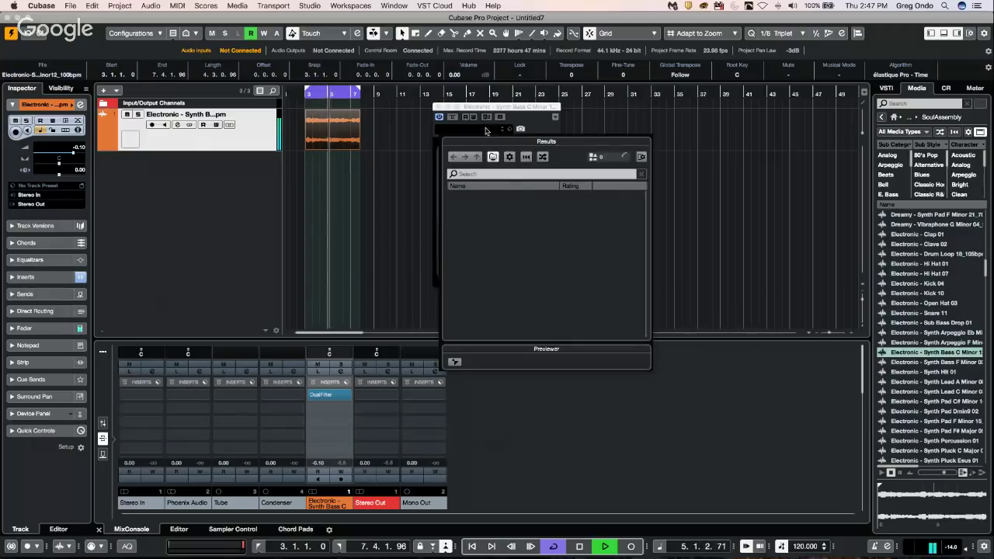
{"action": "left_click", "coordinate": [483, 225]}
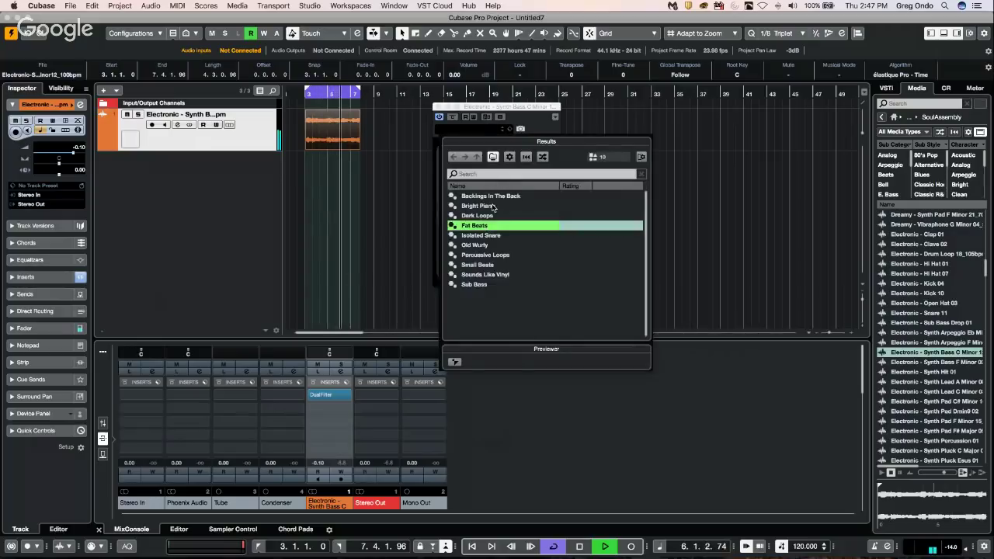
{"action": "left_click", "coordinate": [487, 205]}
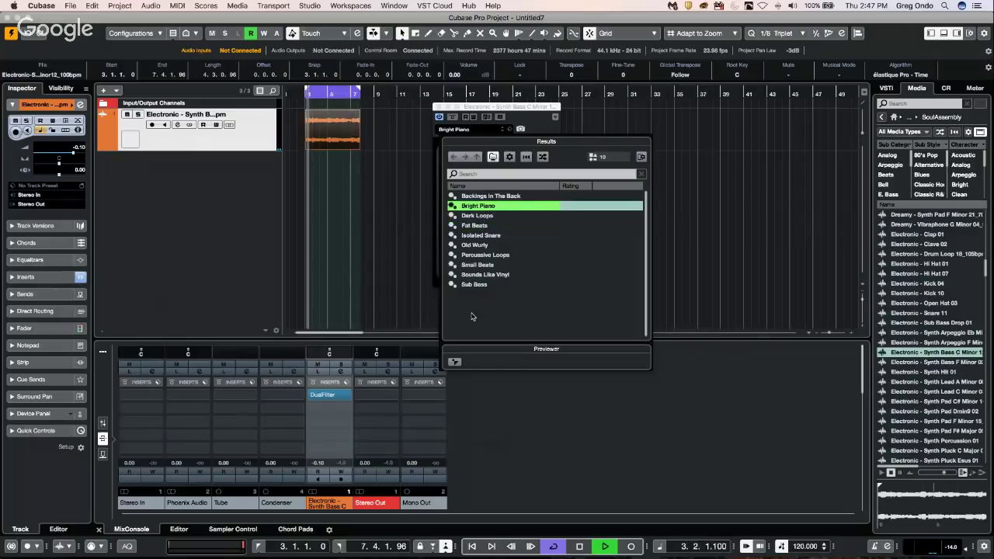
{"action": "left_click", "coordinate": [474, 285]}
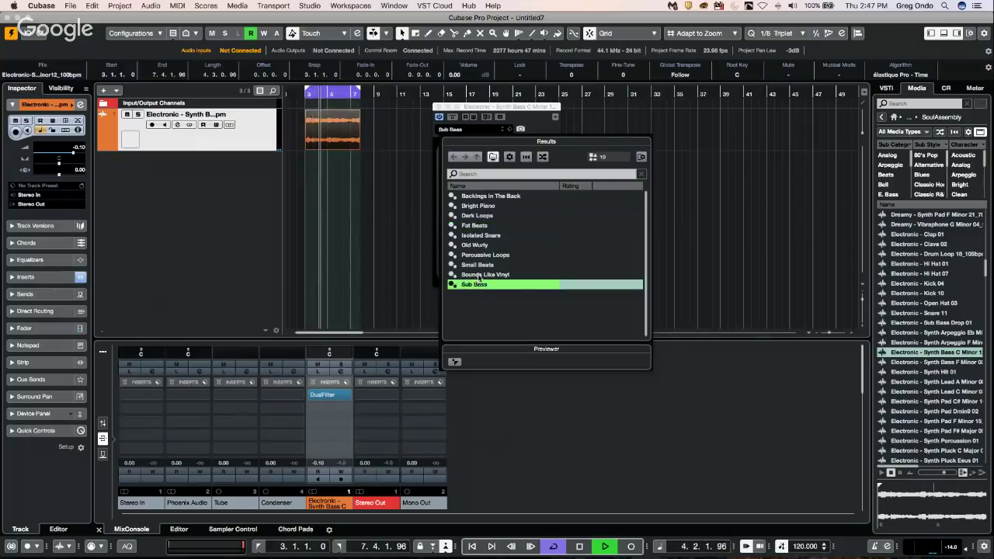
Step: Add Chorus as the bass track's second insert with the Acoustic Guitar Ballade preset, and place its window beside DualFilter
{"action": "left_click", "coordinate": [352, 410]}
{"action": "left_click", "coordinate": [339, 407]}
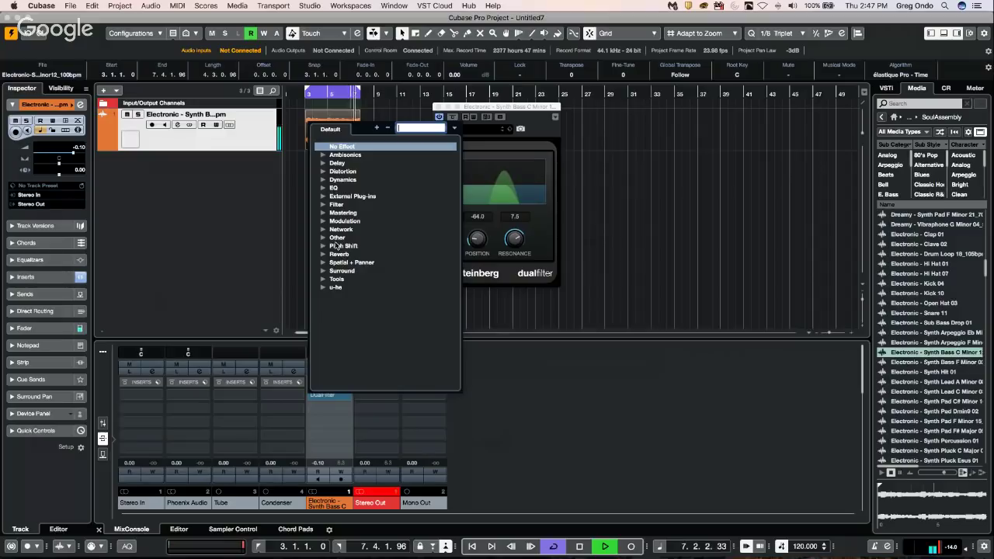
{"action": "left_click", "coordinate": [323, 223]}
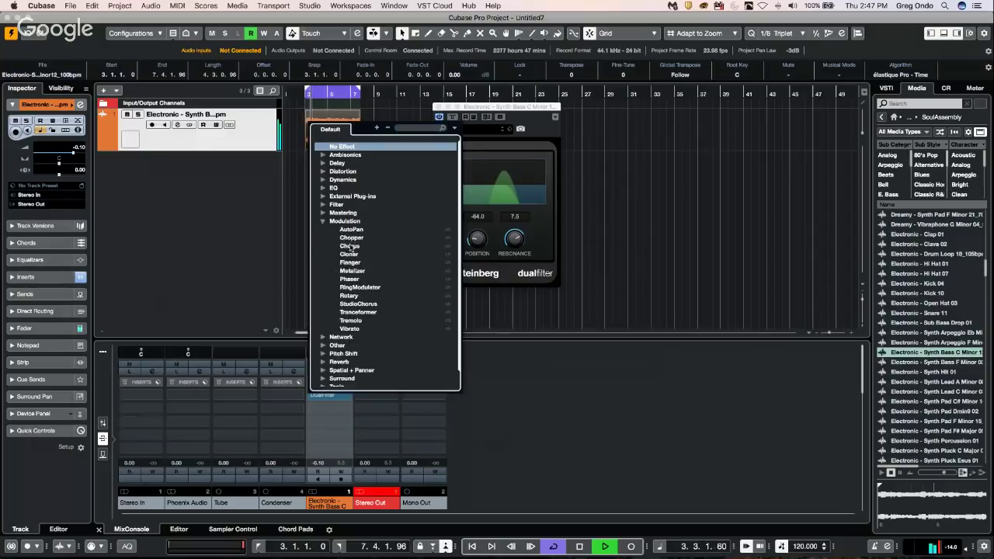
{"action": "left_click", "coordinate": [350, 246]}
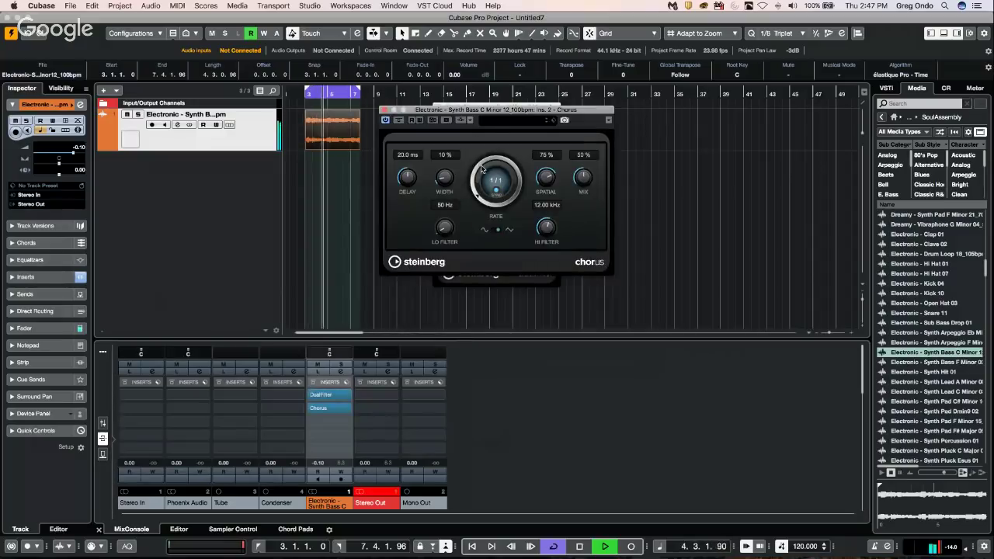
{"action": "left_click", "coordinate": [536, 121]}
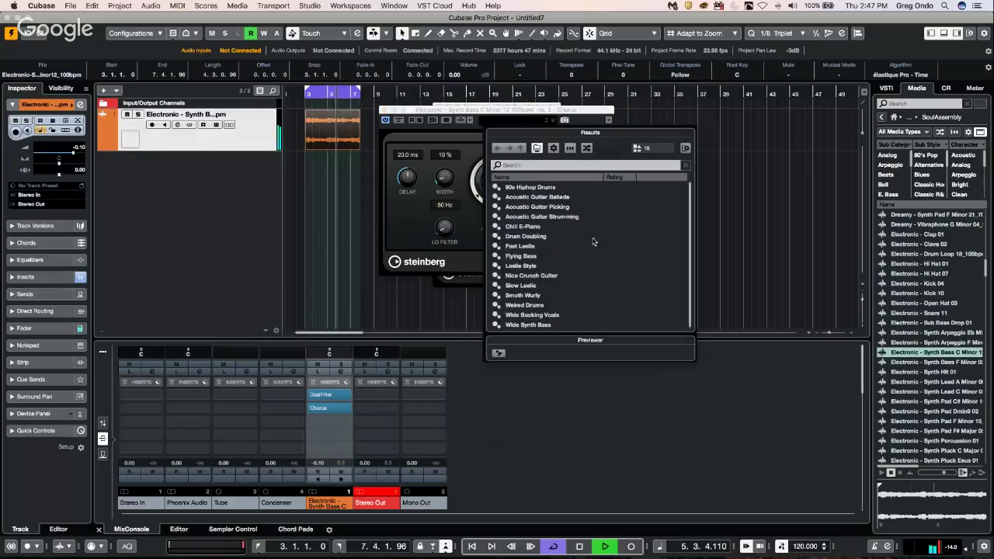
{"action": "left_click", "coordinate": [556, 197]}
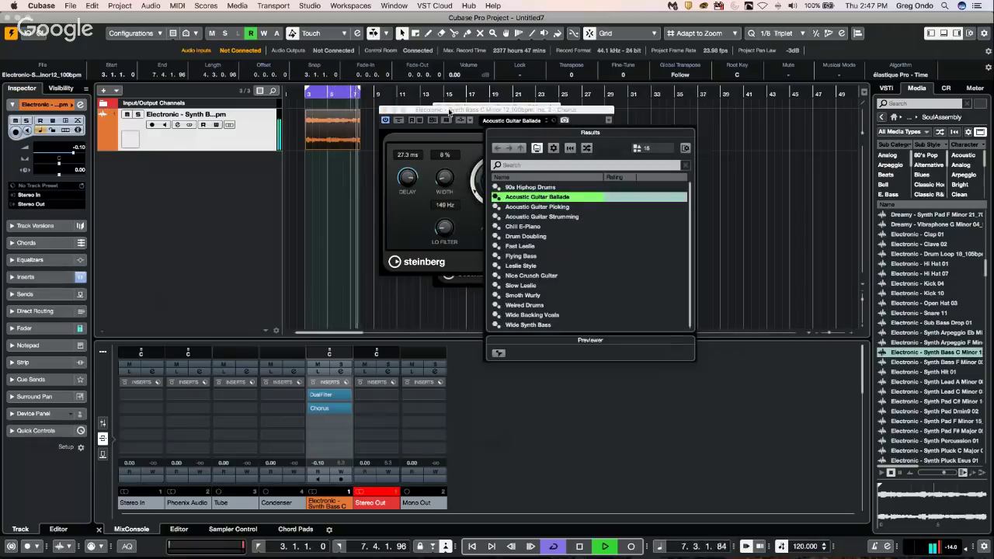
{"action": "left_click_drag", "start_coordinate": [477, 113], "coordinate": [706, 131]}
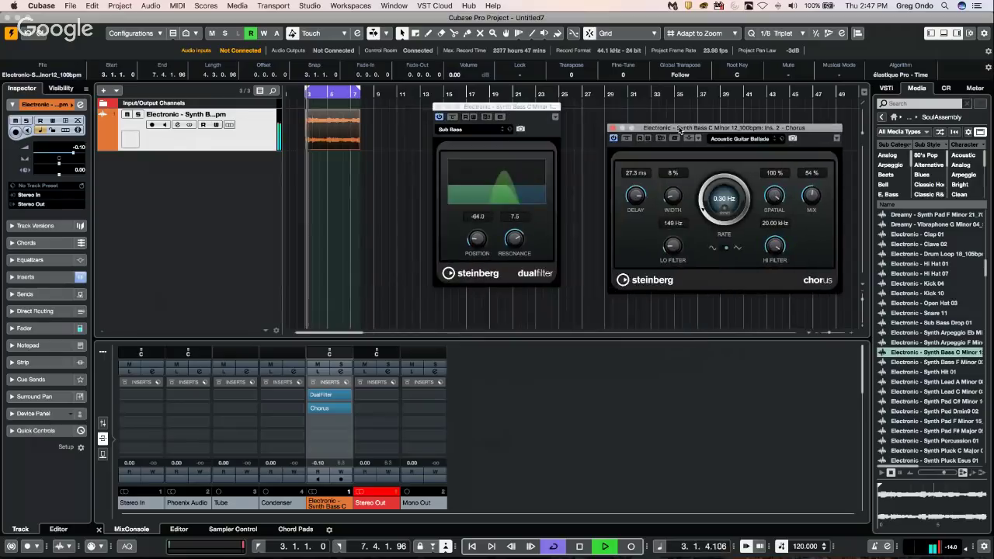
Step: Add Distroyer as the bass track's third insert, set its lo filter to 21.5 Hz and hi filter to 3.41 kHz, and stop playback
{"action": "left_click", "coordinate": [348, 421]}
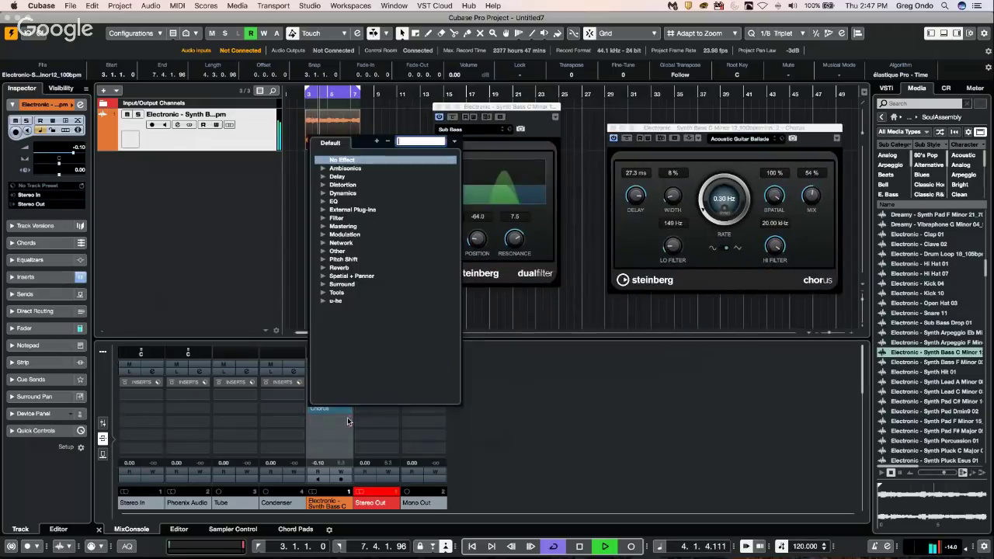
{"action": "left_click", "coordinate": [329, 234]}
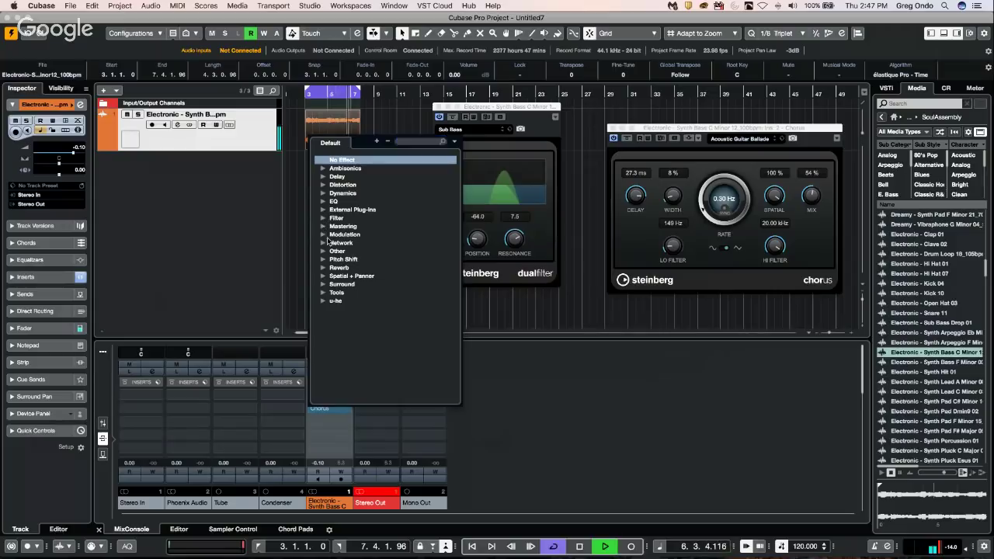
{"action": "left_click", "coordinate": [324, 185]}
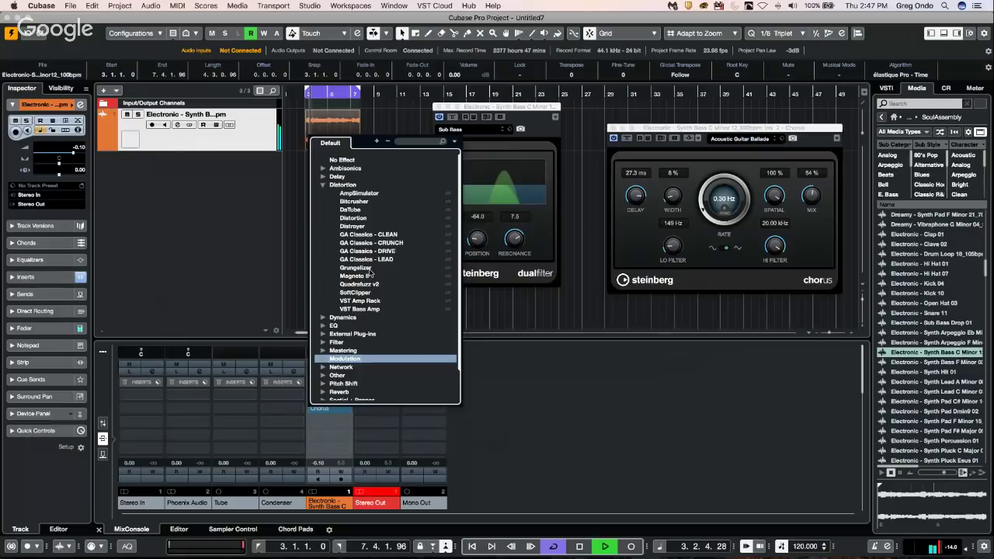
{"action": "left_click", "coordinate": [366, 226]}
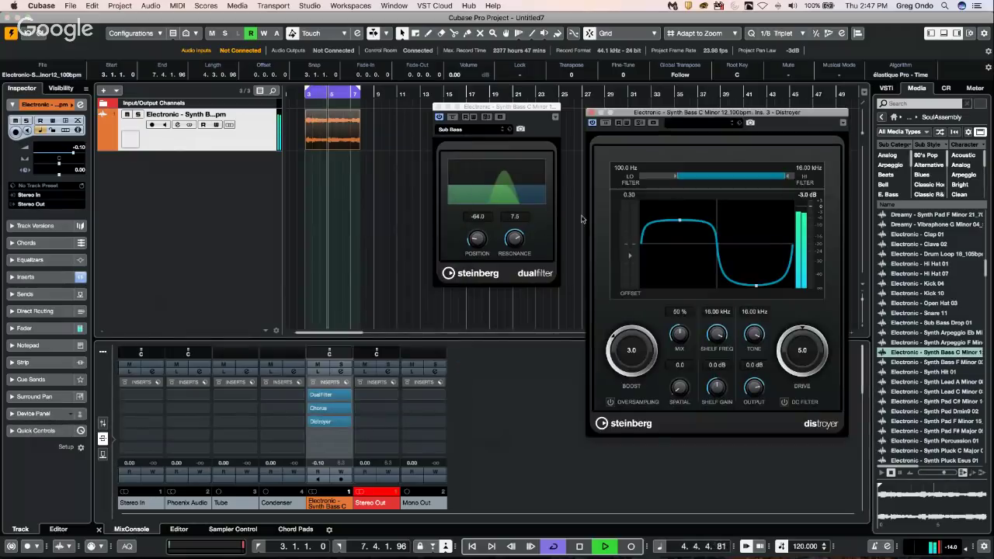
{"action": "left_click_drag", "start_coordinate": [675, 175], "coordinate": [646, 176]}
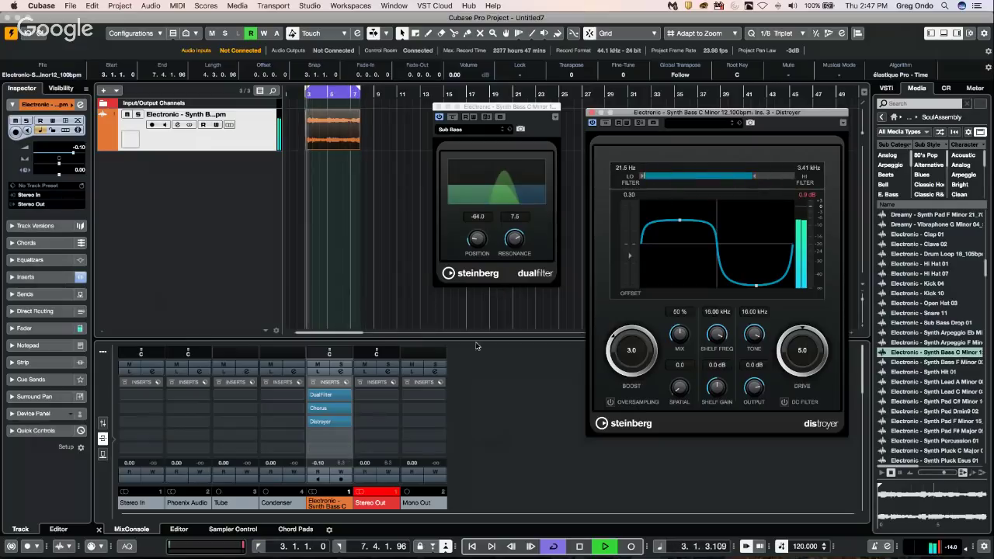
{"action": "key", "text": "space"}
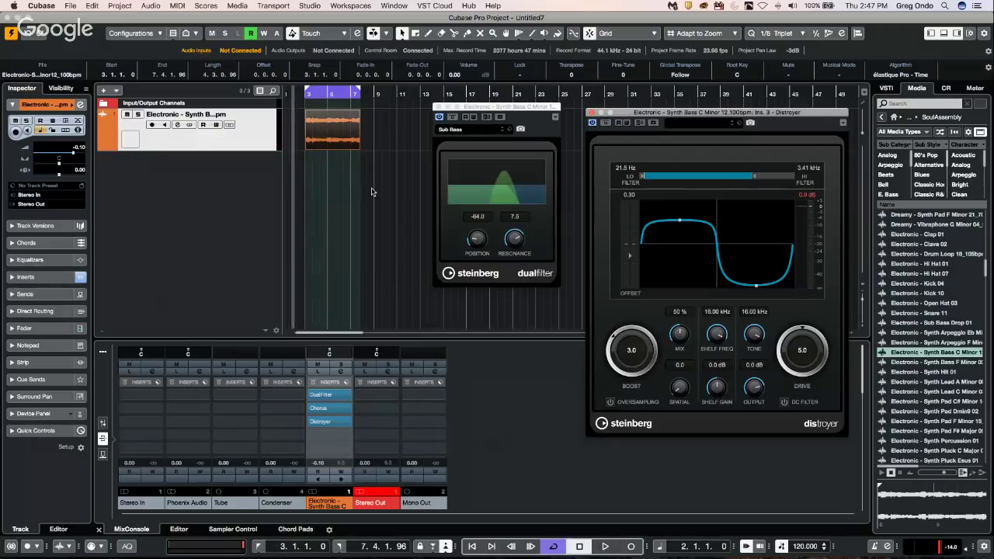
Step: Open Direct Offline Processing for the bass event, and apply and undo the track's whole insert chain on it
{"action": "key", "text": "F7"}
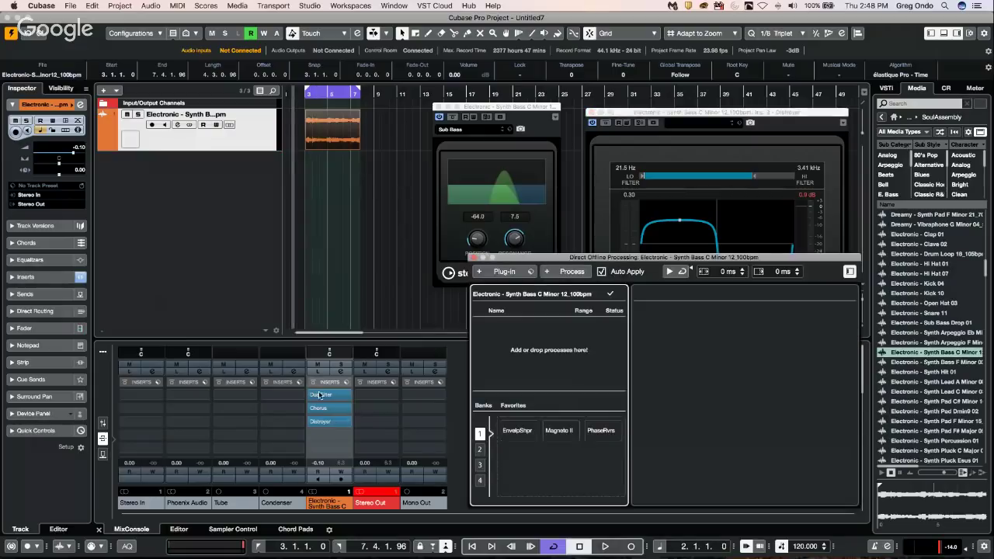
{"action": "left_click_drag", "start_coordinate": [329, 384], "coordinate": [523, 343]}
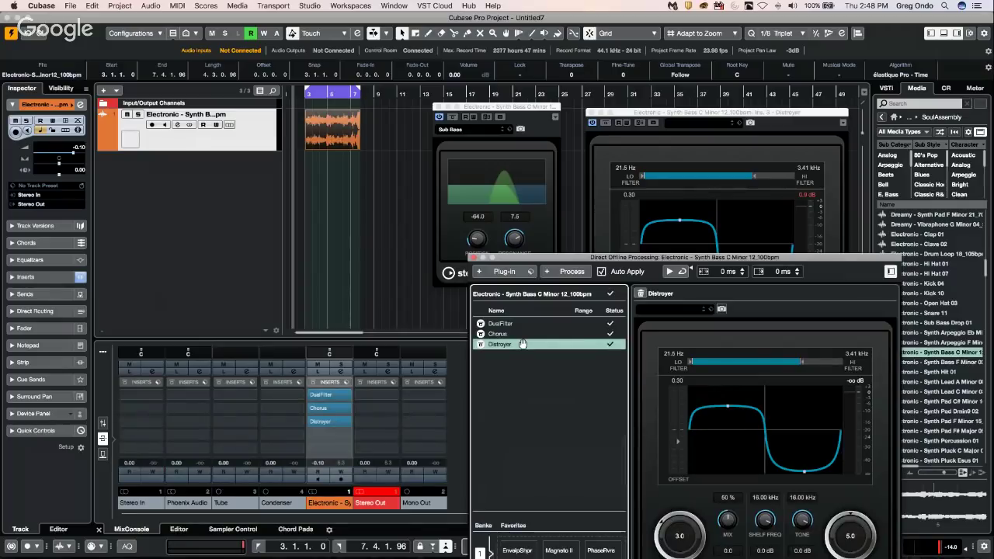
{"action": "key", "text": "super+z"}
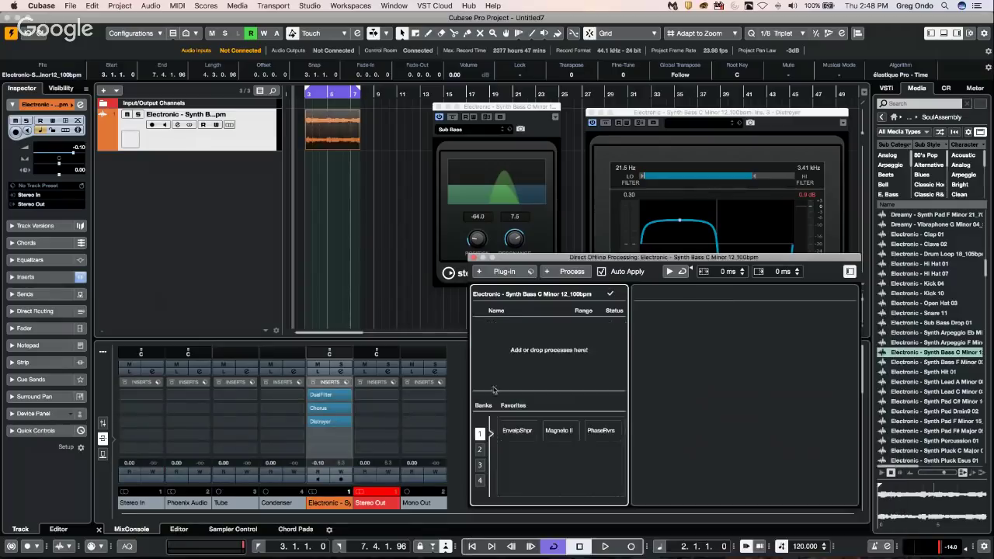
Step: Save the bass track's insert chain as an offline processing favorite named jytfe in bank 1 and apply it to the bass event
{"action": "left_click", "coordinate": [334, 386]}
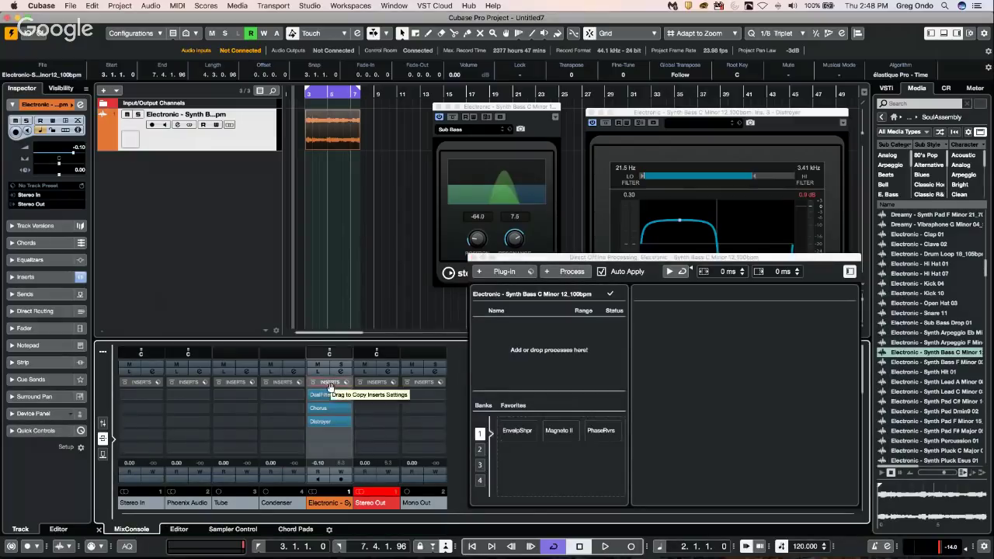
{"action": "left_click_drag", "start_coordinate": [333, 387], "coordinate": [561, 456]}
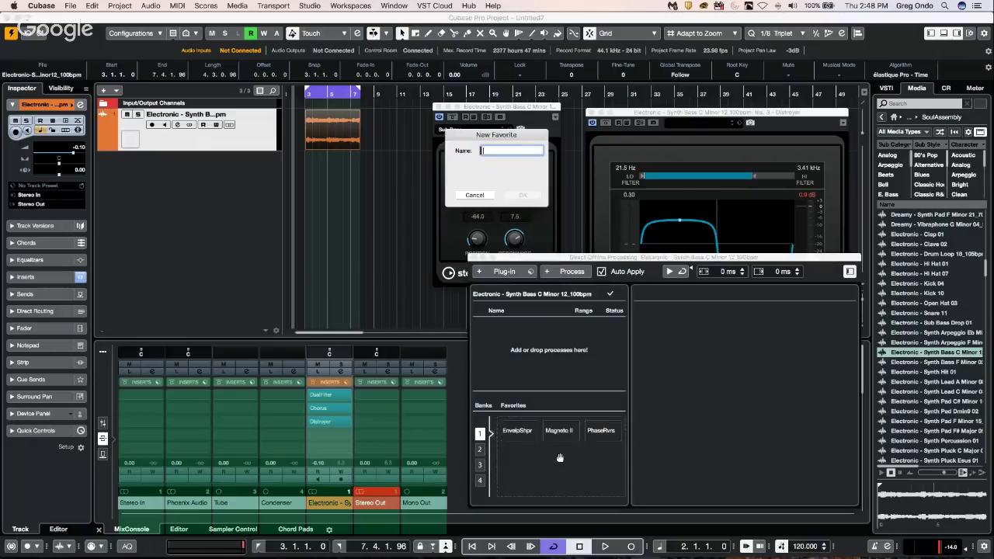
{"action": "type", "text": "ptfx"}
{"action": "key", "text": "Return"}
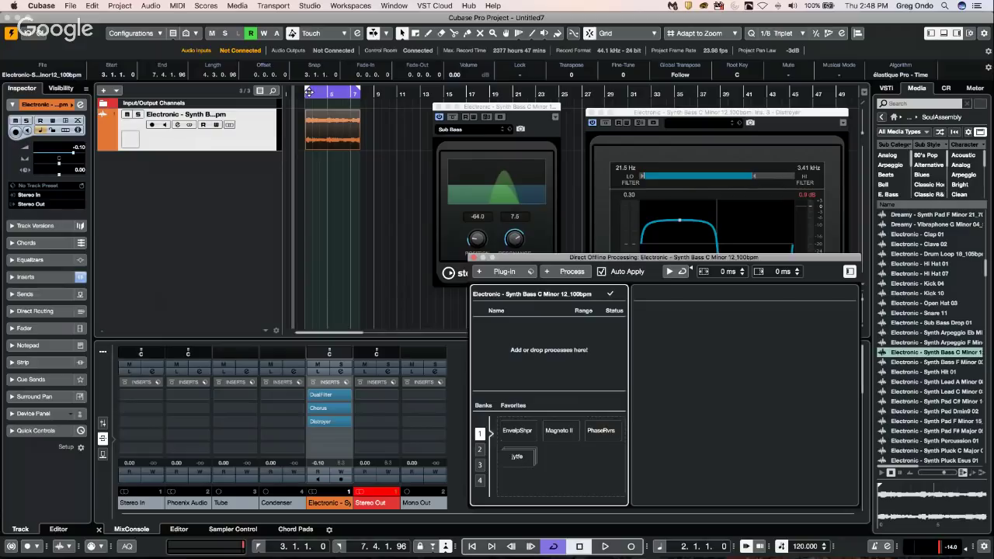
{"action": "left_click", "coordinate": [322, 125]}
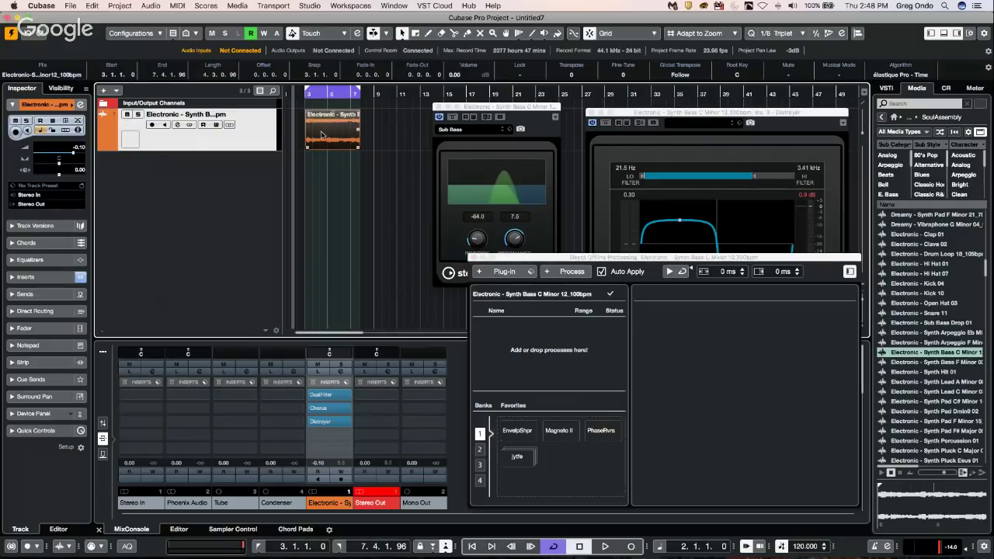
{"action": "left_click", "coordinate": [521, 457]}
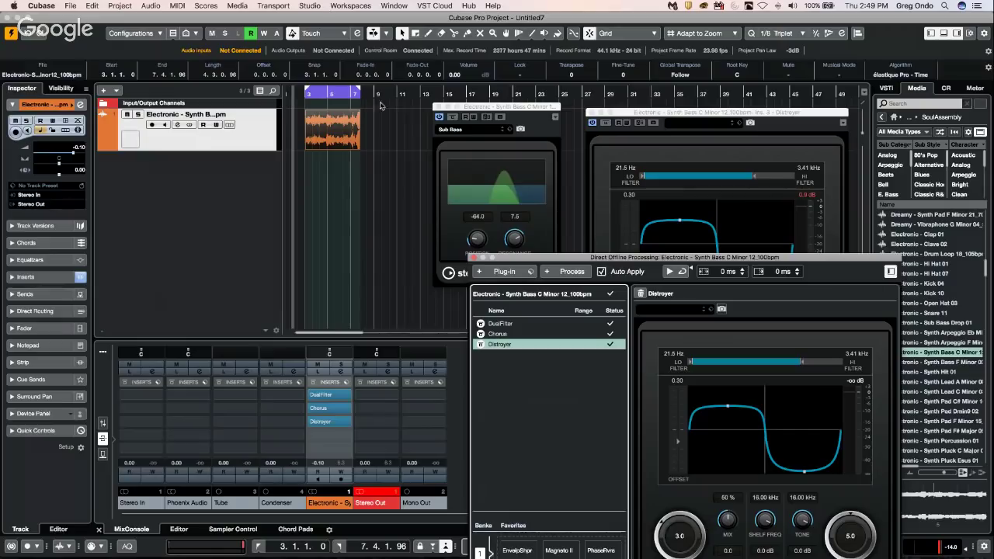
Step: Set the project's display bar offset to 2 and keep the project content at its bar positions
{"action": "left_click", "coordinate": [319, 162]}
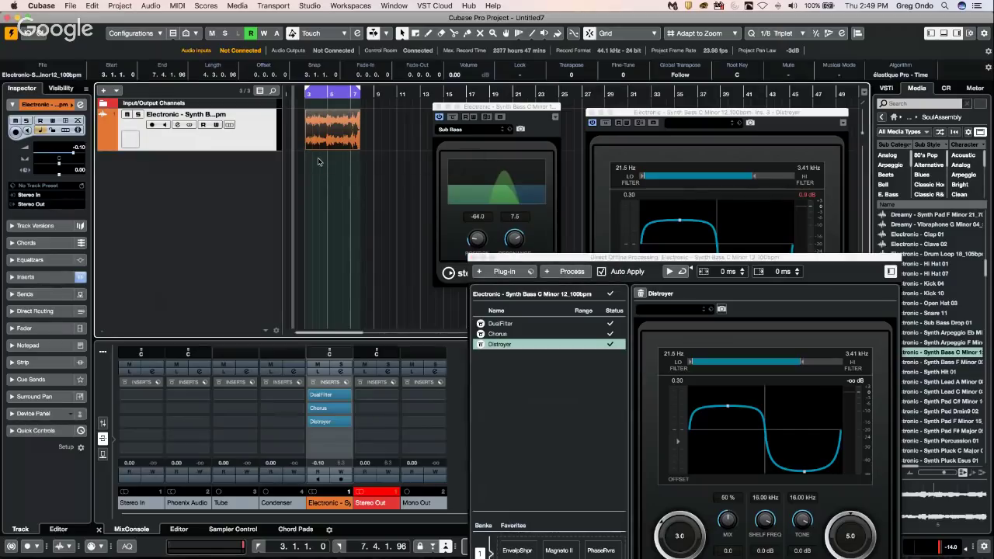
{"action": "key", "text": "shift+s"}
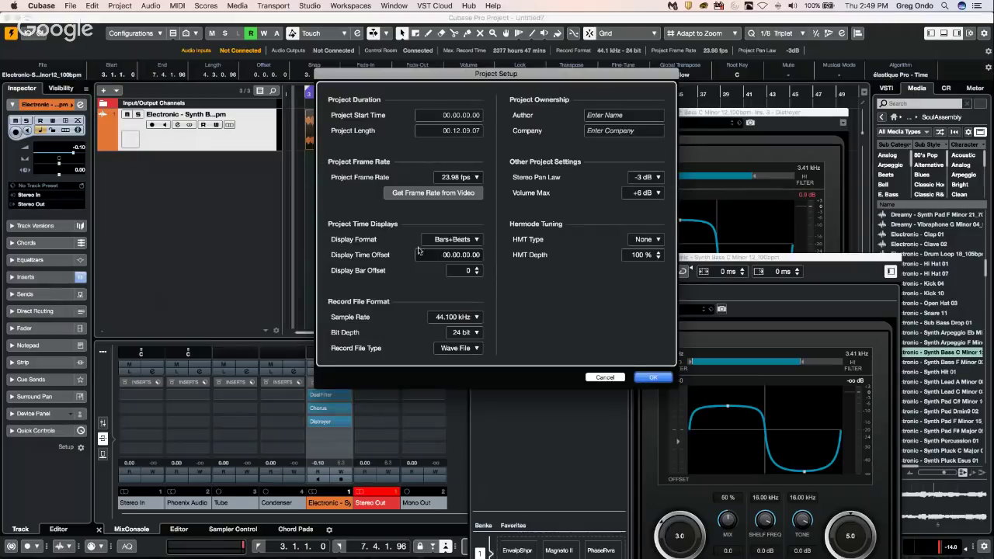
{"action": "left_click", "coordinate": [479, 269]}
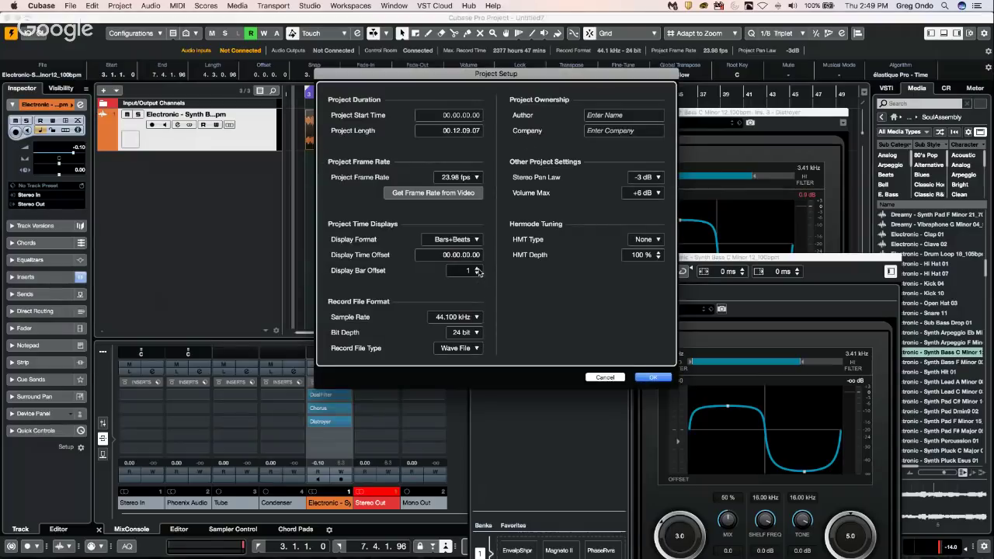
{"action": "left_click", "coordinate": [652, 378]}
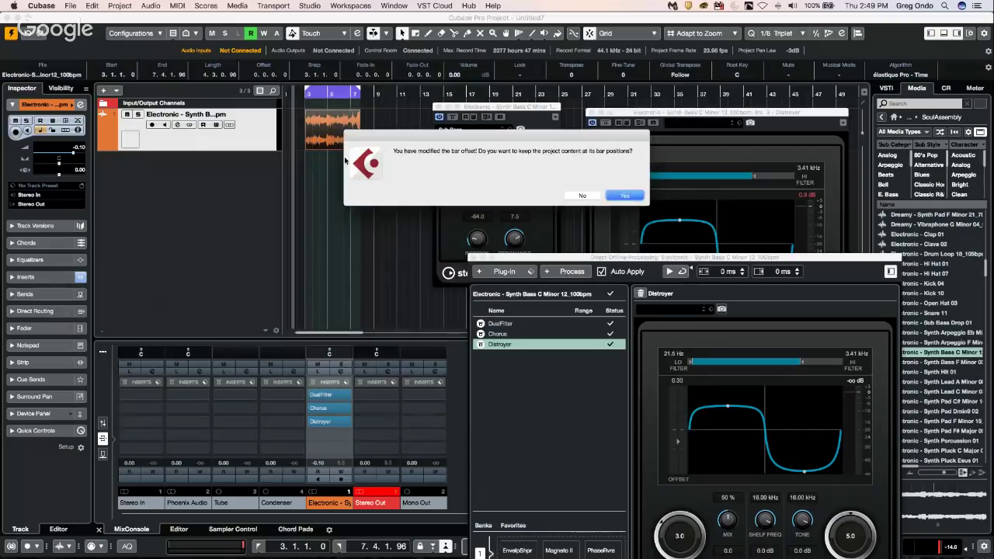
{"action": "left_click", "coordinate": [627, 195]}
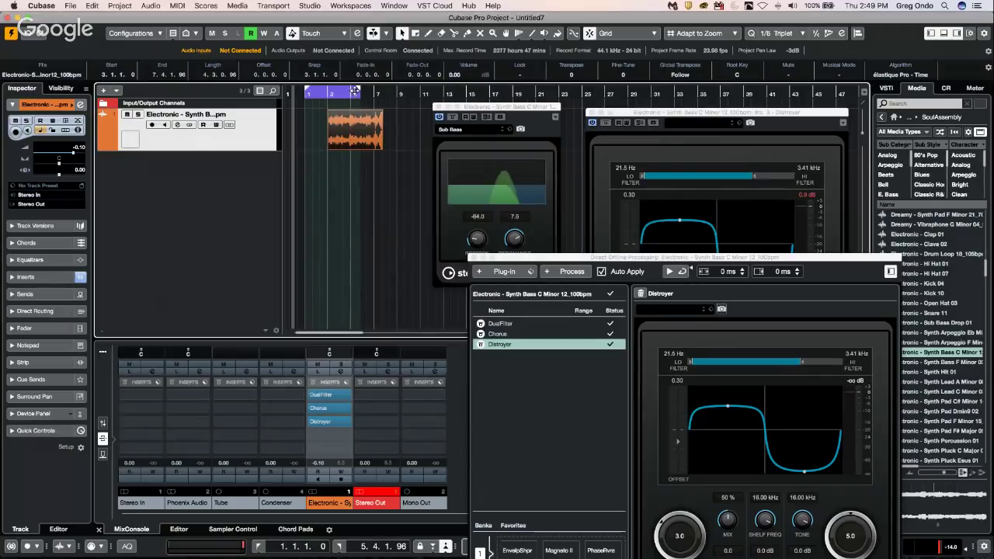
Step: Move the bass event so that it starts at bar 1, aligned with the left locator
{"action": "left_click_drag", "start_coordinate": [354, 92], "coordinate": [255, 119]}
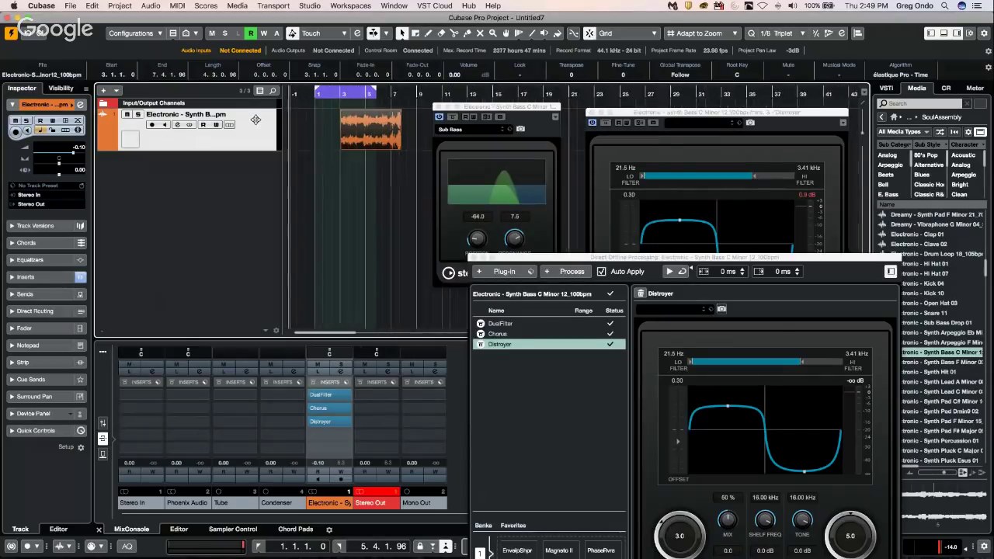
{"action": "left_click_drag", "start_coordinate": [397, 131], "coordinate": [364, 130]}
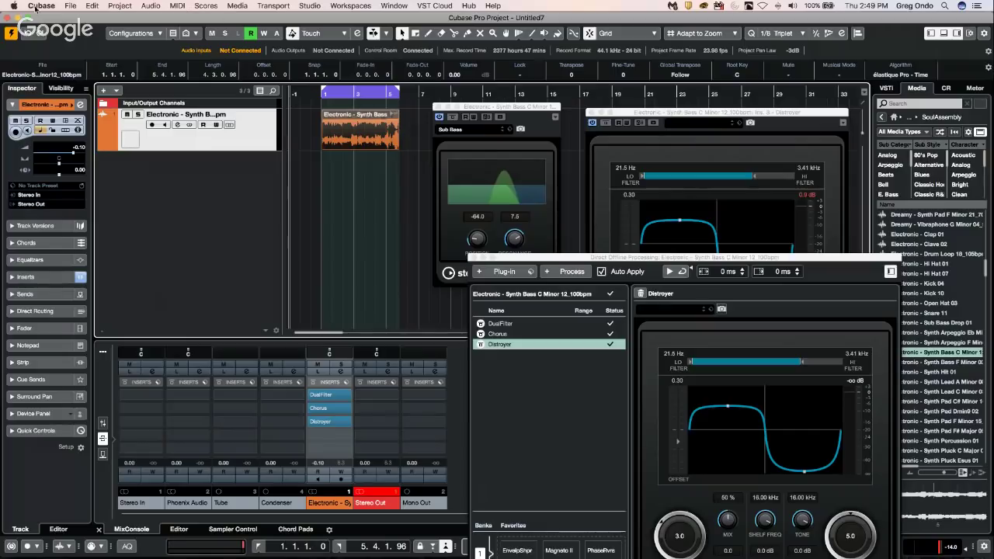
{"action": "left_click", "coordinate": [70, 5]}
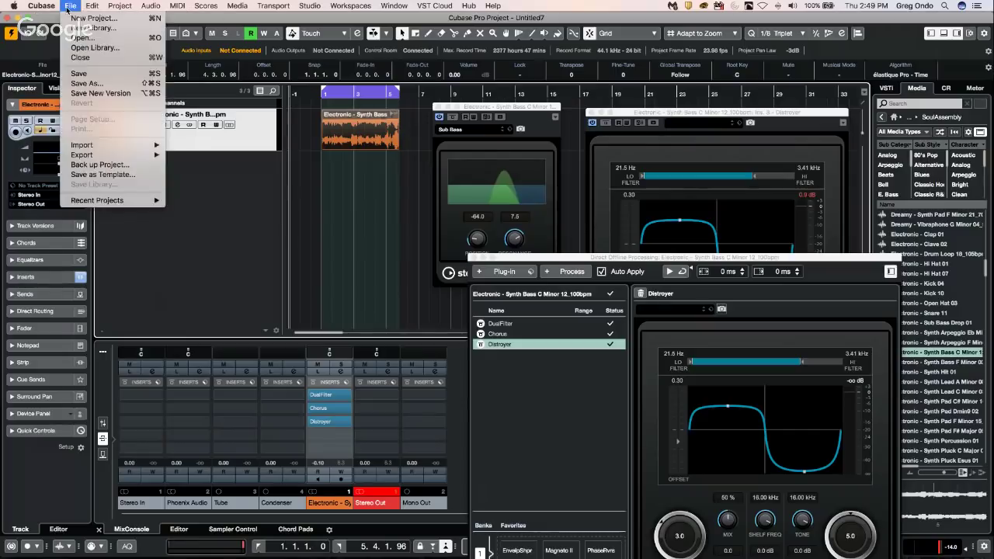
{"action": "left_click", "coordinate": [370, 178]}
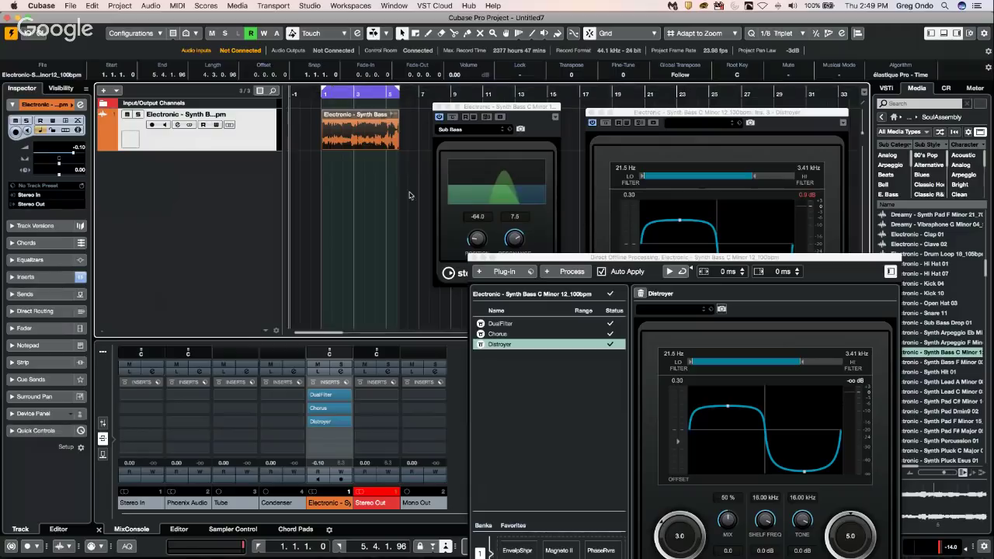
Step: Delete all offline processes from the bass event and close the Direct Offline Processing, Distroyer, DualFilter and Chorus windows
{"action": "right_click", "coordinate": [508, 332]}
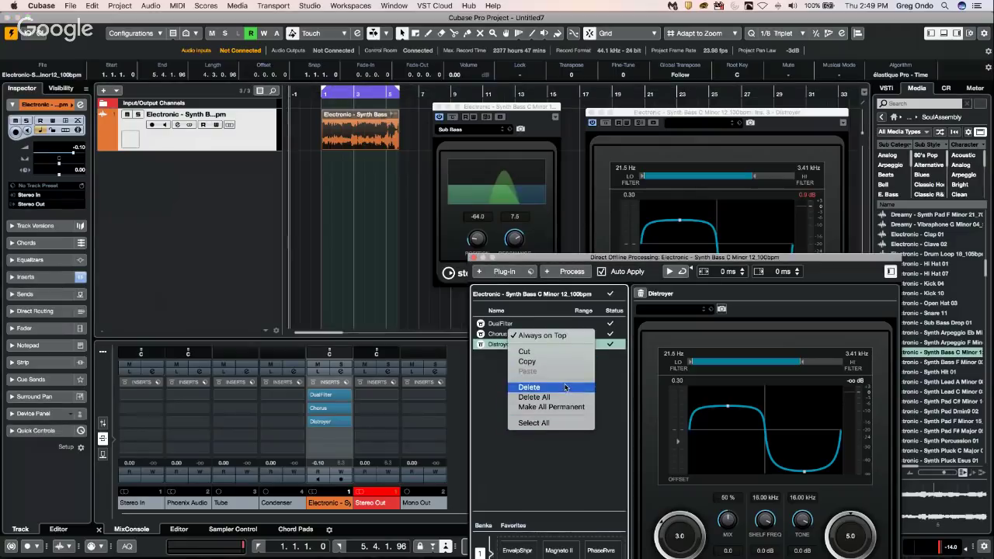
{"action": "left_click", "coordinate": [567, 397]}
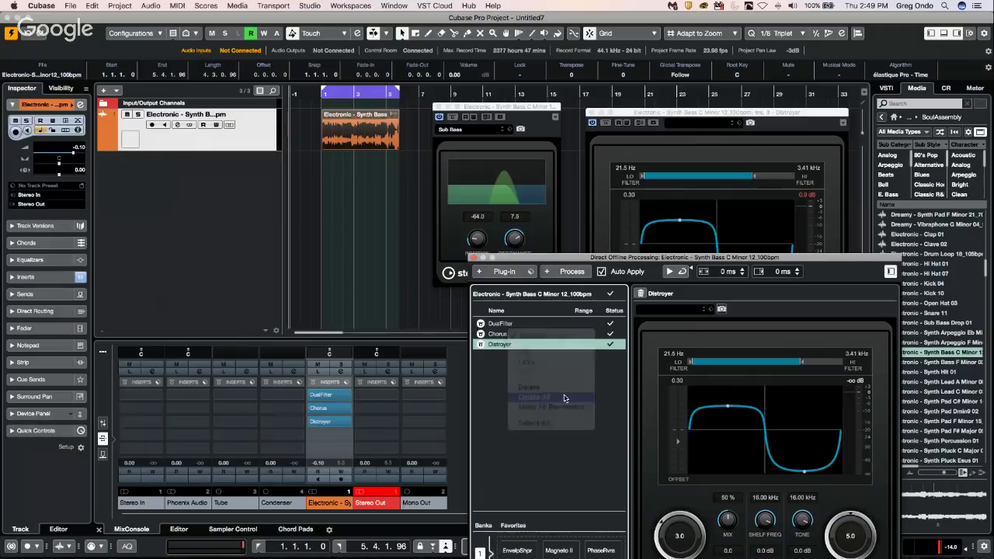
{"action": "left_click", "coordinate": [474, 257]}
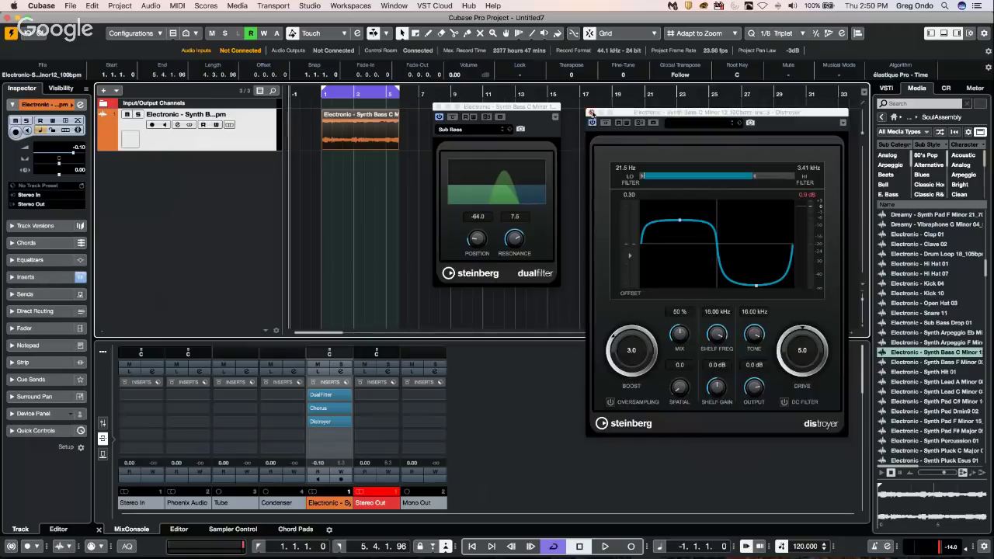
{"action": "left_click", "coordinate": [591, 111]}
{"action": "left_click", "coordinate": [438, 107]}
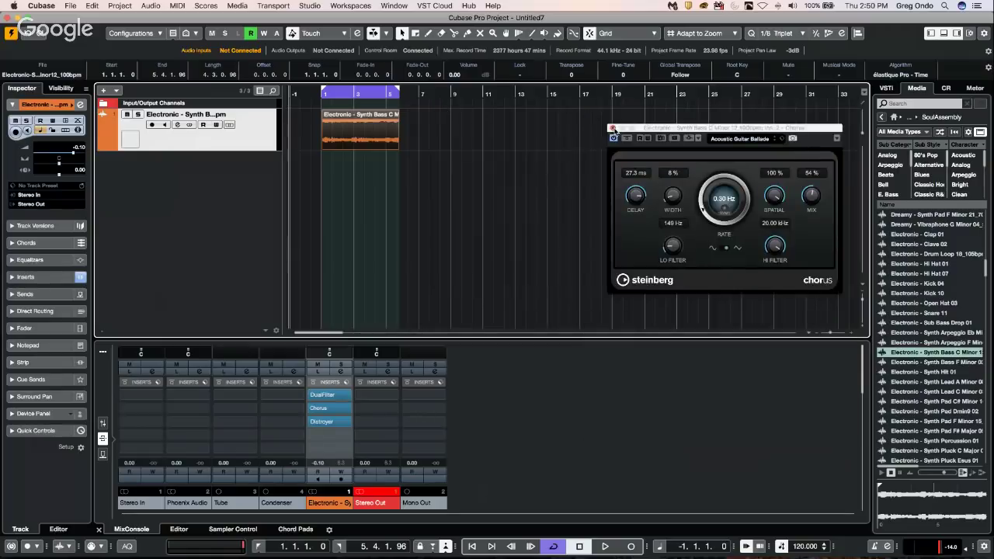
{"action": "left_click", "coordinate": [612, 128]}
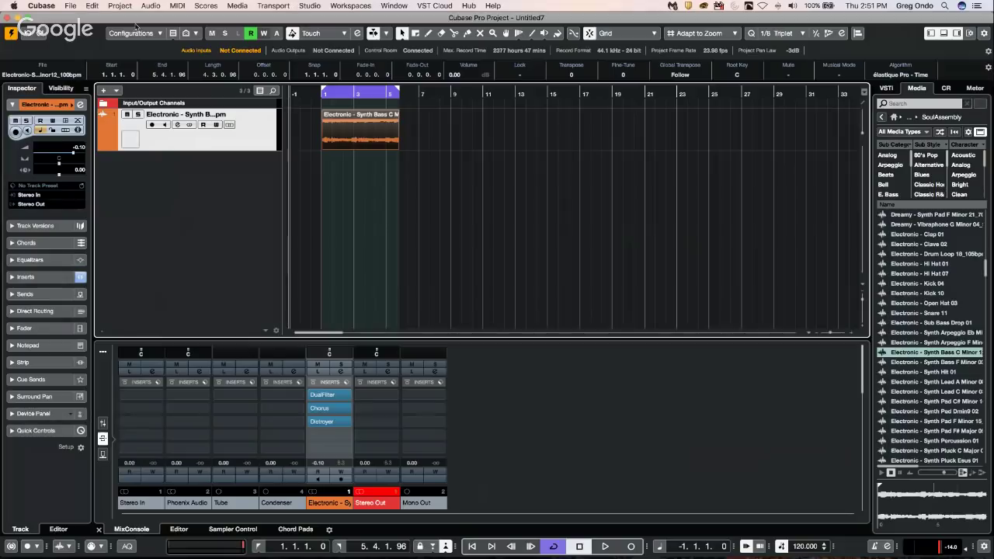
{"action": "left_click", "coordinate": [70, 5]}
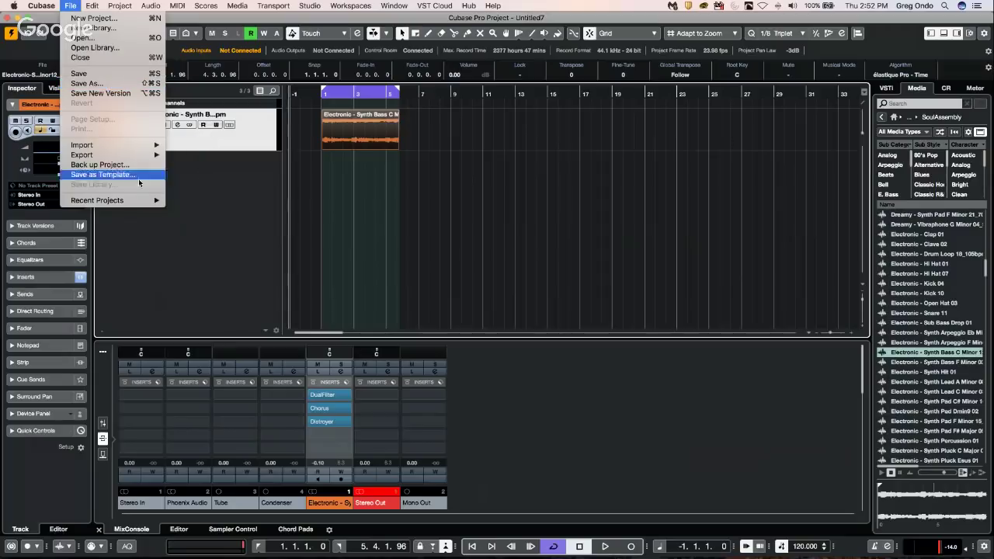
{"action": "left_click", "coordinate": [119, 165]}
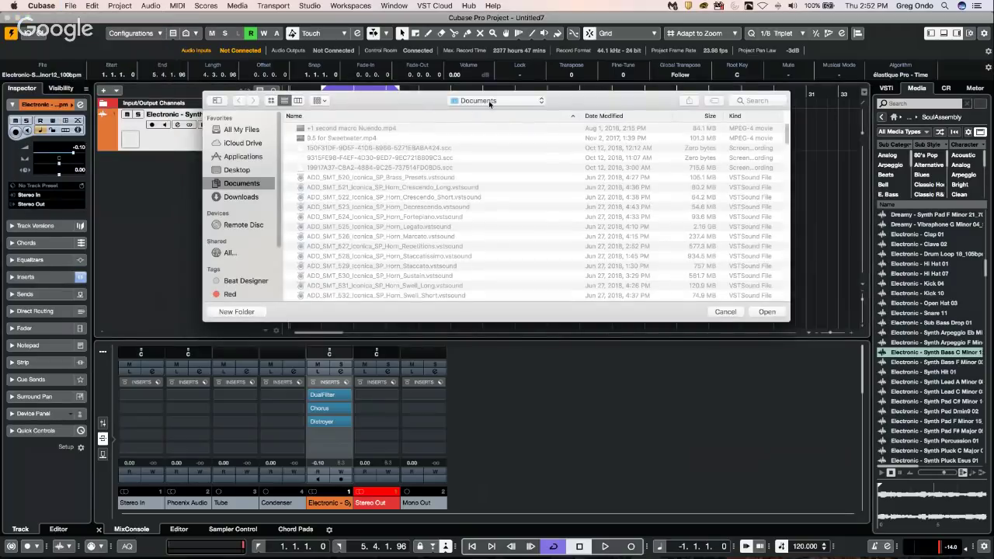
{"action": "left_click", "coordinate": [489, 101]}
{"action": "left_click", "coordinate": [478, 113]}
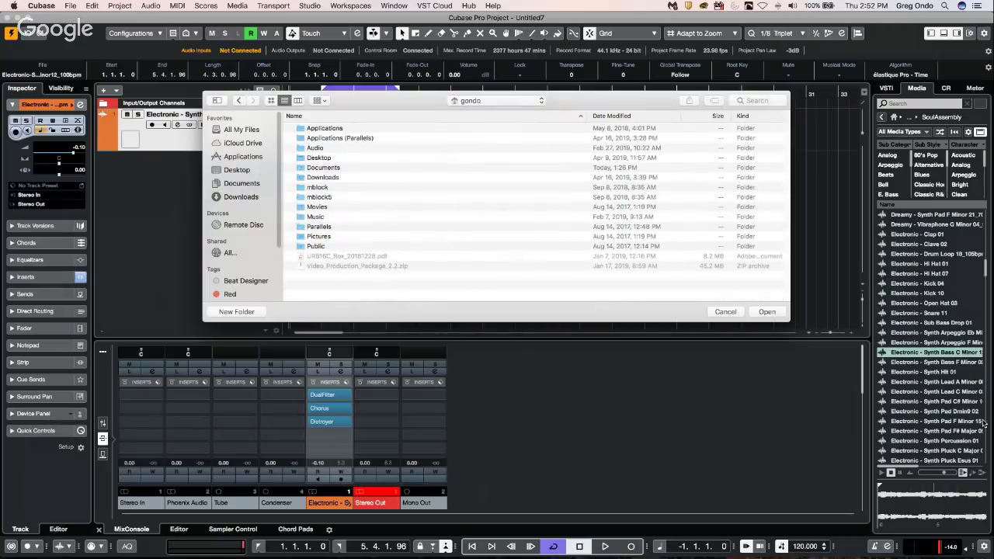
{"action": "left_click", "coordinate": [722, 312]}
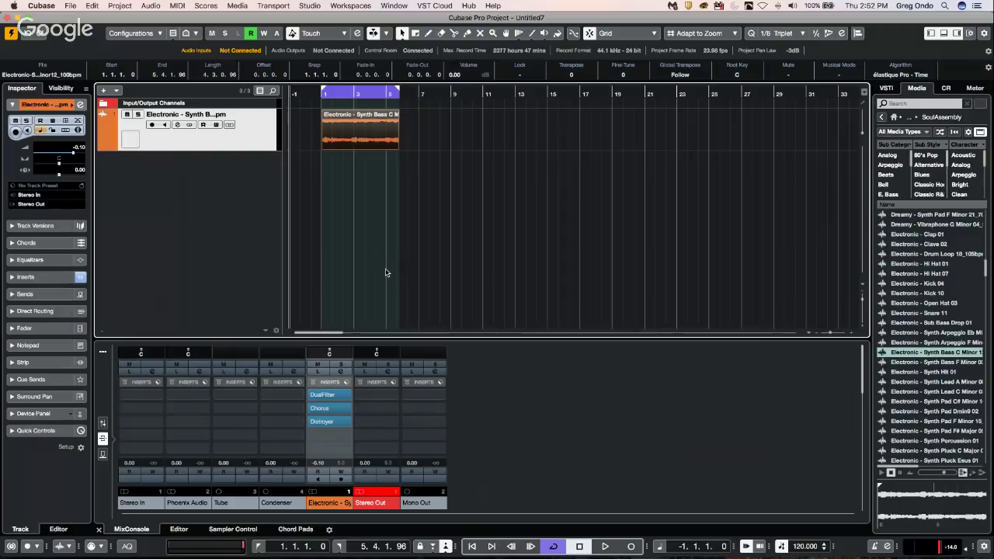
{"action": "left_click", "coordinate": [74, 6]}
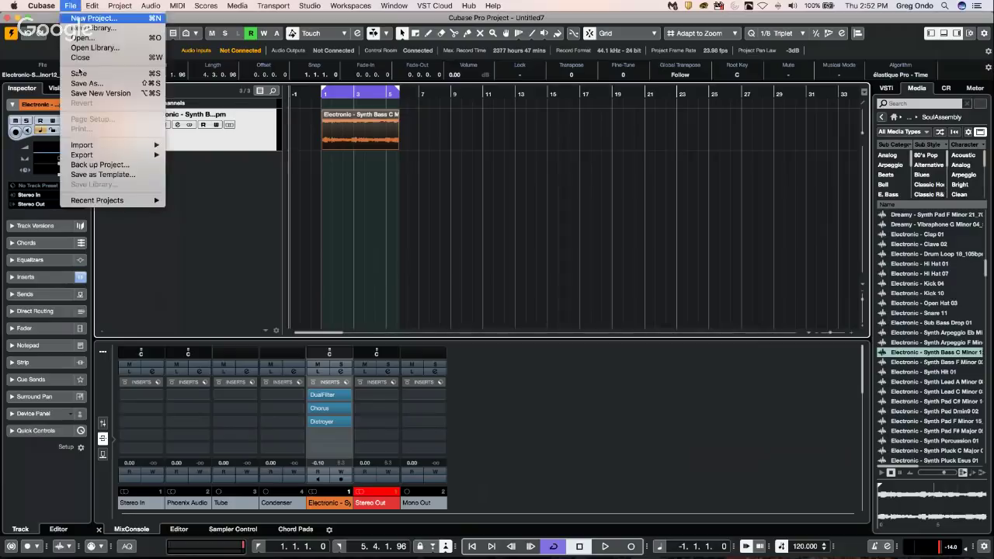
{"action": "left_click", "coordinate": [107, 164]}
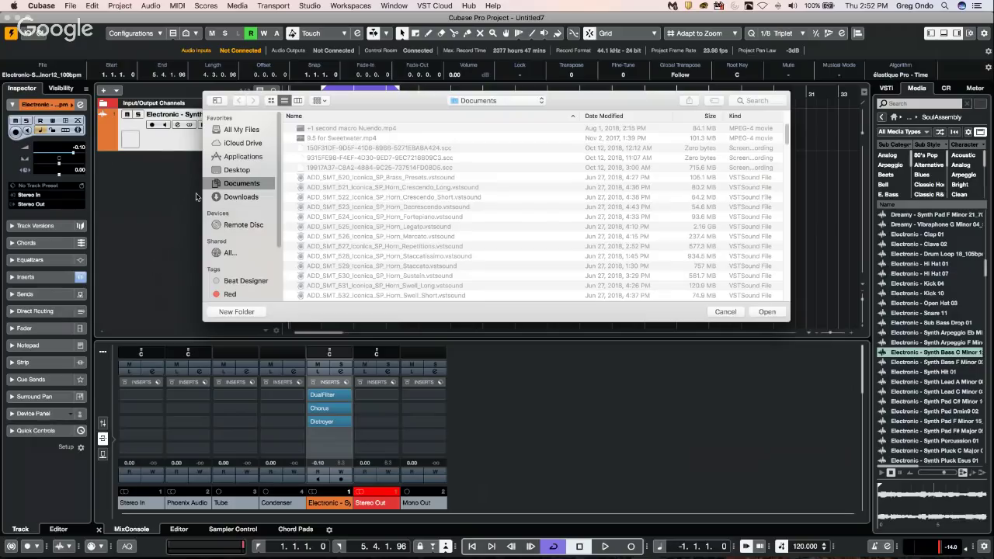
{"action": "left_click", "coordinate": [725, 312]}
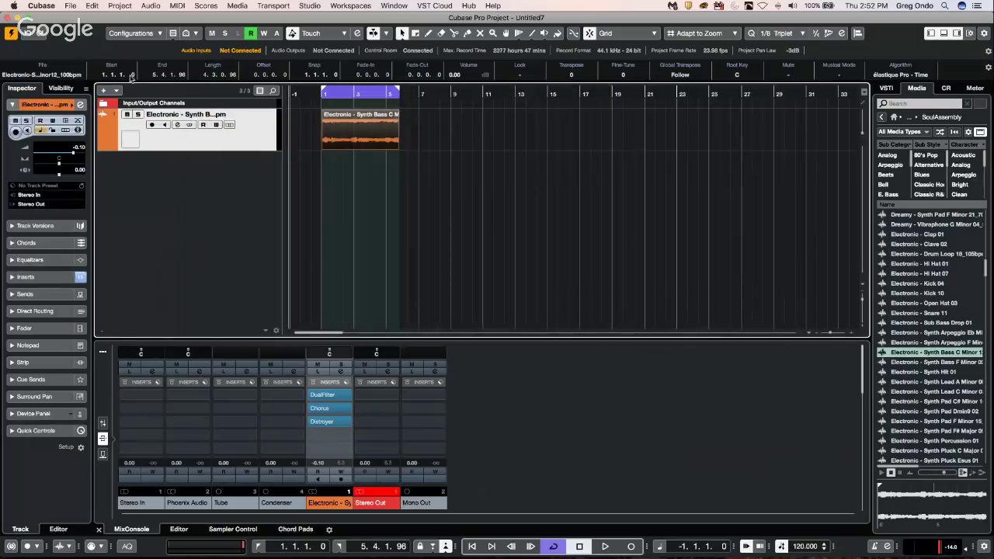
Step: Open the recent project CX Audio.cpr
{"action": "left_click", "coordinate": [69, 6]}
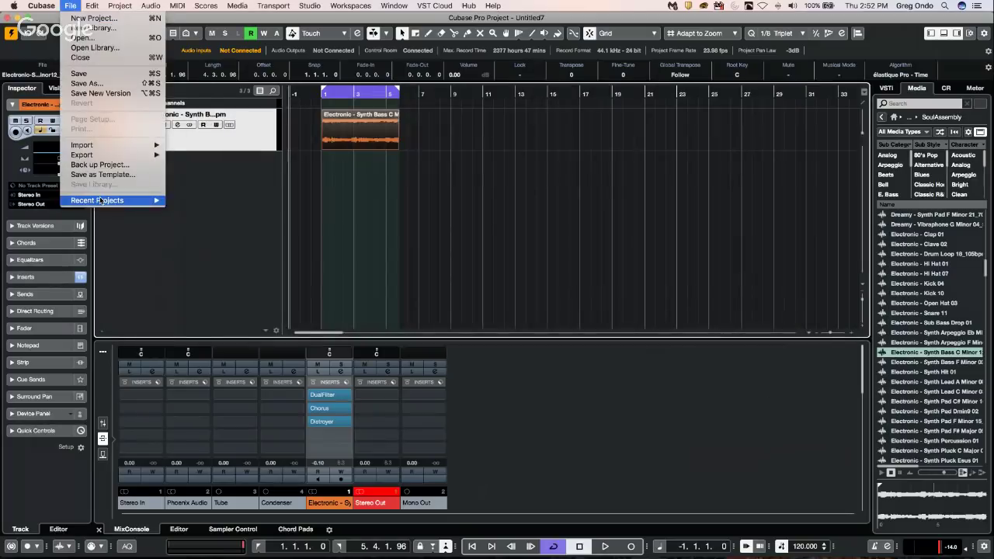
{"action": "mouse_move", "coordinate": [99, 201]}
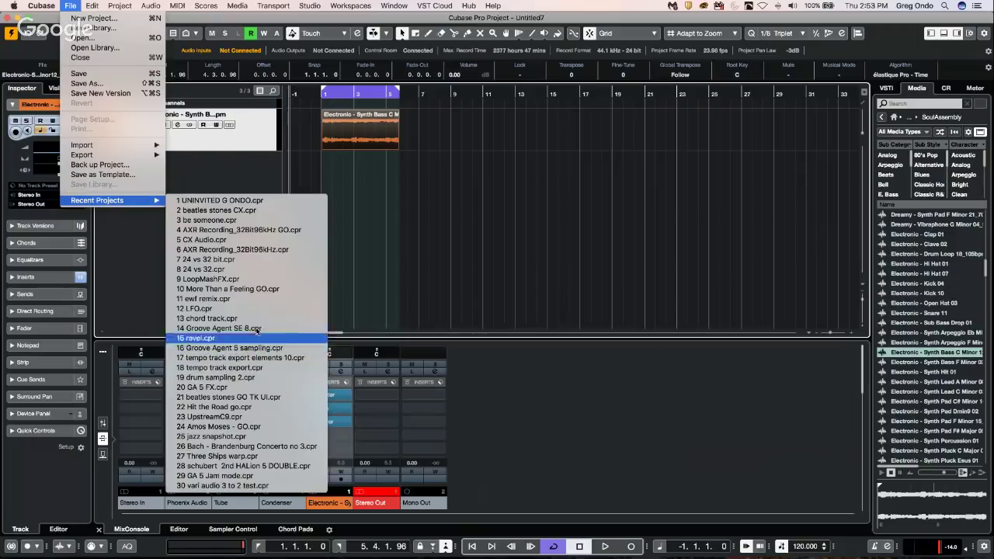
{"action": "left_click", "coordinate": [244, 241]}
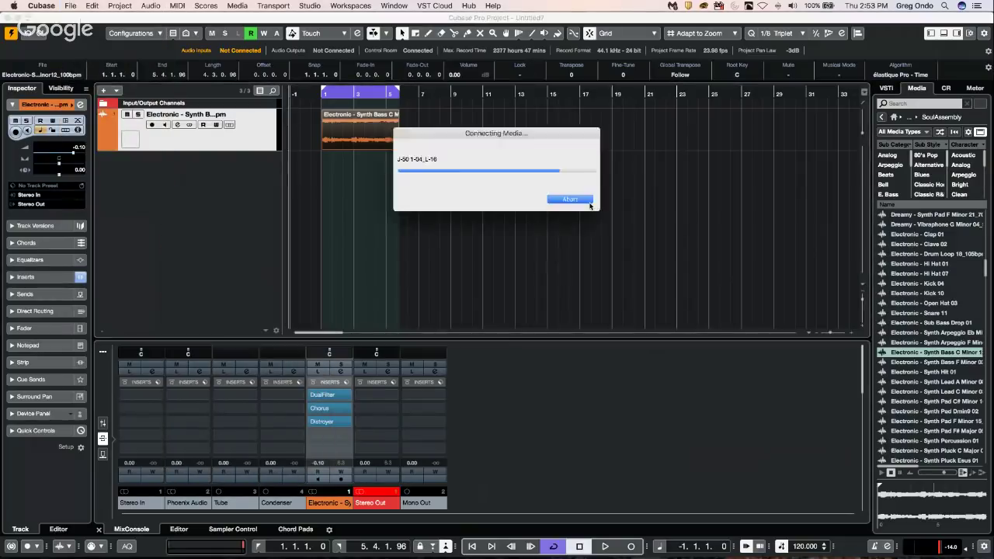
{"action": "left_click", "coordinate": [533, 198]}
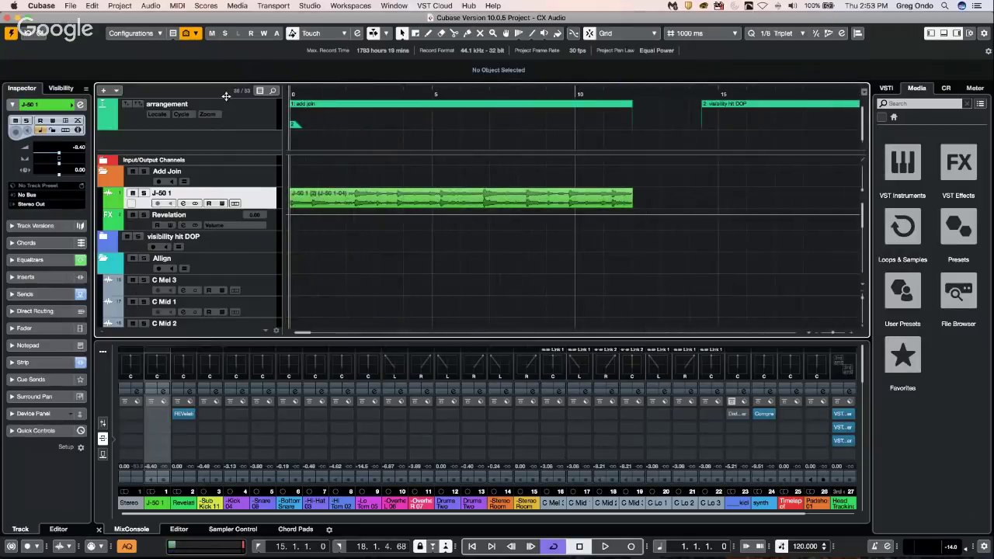
Step: Look through the commands offered for the J-50 1 event, its track and the project for a track conversion command
{"action": "left_click", "coordinate": [335, 199]}
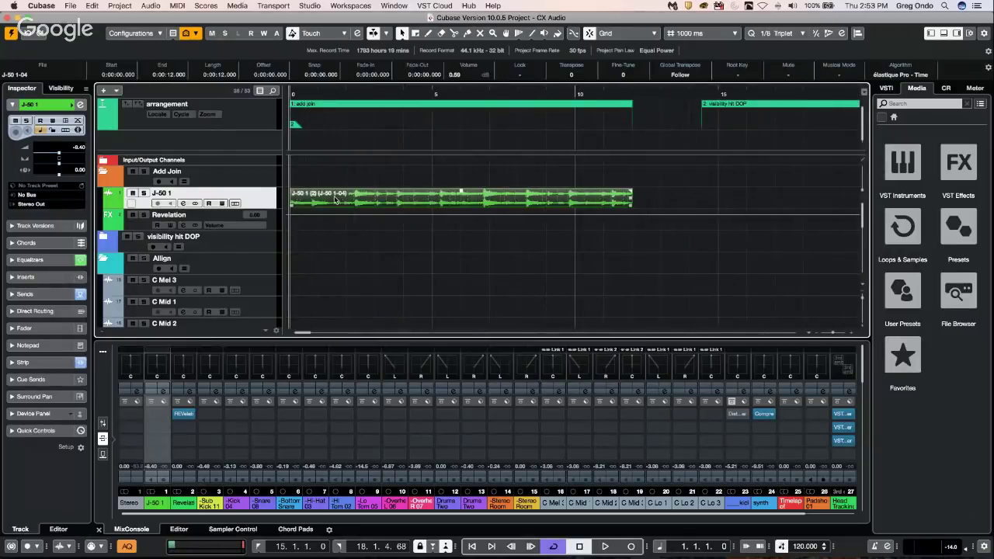
{"action": "right_click", "coordinate": [336, 199]}
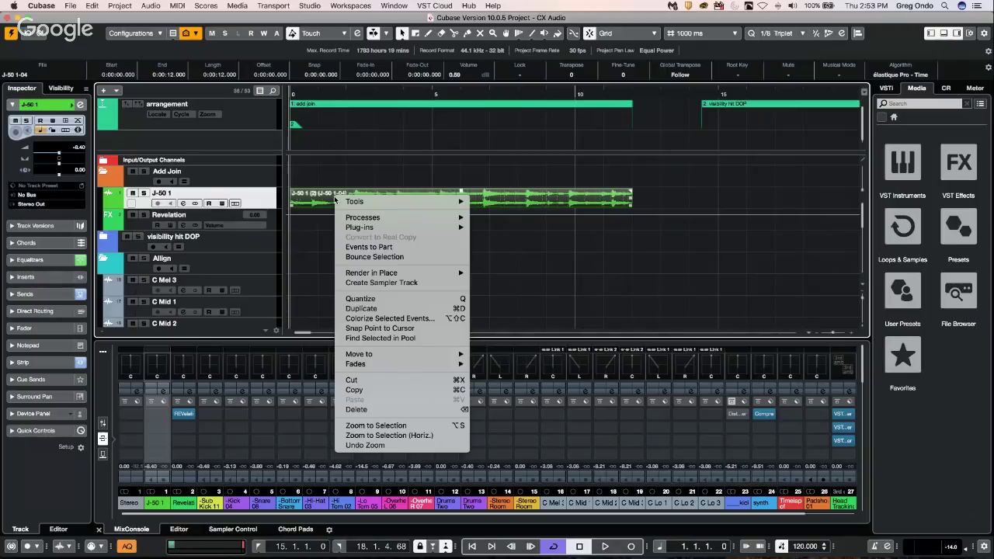
{"action": "mouse_move", "coordinate": [399, 276]}
{"action": "left_click", "coordinate": [104, 7]}
{"action": "left_click", "coordinate": [118, 5]}
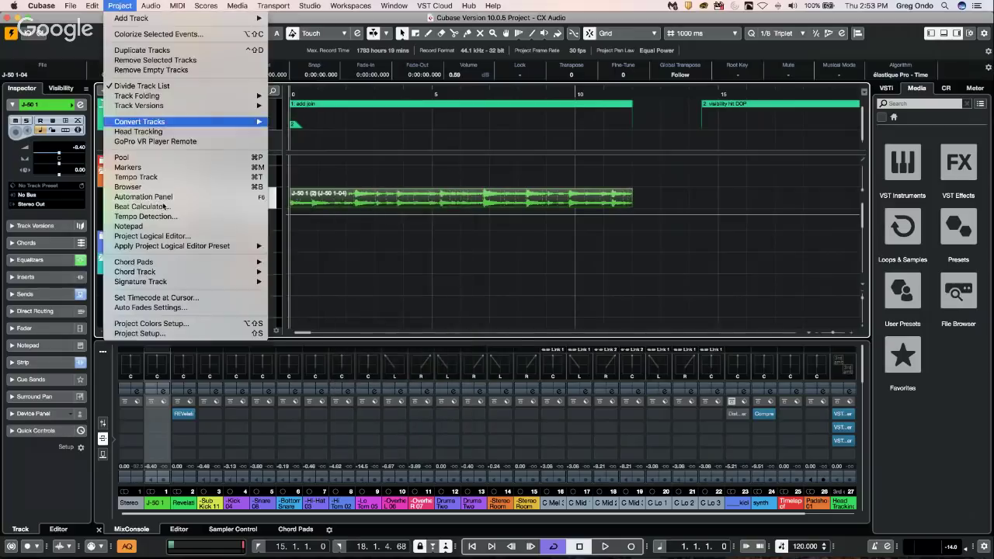
{"action": "left_click", "coordinate": [321, 245]}
{"action": "left_click", "coordinate": [360, 250]}
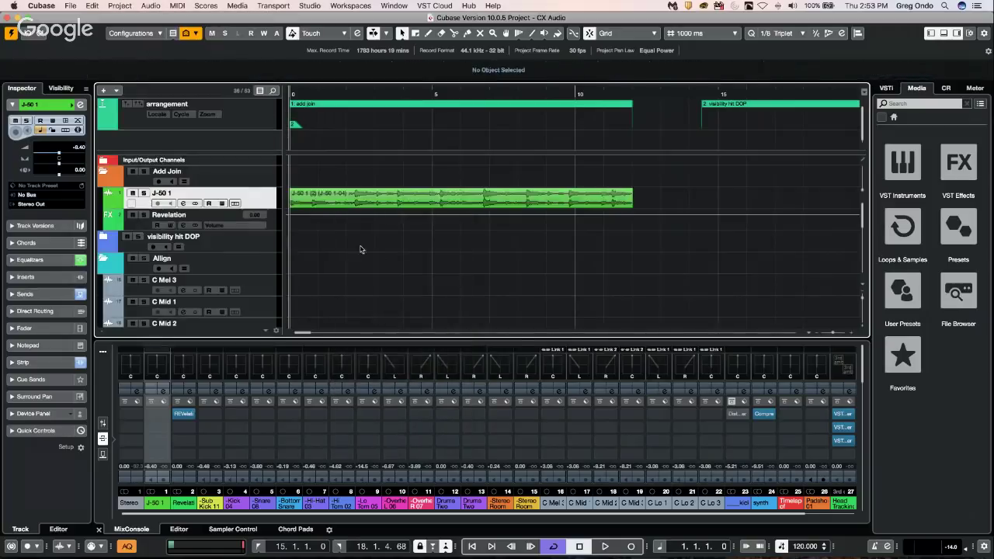
{"action": "right_click", "coordinate": [261, 203]}
{"action": "mouse_move", "coordinate": [262, 203]}
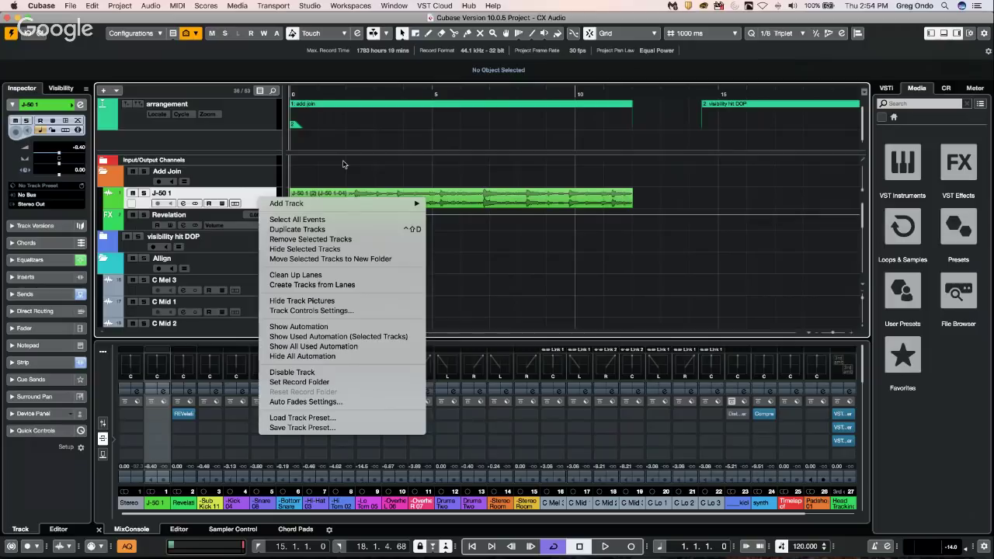
{"action": "right_click", "coordinate": [344, 164]}
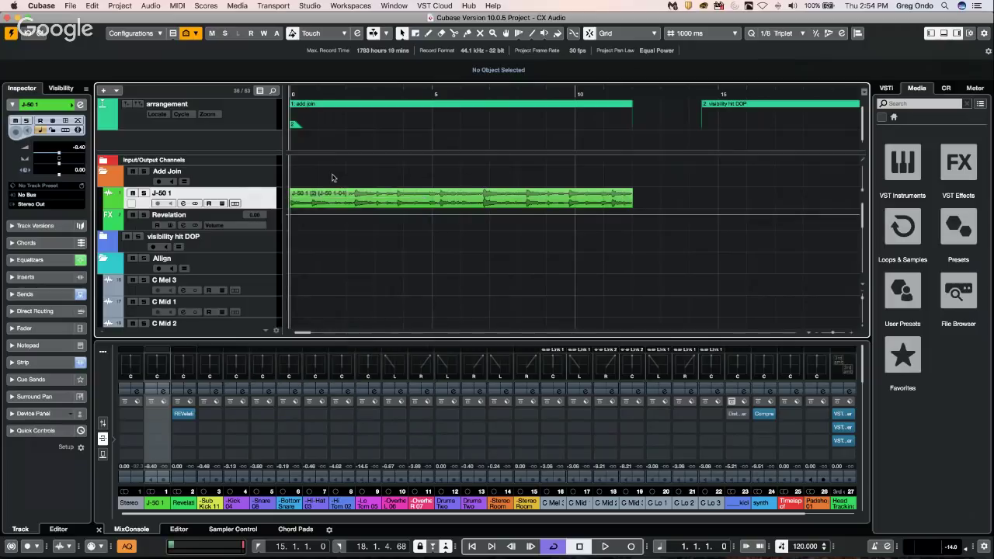
{"action": "right_click", "coordinate": [333, 178]}
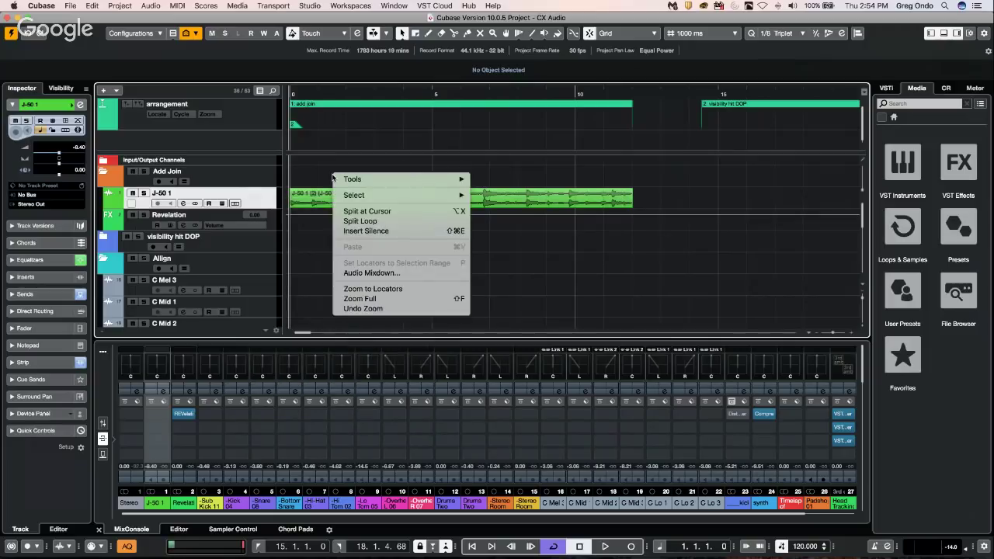
{"action": "mouse_move", "coordinate": [362, 194]}
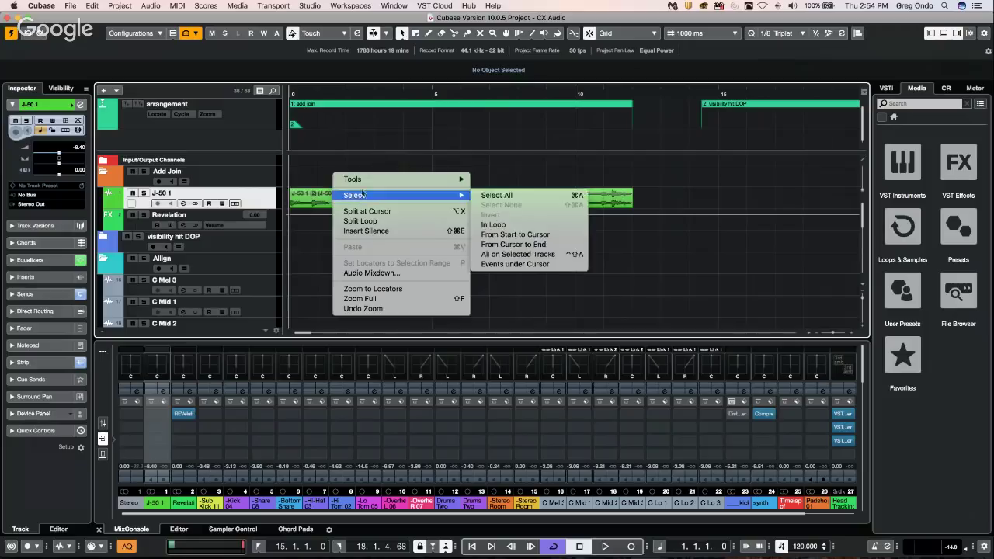
Step: Convert the J-50 1 track from multi-channel to mono and undo the conversion
{"action": "left_click", "coordinate": [130, 7]}
{"action": "left_click", "coordinate": [130, 7]}
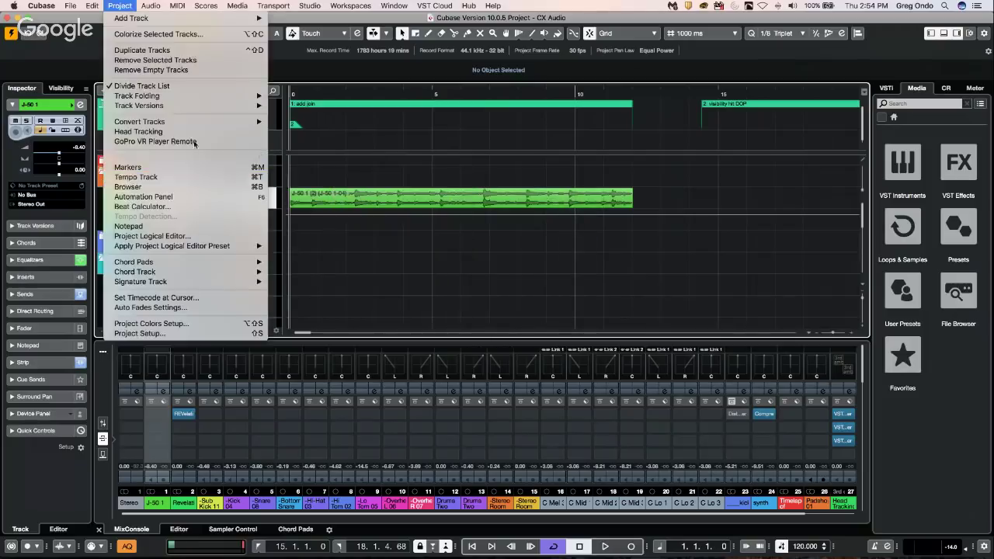
{"action": "mouse_move", "coordinate": [196, 123]}
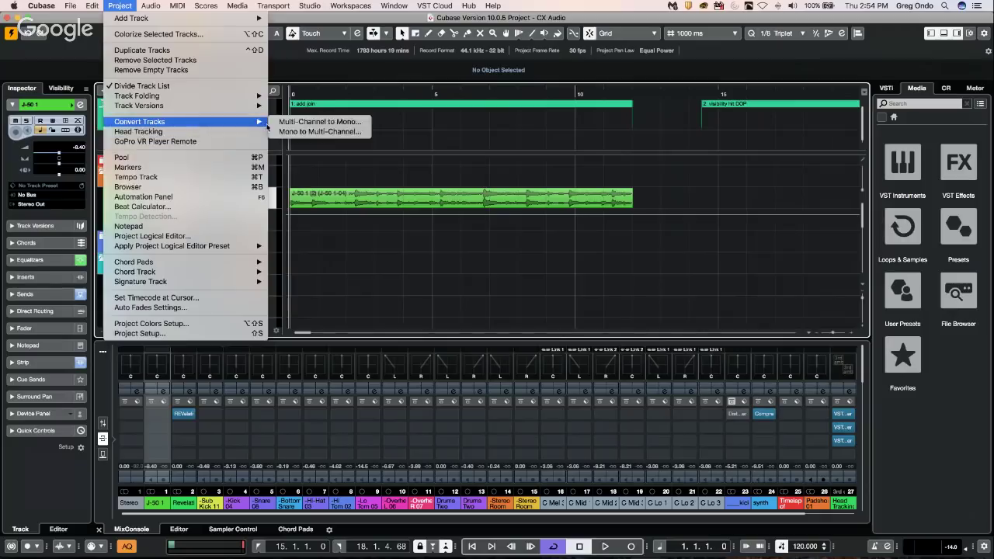
{"action": "left_click", "coordinate": [317, 122]}
{"action": "left_click", "coordinate": [535, 200]}
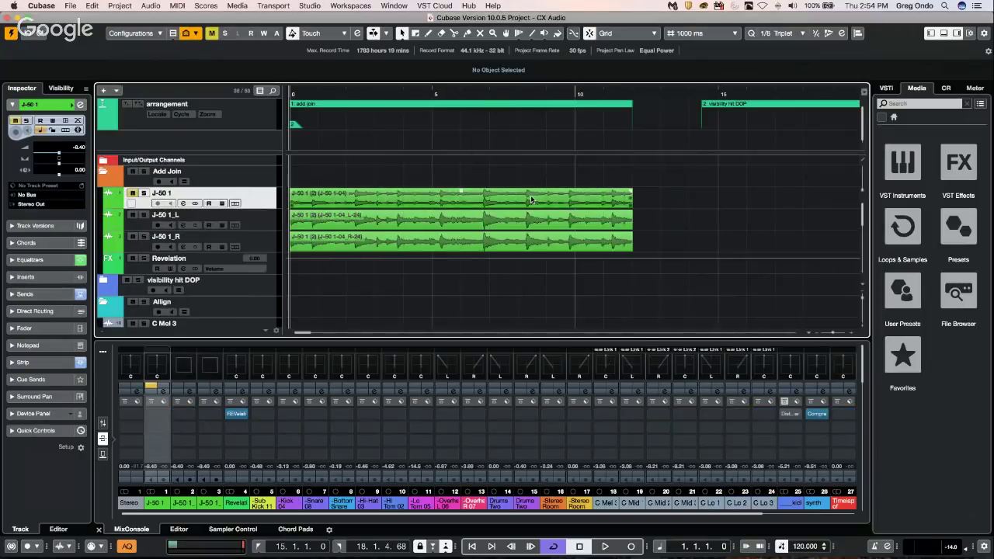
{"action": "key", "text": "super+z"}
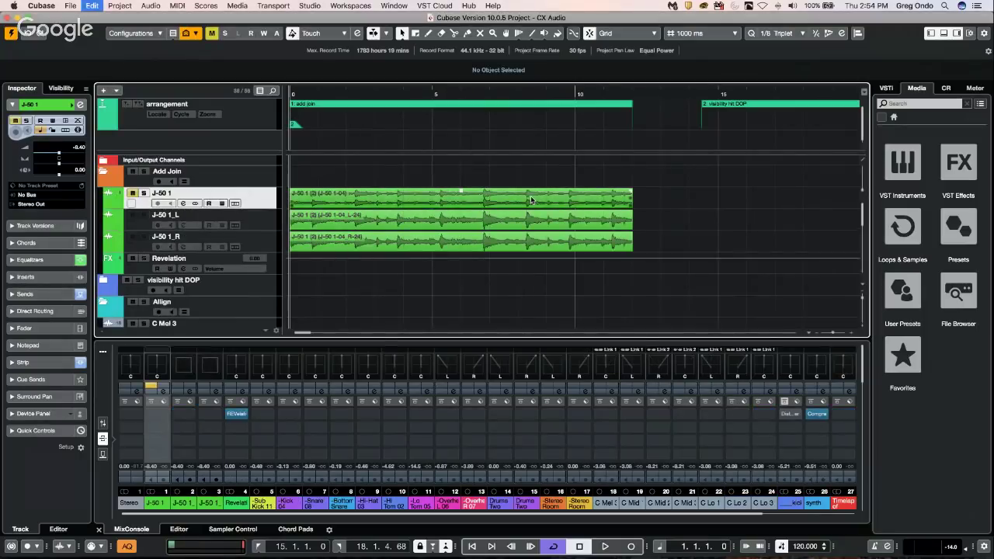
{"action": "key", "text": "super+z"}
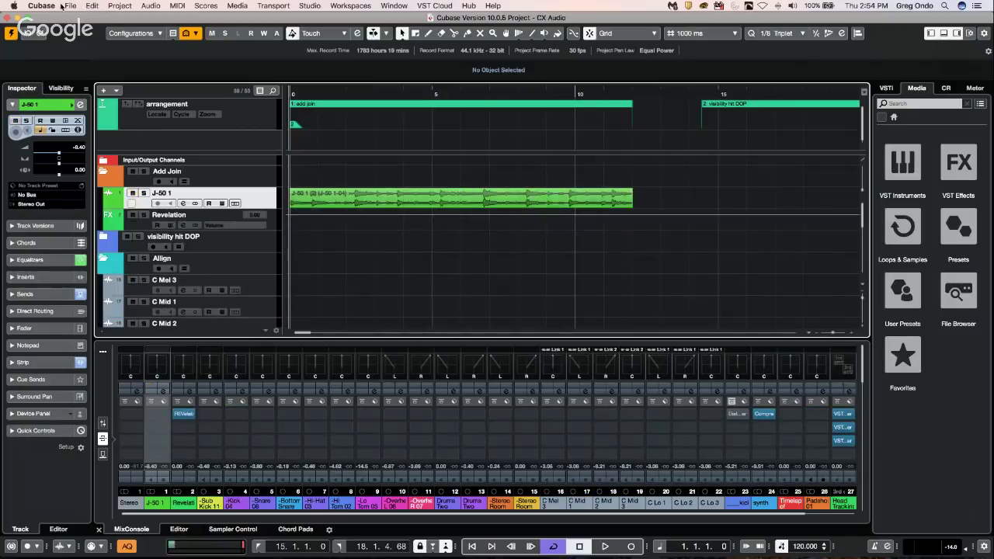
Step: Open the key commands list and look through the Project category for track conversion commands
{"action": "left_click", "coordinate": [118, 6]}
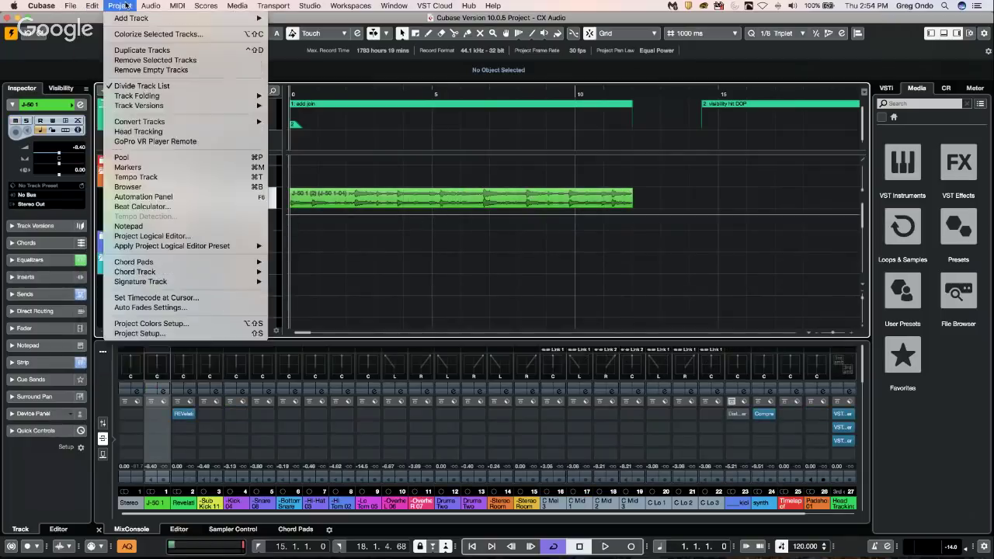
{"action": "mouse_move", "coordinate": [92, 6]}
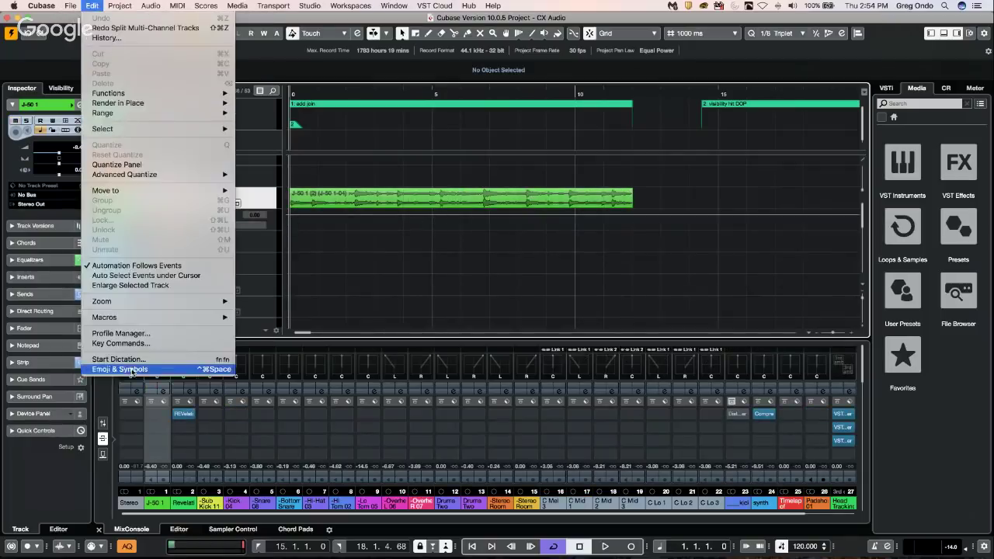
{"action": "left_click", "coordinate": [137, 343]}
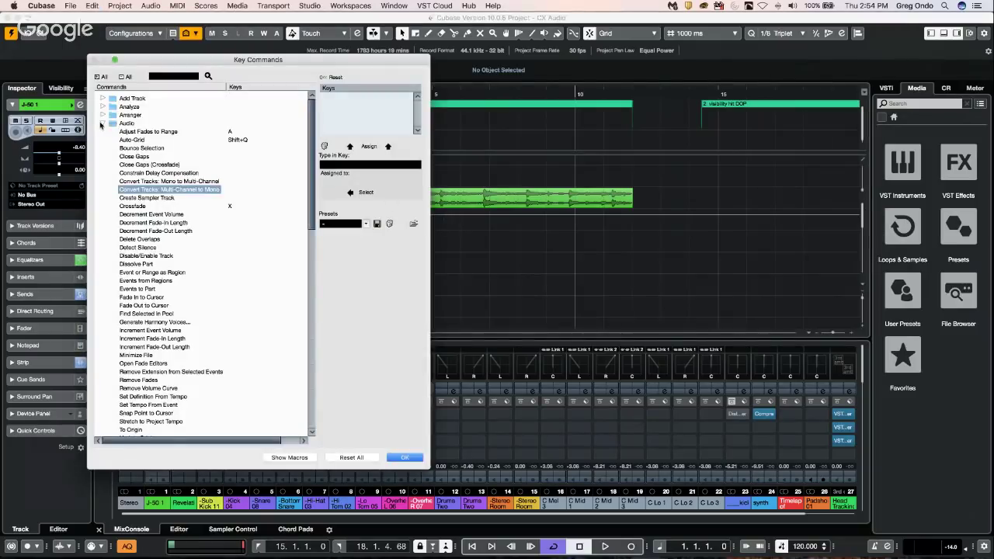
{"action": "left_click", "coordinate": [101, 124]}
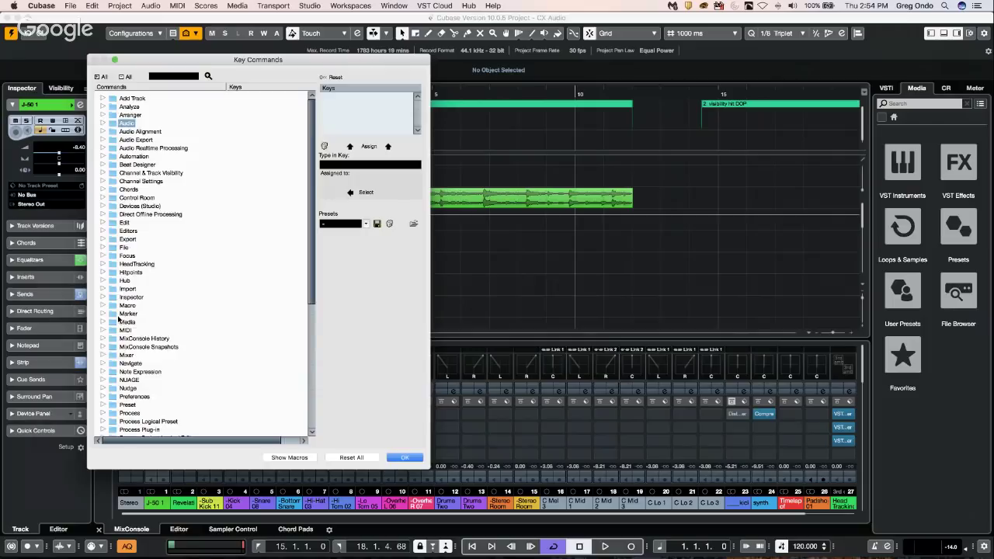
{"action": "scroll", "coordinate": [119, 319], "scroll_direction": "down", "scroll_amount": 1}
{"action": "scroll", "coordinate": [111, 362], "scroll_direction": "down", "scroll_amount": 2}
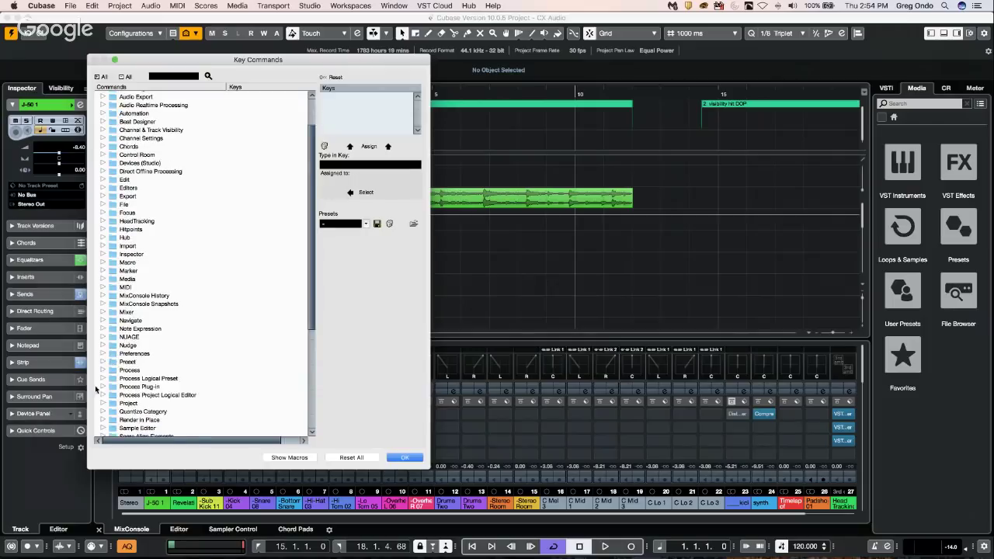
{"action": "left_click", "coordinate": [103, 403]}
{"action": "scroll", "coordinate": [153, 347], "scroll_direction": "down", "scroll_amount": 5}
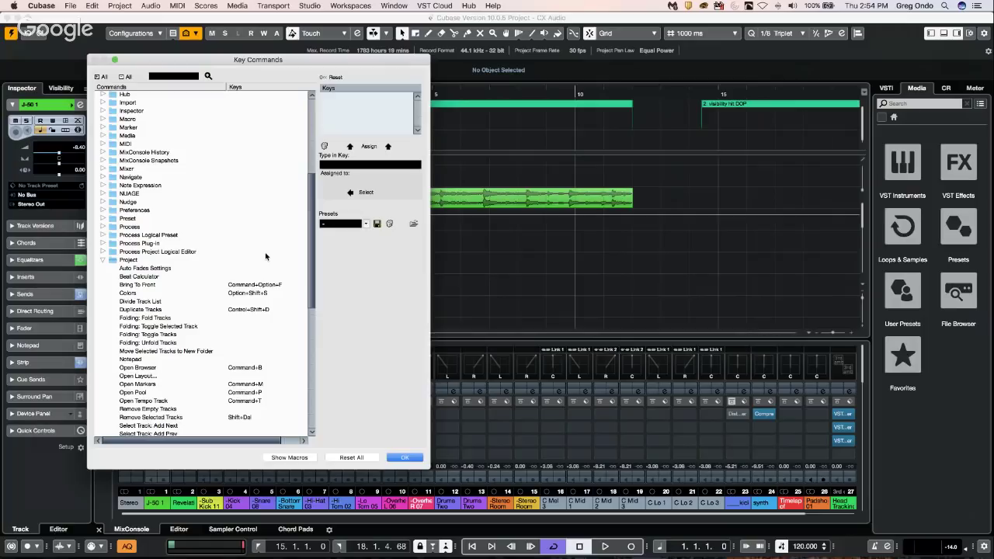
{"action": "scroll", "coordinate": [266, 256], "scroll_direction": "down", "scroll_amount": 3}
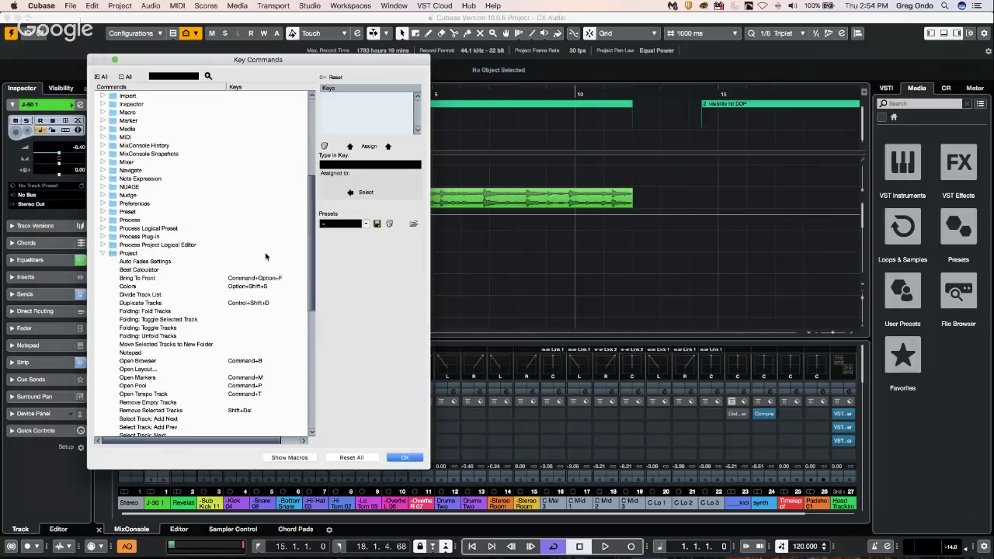
{"action": "scroll", "coordinate": [266, 256], "scroll_direction": "down", "scroll_amount": 6}
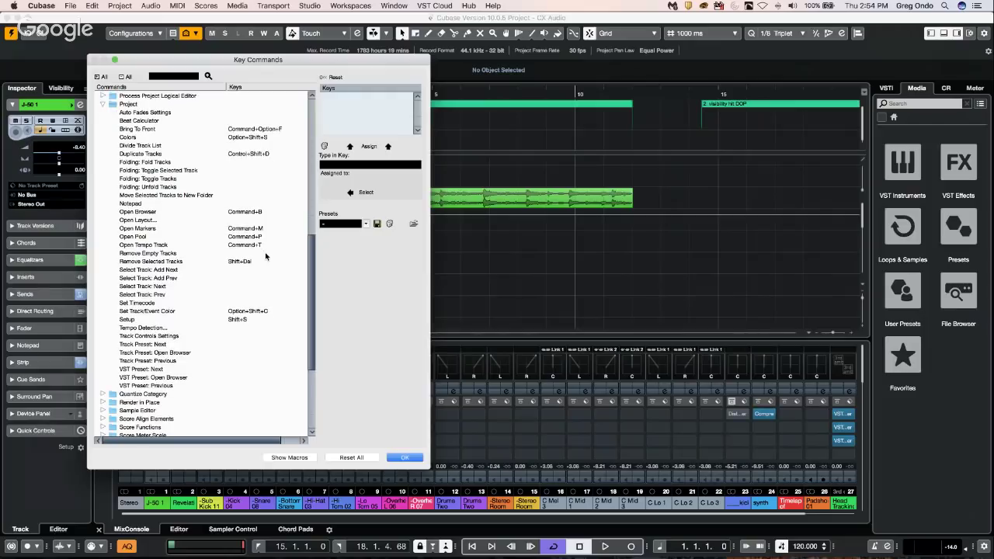
{"action": "scroll", "coordinate": [266, 256], "scroll_direction": "up", "scroll_amount": 10}
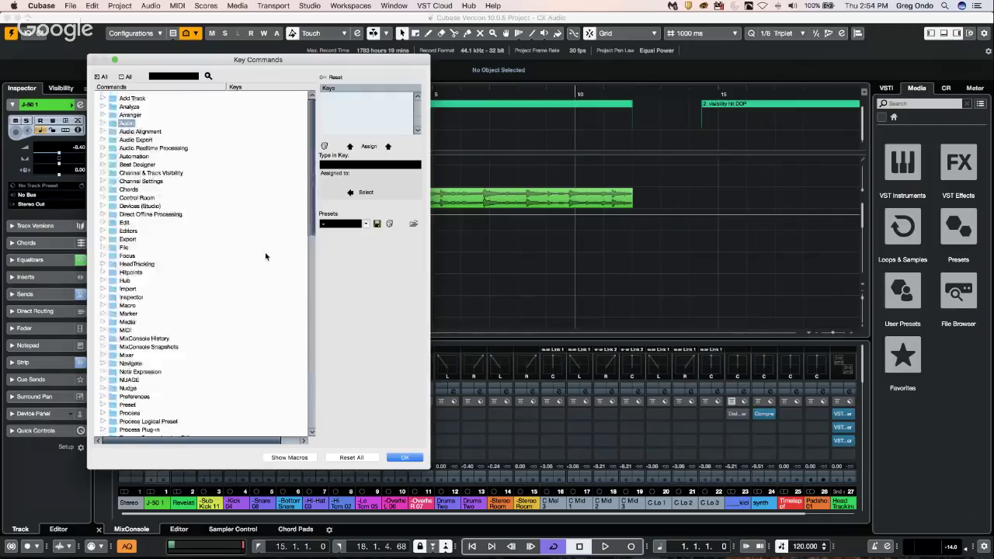
Step: Search the key commands for "multi-channel to mono" and close the key commands list
{"action": "left_click", "coordinate": [121, 7]}
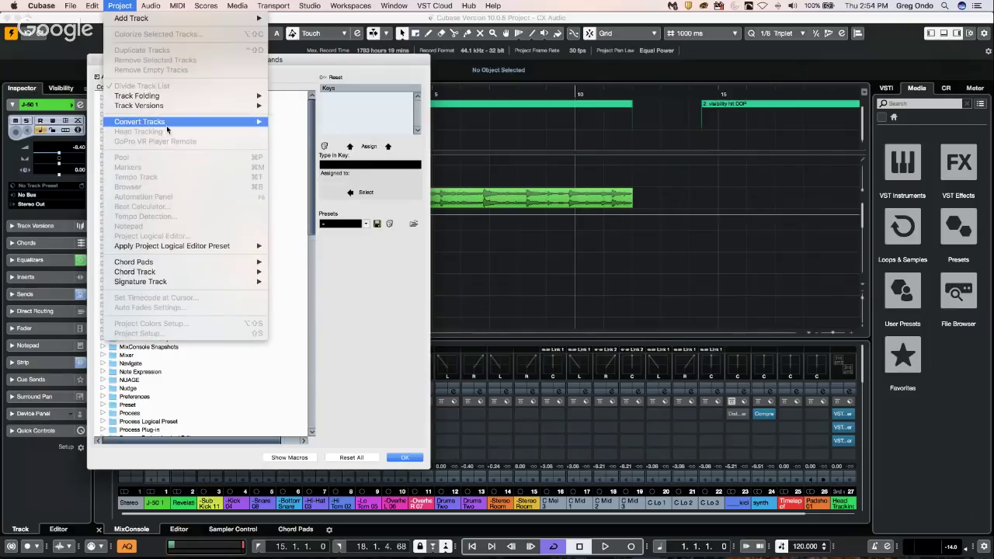
{"action": "mouse_move", "coordinate": [167, 127]}
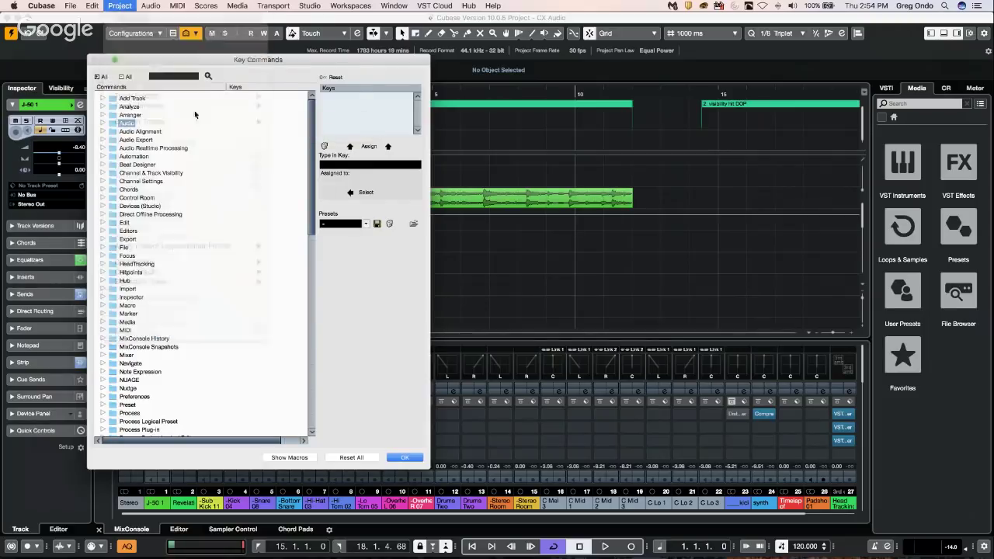
{"action": "left_click", "coordinate": [278, 191]}
{"action": "left_click", "coordinate": [161, 76]}
{"action": "type", "text": "mu"}
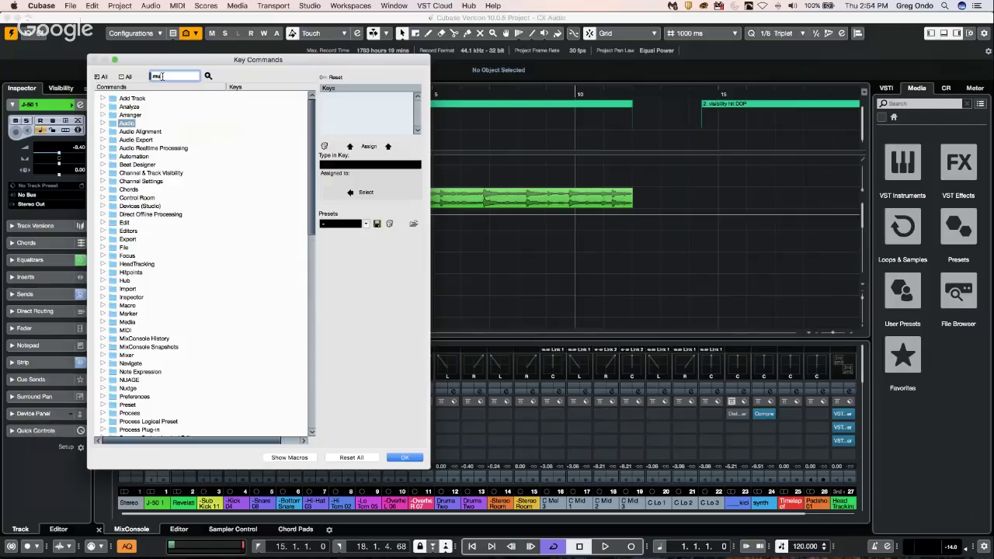
{"action": "type", "text": "lti-channel to mono"}
{"action": "key", "text": "Return"}
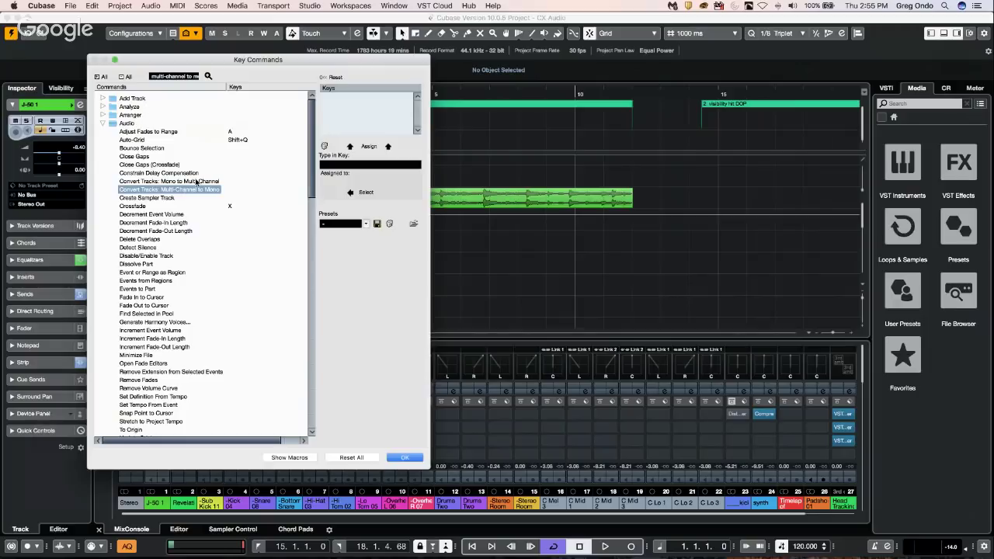
{"action": "left_click", "coordinate": [405, 457]}
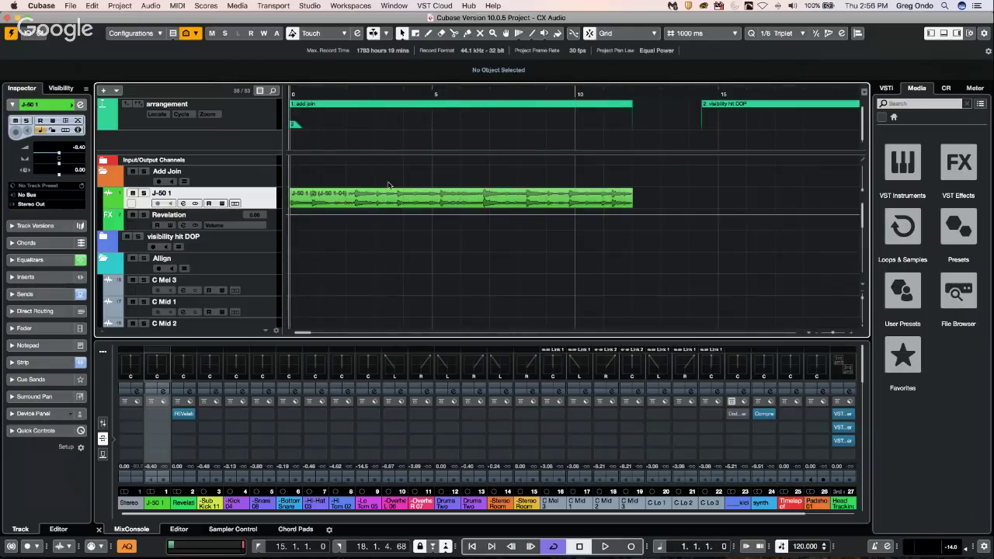
Step: Play back the J-50 1 event and set the locators to its range
{"action": "key", "text": "space"}
{"action": "left_click", "coordinate": [365, 203]}
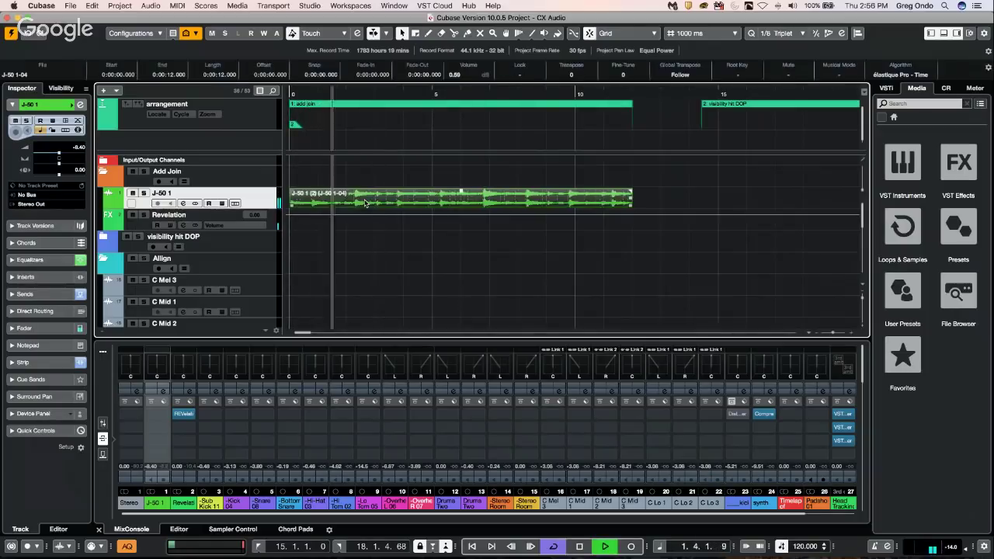
{"action": "key", "text": "p"}
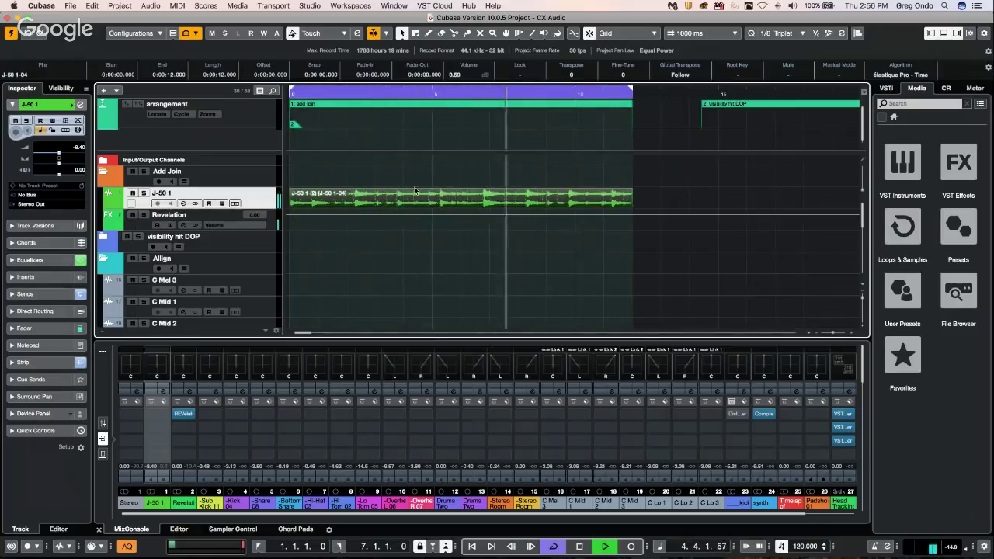
{"action": "key", "text": "space"}
Step: During playback, transpose the J-50 1 event in semitone steps down to -4 and back up to 0
{"action": "key", "text": "g"}
{"action": "key", "text": "g"}
{"action": "key", "text": "g"}
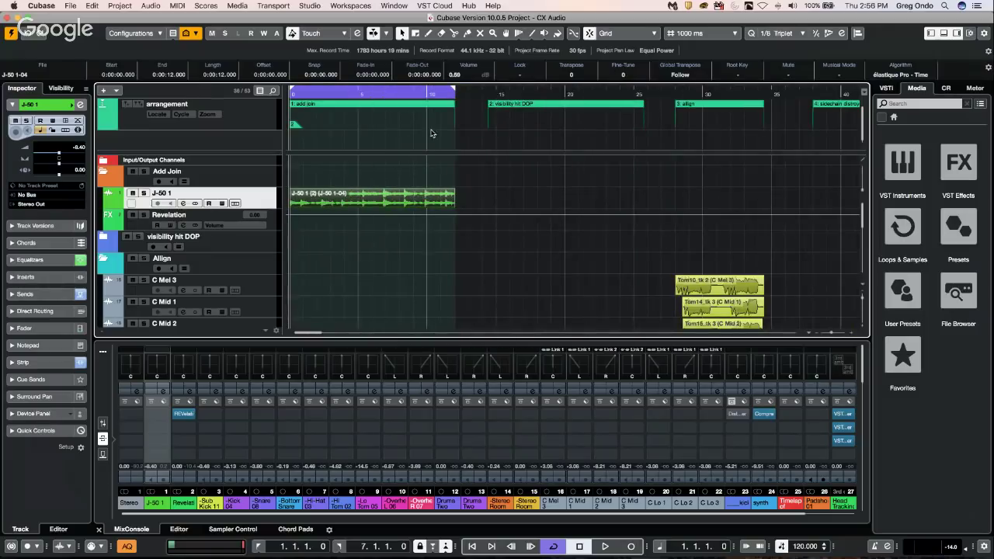
{"action": "key", "text": "space"}
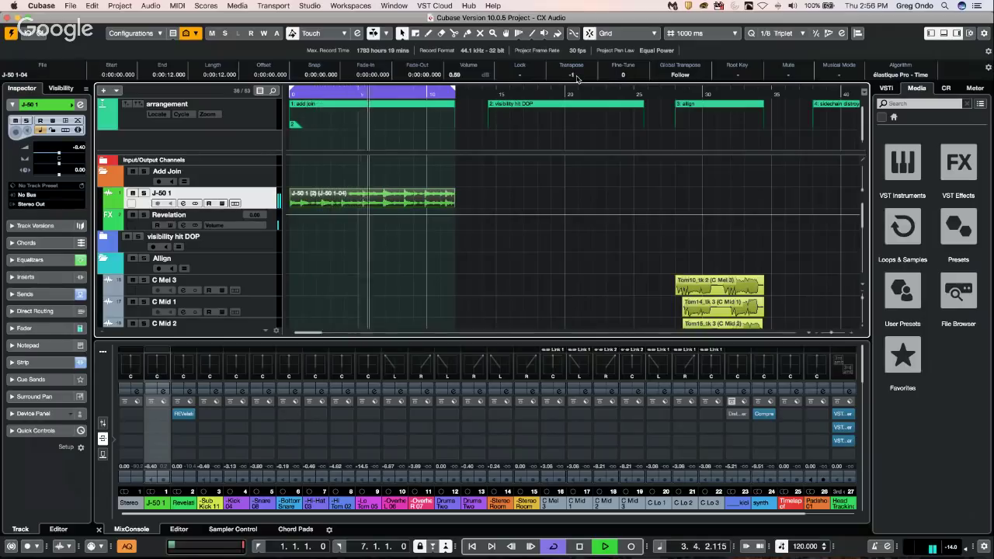
{"action": "scroll", "coordinate": [577, 79], "scroll_direction": "down", "scroll_amount": 1}
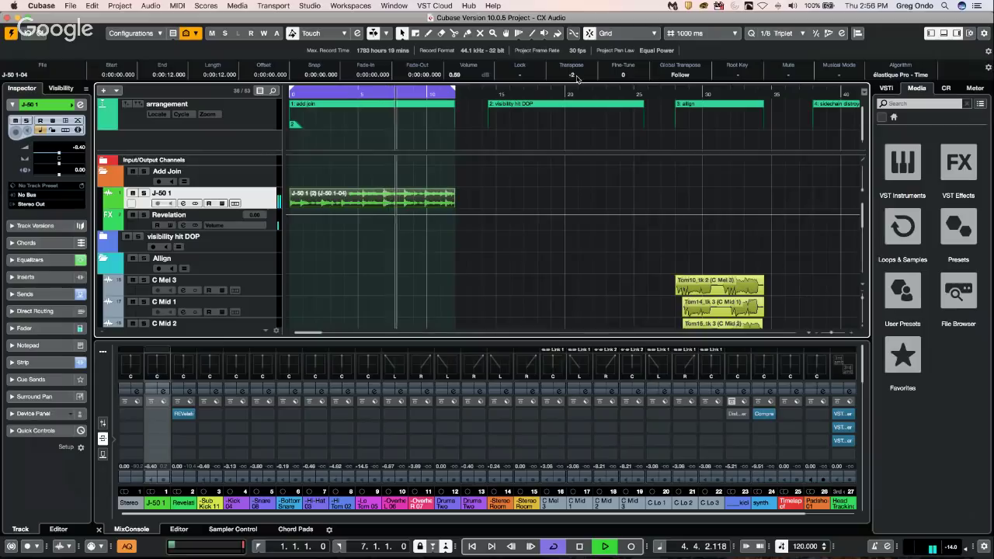
{"action": "scroll", "coordinate": [577, 78], "scroll_direction": "down", "scroll_amount": 1}
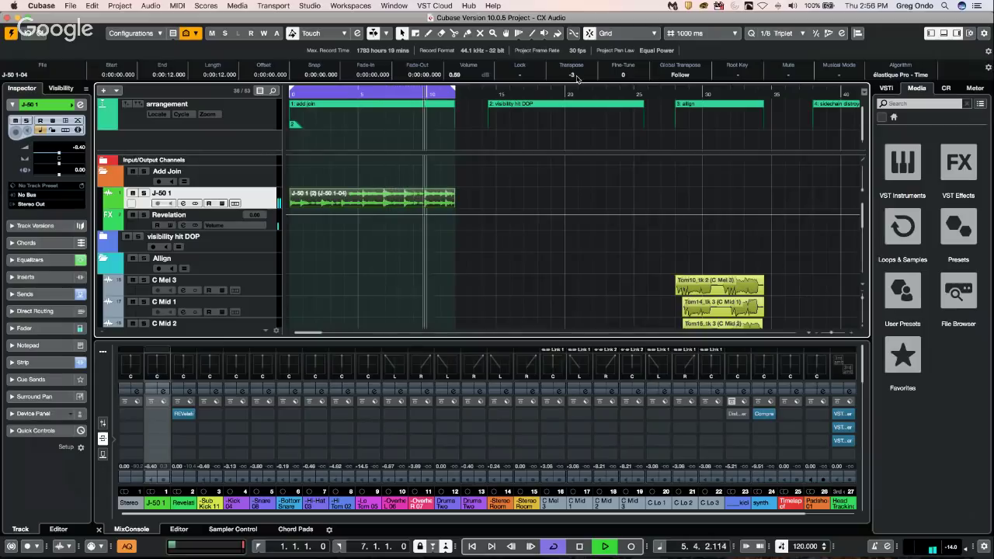
{"action": "scroll", "coordinate": [577, 78], "scroll_direction": "down", "scroll_amount": 1}
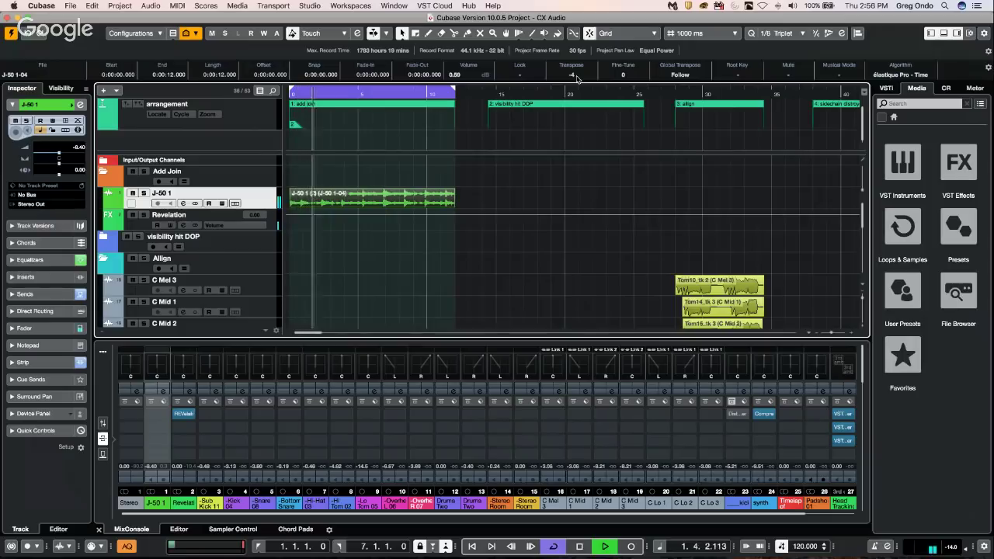
{"action": "scroll", "coordinate": [577, 79], "scroll_direction": "up", "scroll_amount": 1}
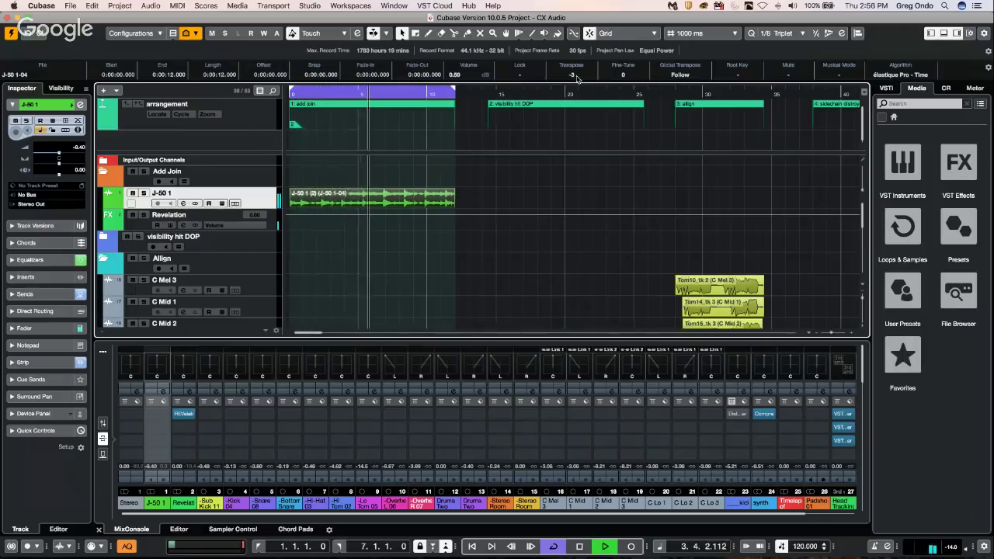
{"action": "scroll", "coordinate": [577, 78], "scroll_direction": "up", "scroll_amount": 1}
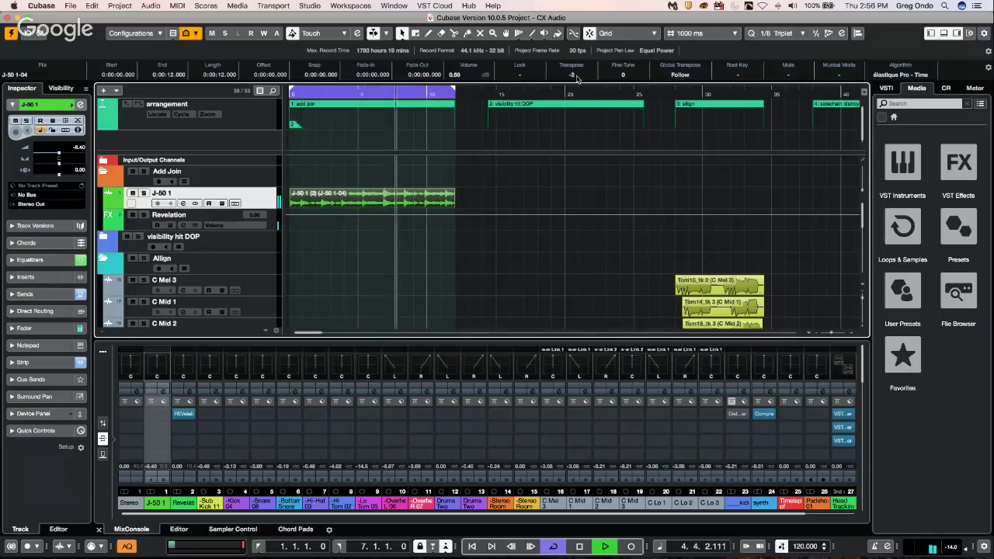
{"action": "scroll", "coordinate": [578, 79], "scroll_direction": "up", "scroll_amount": 2}
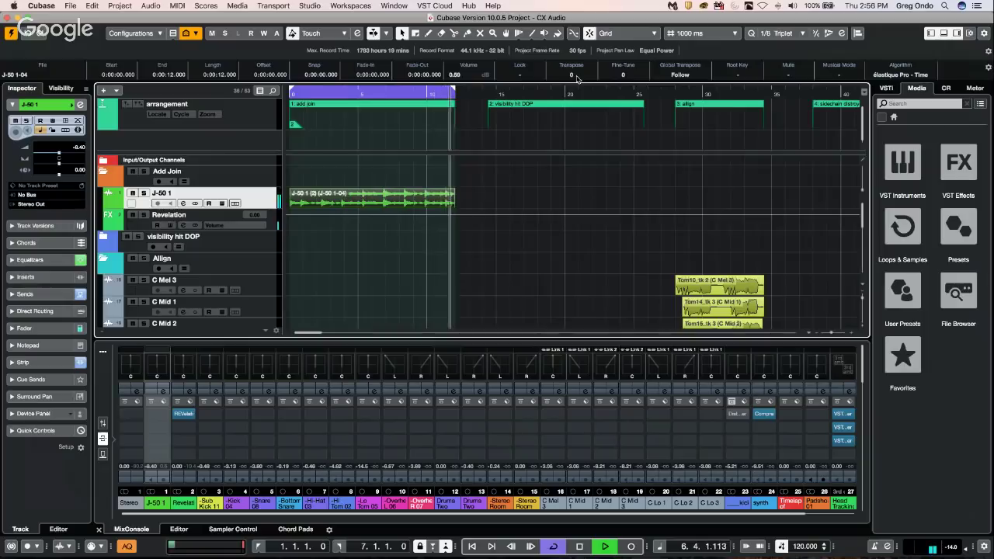
Step: Set the J-50 1 event's Transpose to 3, listen, stop playback and return the value to 0
{"action": "left_click", "coordinate": [577, 79]}
{"action": "type", "text": "3"}
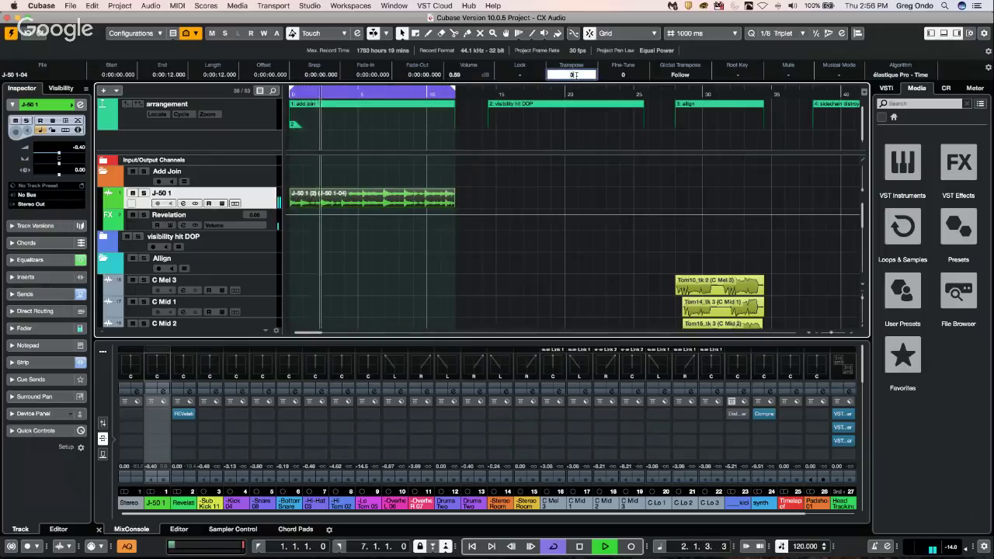
{"action": "key", "text": "Return"}
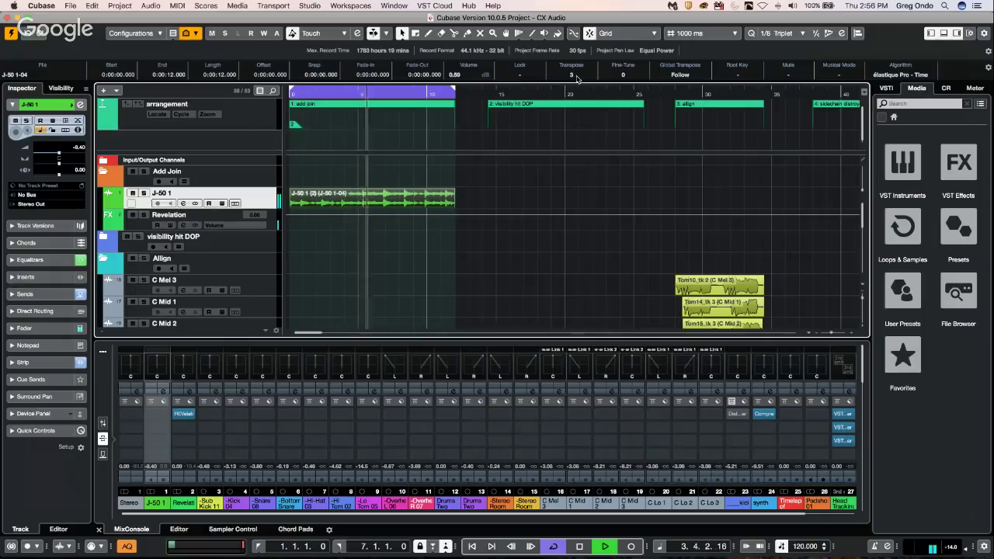
{"action": "key", "text": "space"}
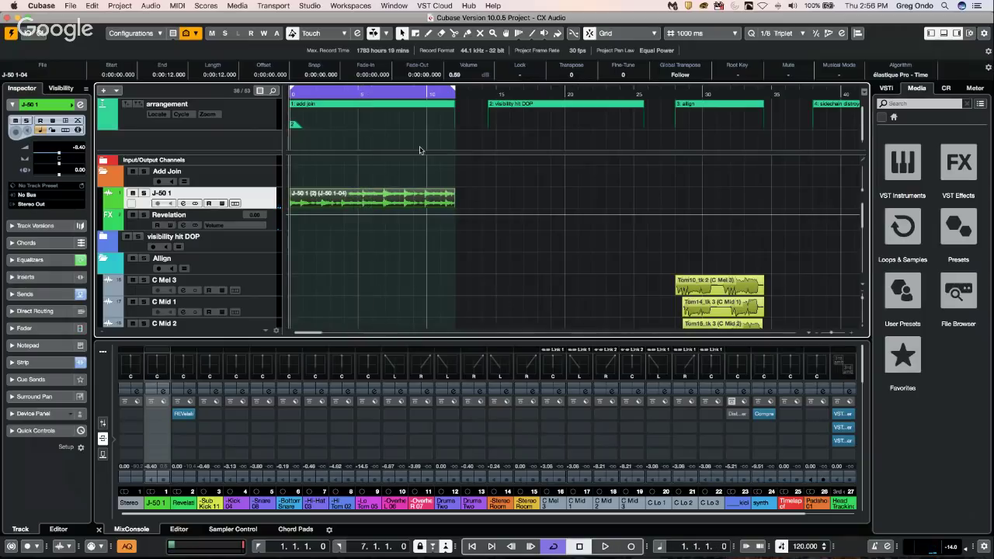
Step: Split the J-50 1 event at 2, 5 and 8 seconds and select the second segment
{"action": "key", "text": "3"}
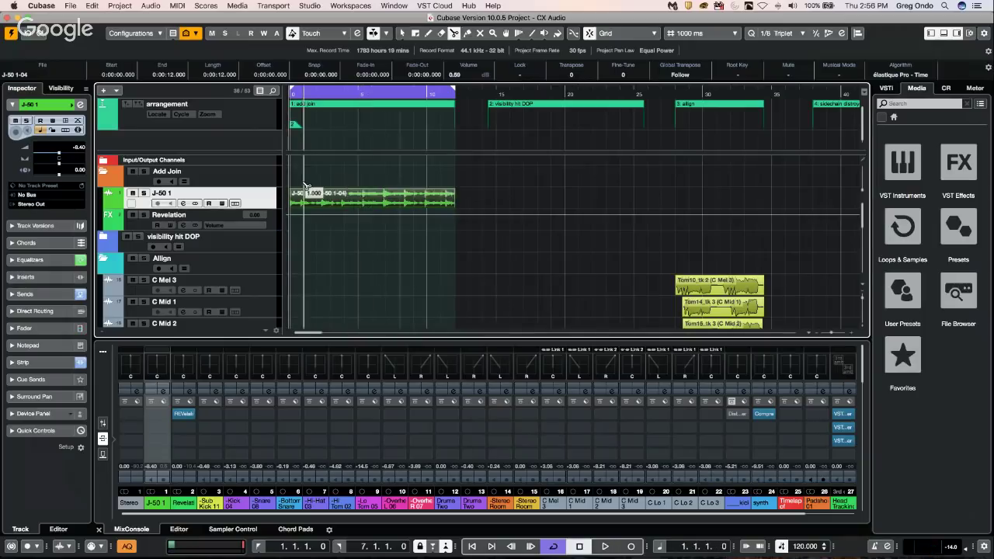
{"action": "left_click", "coordinate": [319, 200]}
{"action": "left_click", "coordinate": [358, 201]}
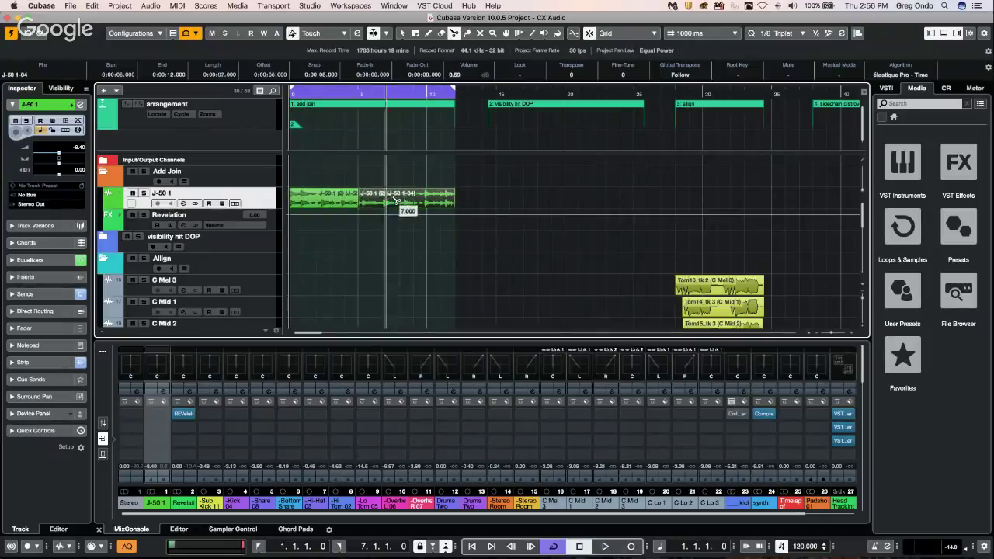
{"action": "left_click", "coordinate": [400, 201]}
{"action": "key", "text": "1"}
{"action": "left_click", "coordinate": [341, 197]}
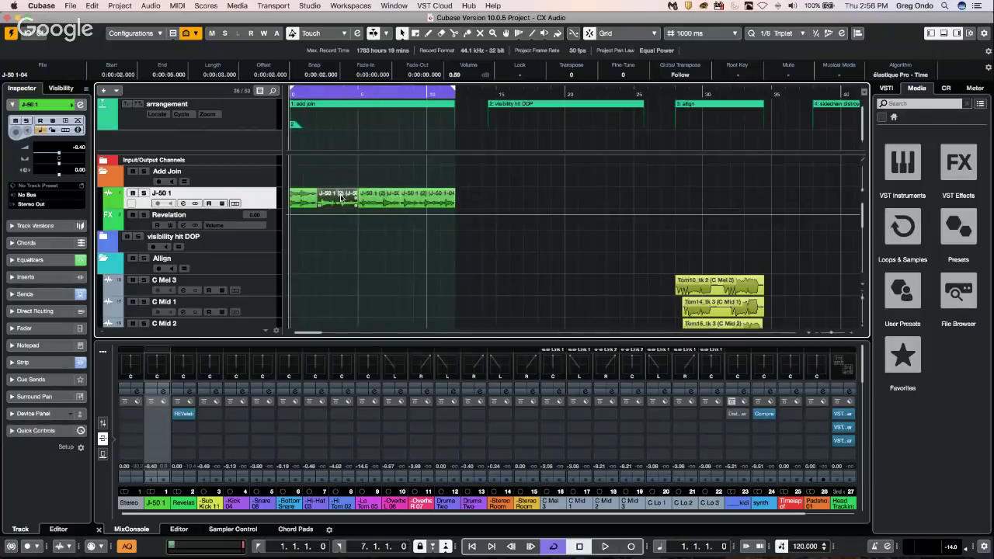
Step: Transpose the third J-50 1 segment to 2 and the fourth to -1, play them back and return the fourth to 0
{"action": "key", "text": "Right"}
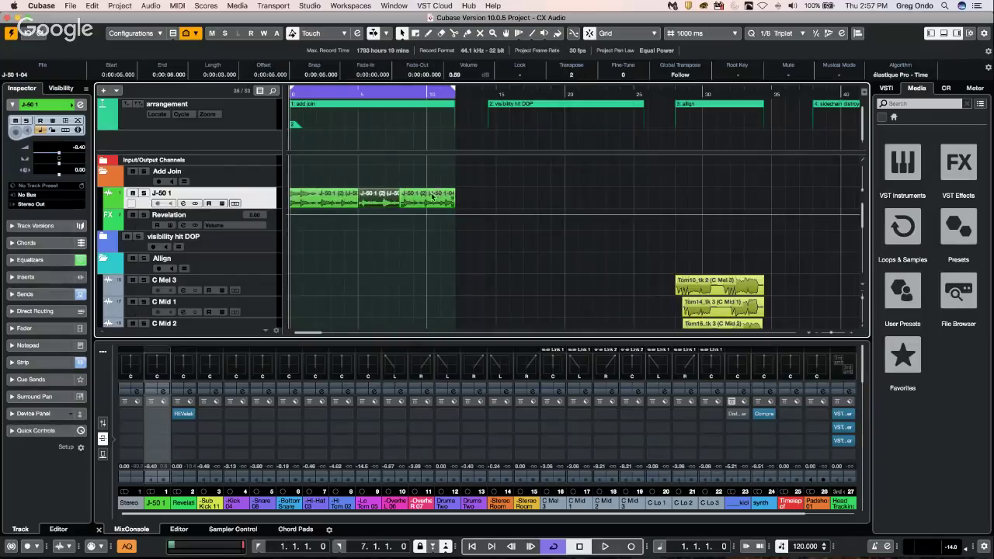
{"action": "key", "text": "Right"}
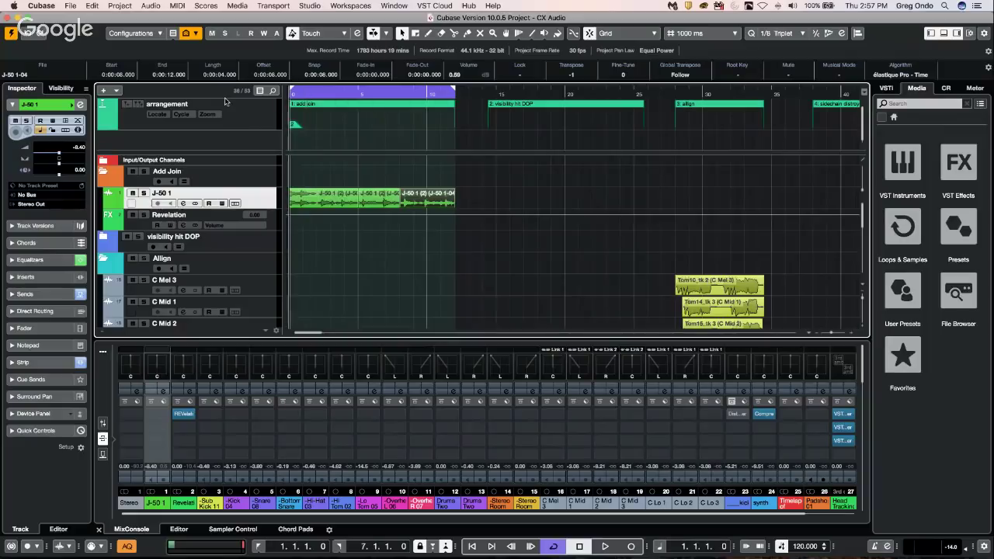
{"action": "key", "text": "space"}
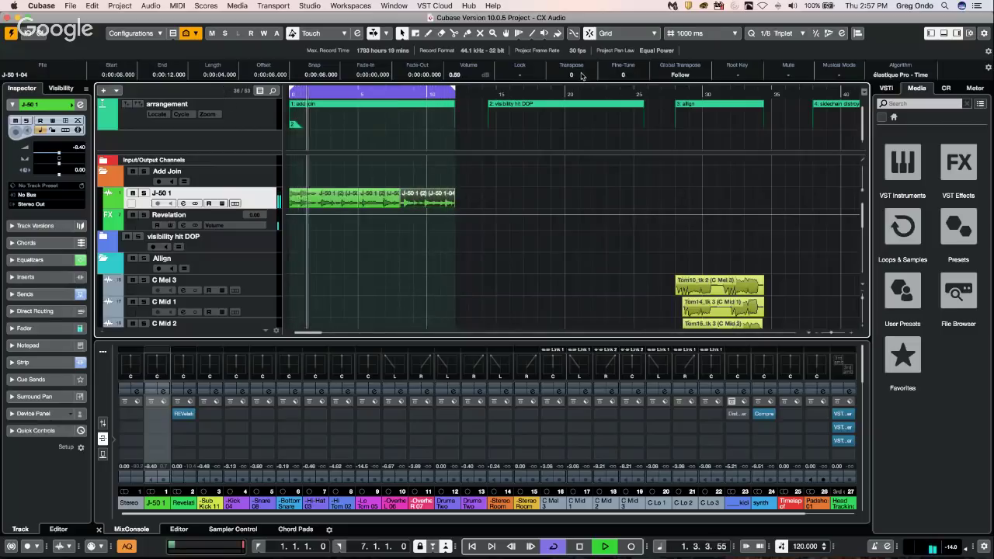
{"action": "scroll", "coordinate": [577, 77], "scroll_direction": "up", "scroll_amount": 1}
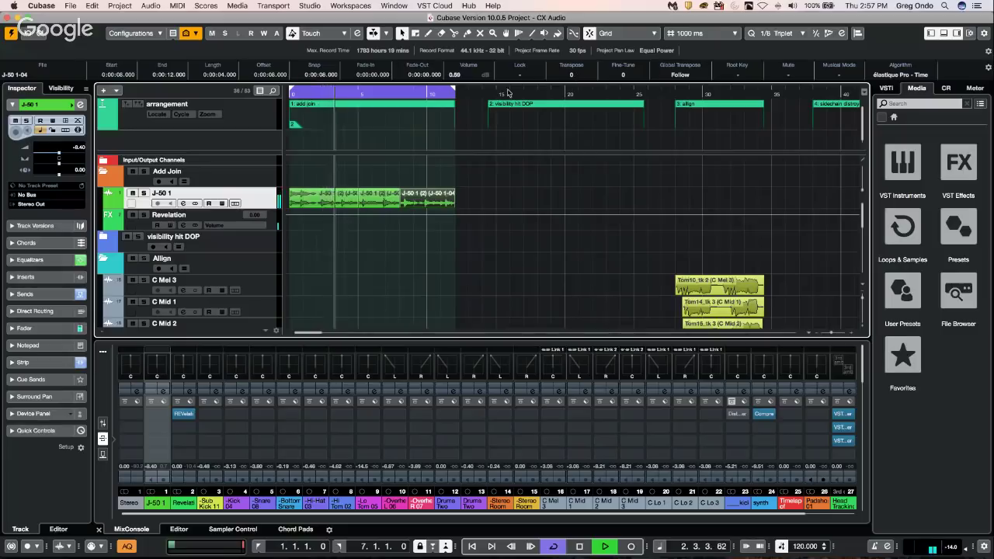
{"action": "key", "text": "space"}
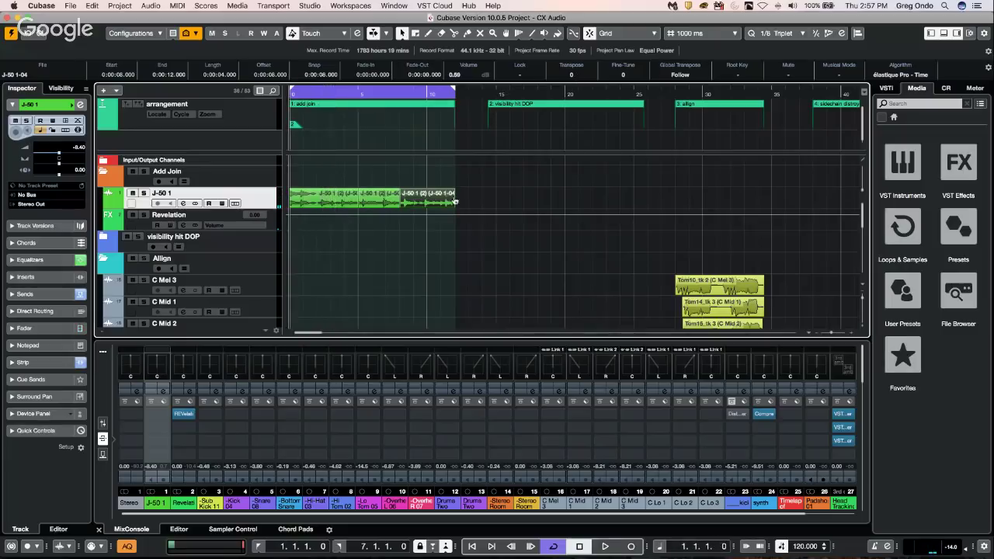
Step: Check the Transpose values of the third and second J-50 1 segments and select all four segments together
{"action": "left_click", "coordinate": [372, 203]}
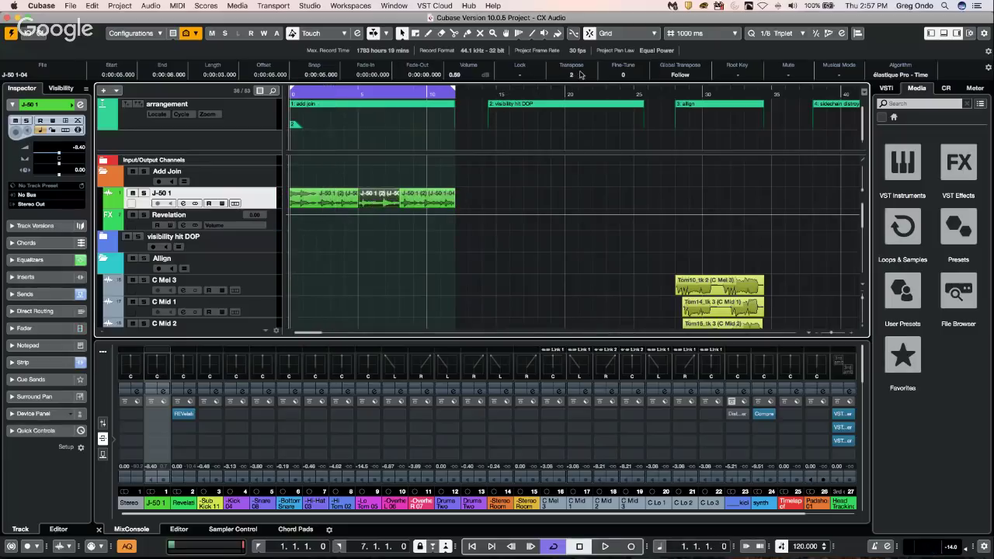
{"action": "left_click_drag", "start_coordinate": [347, 201], "coordinate": [348, 200]}
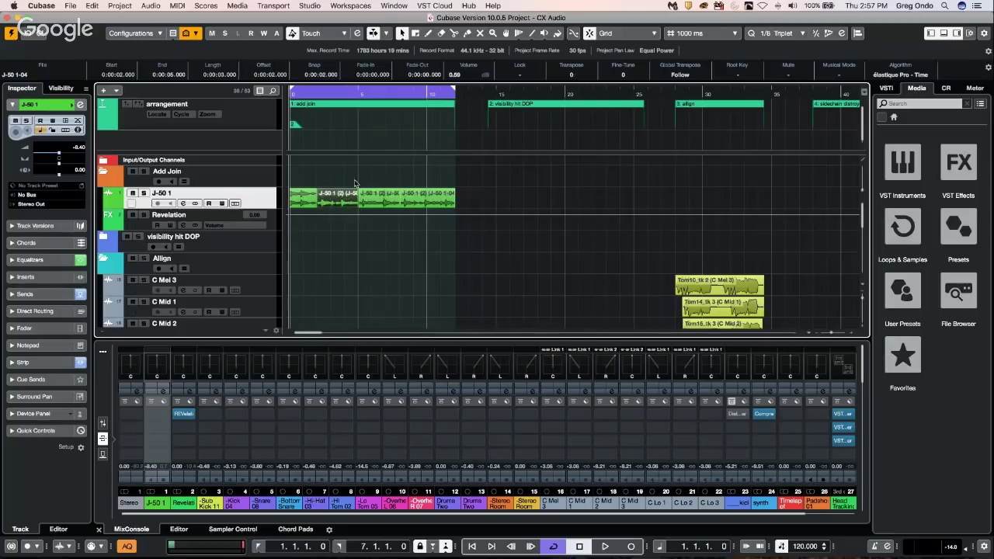
{"action": "left_click", "coordinate": [301, 177]}
{"action": "left_click", "coordinate": [440, 207]}
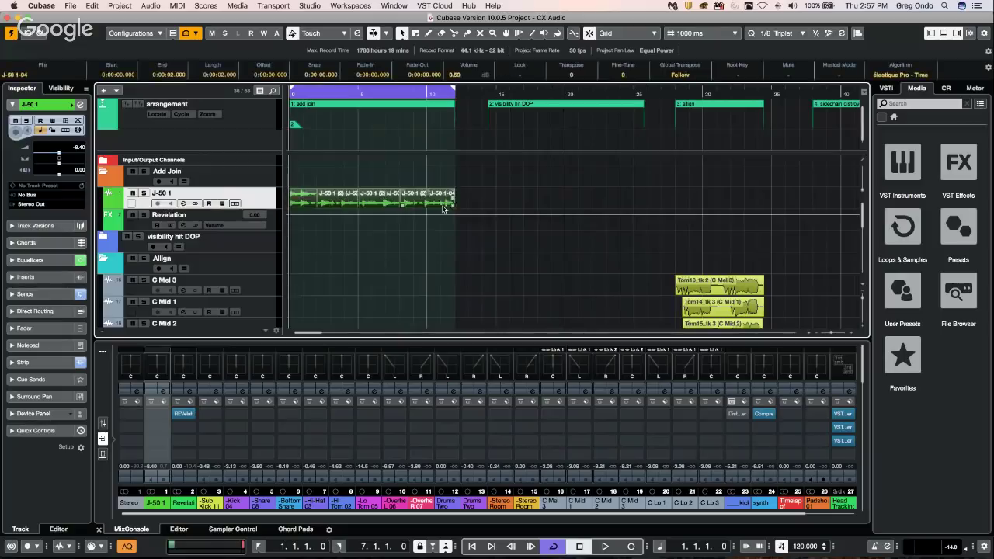
{"action": "scroll", "coordinate": [576, 74], "scroll_direction": "down", "scroll_amount": 5}
Step: Open the recent project beatles stones CX.cpr, activate it and select the Groove Agent track's 064-C Kick Snare 1 part
{"action": "left_click", "coordinate": [70, 5]}
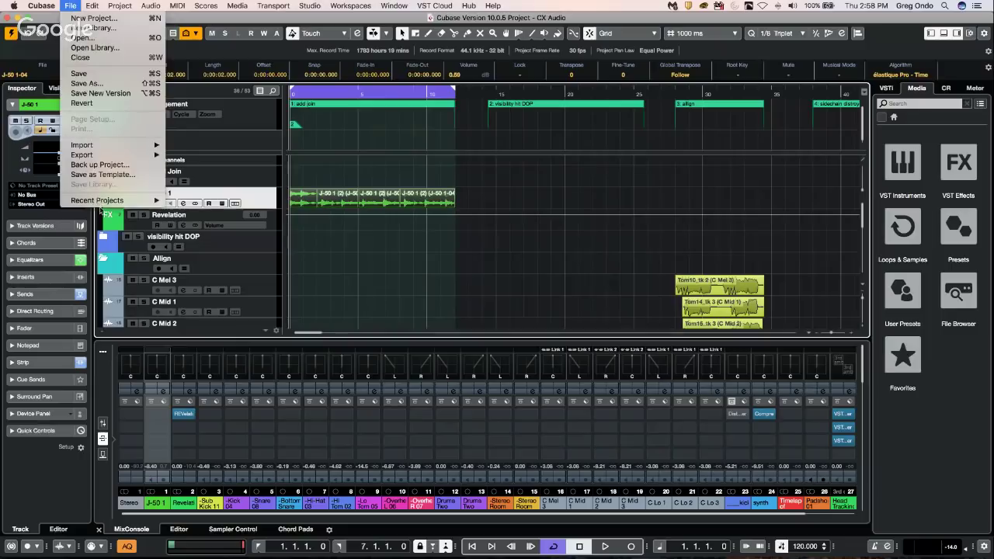
{"action": "mouse_move", "coordinate": [108, 203]}
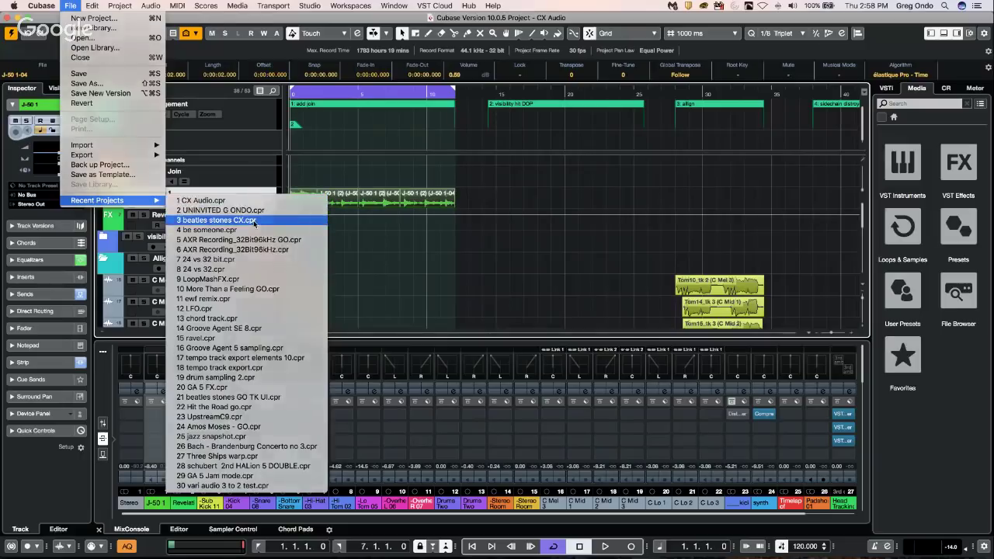
{"action": "left_click", "coordinate": [254, 221]}
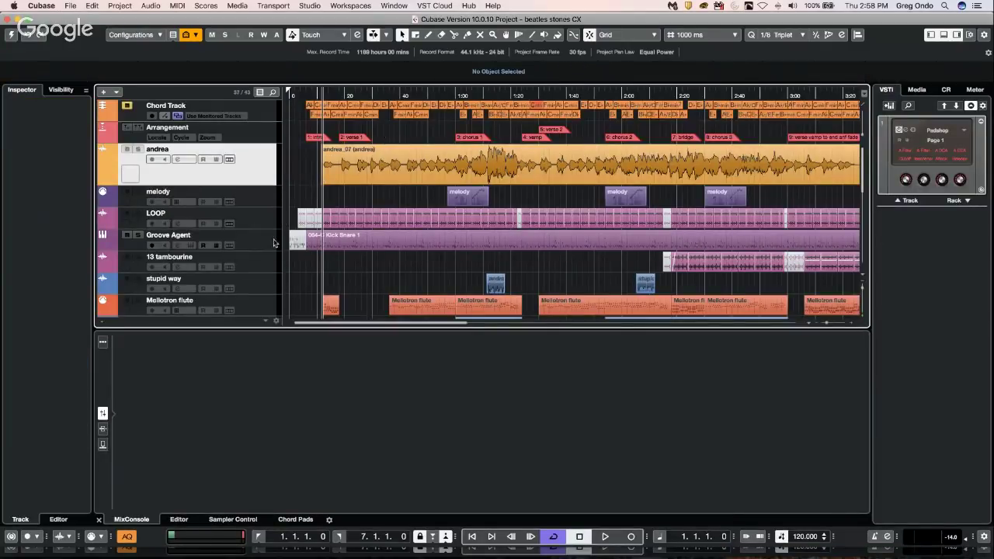
{"action": "left_click", "coordinate": [270, 244]}
{"action": "left_click", "coordinate": [405, 241]}
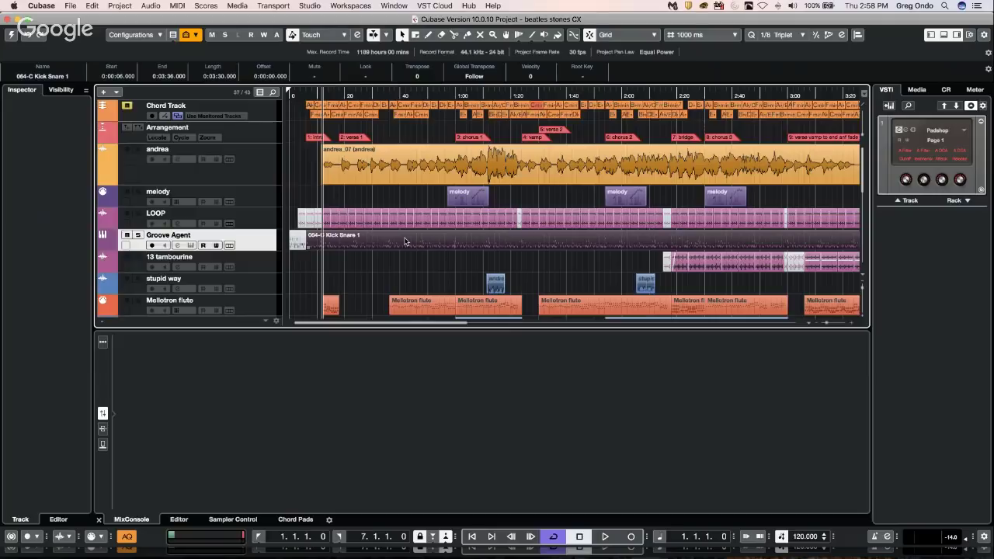
{"action": "left_click", "coordinate": [12, 36]}
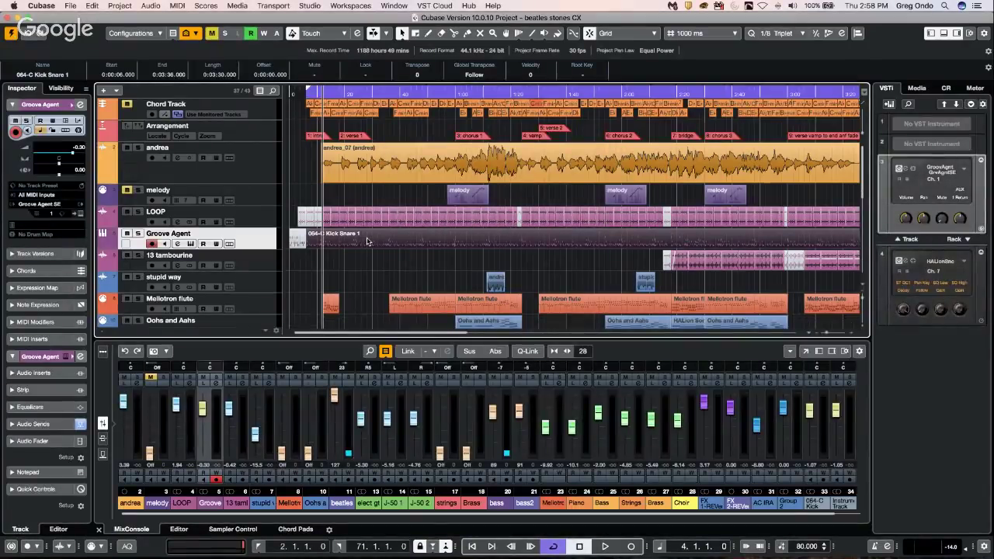
Step: Open the 064-C Kick Snare 1 part for editing around bar 9 and display it in the Drum Editor
{"action": "double_click", "coordinate": [368, 242]}
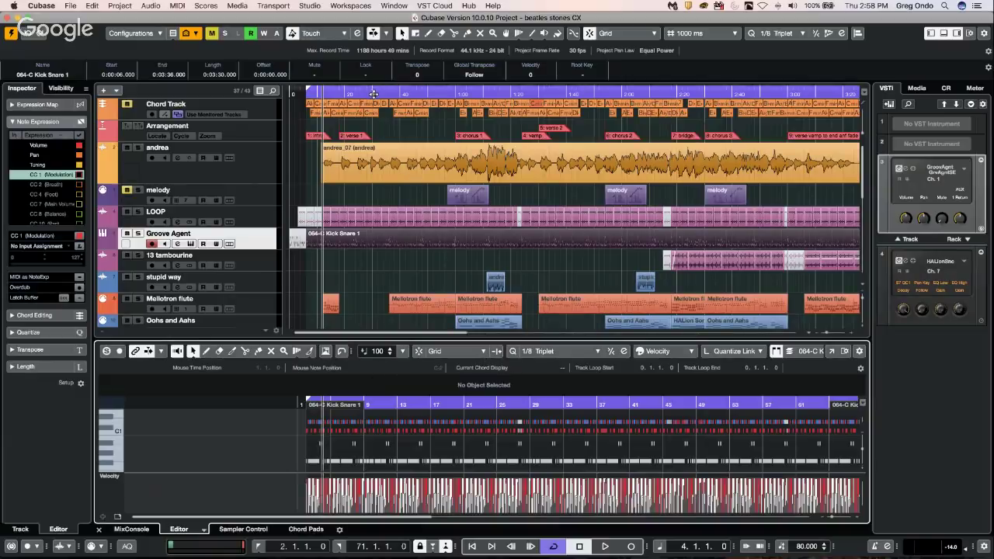
{"action": "left_click", "coordinate": [371, 147]}
{"action": "key", "text": "space"}
{"action": "key", "text": "h"}
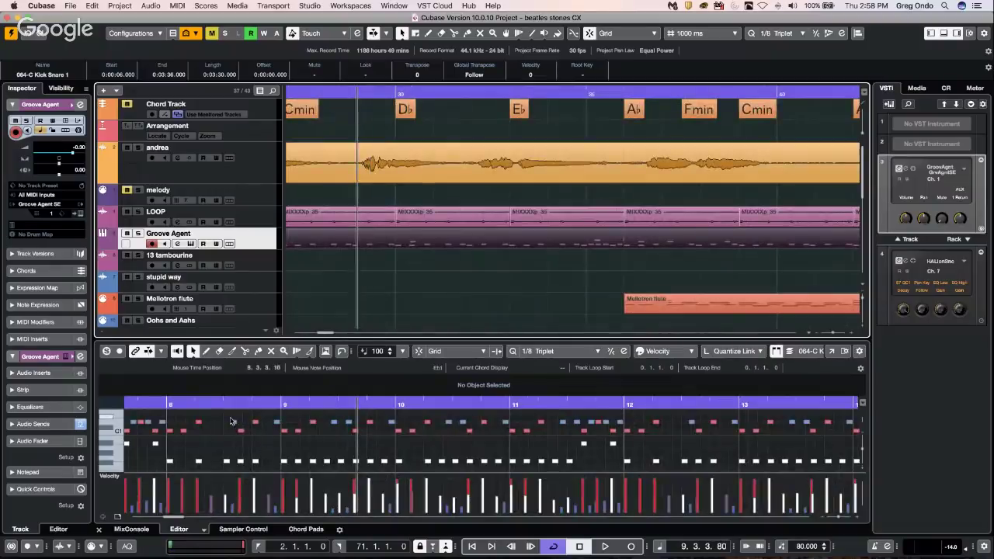
{"action": "left_click", "coordinate": [204, 529]}
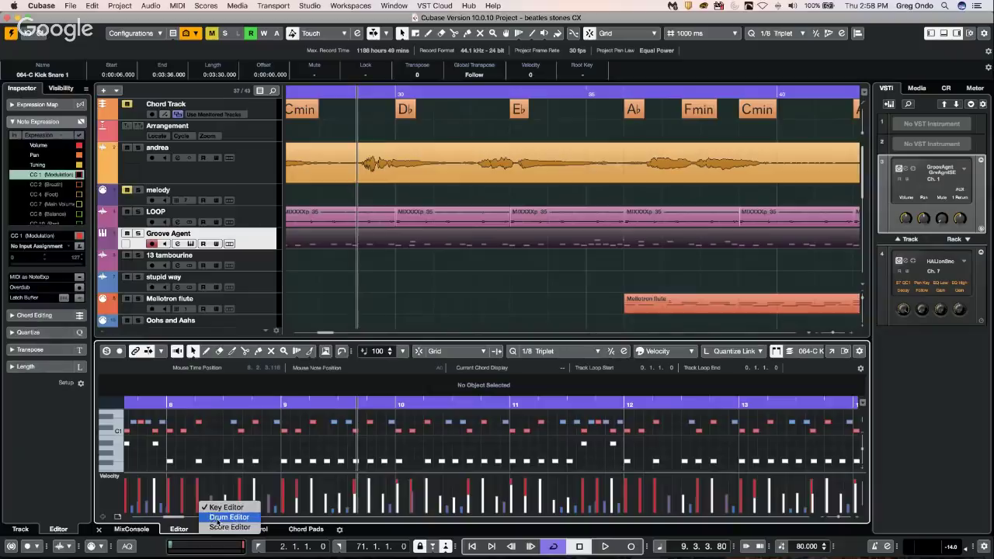
{"action": "left_click", "coordinate": [213, 518]}
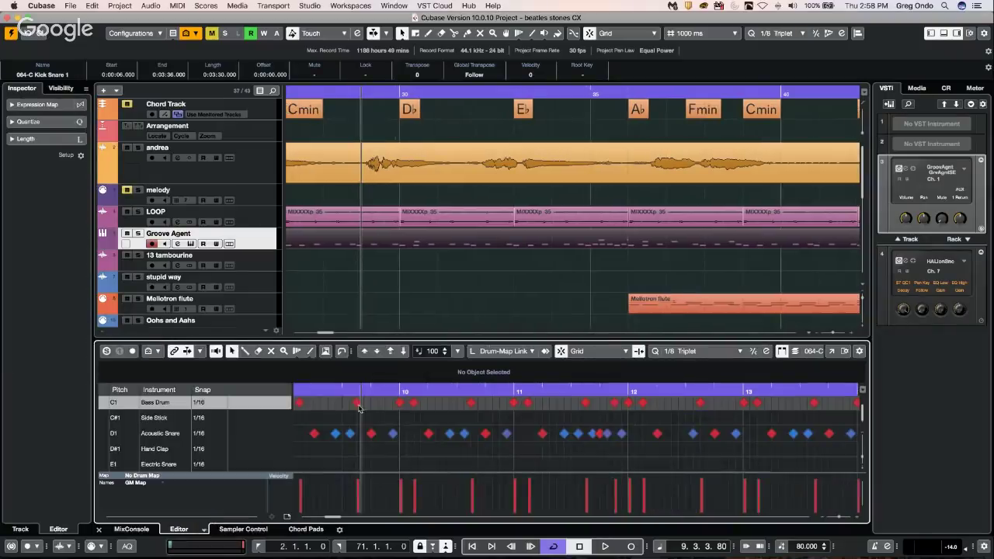
Step: Enlarge the lower editor area and switch the part through the Score and Key Editors back to the Drum Editor
{"action": "left_click_drag", "start_coordinate": [353, 337], "coordinate": [354, 225]}
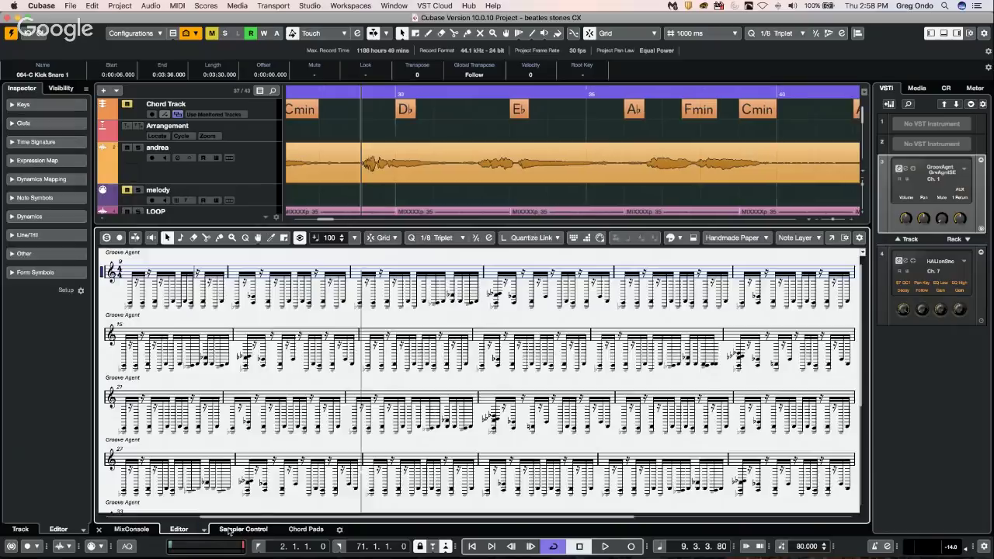
{"action": "left_click", "coordinate": [203, 528]}
{"action": "left_click", "coordinate": [205, 520]}
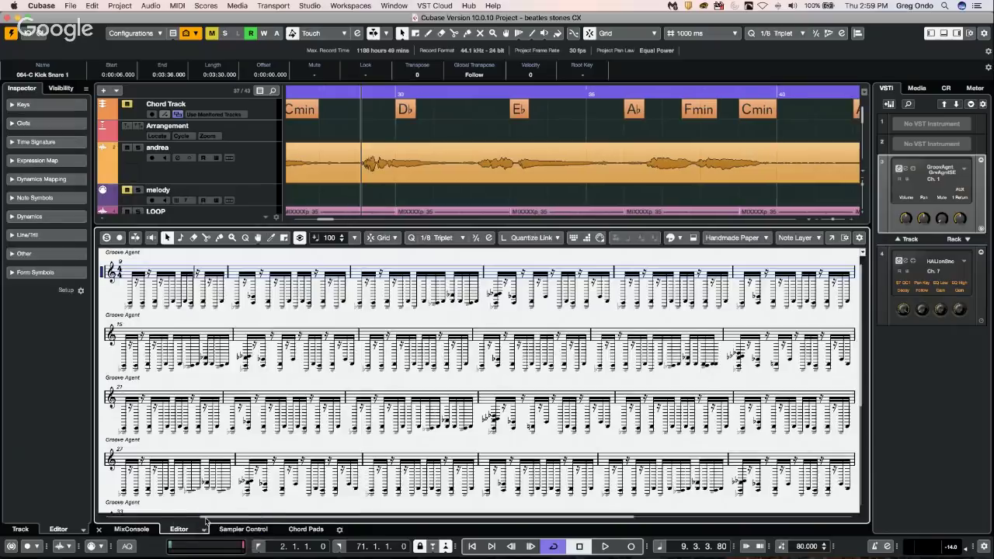
{"action": "left_click", "coordinate": [204, 528]}
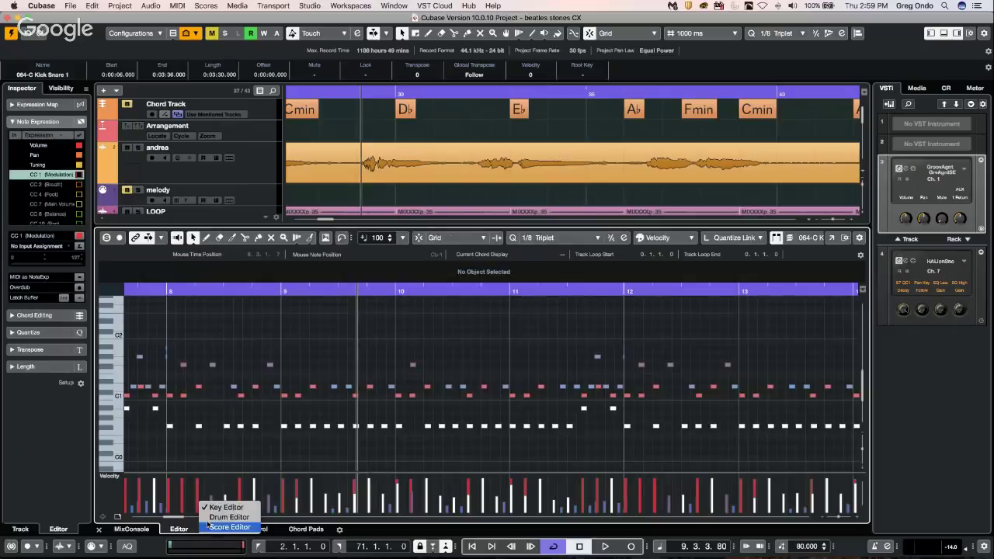
{"action": "left_click", "coordinate": [220, 517]}
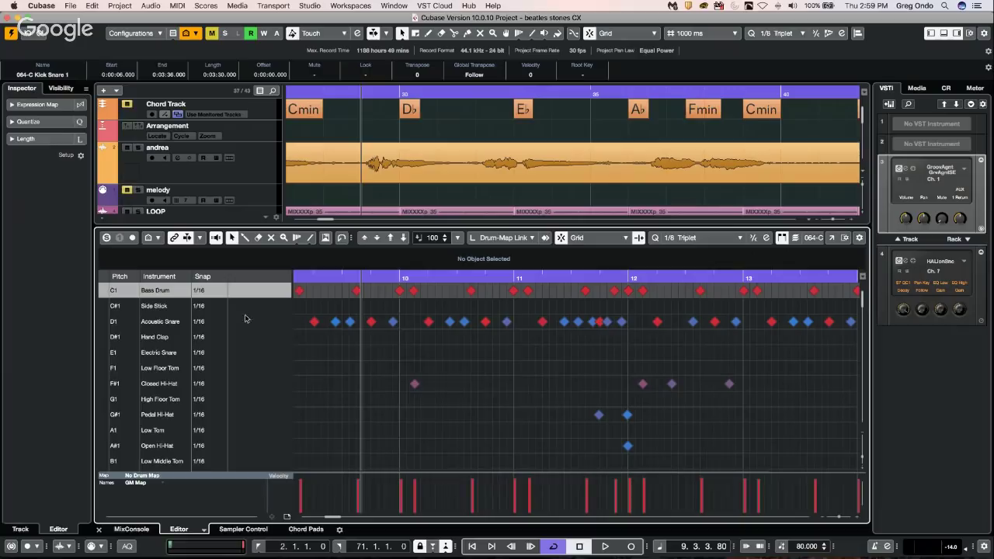
Step: Filter the drum list to Show Drum Sounds with Events and restore it to Show All Drum Sounds
{"action": "left_click", "coordinate": [158, 239]}
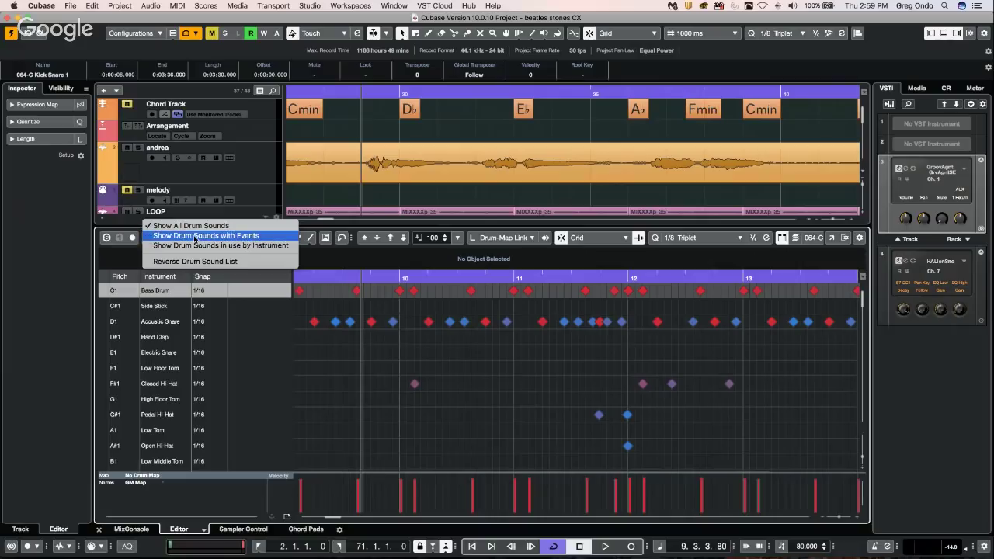
{"action": "left_click", "coordinate": [195, 235]}
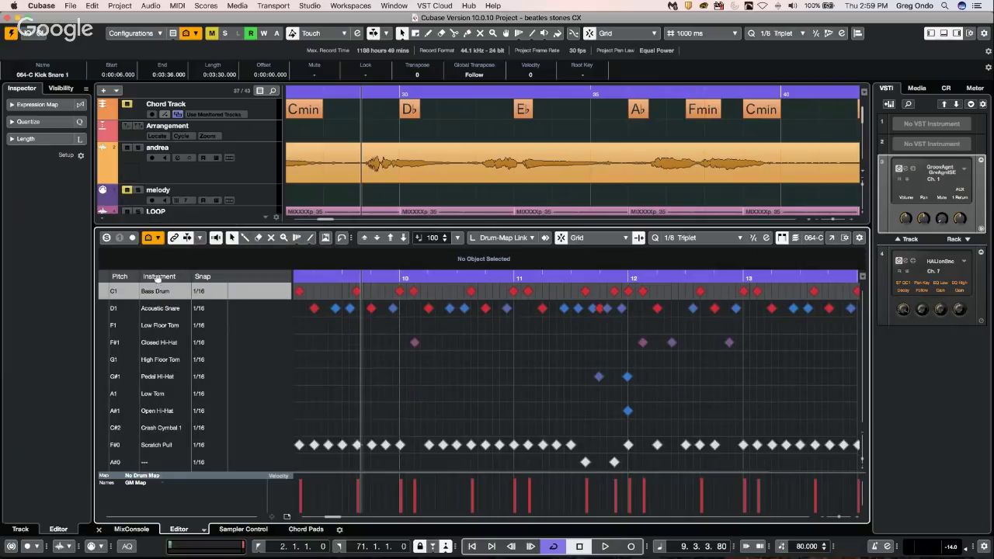
{"action": "left_click", "coordinate": [160, 238]}
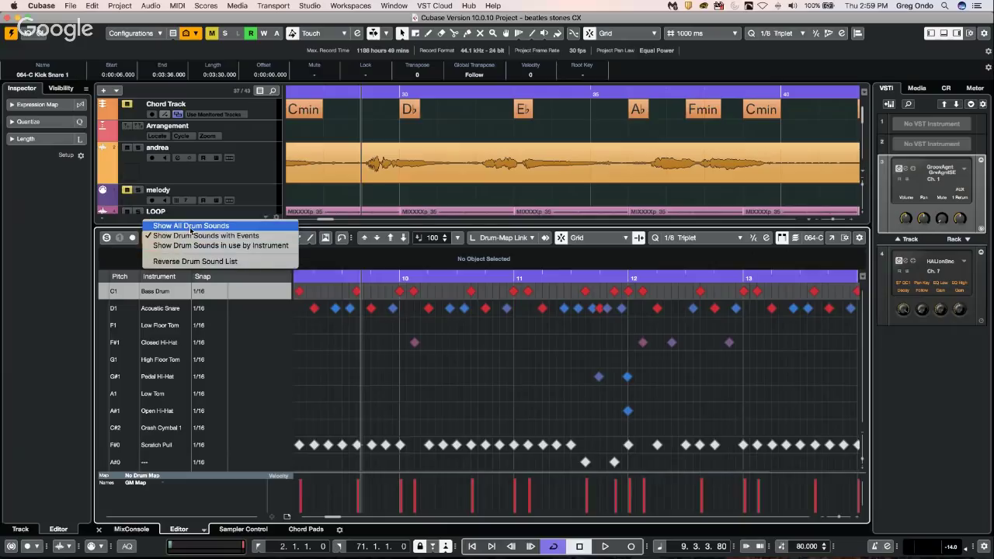
{"action": "left_click", "coordinate": [191, 226]}
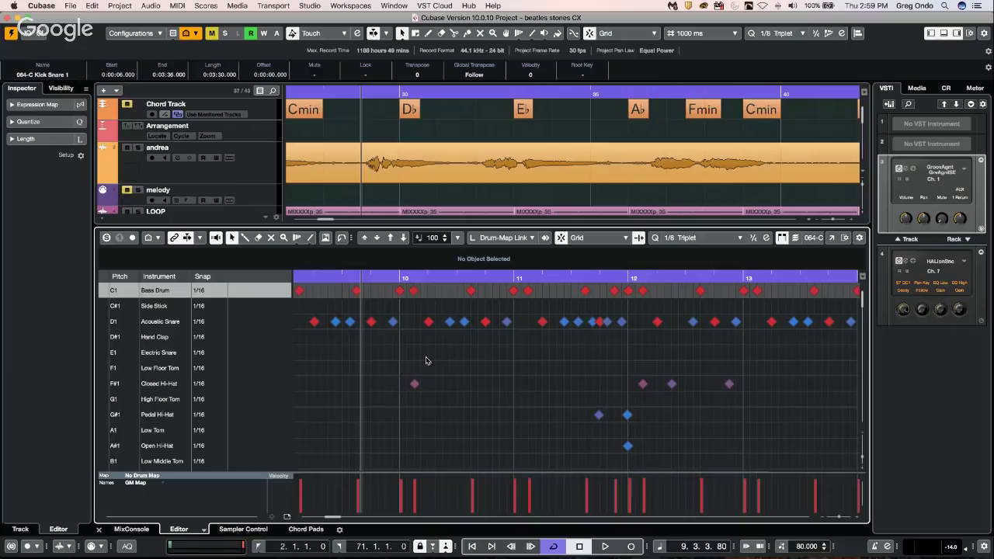
Step: Compare the part in the Key, Drum and Score Editors, ending in the Drum Editor
{"action": "left_click", "coordinate": [204, 529]}
{"action": "left_click", "coordinate": [214, 517]}
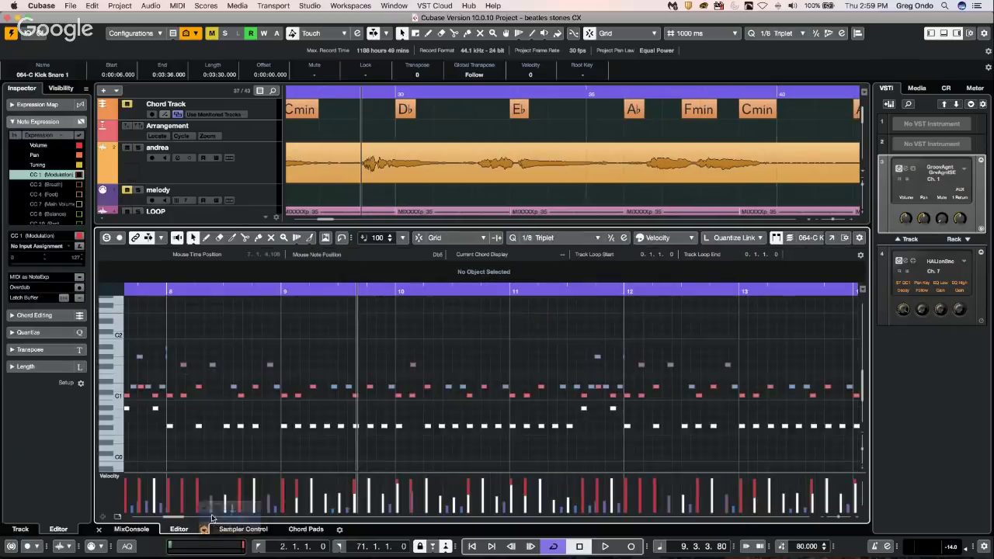
{"action": "left_click", "coordinate": [204, 529]}
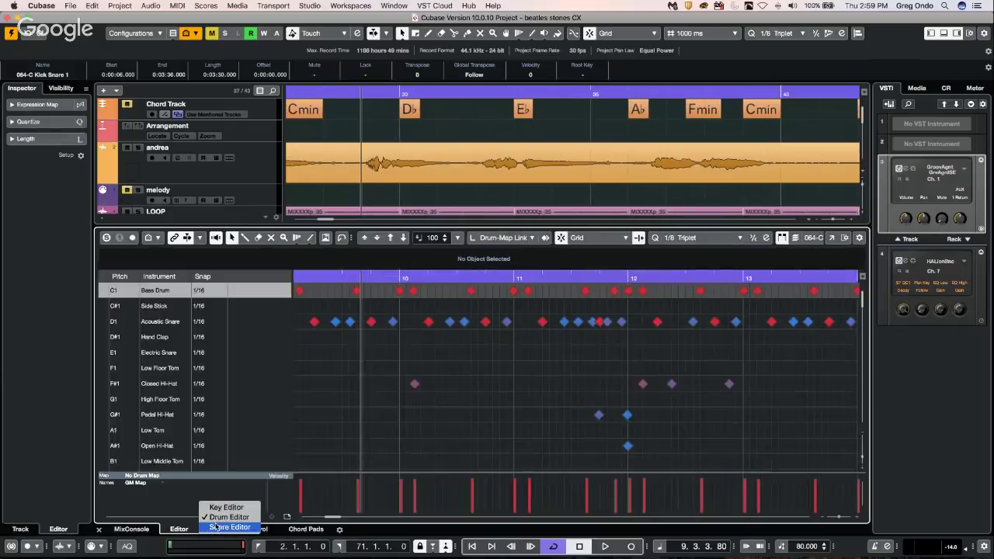
{"action": "left_click", "coordinate": [209, 528]}
{"action": "left_click", "coordinate": [199, 528]}
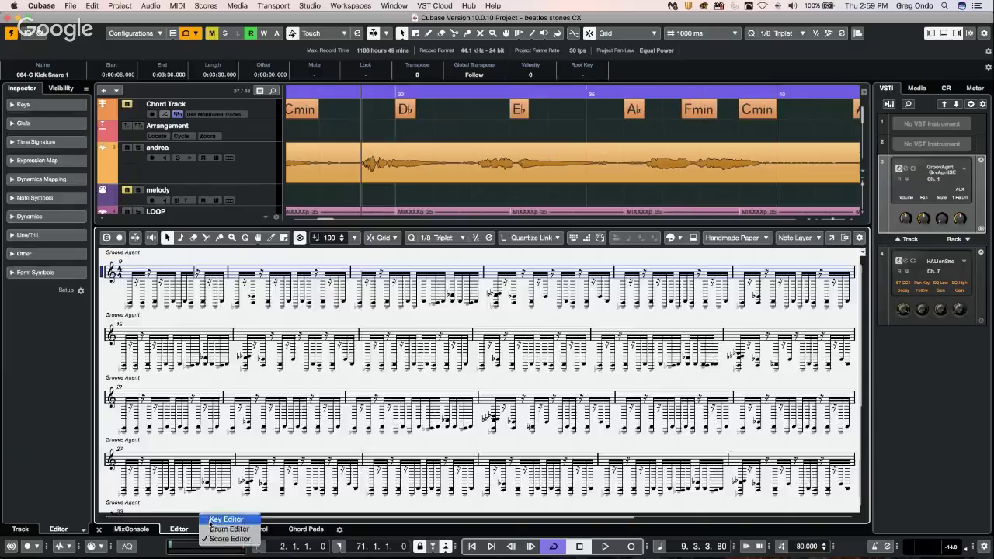
{"action": "left_click", "coordinate": [204, 529]}
{"action": "left_click", "coordinate": [204, 529]}
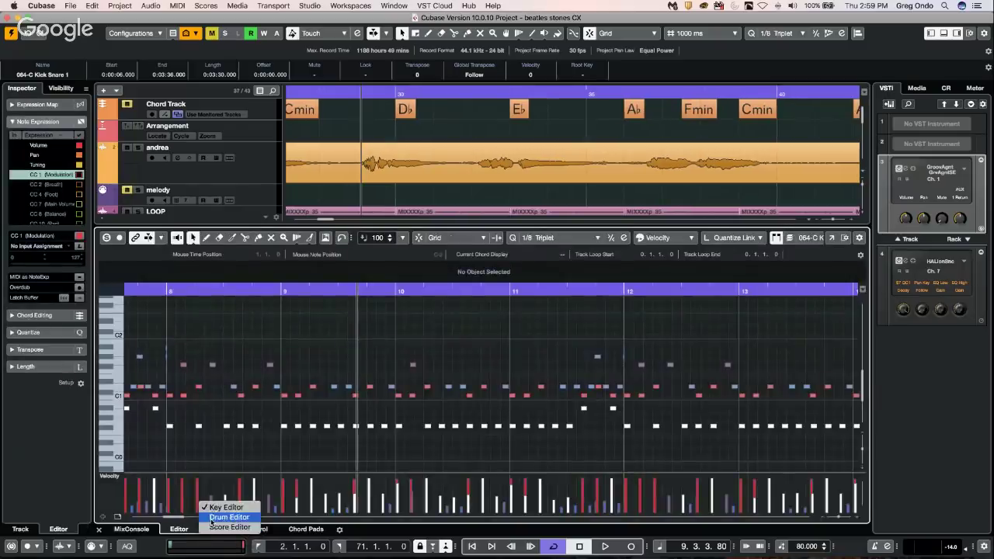
{"action": "left_click", "coordinate": [210, 522]}
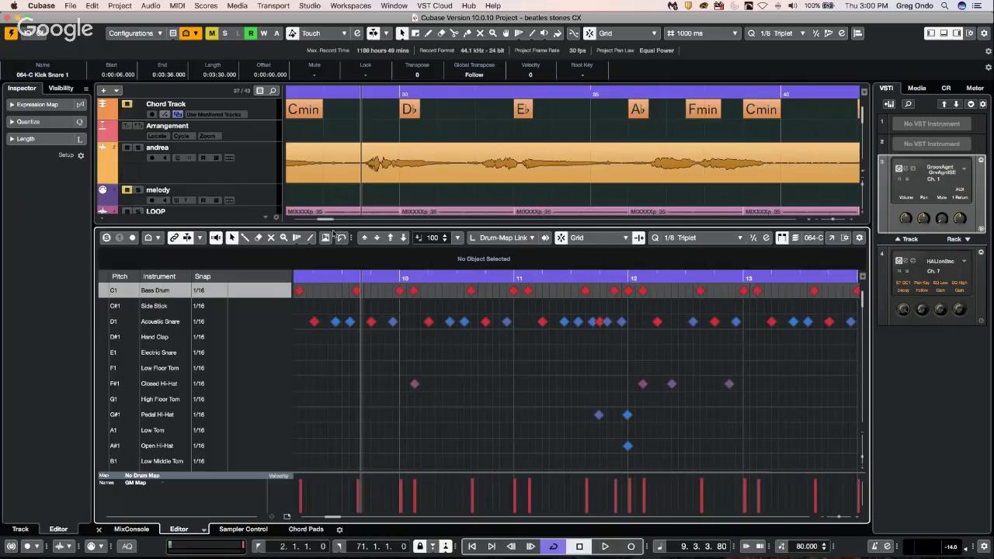
Step: Reduce the height of the lower editor area and activate the Range Selection tool over the Groove Agent part
{"action": "left_click_drag", "start_coordinate": [334, 228], "coordinate": [335, 233]}
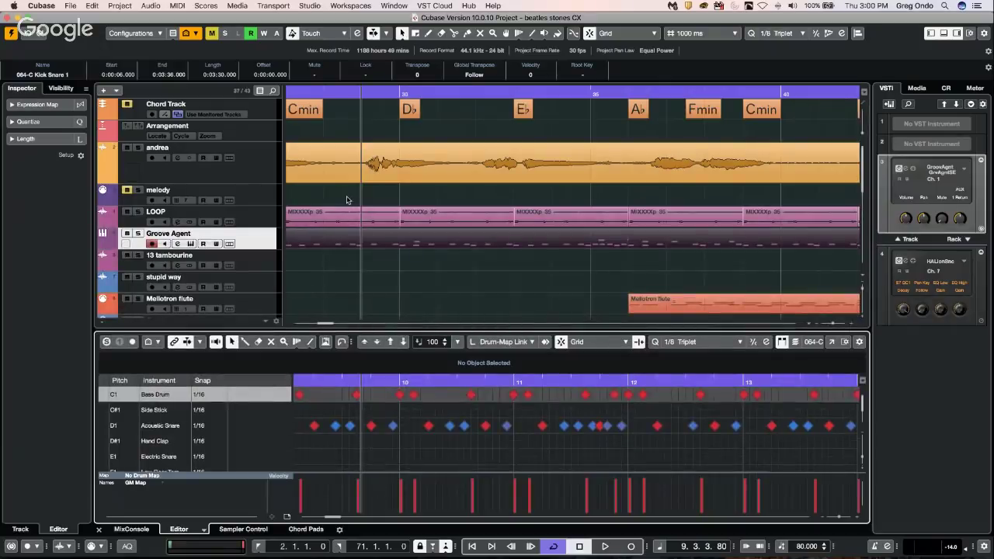
{"action": "right_click", "coordinate": [346, 195]}
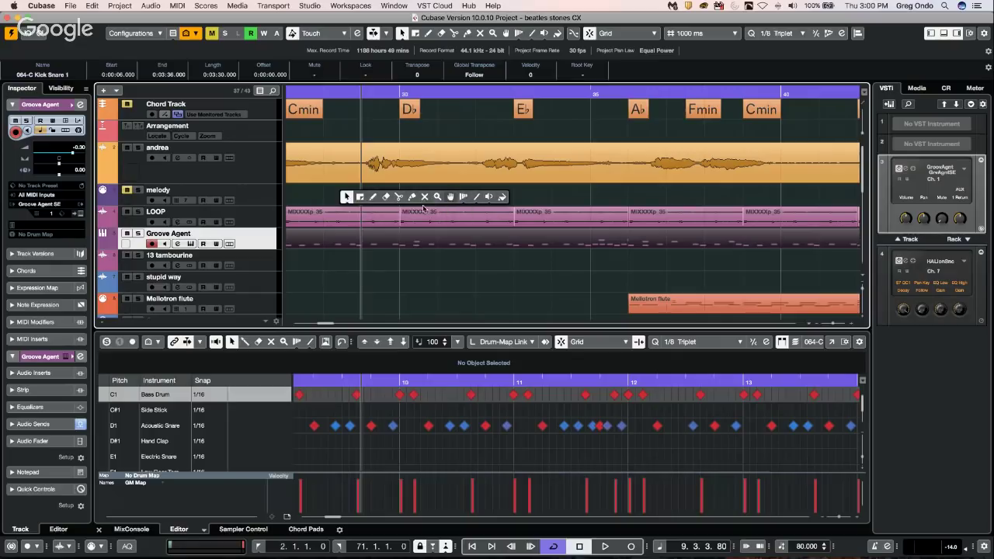
{"action": "left_click", "coordinate": [380, 225]}
{"action": "right_click", "coordinate": [354, 232]}
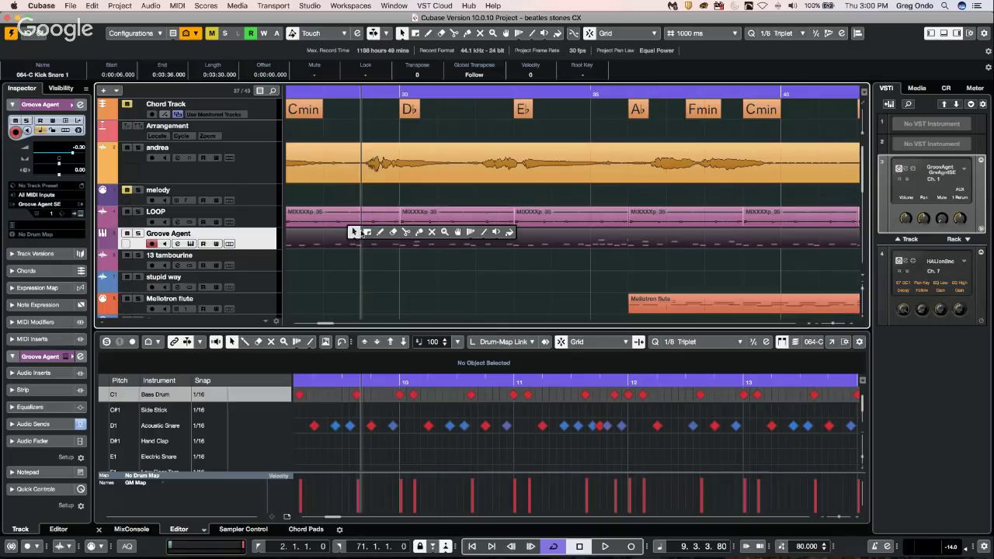
{"action": "left_click", "coordinate": [367, 232]}
Step: Look at the context commands offered for the Groove Agent part and dismiss them
{"action": "right_click", "coordinate": [363, 233]}
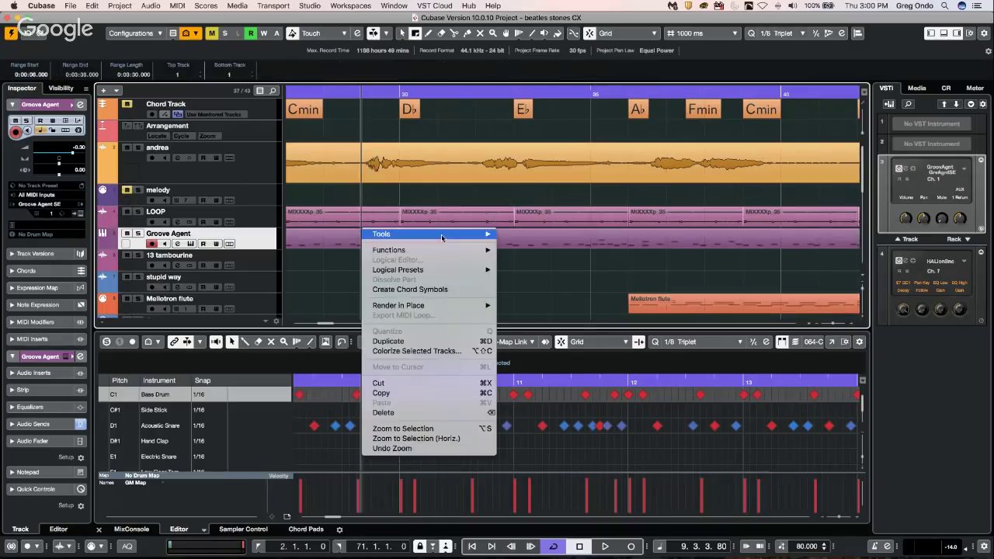
{"action": "mouse_move", "coordinate": [442, 234]}
{"action": "left_click", "coordinate": [378, 194]}
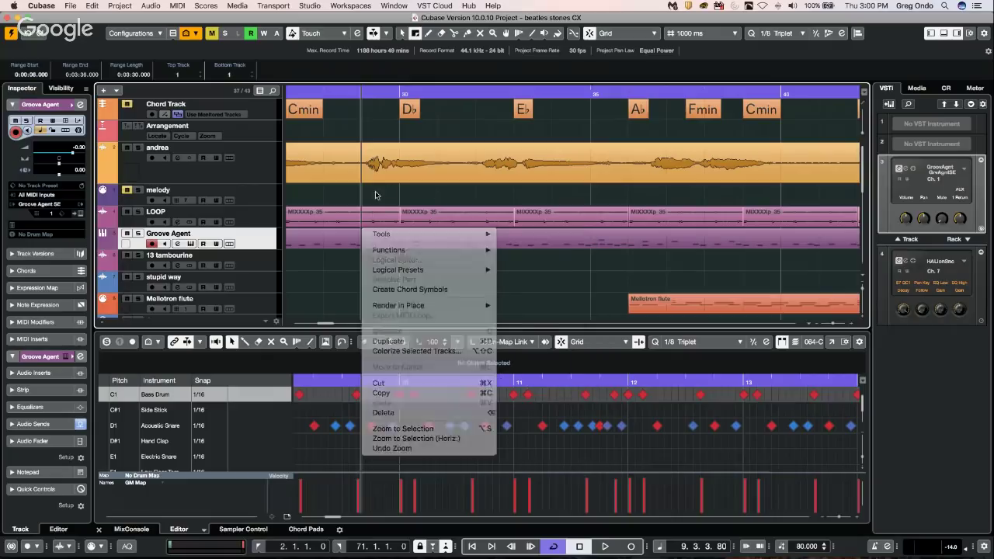
Step: Compare the toolbox offered over an empty project area with the Tools choices in the LOOP event's context commands
{"action": "right_click", "coordinate": [377, 194]}
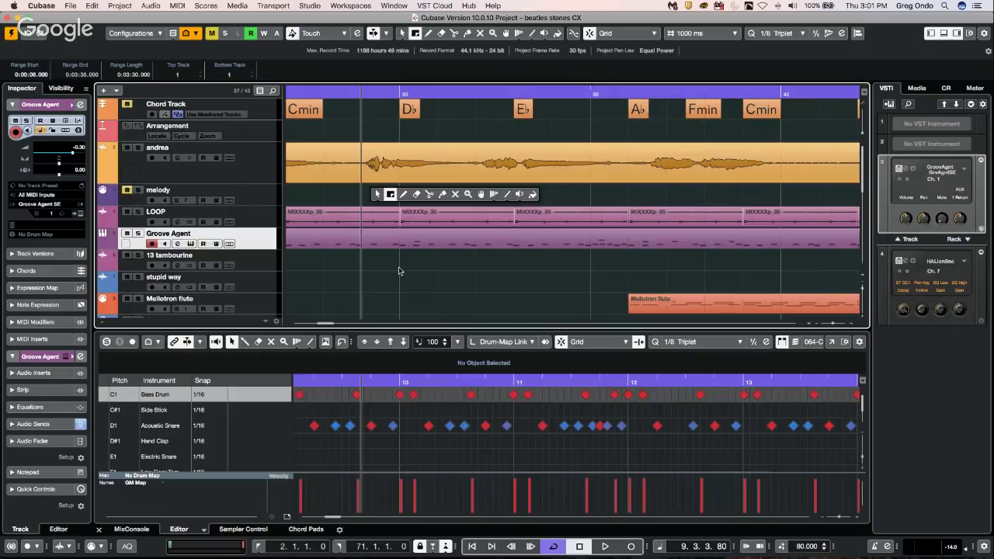
{"action": "left_click", "coordinate": [386, 230]}
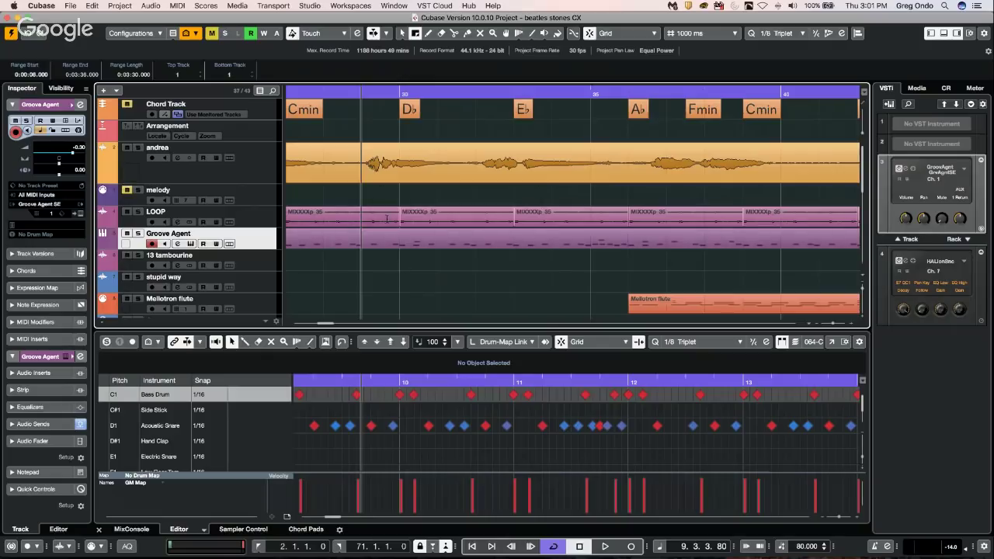
{"action": "right_click", "coordinate": [388, 220]}
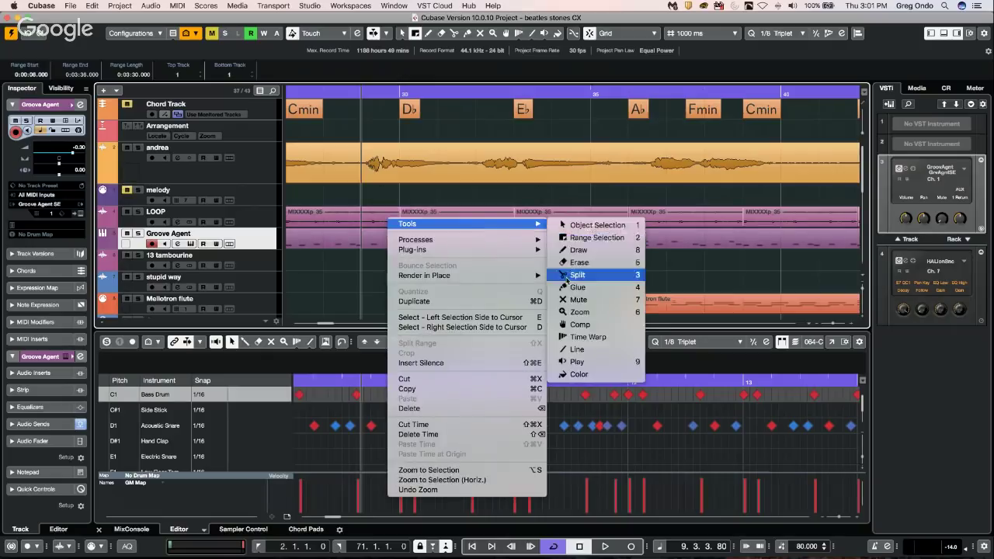
{"action": "left_click", "coordinate": [369, 194]}
{"action": "right_click", "coordinate": [370, 194]}
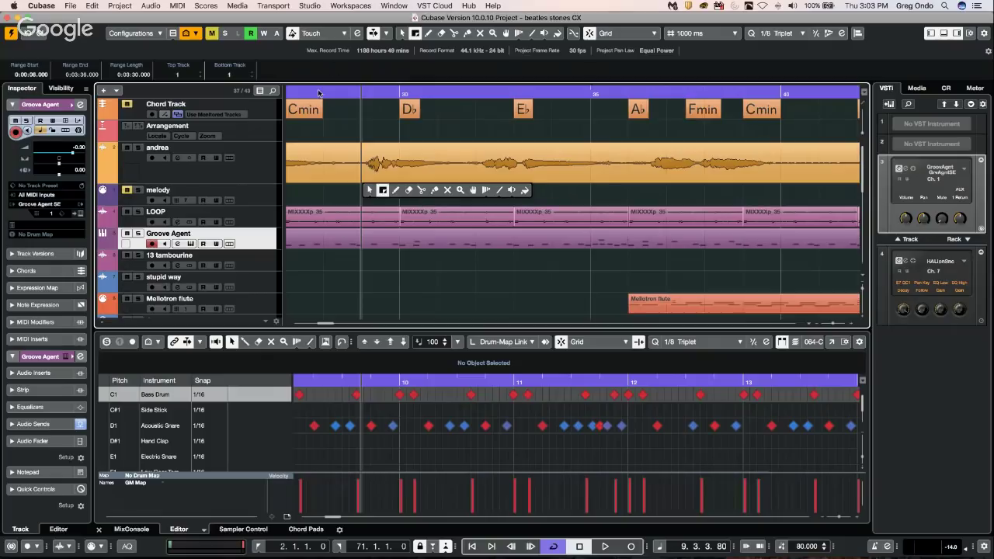
Step: Using the Object Selection tool, select the last Mellotron flute part and enlarge the height of its track
{"action": "left_click_drag", "start_coordinate": [320, 94], "coordinate": [316, 73]}
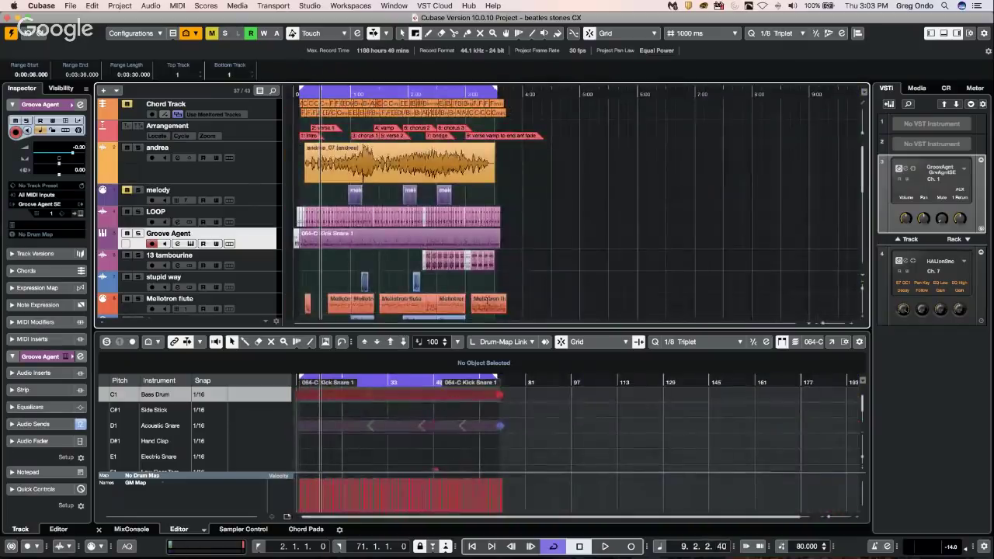
{"action": "key", "text": "1"}
{"action": "left_click", "coordinate": [489, 303]}
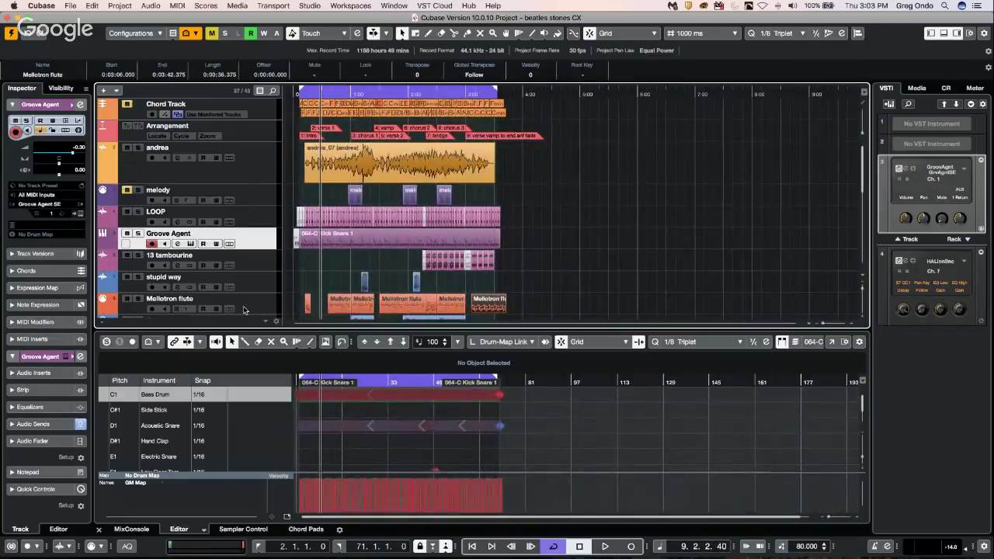
{"action": "scroll", "coordinate": [254, 292], "scroll_direction": "down", "scroll_amount": 4}
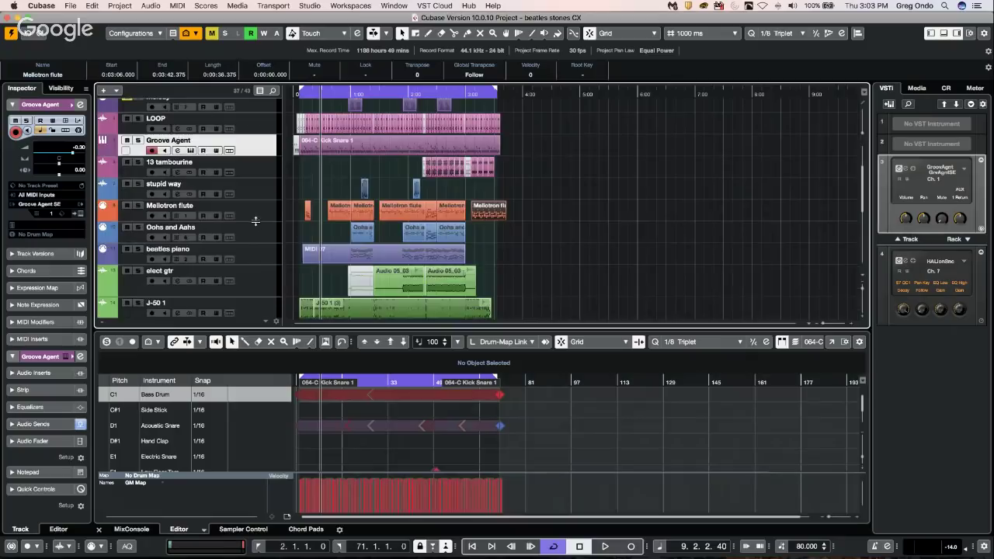
{"action": "left_click", "coordinate": [257, 220]}
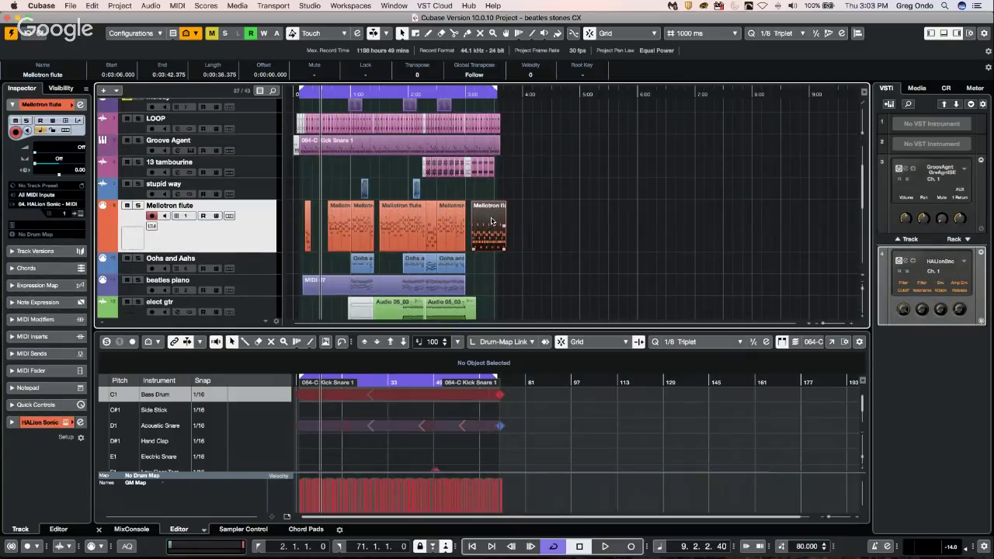
Step: Place shared copies of the last Mellotron flute part at 4:10.000 and 4:54.000, and open the original in the Key Editor
{"action": "left_click_drag", "start_coordinate": [491, 221], "coordinate": [554, 225]}
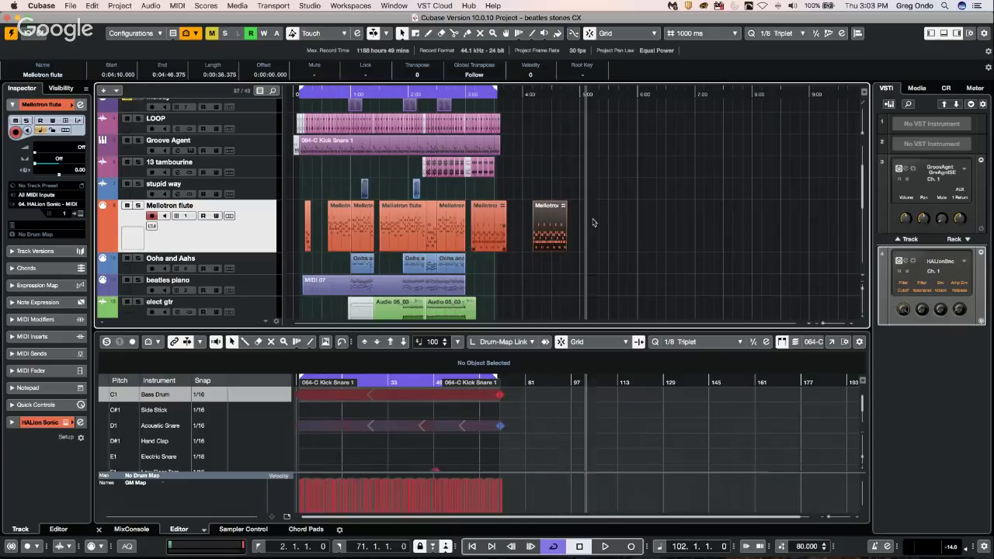
{"action": "left_click_drag", "start_coordinate": [554, 225], "coordinate": [595, 225]}
{"action": "left_click", "coordinate": [485, 234]}
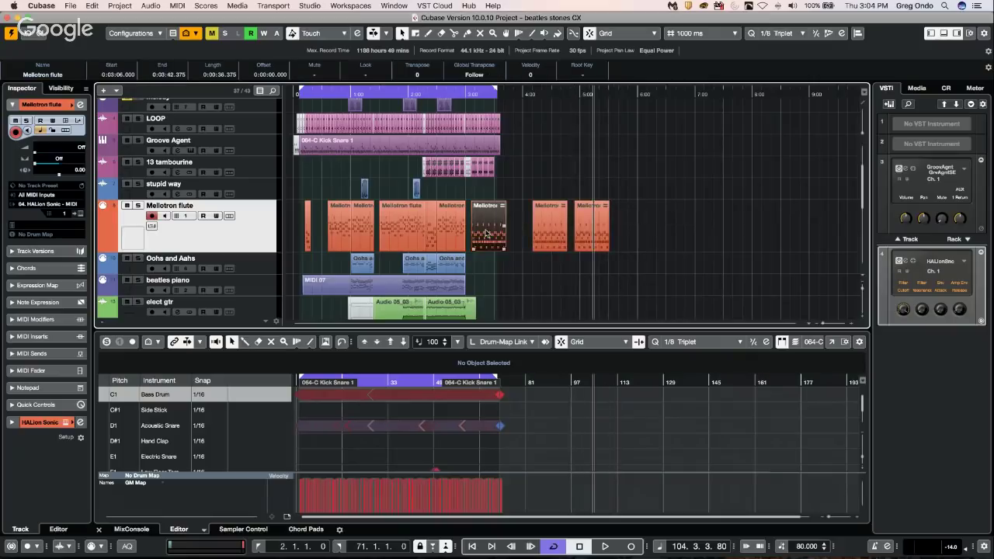
{"action": "double_click", "coordinate": [487, 233]}
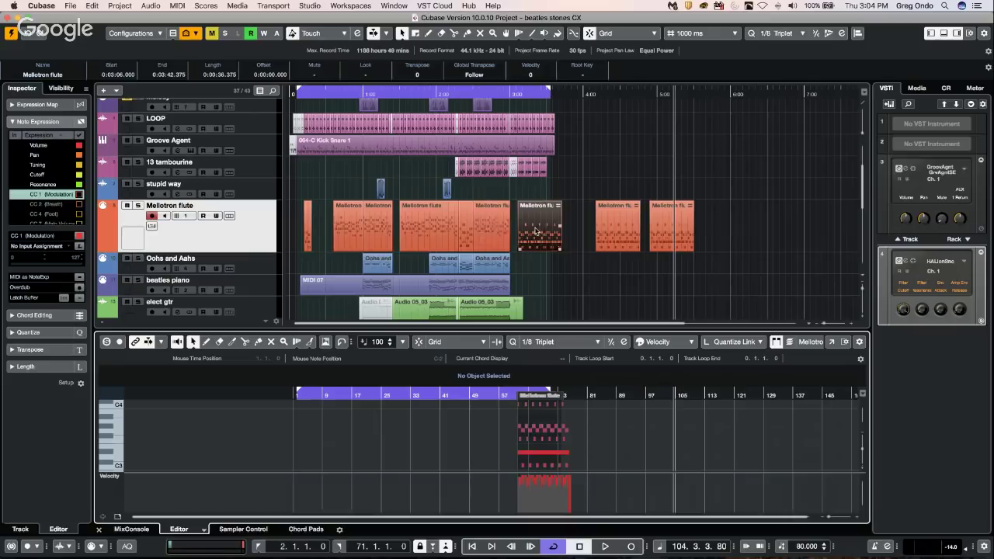
Step: Delete the middle block of notes between C3 and C4 from the original Mellotron flute part and undo the deletion
{"action": "left_click_drag", "start_coordinate": [518, 418], "coordinate": [580, 462]}
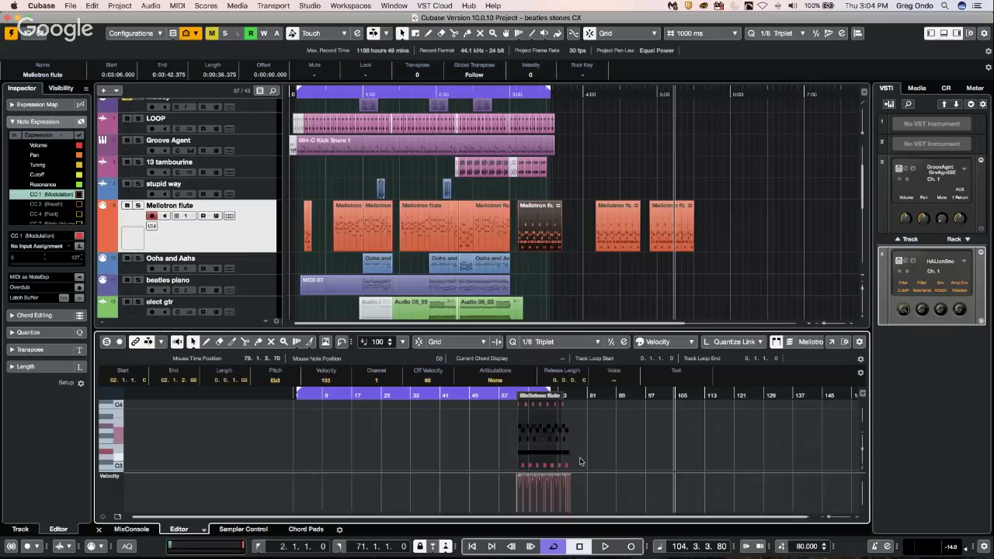
{"action": "key", "text": "Delete"}
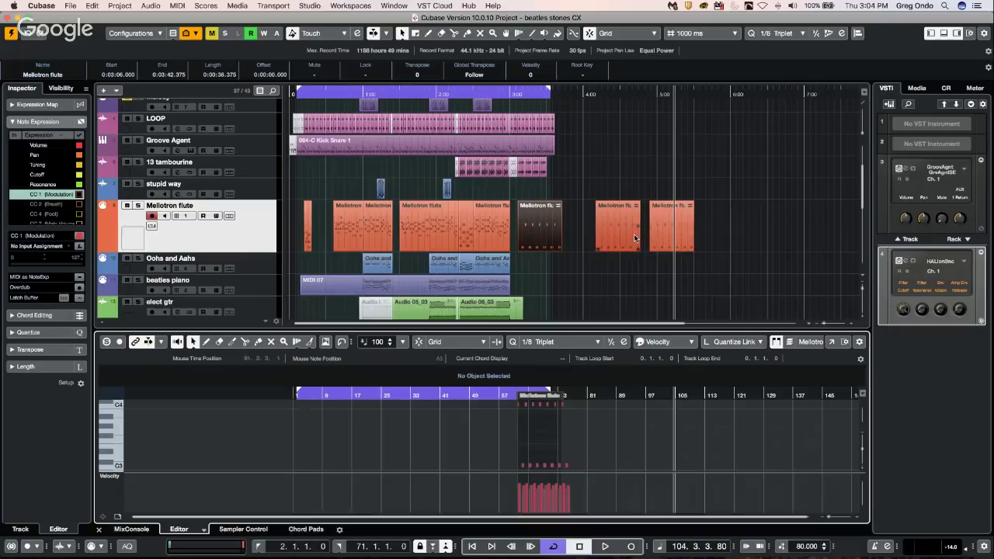
{"action": "key", "text": "super+z"}
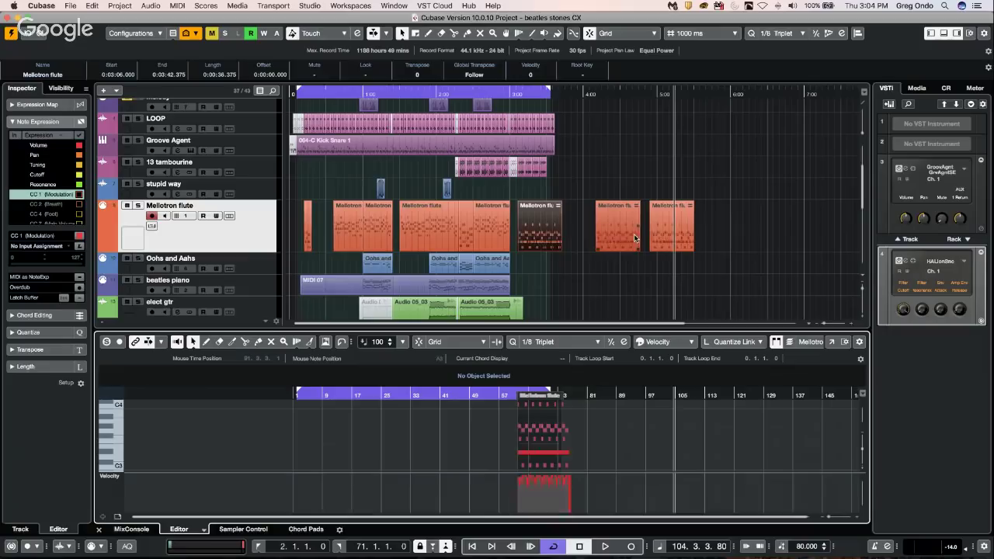
Step: Place another shared copy of the Mellotron flute part after the existing copies, at 5:42.000
{"action": "left_click", "coordinate": [672, 231]}
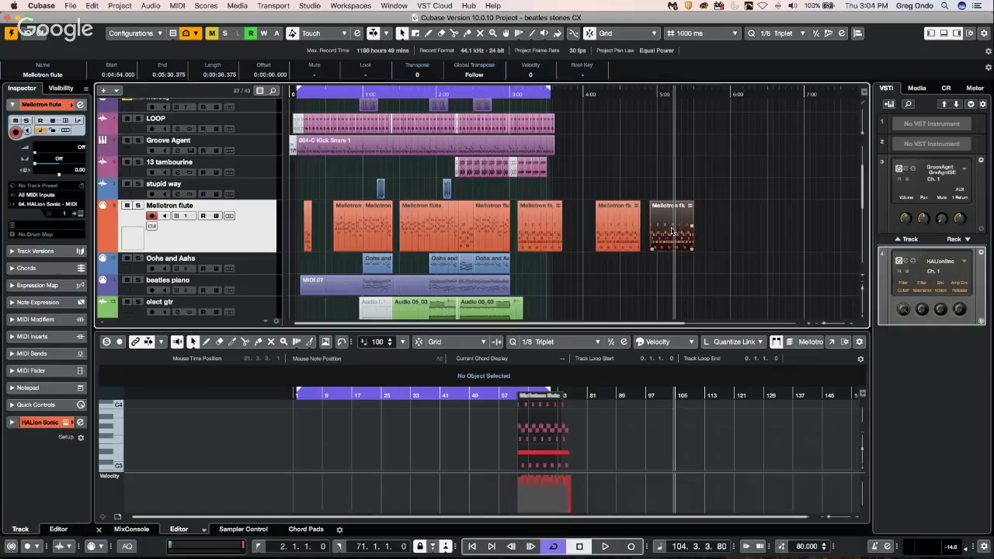
{"action": "left_click_drag", "start_coordinate": [672, 231], "coordinate": [731, 226]}
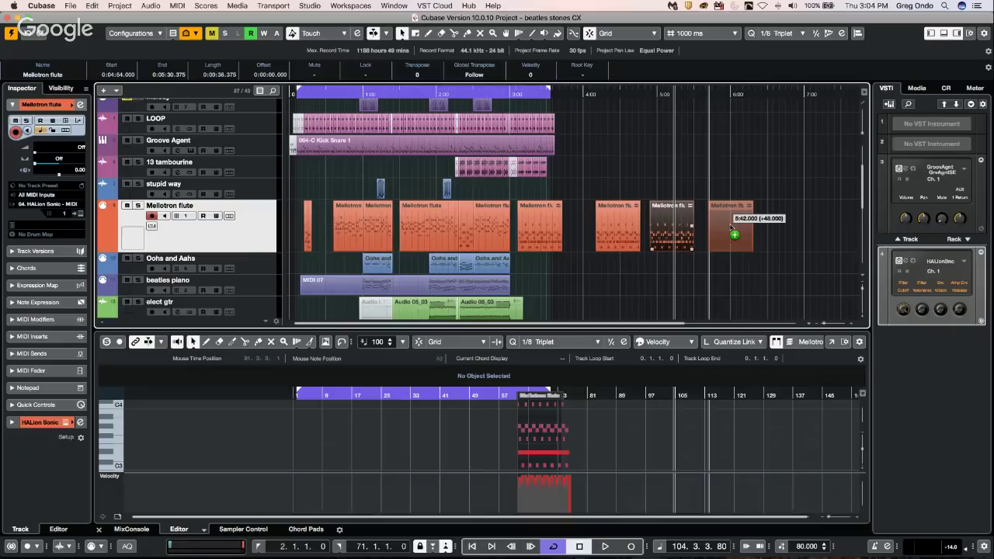
{"action": "left_click_drag", "start_coordinate": [731, 226], "coordinate": [731, 226]}
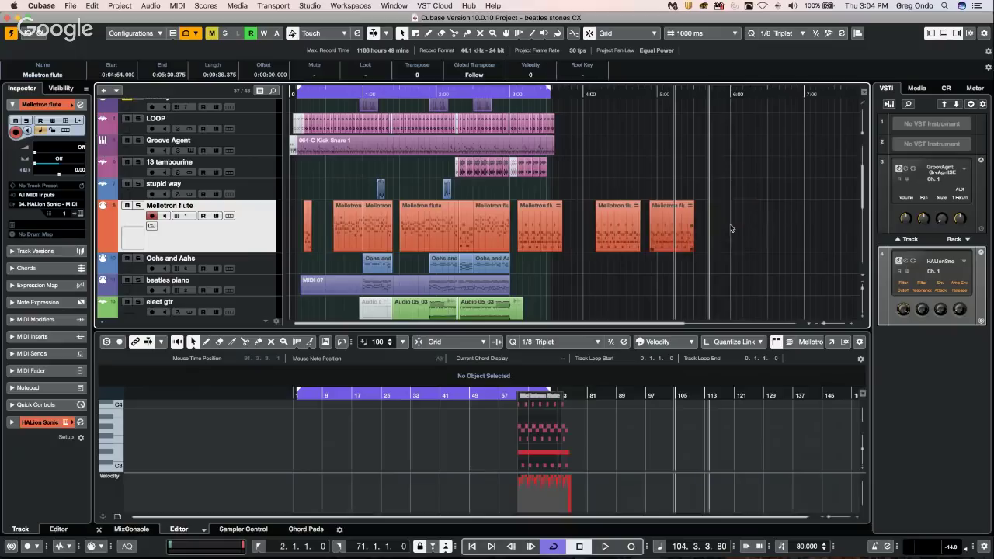
Step: Select the original Mellotron flute part, remove its middle notes once more and undo the removal
{"action": "left_click", "coordinate": [547, 236]}
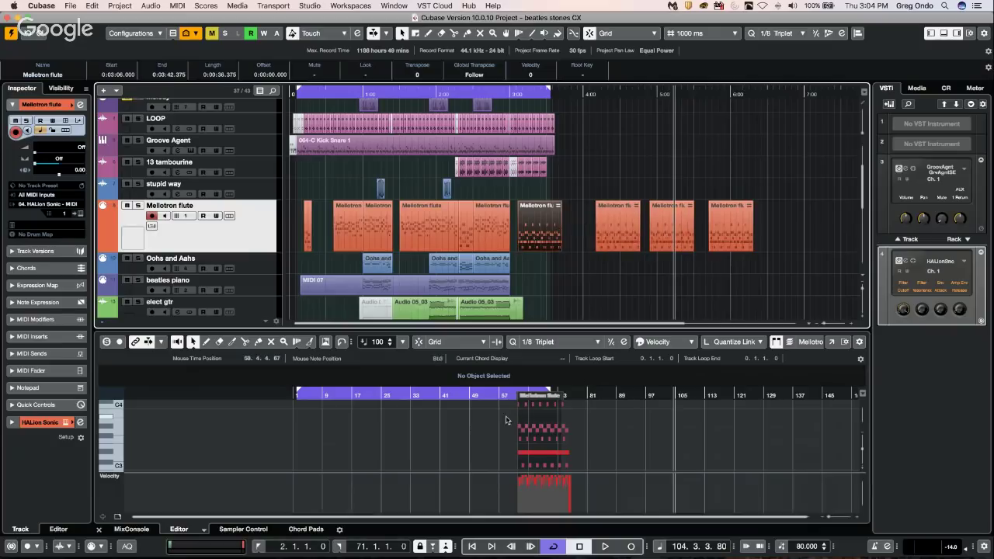
{"action": "left_click_drag", "start_coordinate": [506, 418], "coordinate": [581, 470]}
{"action": "key", "text": "Delete"}
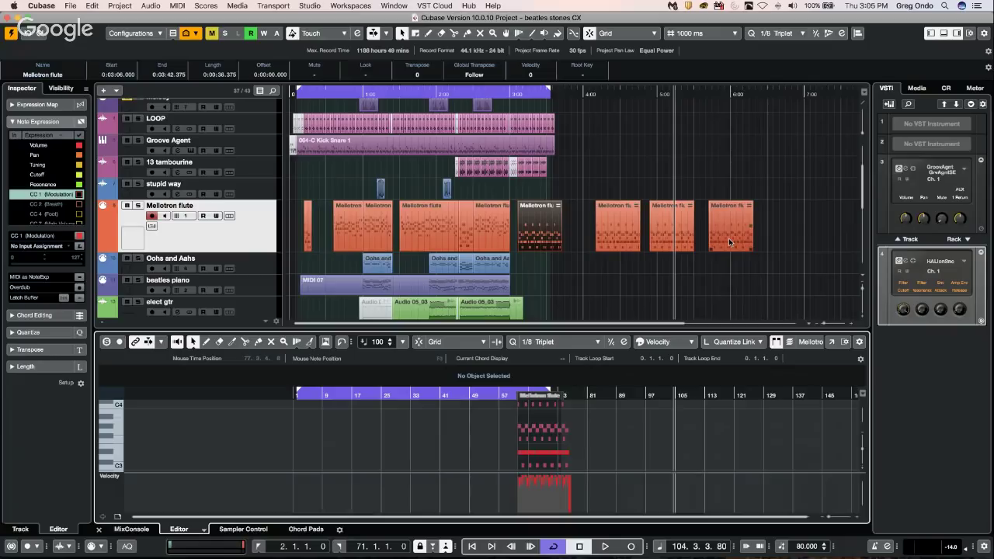
{"action": "scroll", "coordinate": [729, 242], "scroll_direction": "down", "scroll_amount": 1}
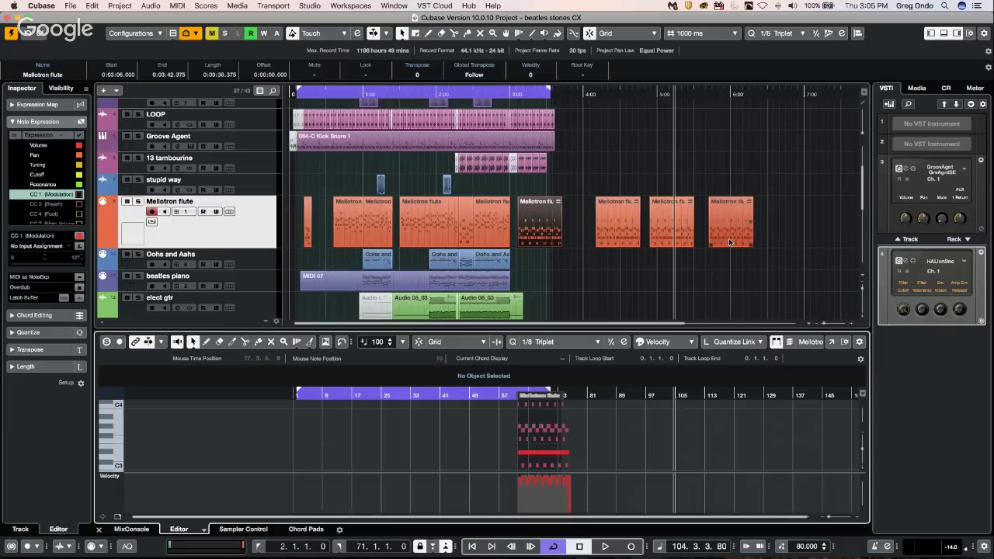
{"action": "key", "text": "ctrl+z"}
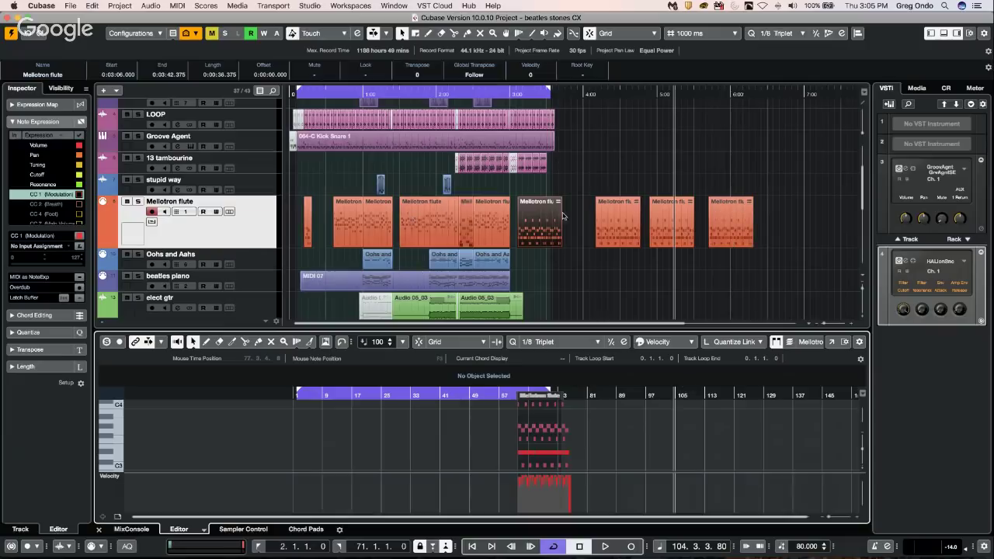
Step: Select the andrea_07 audio event, look at its context commands and dismiss them
{"action": "scroll", "coordinate": [368, 172], "scroll_direction": "up", "scroll_amount": 4}
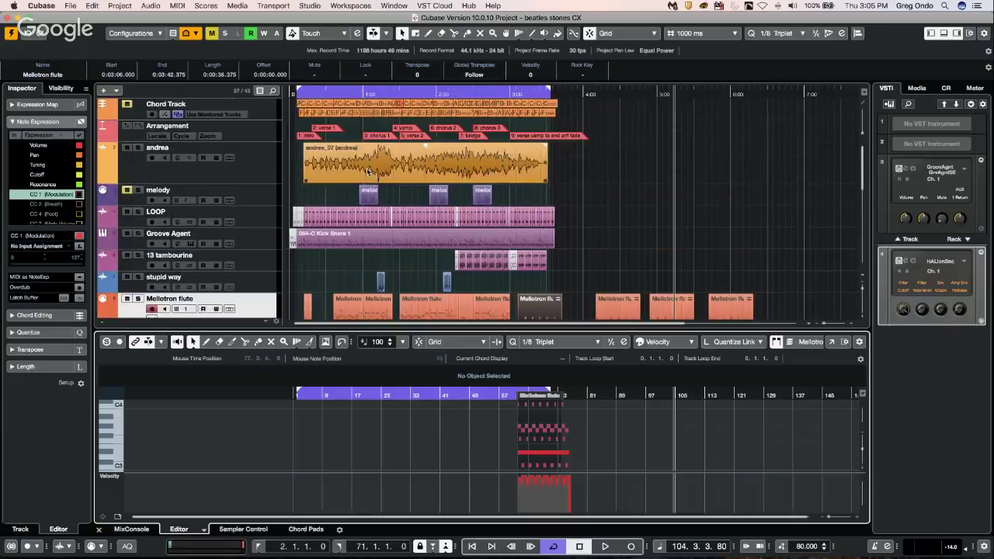
{"action": "left_click", "coordinate": [368, 172]}
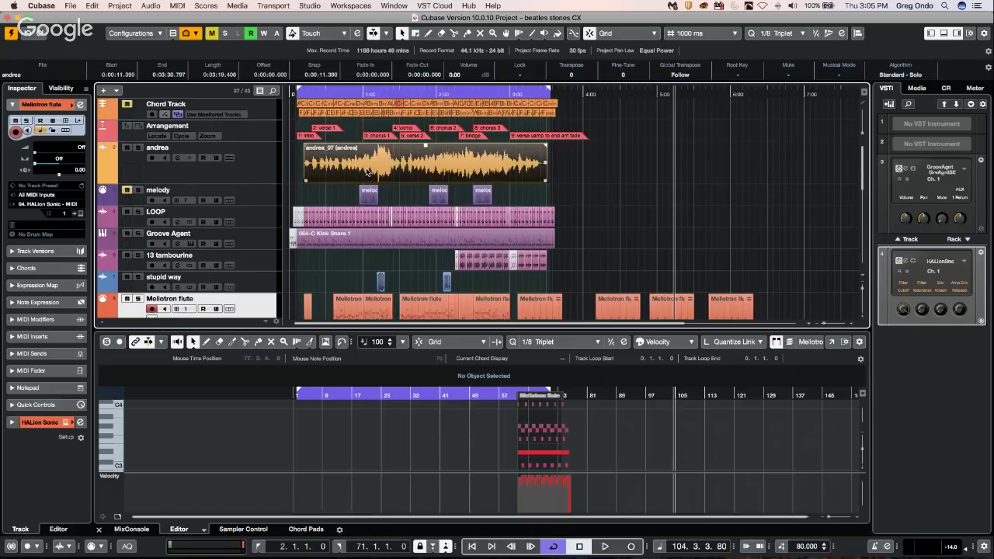
{"action": "right_click", "coordinate": [368, 172]}
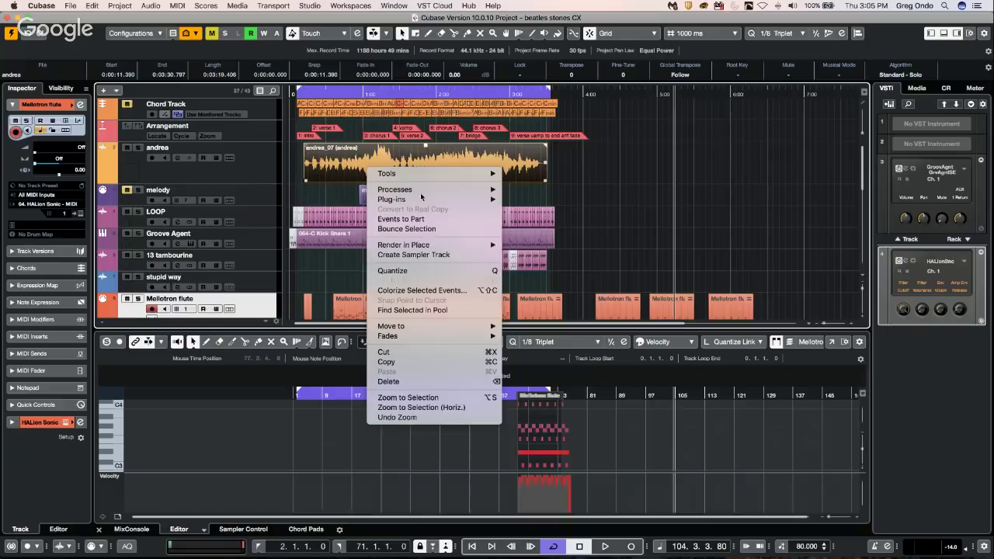
{"action": "left_click", "coordinate": [332, 188]}
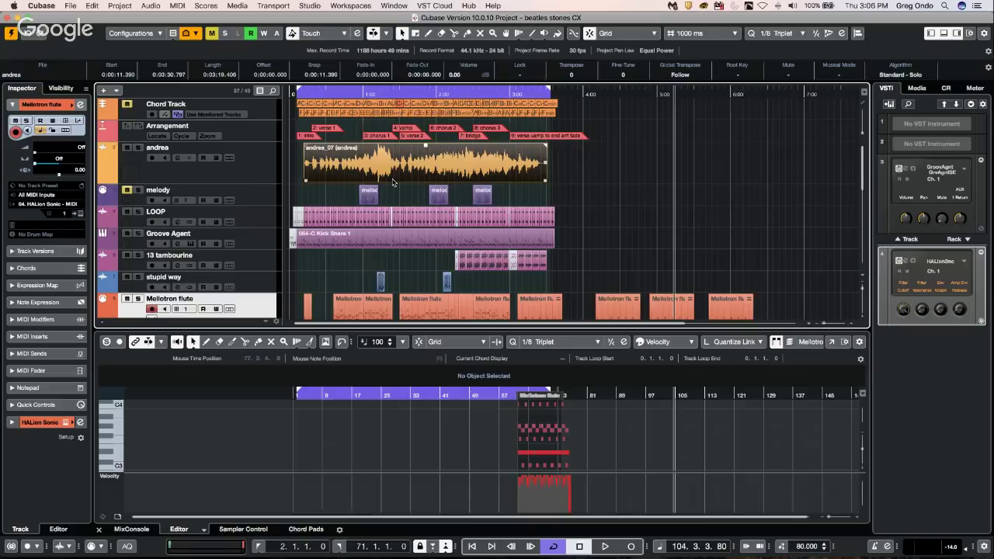
Step: Add the current window layout as a new global workspace named jhytd
{"action": "left_click", "coordinate": [360, 7]}
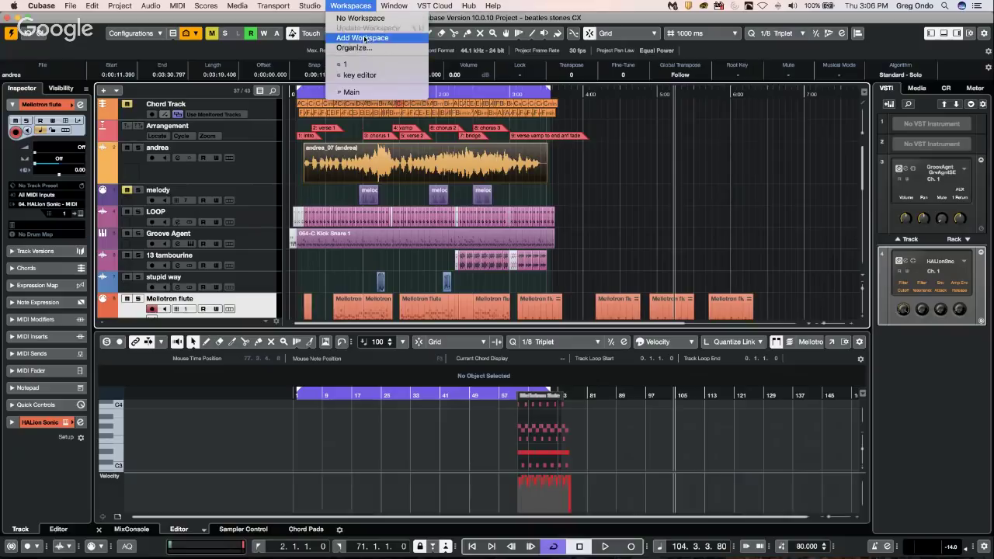
{"action": "left_click", "coordinate": [364, 38]}
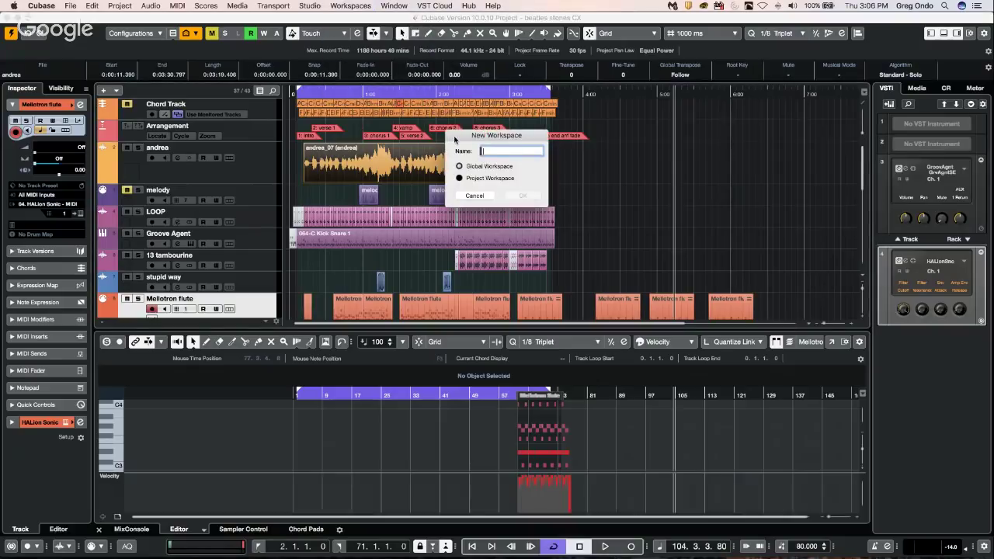
{"action": "type", "text": "jhytd"}
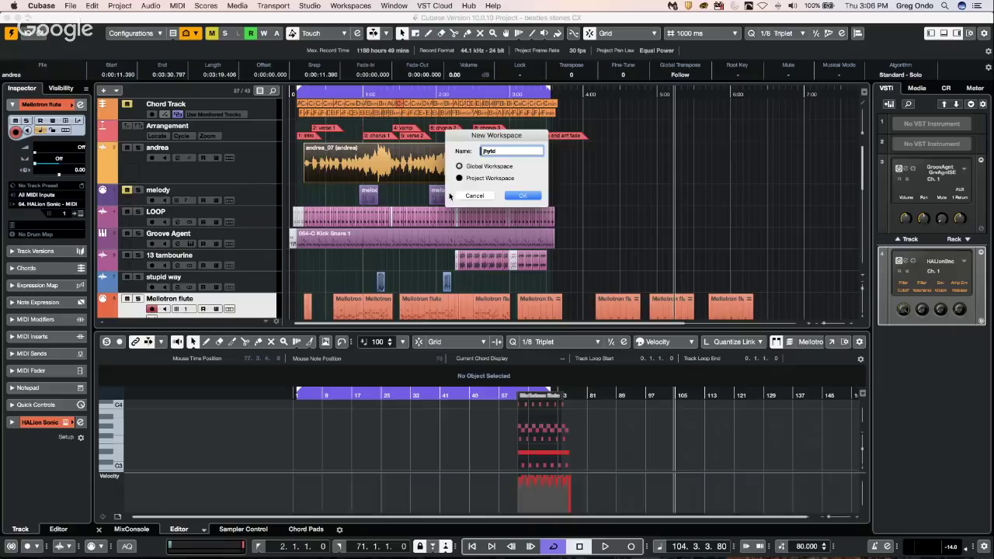
{"action": "left_click", "coordinate": [459, 167]}
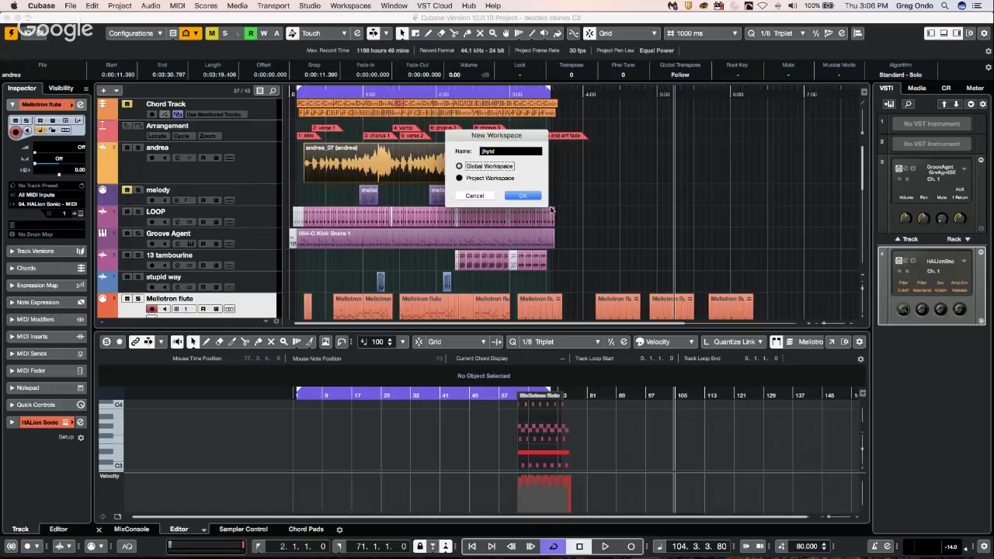
{"action": "left_click", "coordinate": [522, 195]}
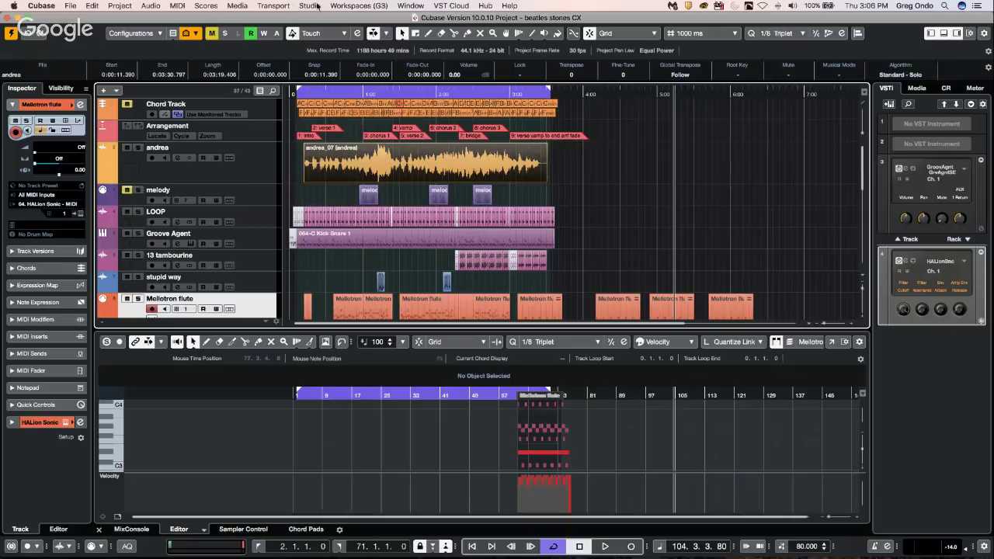
Step: Review the global and project workspaces with their key commands in the Workspaces Organizer and close it
{"action": "left_click", "coordinate": [373, 5]}
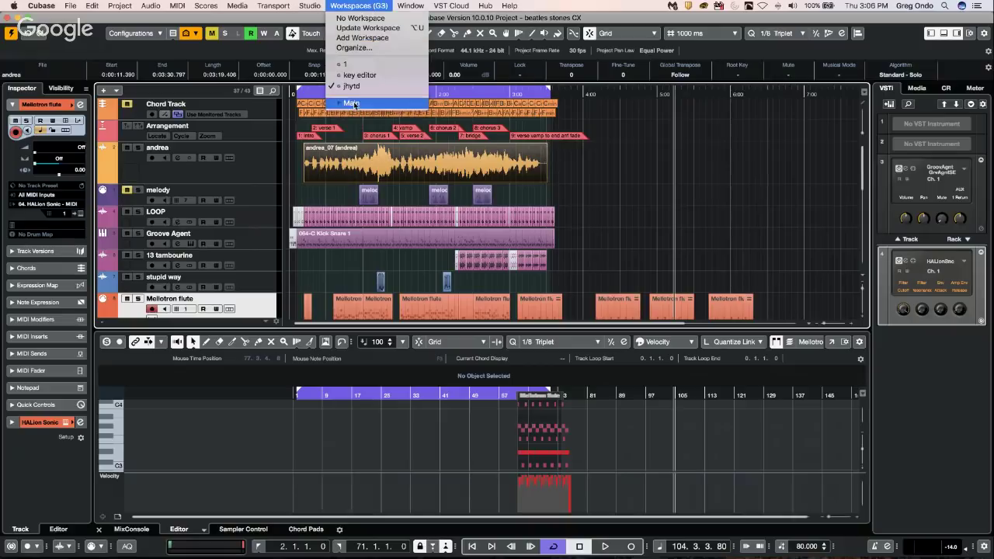
{"action": "left_click", "coordinate": [363, 48]}
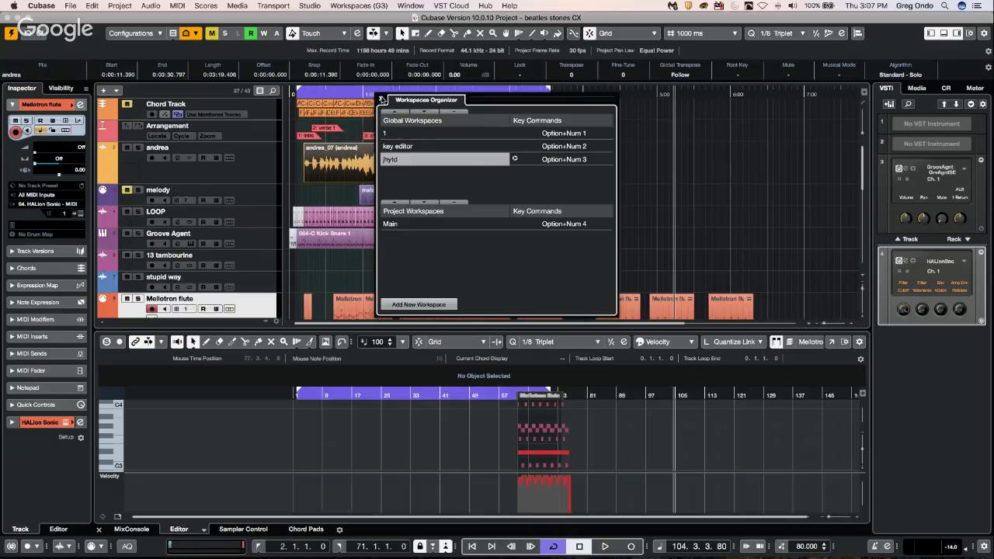
{"action": "left_click", "coordinate": [382, 99]}
Step: Update the active jhytd workspace with the current window layout
{"action": "left_click", "coordinate": [310, 5]}
{"action": "mouse_move", "coordinate": [358, 6]}
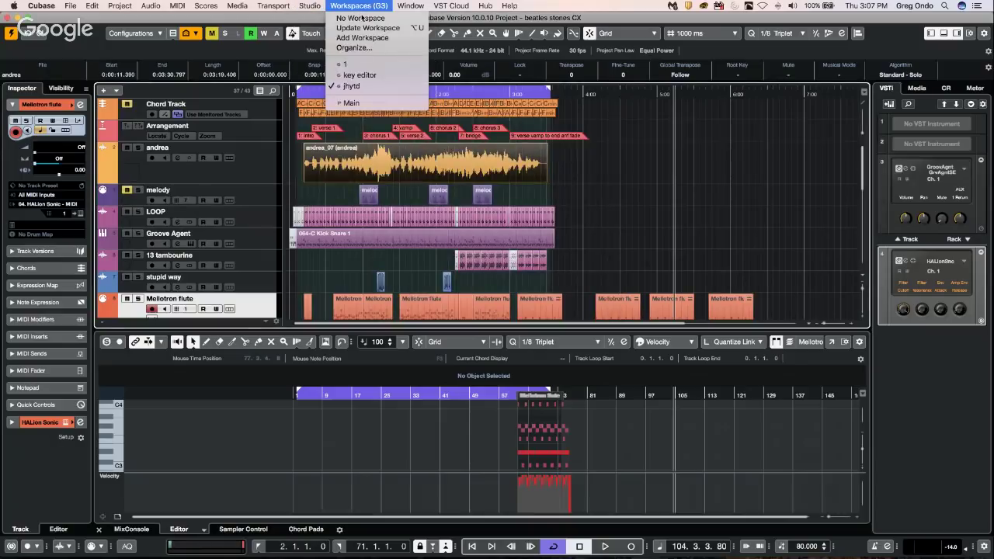
{"action": "left_click", "coordinate": [405, 29]}
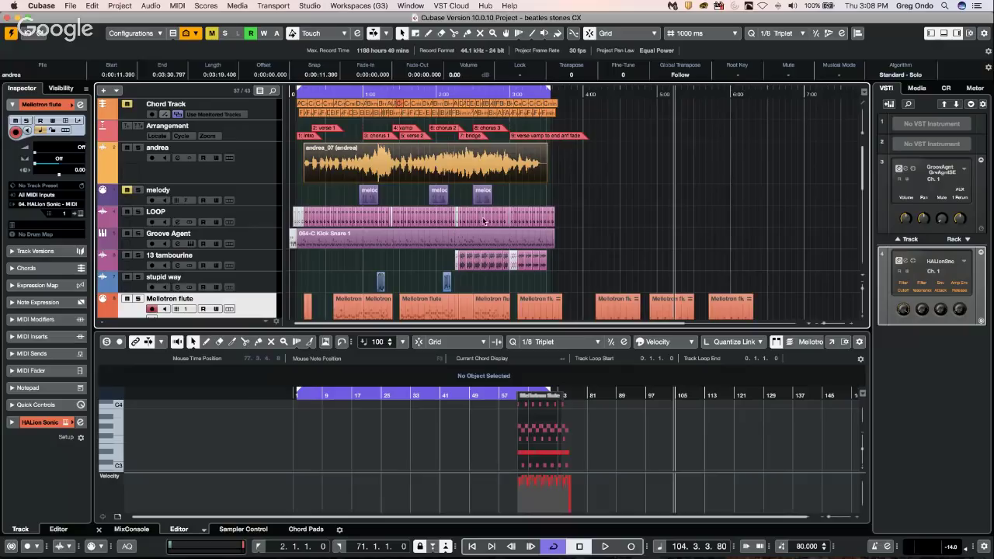
Step: Show the MixConsole in the lower zone in place of the Key Editor
{"action": "left_click", "coordinate": [140, 529]}
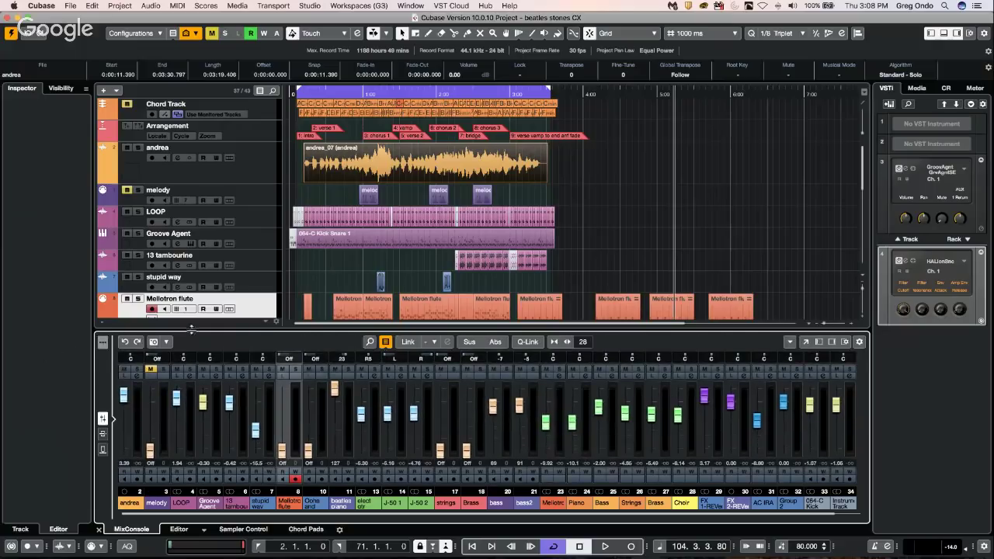
Step: Show the input channels in the lower-zone MixConsole through the channel type filter
{"action": "left_click", "coordinate": [386, 342]}
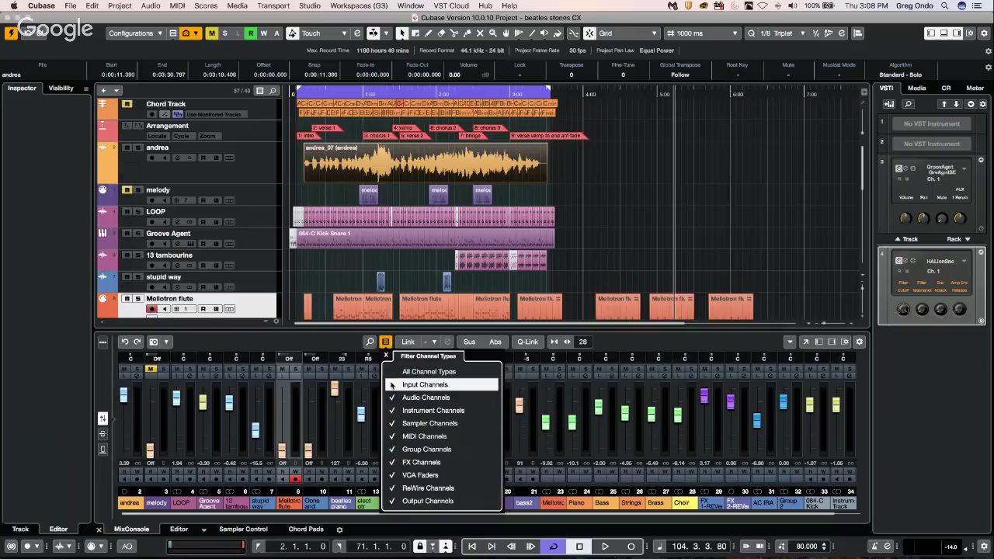
{"action": "left_click", "coordinate": [392, 385]}
{"action": "left_click", "coordinate": [193, 379]}
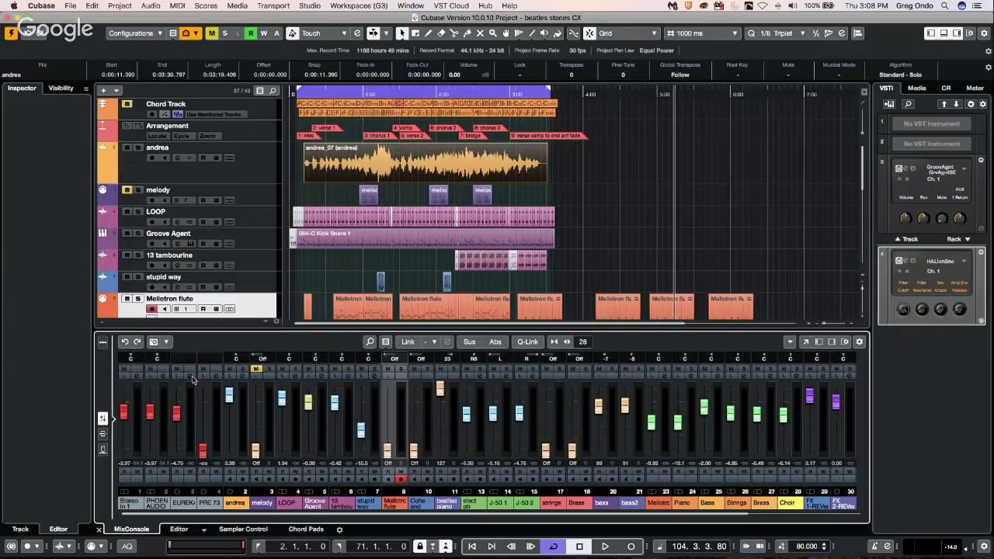
Step: View the channel settings of the EUREKA input channel and close them
{"action": "left_click", "coordinate": [193, 379]}
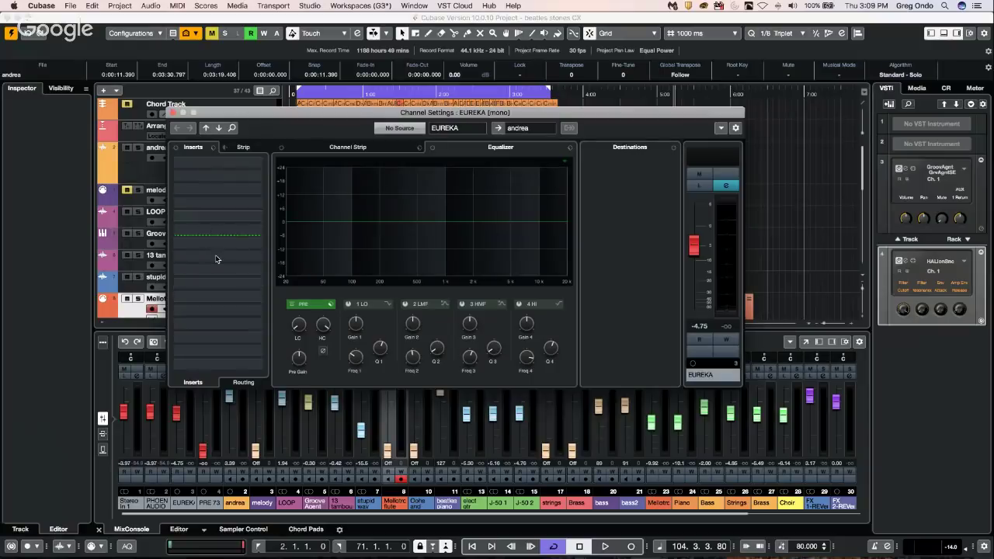
{"action": "left_click", "coordinate": [174, 114]}
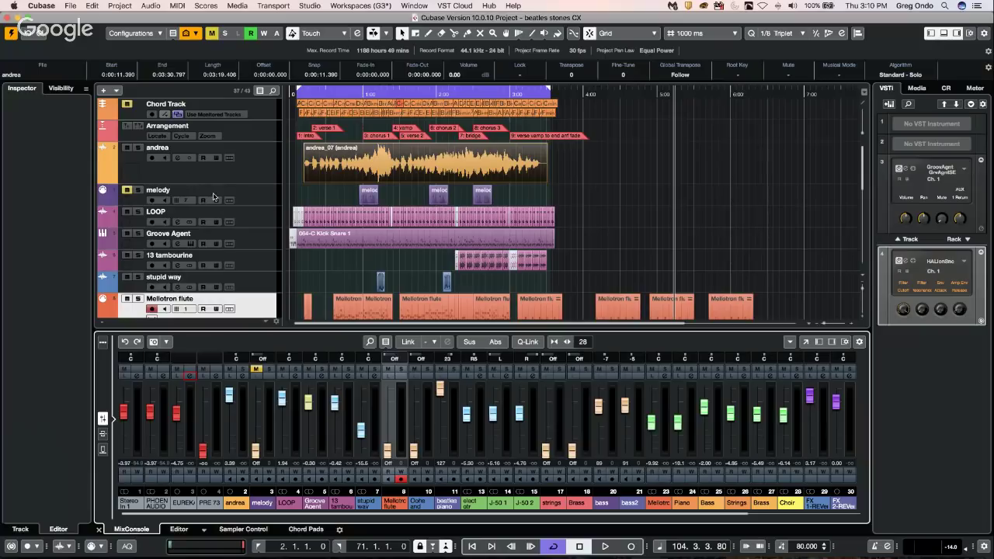
Step: Open the audio mixdown export and compare single-channel with multiple-channel export, ending on Export Multiple Channels
{"action": "scroll", "coordinate": [342, 216], "scroll_direction": "down", "scroll_amount": 2}
{"action": "scroll", "coordinate": [339, 215], "scroll_direction": "up", "scroll_amount": 2}
{"action": "left_click", "coordinate": [404, 294]}
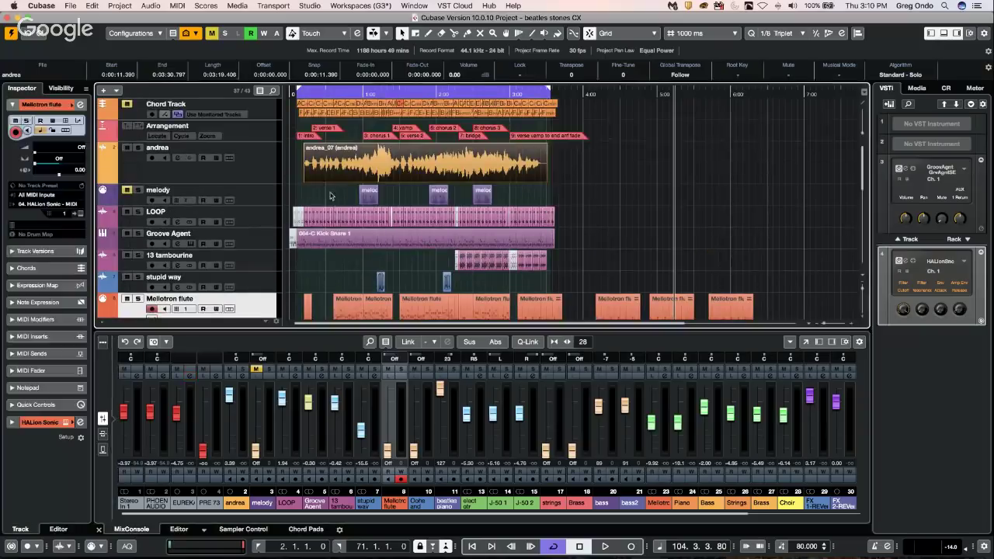
{"action": "left_click", "coordinate": [78, 8]}
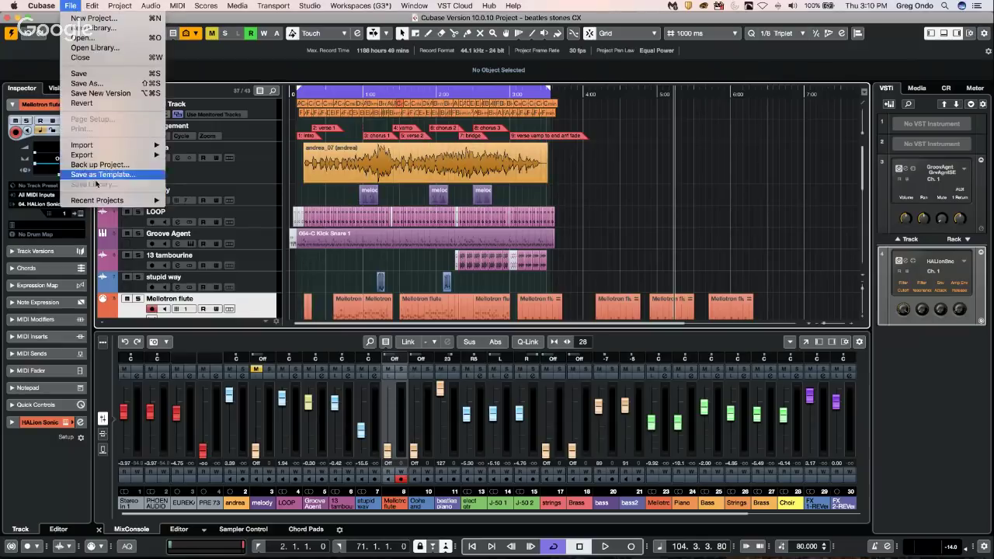
{"action": "mouse_move", "coordinate": [99, 200]}
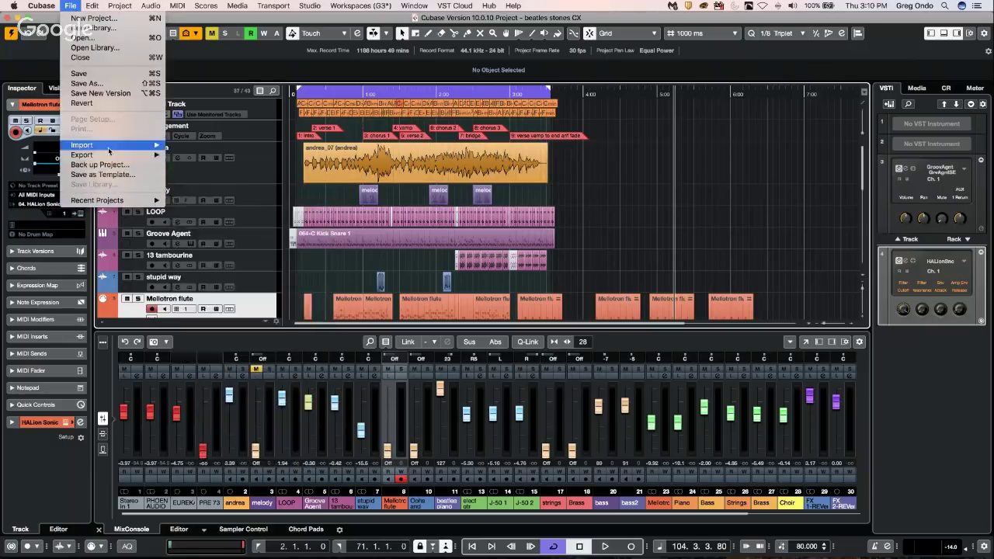
{"action": "mouse_move", "coordinate": [155, 154]}
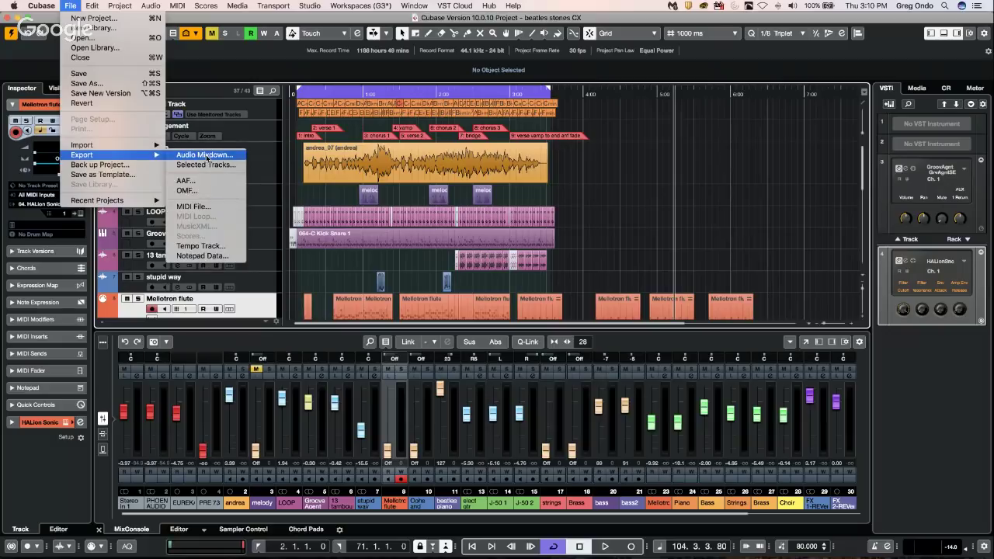
{"action": "left_click", "coordinate": [207, 155]}
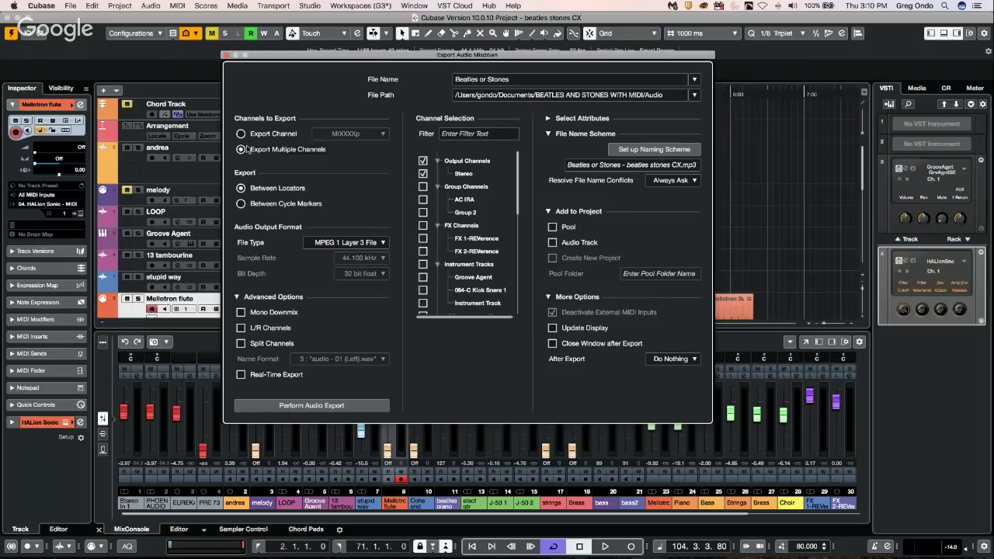
{"action": "left_click", "coordinate": [245, 135]}
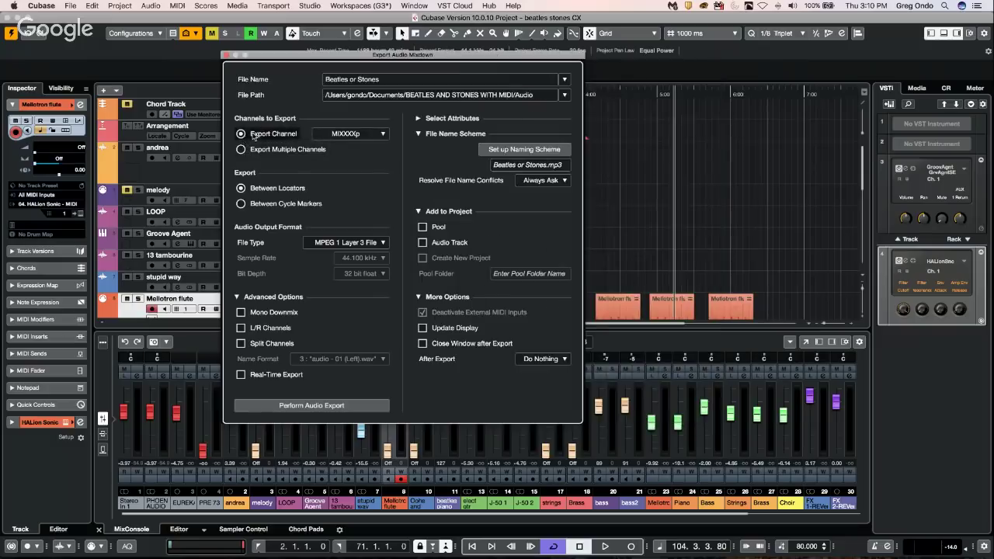
{"action": "left_click", "coordinate": [242, 150]}
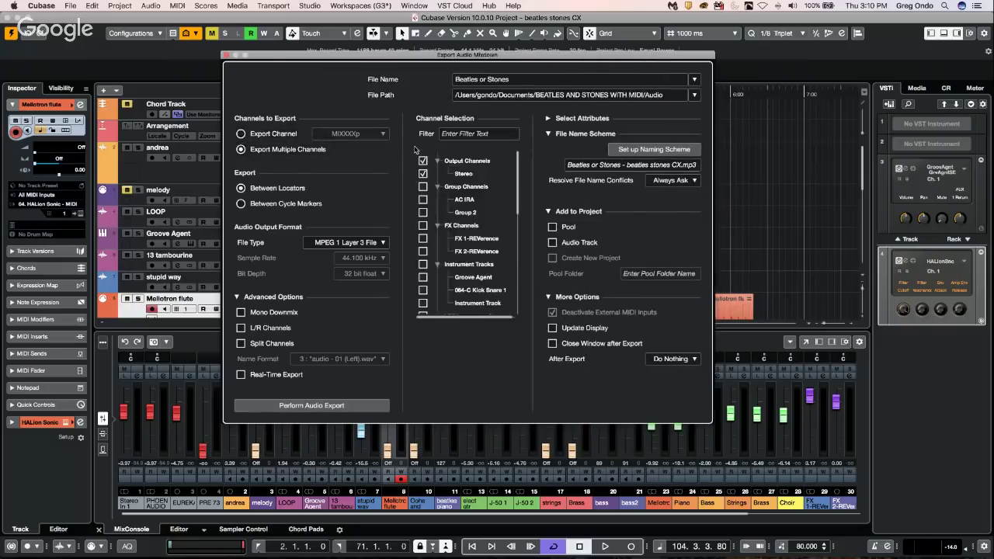
Step: Include all group, FX, instrument, VST instrument and audio channels in the mixdown selection and close the export window without exporting
{"action": "left_click", "coordinate": [423, 186]}
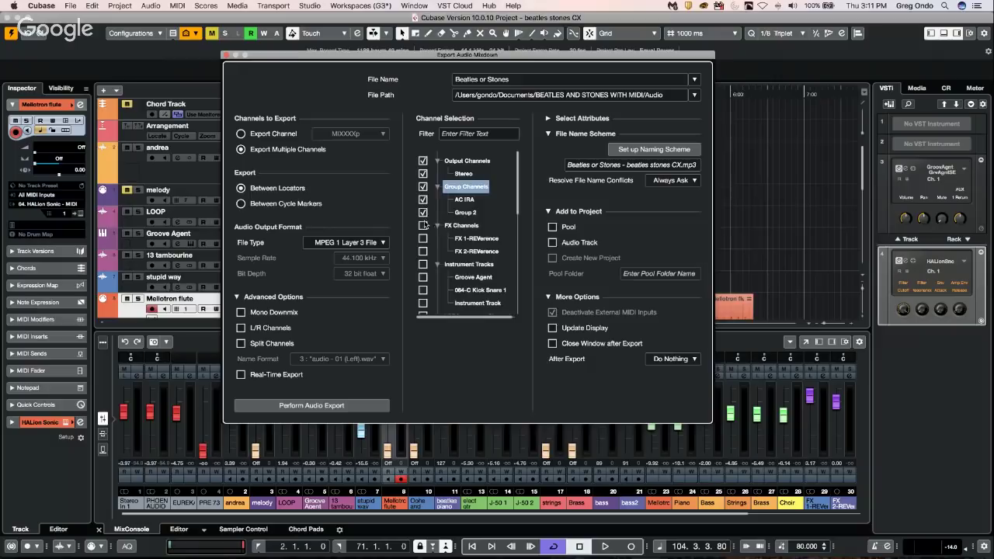
{"action": "left_click", "coordinate": [424, 225]}
{"action": "left_click", "coordinate": [423, 264]}
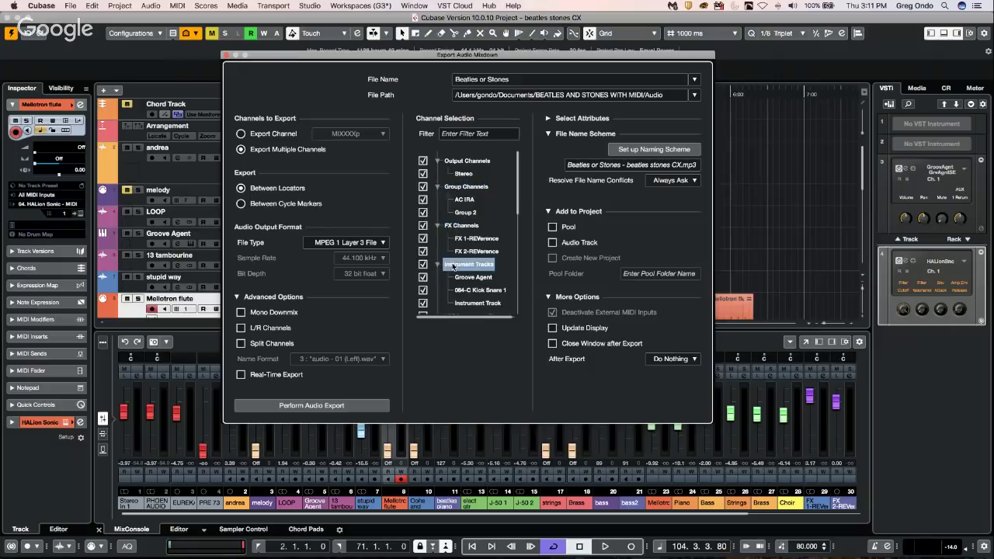
{"action": "scroll", "coordinate": [454, 267], "scroll_direction": "down", "scroll_amount": 5}
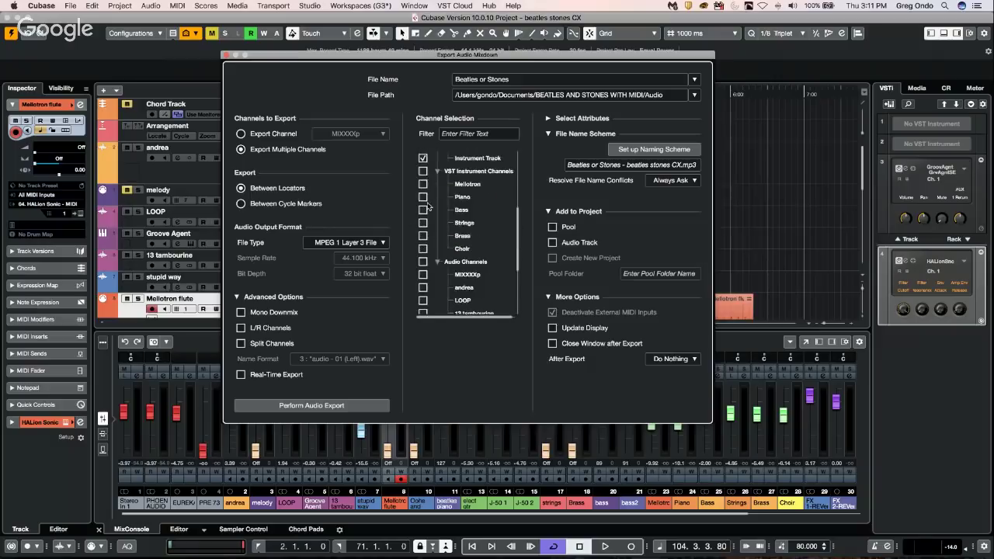
{"action": "left_click", "coordinate": [423, 262]}
{"action": "left_click", "coordinate": [423, 172]}
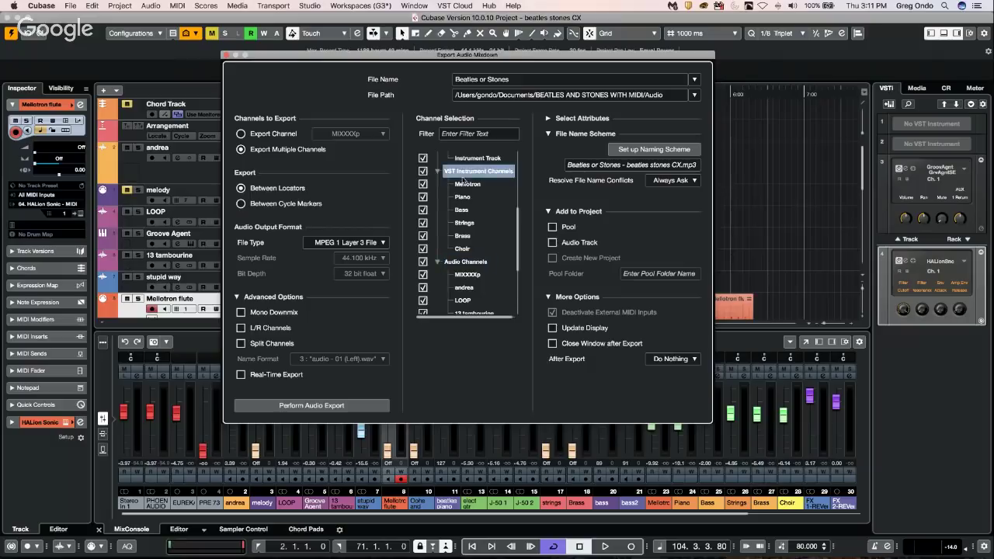
{"action": "scroll", "coordinate": [467, 200], "scroll_direction": "down", "scroll_amount": 5}
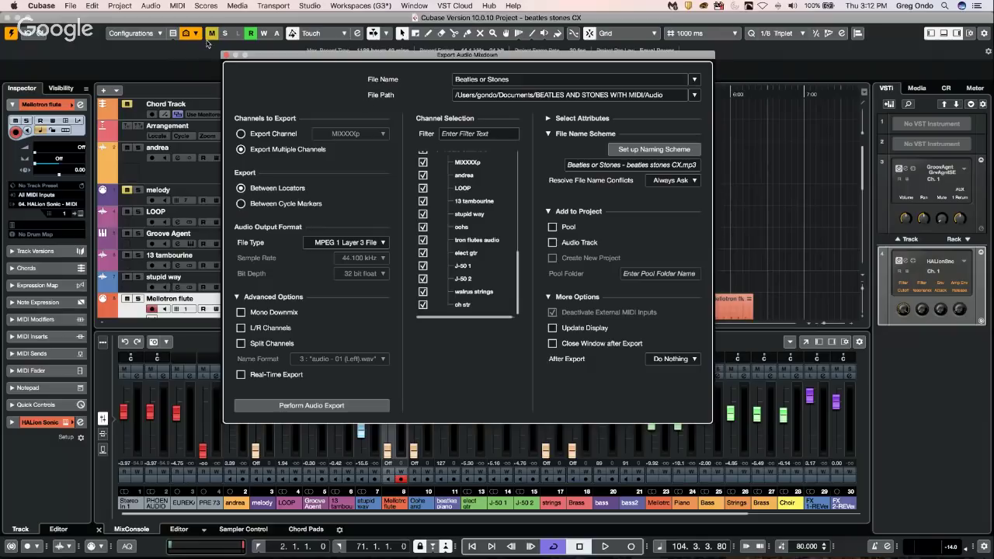
{"action": "left_click", "coordinate": [225, 56]}
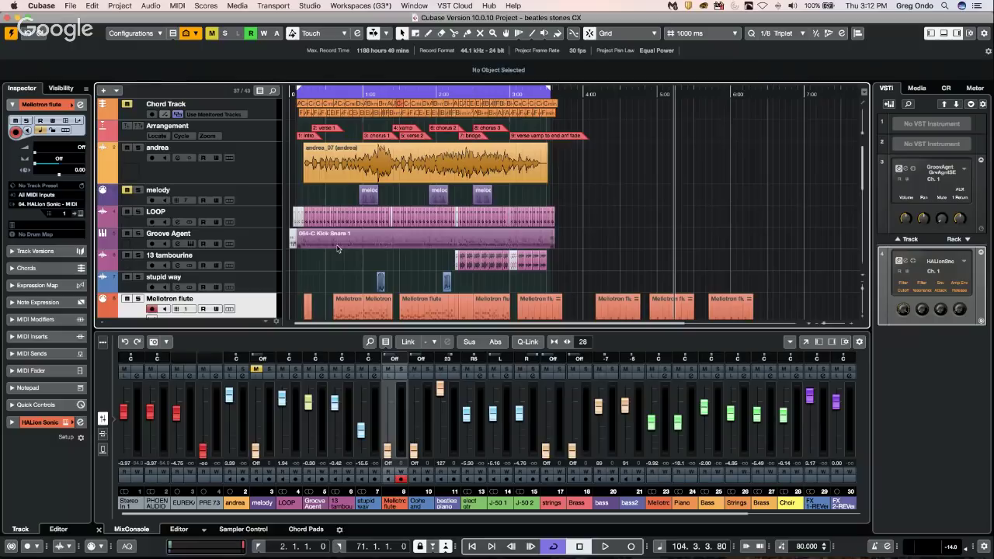
Step: Load the Mellotron flute MIDI part that starts at 36 seconds into Sampler Control to create a sampler track
{"action": "left_click", "coordinate": [342, 243]}
{"action": "left_click", "coordinate": [358, 313]}
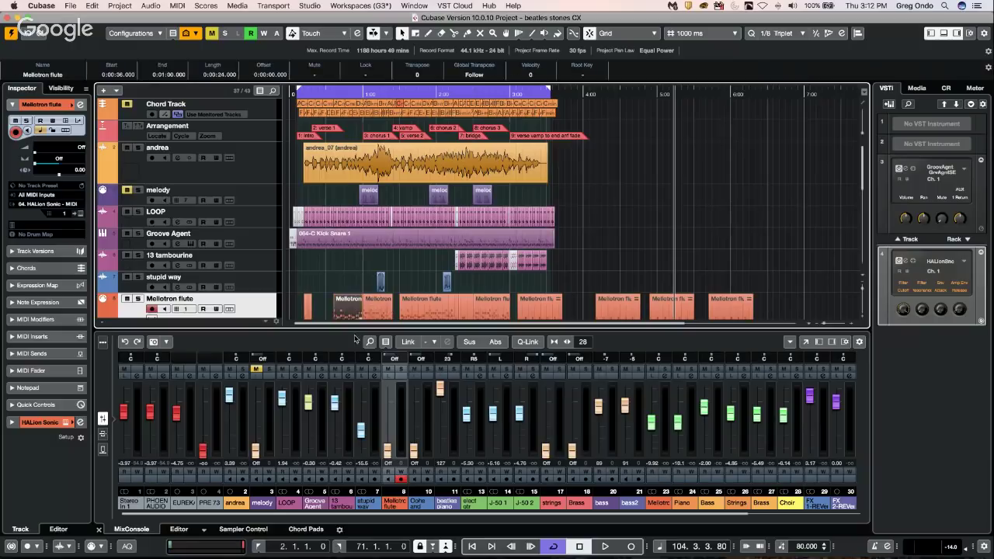
{"action": "left_click", "coordinate": [243, 529]}
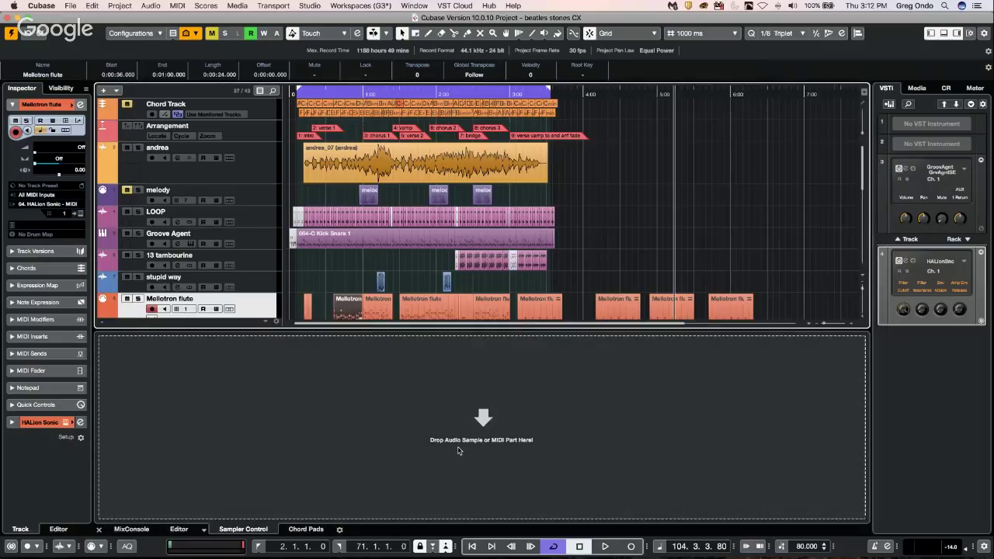
{"action": "left_click_drag", "start_coordinate": [459, 450], "coordinate": [457, 449]}
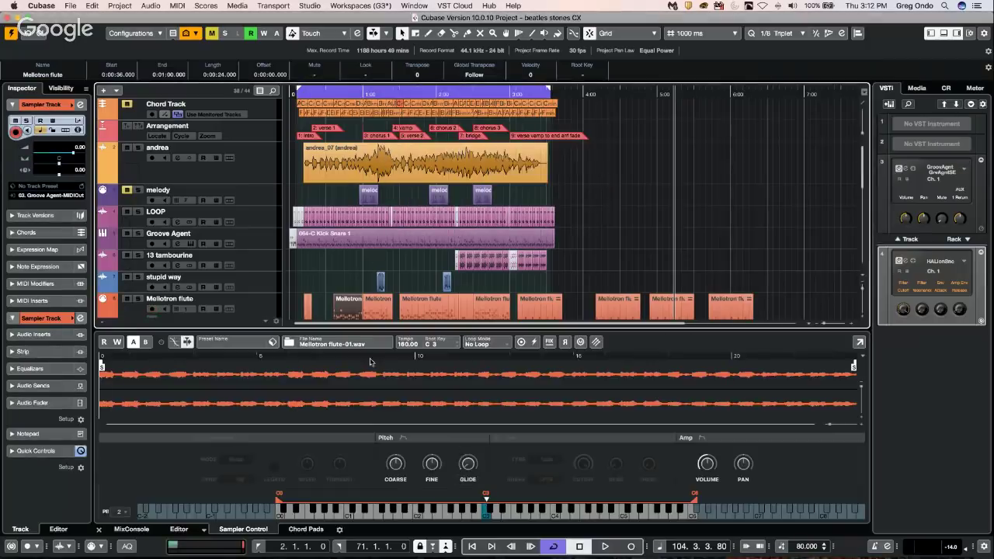
Step: Look up the Render in Place options for the selected Mellotron flute part and leave without rendering
{"action": "scroll", "coordinate": [361, 248], "scroll_direction": "down", "scroll_amount": 1}
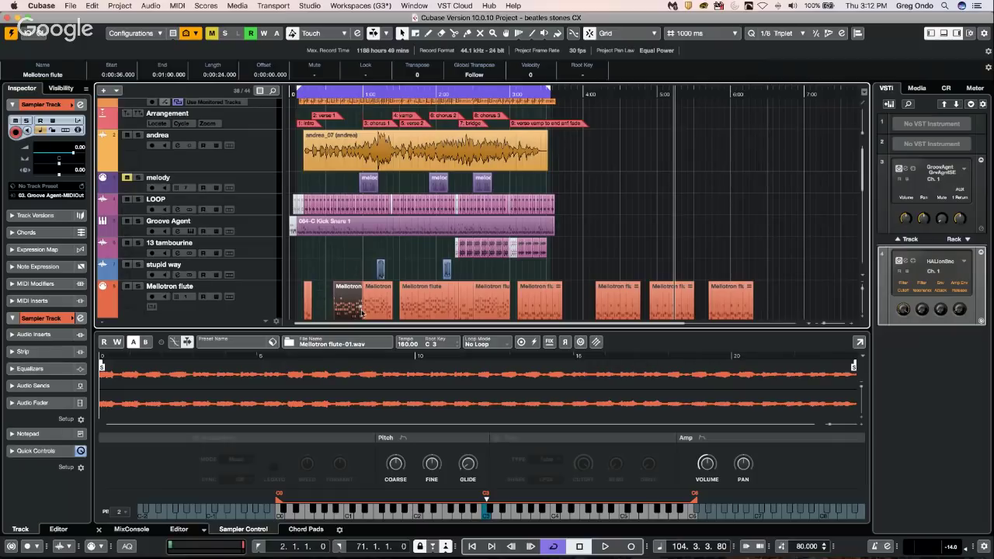
{"action": "left_click", "coordinate": [119, 5]}
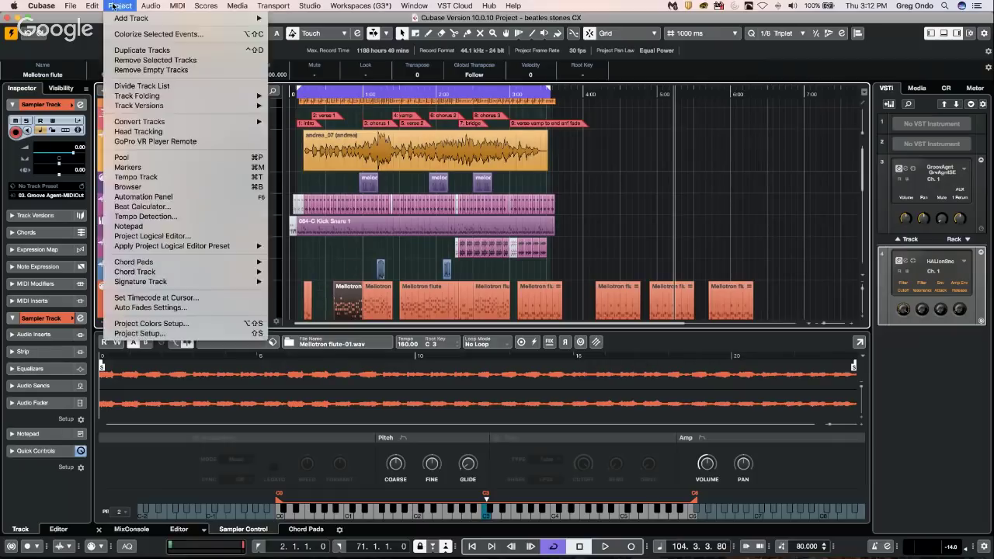
{"action": "mouse_move", "coordinate": [92, 5]}
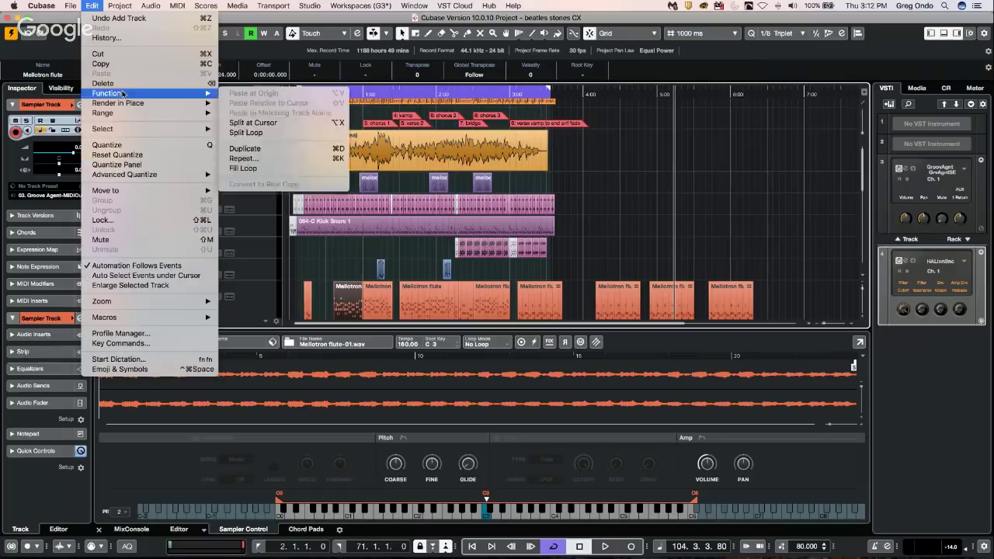
{"action": "mouse_move", "coordinate": [117, 103]}
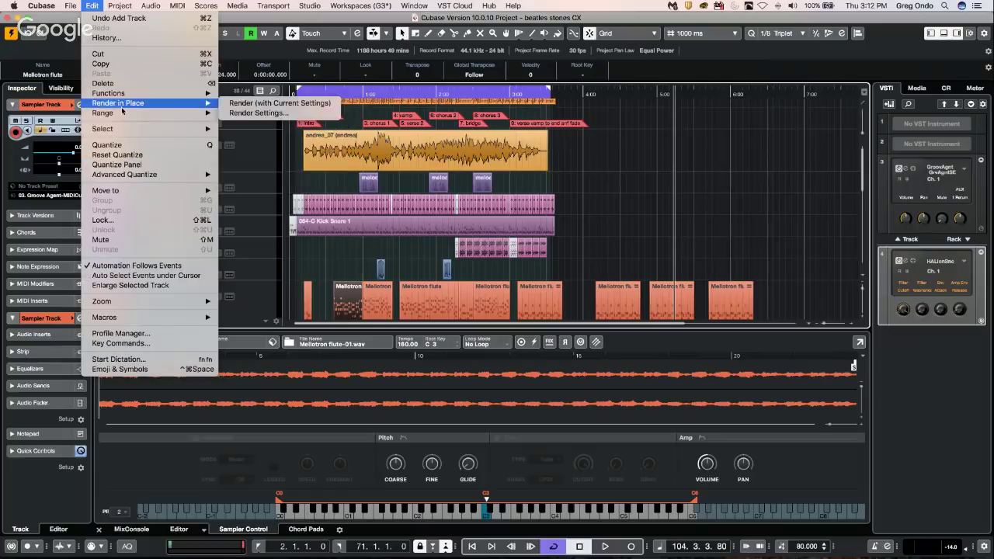
{"action": "left_click", "coordinate": [390, 264]}
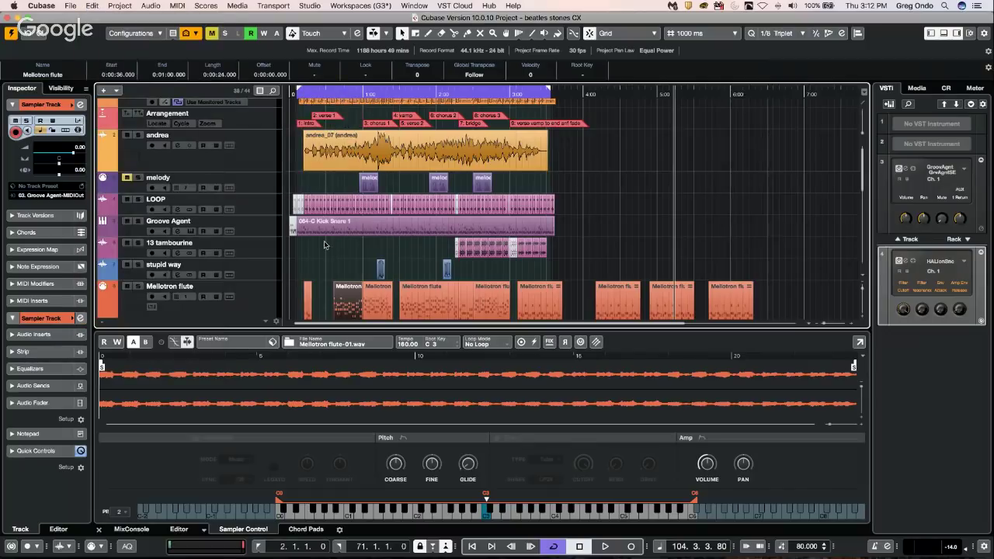
Step: Bring the Mellotron flute track into view and place the cursor in the second half of its rendered sample waveform
{"action": "scroll", "coordinate": [324, 245], "scroll_direction": "down", "scroll_amount": 3}
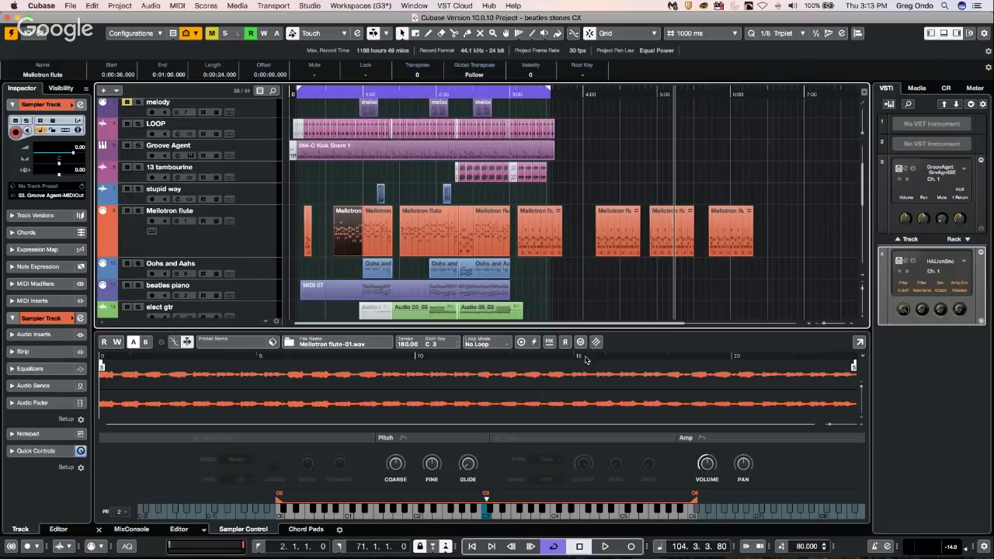
{"action": "left_click", "coordinate": [541, 394]}
{"action": "left_click_drag", "start_coordinate": [535, 389], "coordinate": [606, 388]}
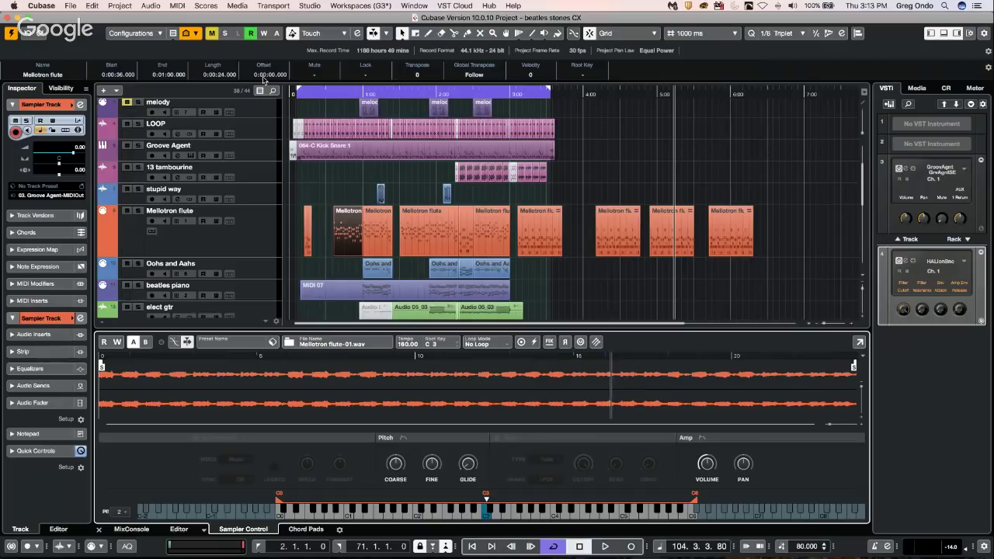
Step: Review the project's audio files and the Sampler Track folder in the Pool and close it
{"action": "left_click", "coordinate": [237, 6]}
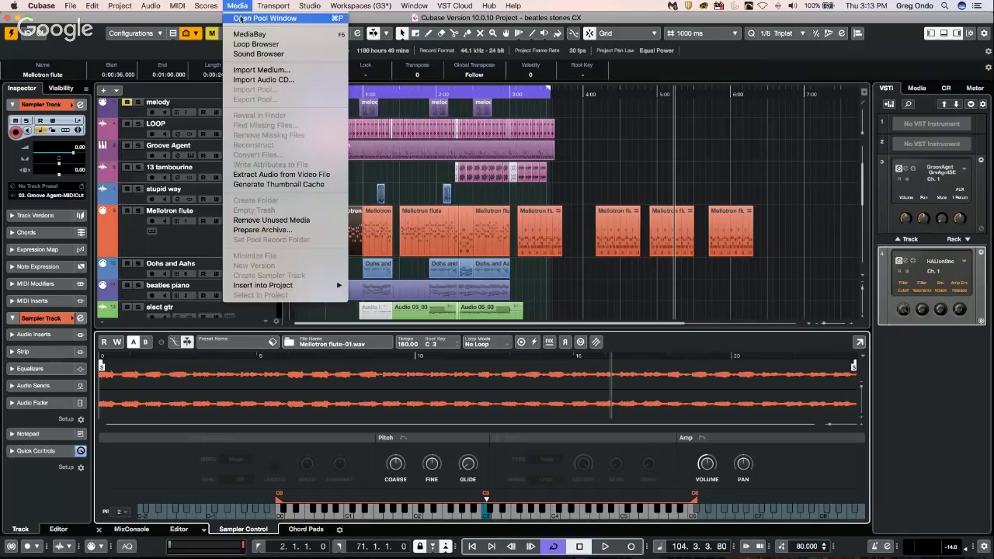
{"action": "left_click", "coordinate": [240, 18]}
{"action": "left_click", "coordinate": [200, 137]}
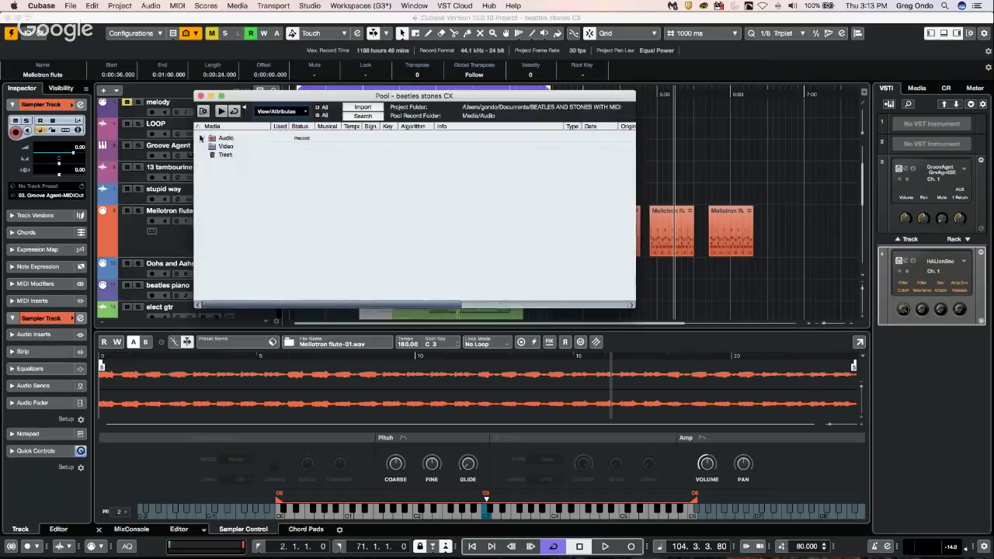
{"action": "left_click", "coordinate": [201, 138]}
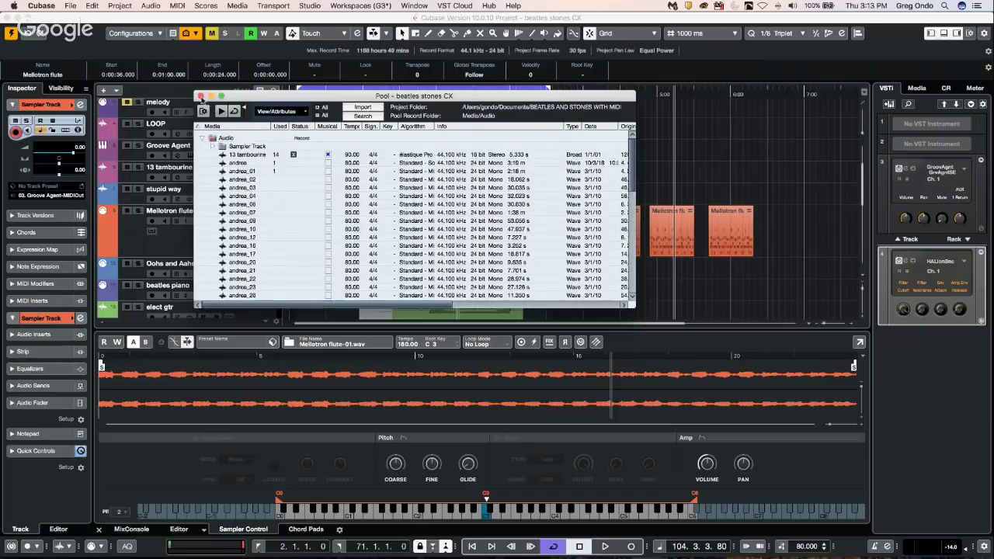
{"action": "left_click", "coordinate": [201, 95]}
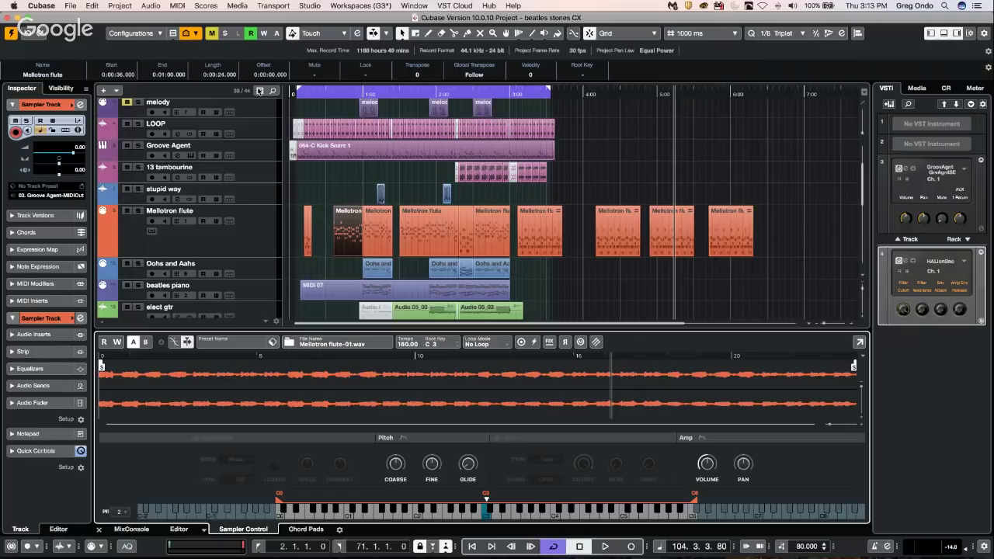
Step: Browse the drum instruments available for the first empty VST instrument slot without loading one
{"action": "left_click", "coordinate": [913, 127]}
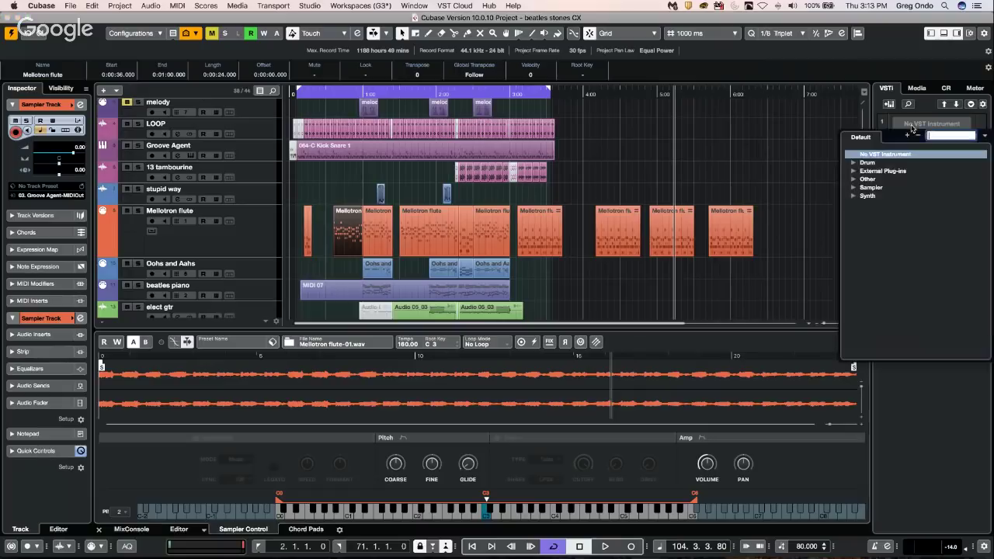
{"action": "left_click", "coordinate": [855, 163]}
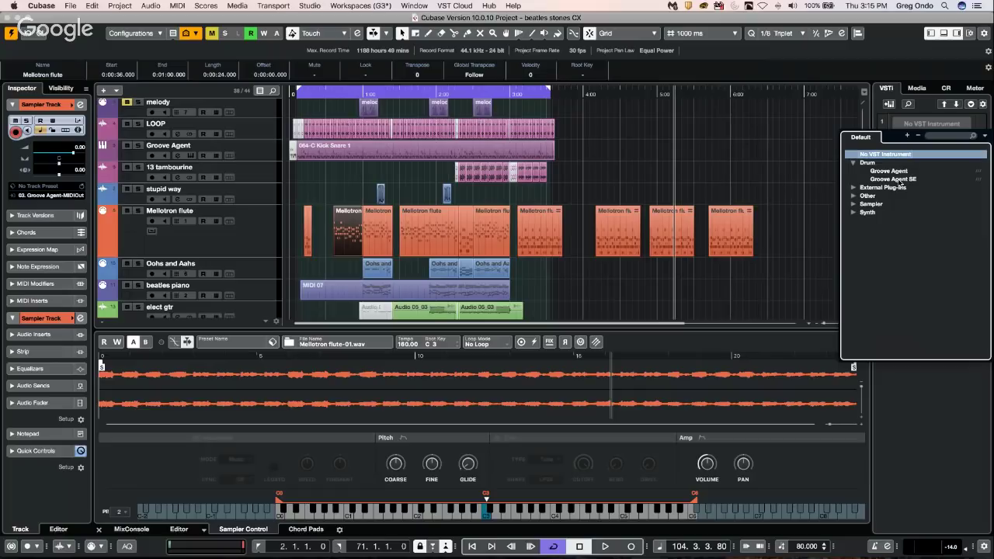
{"action": "left_click", "coordinate": [70, 5]}
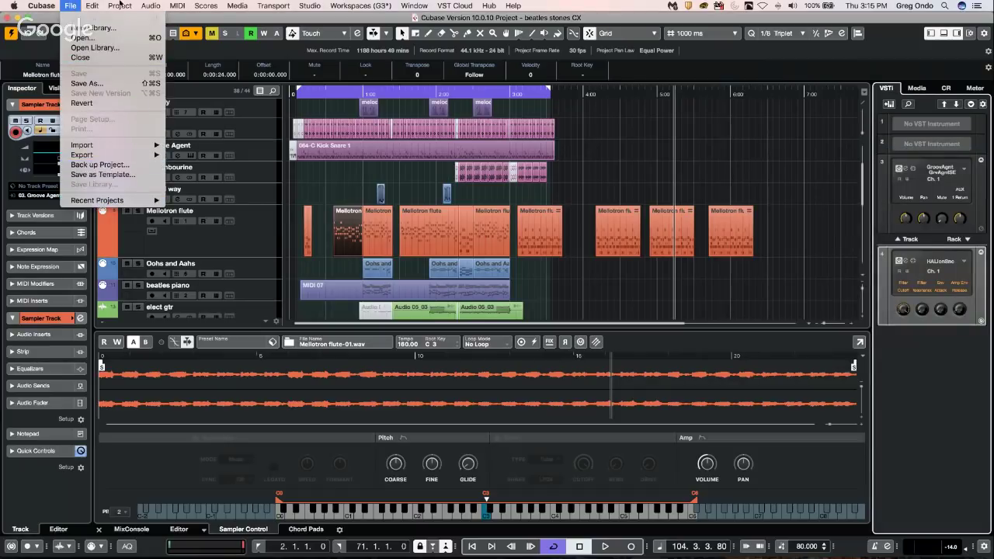
{"action": "left_click", "coordinate": [305, 123]}
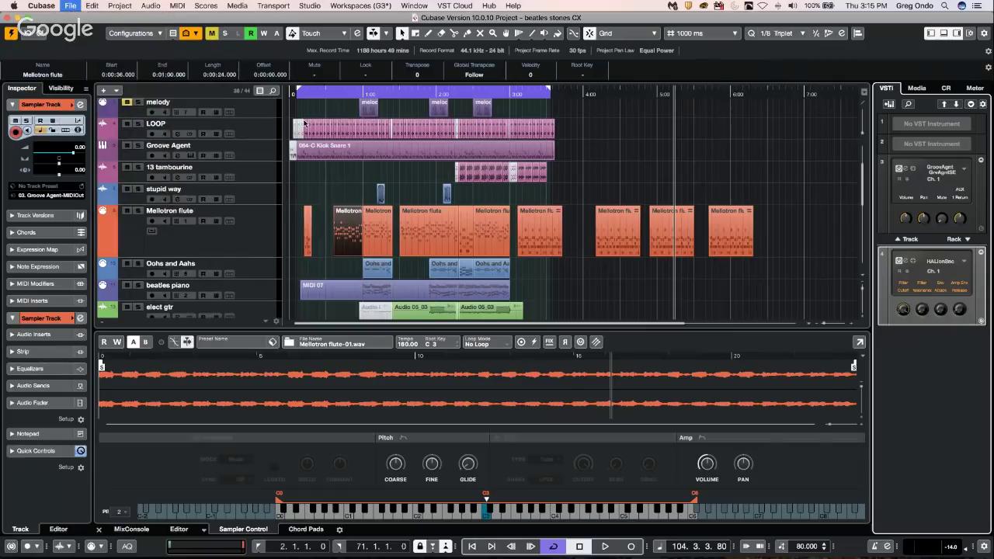
Step: Try to open the folder liufgeliugye as the location in the project folder dialog
{"action": "left_click", "coordinate": [701, 380]}
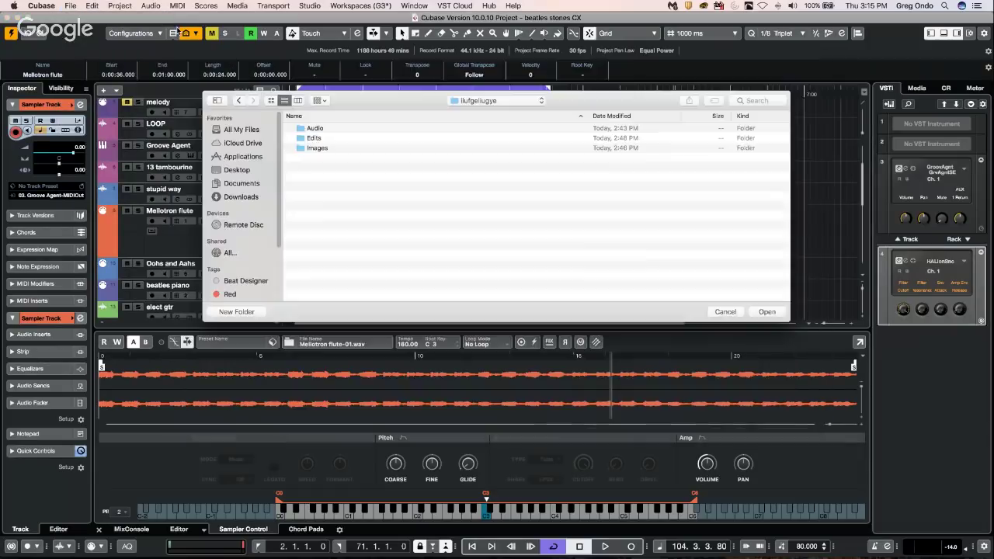
{"action": "left_click", "coordinate": [769, 311]}
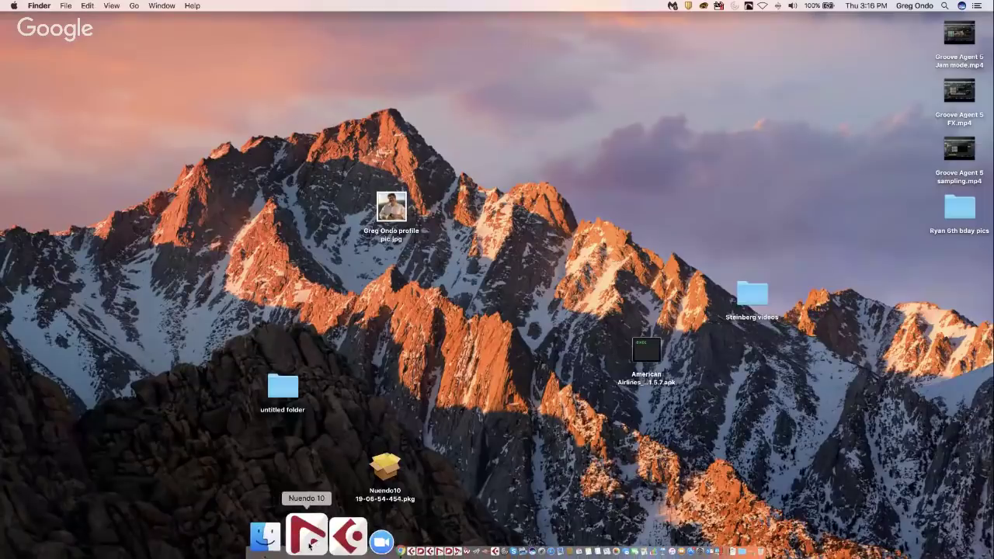
Step: Start Nuendo 10, close the Cubase problem report without reopening and launch Cubase 10
{"action": "left_click", "coordinate": [309, 543]}
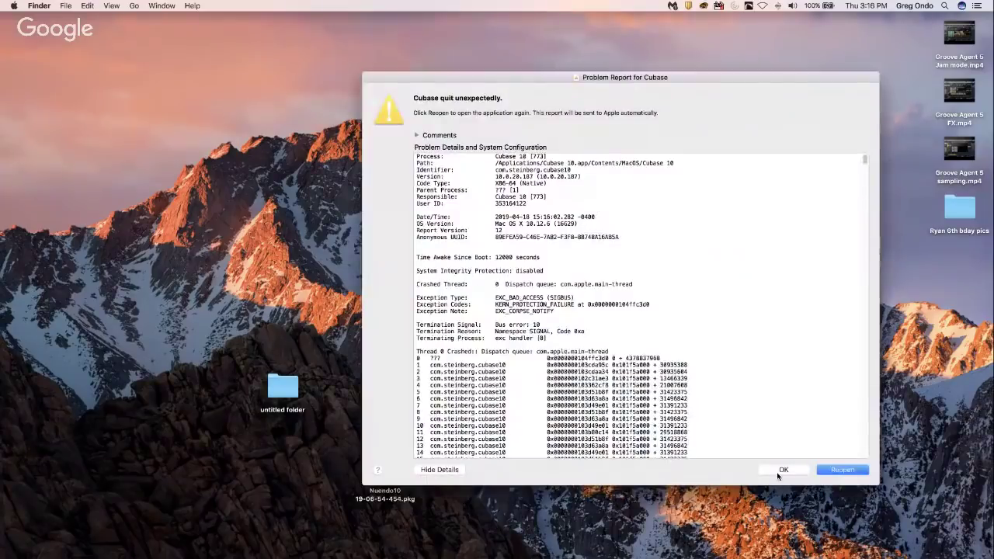
{"action": "left_click", "coordinate": [780, 470]}
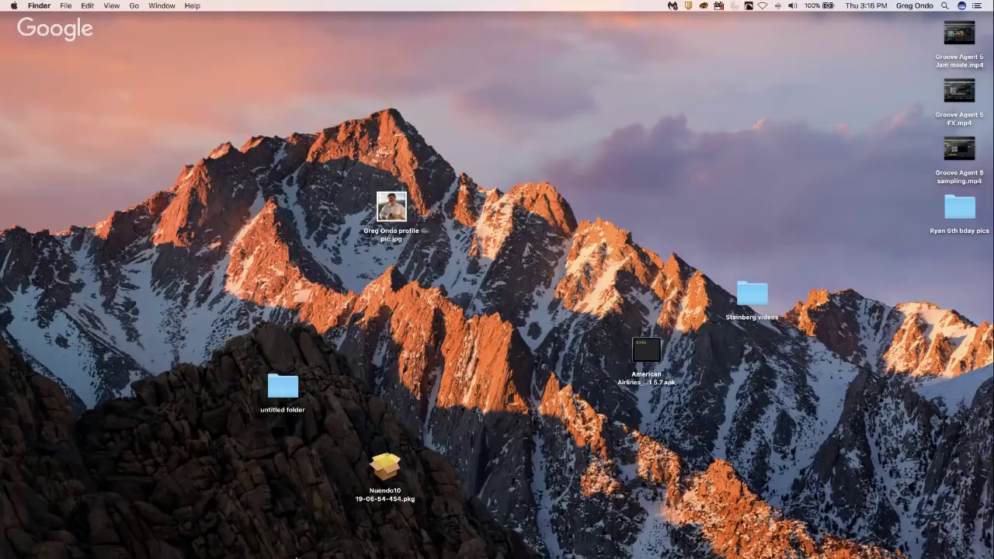
{"action": "mouse_move", "coordinate": [311, 556]}
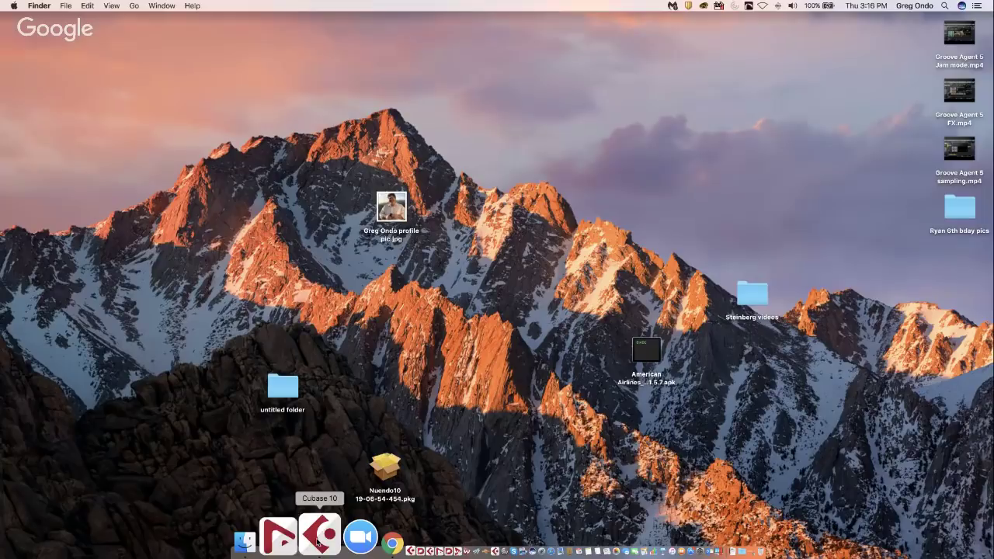
{"action": "left_click", "coordinate": [317, 536]}
{"action": "key", "text": "super+Tab"}
{"action": "key", "text": "super+Tab"}
{"action": "key", "text": "super+Tab"}
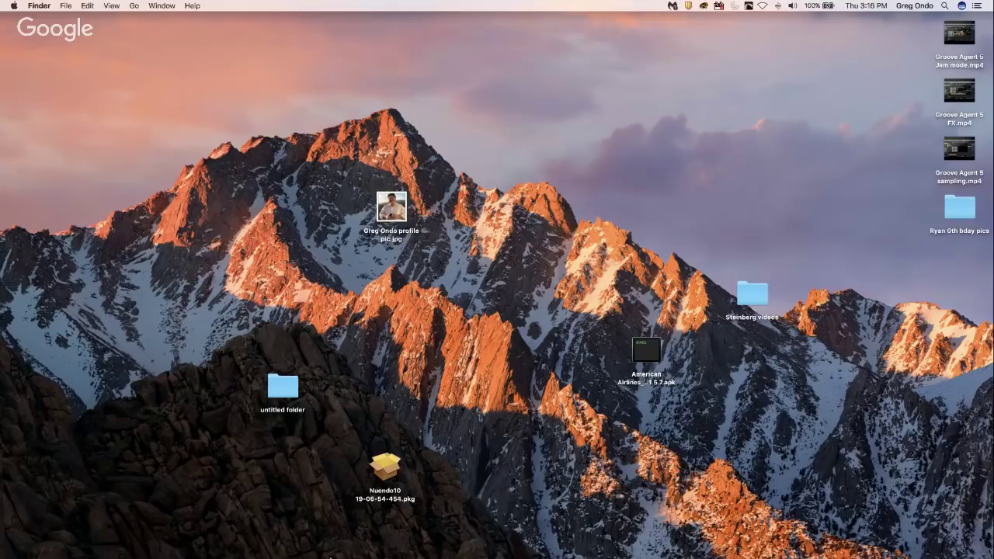
Step: Open Nuendo 10 again and force the unresponsive Cubase 10 to quit
{"action": "right_click", "coordinate": [308, 536]}
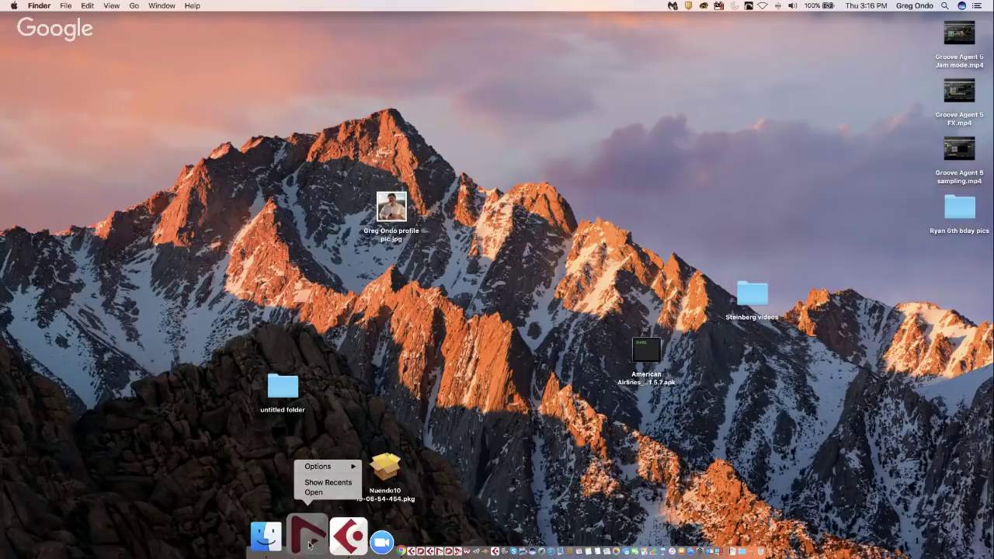
{"action": "left_click", "coordinate": [320, 497]}
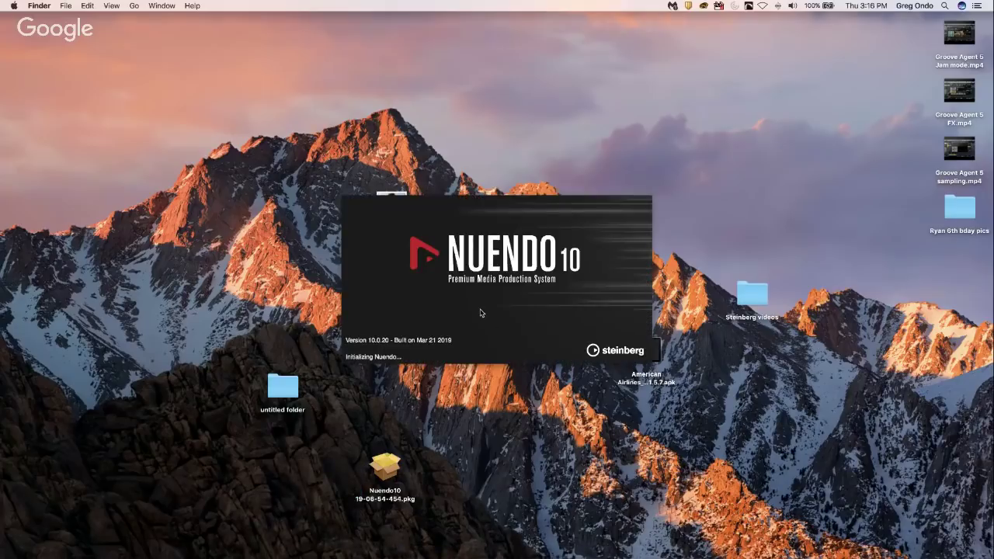
{"action": "mouse_move", "coordinate": [315, 548]}
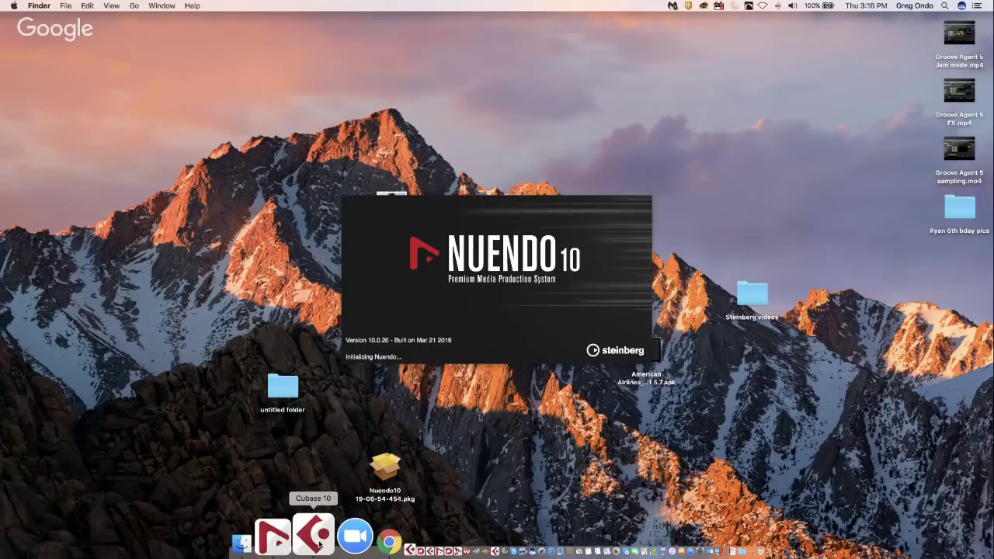
{"action": "right_click", "coordinate": [319, 546]}
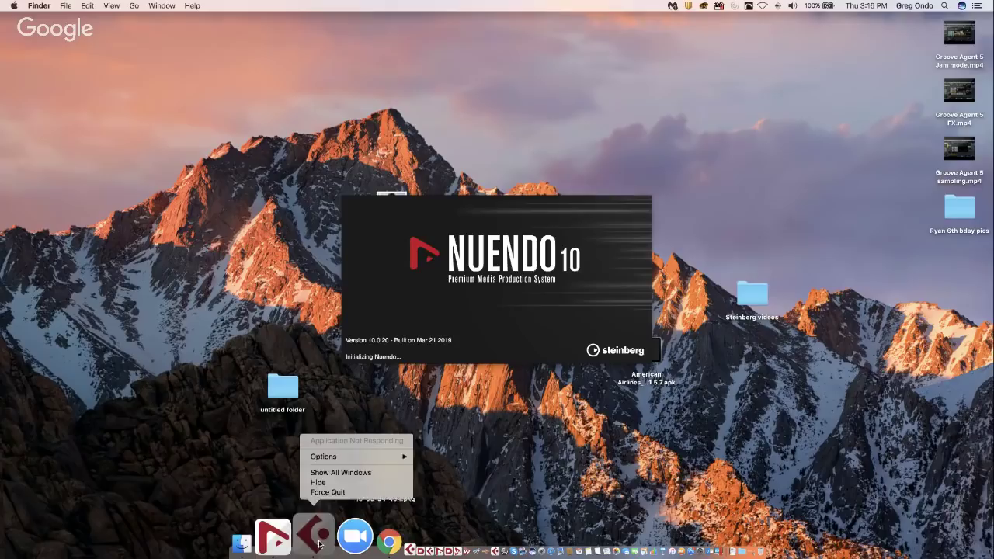
{"action": "left_click", "coordinate": [325, 493]}
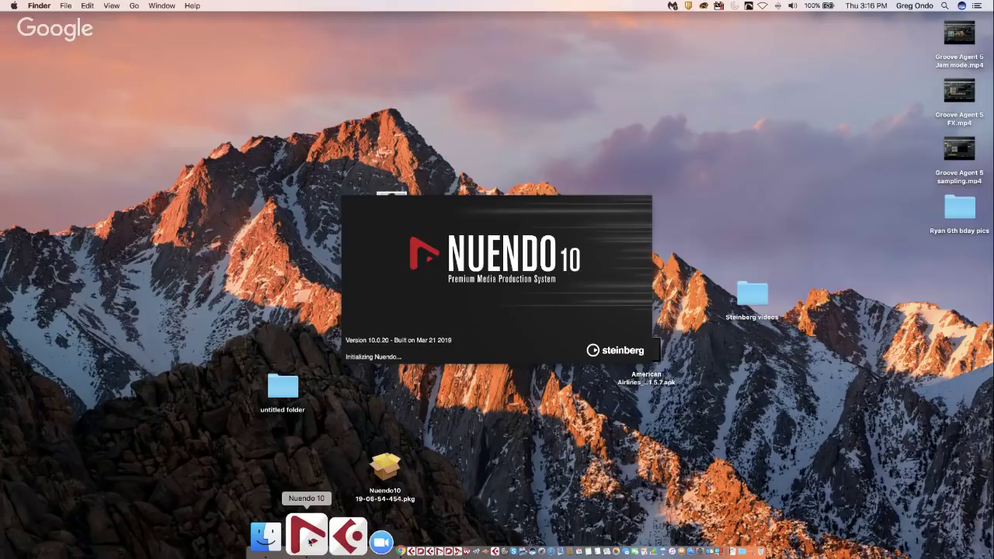
Step: Force the unresponsive Nuendo 10 to quit
{"action": "left_click", "coordinate": [329, 541]}
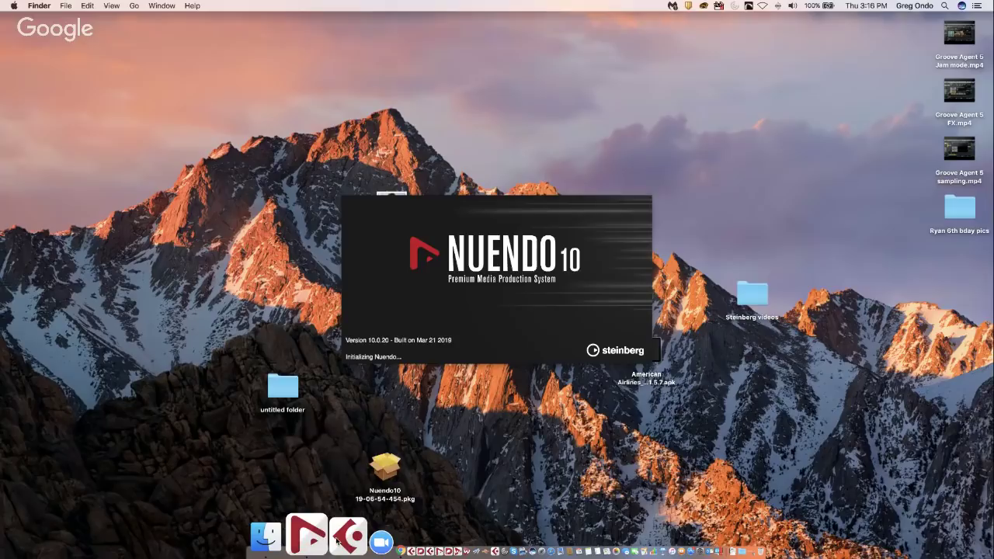
{"action": "right_click", "coordinate": [297, 541]}
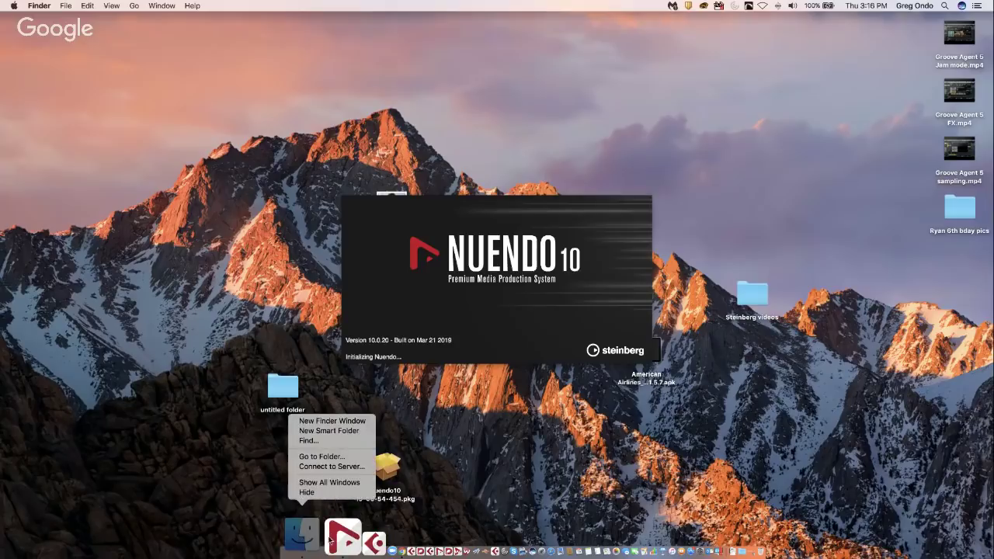
{"action": "left_click", "coordinate": [334, 541]}
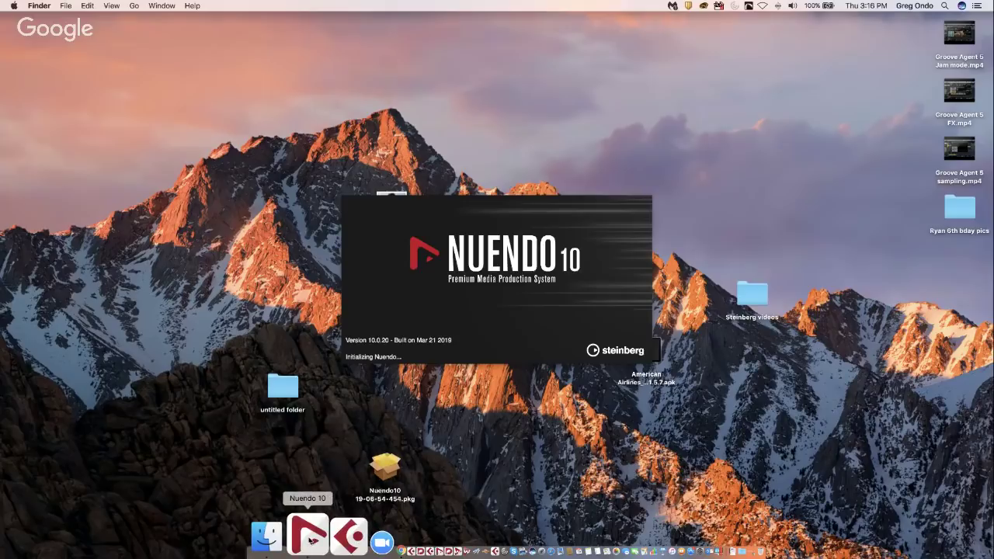
{"action": "right_click", "coordinate": [309, 534]}
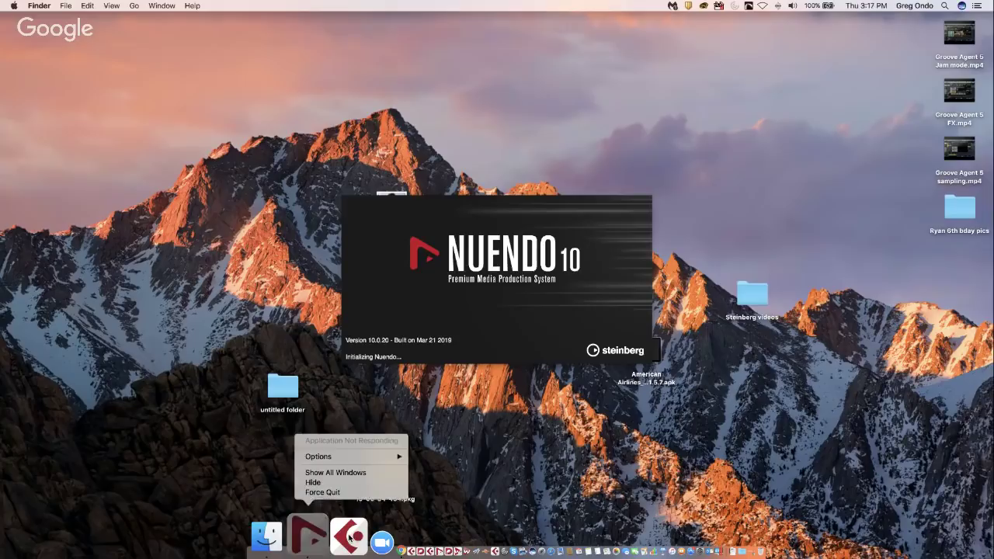
{"action": "left_click", "coordinate": [321, 493]}
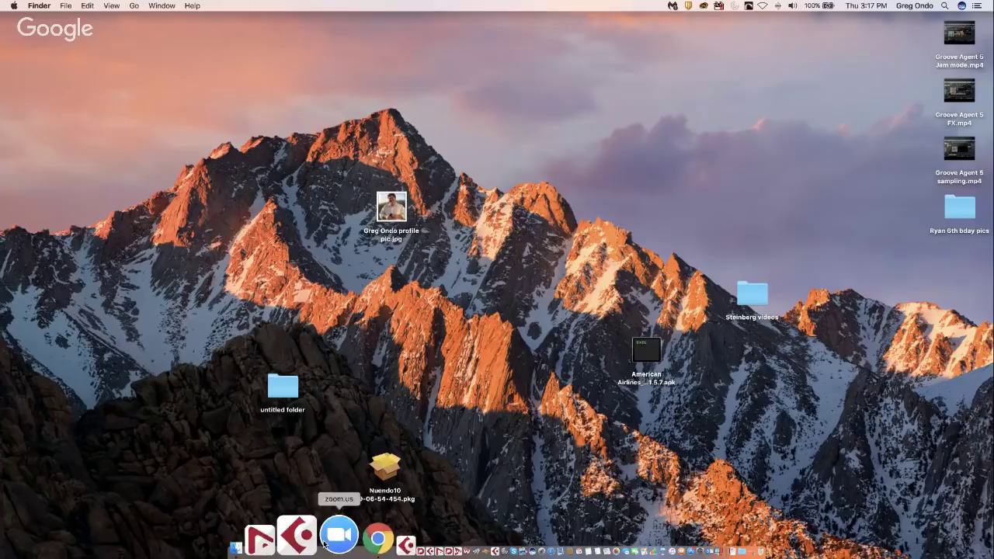
Step: Force Cubase 10 to quit and open it again
{"action": "left_click", "coordinate": [319, 543]}
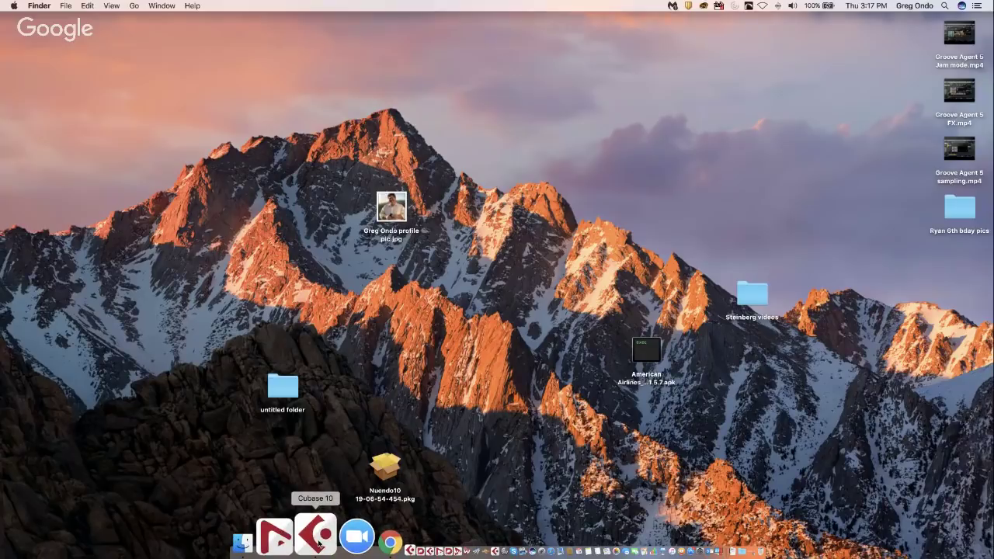
{"action": "right_click", "coordinate": [320, 533]}
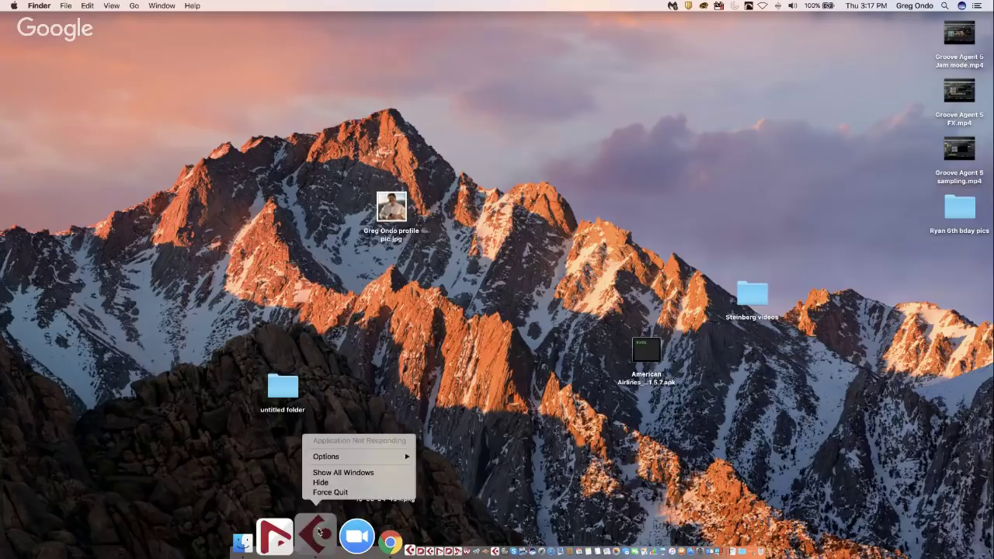
{"action": "left_click", "coordinate": [331, 492]}
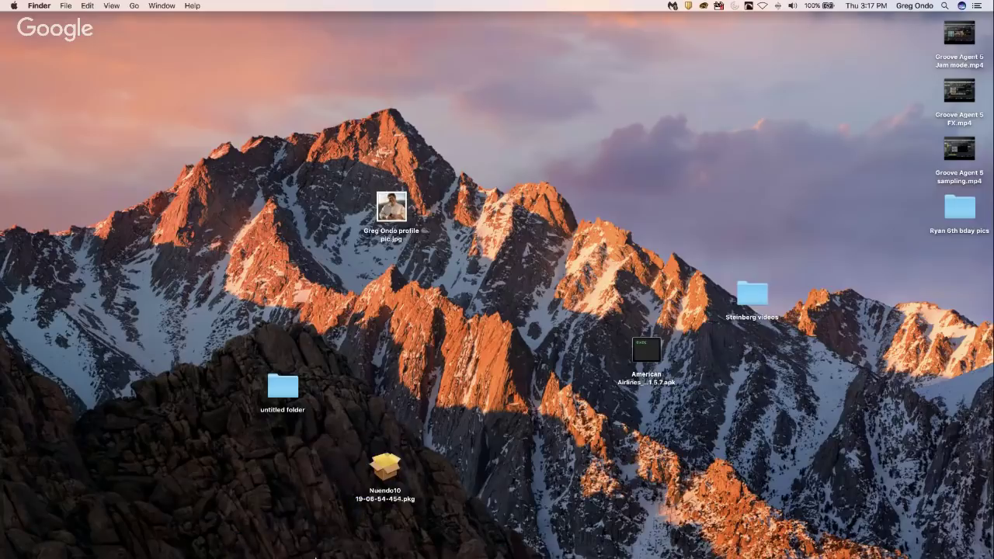
{"action": "right_click", "coordinate": [317, 553]}
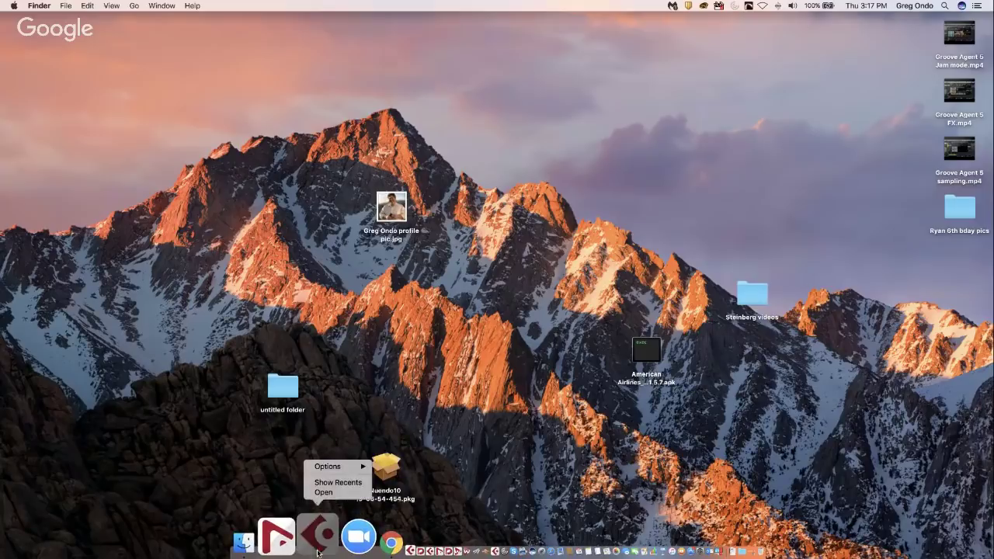
{"action": "left_click", "coordinate": [320, 495]}
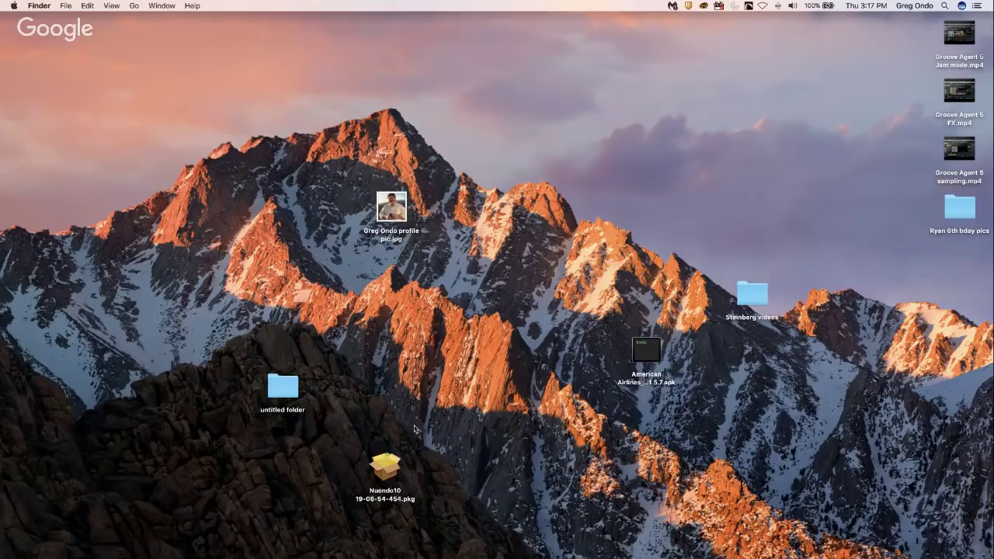
Step: Check the running state of Cubase 10, try to launch Cubase 9.5 and force it to quit
{"action": "mouse_move", "coordinate": [326, 553]}
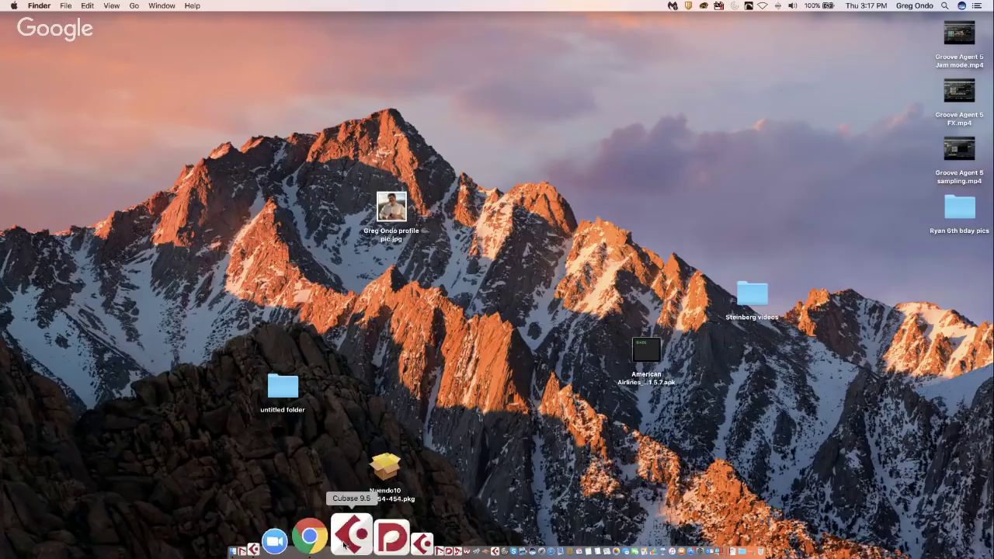
{"action": "right_click", "coordinate": [320, 545]}
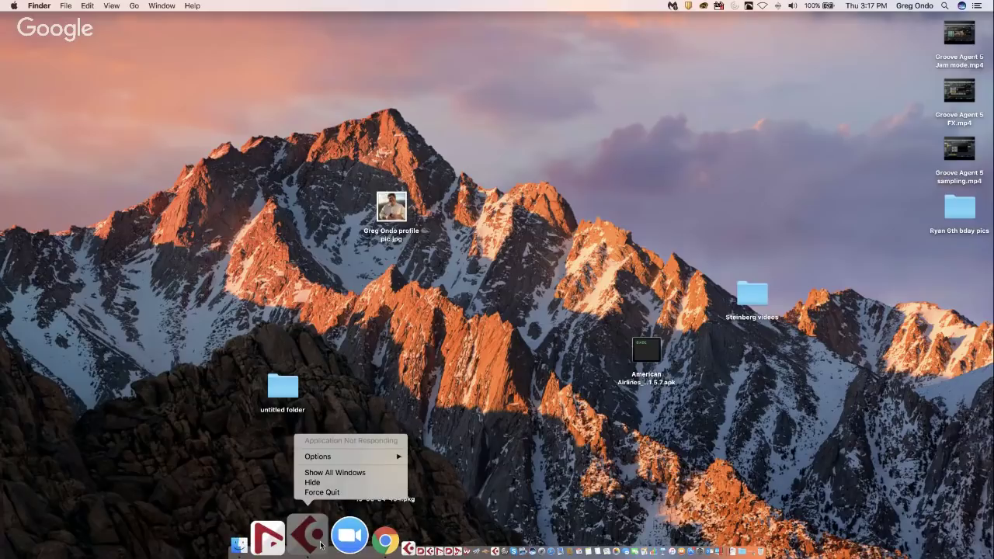
{"action": "mouse_move", "coordinate": [371, 456]}
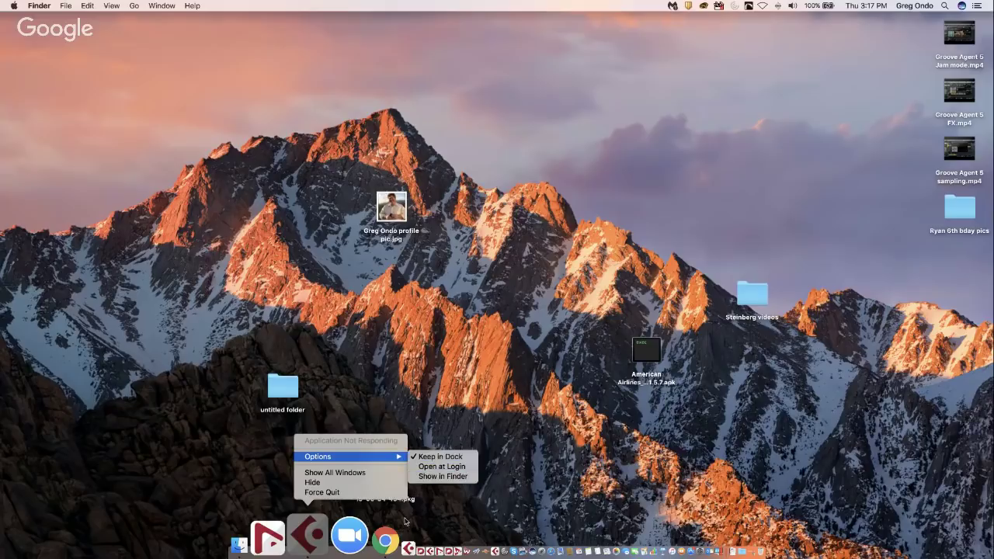
{"action": "left_click", "coordinate": [407, 550]}
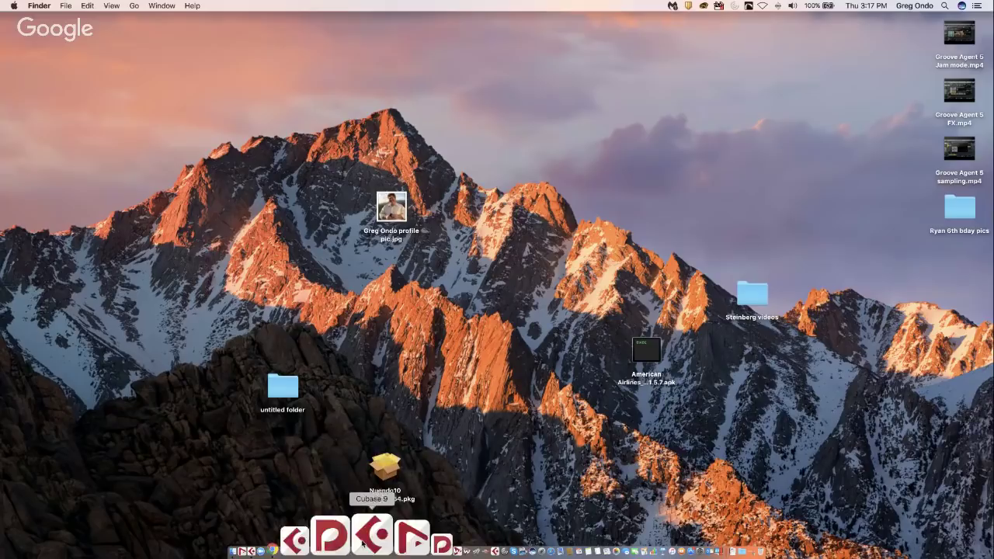
{"action": "left_click", "coordinate": [348, 544]}
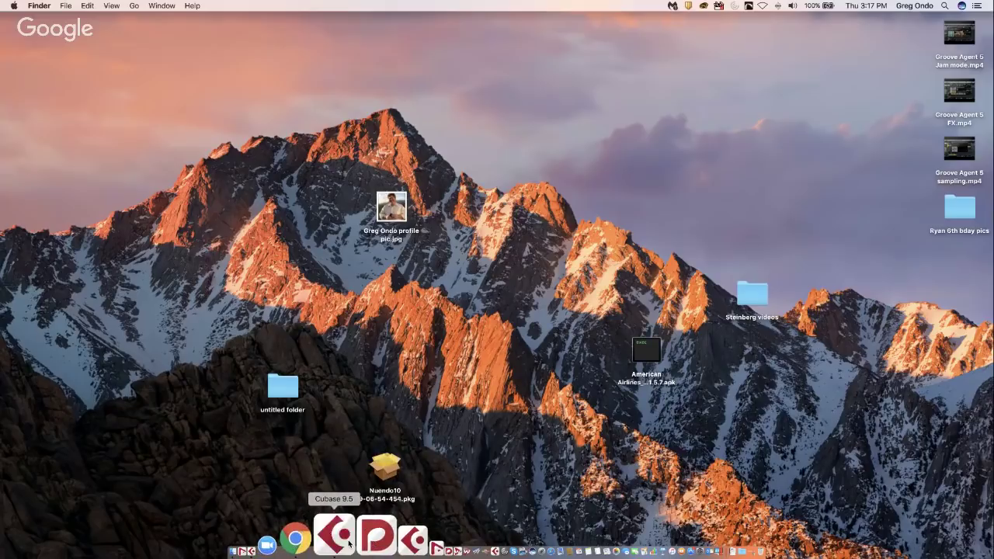
{"action": "left_click", "coordinate": [349, 544]}
{"action": "right_click", "coordinate": [331, 530]}
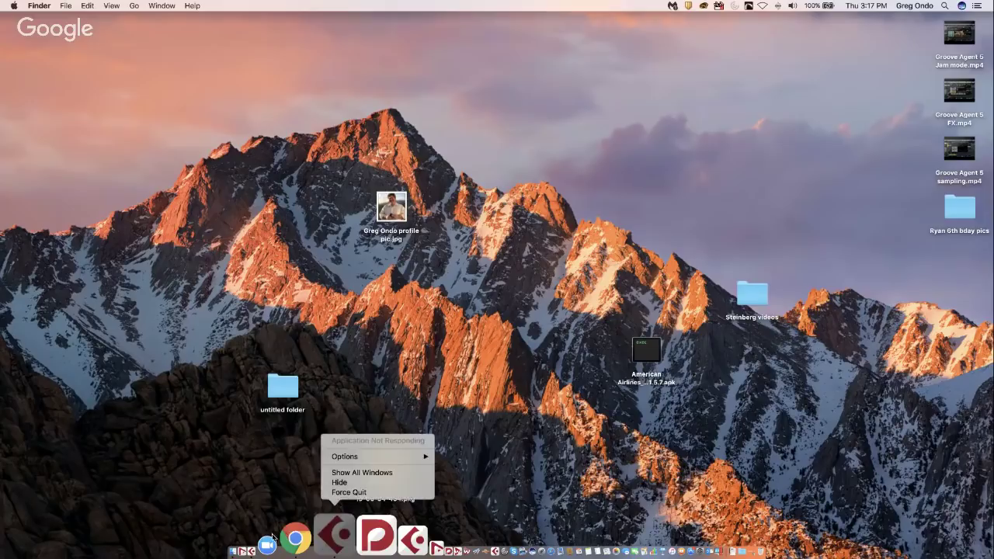
{"action": "left_click", "coordinate": [349, 492]}
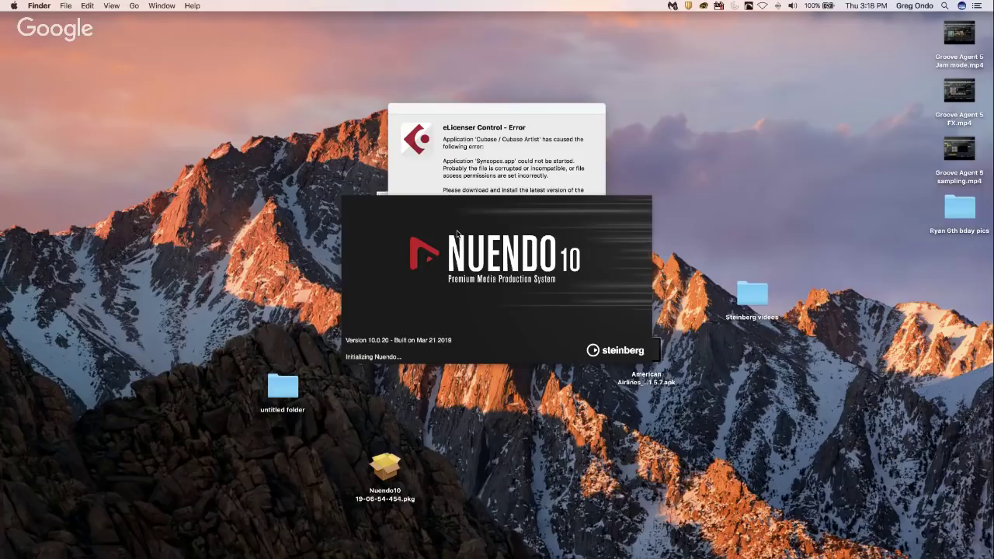
Step: Dismiss the eLicenser Control error for Cubase and open Cubase 10 again
{"action": "left_click", "coordinate": [592, 185]}
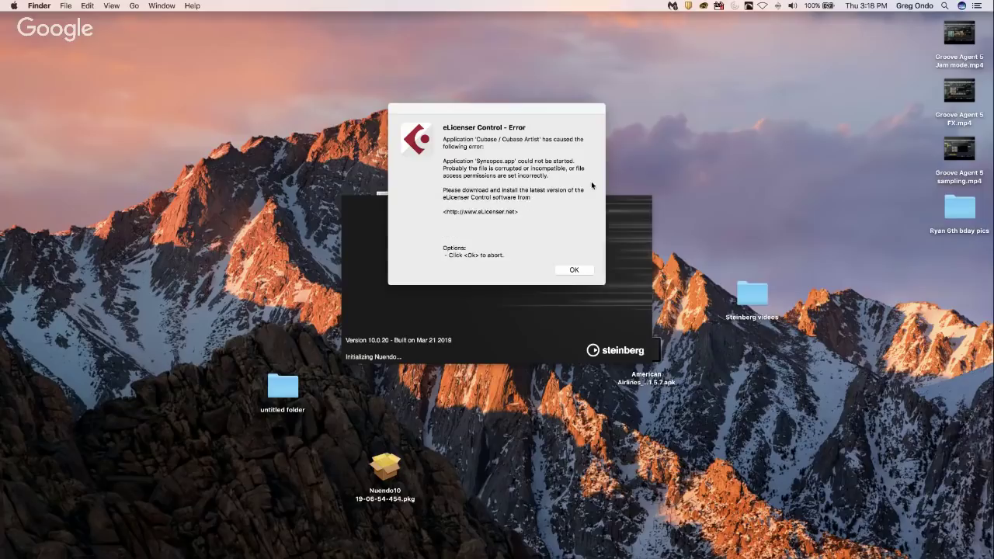
{"action": "left_click", "coordinate": [574, 270]}
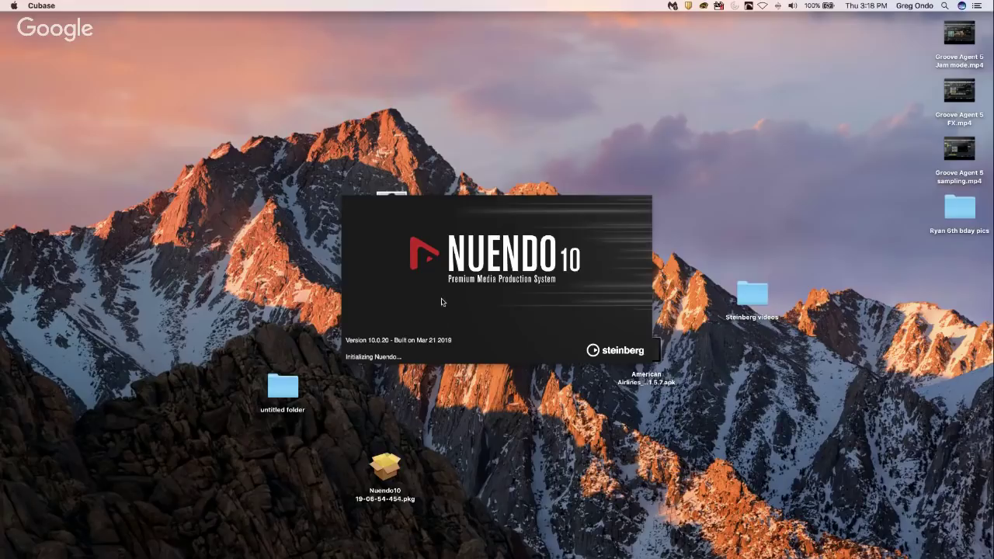
{"action": "mouse_move", "coordinate": [326, 550]}
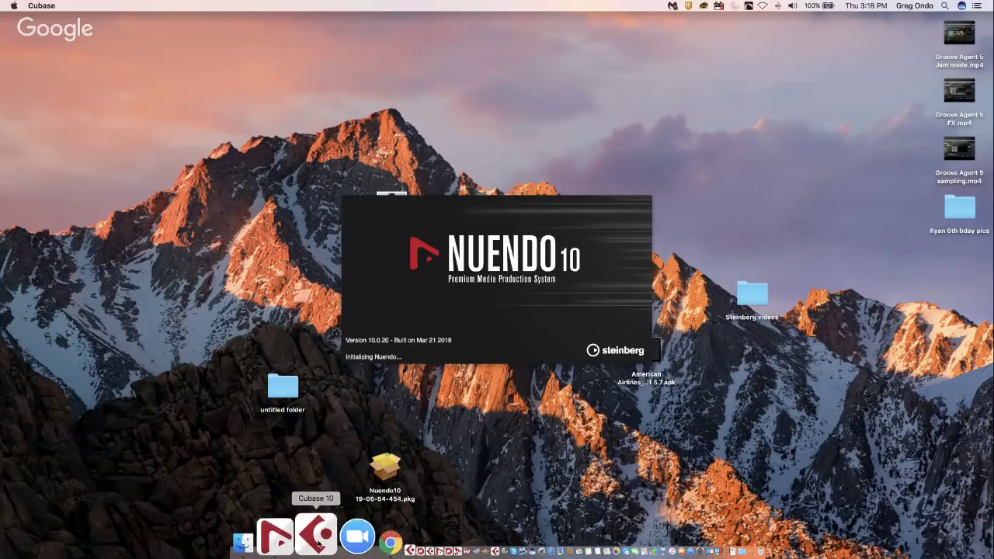
{"action": "right_click", "coordinate": [319, 544]}
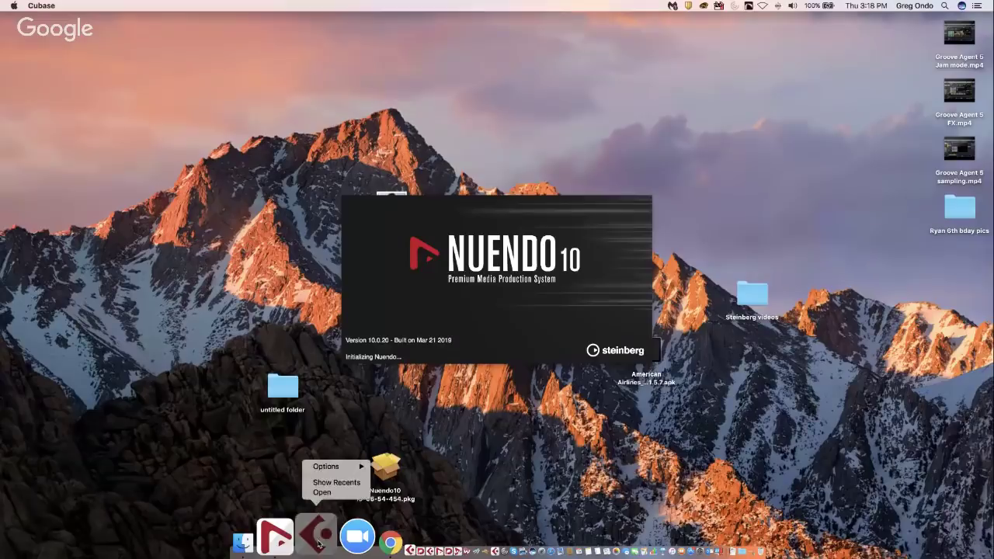
{"action": "left_click", "coordinate": [322, 492]}
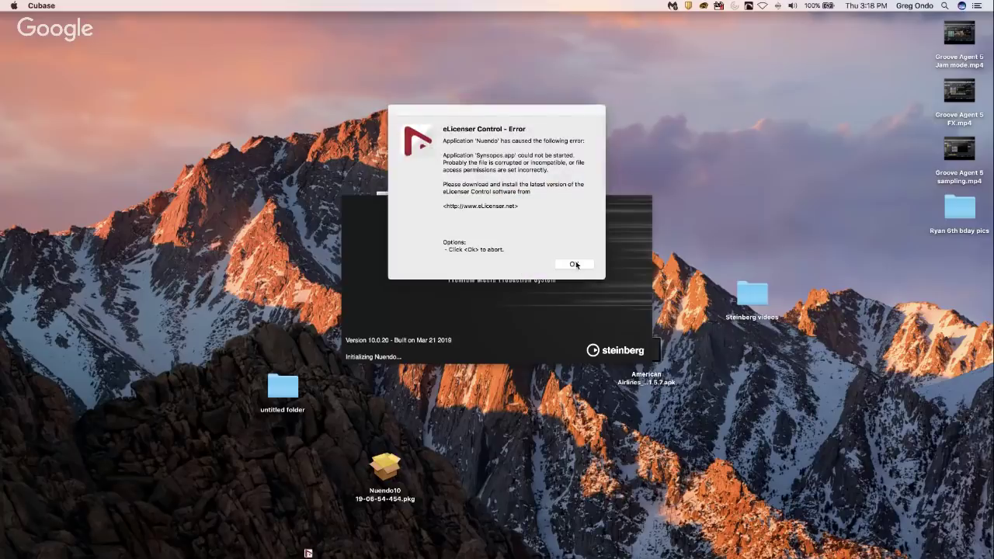
Step: Dismiss the eLicenser Control error for Nuendo
{"action": "left_click", "coordinate": [574, 264]}
{"action": "left_click", "coordinate": [574, 264]}
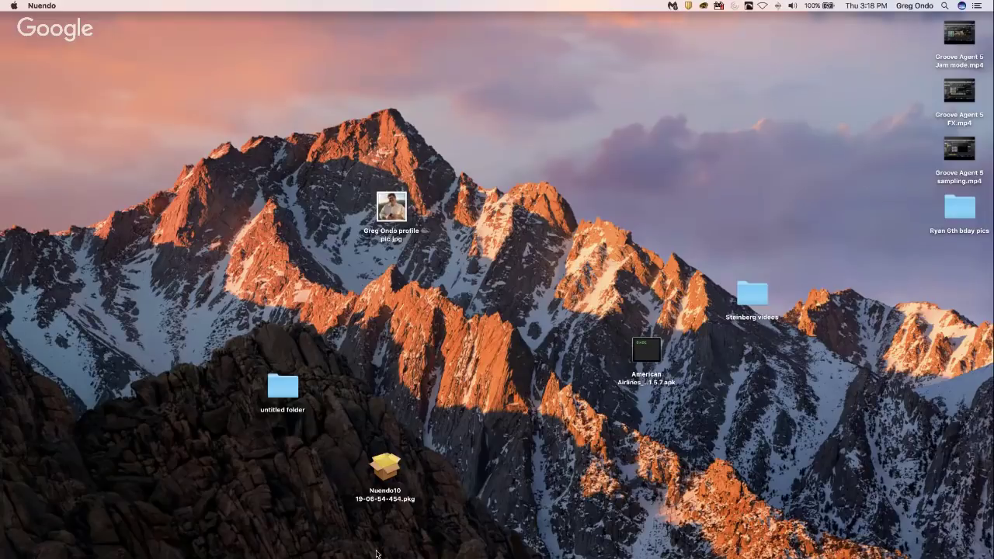
{"action": "mouse_move", "coordinate": [388, 554]}
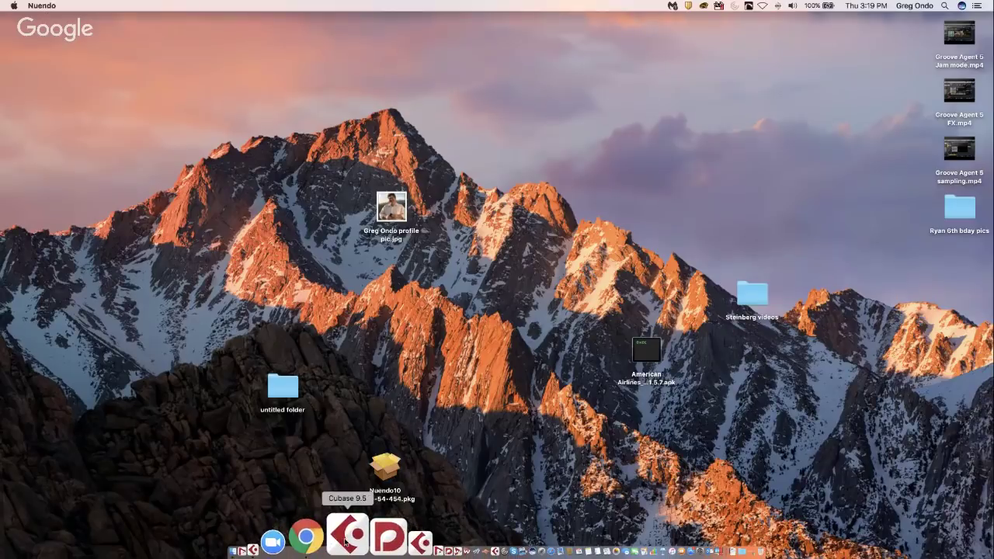
Step: Try to launch Cubase 9.5
{"action": "left_click", "coordinate": [346, 536]}
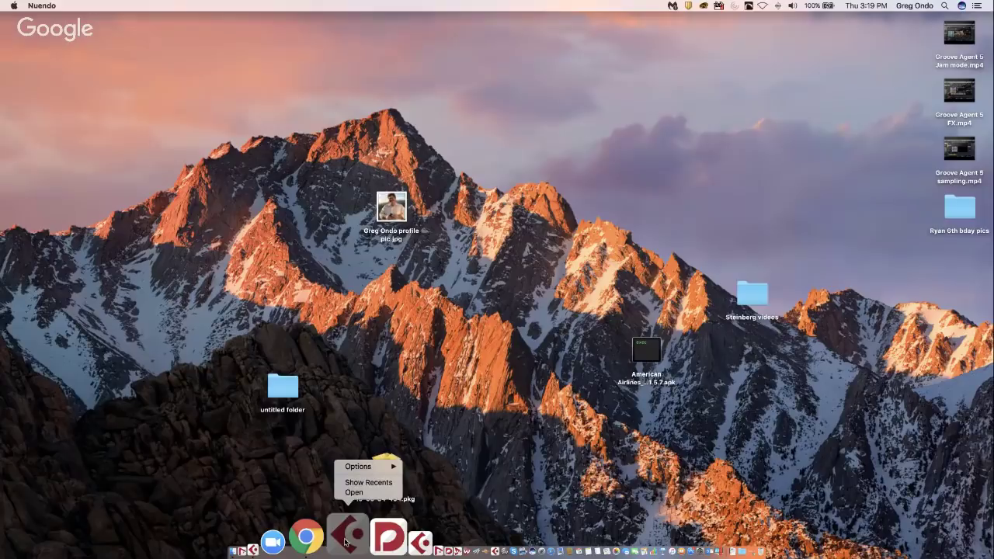
{"action": "left_click", "coordinate": [358, 494]}
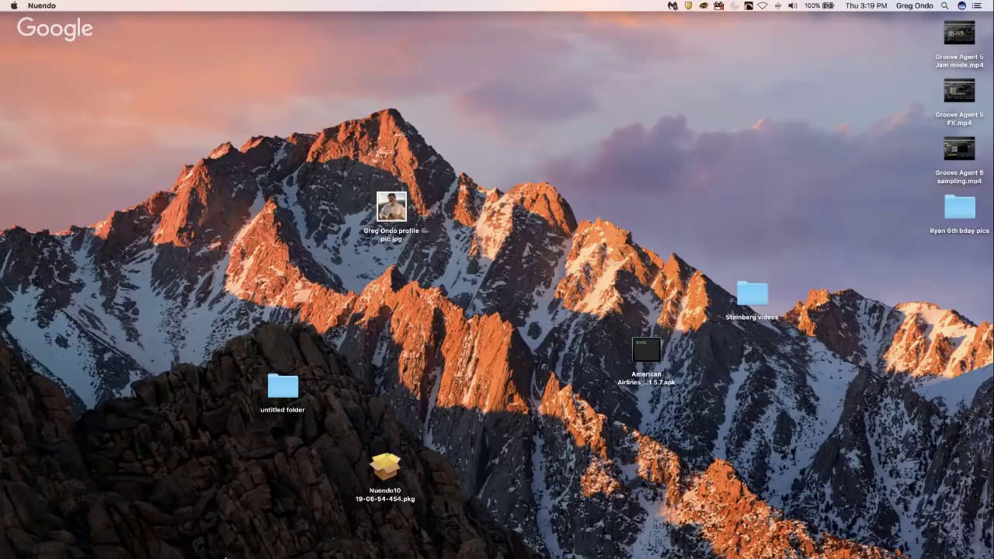
{"action": "mouse_move", "coordinate": [344, 555]}
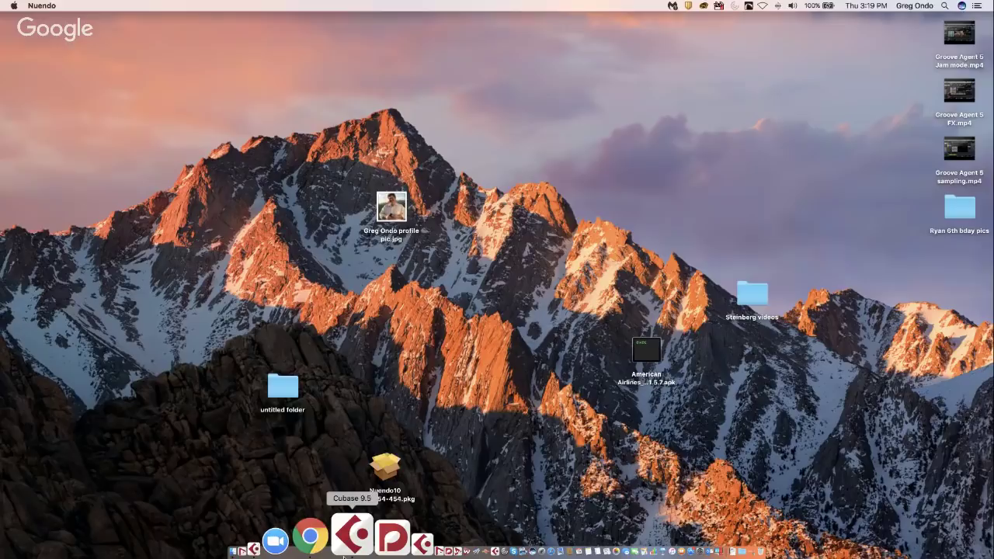
{"action": "left_click", "coordinate": [344, 544]}
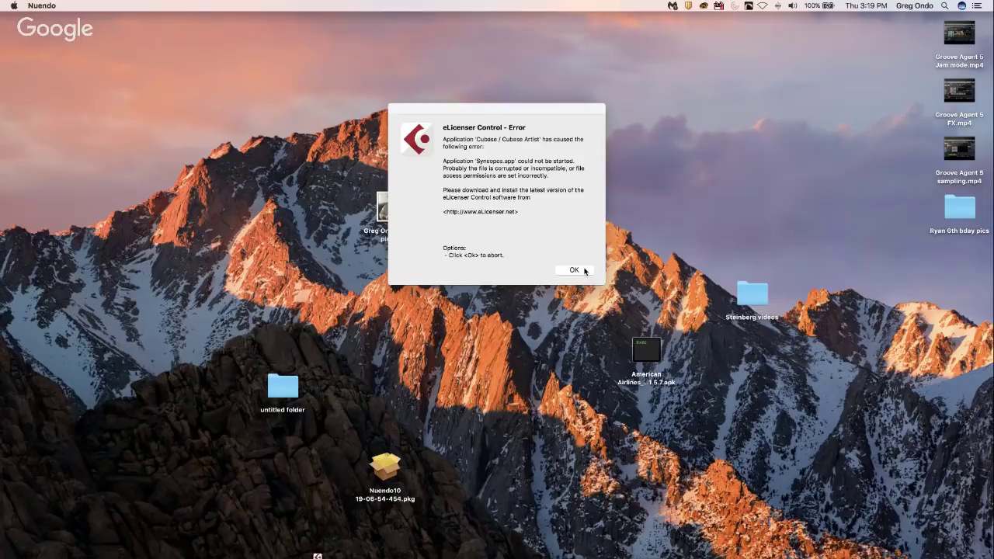
Step: Dismiss the eLicenser Control error for Cubase and try opening Cubase 10
{"action": "left_click", "coordinate": [574, 269]}
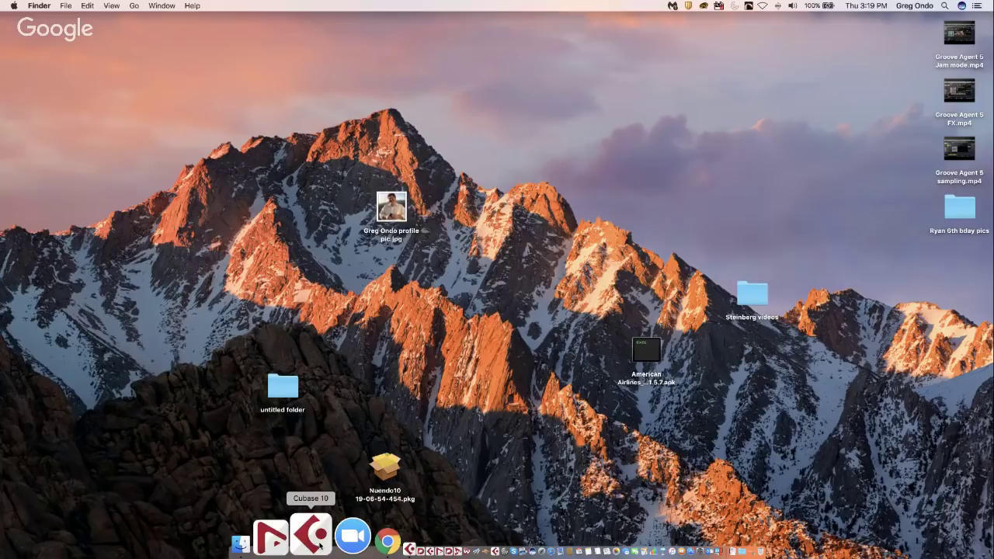
{"action": "right_click", "coordinate": [319, 545]}
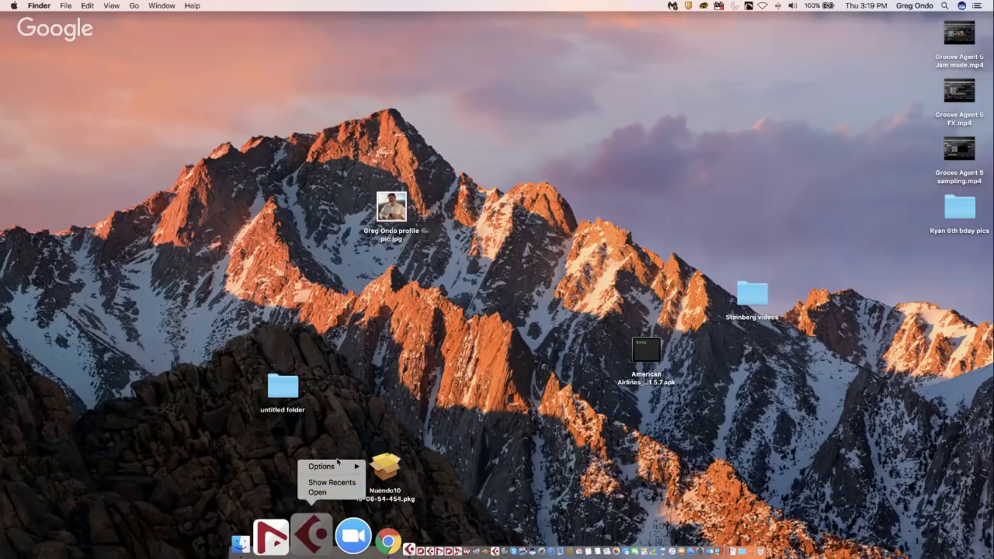
{"action": "left_click", "coordinate": [316, 494]}
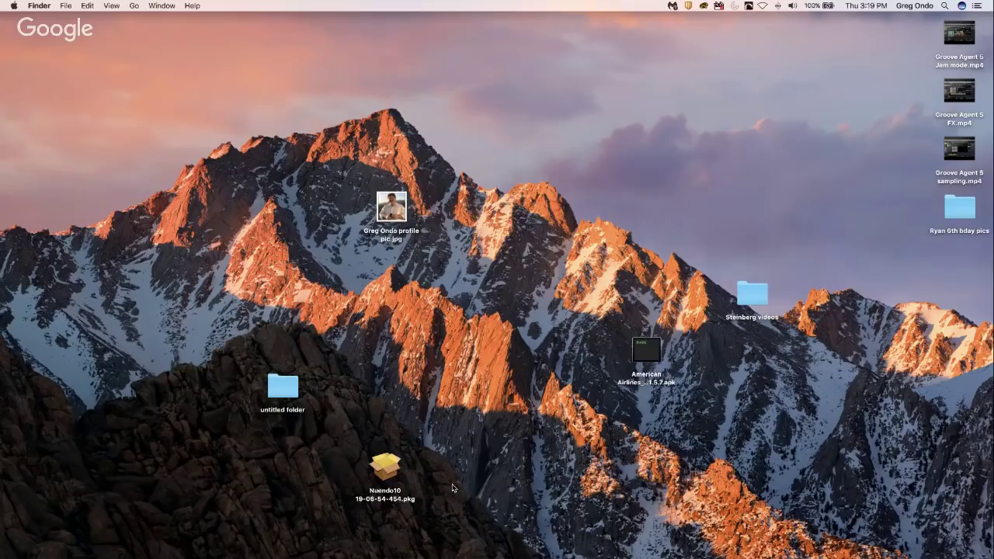
Step: Open eLicenser Control Center to check the licenses, closing its welcome window and dismissing the Cubase license error
{"action": "mouse_move", "coordinate": [281, 556]}
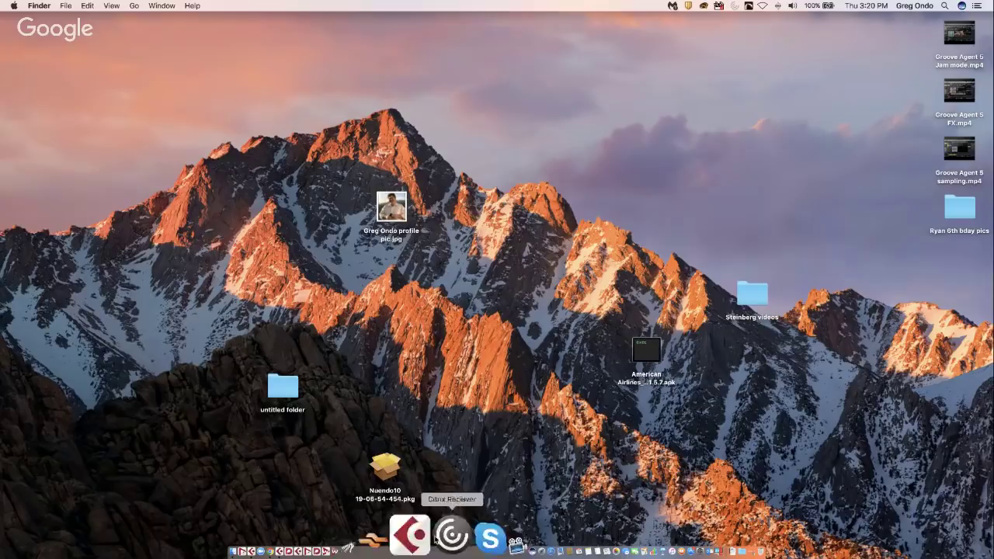
{"action": "left_click", "coordinate": [412, 536]}
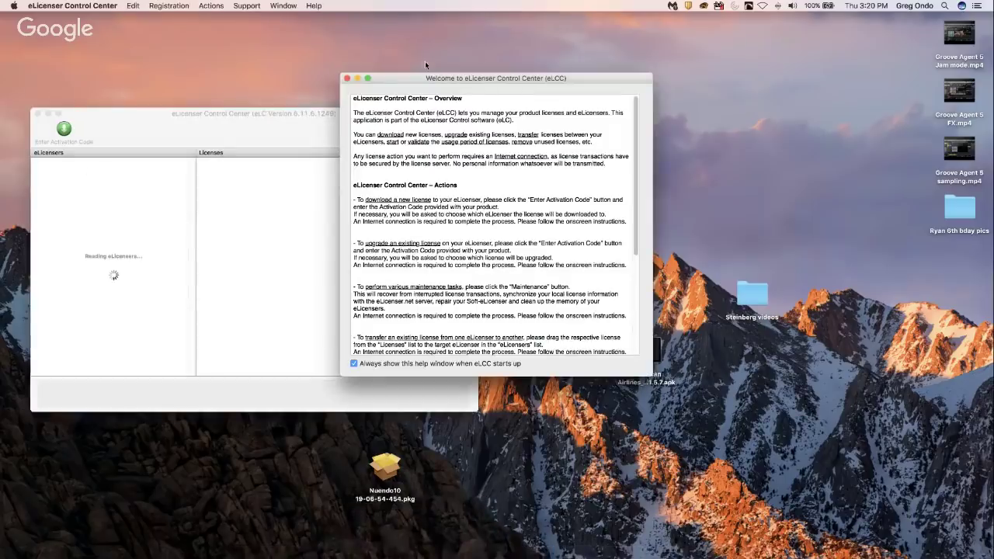
{"action": "left_click", "coordinate": [347, 77]}
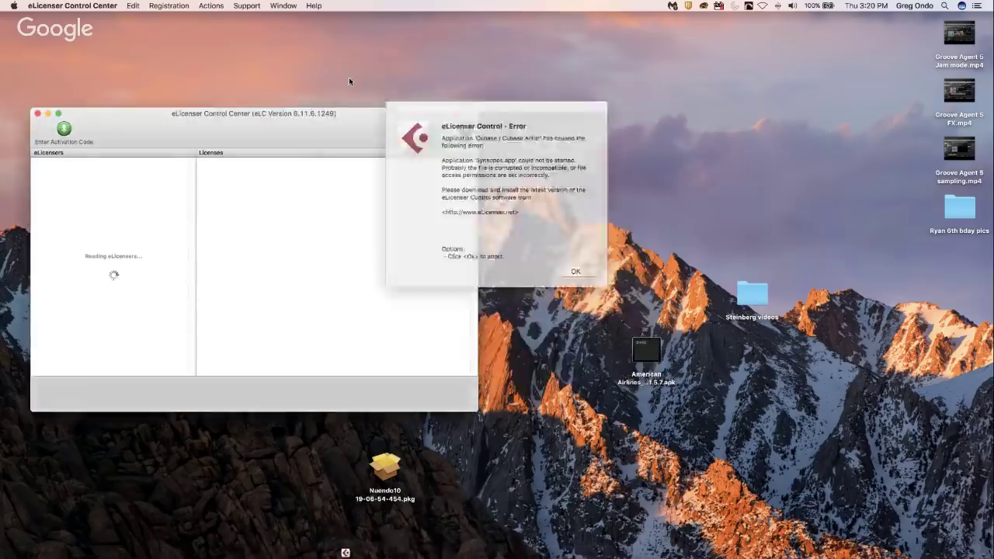
{"action": "left_click", "coordinate": [569, 269]}
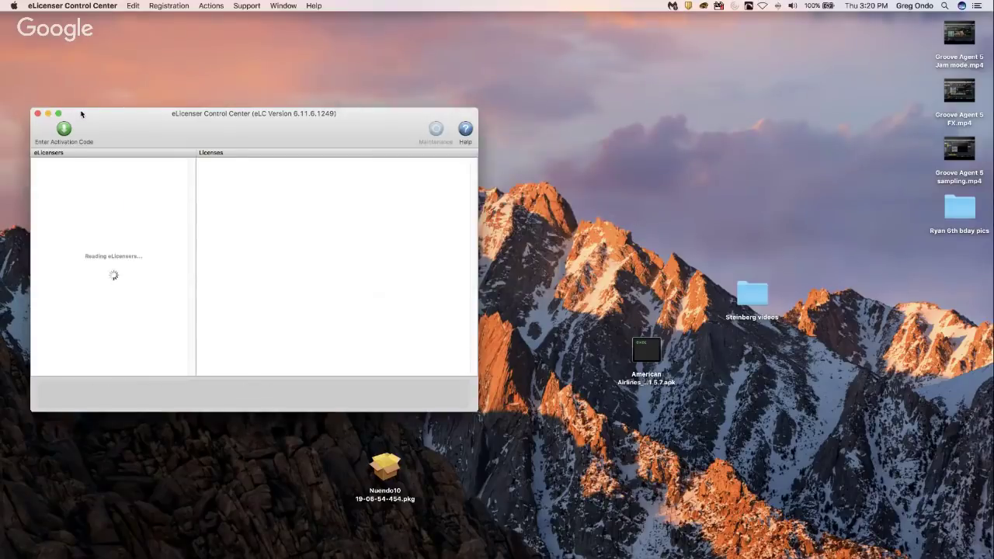
{"action": "left_click_drag", "start_coordinate": [100, 131], "coordinate": [162, 189]}
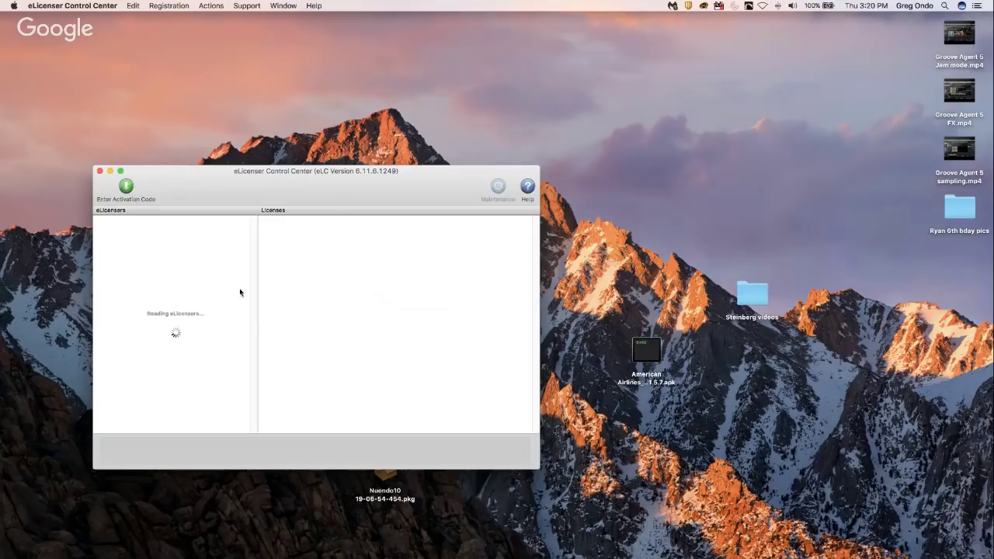
Step: Close eLicenser Control Center, dismissing the remaining license error, and force Cubase 10 to quit
{"action": "left_click", "coordinate": [100, 171]}
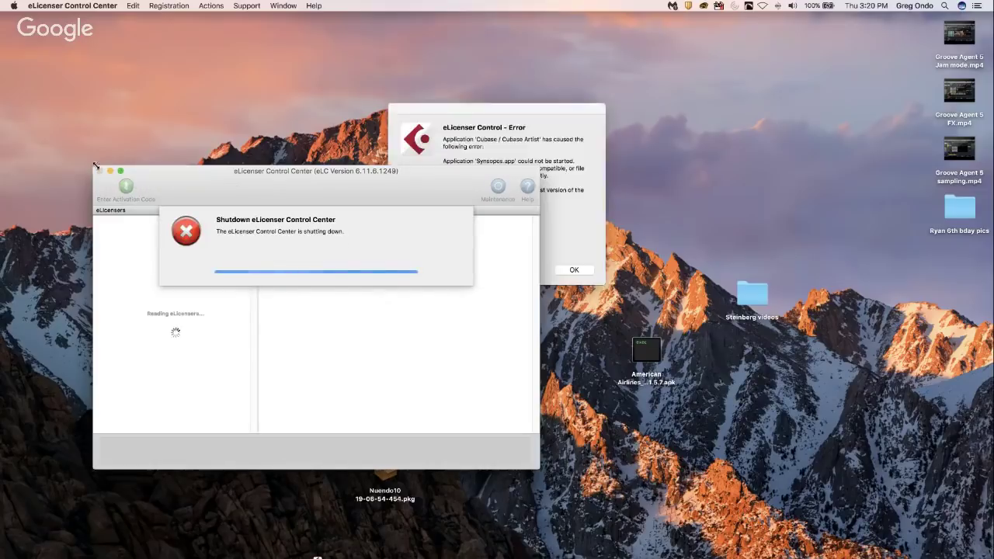
{"action": "left_click", "coordinate": [574, 270]}
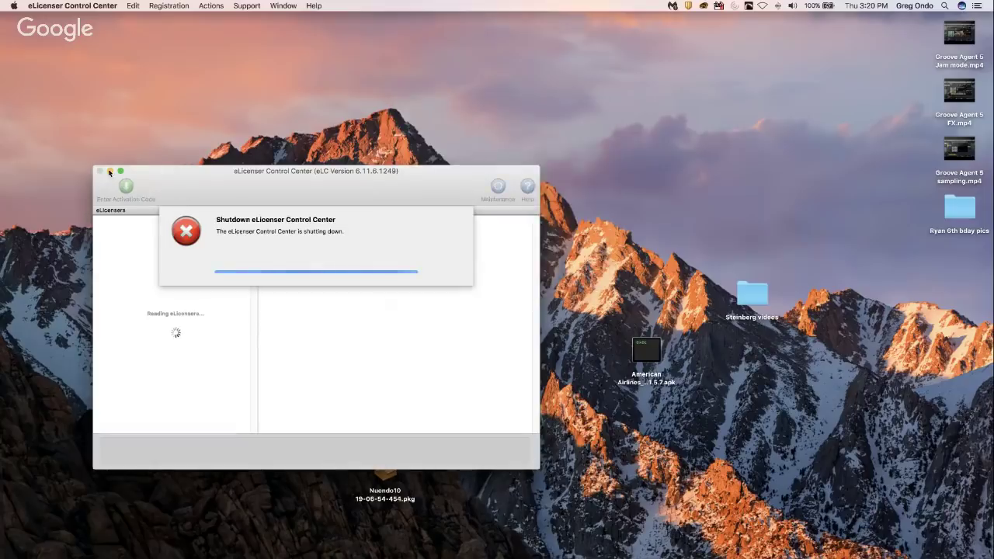
{"action": "mouse_move", "coordinate": [342, 553]}
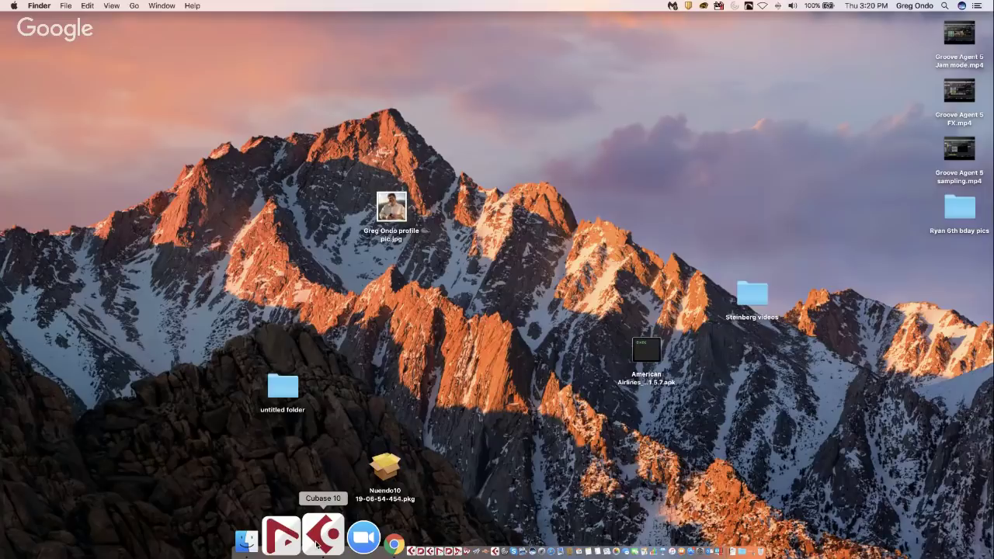
{"action": "right_click", "coordinate": [317, 546]}
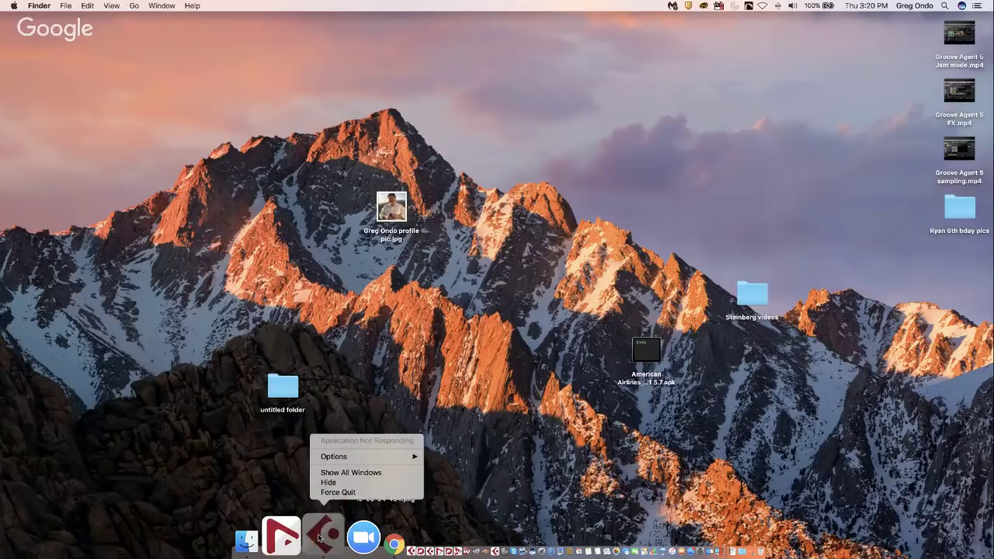
{"action": "left_click", "coordinate": [340, 494]}
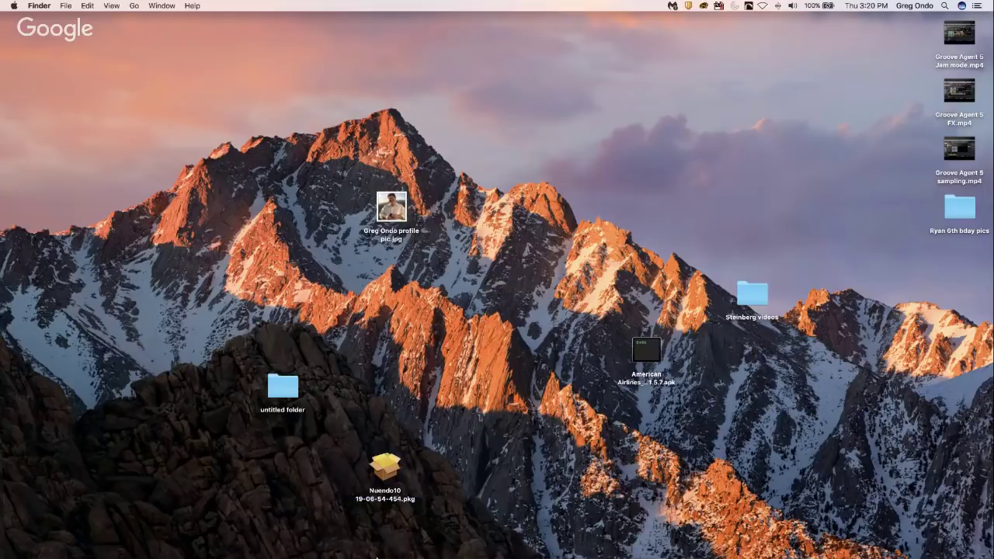
Step: Reopen eLicenser Control Center, close its welcome window and try to start the Enter Activation Code action
{"action": "mouse_move", "coordinate": [378, 545]}
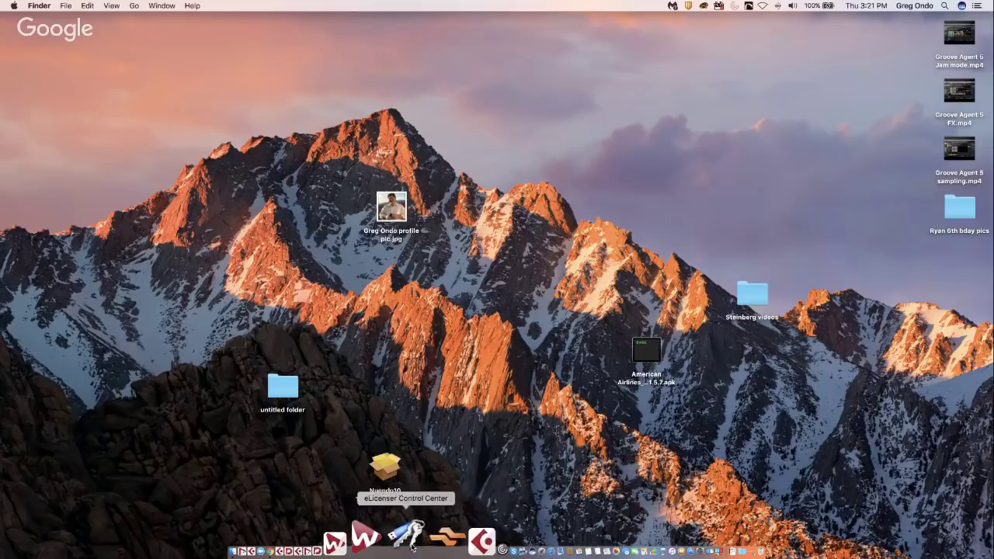
{"action": "left_click", "coordinate": [412, 544]}
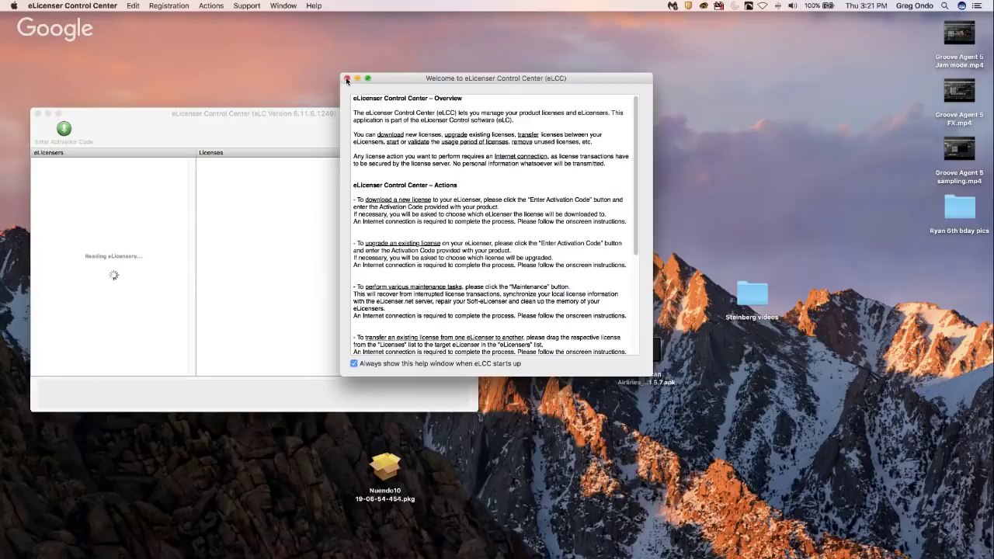
{"action": "left_click", "coordinate": [347, 78]}
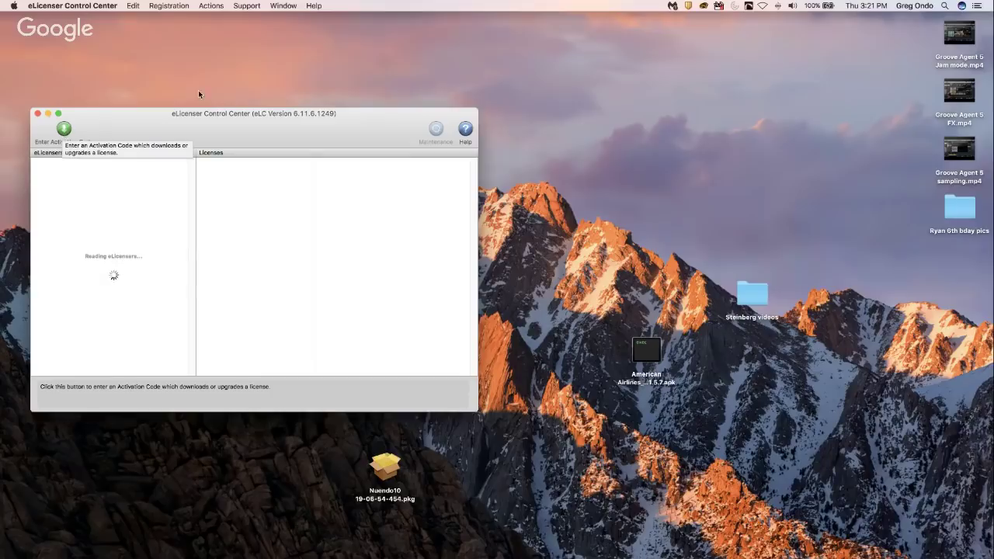
{"action": "left_click", "coordinate": [211, 6]}
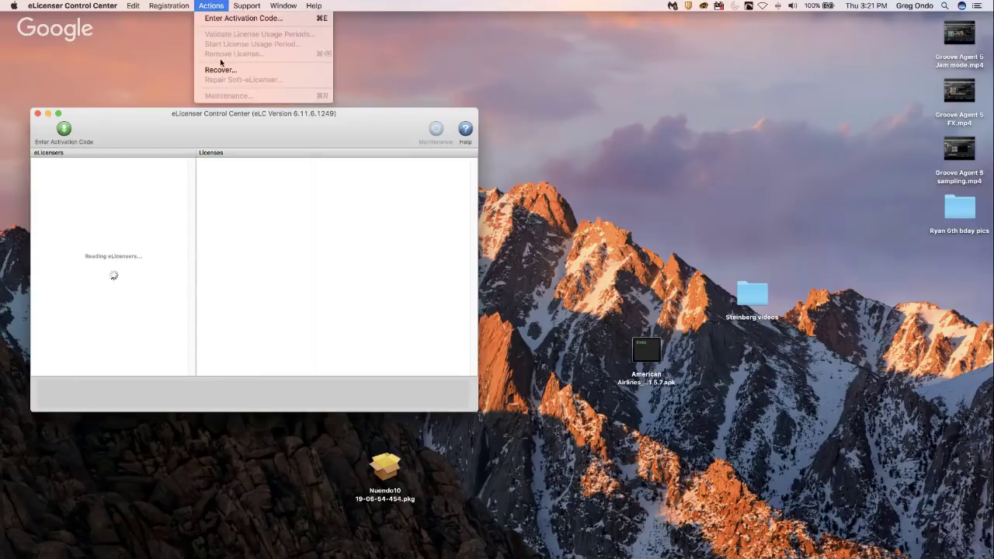
{"action": "left_click", "coordinate": [237, 19]}
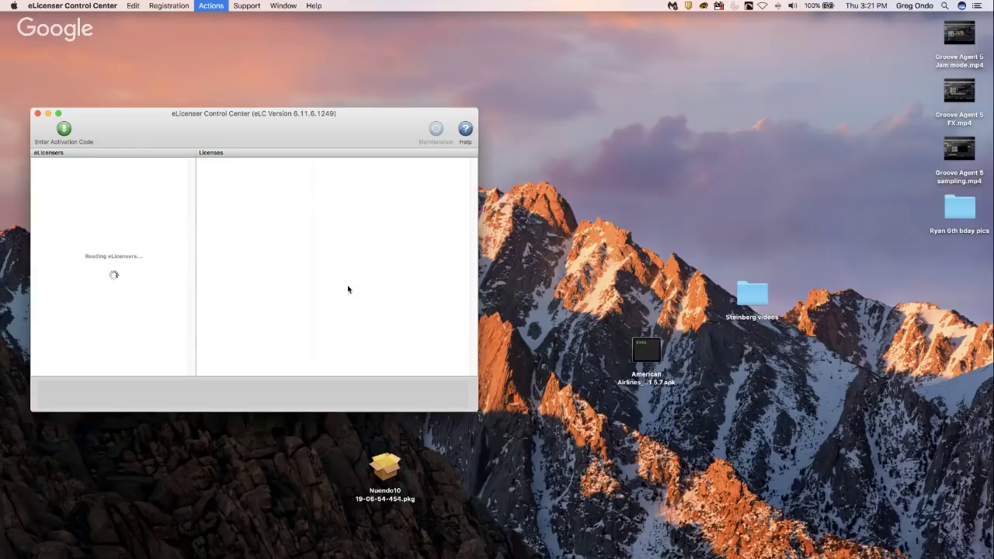
Step: Examine the Trash contents sorted by date modified, check the eLicenser reading progress, and close the Trash window
{"action": "mouse_move", "coordinate": [355, 553]}
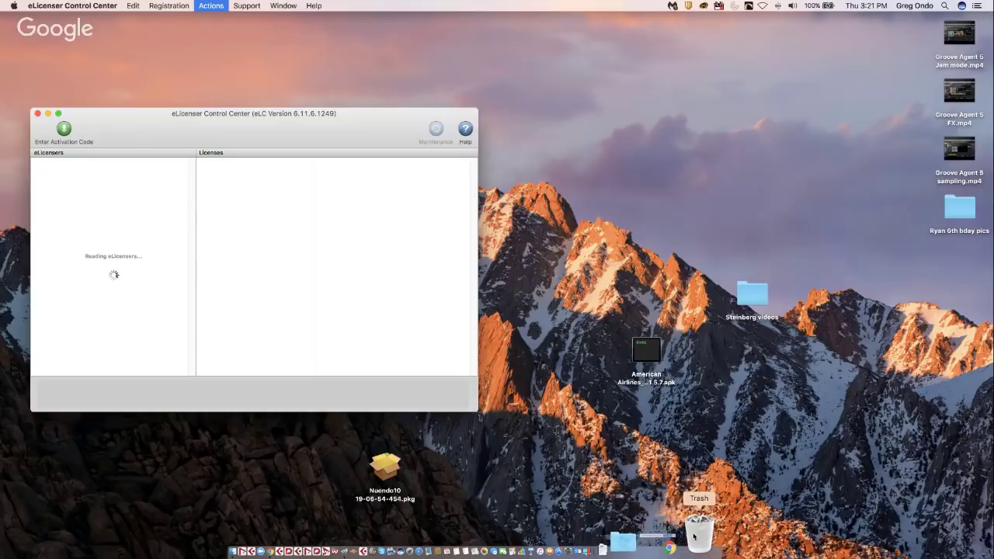
{"action": "left_click", "coordinate": [697, 534]}
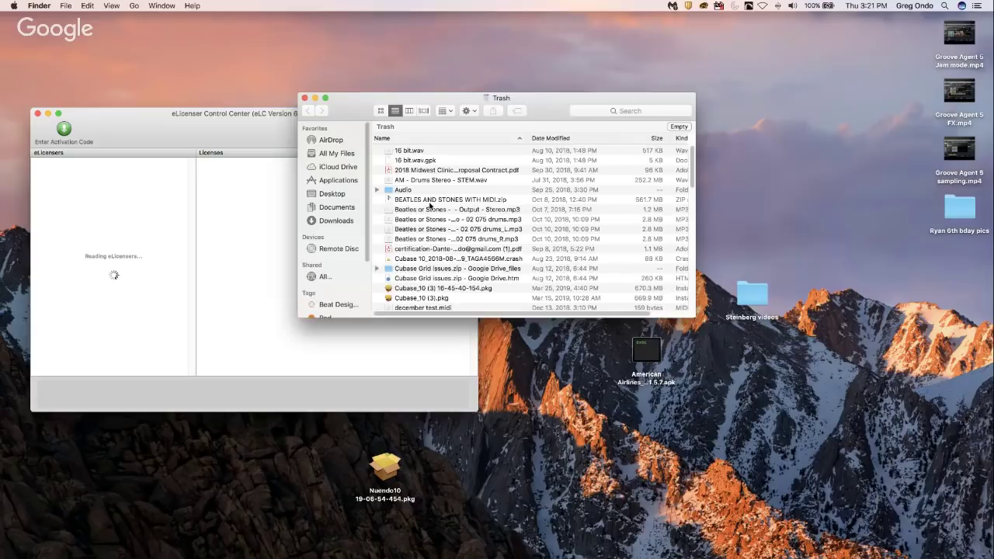
{"action": "left_click", "coordinate": [558, 139]}
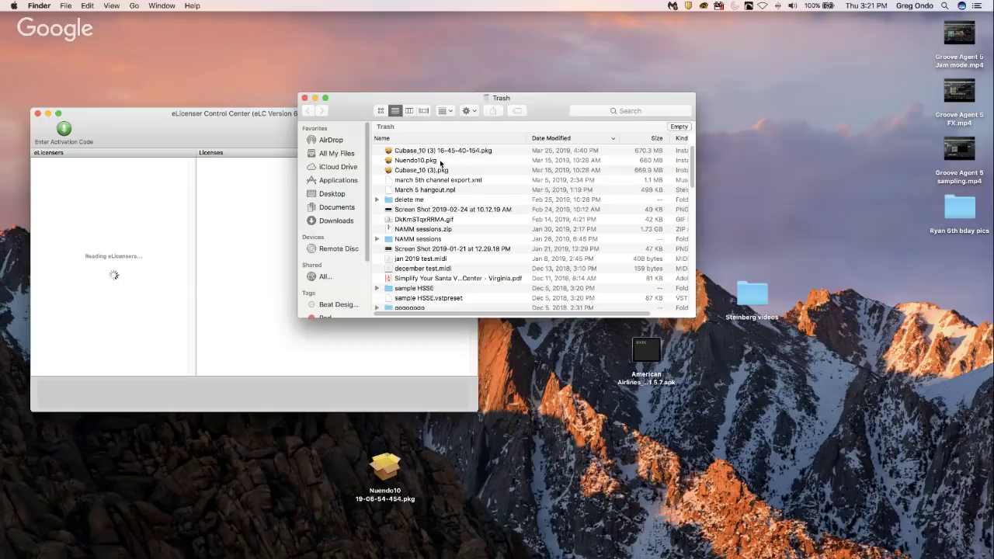
{"action": "left_click", "coordinate": [564, 139]}
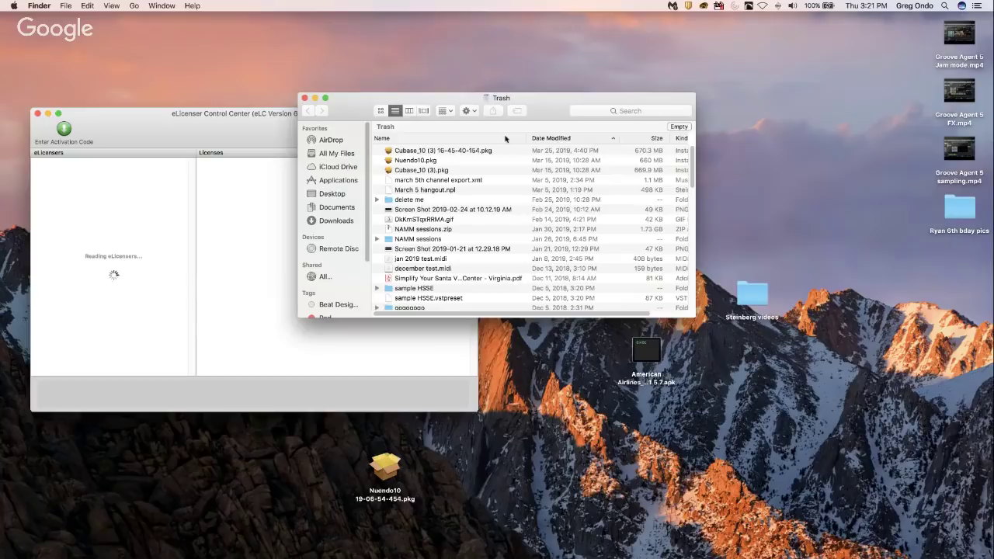
{"action": "left_click", "coordinate": [556, 140]}
{"action": "left_click", "coordinate": [155, 228]}
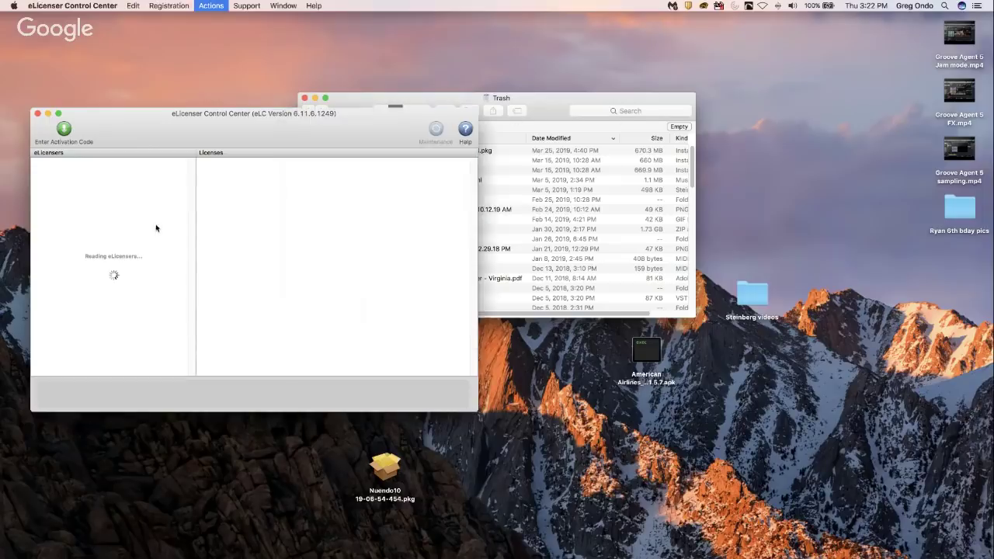
{"action": "left_click", "coordinate": [615, 111]}
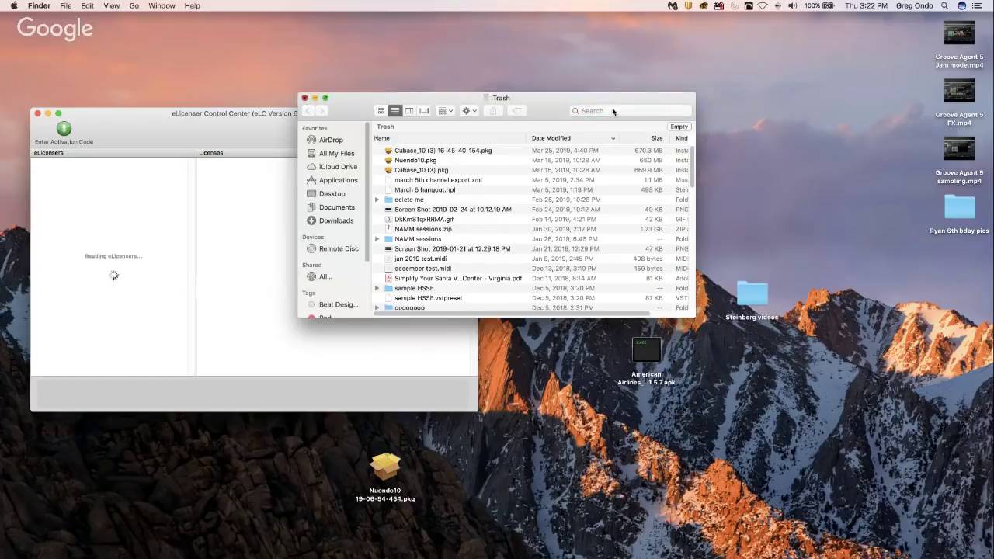
{"action": "key", "text": "super+w"}
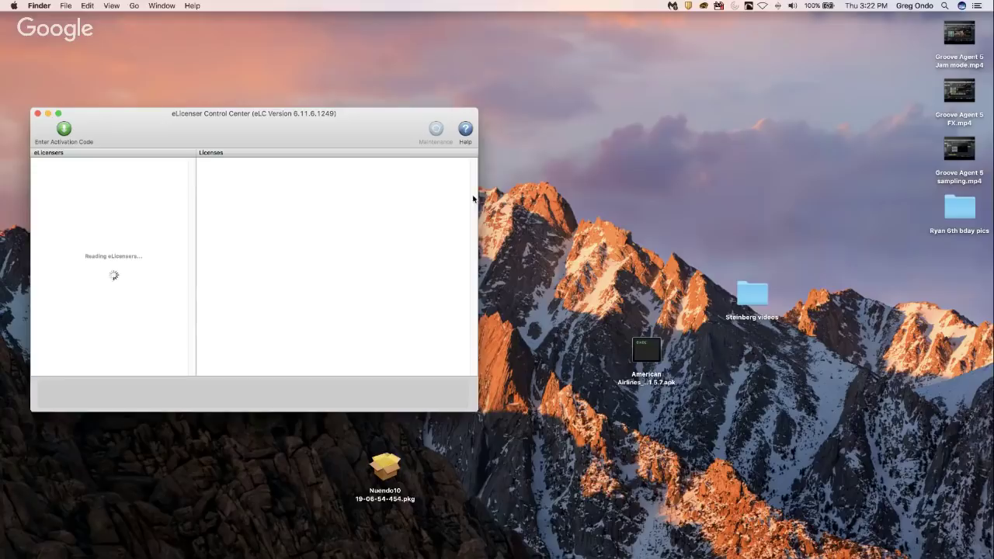
Step: Force eLicenser Control Center to quit
{"action": "mouse_move", "coordinate": [350, 555]}
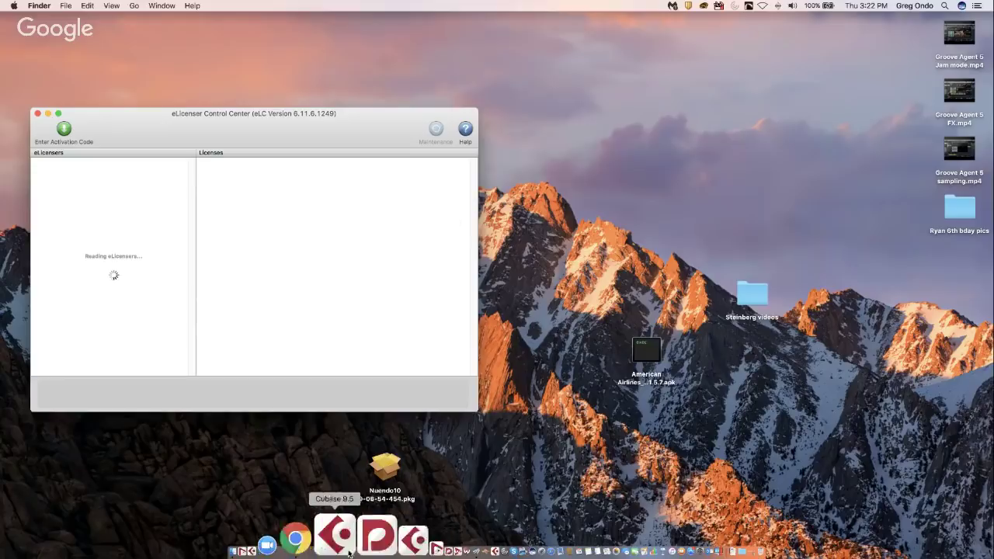
{"action": "right_click", "coordinate": [412, 548]}
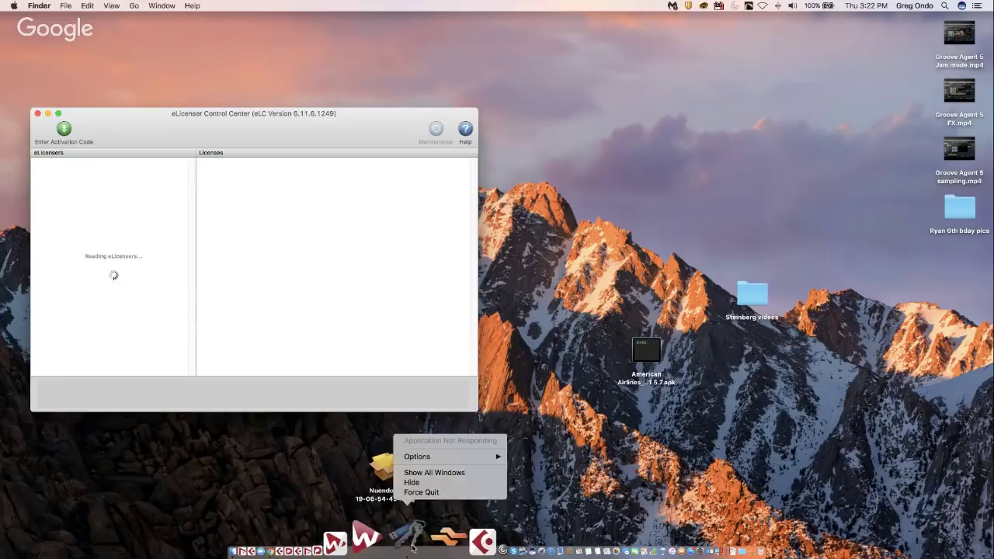
{"action": "left_click", "coordinate": [433, 493]}
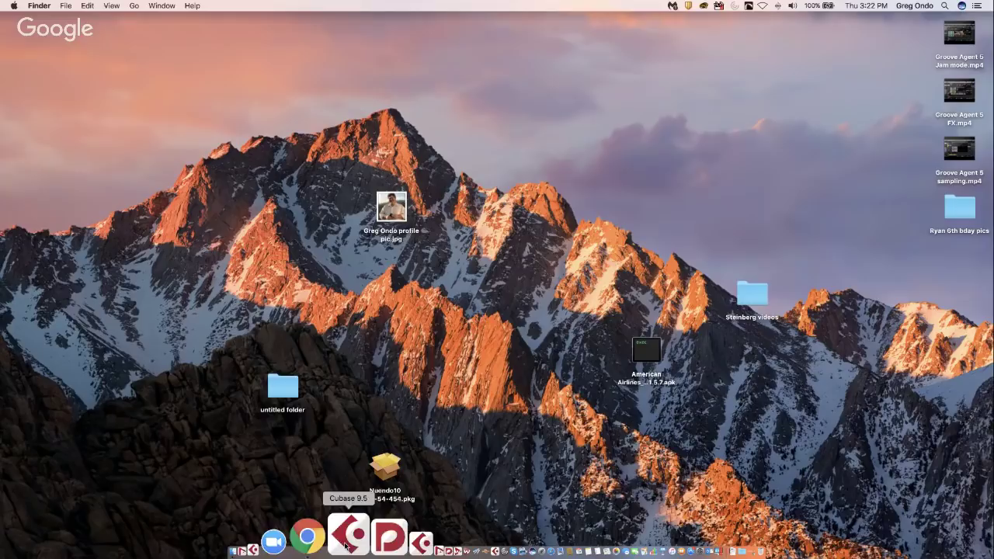
Step: Switch to Chrome and open a new browser tab beside the Google Hangouts broadcast
{"action": "left_click", "coordinate": [315, 546]}
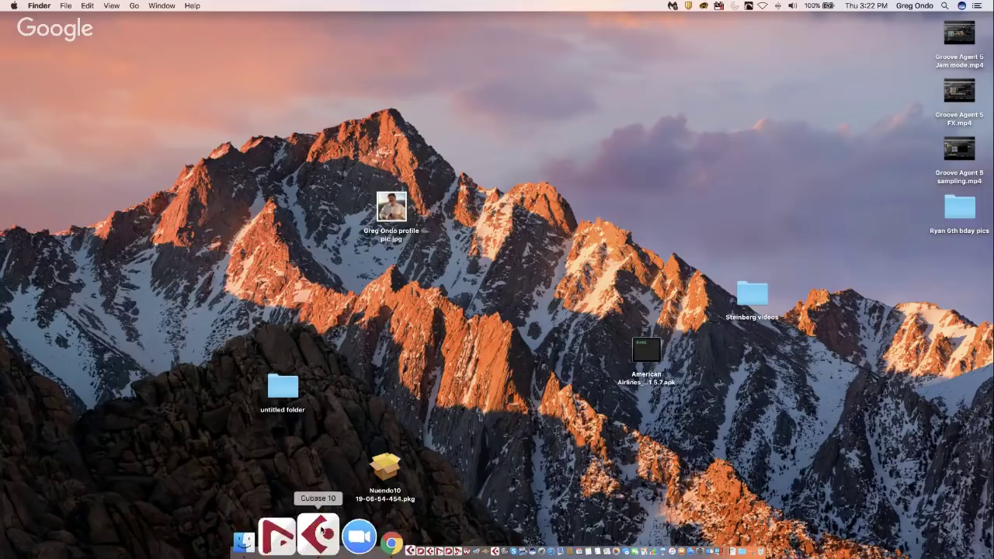
{"action": "left_click", "coordinate": [337, 536]}
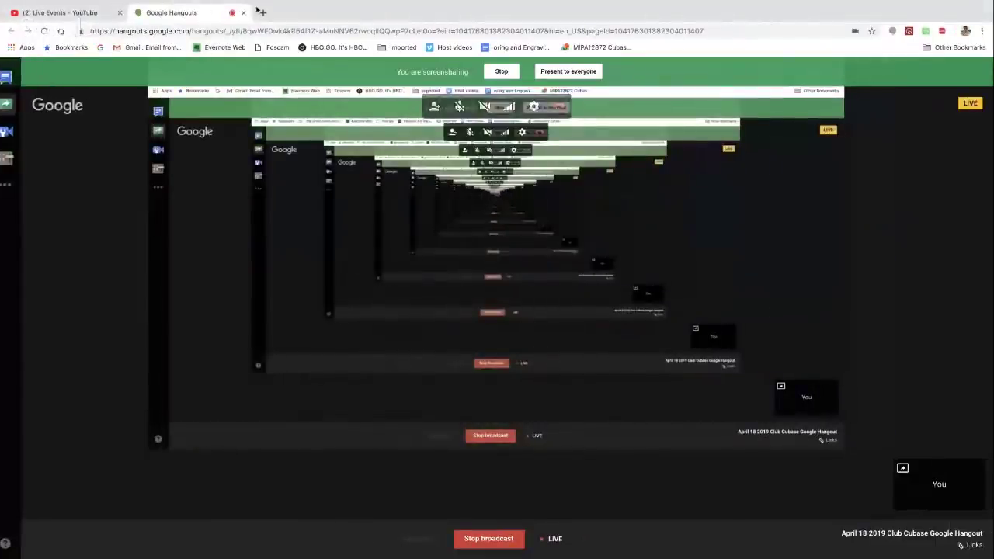
{"action": "left_click", "coordinate": [263, 13]}
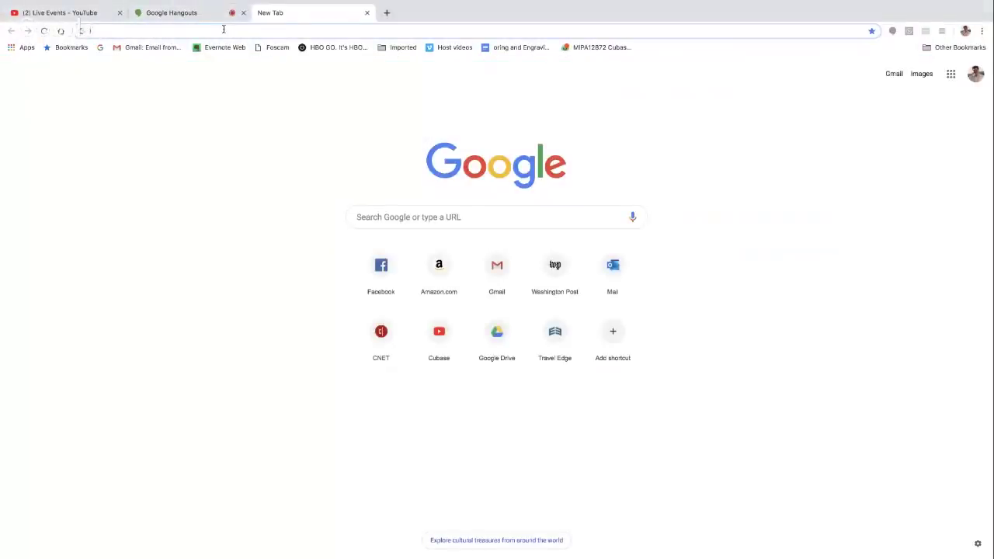
Step: Go to elicenser.net, download the current Mac installer for eLicenser Control Center 6.11.6.1249, and open its disk image
{"action": "type", "text": "elicens"}
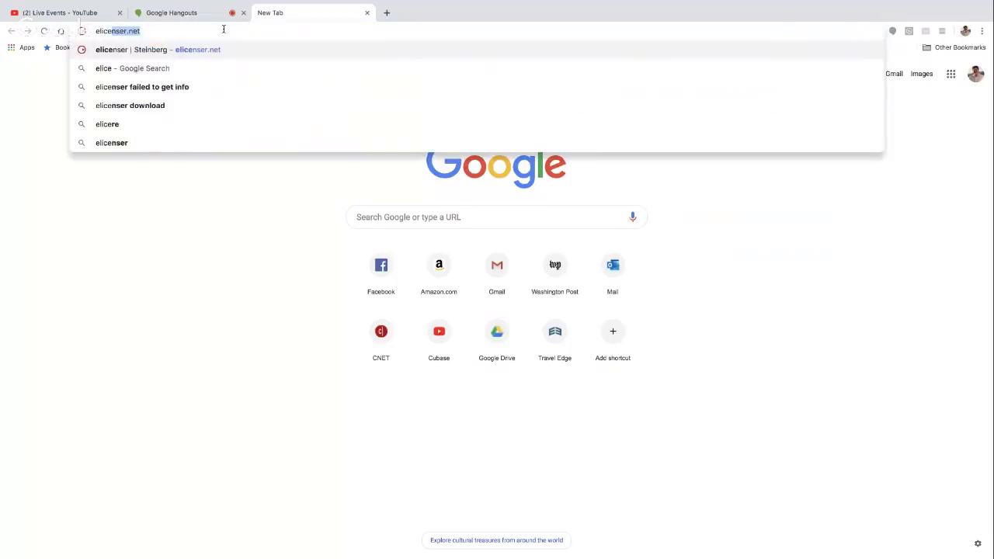
{"action": "type", "text": "er.net"}
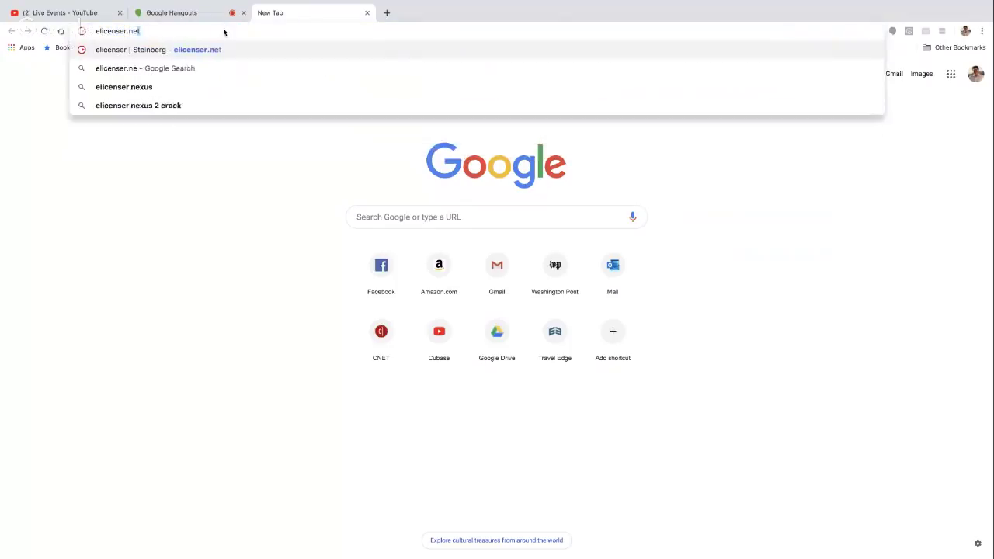
{"action": "key", "text": "Return"}
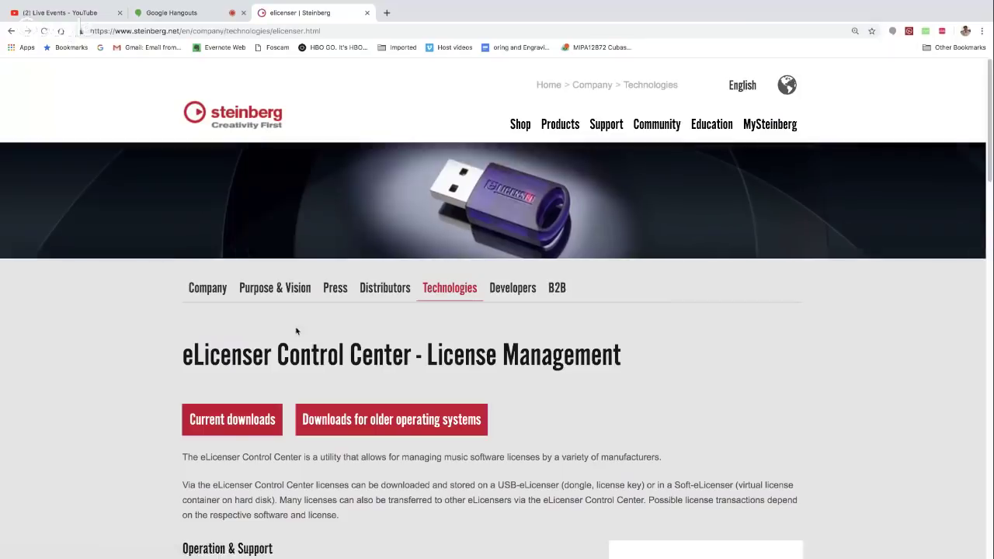
{"action": "left_click", "coordinate": [237, 420]}
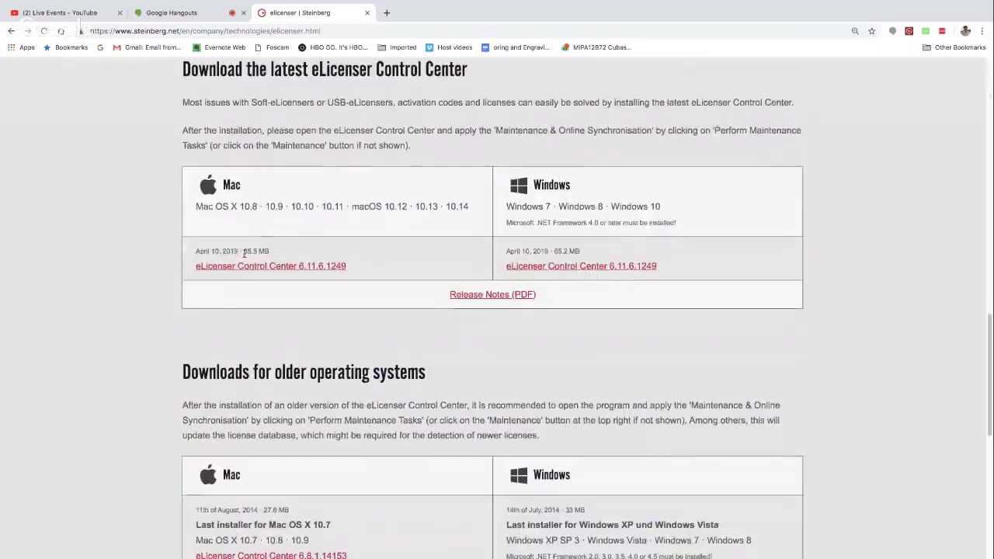
{"action": "left_click", "coordinate": [263, 270]}
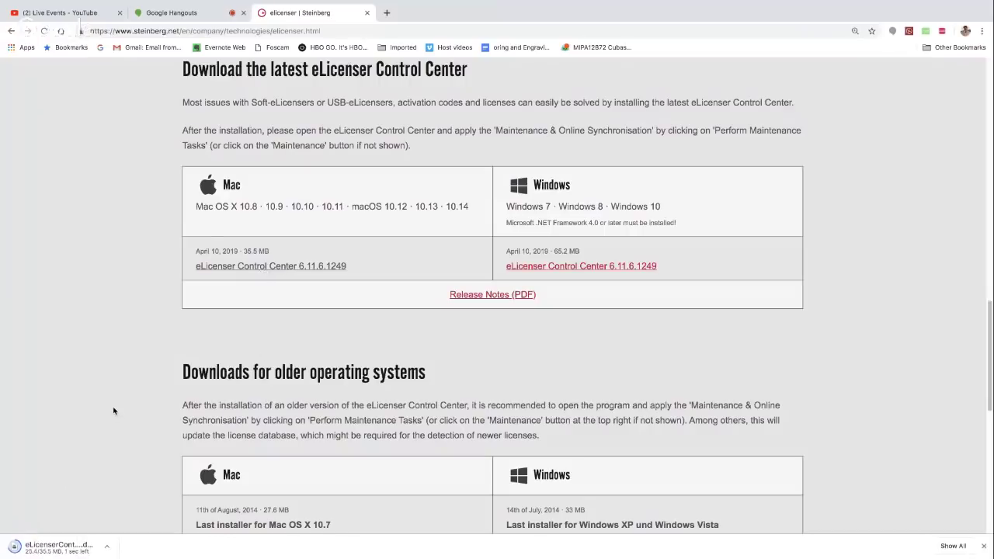
{"action": "left_click", "coordinate": [93, 550]}
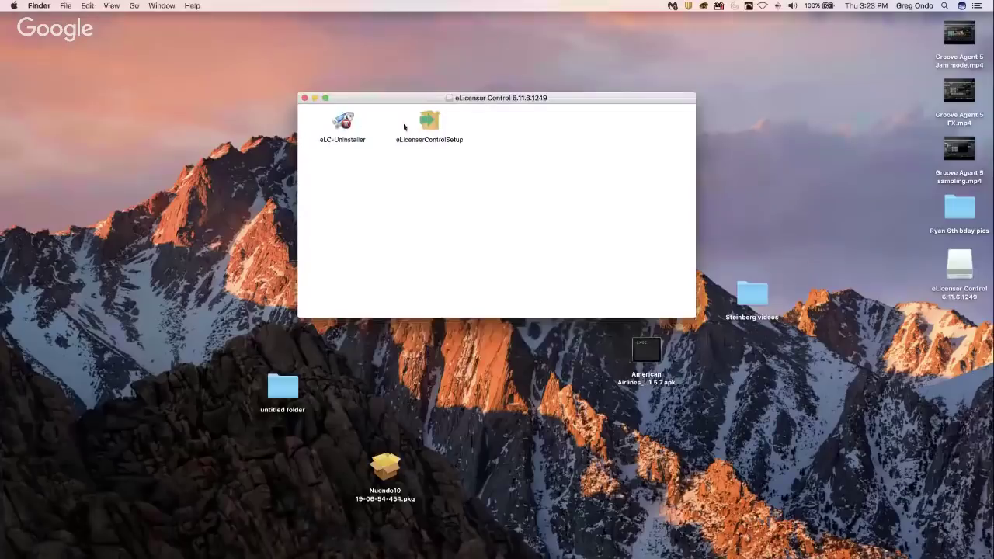
Step: Launch eLicenserControlSetup from the disk image, allow it to open, and authorise it with the account password
{"action": "left_click", "coordinate": [430, 127]}
{"action": "double_click", "coordinate": [429, 124]}
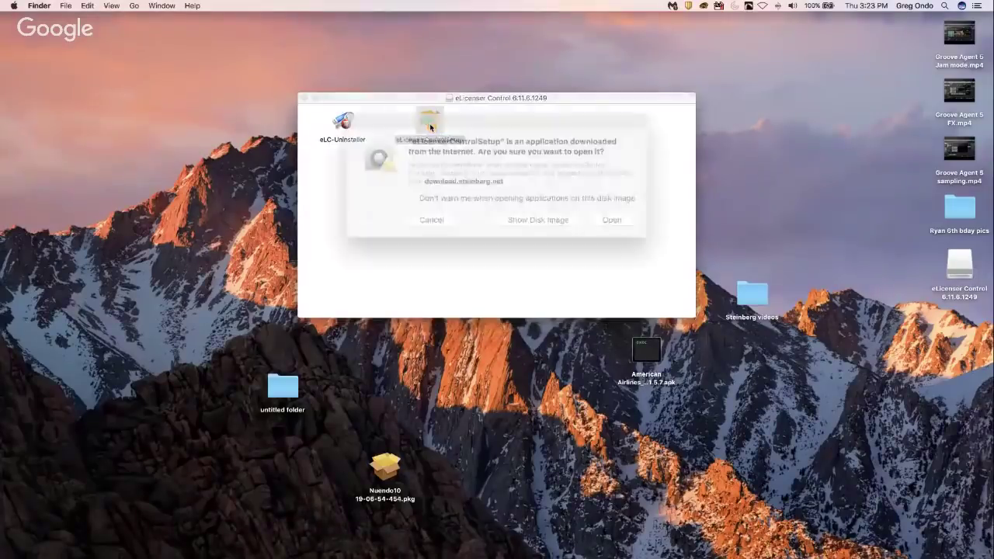
{"action": "left_click", "coordinate": [597, 215]}
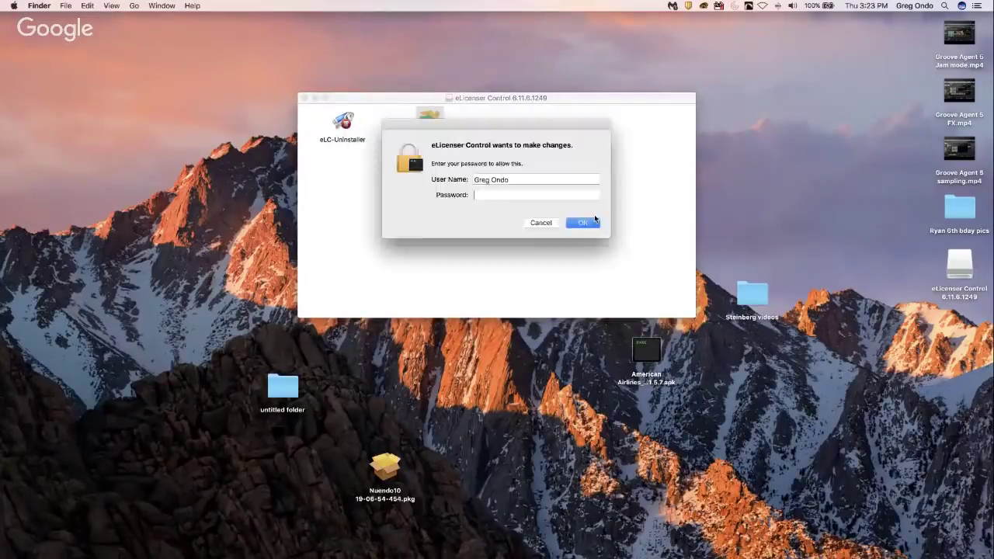
{"action": "type", "text": "•••••••"}
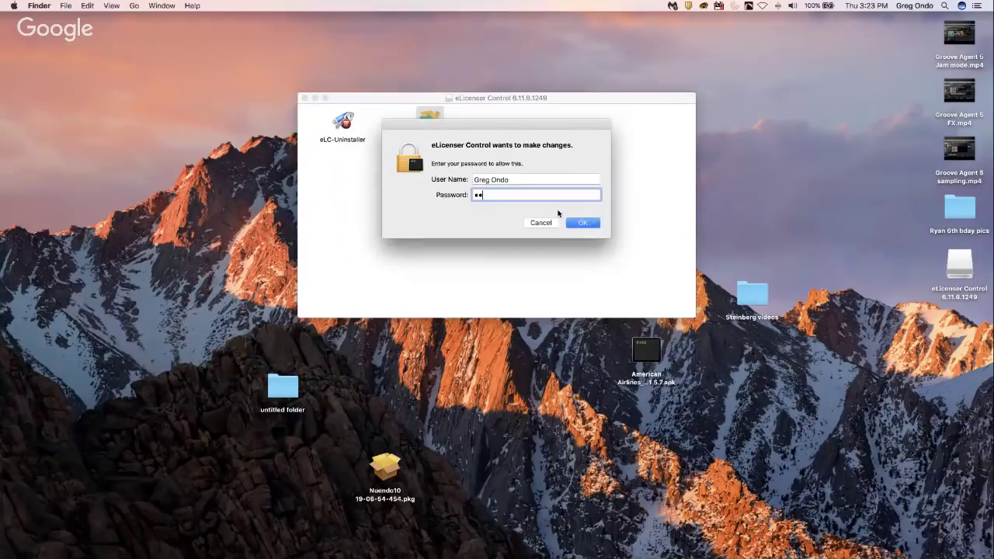
{"action": "type", "text": "•"}
{"action": "key", "text": "Return"}
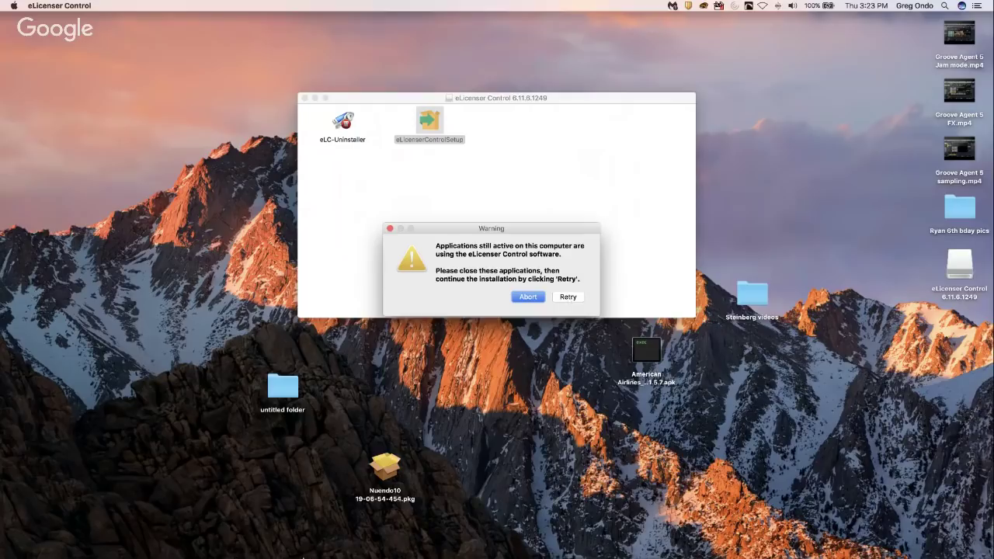
Step: Try to quit Cubase 10 and retry the eLicenser Control installation
{"action": "mouse_move", "coordinate": [312, 556]}
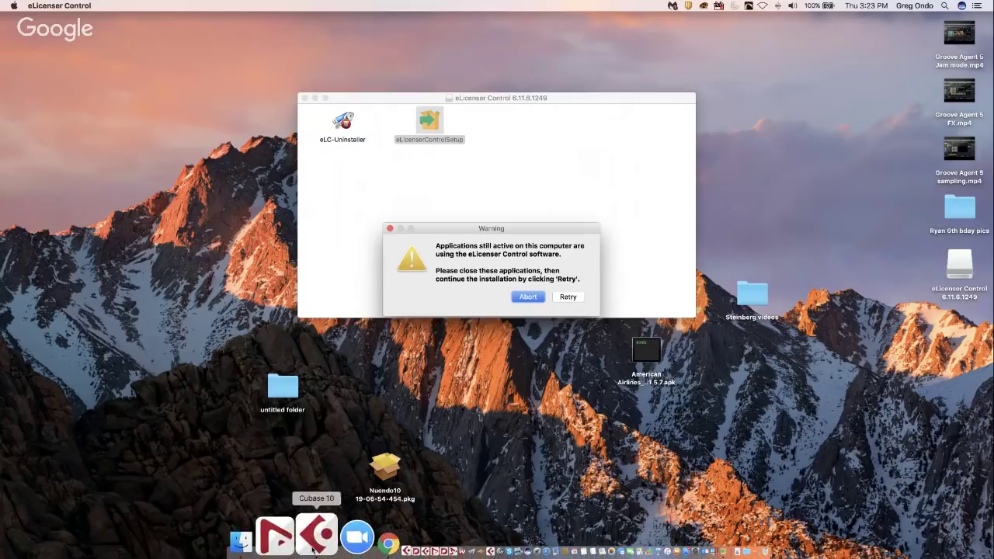
{"action": "right_click", "coordinate": [316, 536]}
{"action": "left_click", "coordinate": [316, 492]}
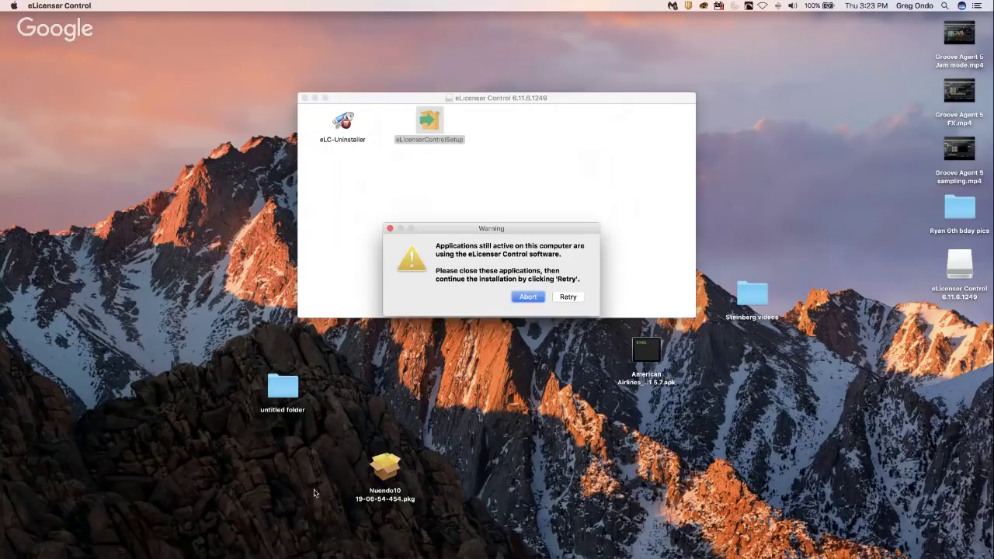
{"action": "left_click", "coordinate": [572, 296]}
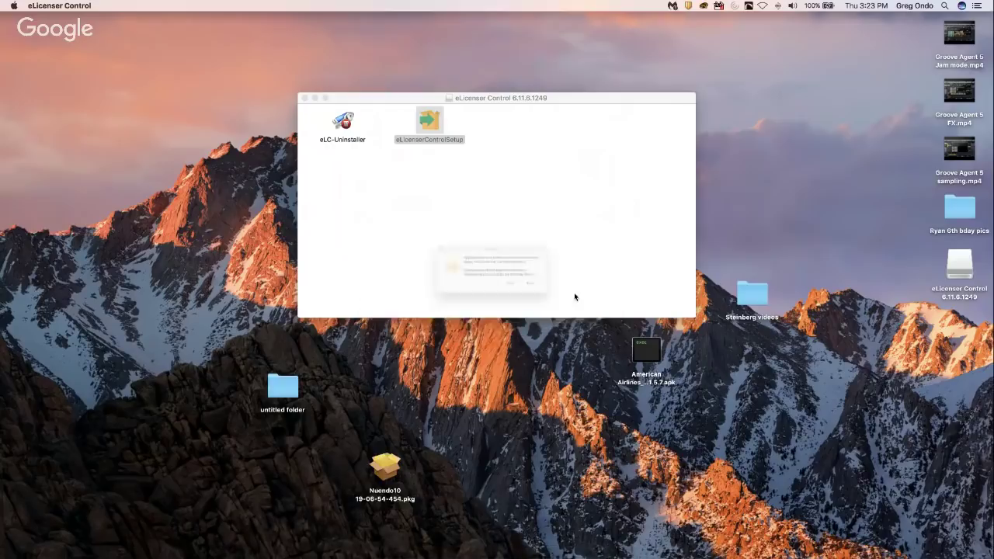
{"action": "mouse_move", "coordinate": [287, 556]}
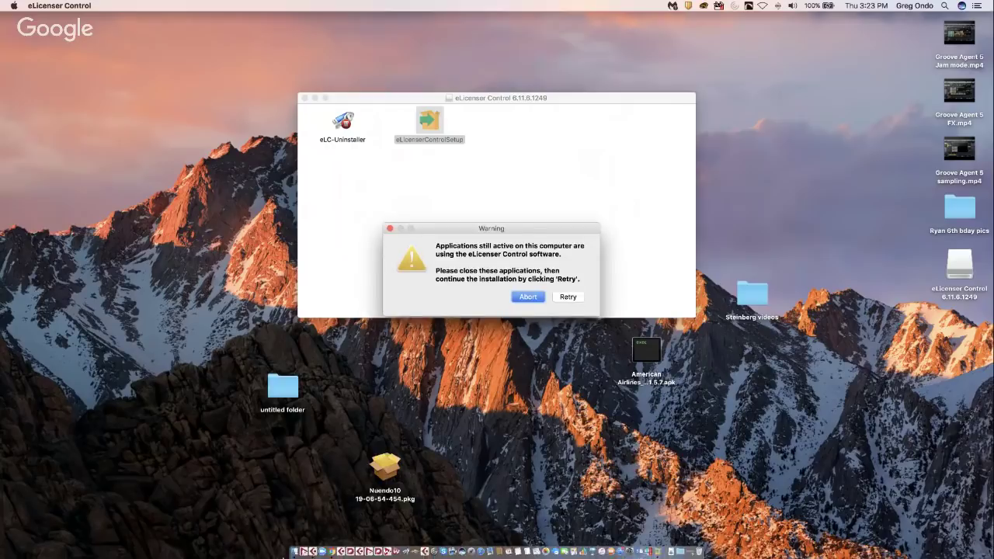
{"action": "right_click", "coordinate": [314, 550]}
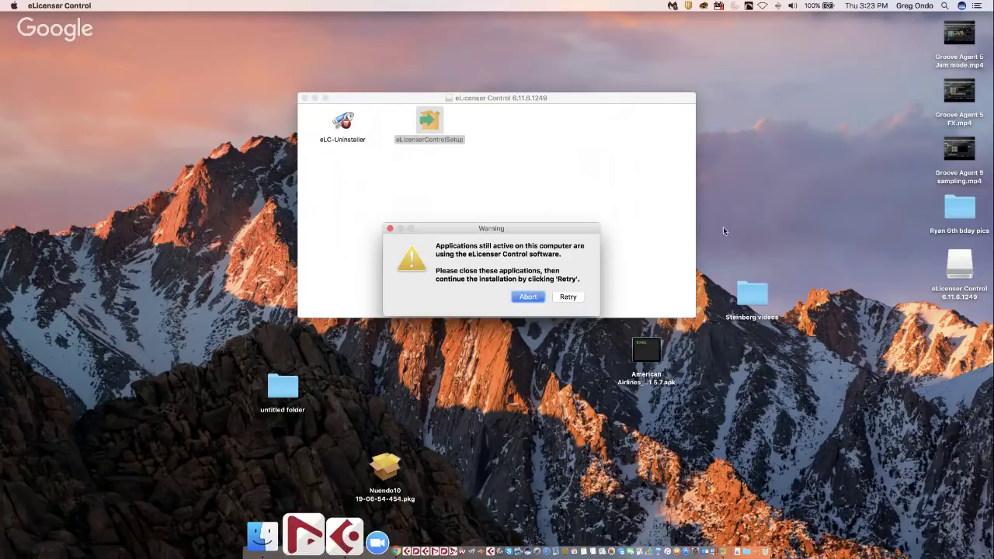
{"action": "left_click", "coordinate": [573, 301]}
{"action": "left_click", "coordinate": [571, 299]}
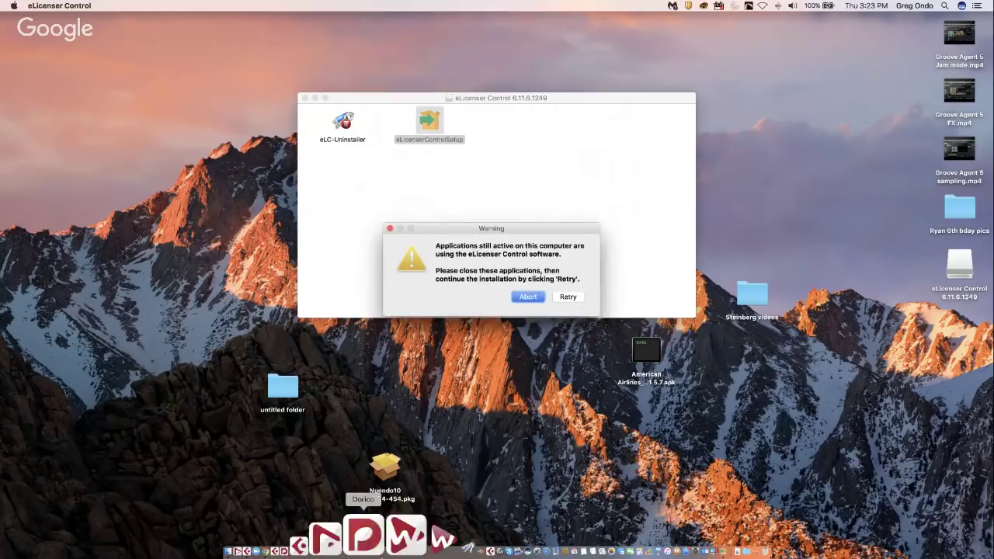
Step: Check the other Steinberg applications for a running instance and try again to quit Cubase 10
{"action": "right_click", "coordinate": [362, 548]}
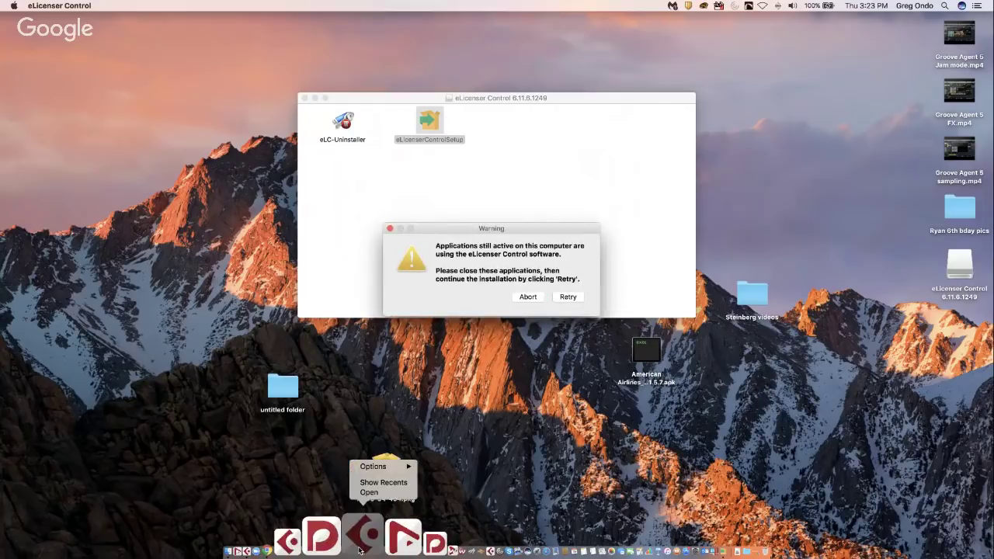
{"action": "right_click", "coordinate": [318, 487]}
{"action": "left_click", "coordinate": [305, 501]}
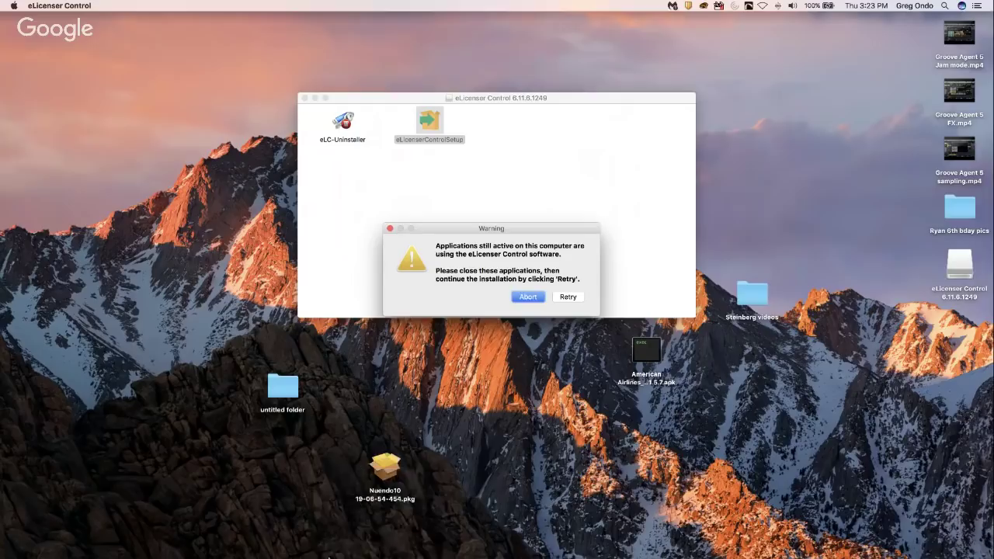
{"action": "mouse_move", "coordinate": [312, 549]}
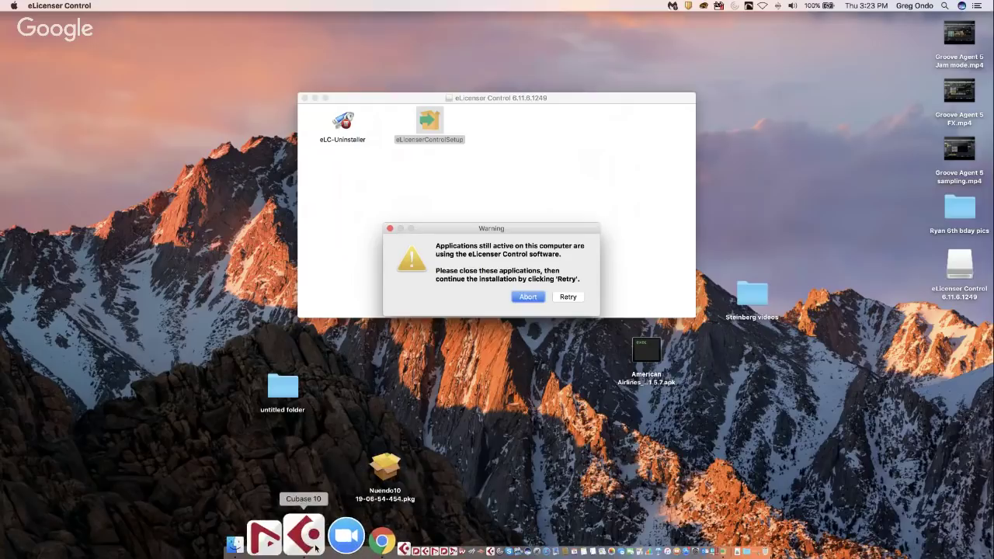
{"action": "right_click", "coordinate": [316, 548]}
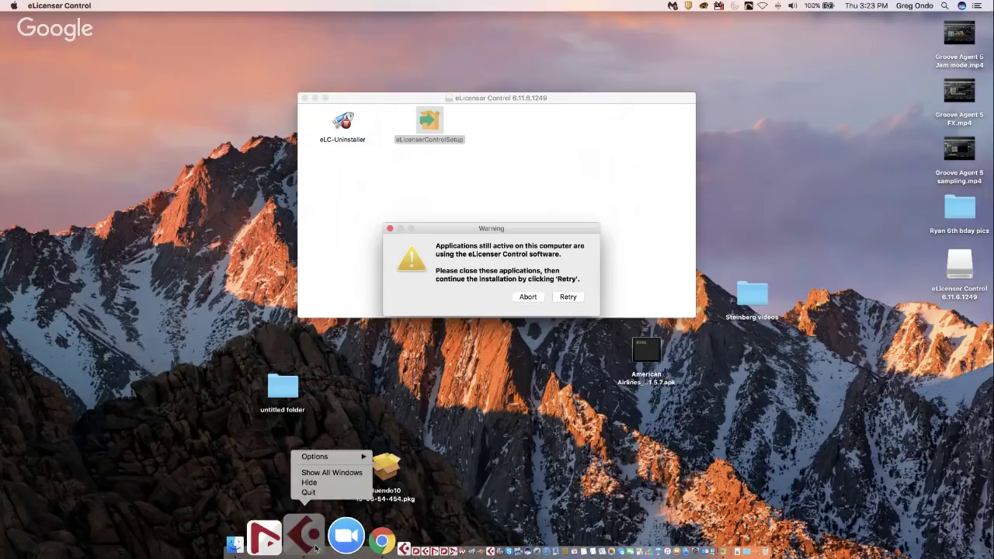
{"action": "left_click", "coordinate": [309, 492]}
{"action": "mouse_move", "coordinate": [326, 556]}
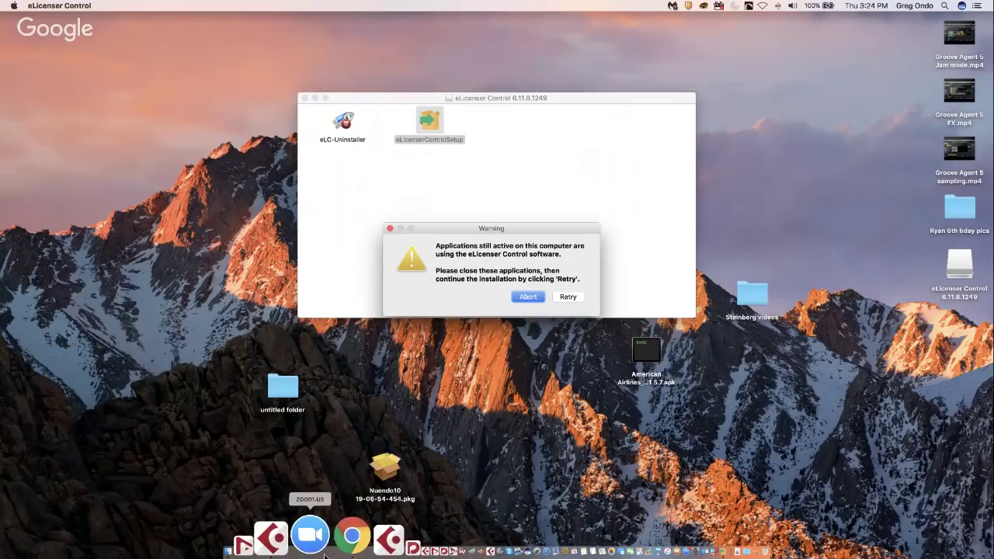
Step: Force Cubase to quit and retry the eLicenser Control installation
{"action": "key", "text": "super+alt+Escape"}
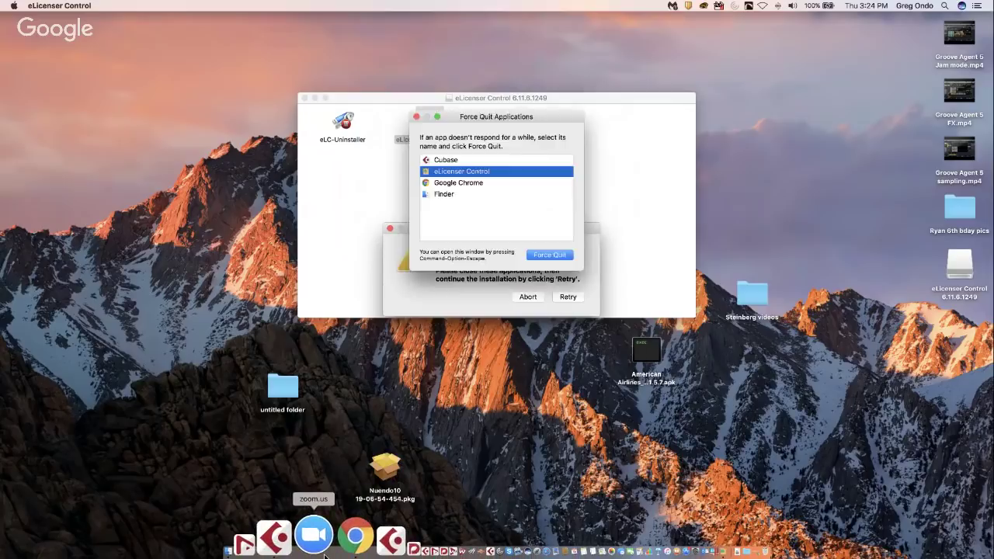
{"action": "left_click", "coordinate": [466, 160]}
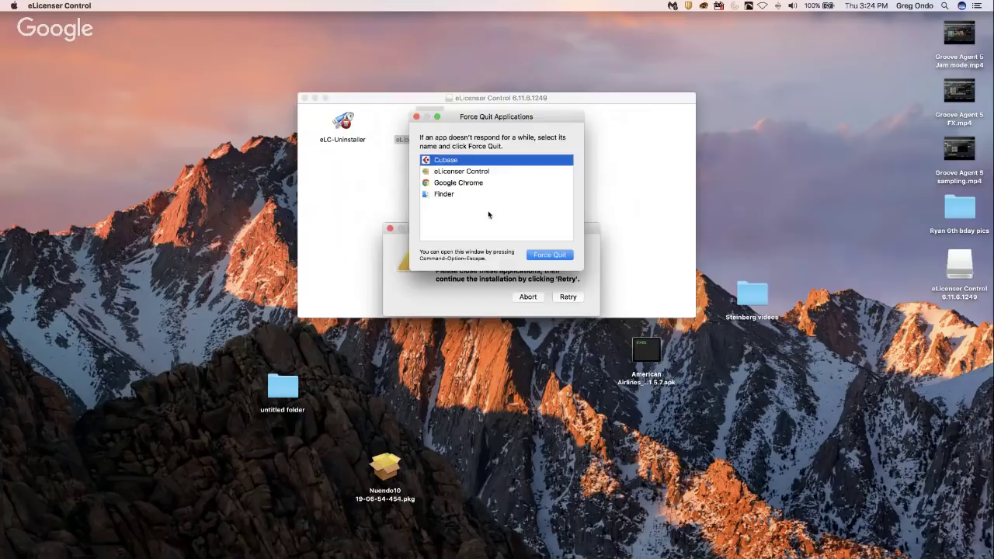
{"action": "left_click", "coordinate": [545, 257]}
{"action": "left_click", "coordinate": [581, 169]}
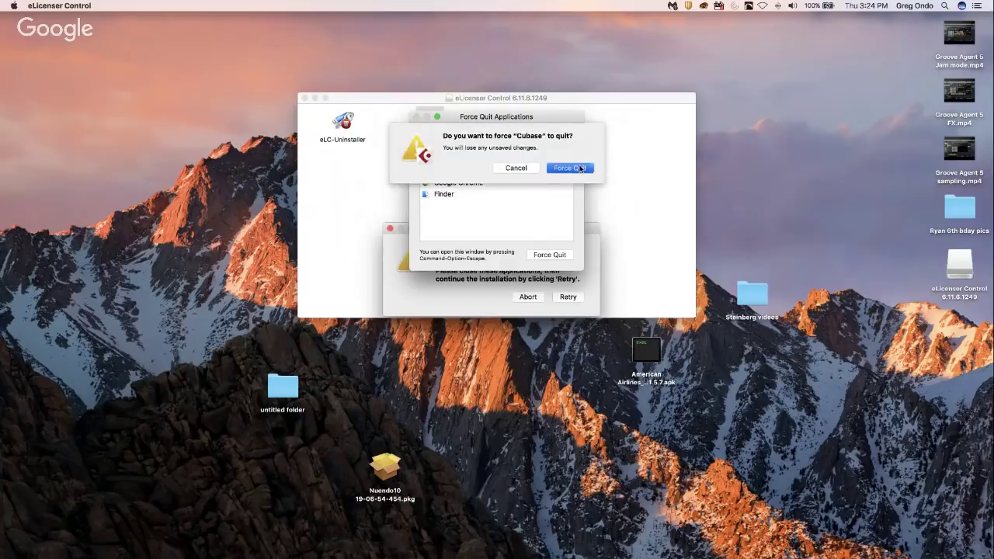
{"action": "left_click", "coordinate": [561, 300]}
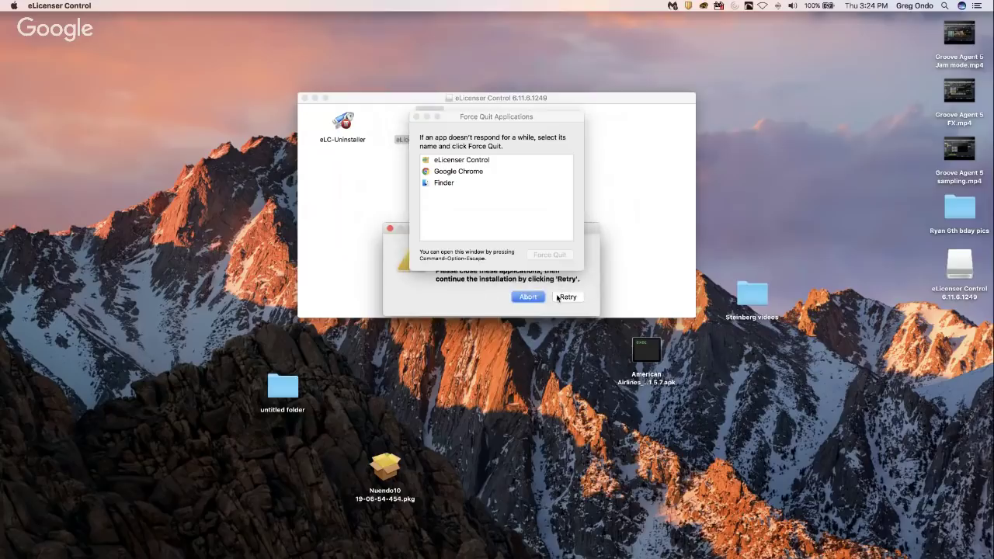
{"action": "left_click", "coordinate": [562, 299]}
{"action": "left_click", "coordinate": [567, 297]}
Step: Force the eLicenser Control installer to quit
{"action": "left_click", "coordinate": [489, 161]}
{"action": "left_click", "coordinate": [489, 161]}
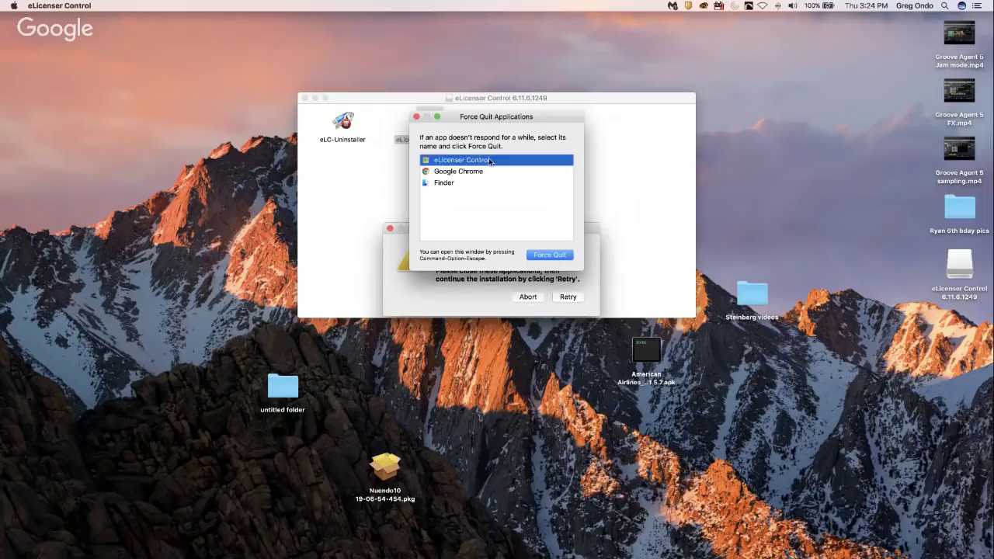
{"action": "left_click", "coordinate": [549, 256]}
{"action": "left_click", "coordinate": [570, 177]}
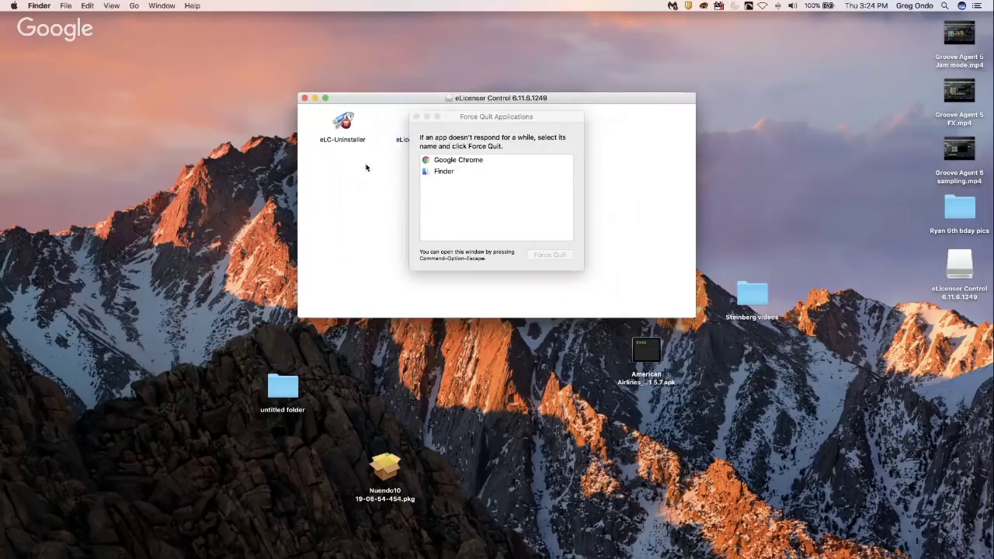
Step: Relaunch eLicenserControlSetup, authorise it with the account password, and close the Force Quit Applications window
{"action": "double_click", "coordinate": [404, 140]}
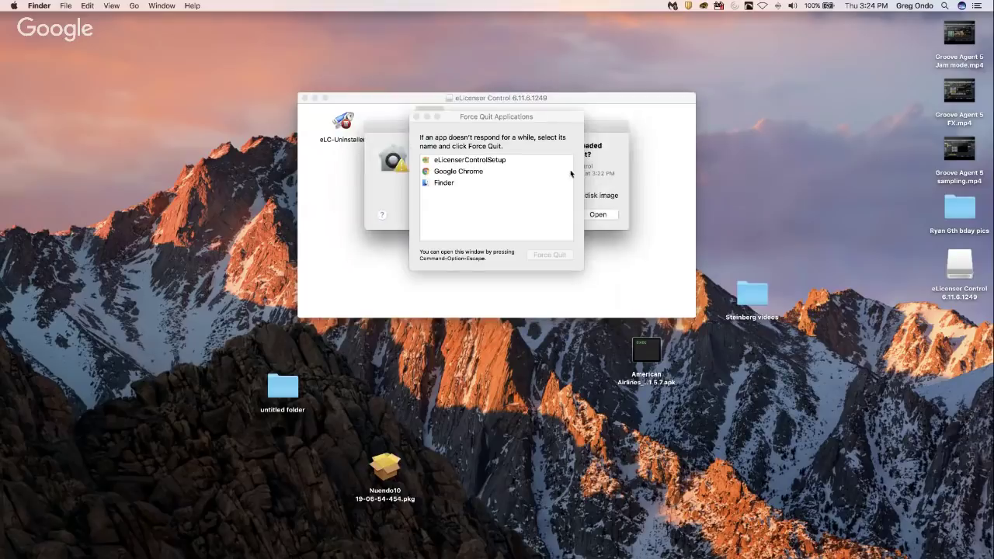
{"action": "left_click", "coordinate": [607, 216]}
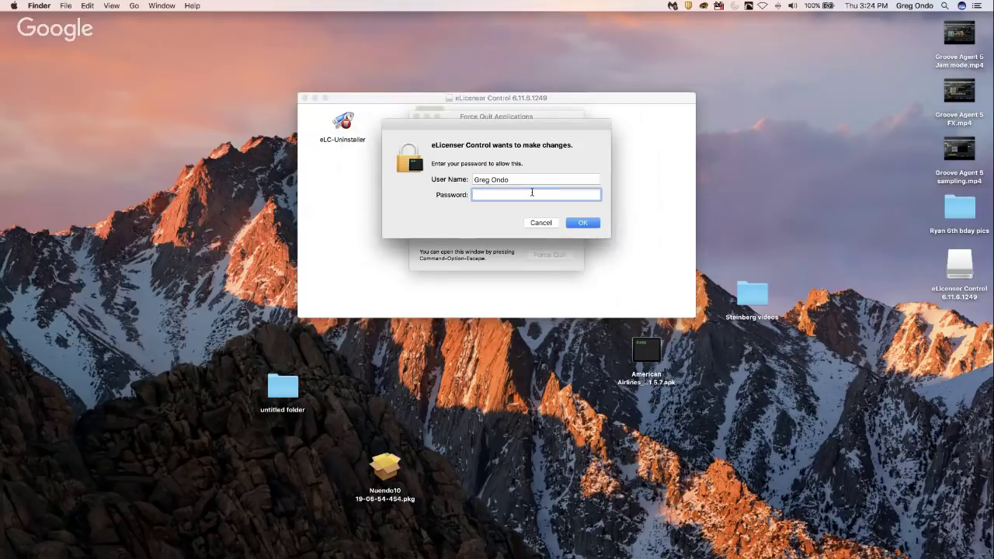
{"action": "type", "text": "••••••••"}
{"action": "key", "text": "Return"}
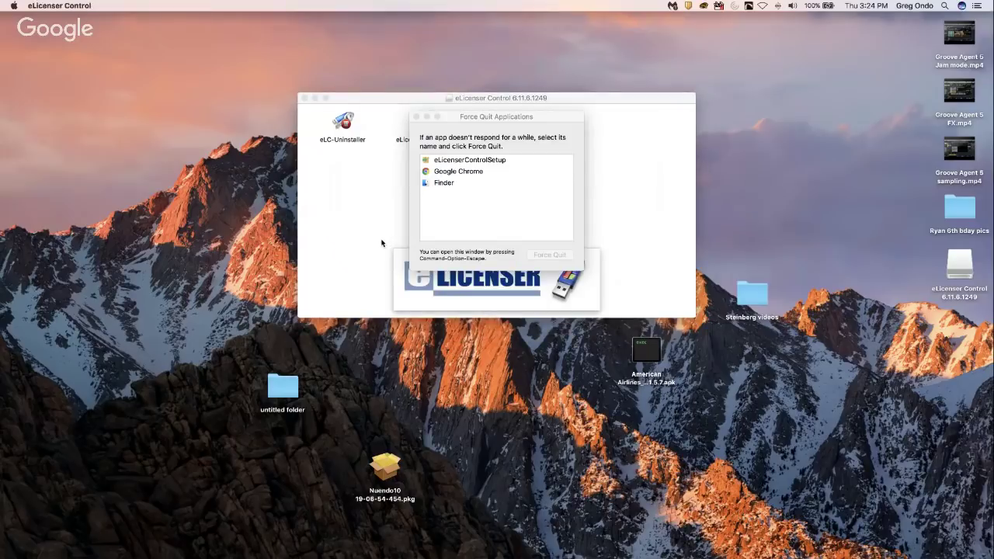
{"action": "left_click", "coordinate": [416, 117]}
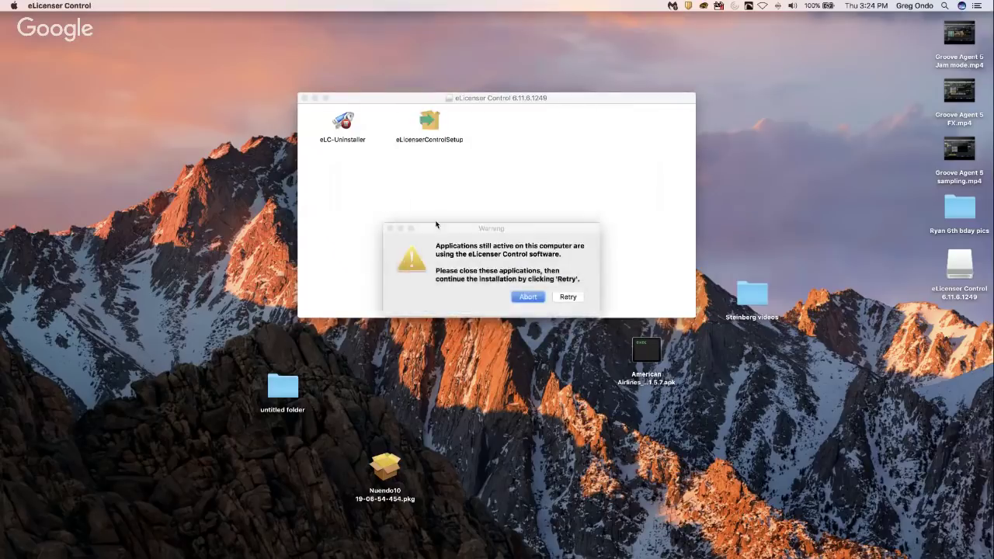
Step: Retry the installation and check which applications are still running
{"action": "left_click", "coordinate": [568, 296]}
{"action": "left_click", "coordinate": [568, 297]}
{"action": "key", "text": "super+Tab"}
{"action": "key", "text": "super+Tab"}
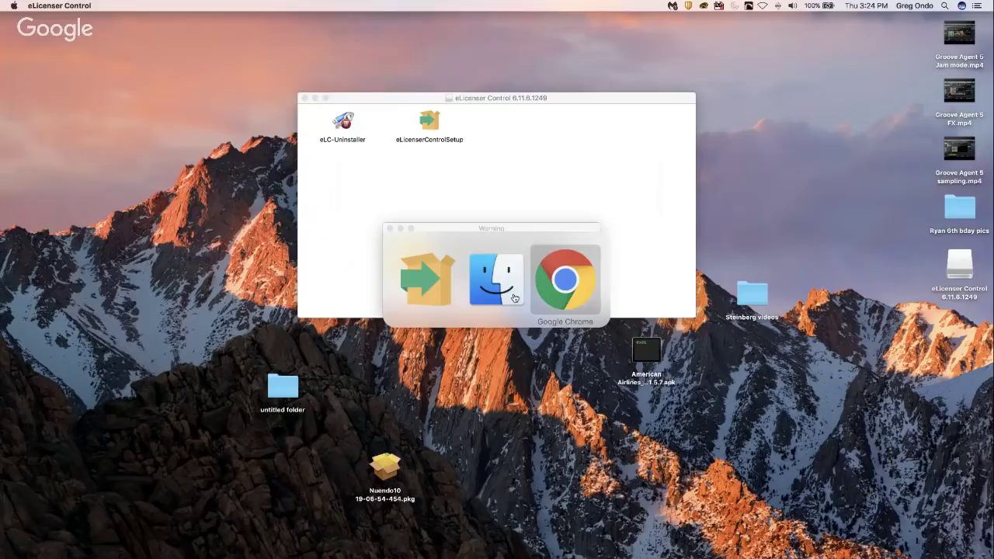
{"action": "key", "text": "super+Tab"}
{"action": "key", "text": "super+Tab"}
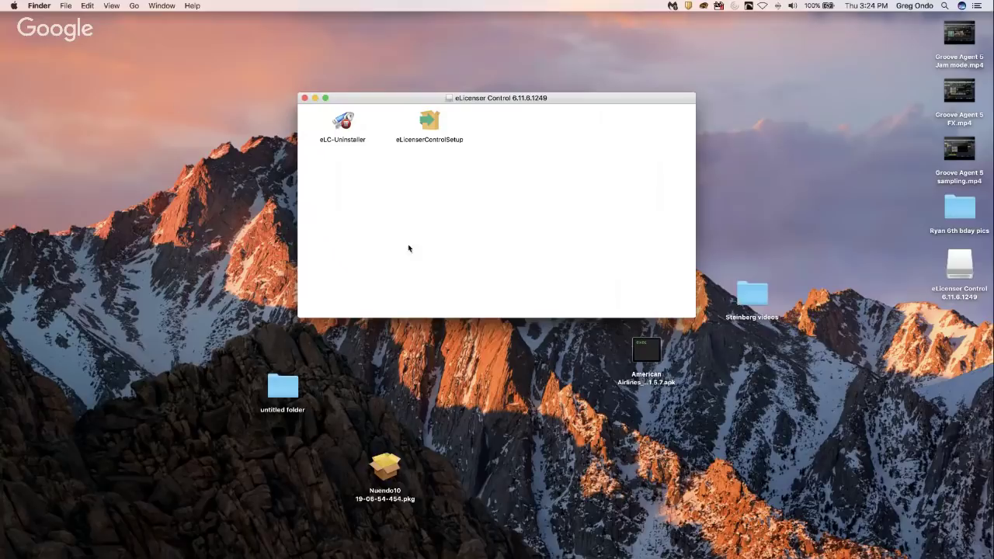
Step: Launch eLC-Uninstaller from the eLicenser Control disk image and allow the downloaded application to open
{"action": "left_click", "coordinate": [350, 122]}
{"action": "double_click", "coordinate": [350, 123]}
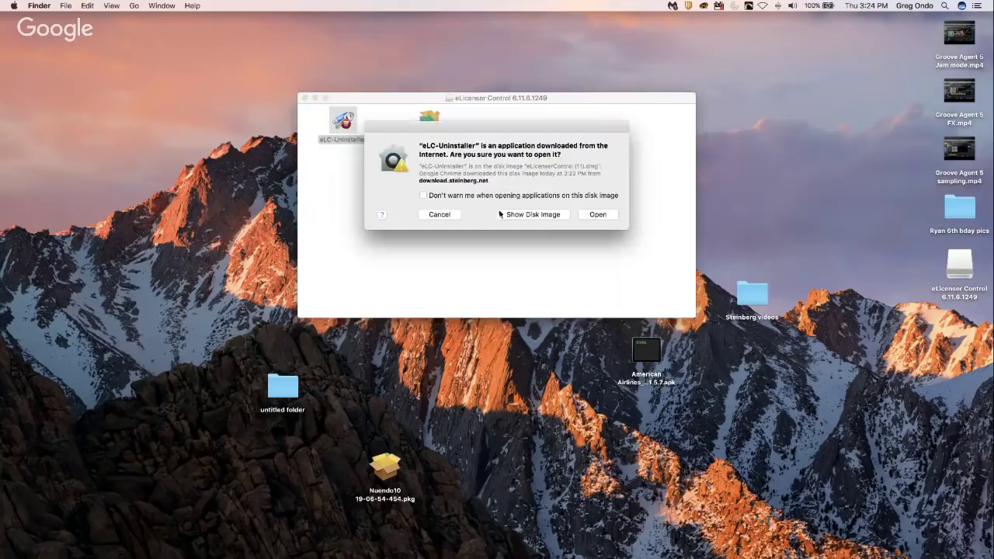
{"action": "left_click", "coordinate": [600, 215]}
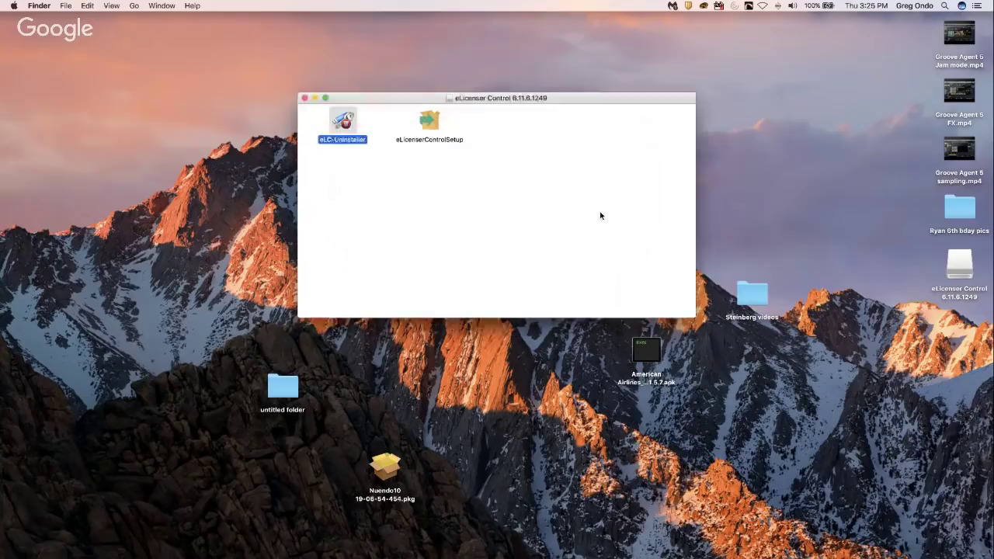
Step: Uninstall eLicenser Control without removing its log files, authorising the removal with the account password, and dismiss the summary
{"action": "left_click", "coordinate": [564, 247]}
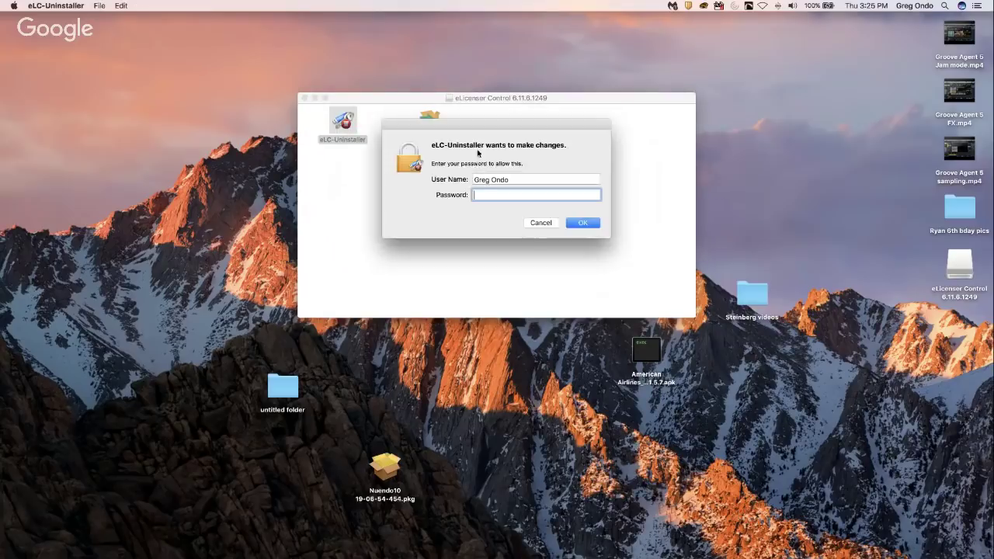
{"action": "type", "text": "•••••••"}
{"action": "key", "text": "Return"}
{"action": "key", "text": "Return"}
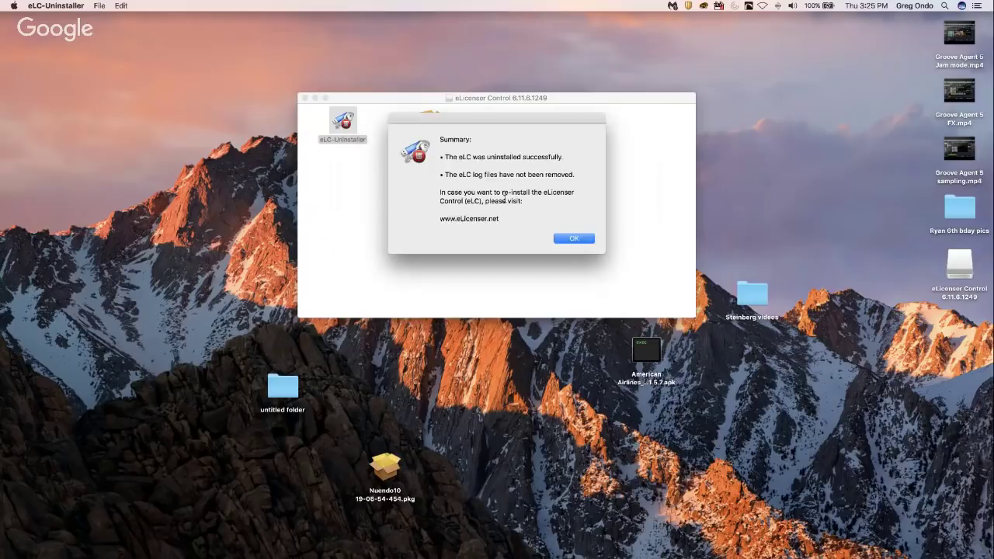
{"action": "left_click", "coordinate": [575, 238]}
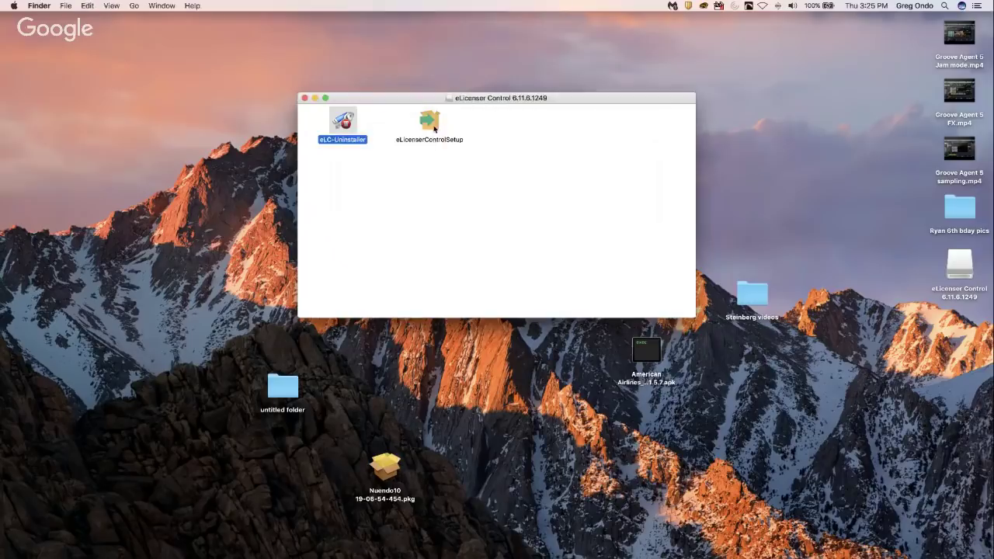
Step: Relaunch eLicenserControlSetup from the disk image and retry the installation past the active-applications warning
{"action": "left_click", "coordinate": [434, 128]}
{"action": "double_click", "coordinate": [433, 124]}
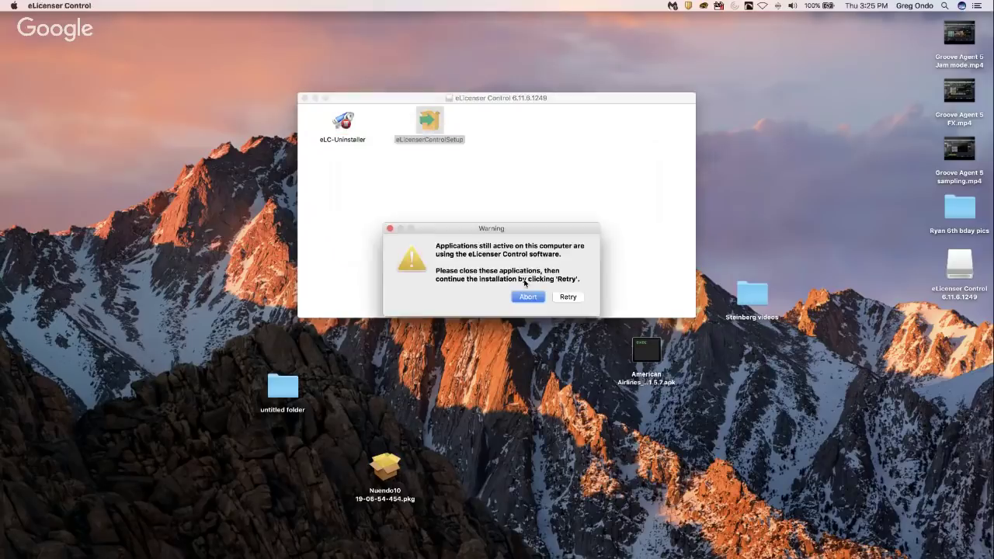
{"action": "left_click", "coordinate": [568, 298]}
Step: Check the running applications, switch to Google Chrome, and bring up the Google Hangouts broadcast page
{"action": "key", "text": "super+Tab"}
{"action": "key", "text": "super+Tab"}
{"action": "key", "text": "super+Tab"}
{"action": "key", "text": "super+Tab"}
{"action": "key", "text": "super+Tab"}
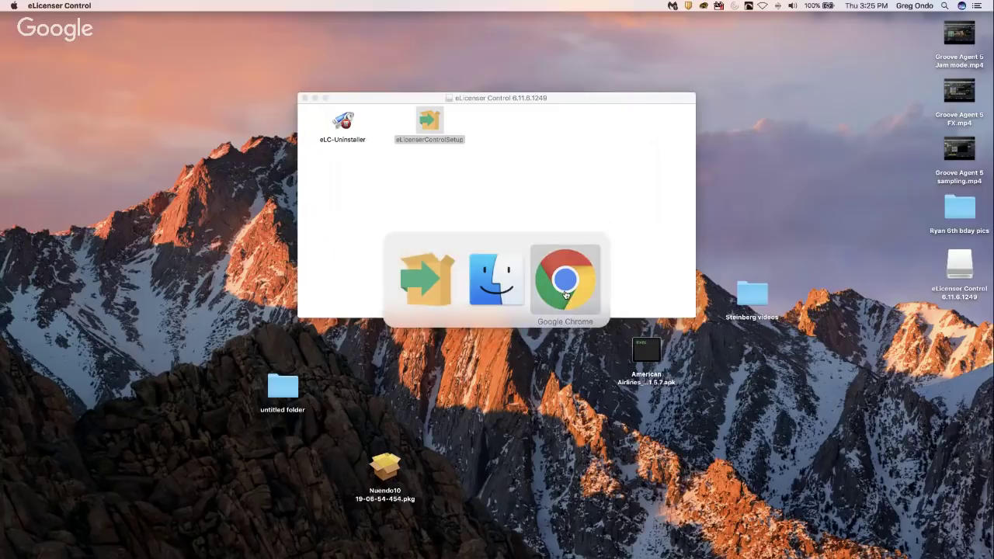
{"action": "left_click", "coordinate": [565, 294]}
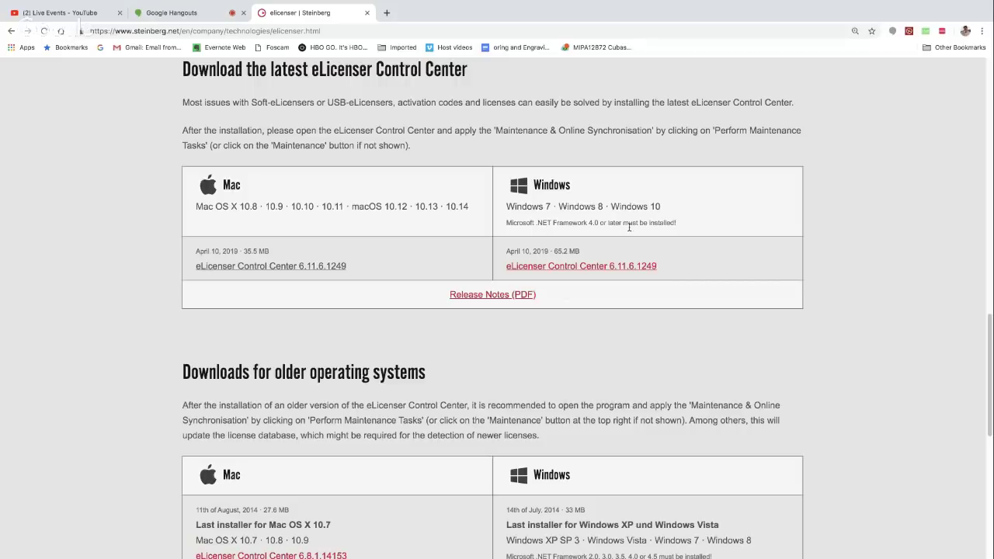
{"action": "mouse_move", "coordinate": [939, 2]}
{"action": "key", "text": "super+Tab"}
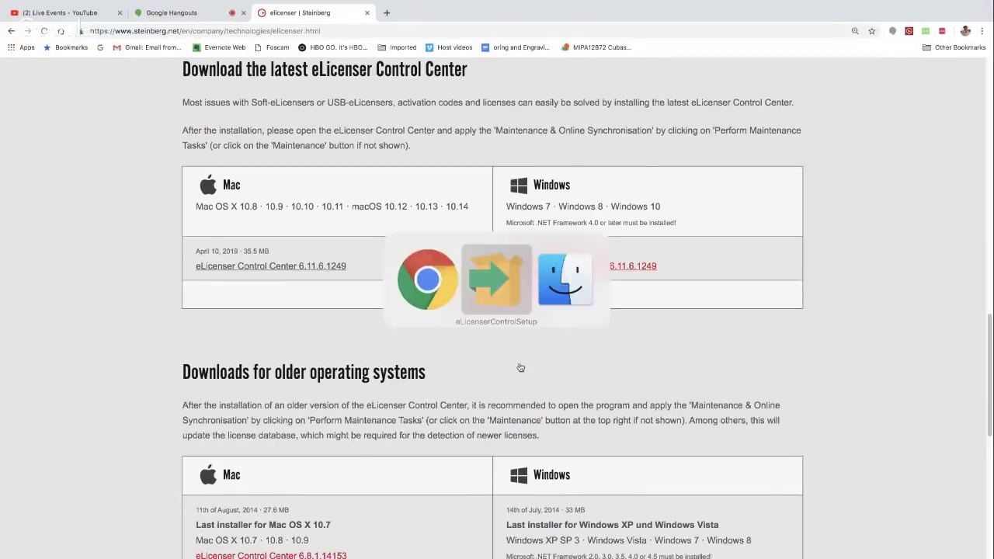
{"action": "key", "text": "super+shift+Tab"}
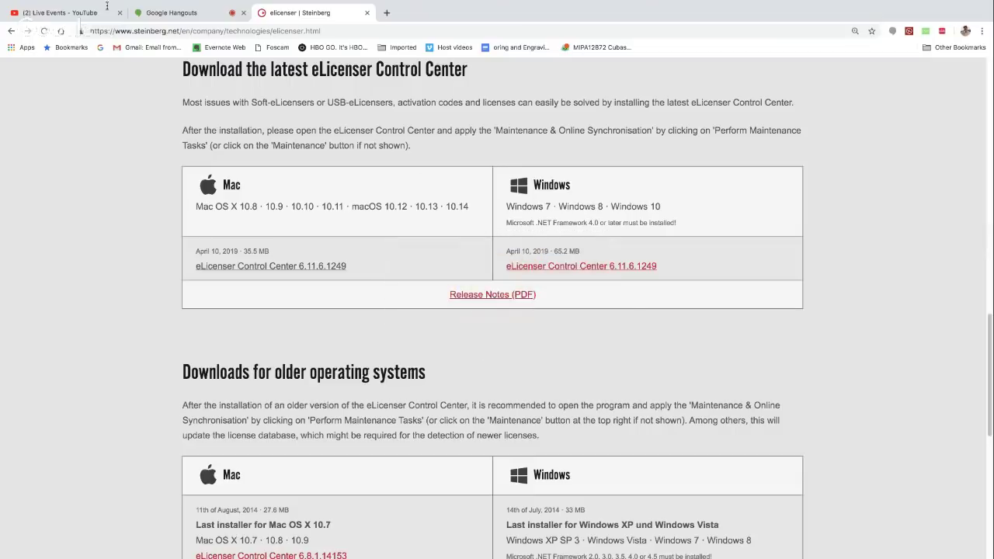
{"action": "left_click", "coordinate": [171, 13]}
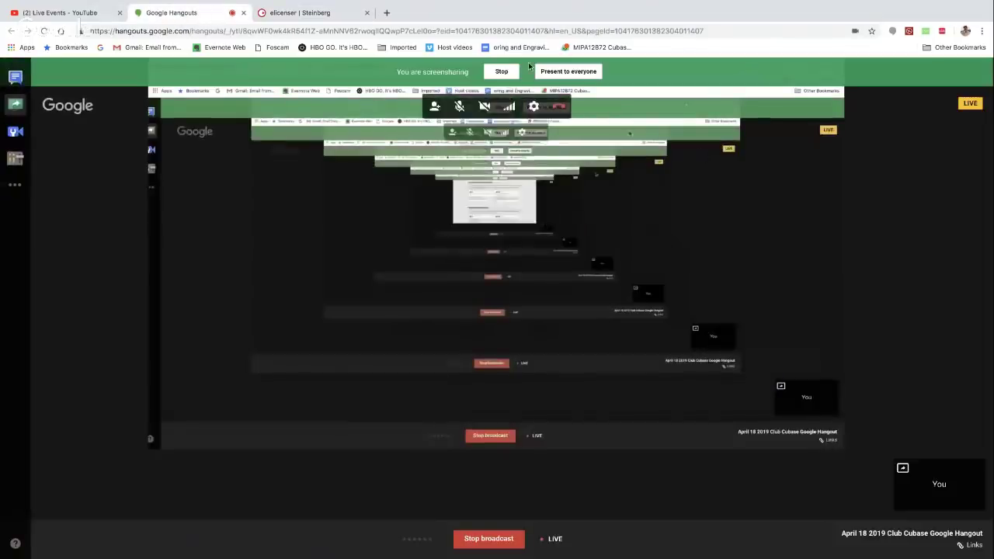